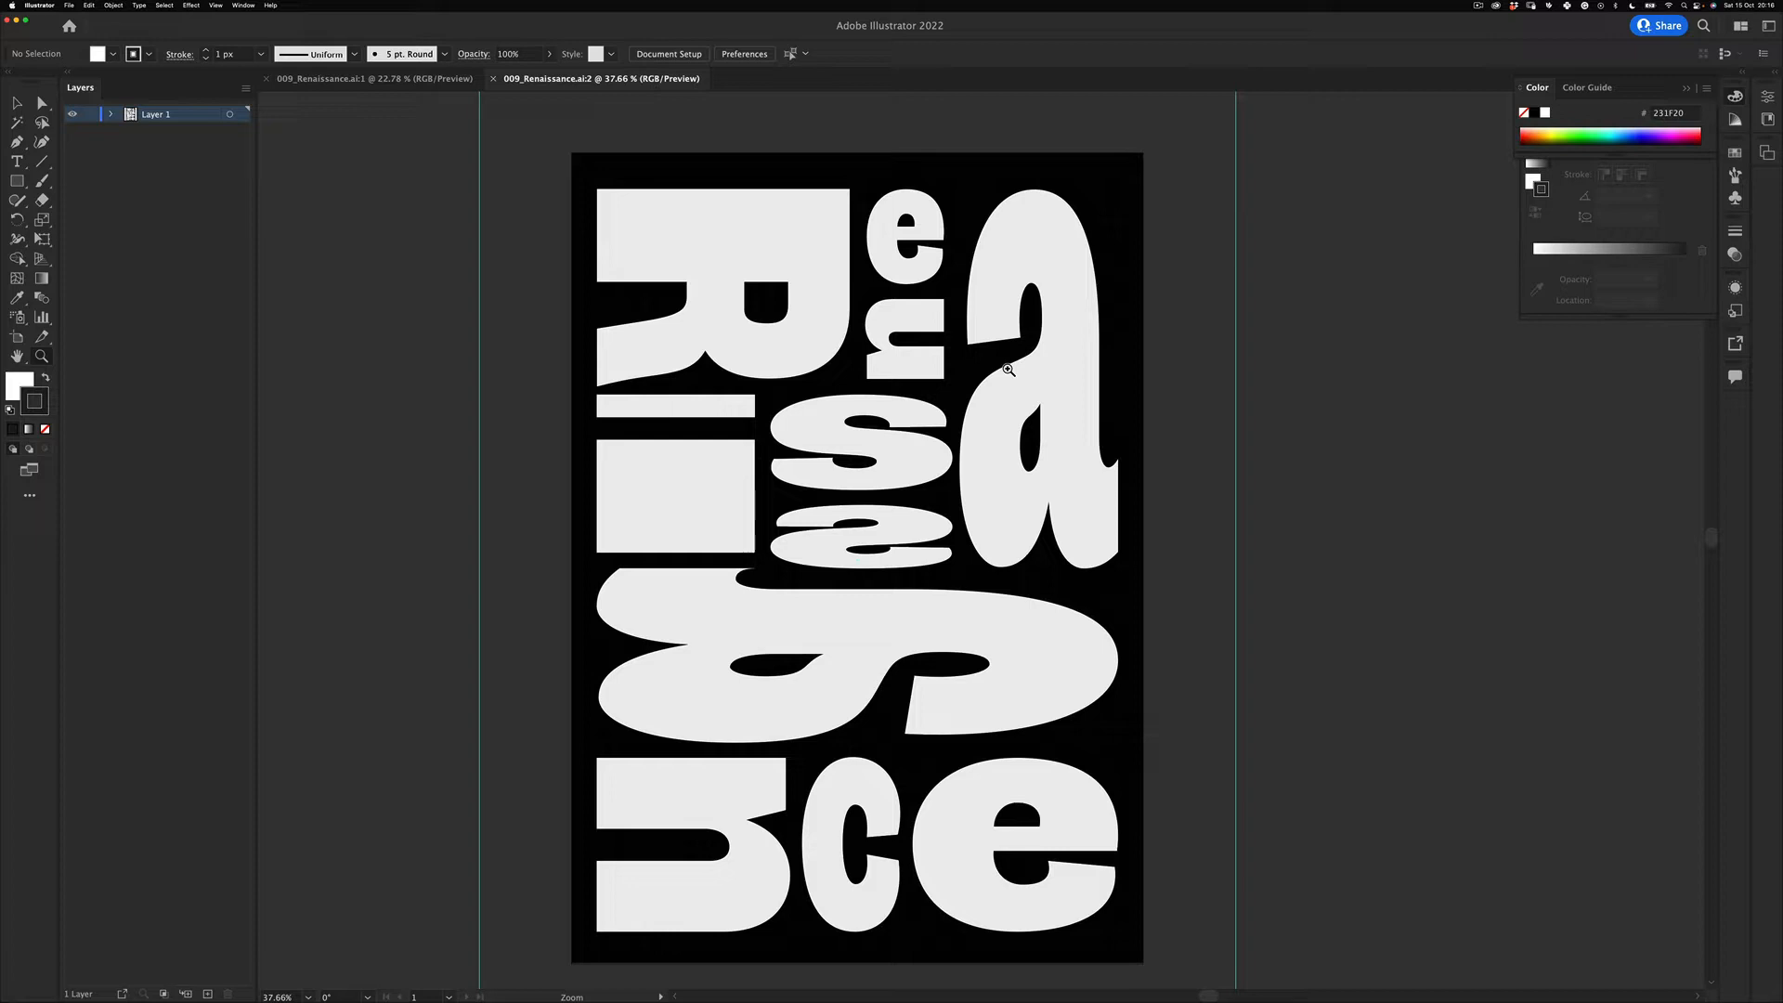
key("super+Tab")
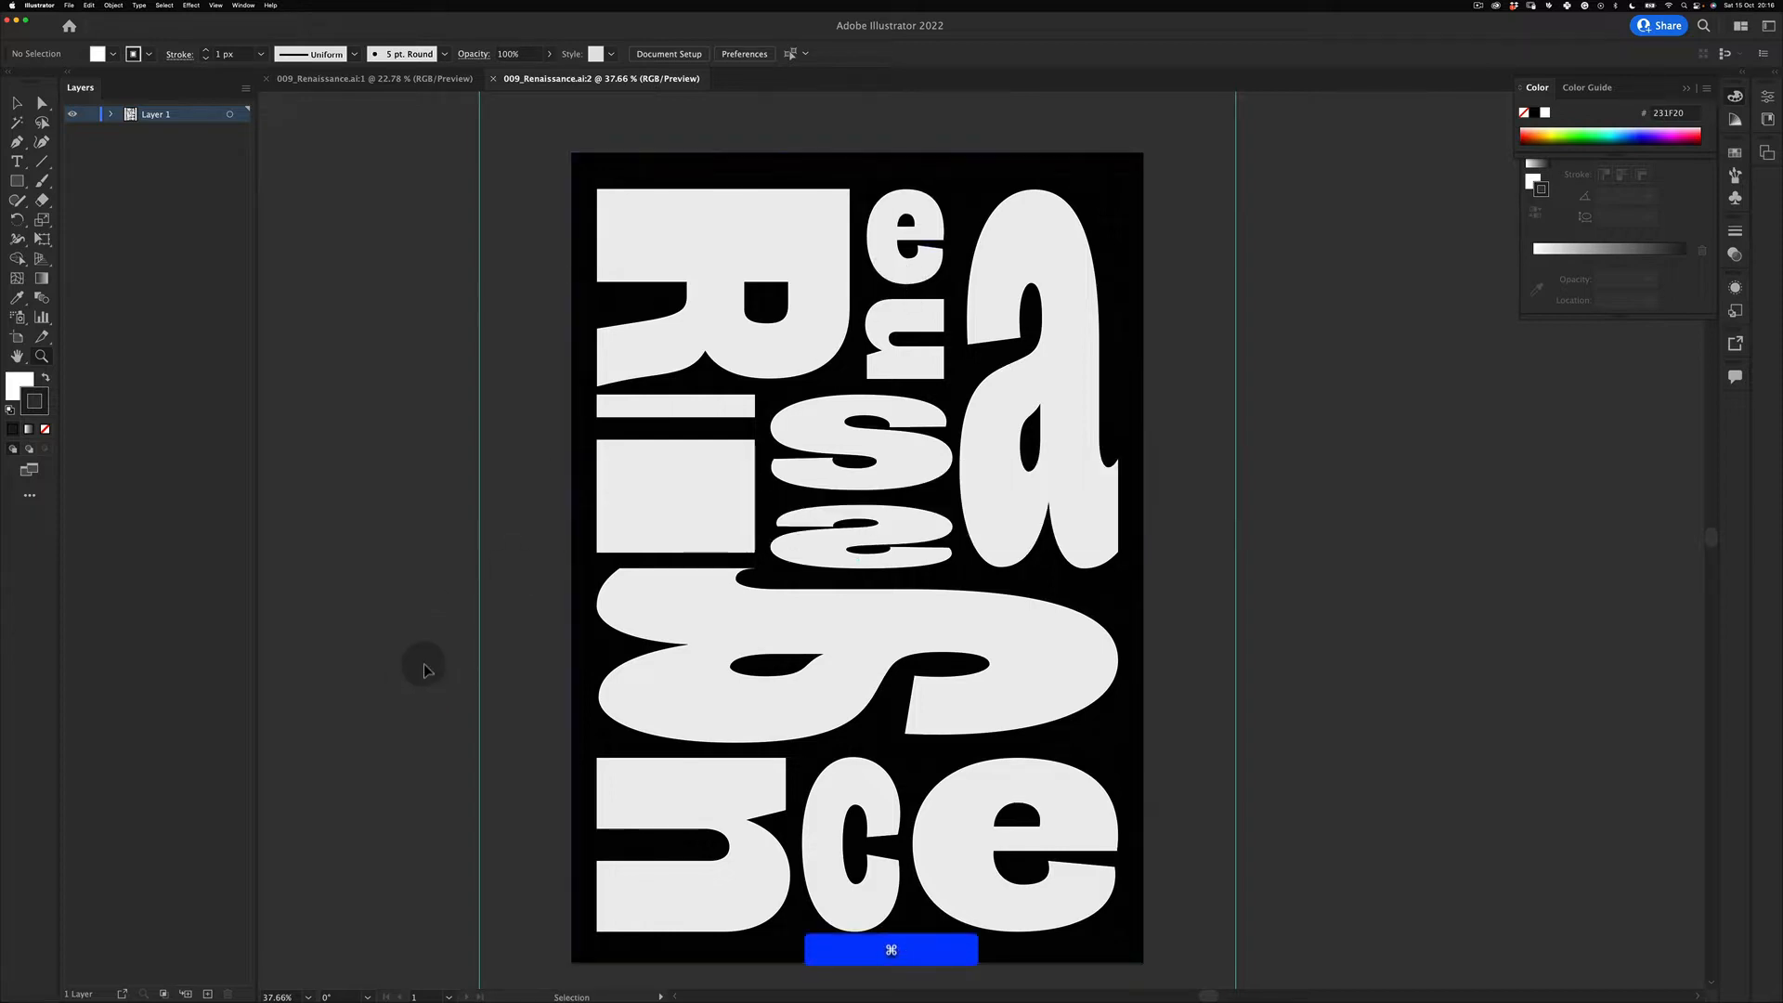
key("z")
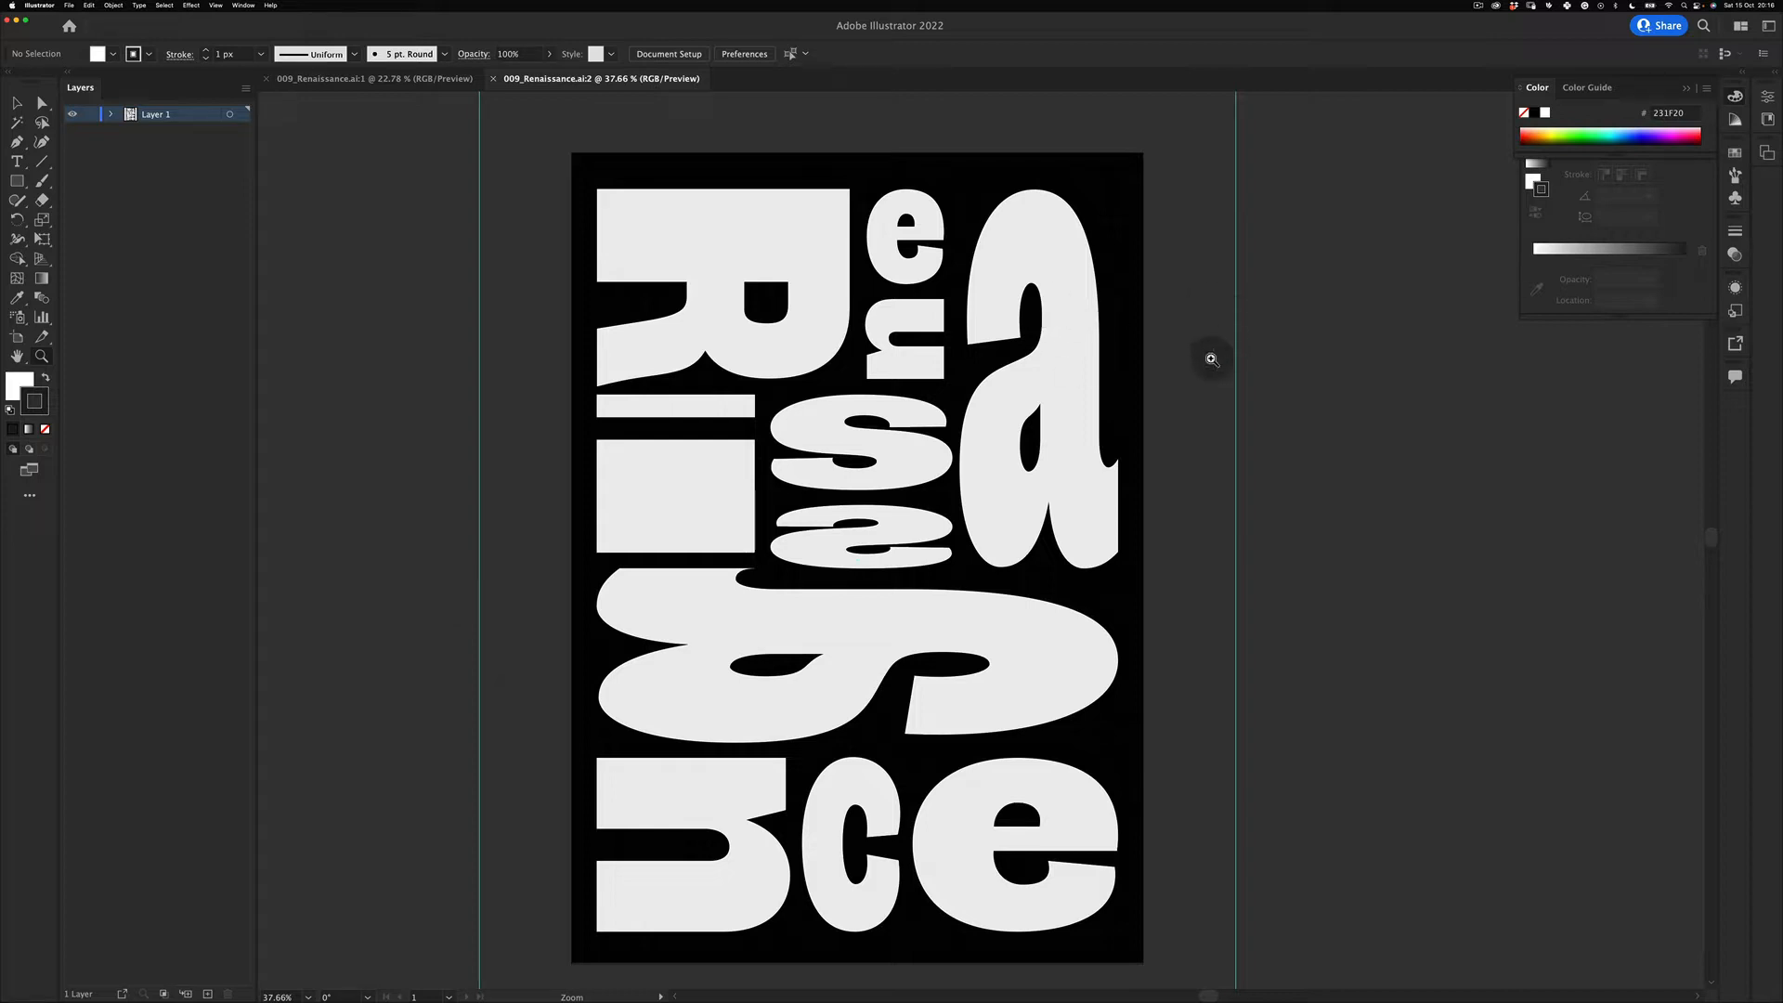
key("v")
left_click(839, 649)
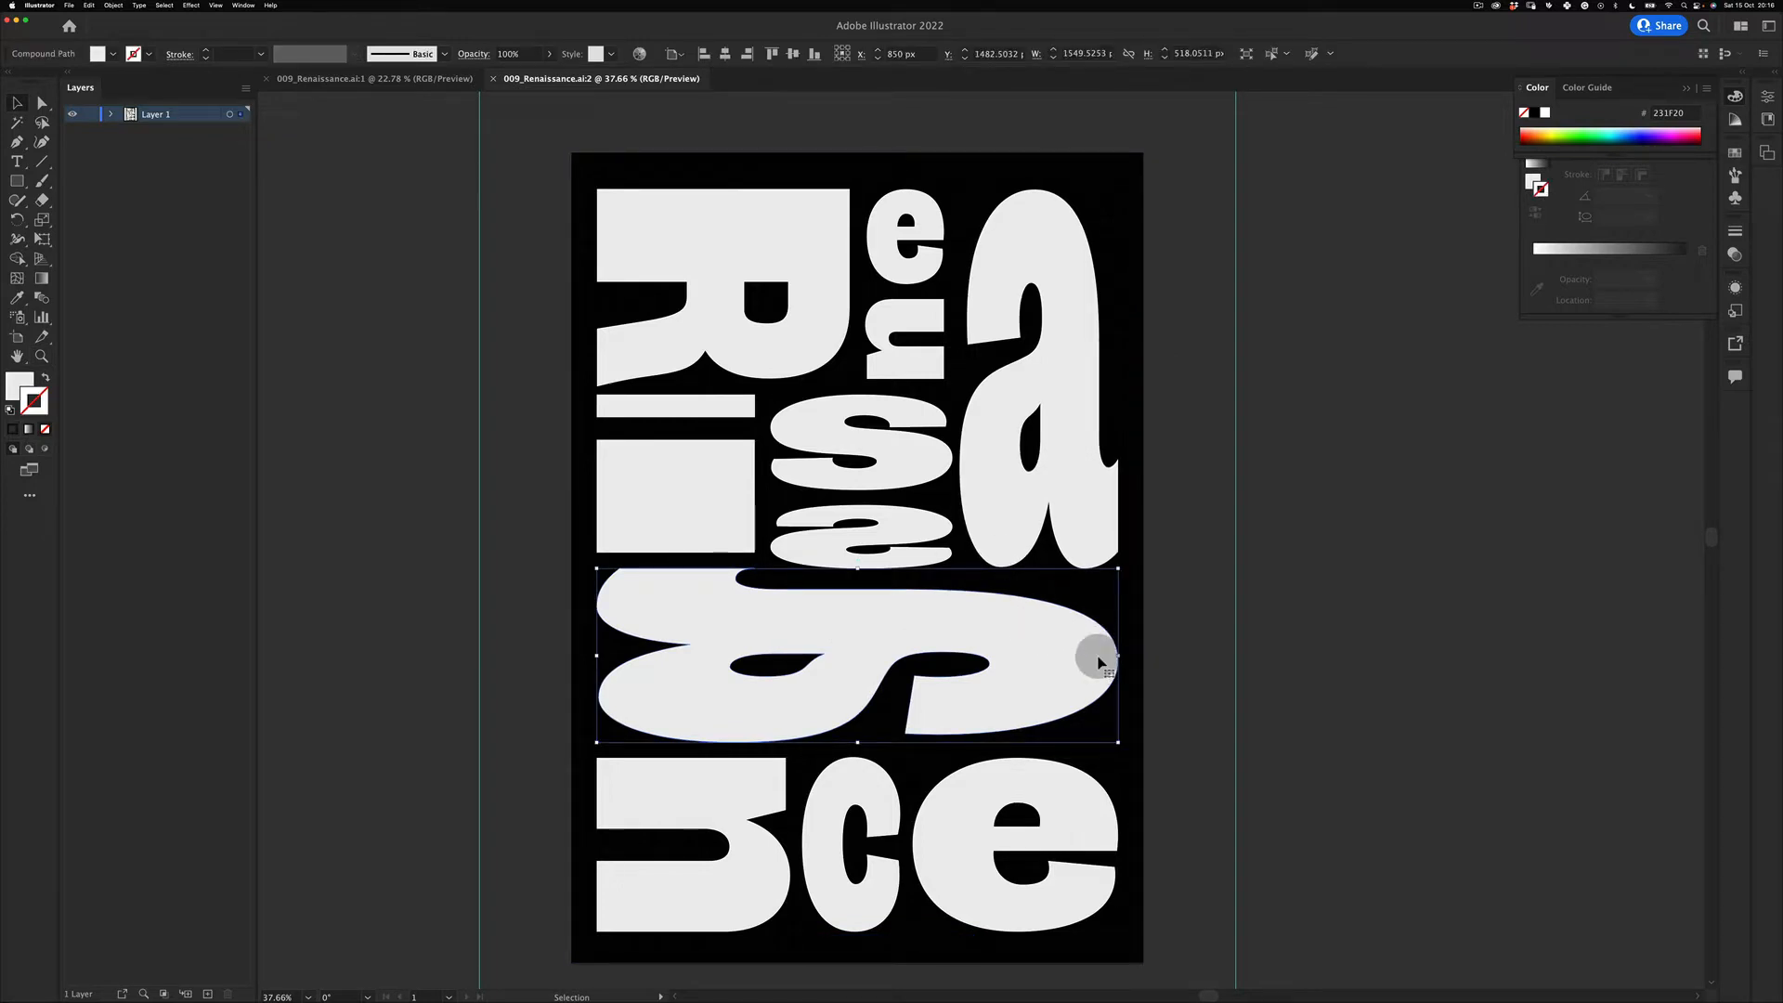
left_click(1400, 720)
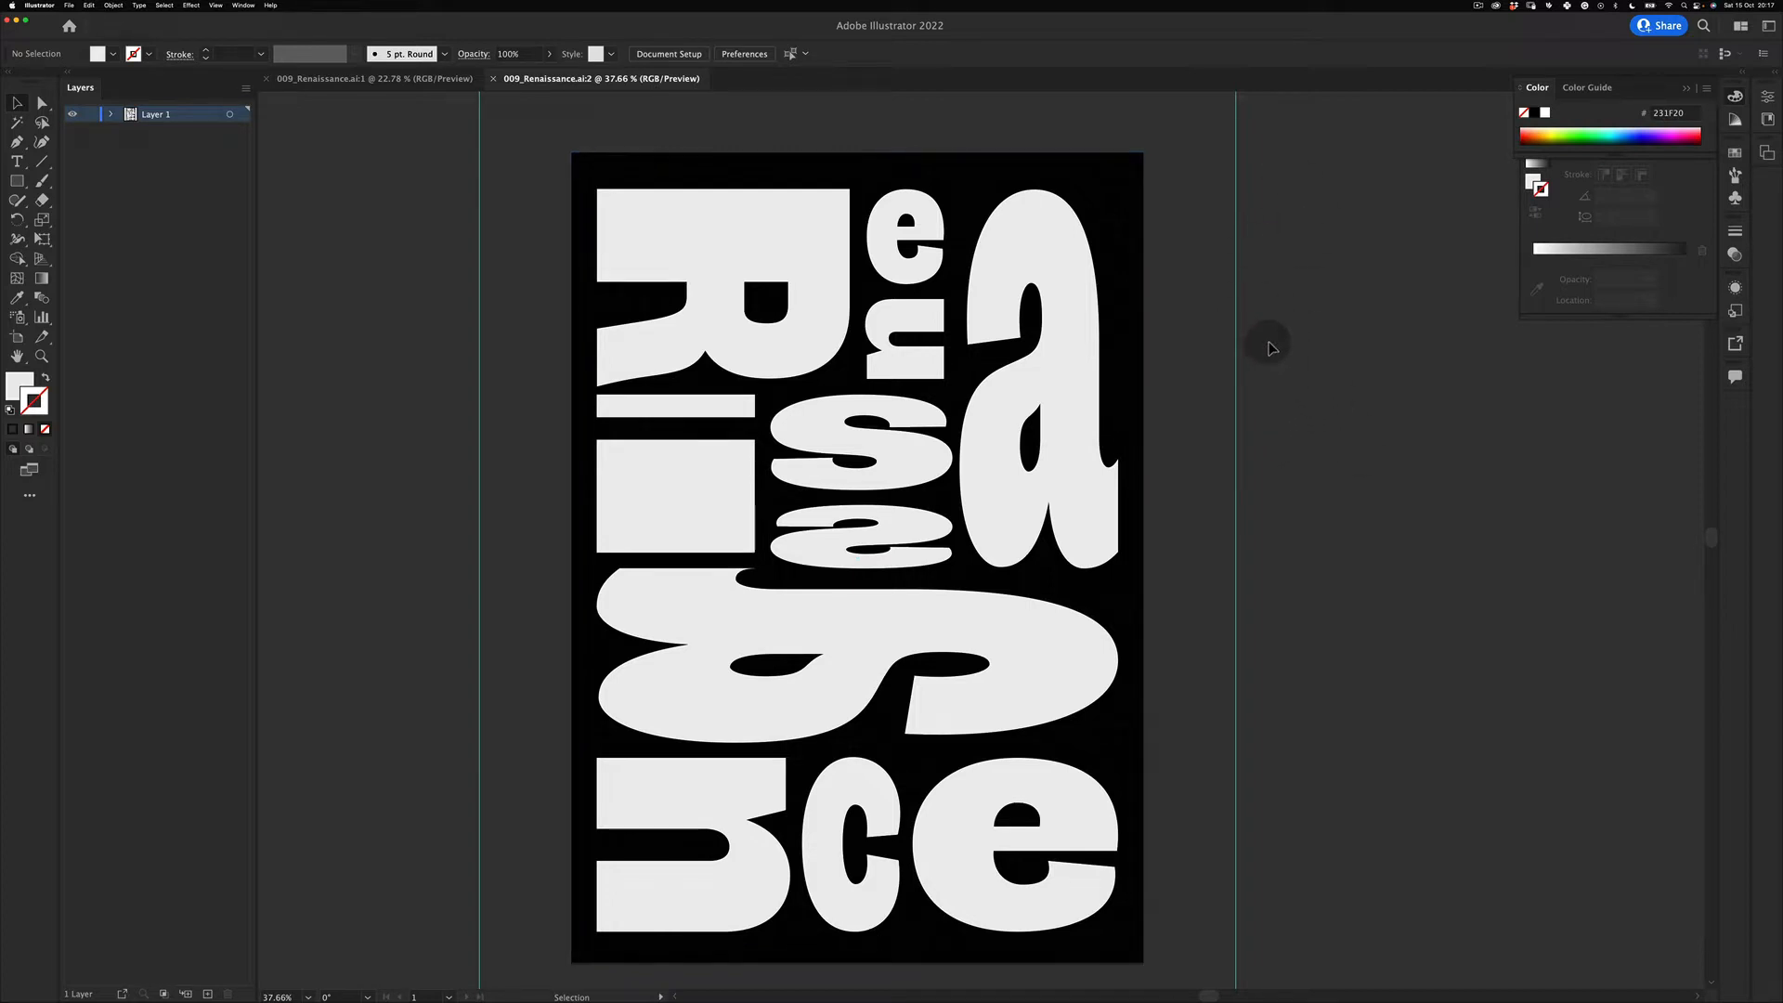
key("space")
key("z")
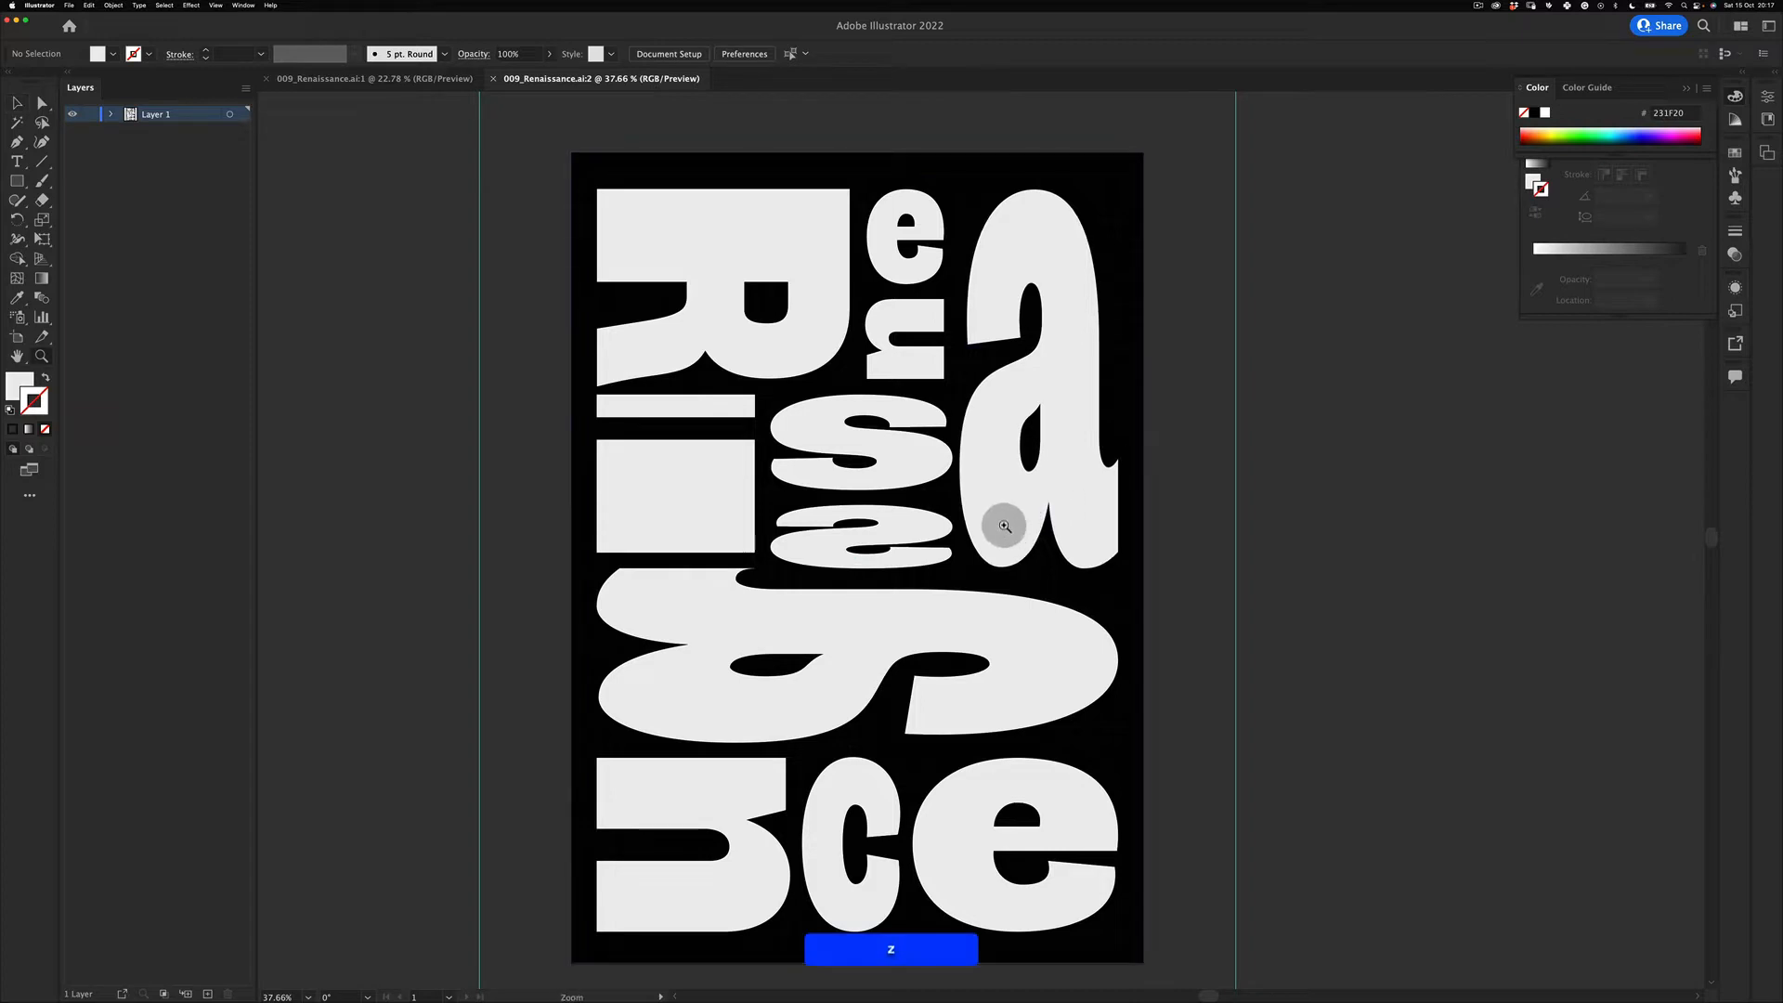
left_click_drag(997, 525, 1011, 507)
key("space")
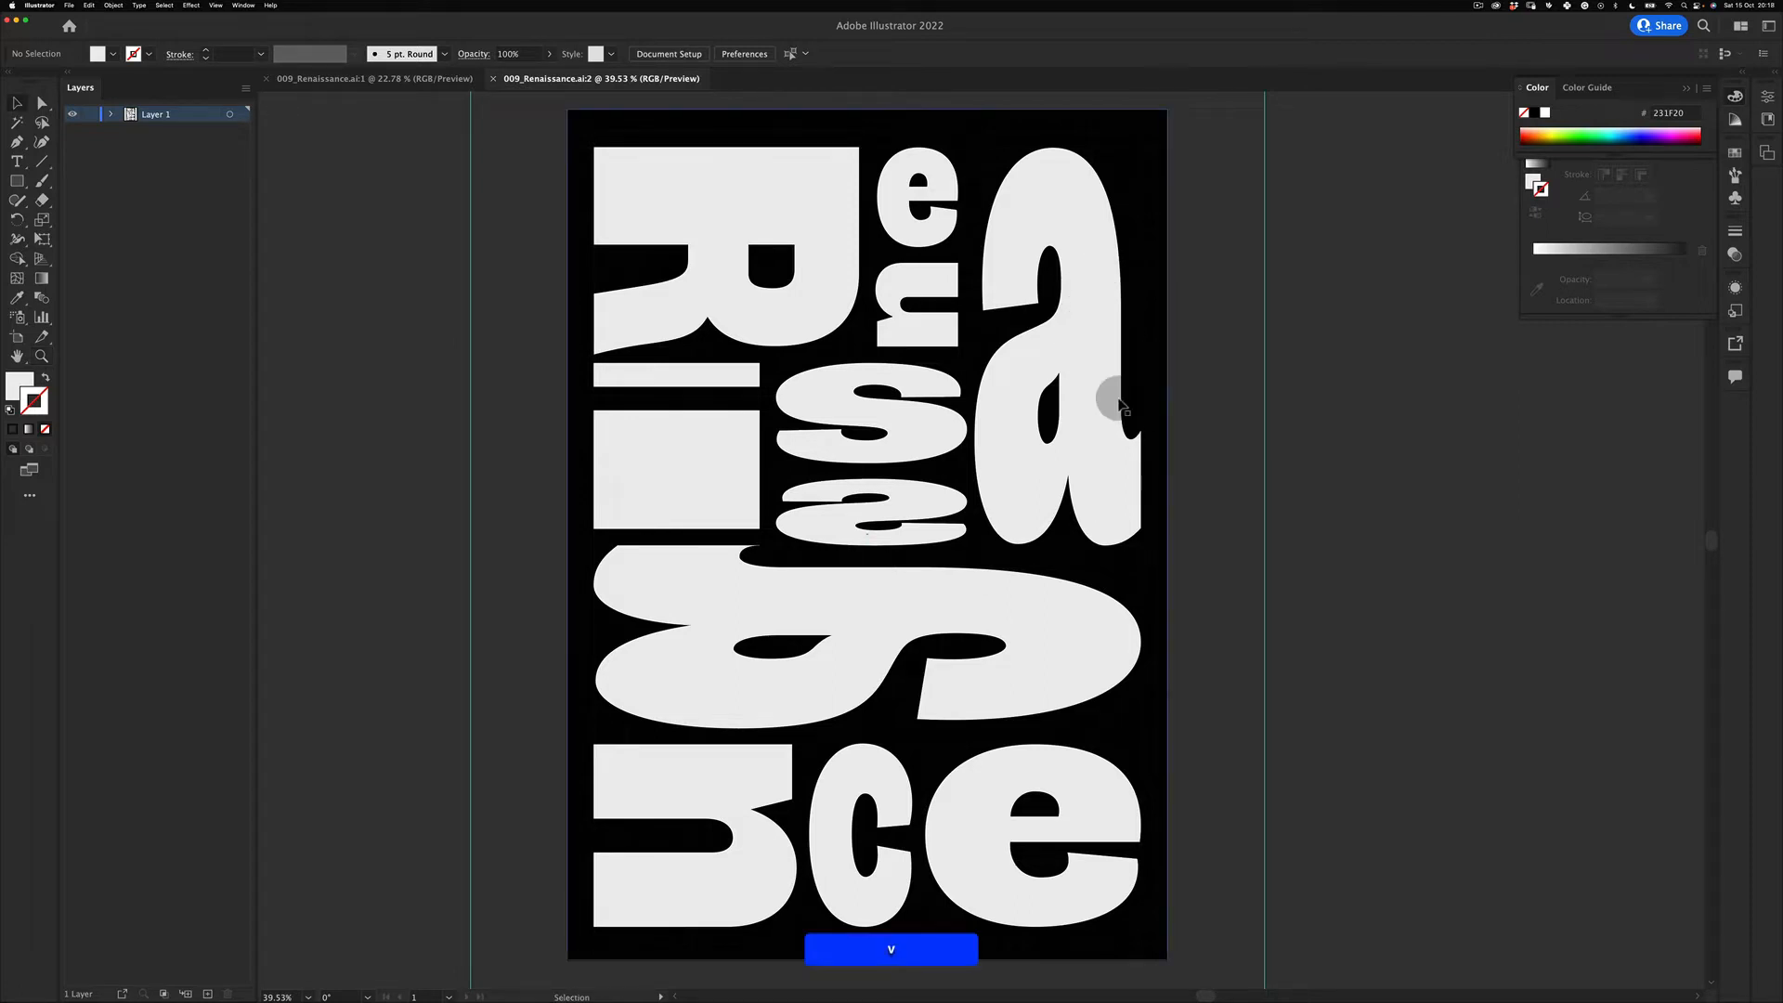
Step: Switch to Chrome and view the Cynosure and PARADOX typography shots in the Dribbble portfolio
key("super+Tab")
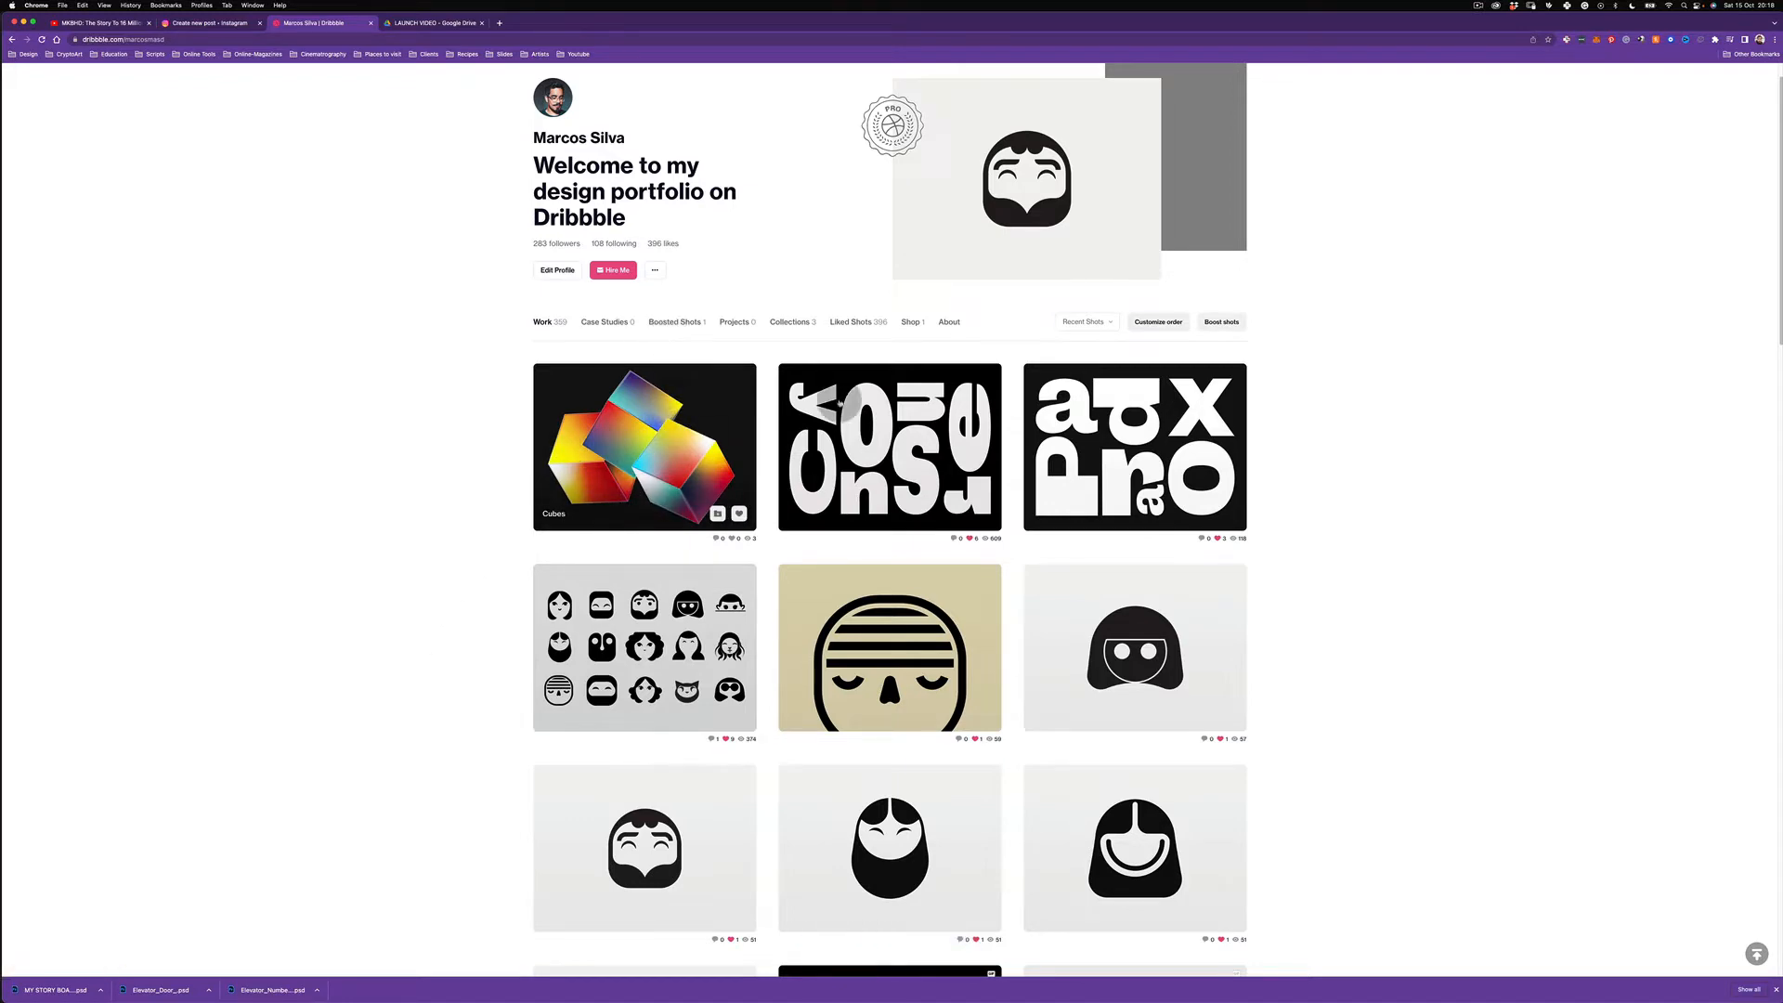
left_click(907, 438)
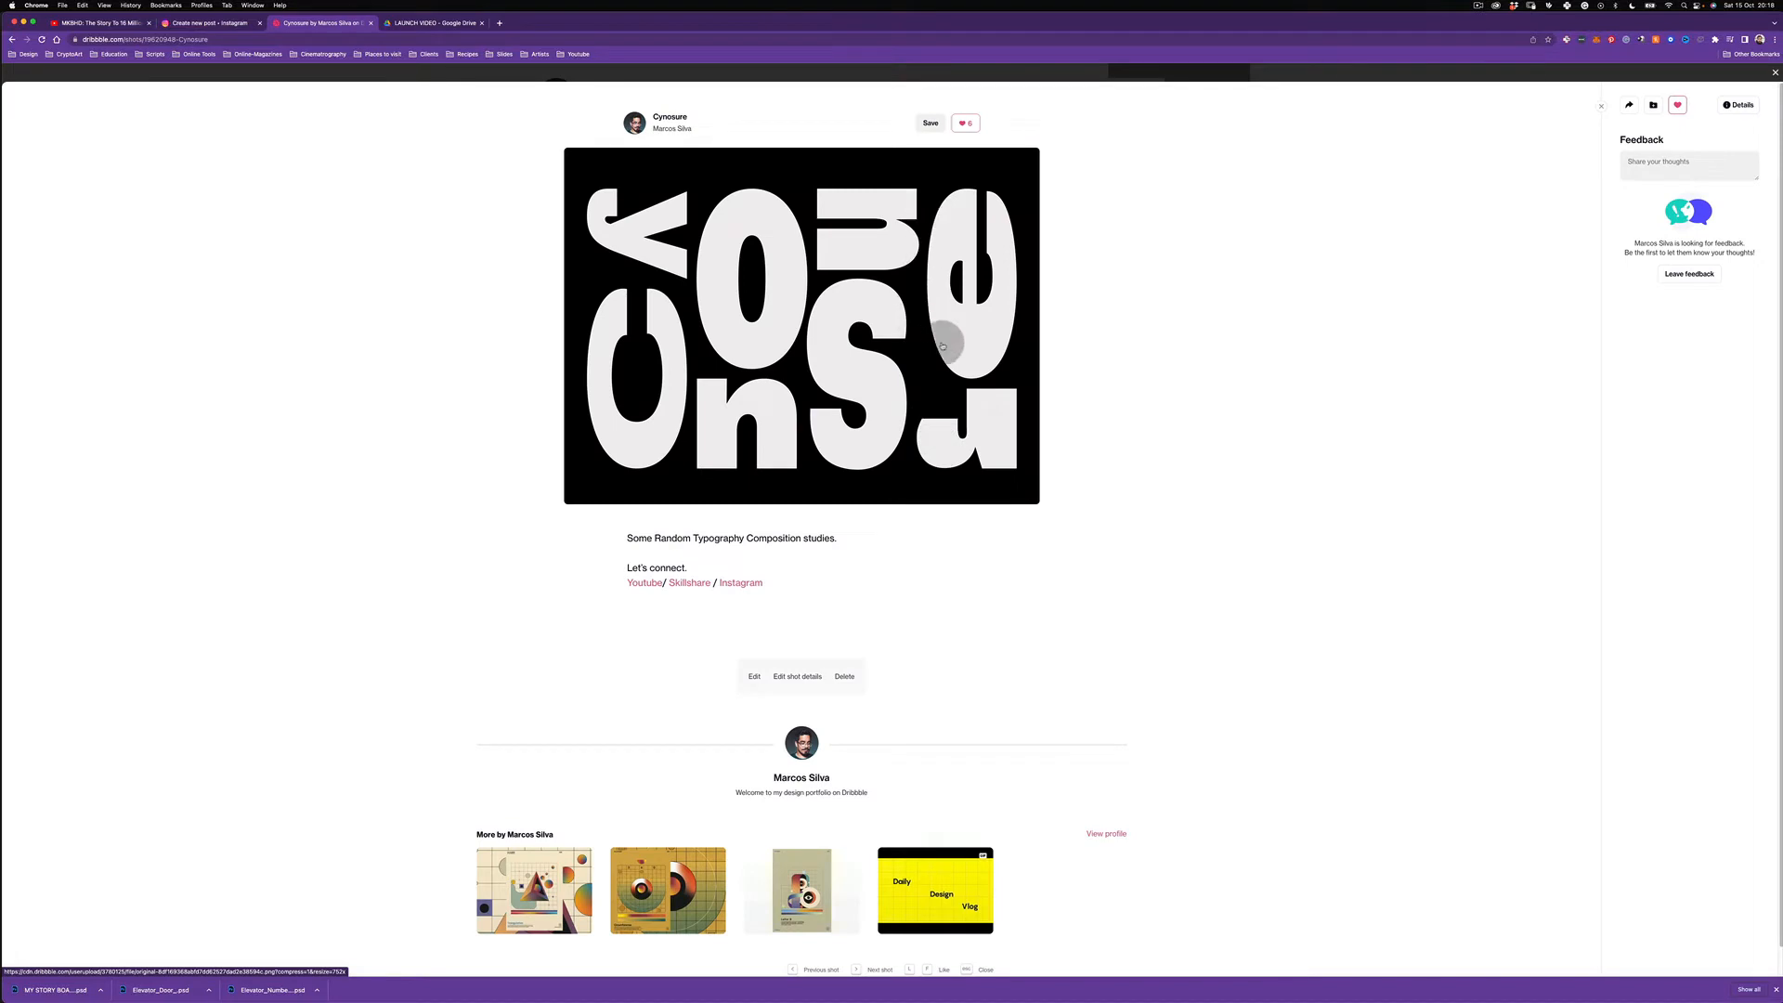
key("Right")
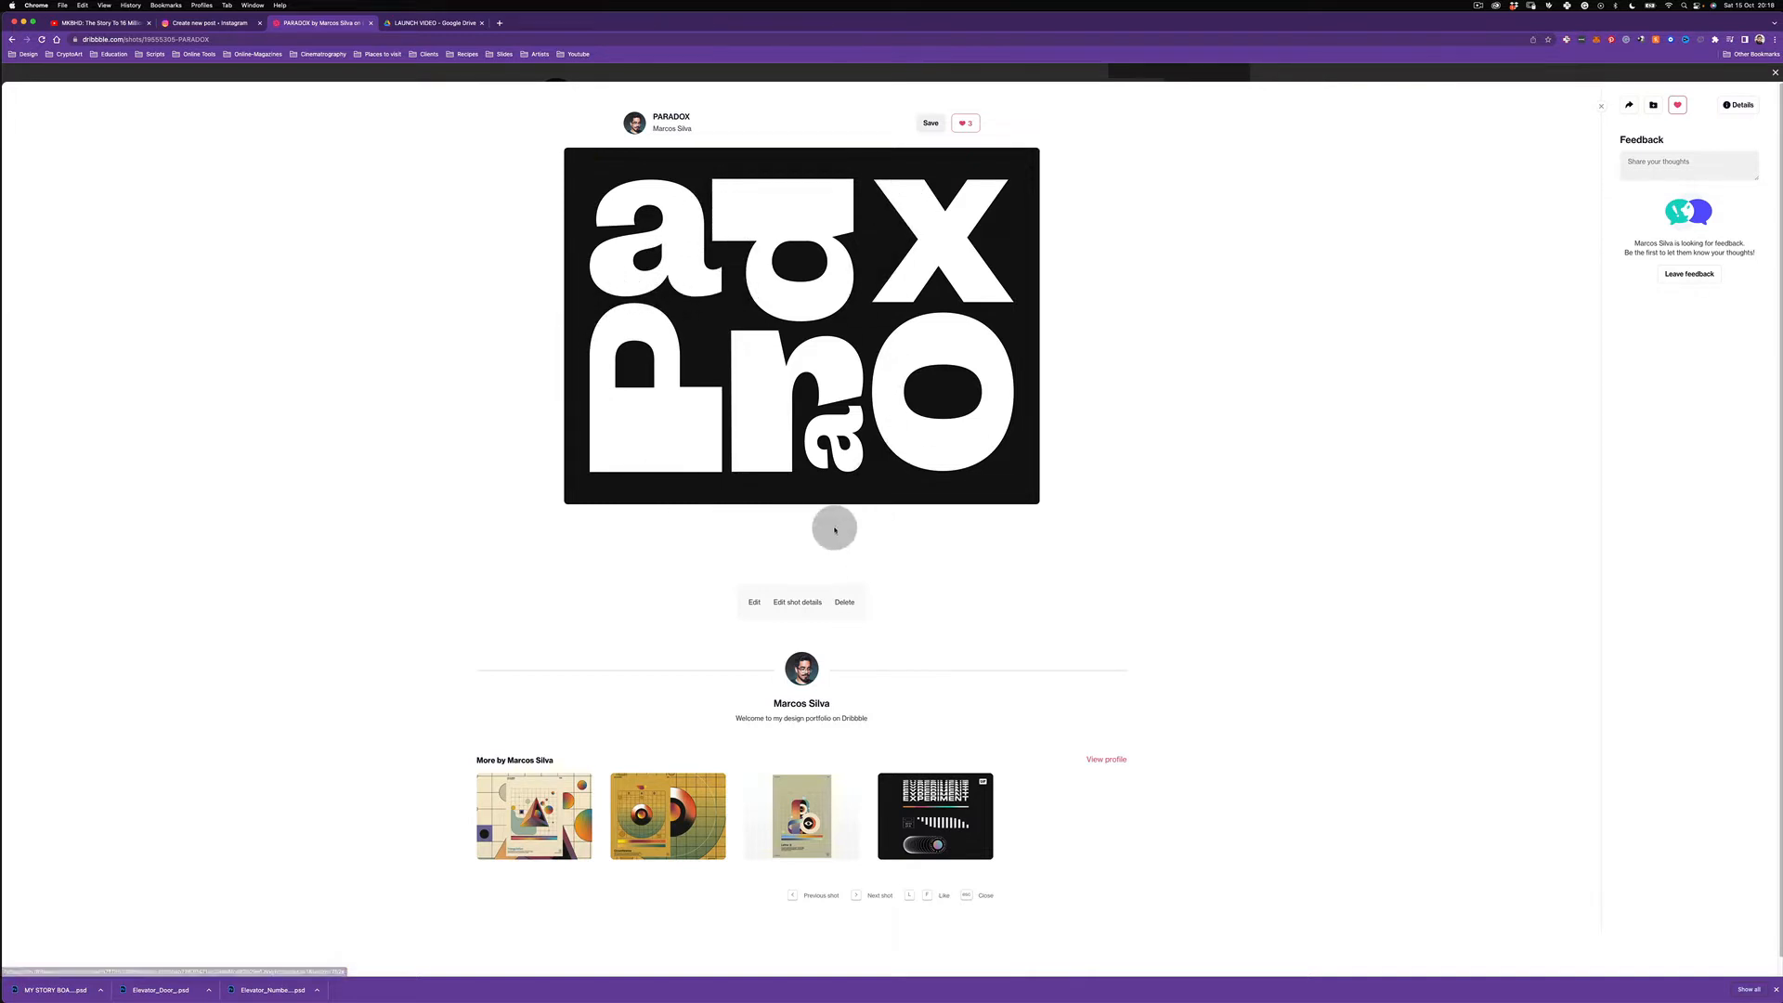
key("Escape")
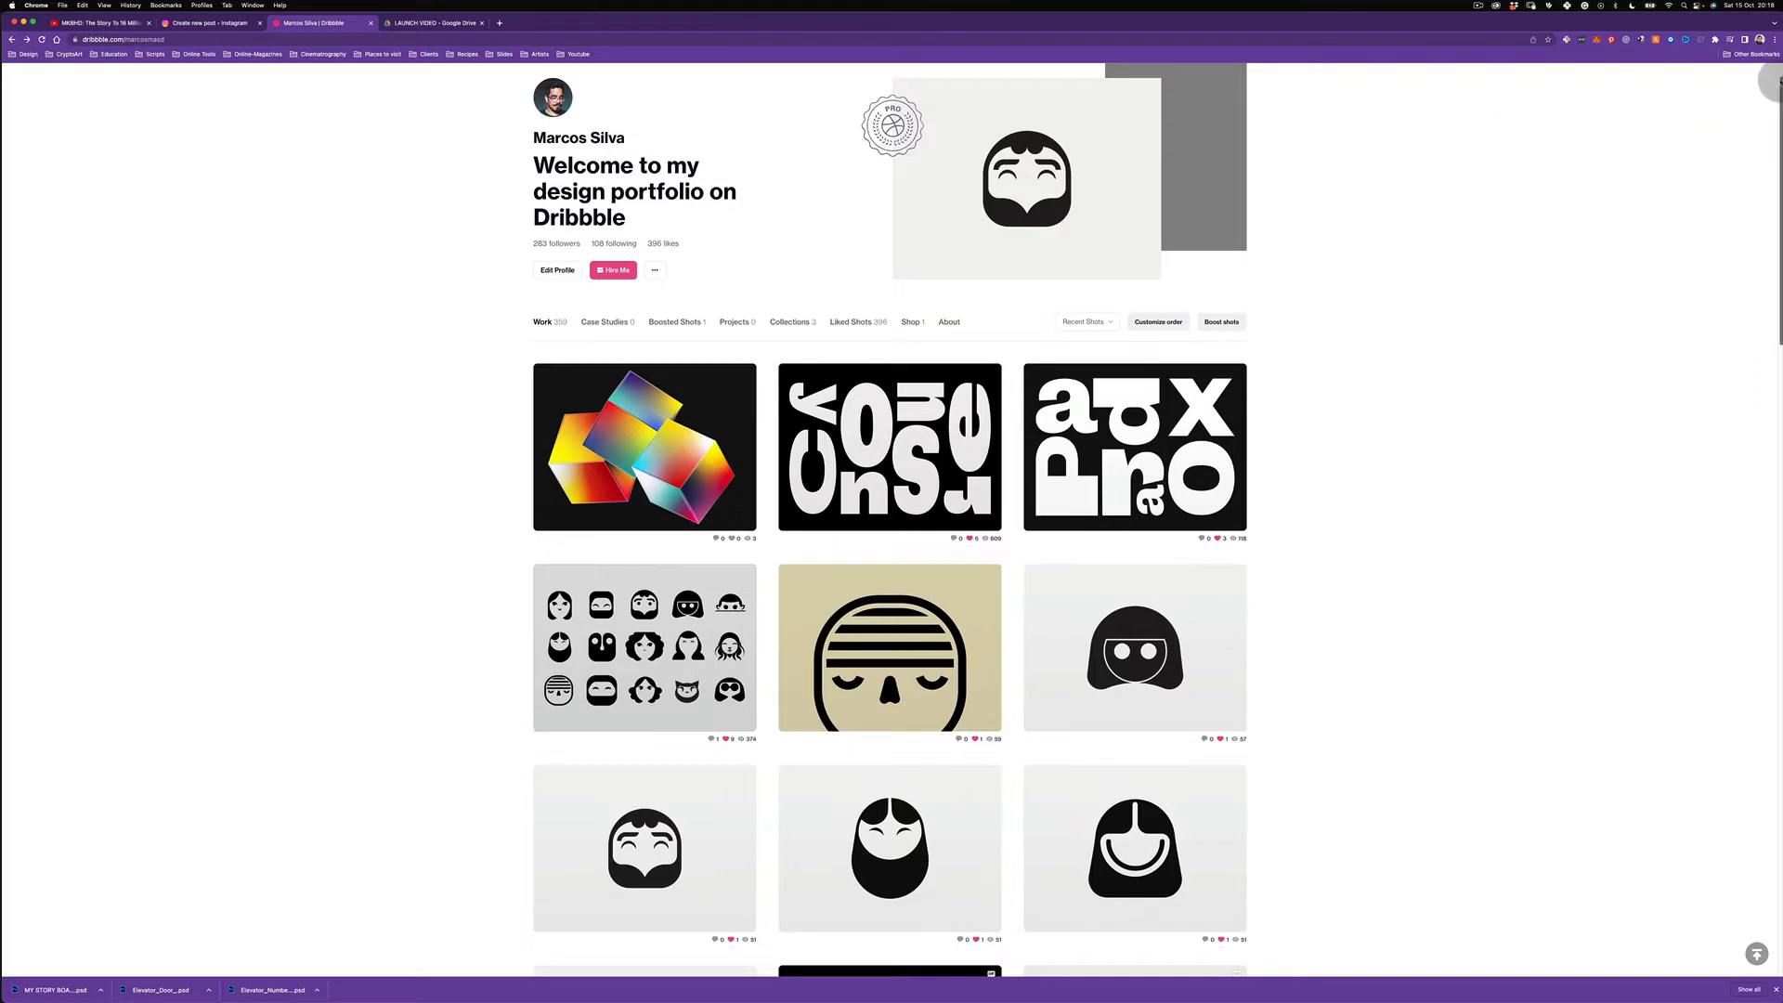
Step: Browse down through the portfolio's other shots for typography and poster examples, and return to its beginning
scroll(1758, 218, "down", 3)
scroll(1758, 217, "down", 6)
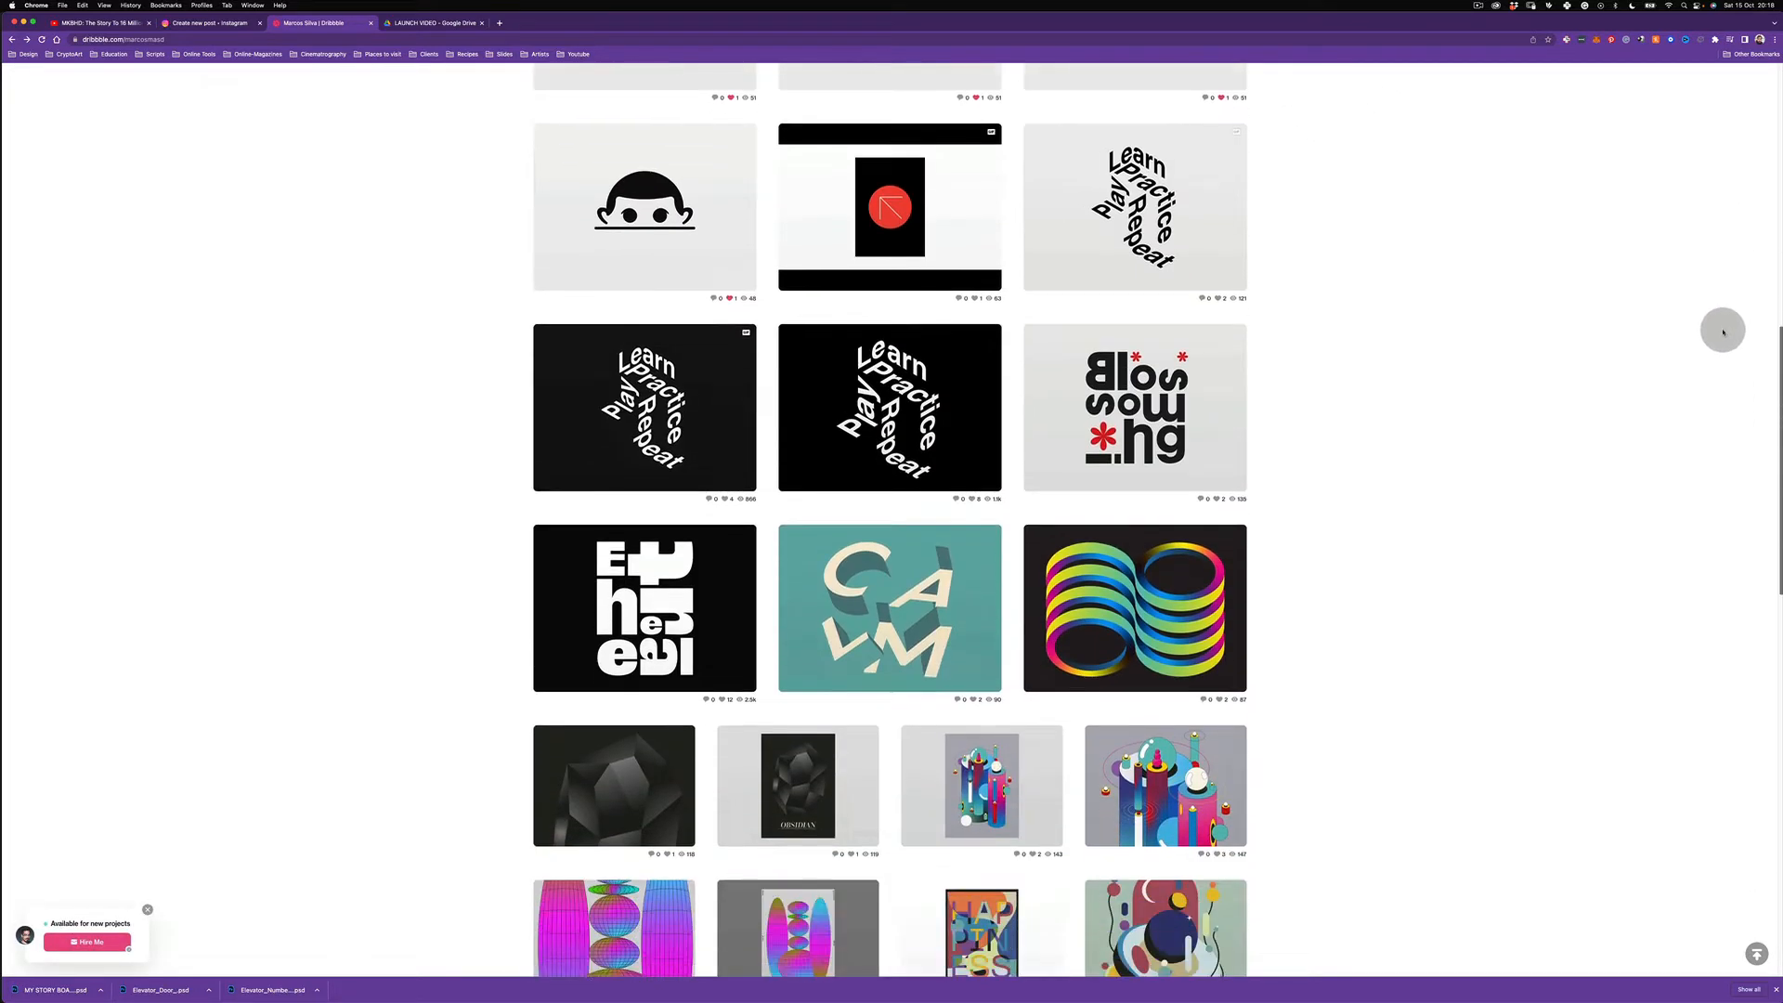
scroll(1699, 400, "down", 5)
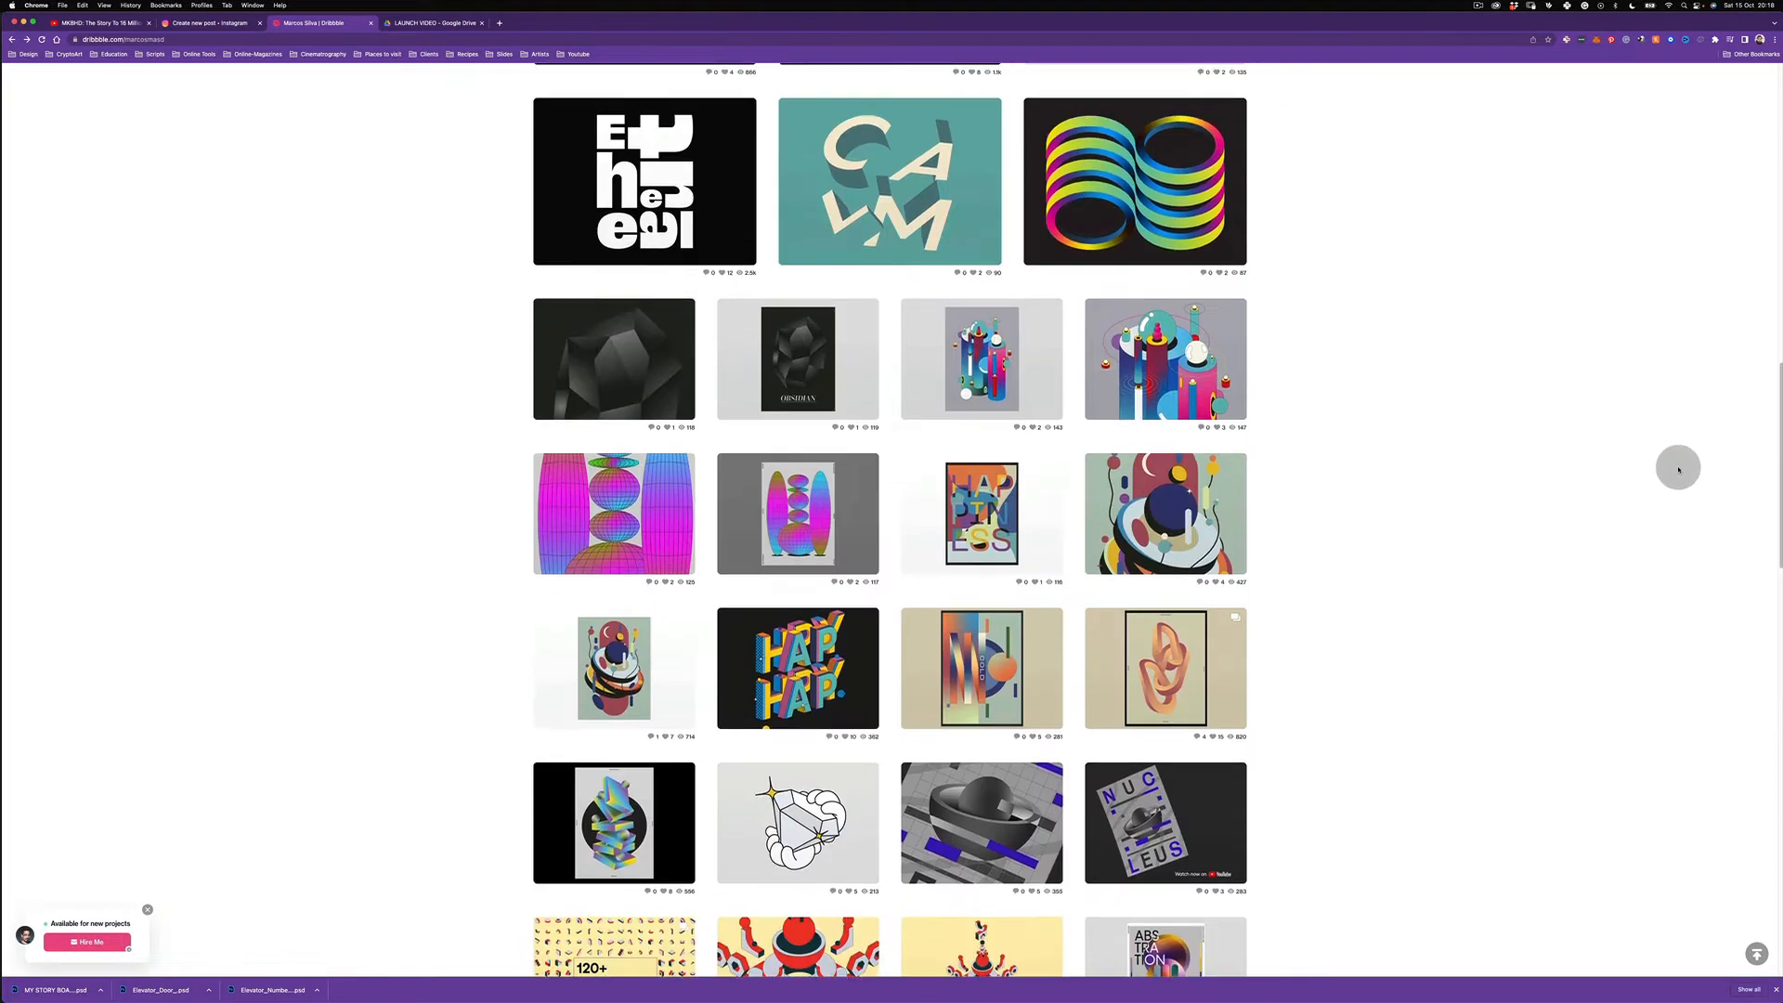
scroll(1649, 577, "down", 5)
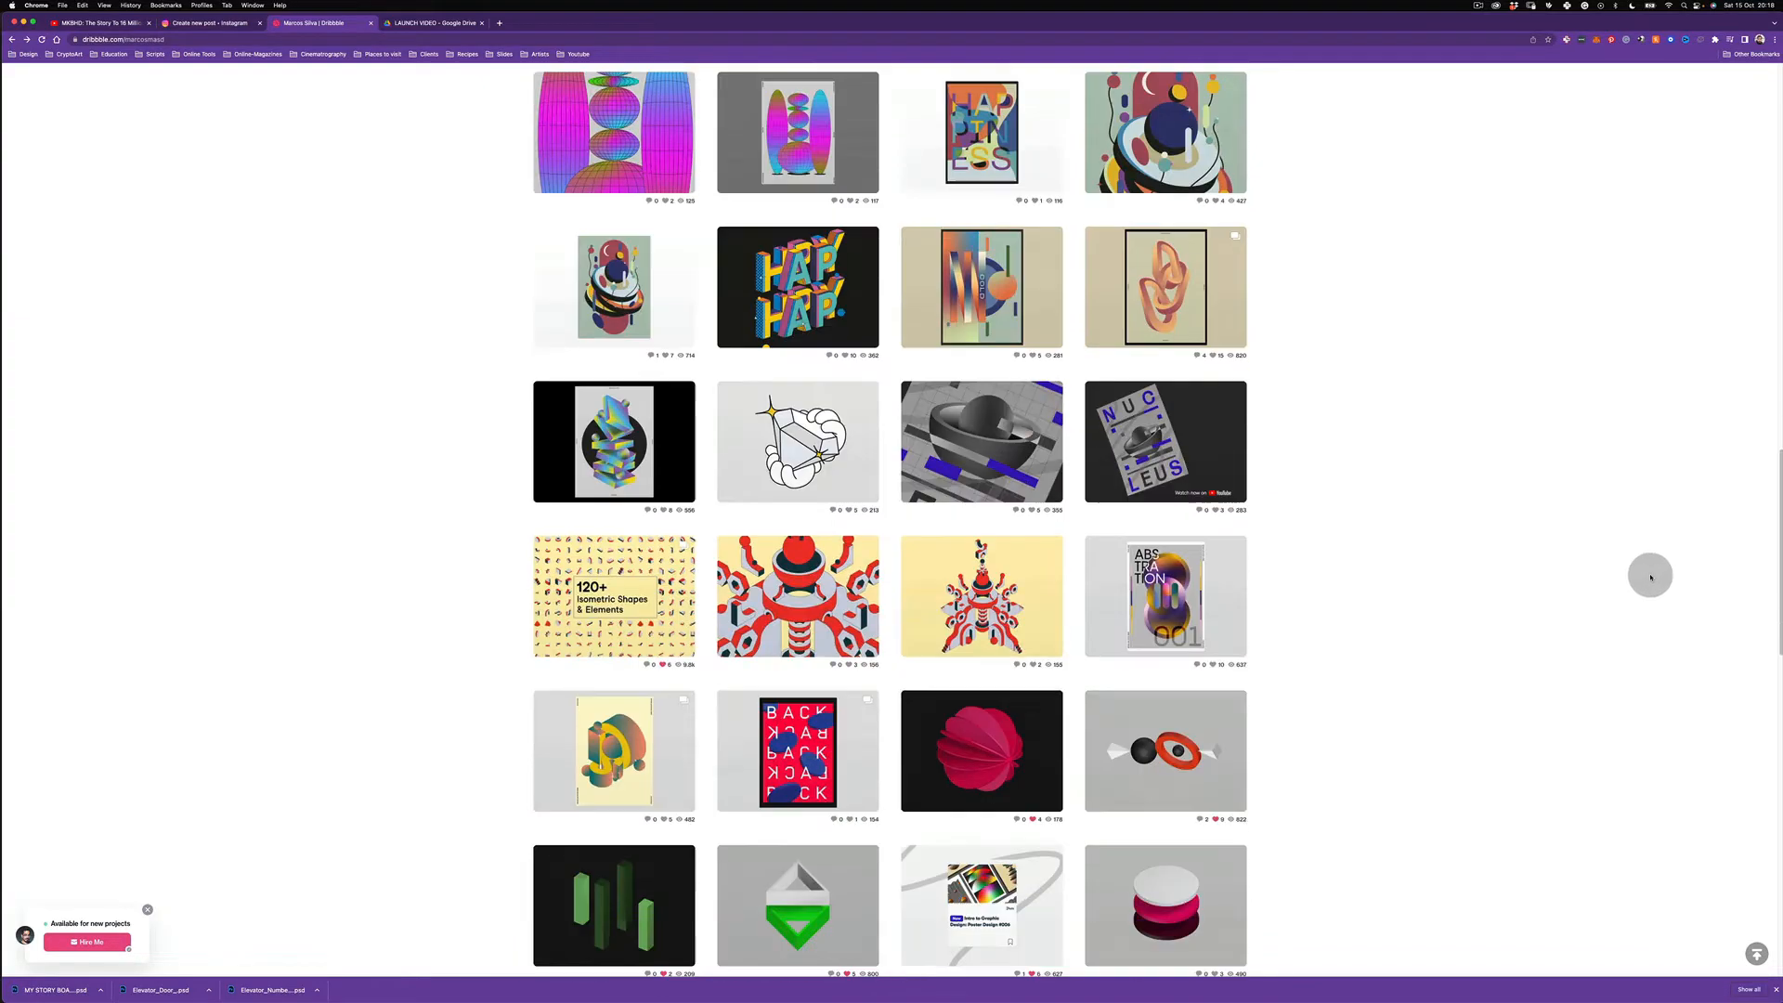
scroll(1649, 583, "down", 7)
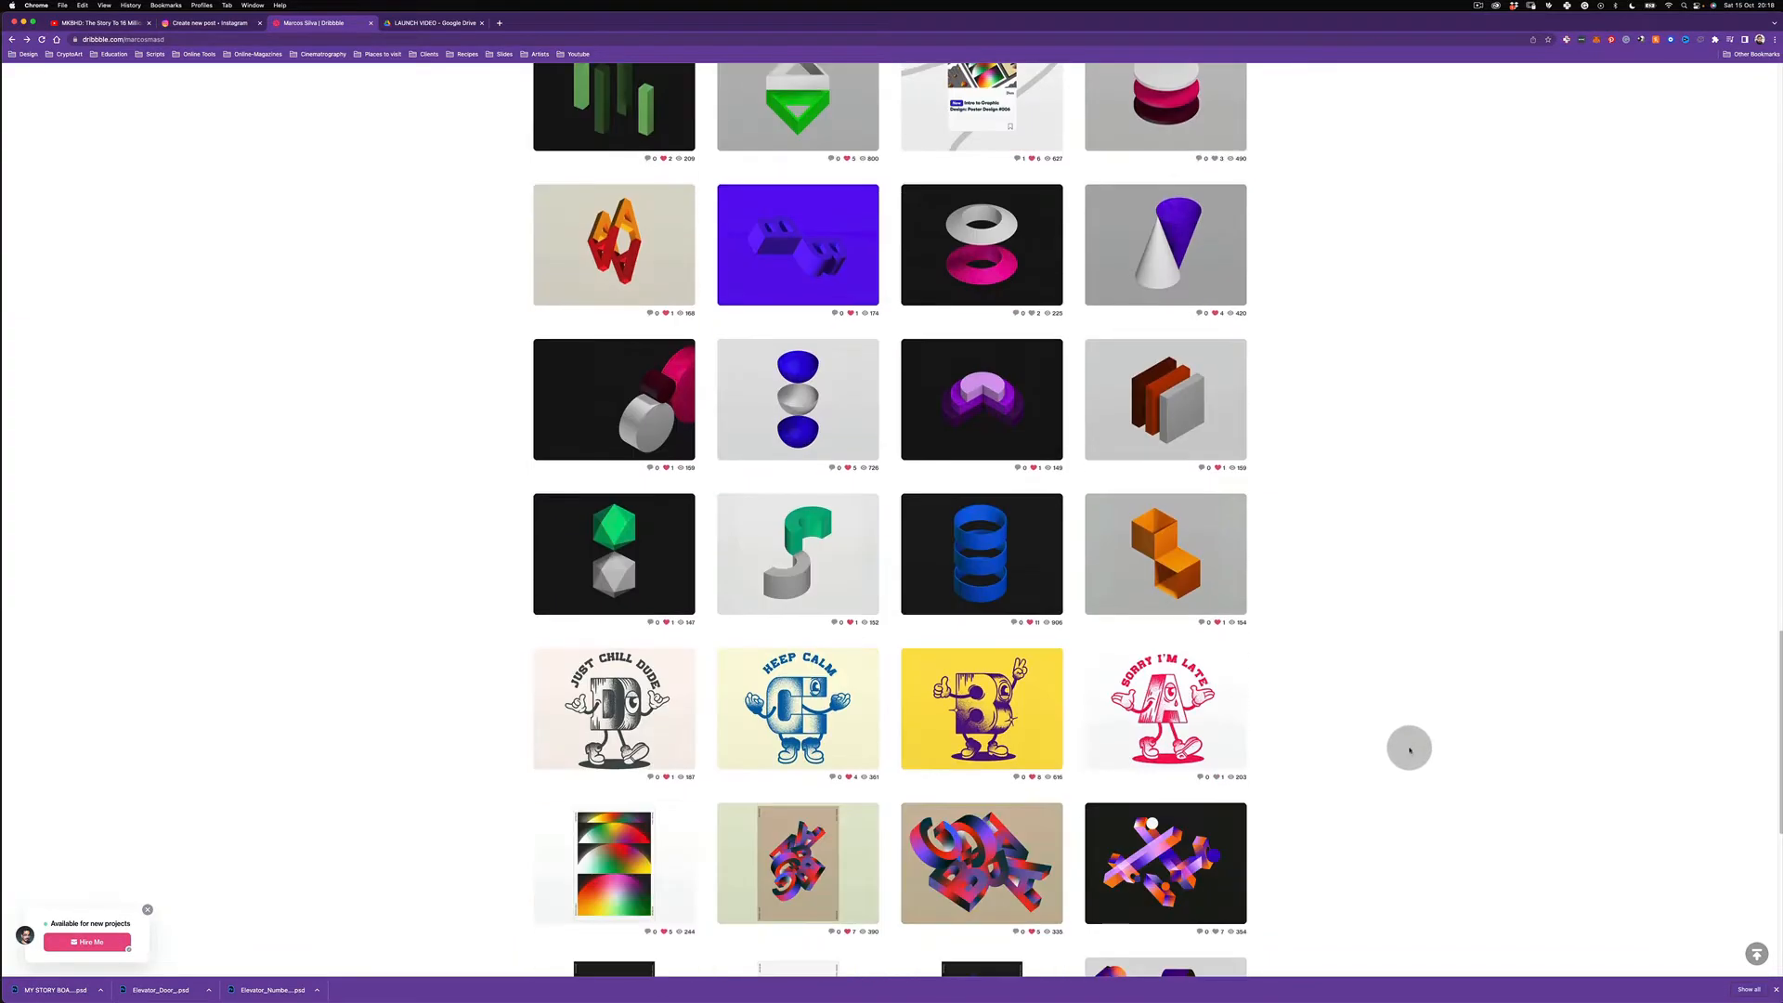
scroll(1418, 593, "up", 20)
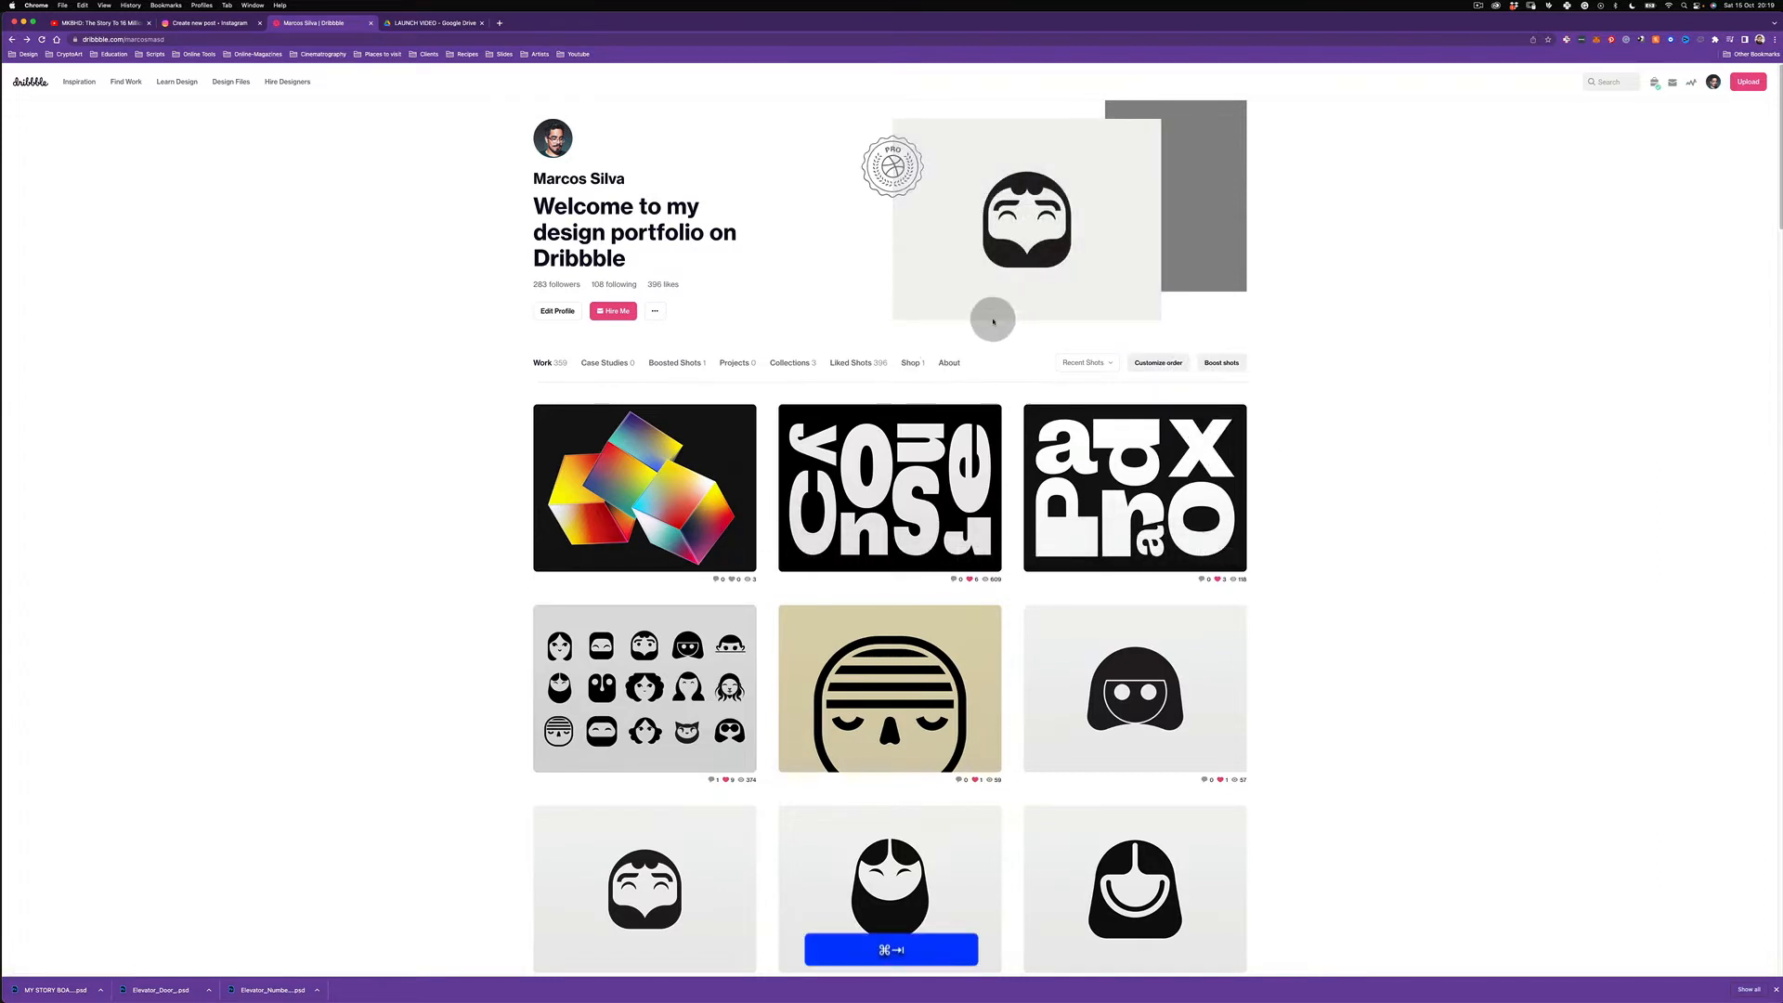
Step: Switch back to Illustrator and create a new portrait RGB document of 1700 x 2400 px
key("super+Tab")
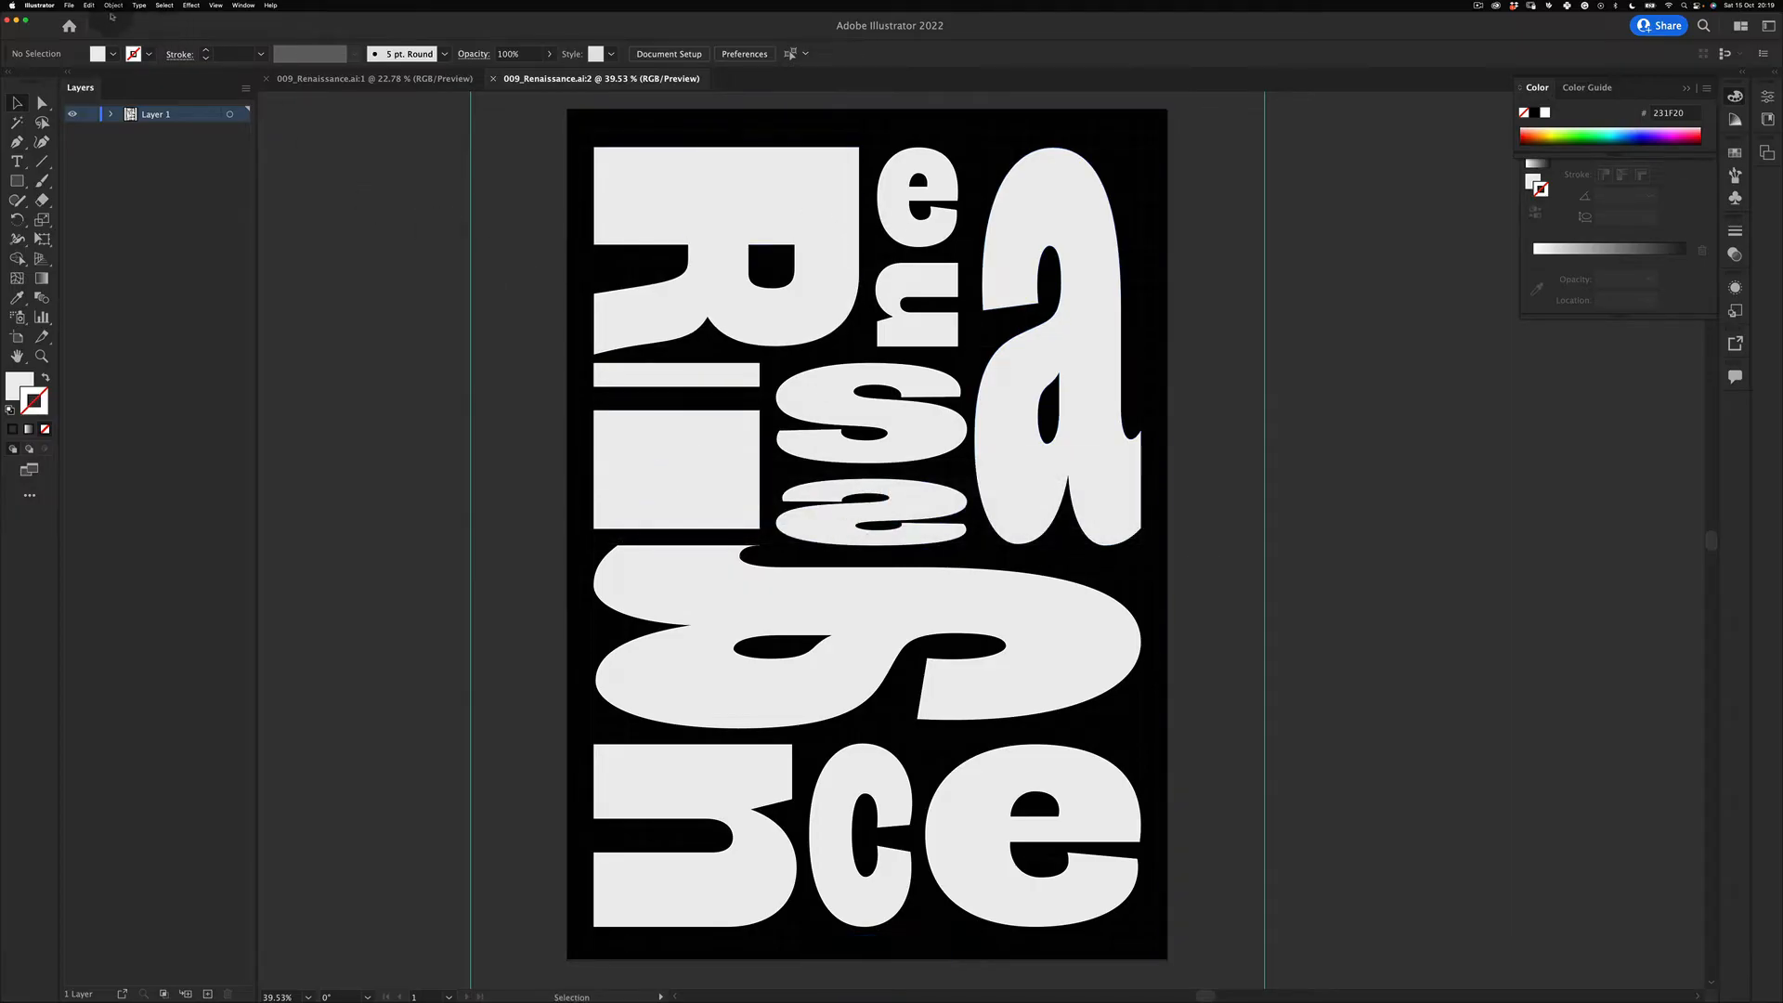
left_click(69, 5)
key("super+n")
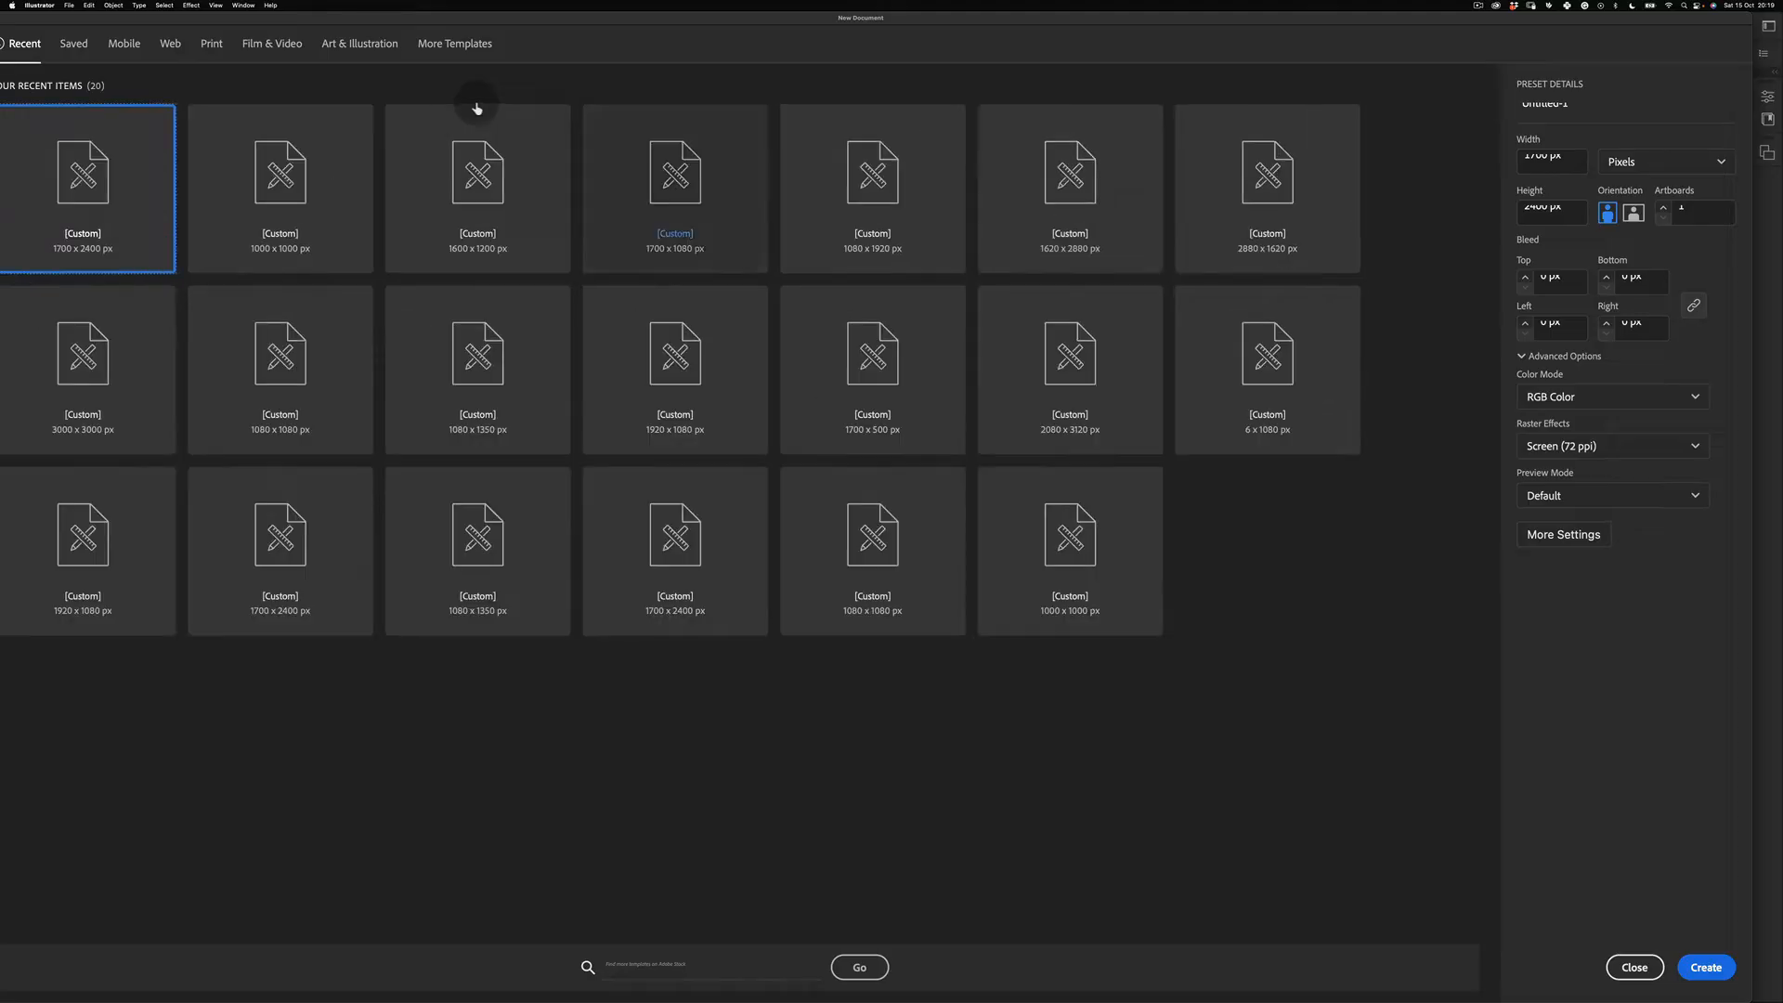
left_click(1519, 160)
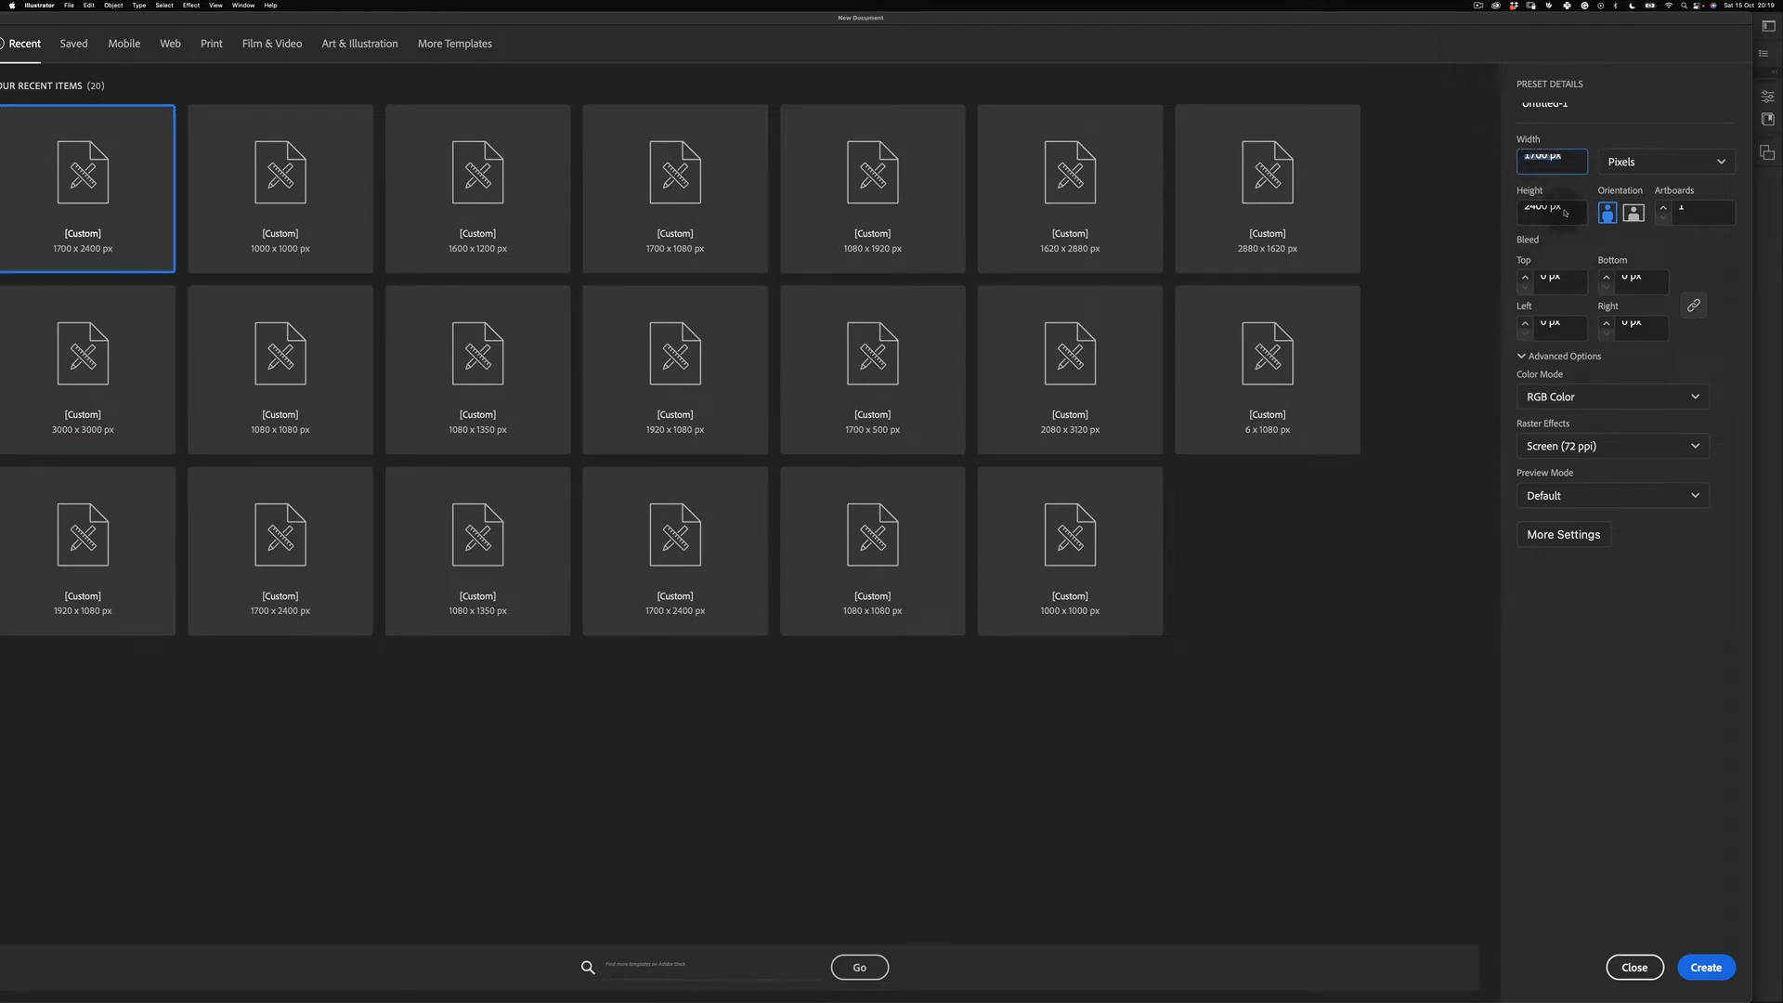
left_click(1703, 969)
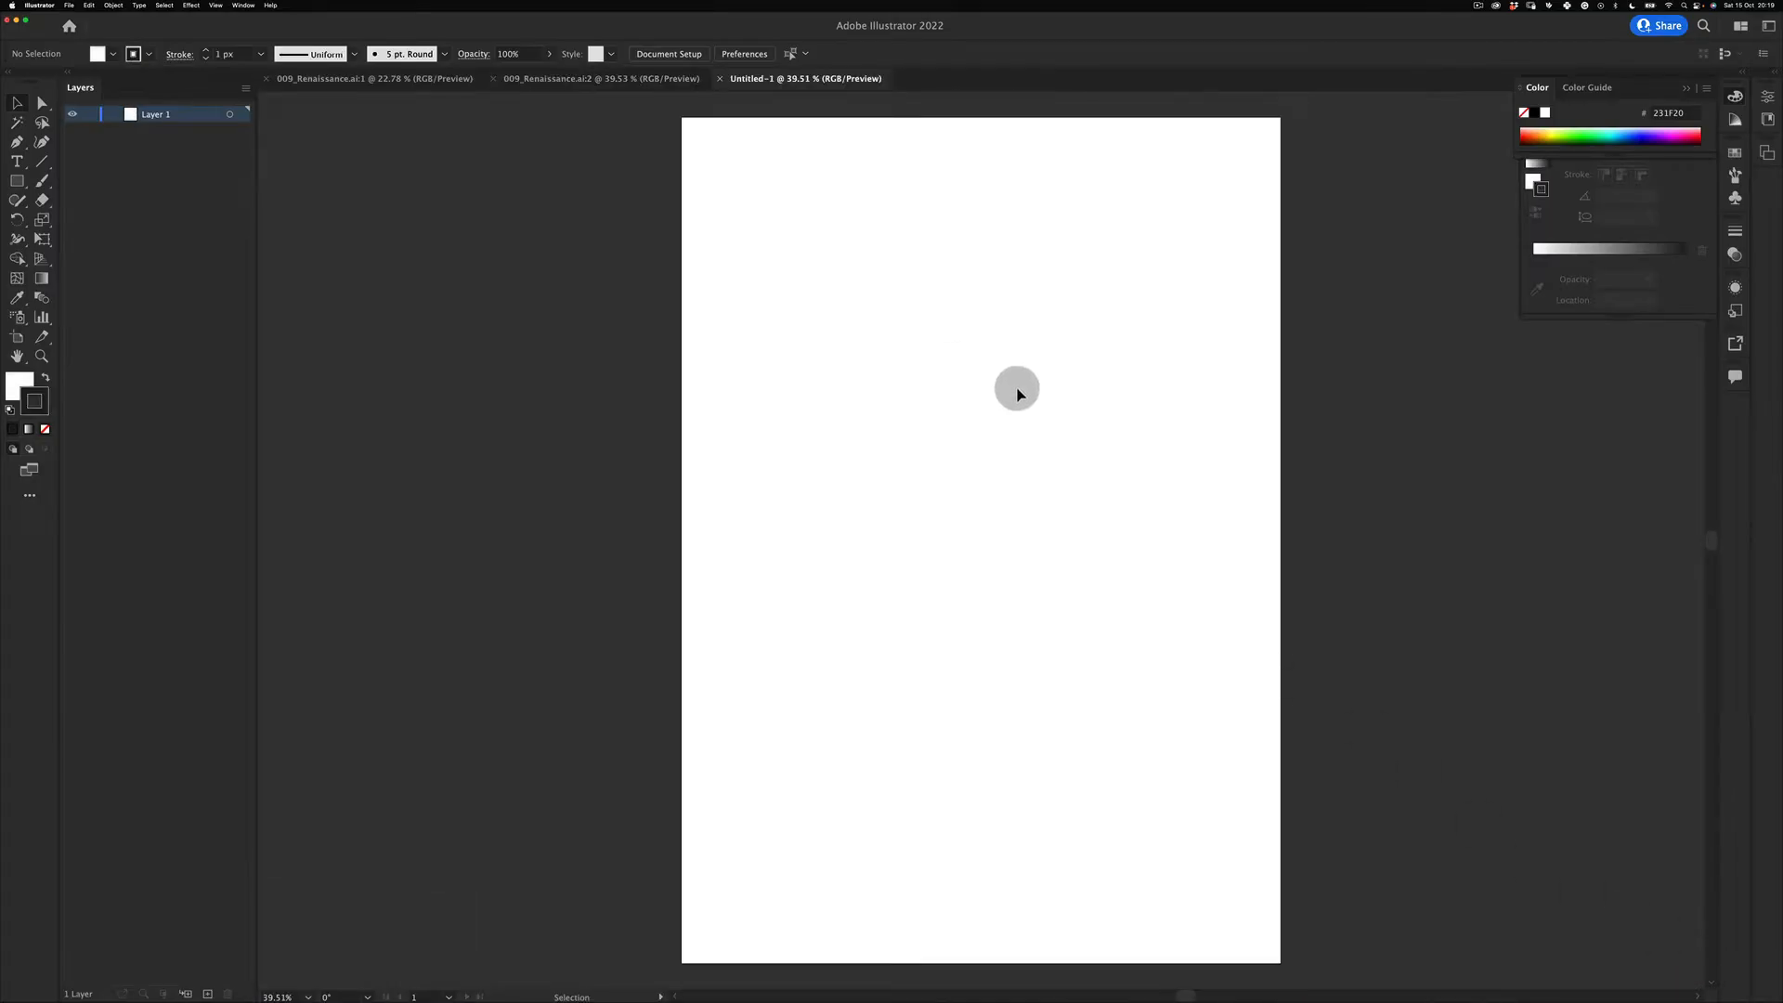
Step: Configure the Rectangular Grid tool with 50 horizontal and 50 vertical dividers
left_click(16, 182)
left_click(41, 161)
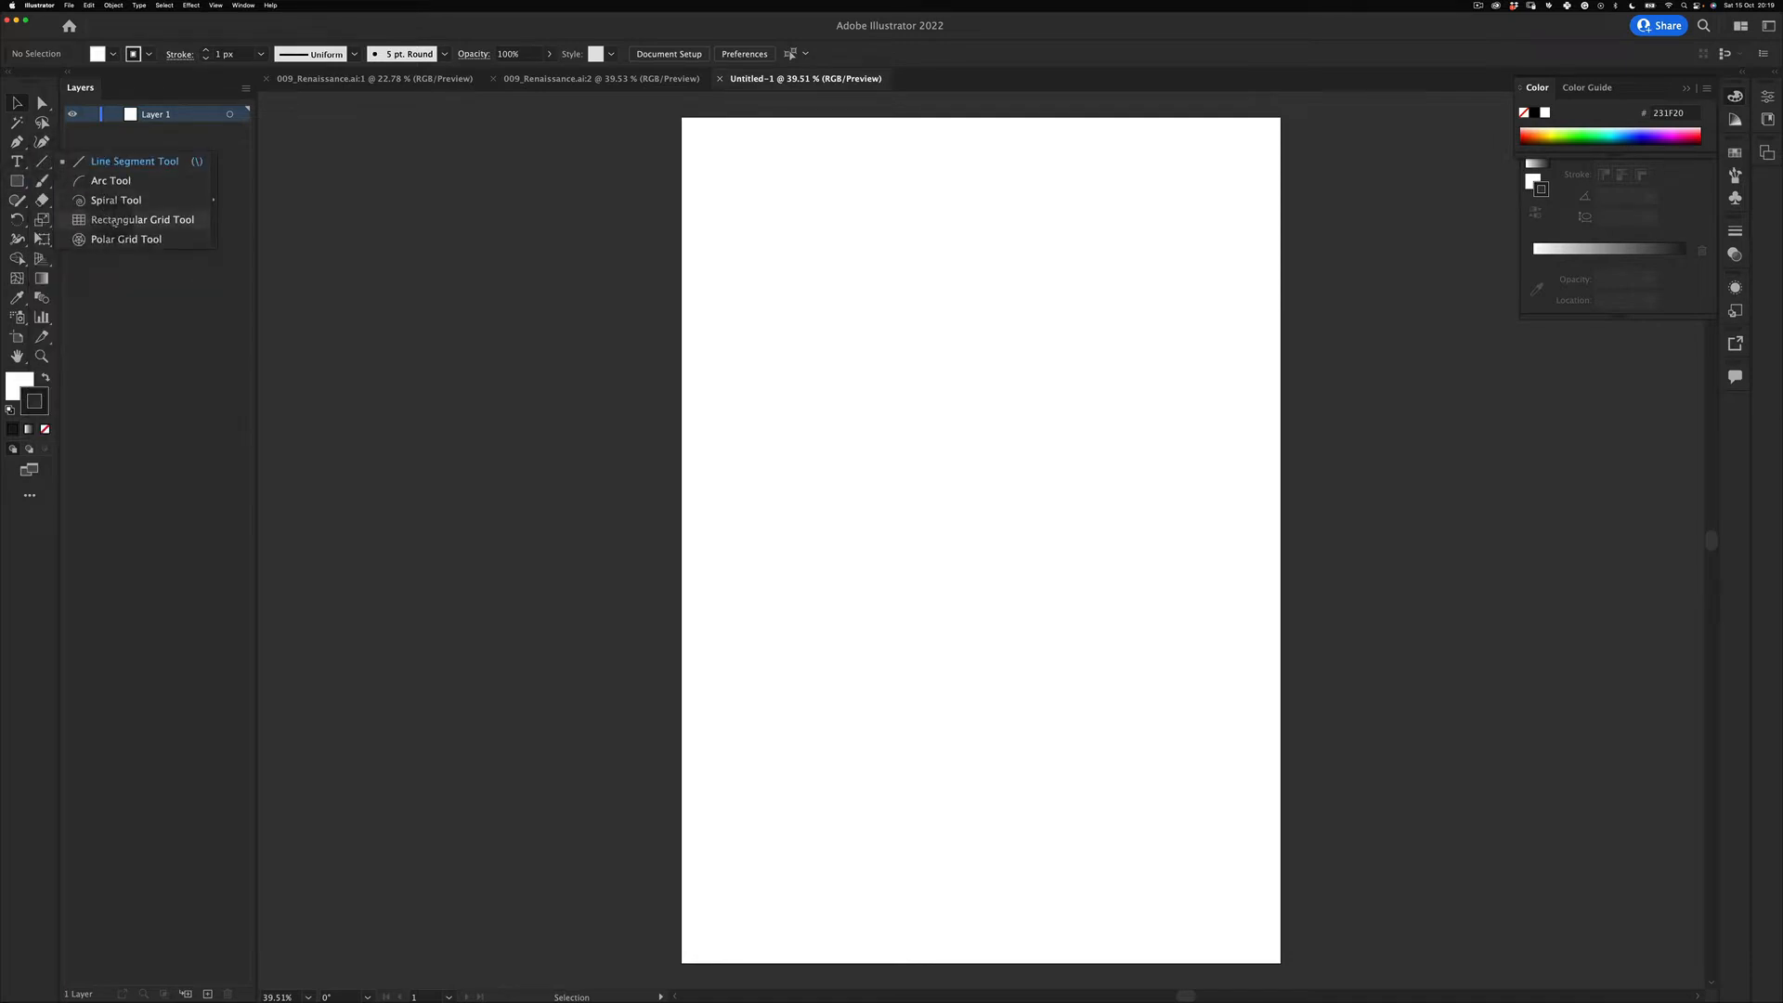
left_click(684, 119)
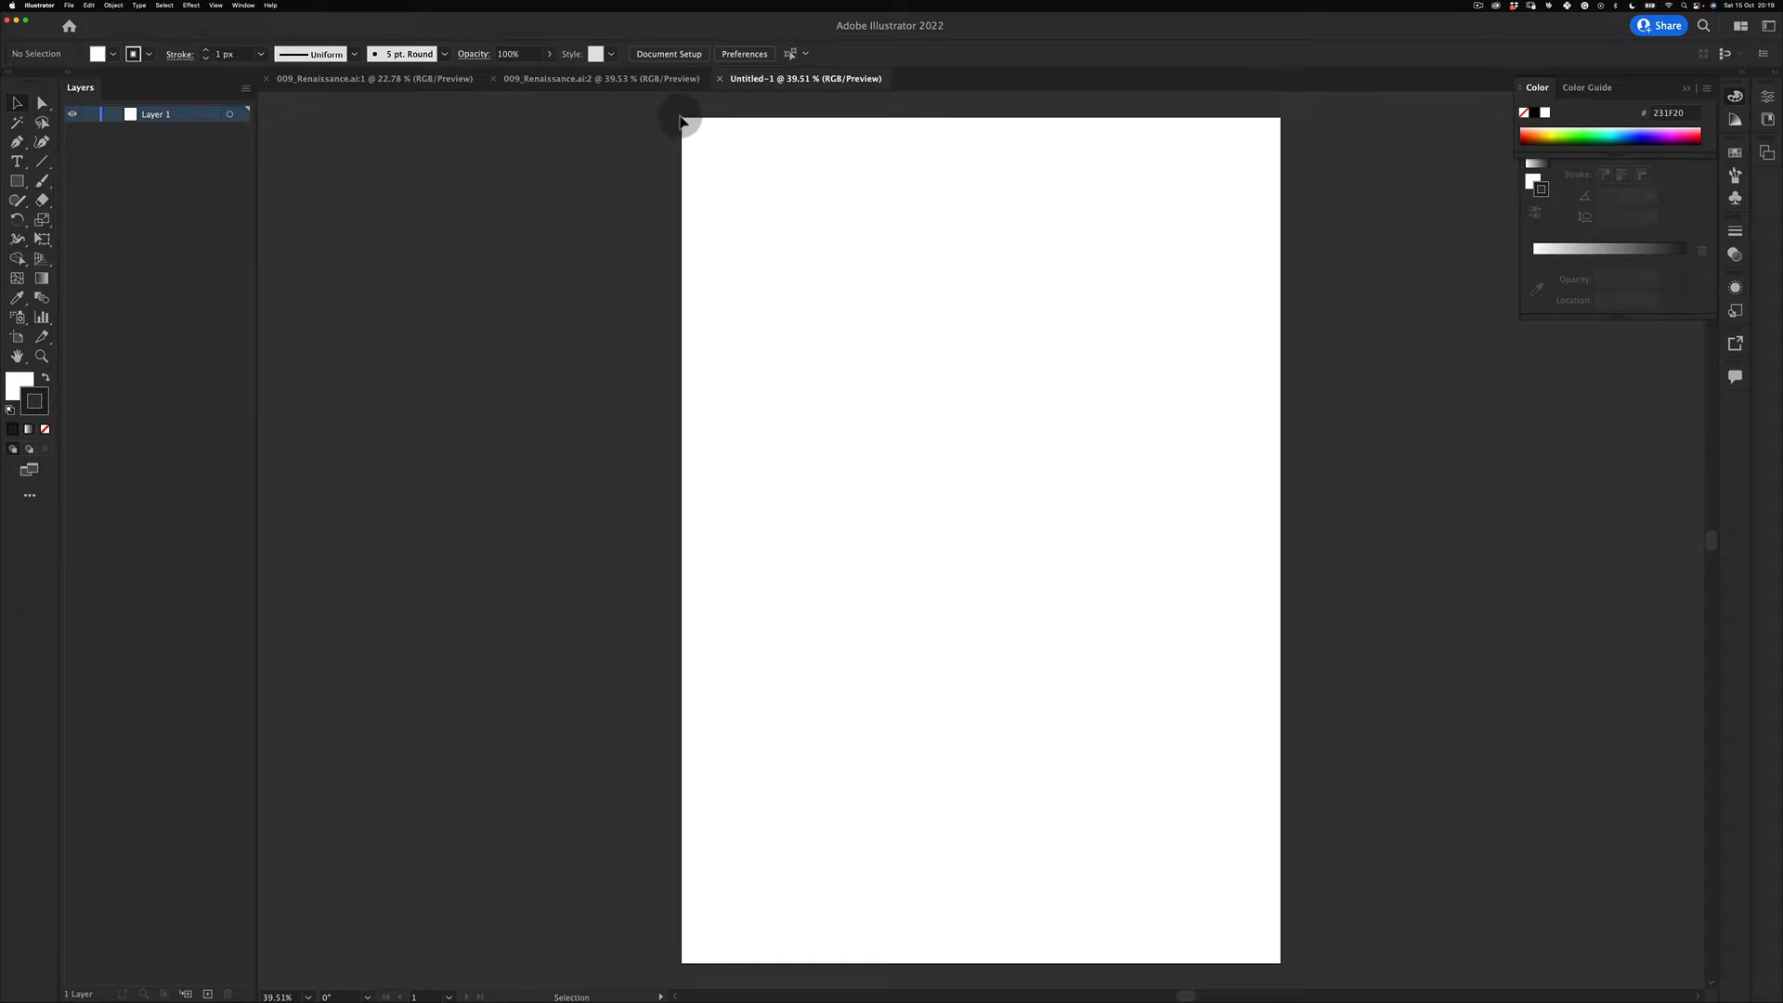
left_click(42, 162)
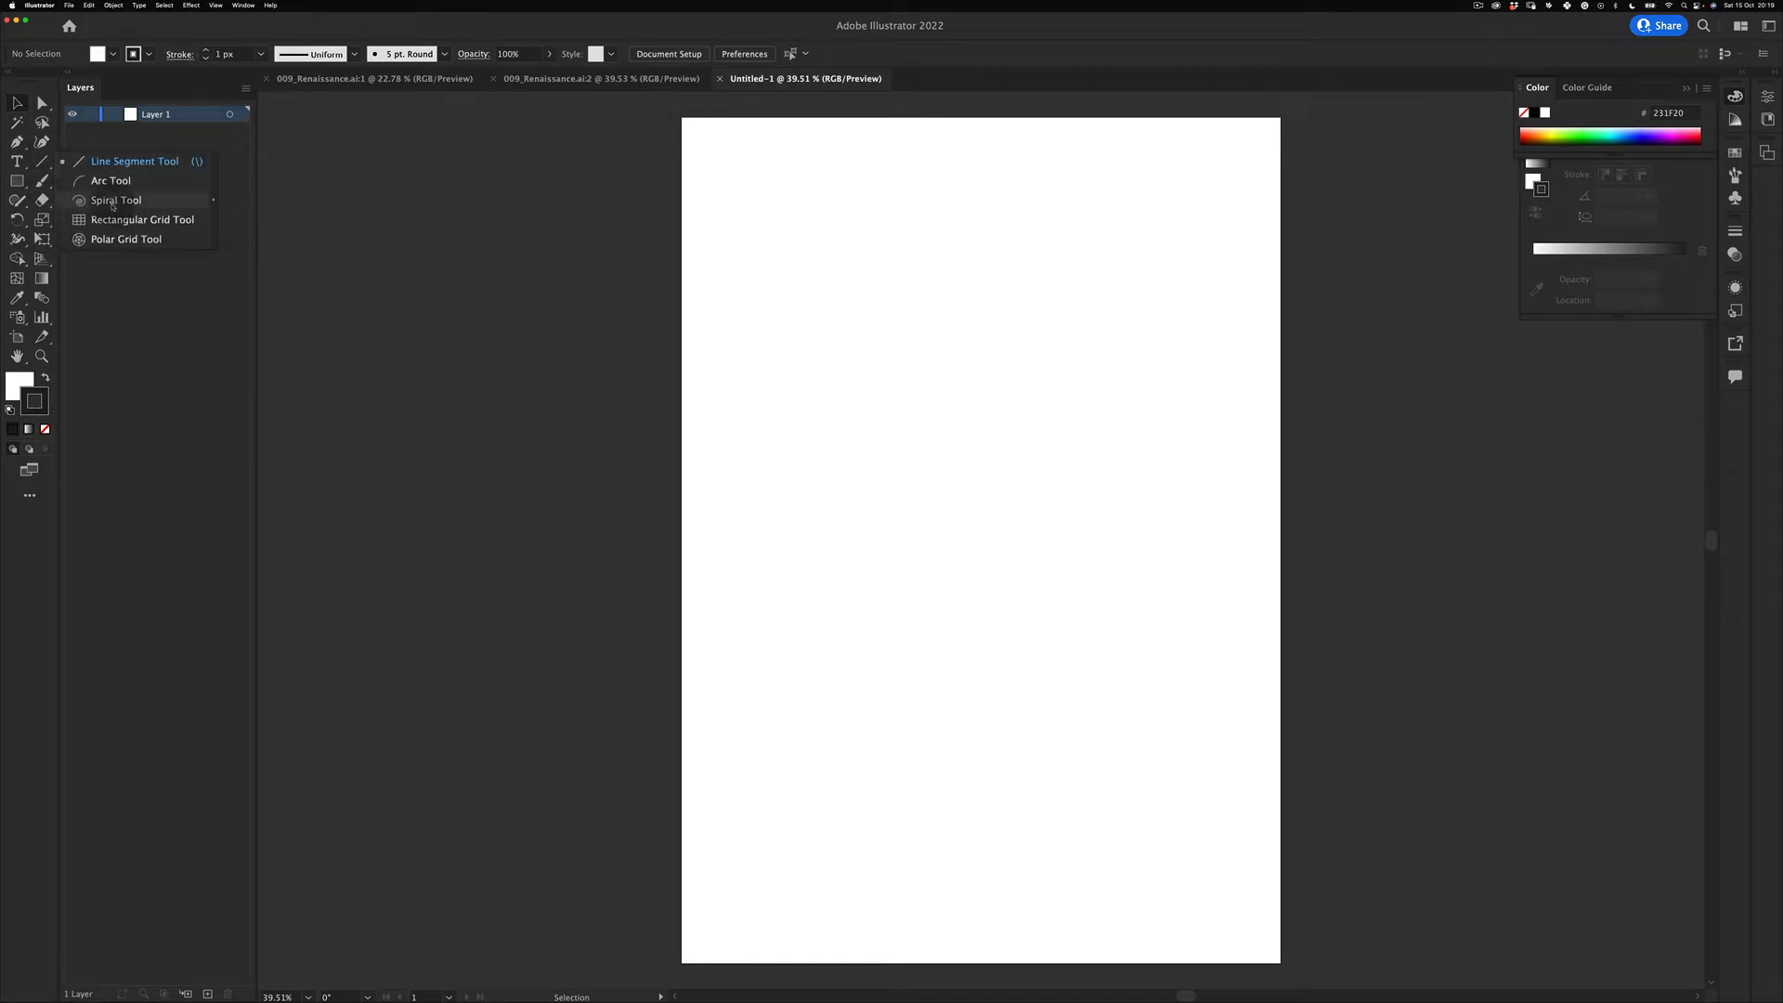
left_click(139, 220)
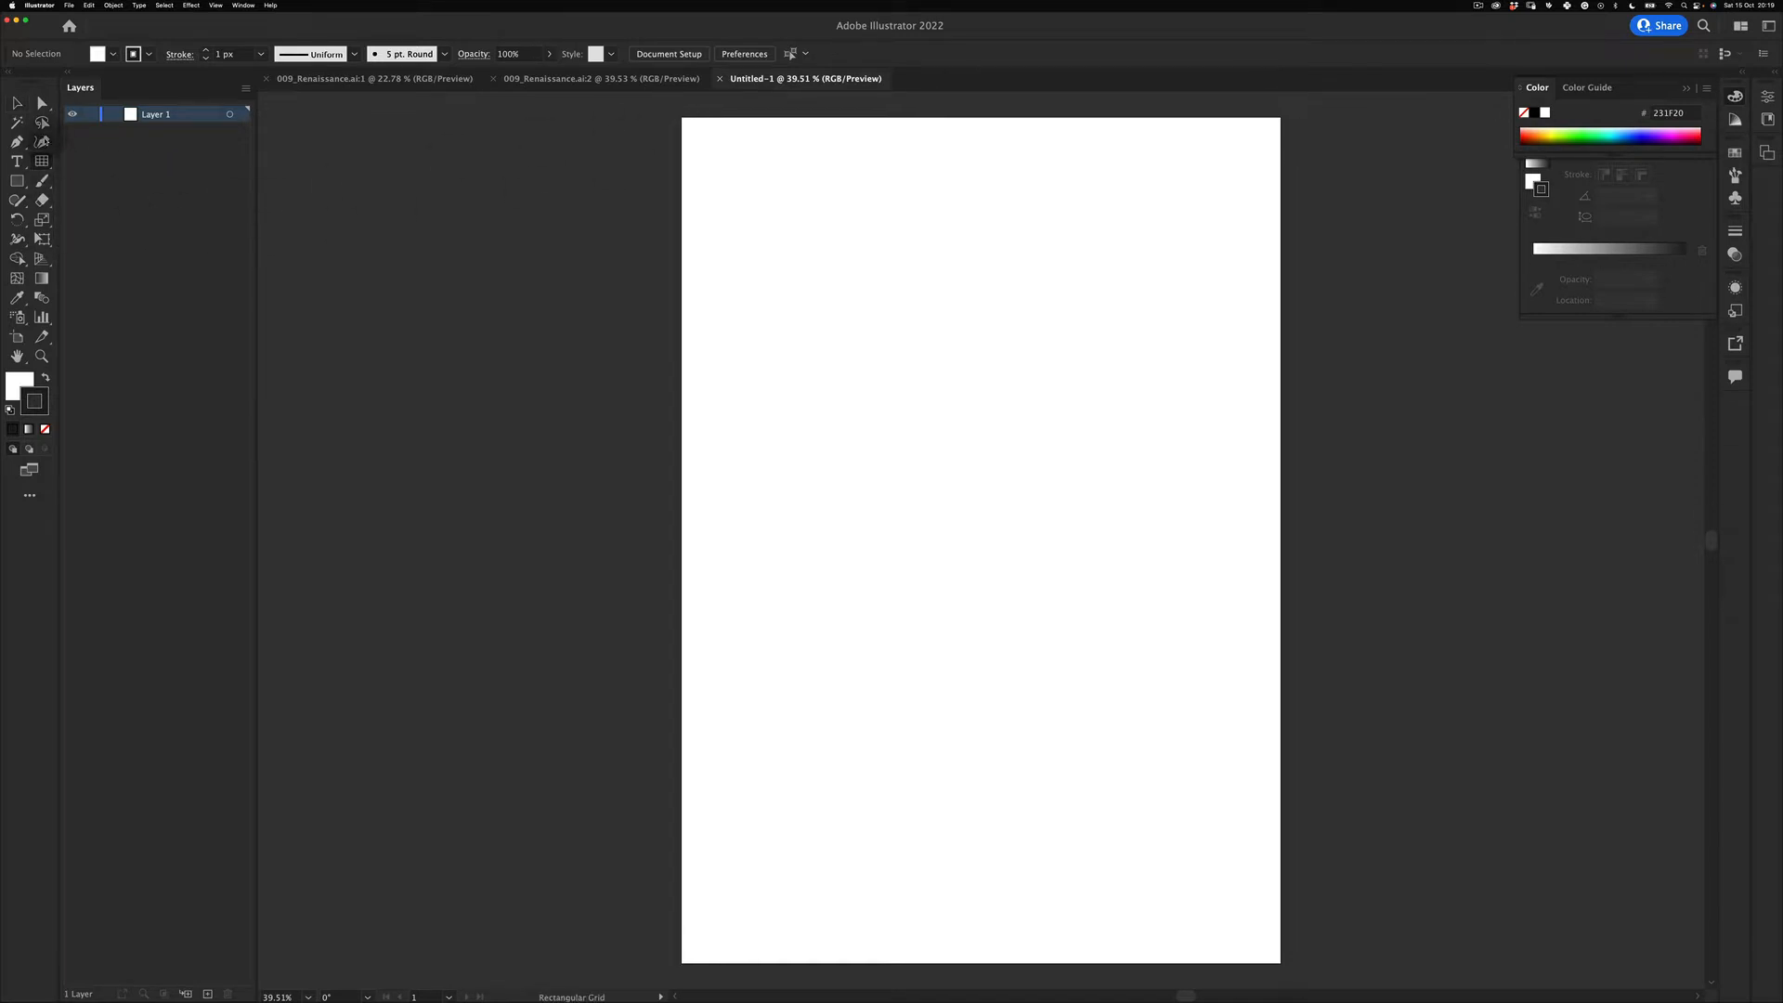
double_click(43, 164)
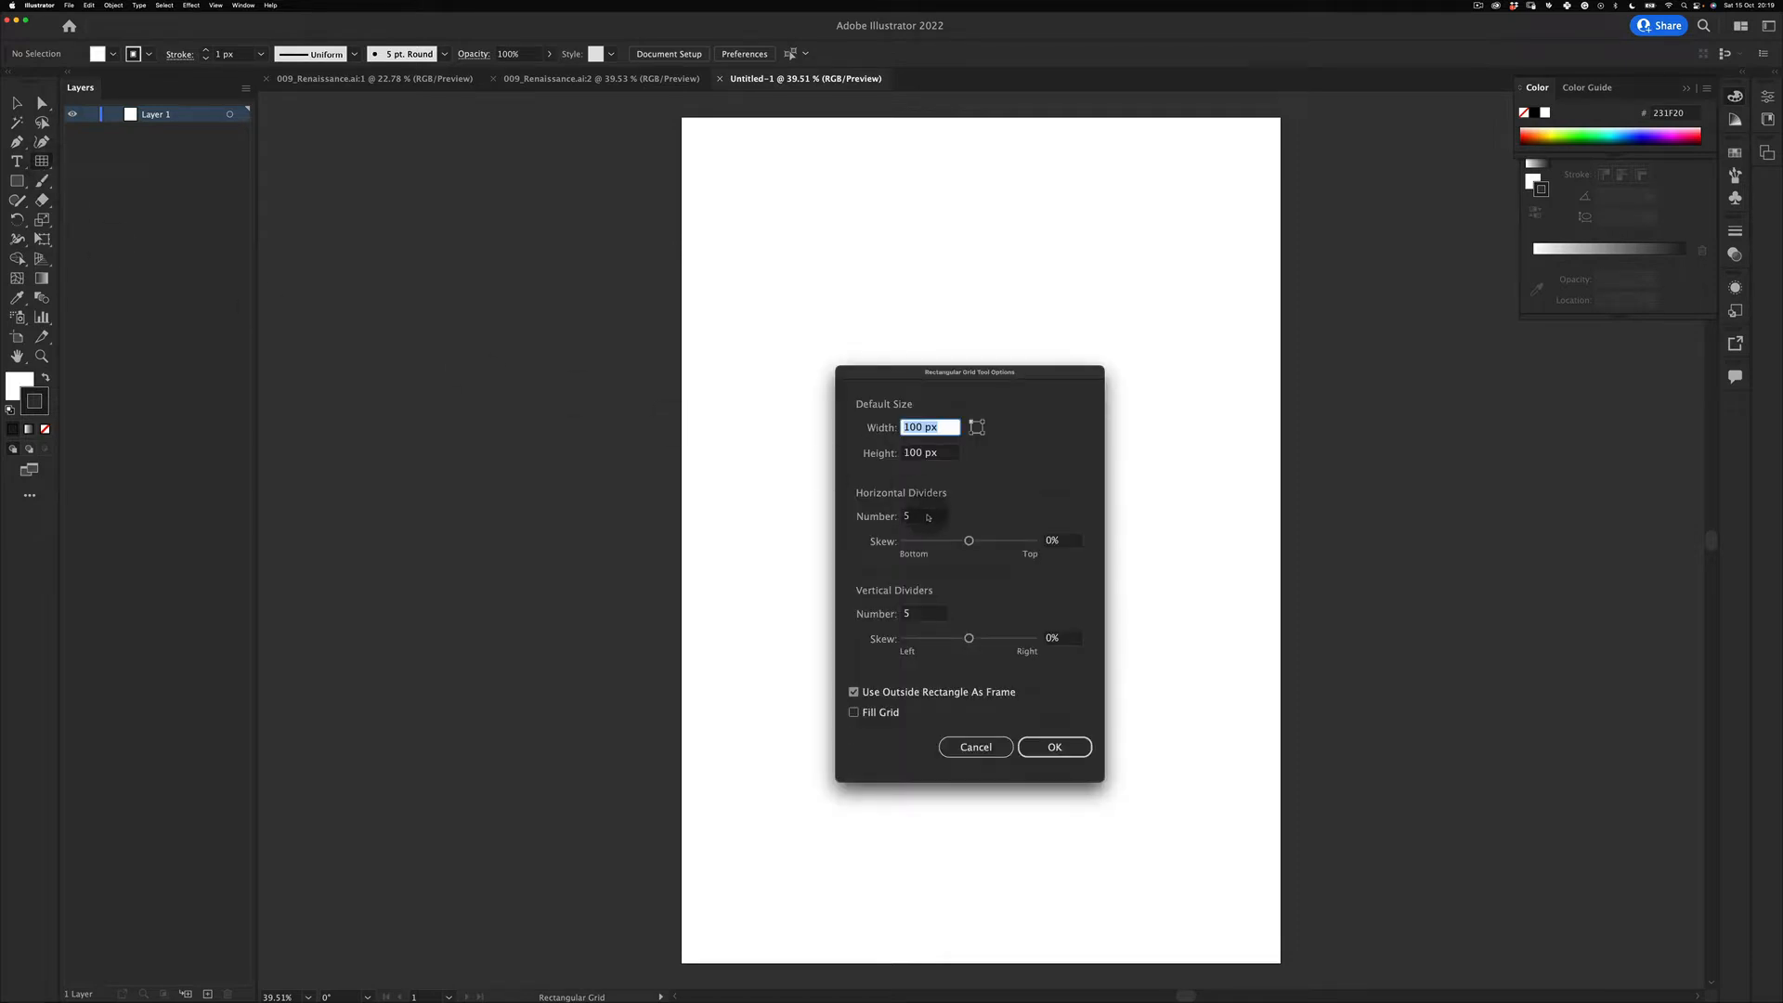
left_click_drag(926, 516, 878, 520)
type("5")
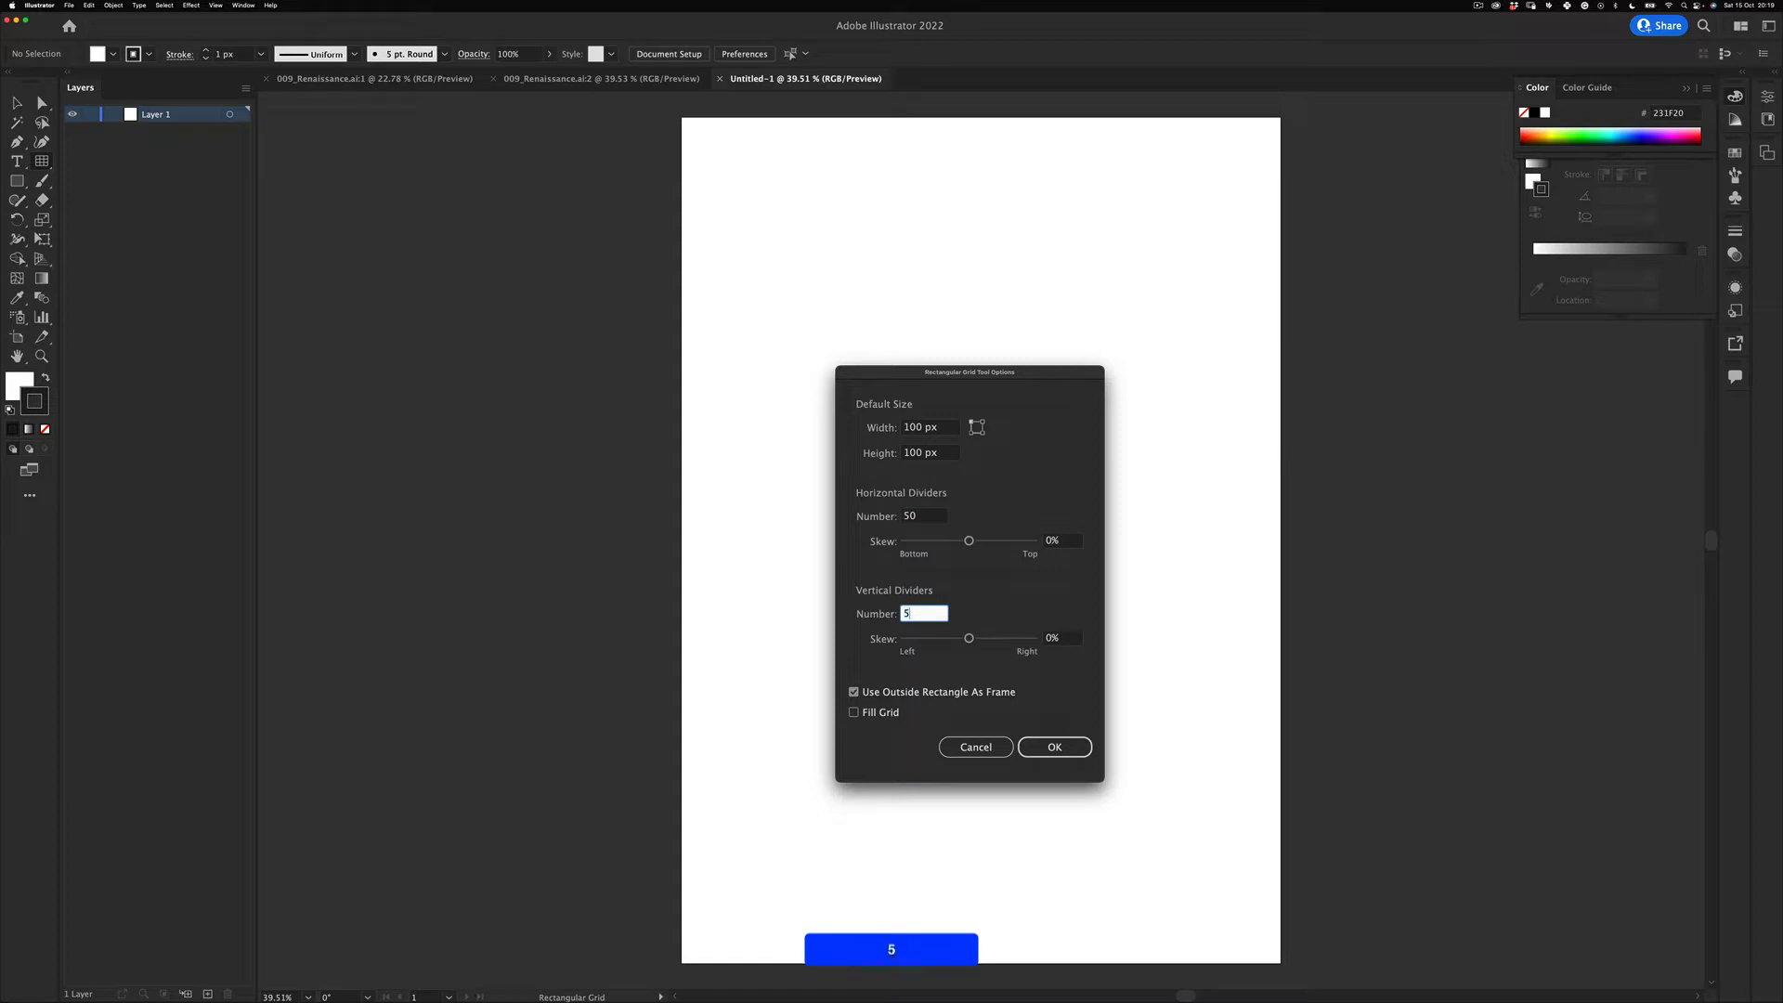
type("50")
key("Tab")
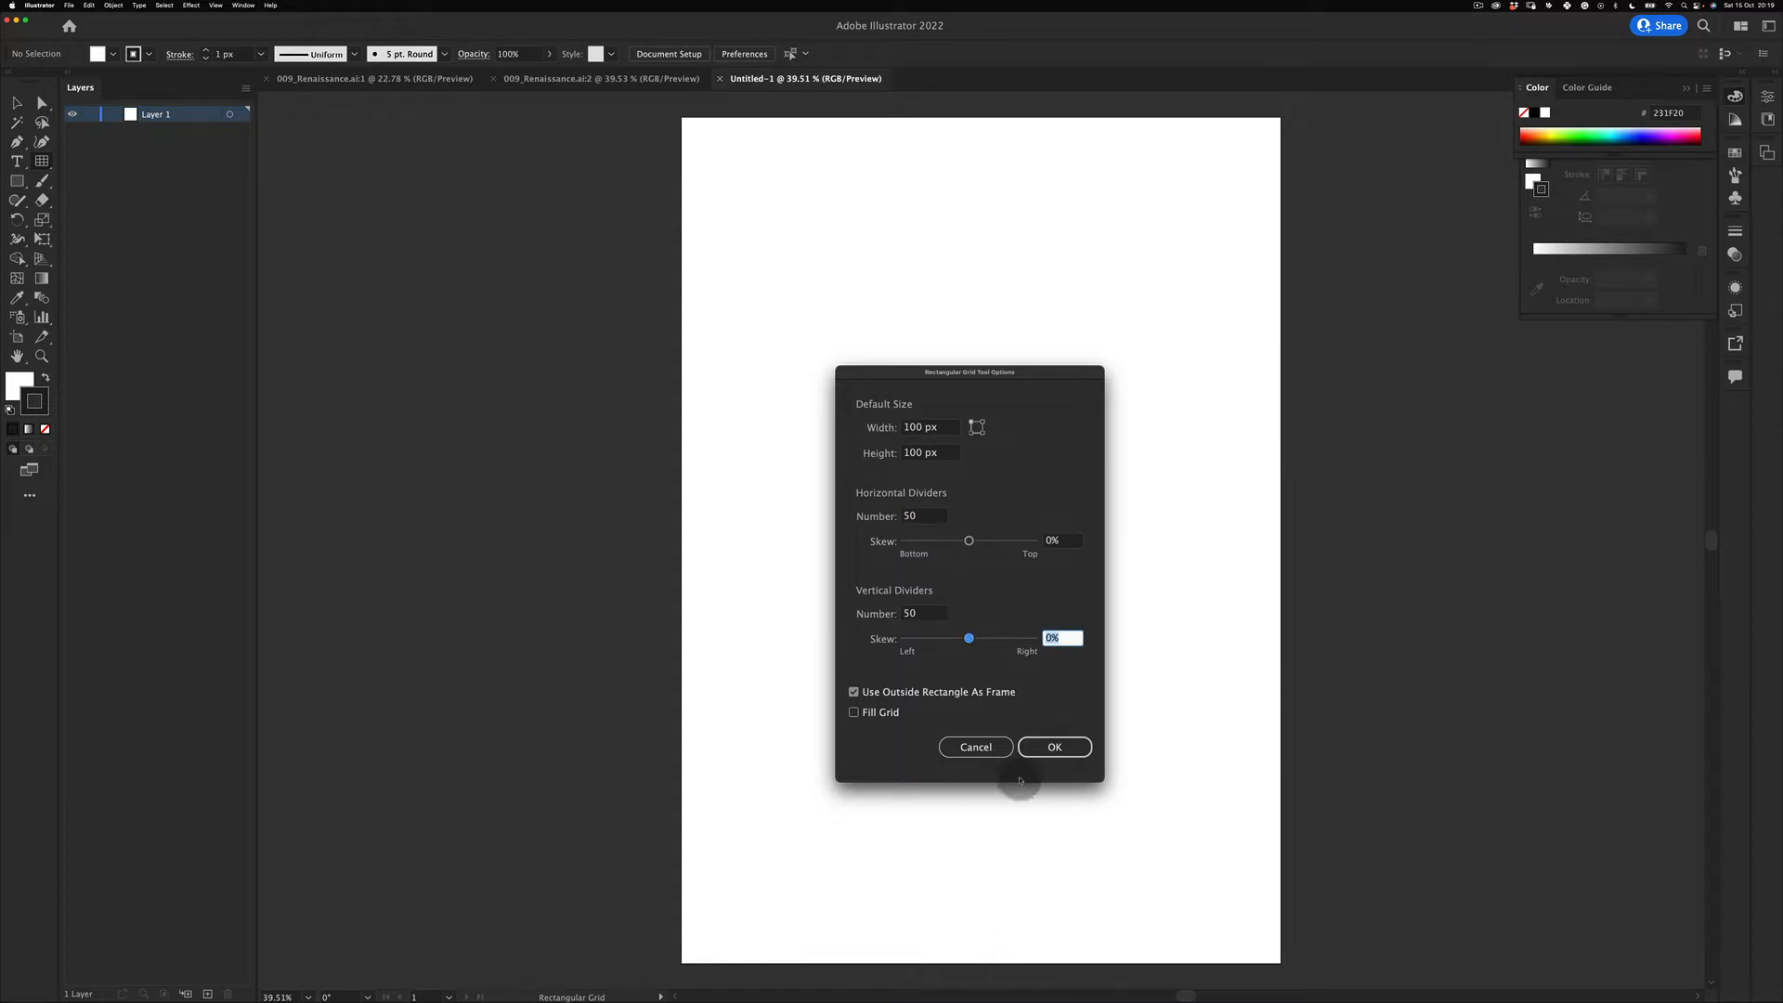
left_click(1061, 750)
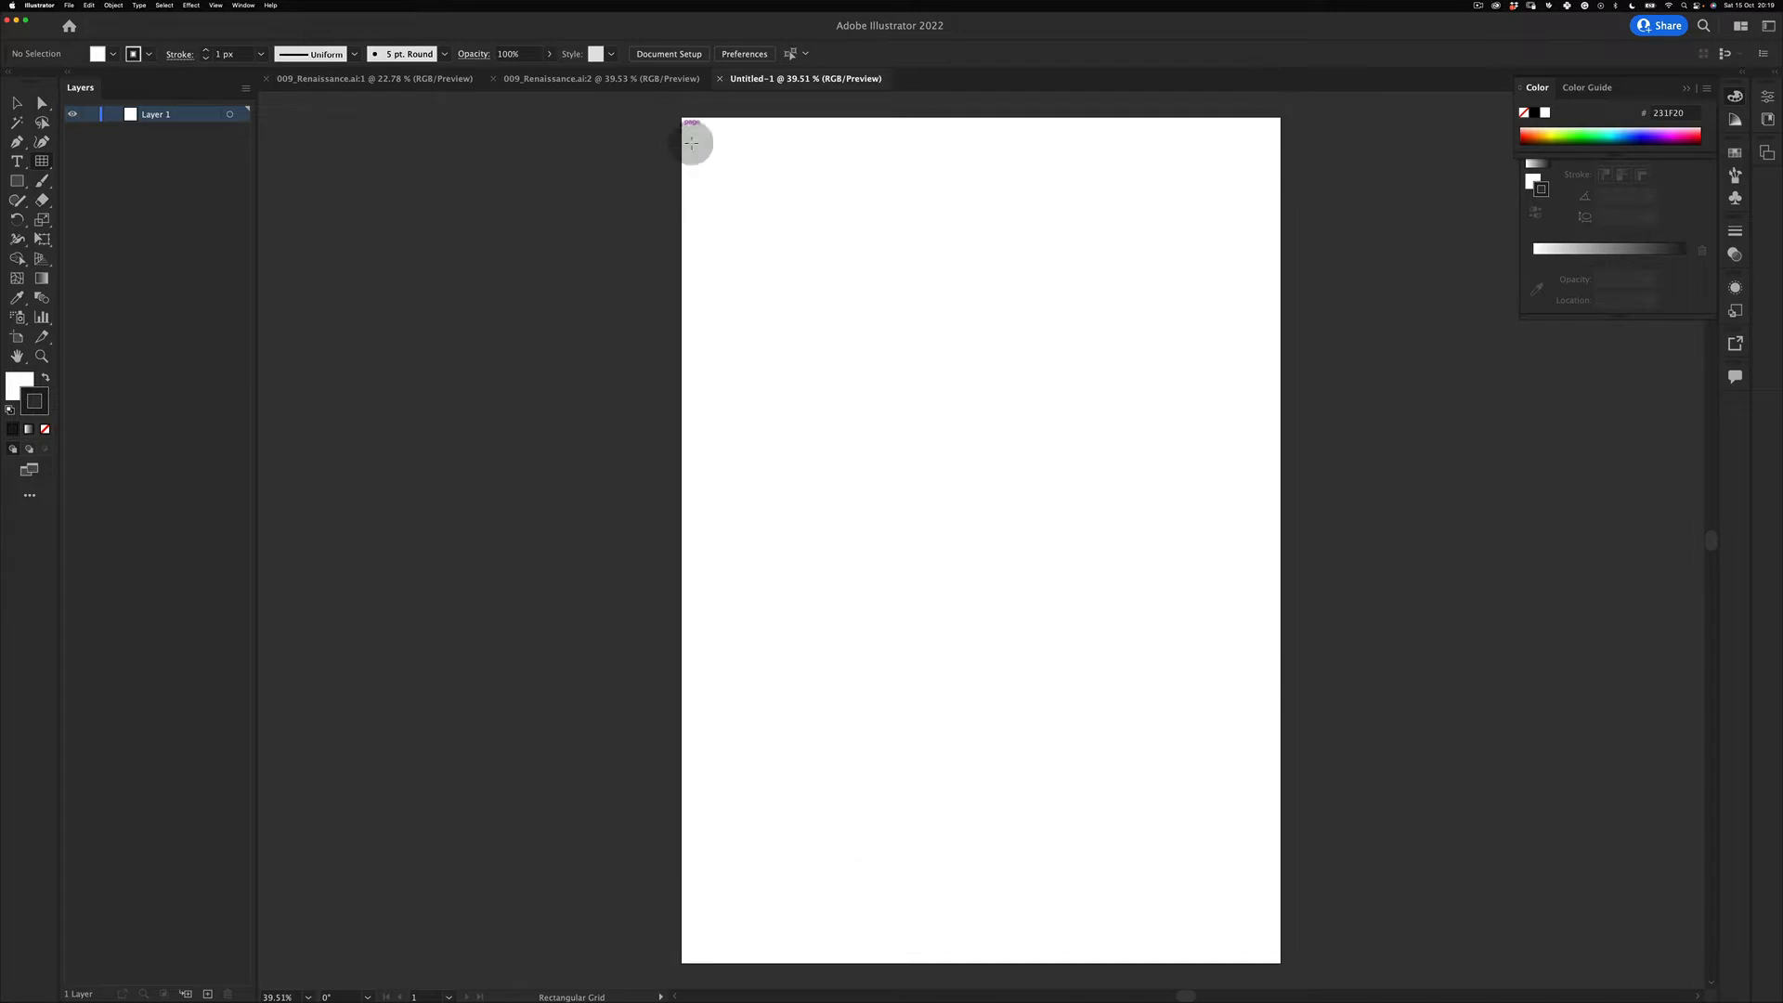
Step: Draw a square grid outward from the artboard's centre, nudge it into place and scale it to about 2379 px per side
key("alt+shift")
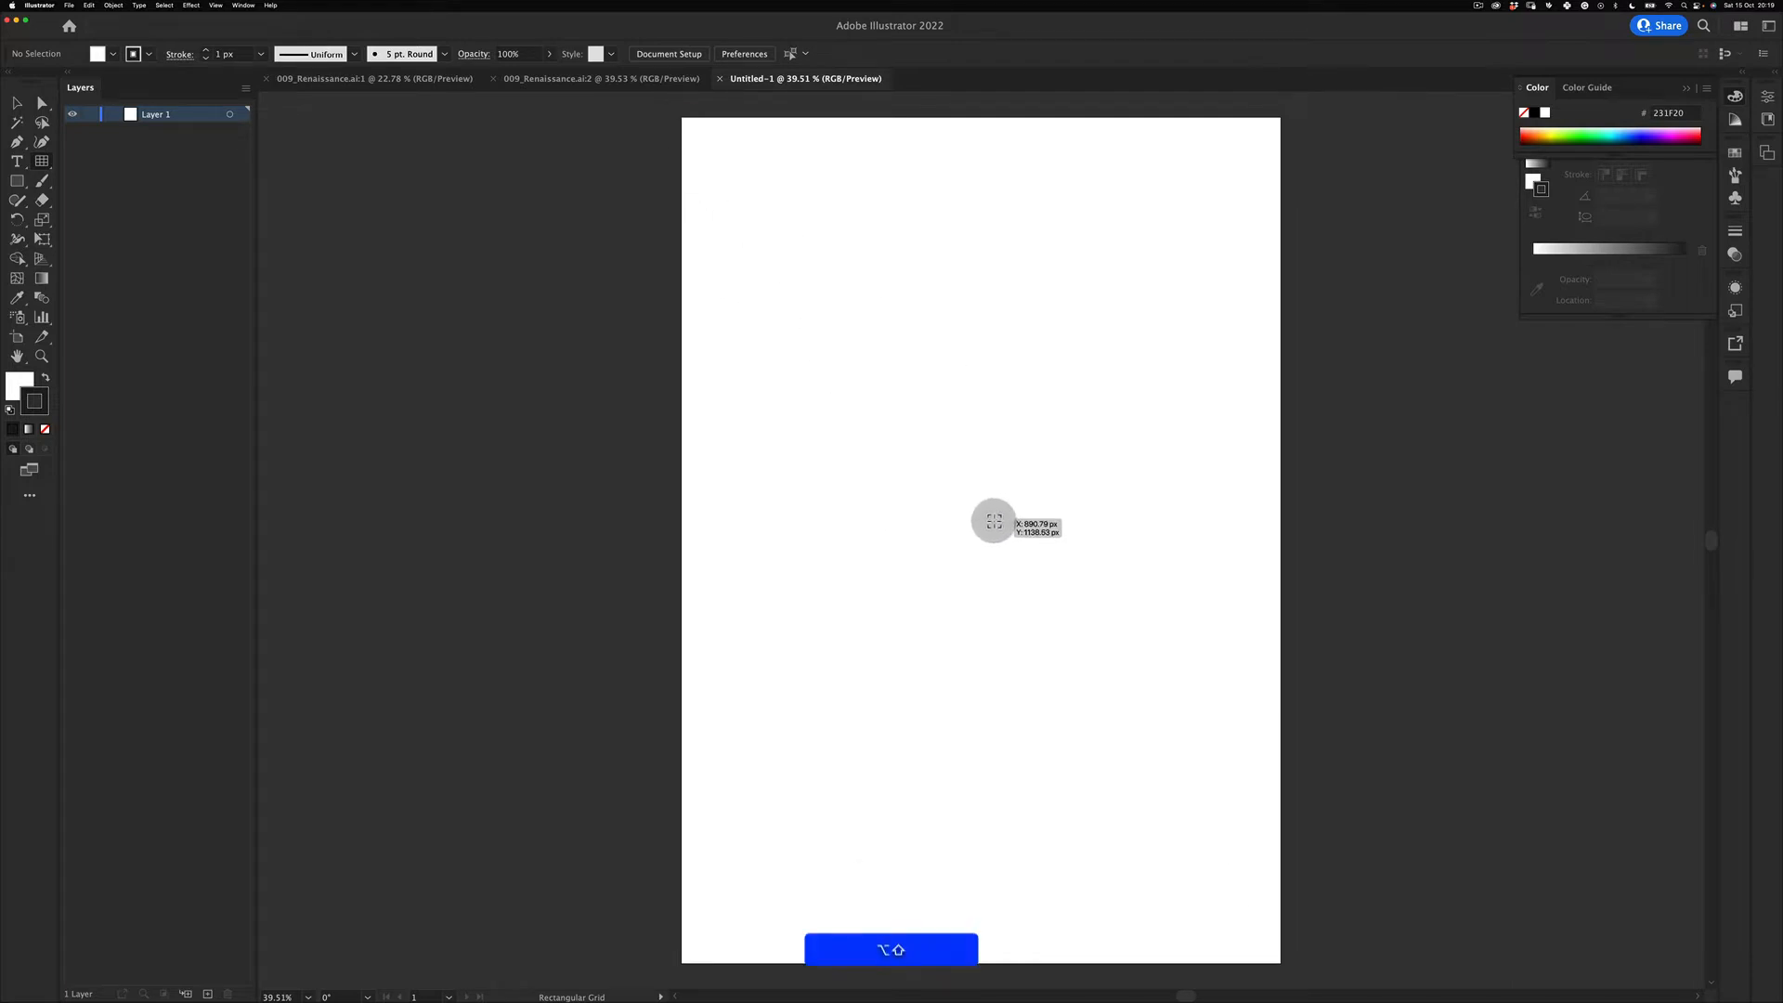
left_click_drag(985, 530, 1300, 466)
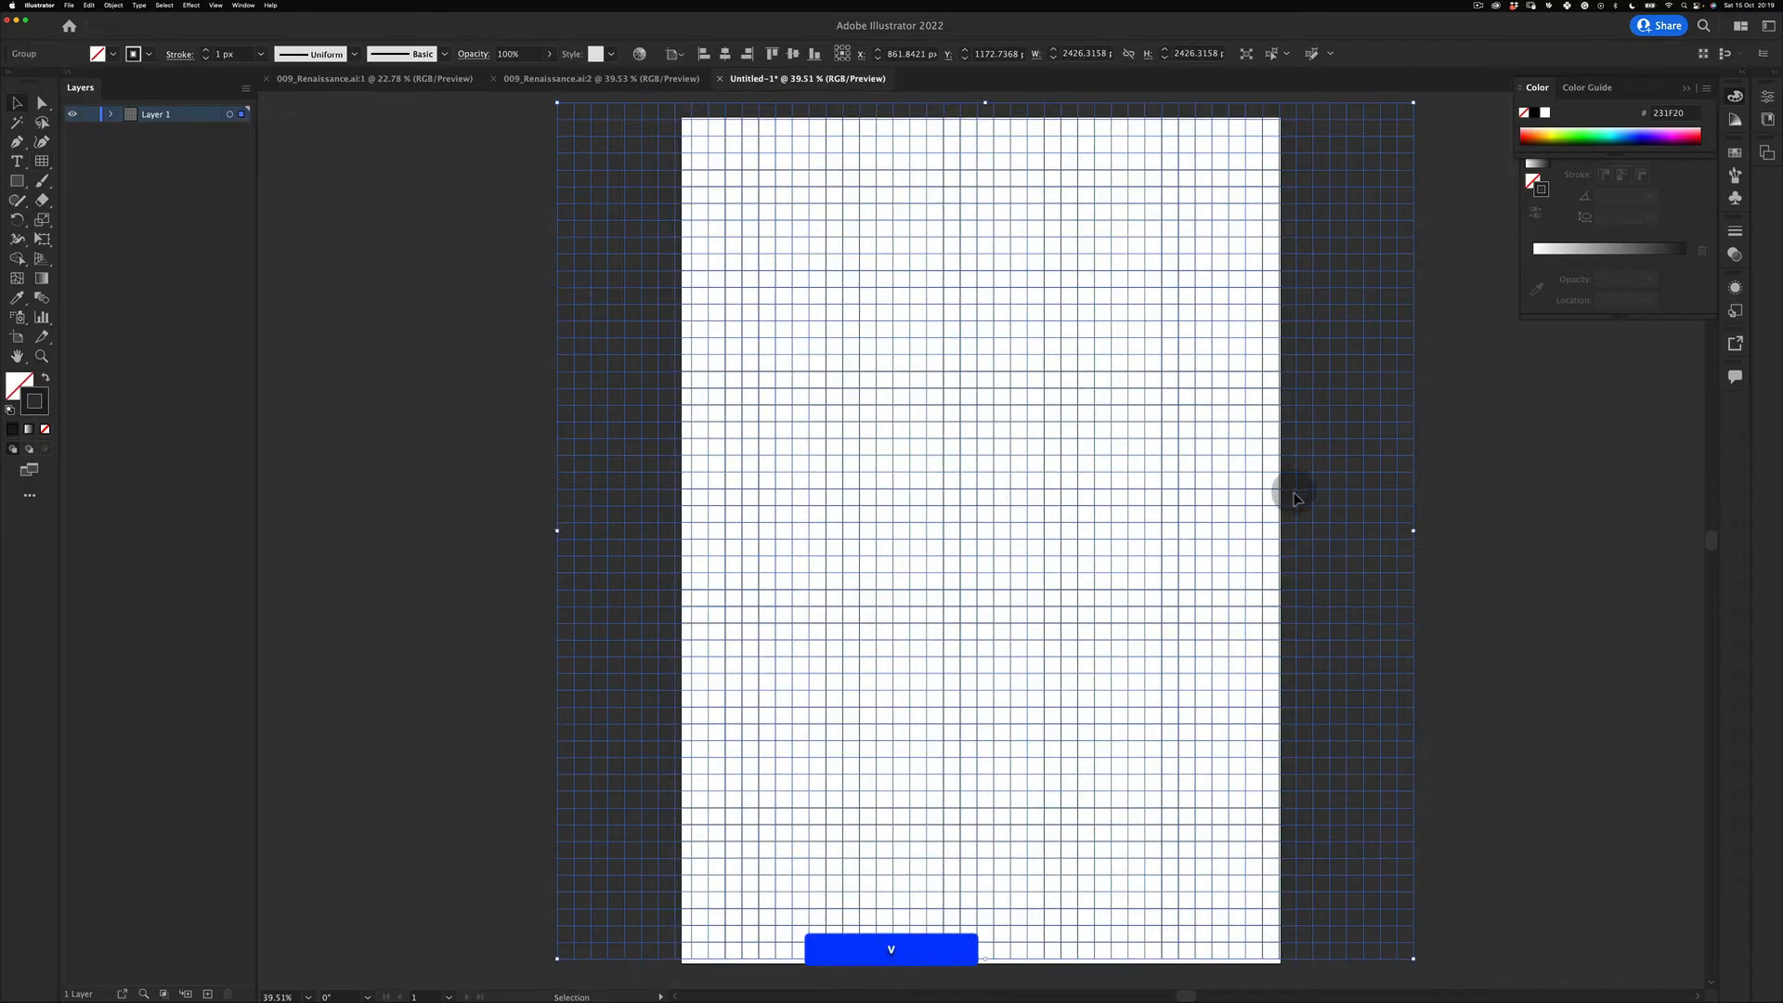
left_click_drag(1296, 446, 1294, 453)
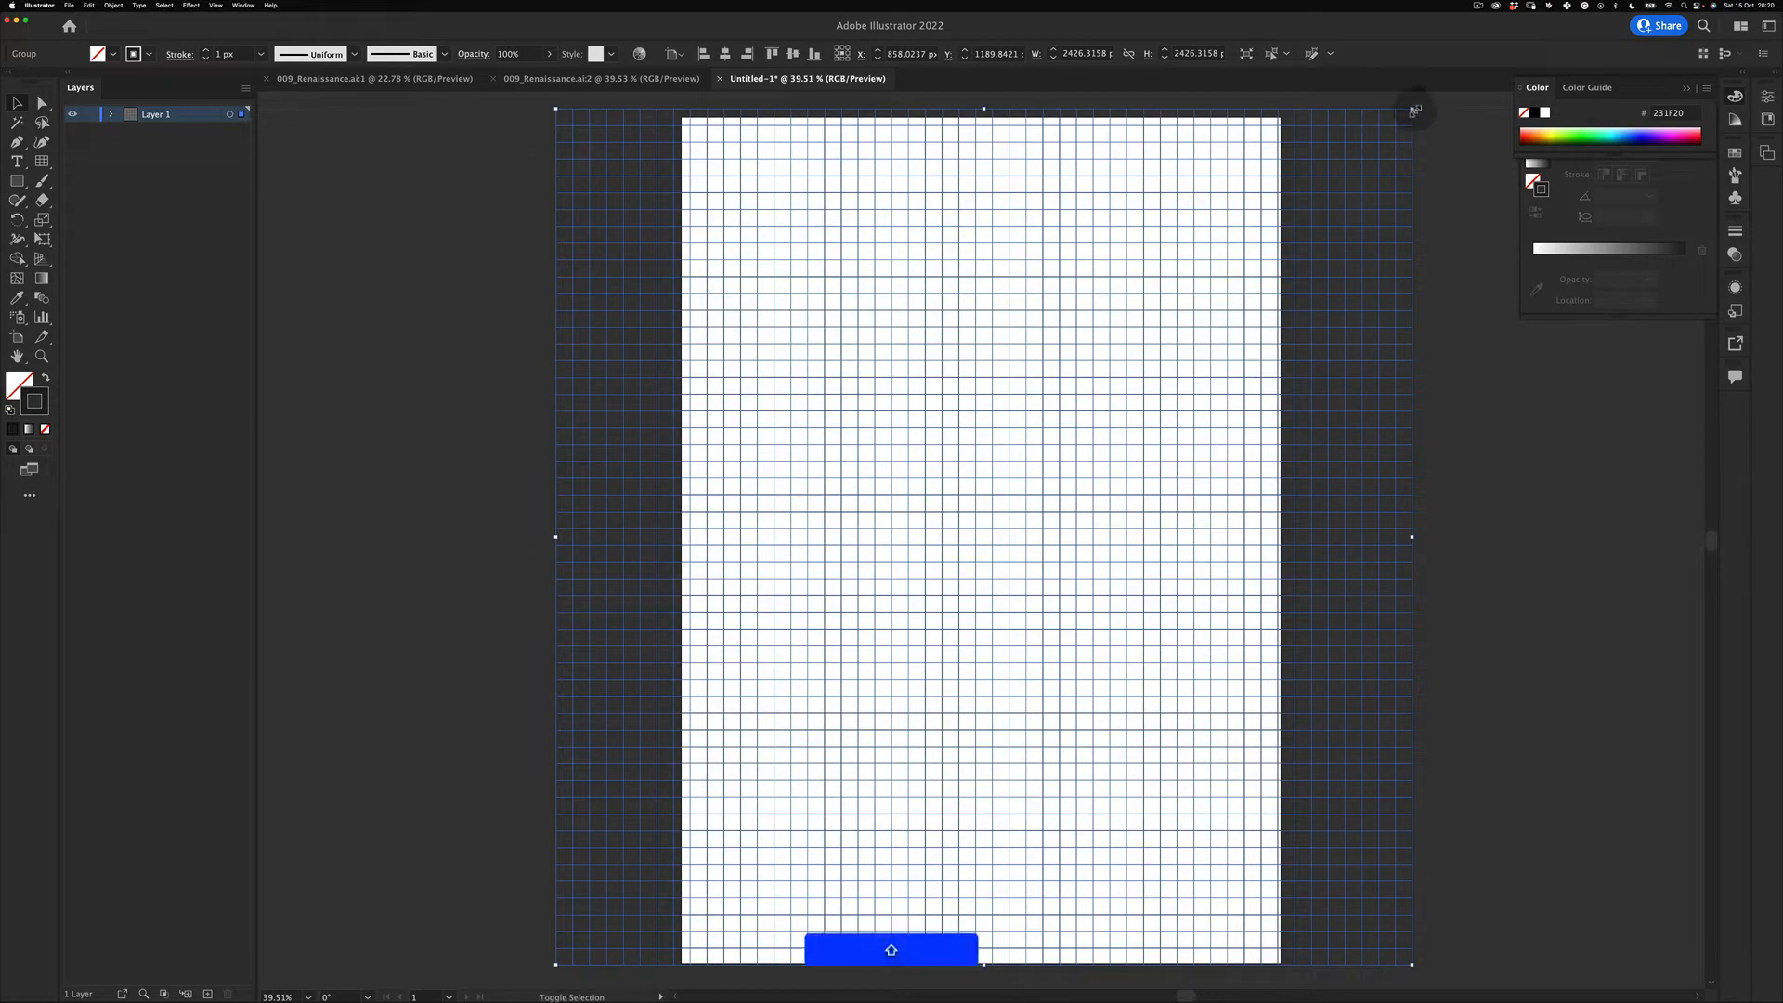
left_click_drag(1416, 111, 1403, 117)
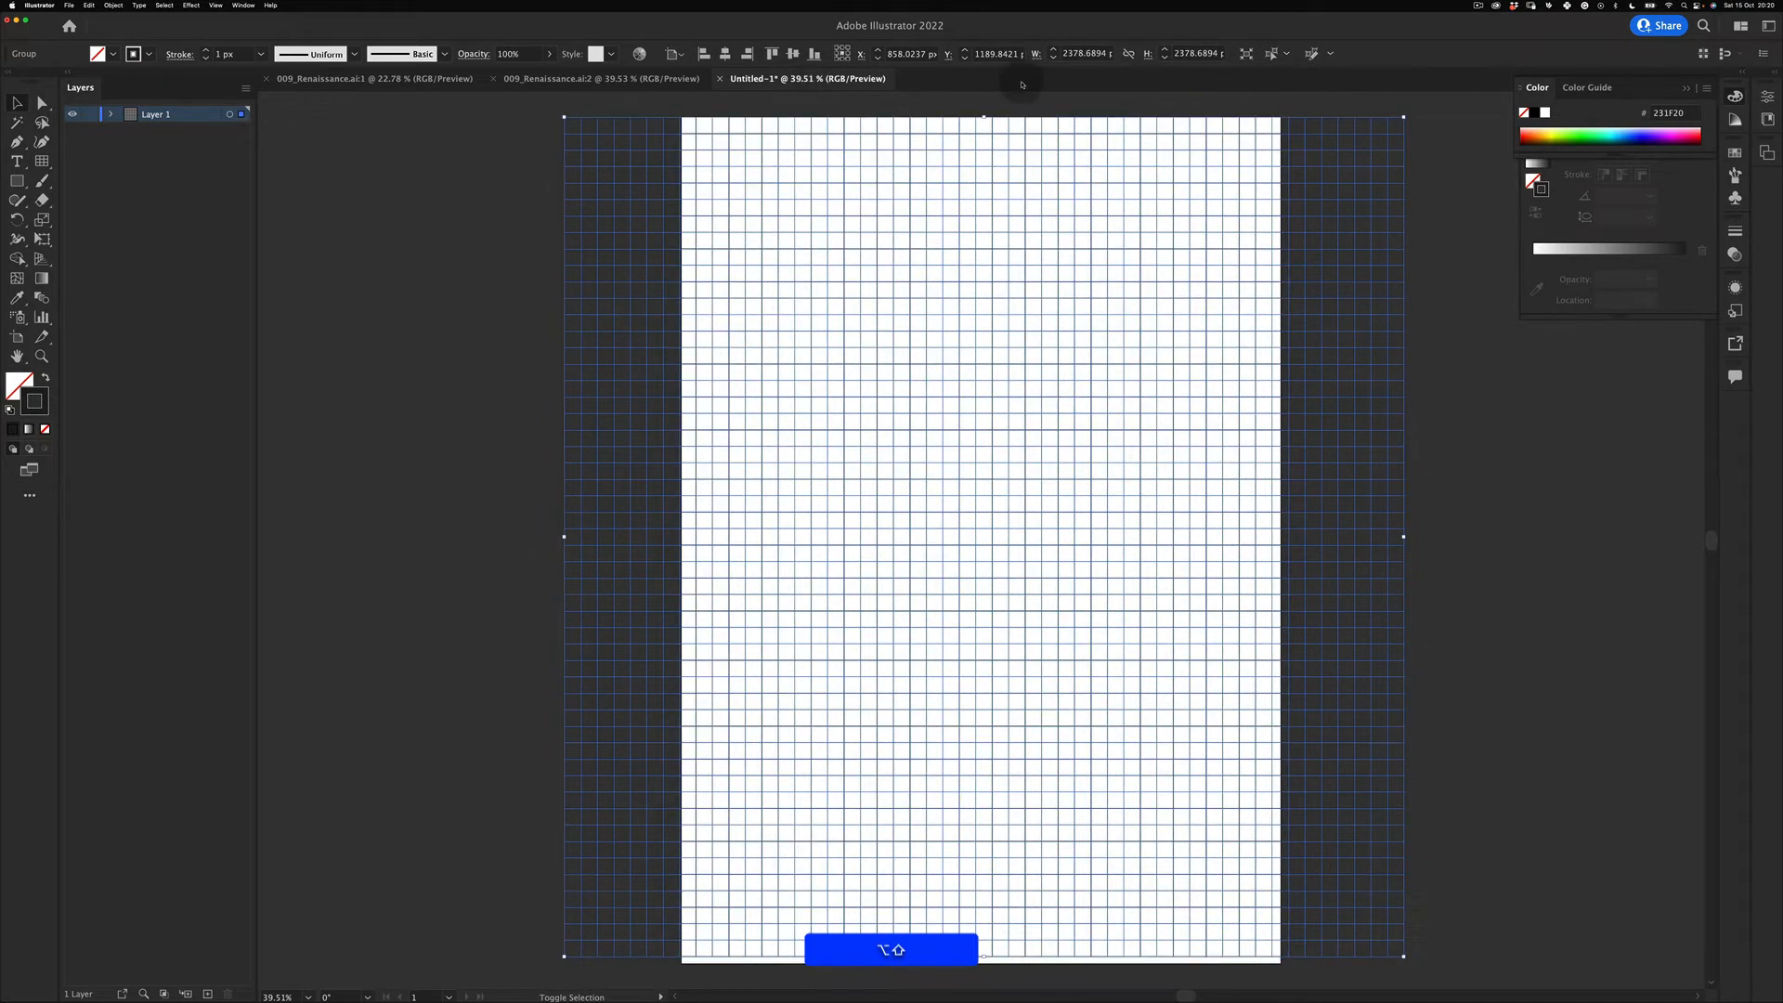
Step: Set the grid's width and height to 2400 px
left_click(1085, 54)
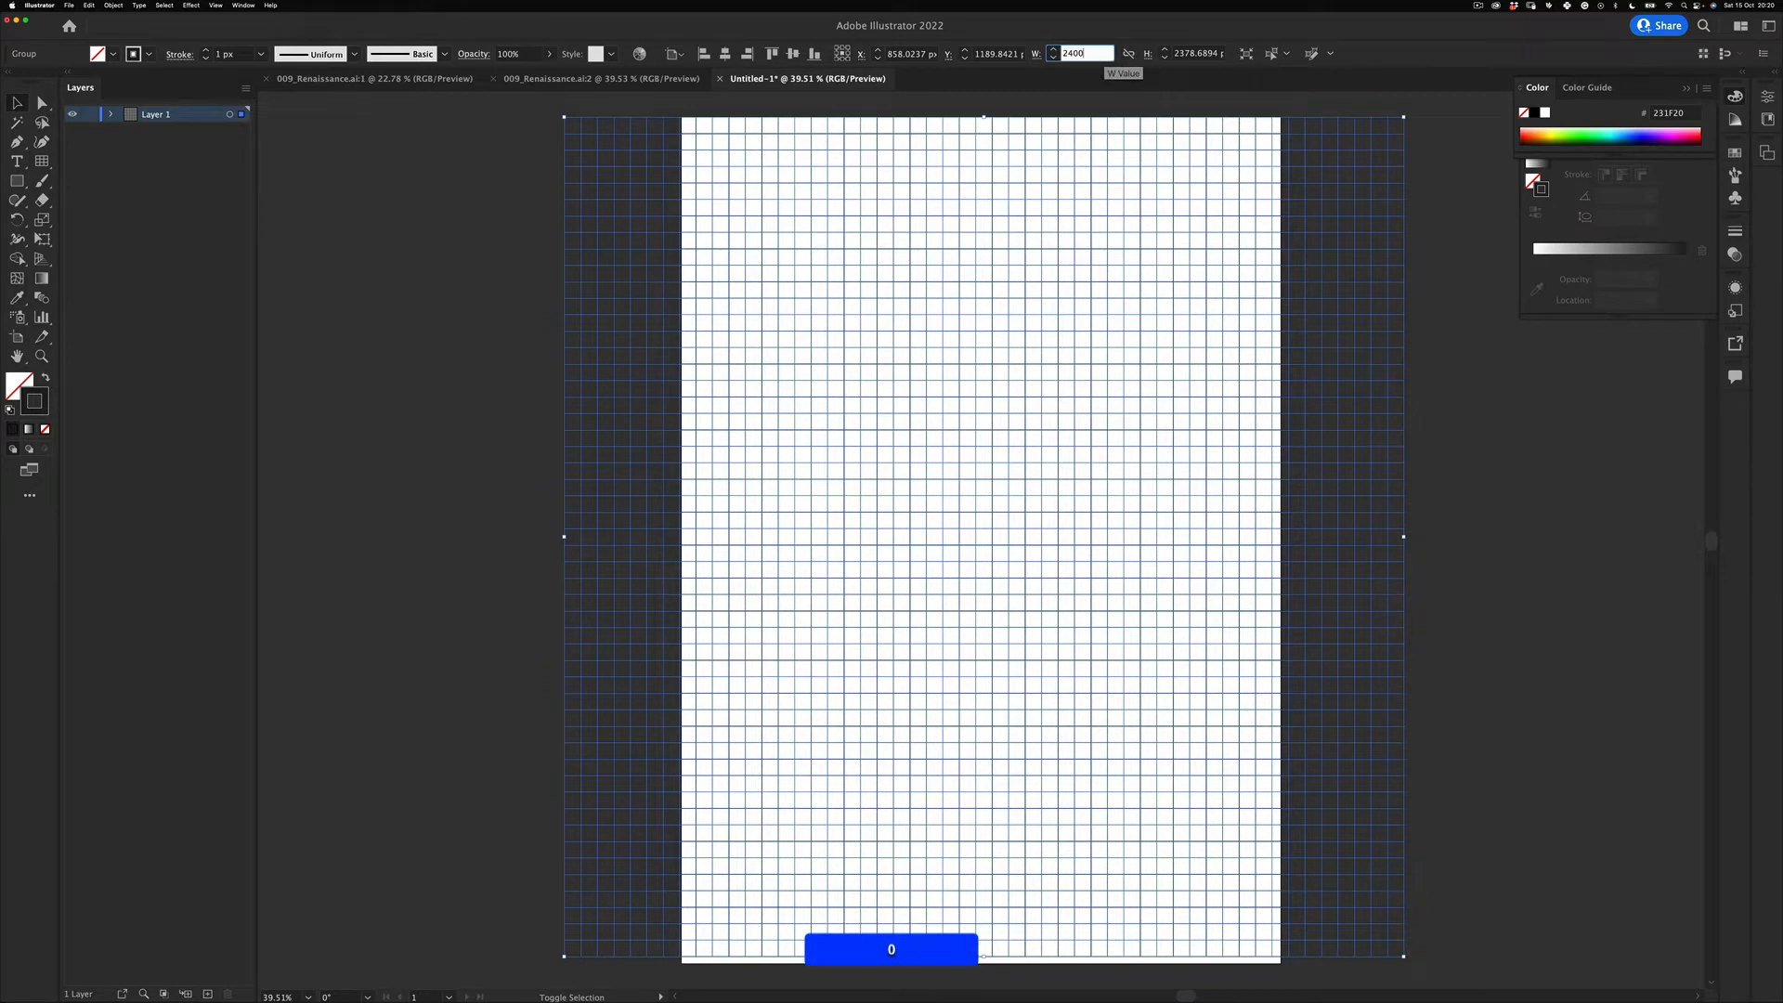
type("2400")
key("Tab")
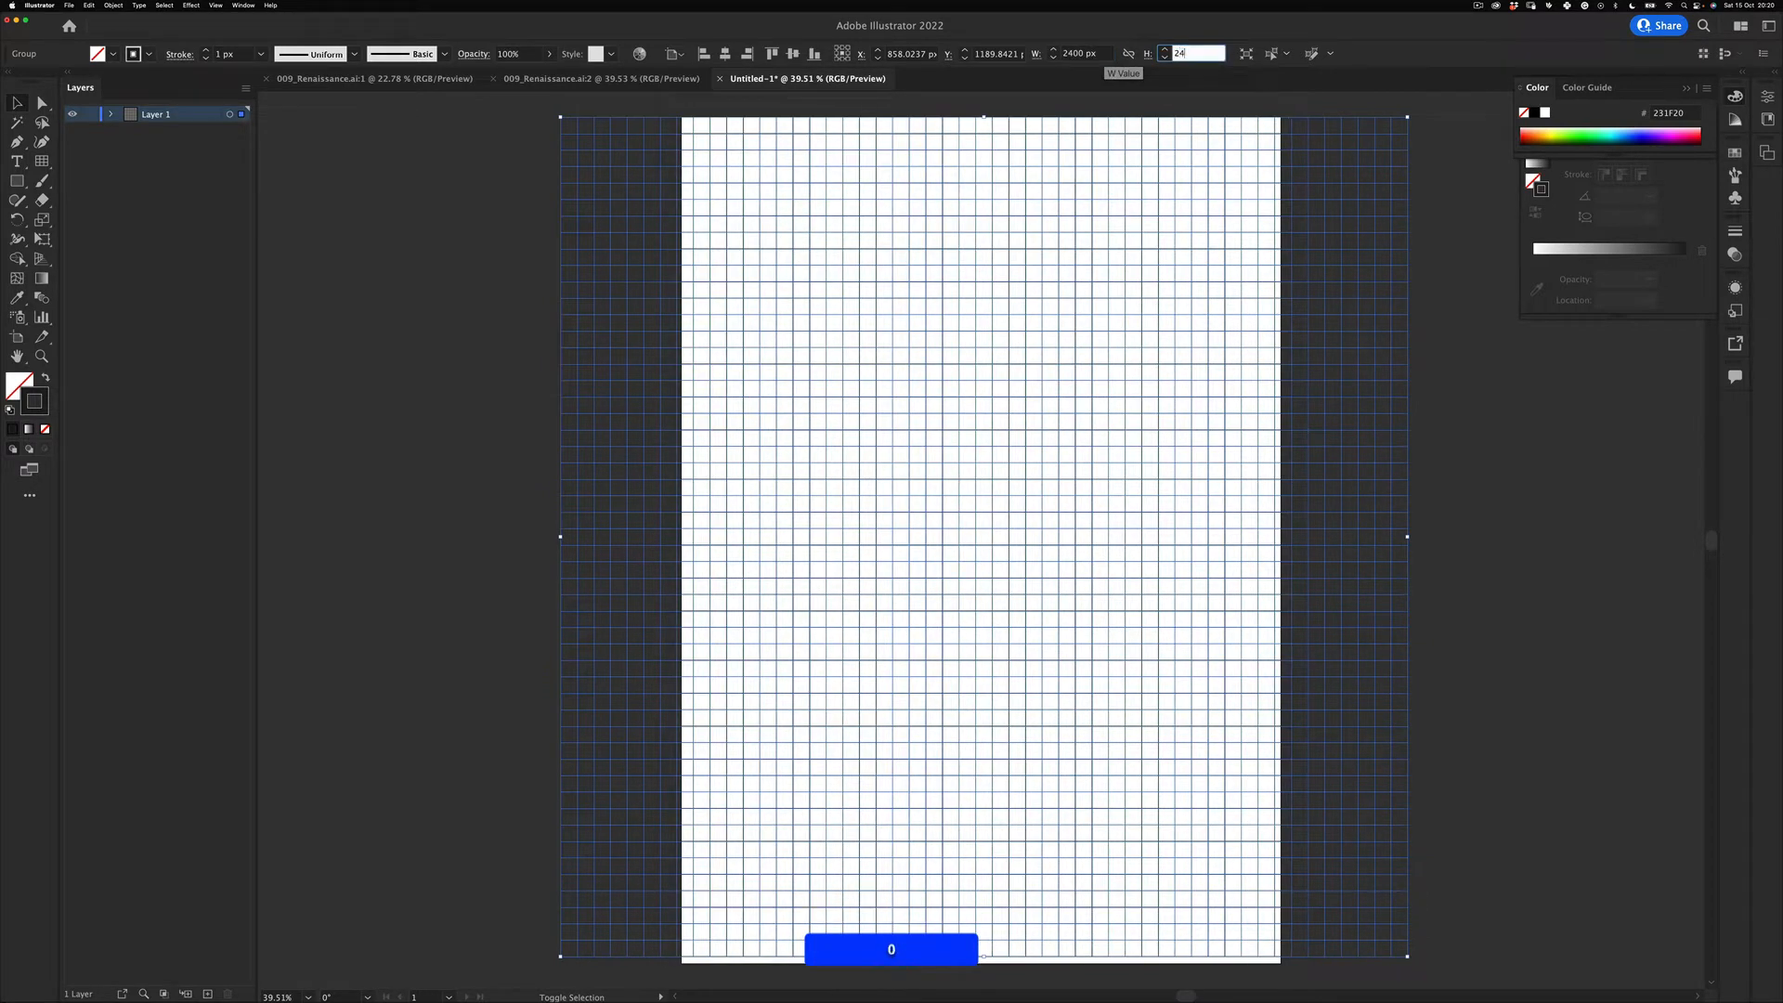
key("Tab")
type("v")
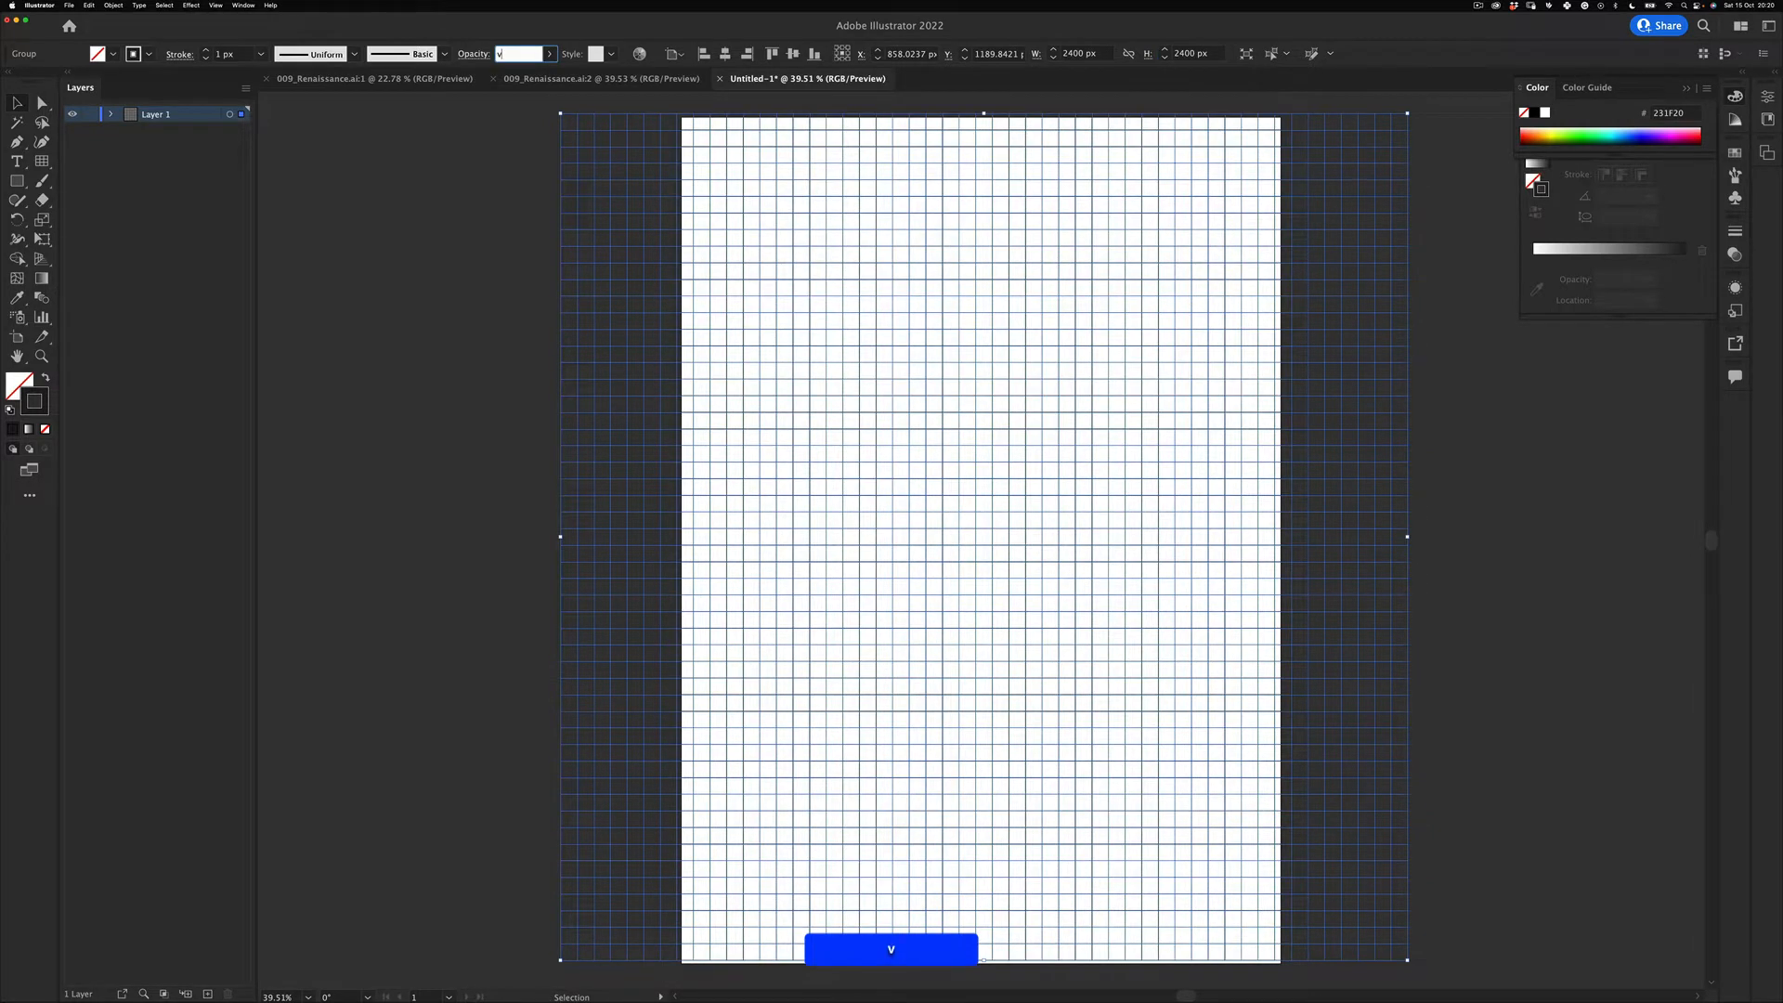
Step: Centre the grid horizontally and vertically on the artboard and deselect it
left_click(727, 54)
left_click(793, 53)
key("v")
left_click(589, 369)
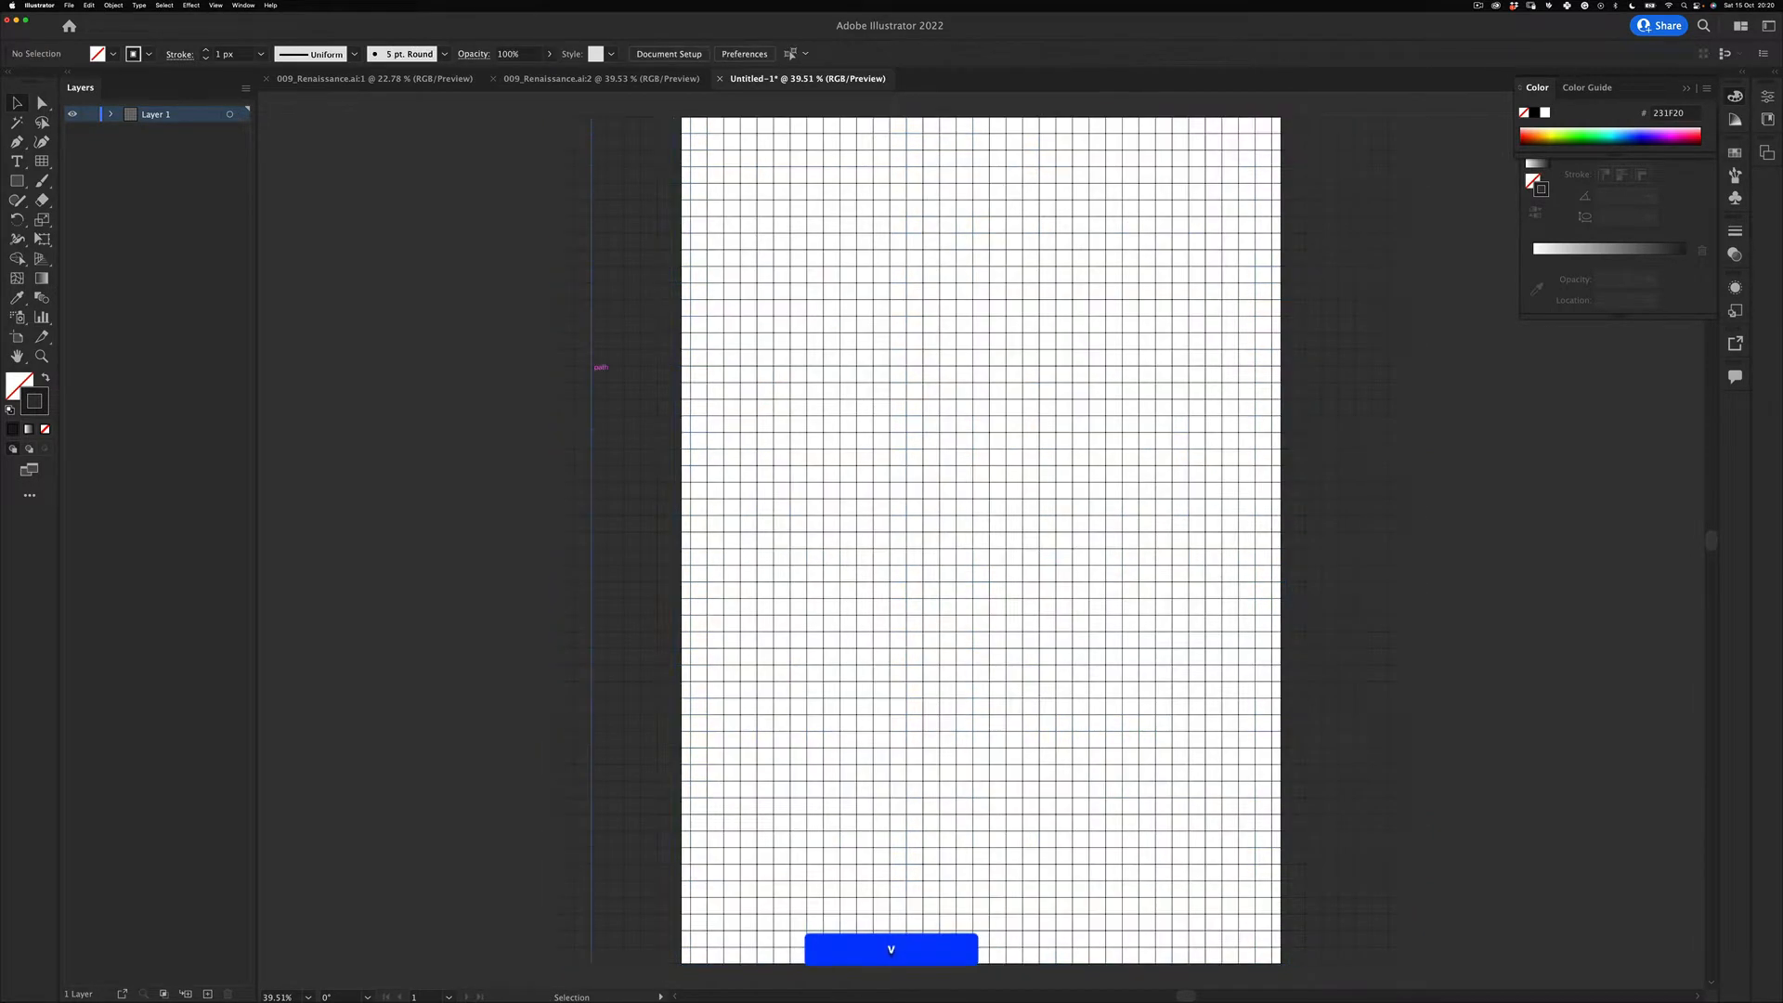
Step: Reduce the layout grid's opacity to 15% and deselect it
key("space")
left_click_drag(1344, 550, 1325, 547)
left_click(1325, 547)
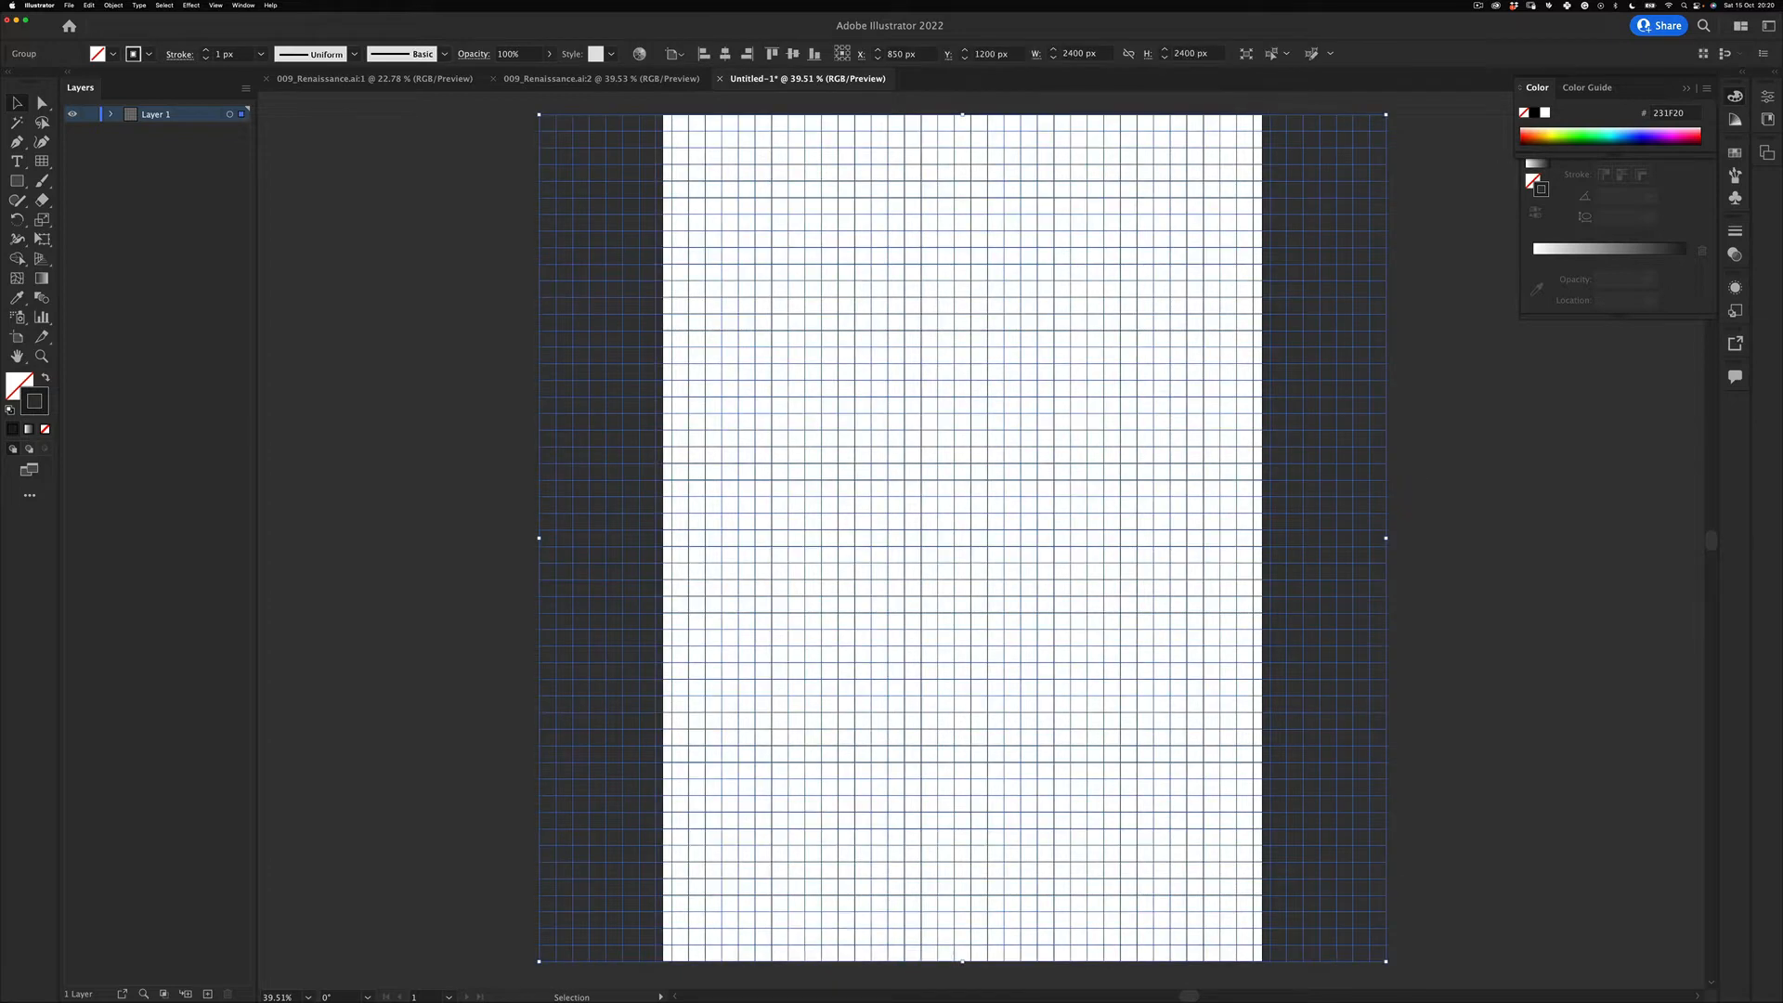
left_click(474, 54)
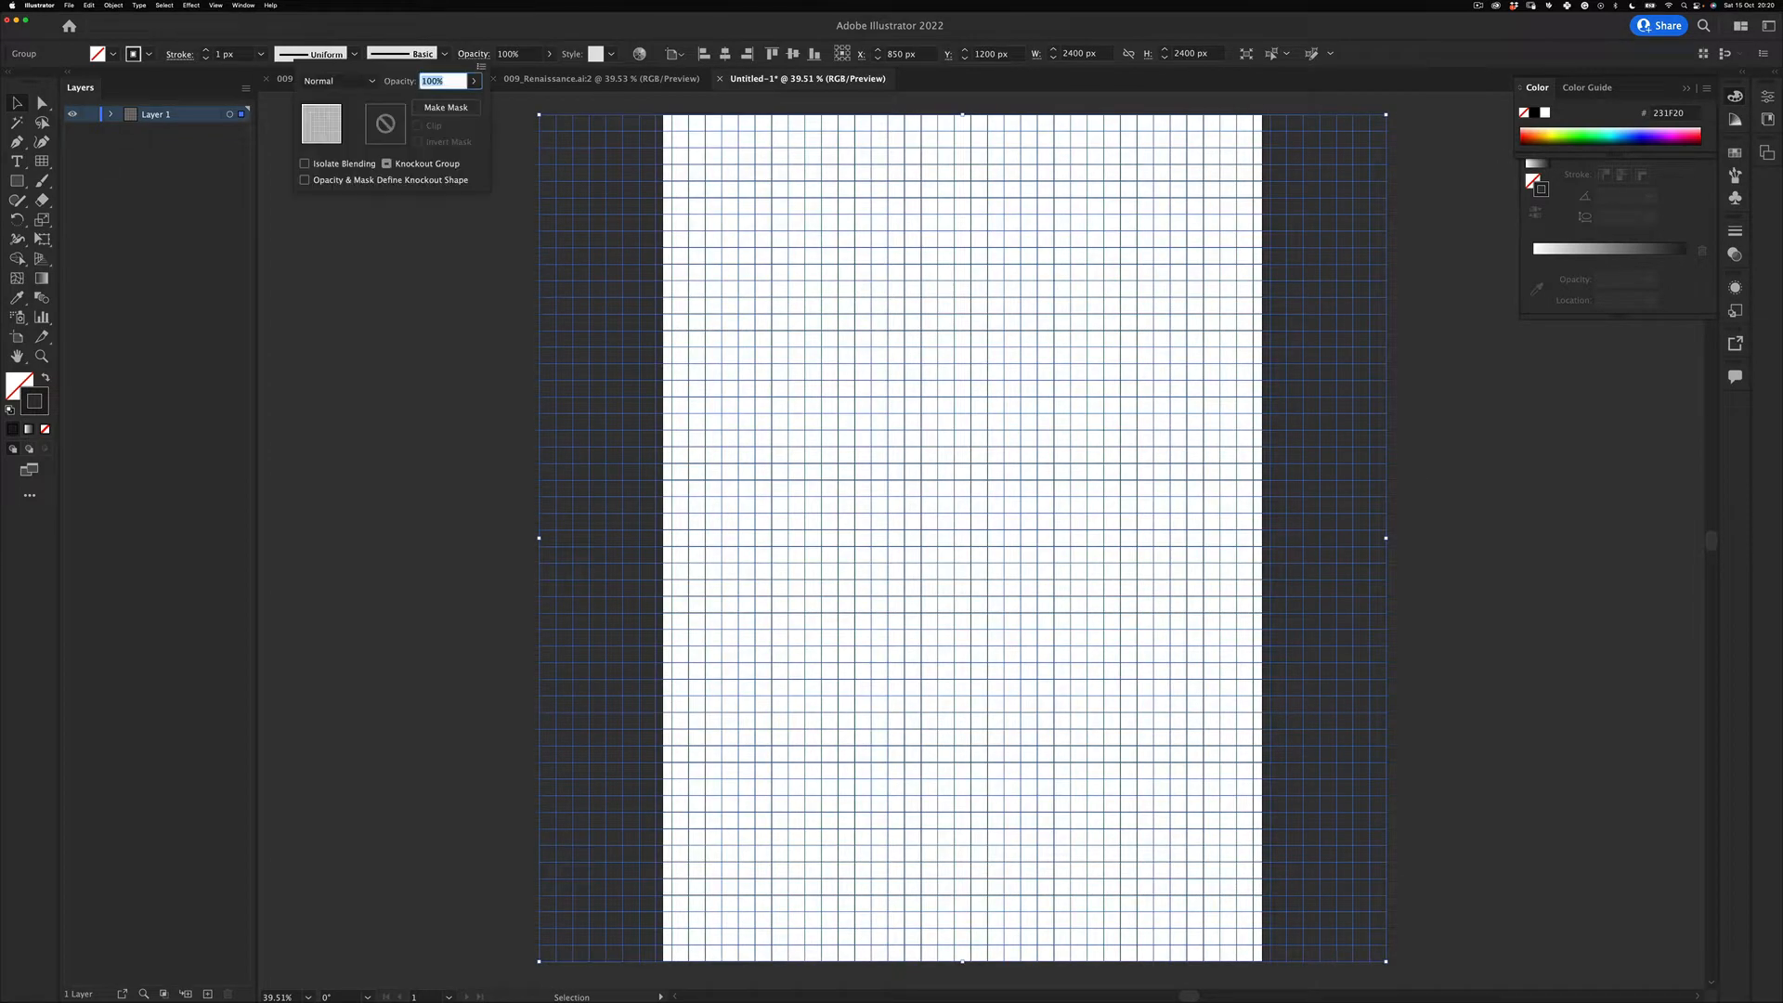
type("15")
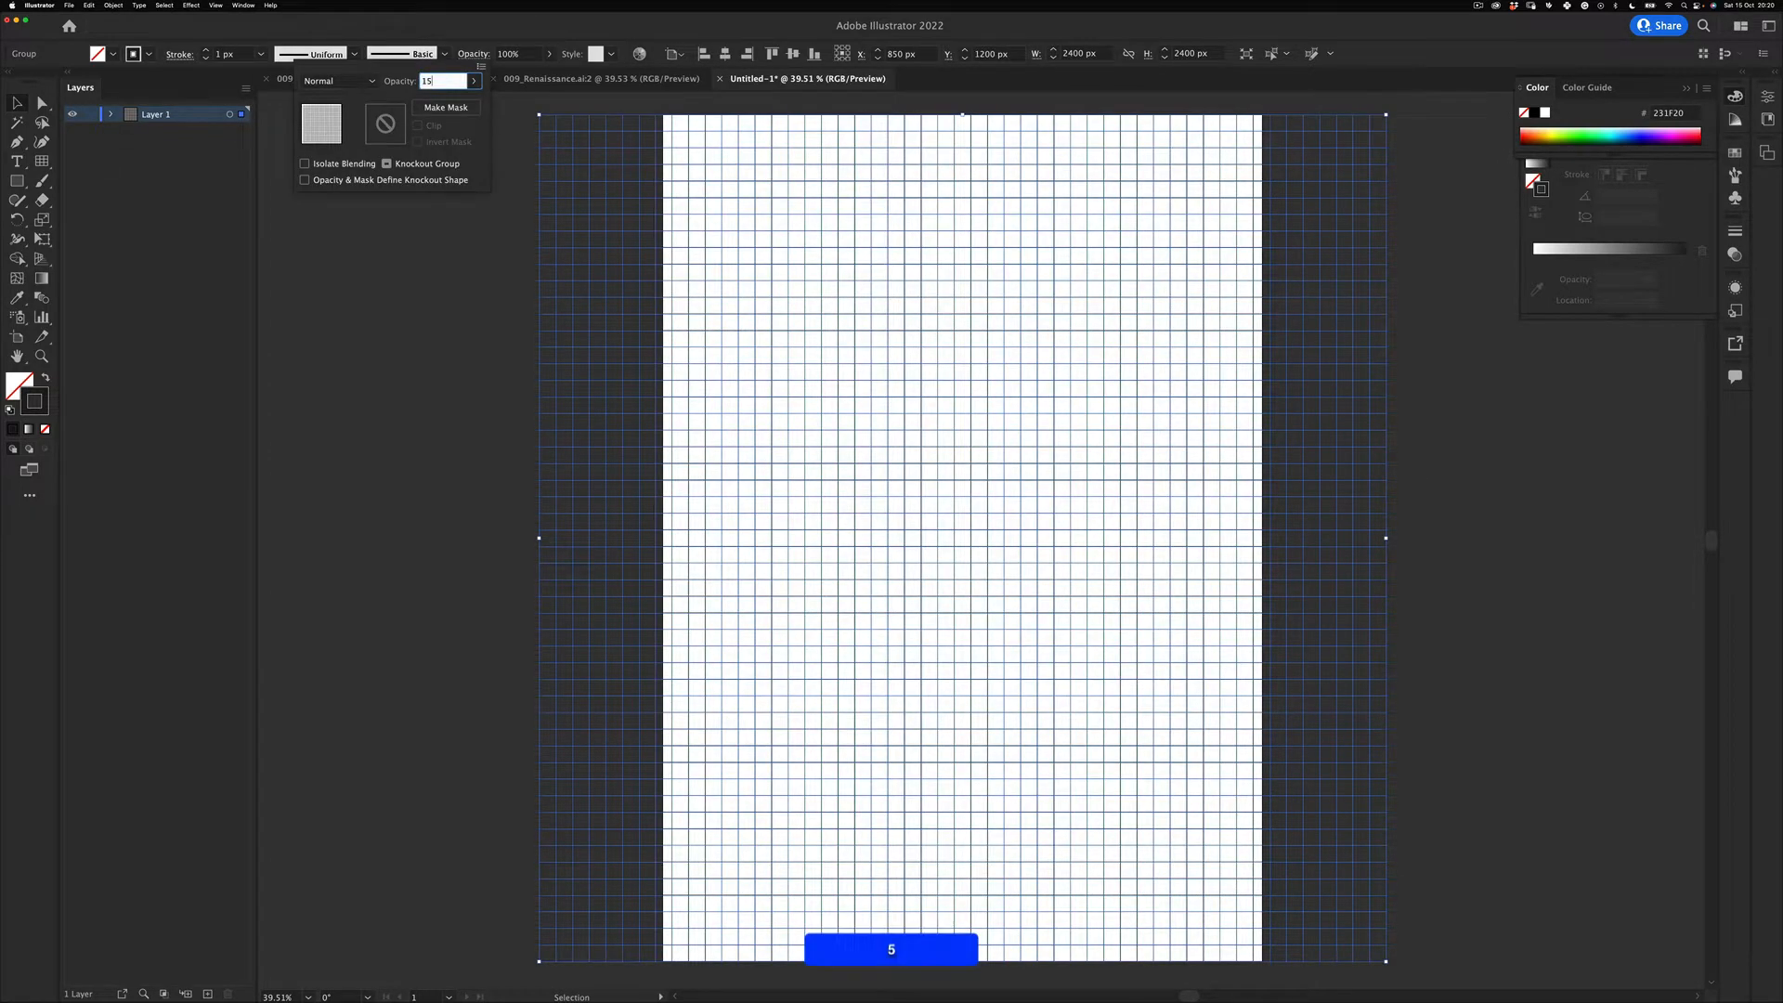
key("Return")
left_click(512, 662)
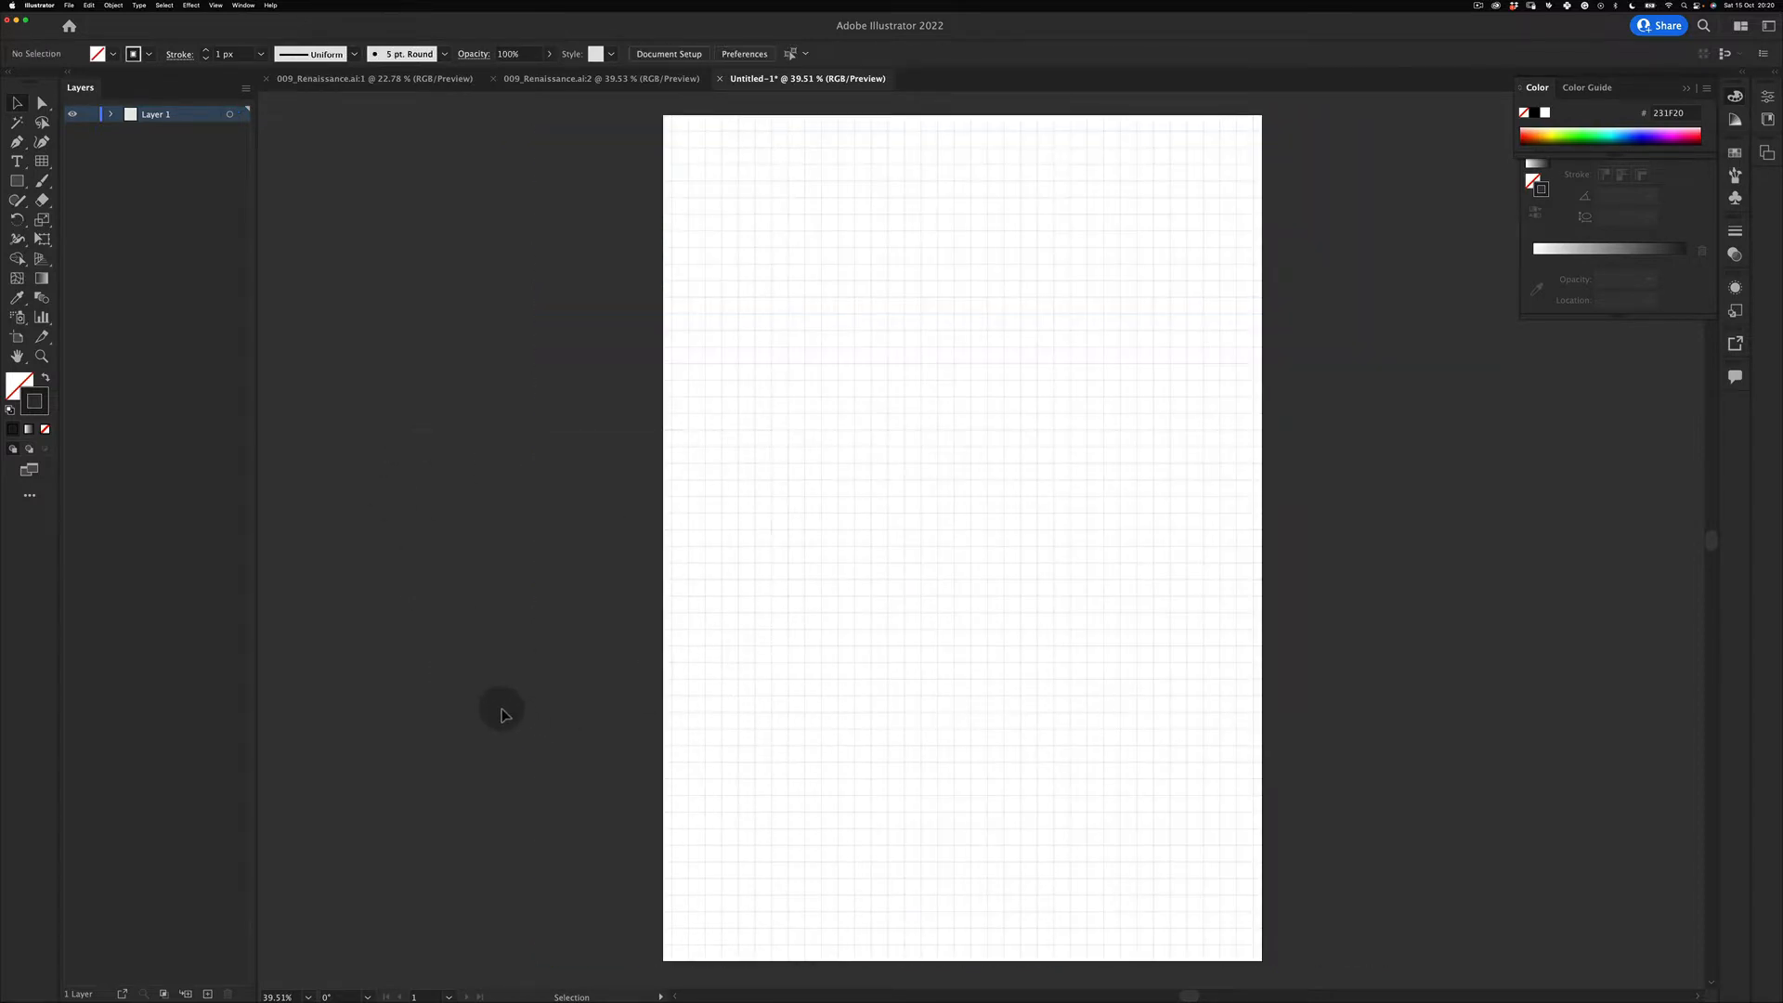
Step: Turn on Trim View to hide everything outside the artboard
left_click(910, 806)
left_click(346, 155)
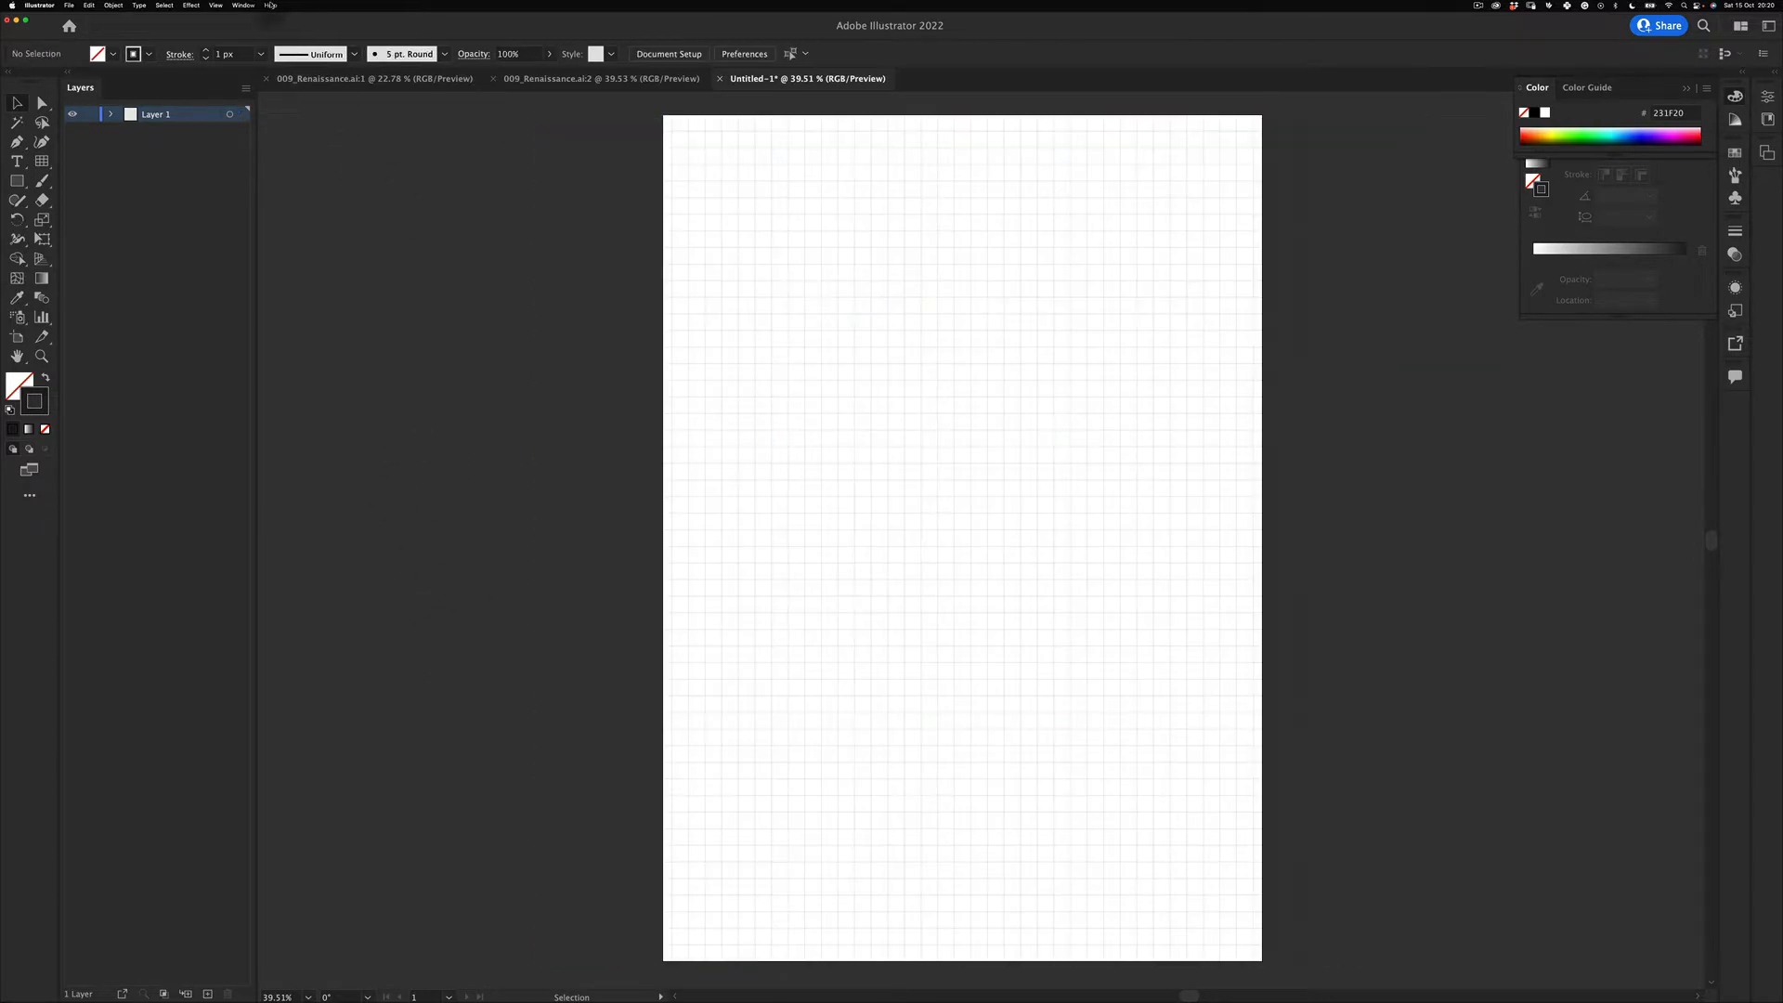
left_click(217, 4)
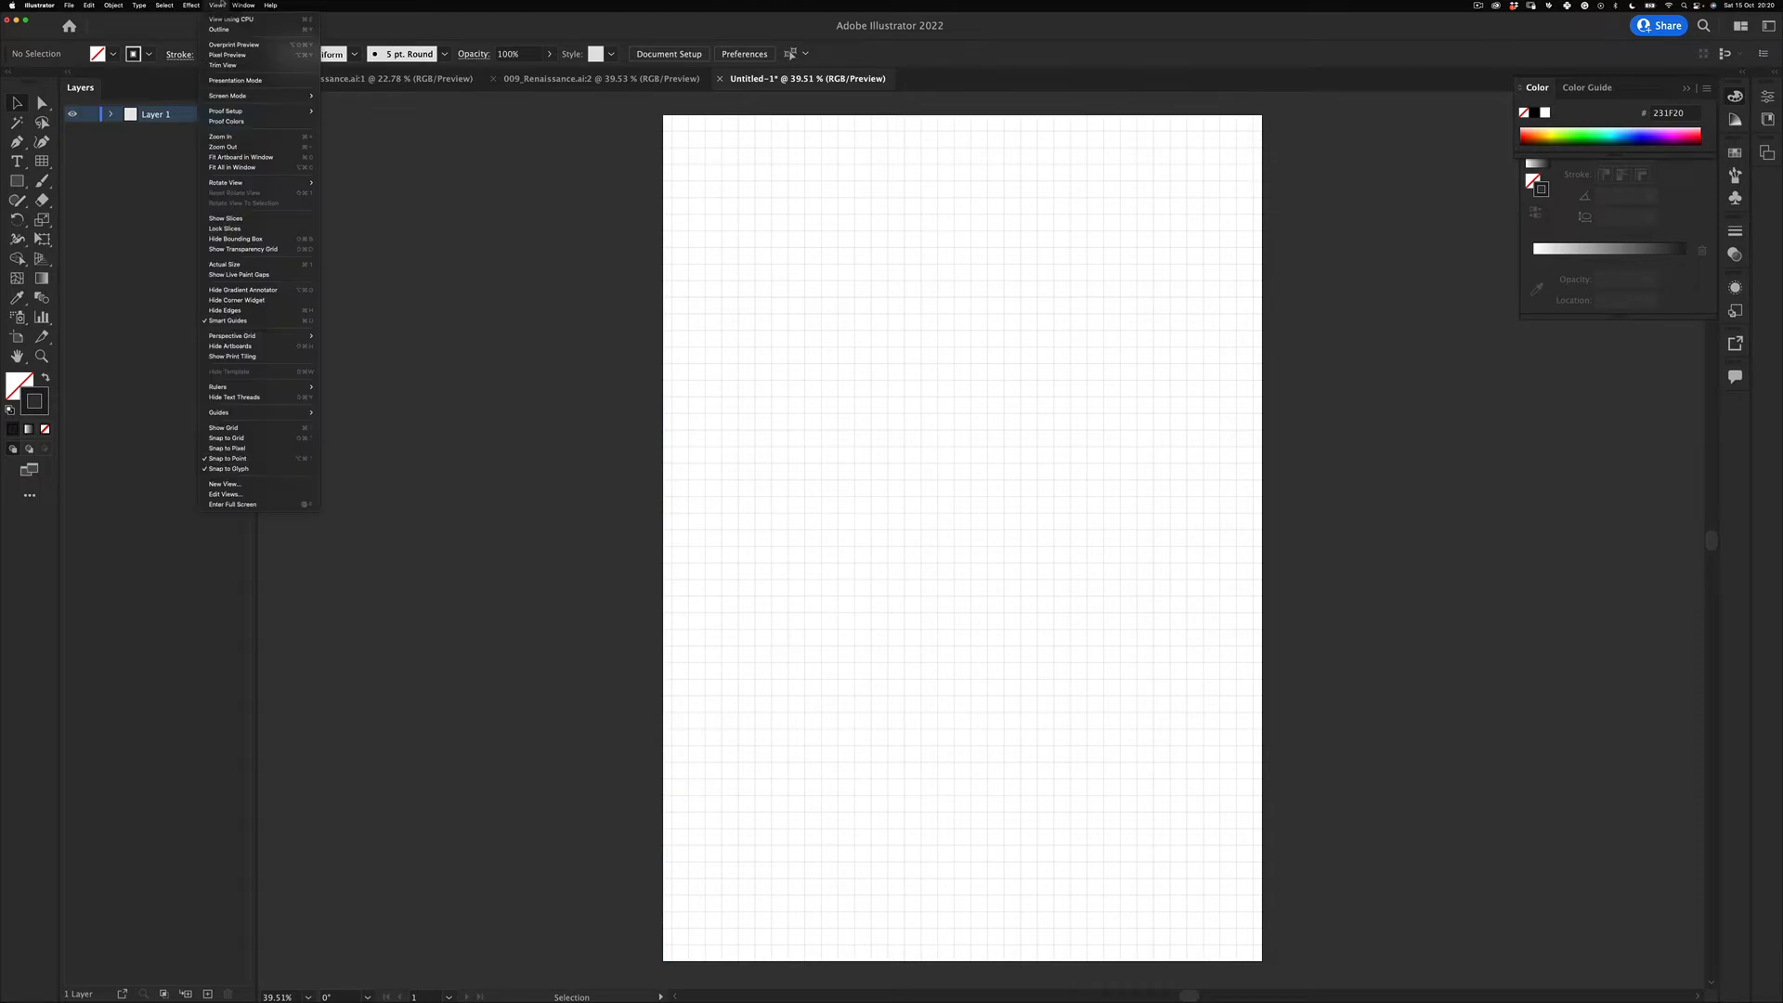
left_click(236, 64)
Step: Examine the trimmed grid up close and across the whole artboard
key("z")
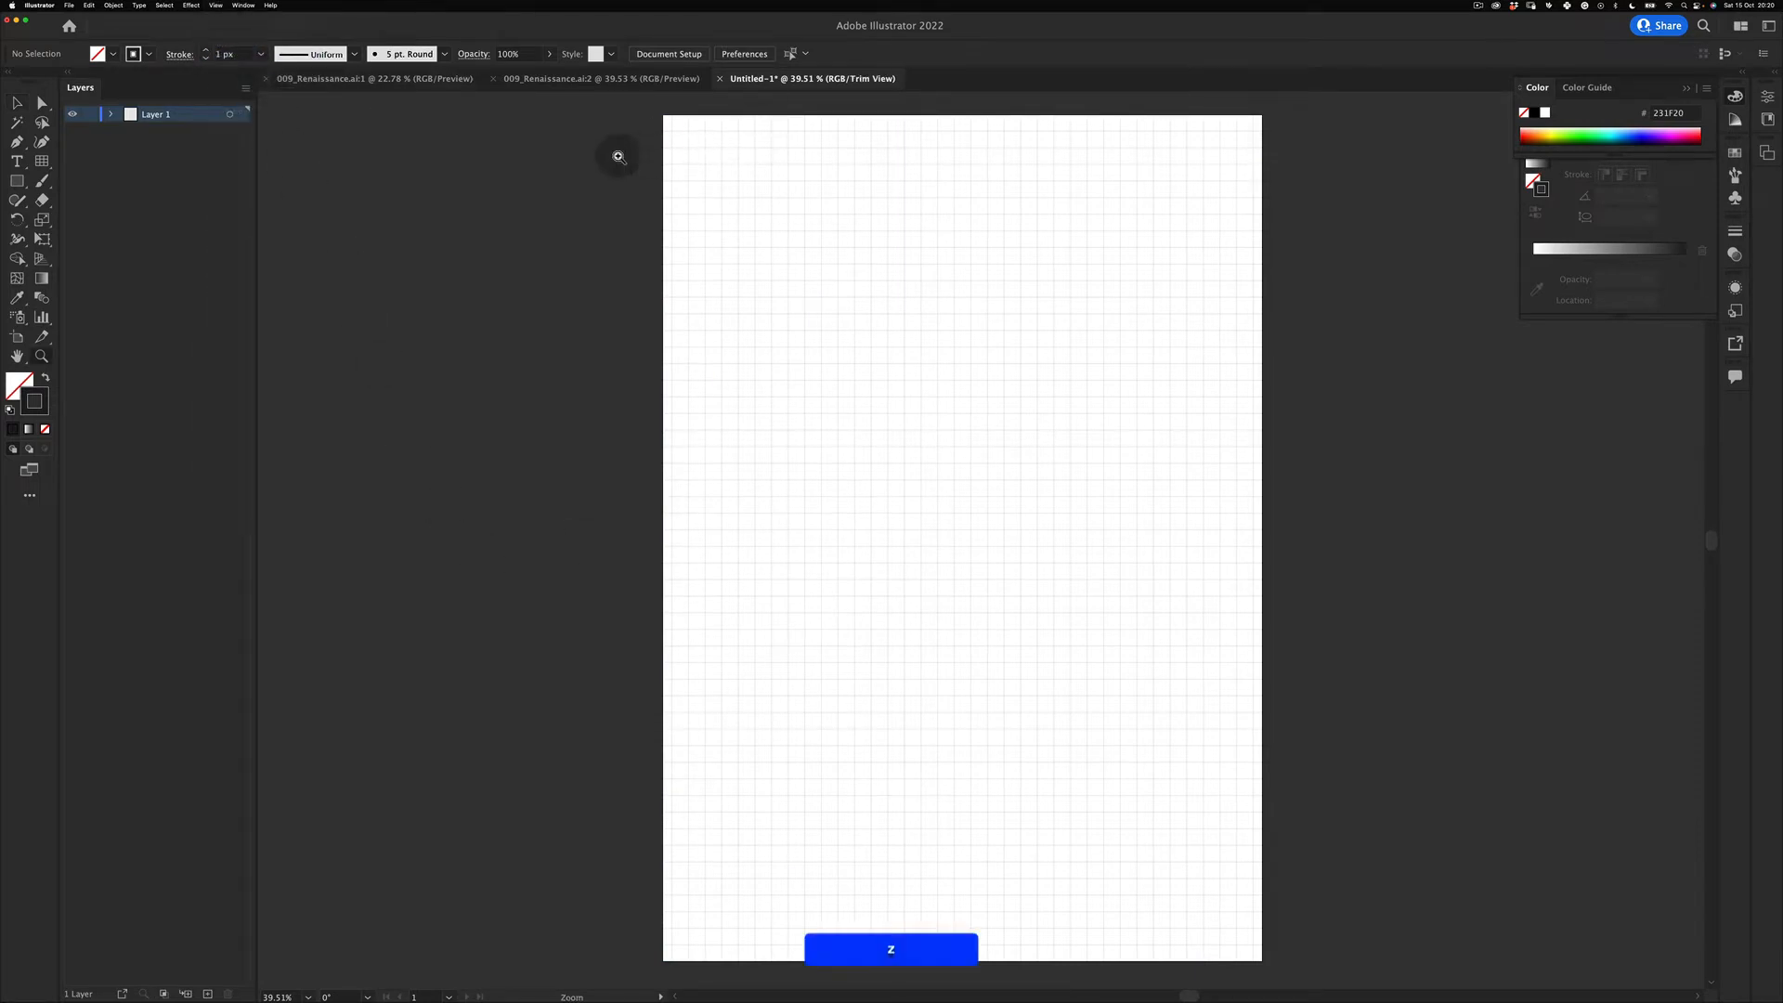
left_click_drag(617, 155, 801, 125)
key("space")
left_click_drag(1080, 508, 622, 446)
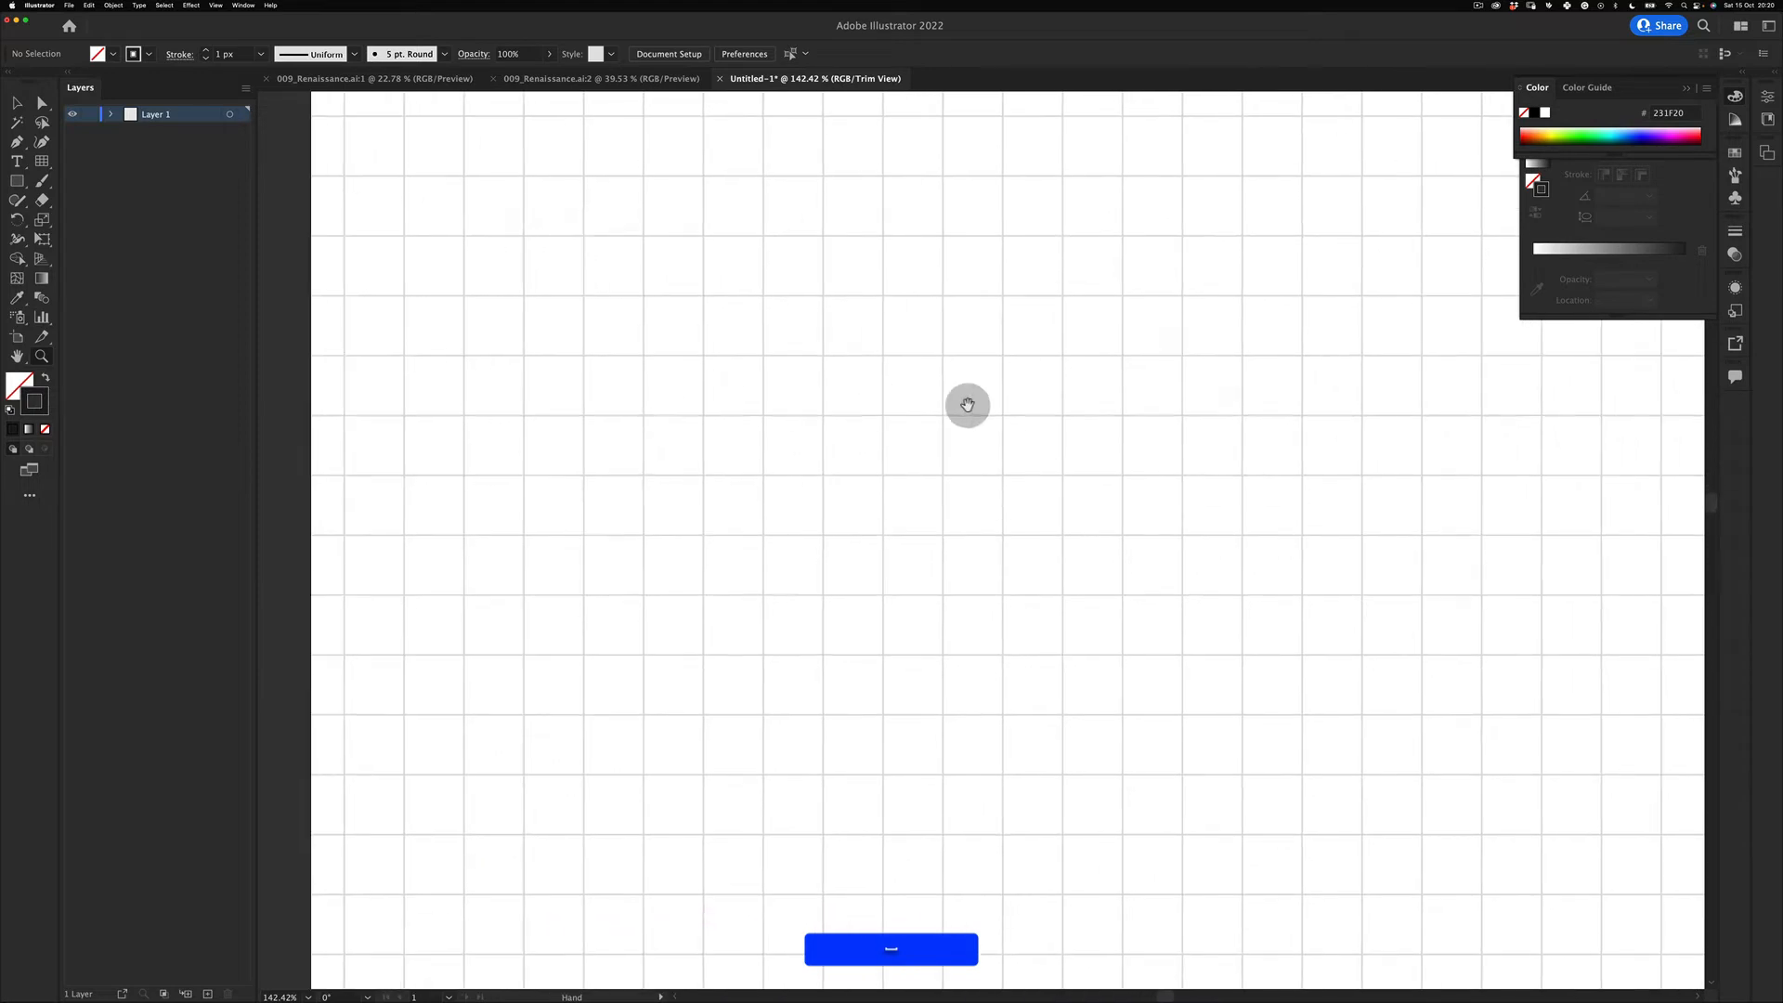
key("z")
left_click_drag(1092, 428, 871, 589)
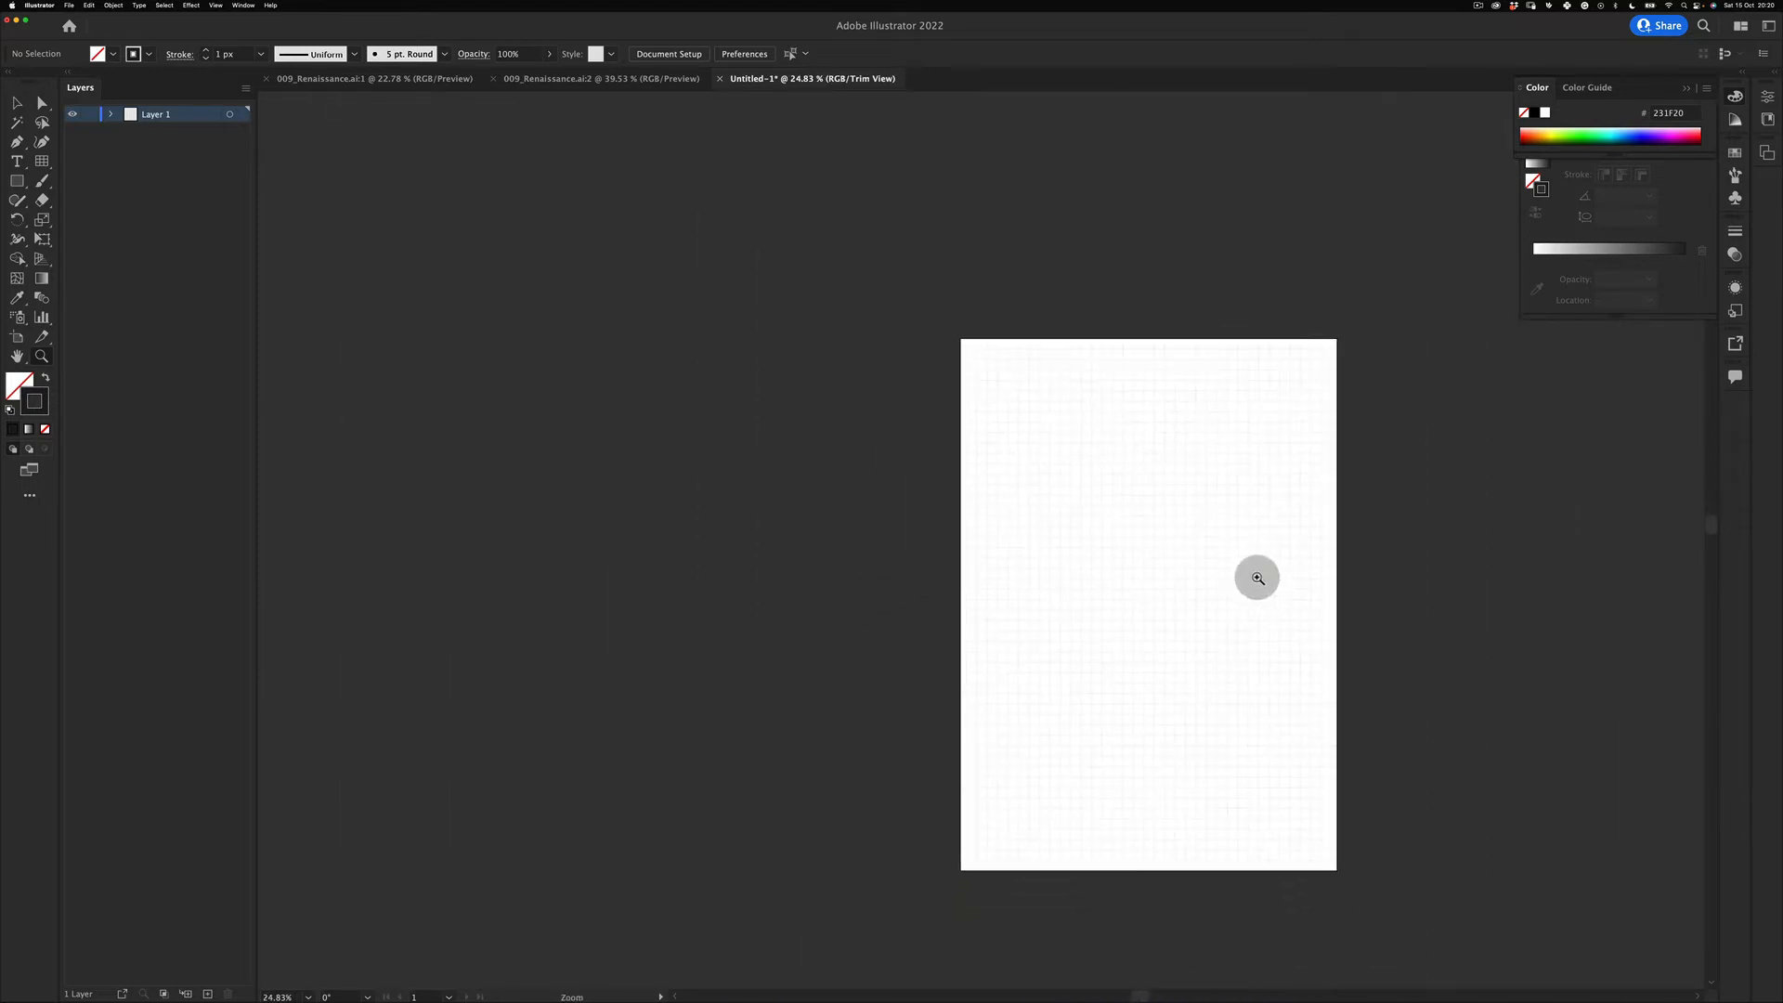
key("space")
left_click_drag(1195, 508, 958, 442)
key("space")
left_click_drag(944, 570, 916, 484)
key("v")
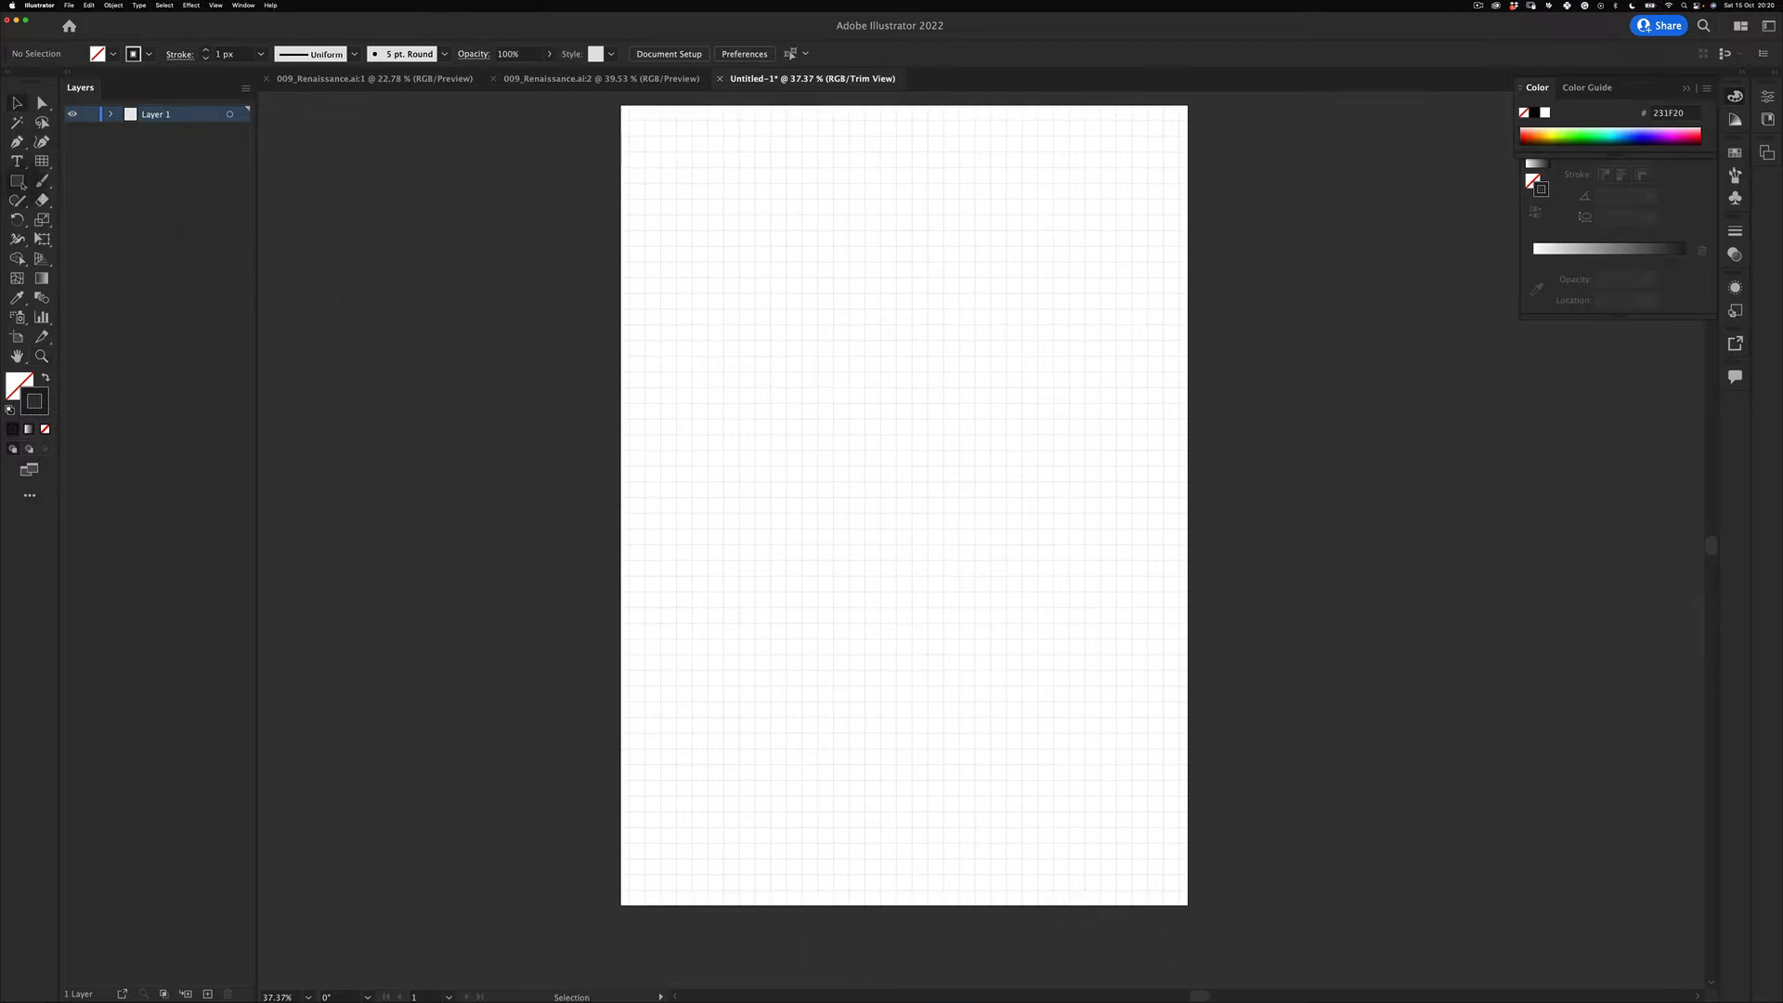
Step: Lock the grid layer and place "Lorem ipsum" placeholder point text on a new layer above it
left_click(17, 162)
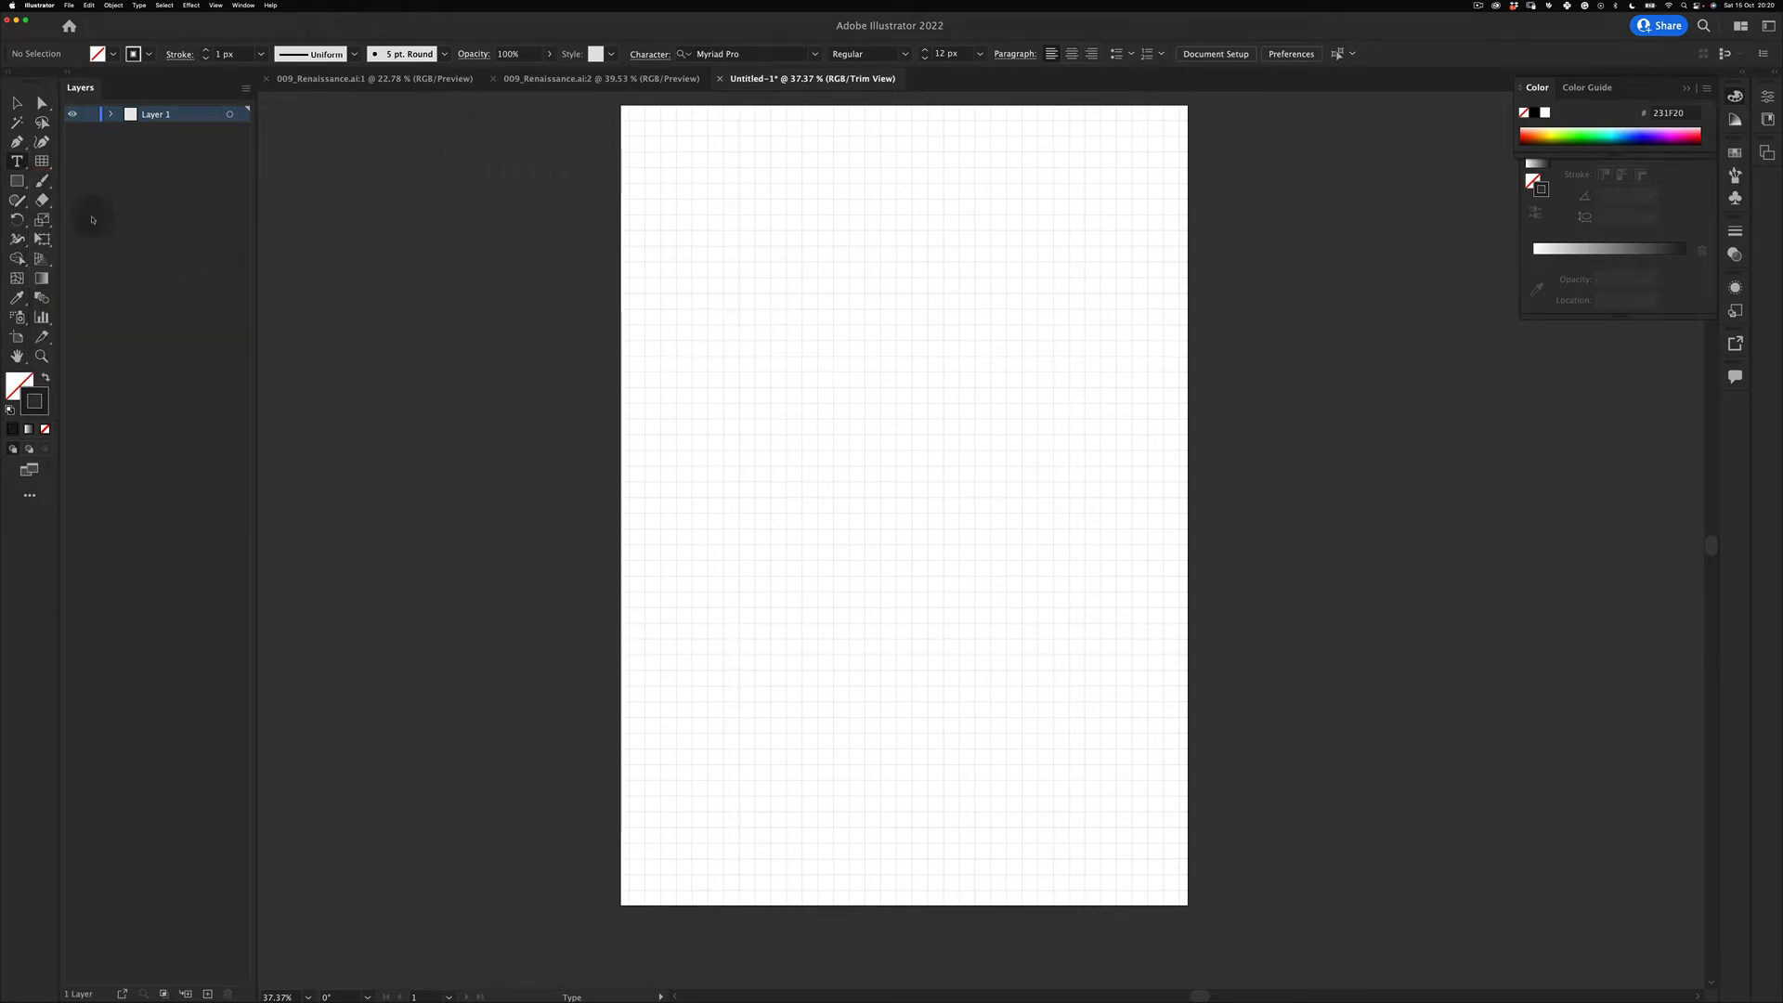
left_click(90, 114)
left_click(172, 926)
left_click(207, 993)
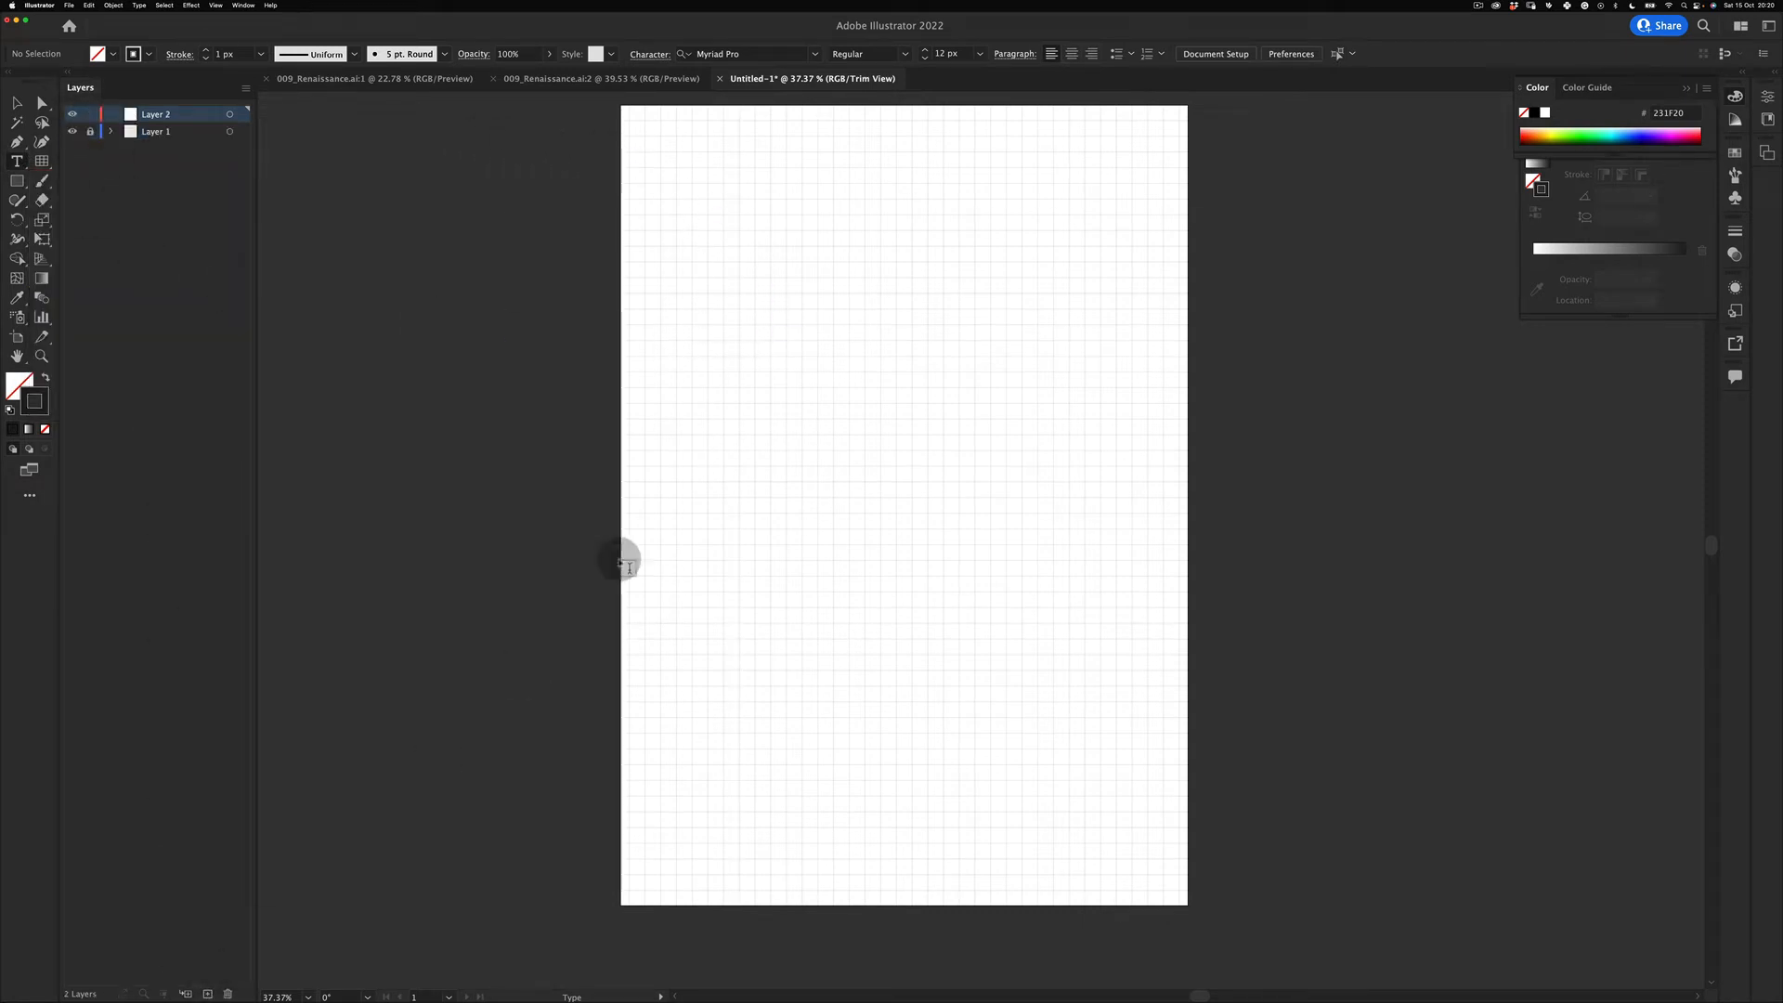
left_click(748, 341)
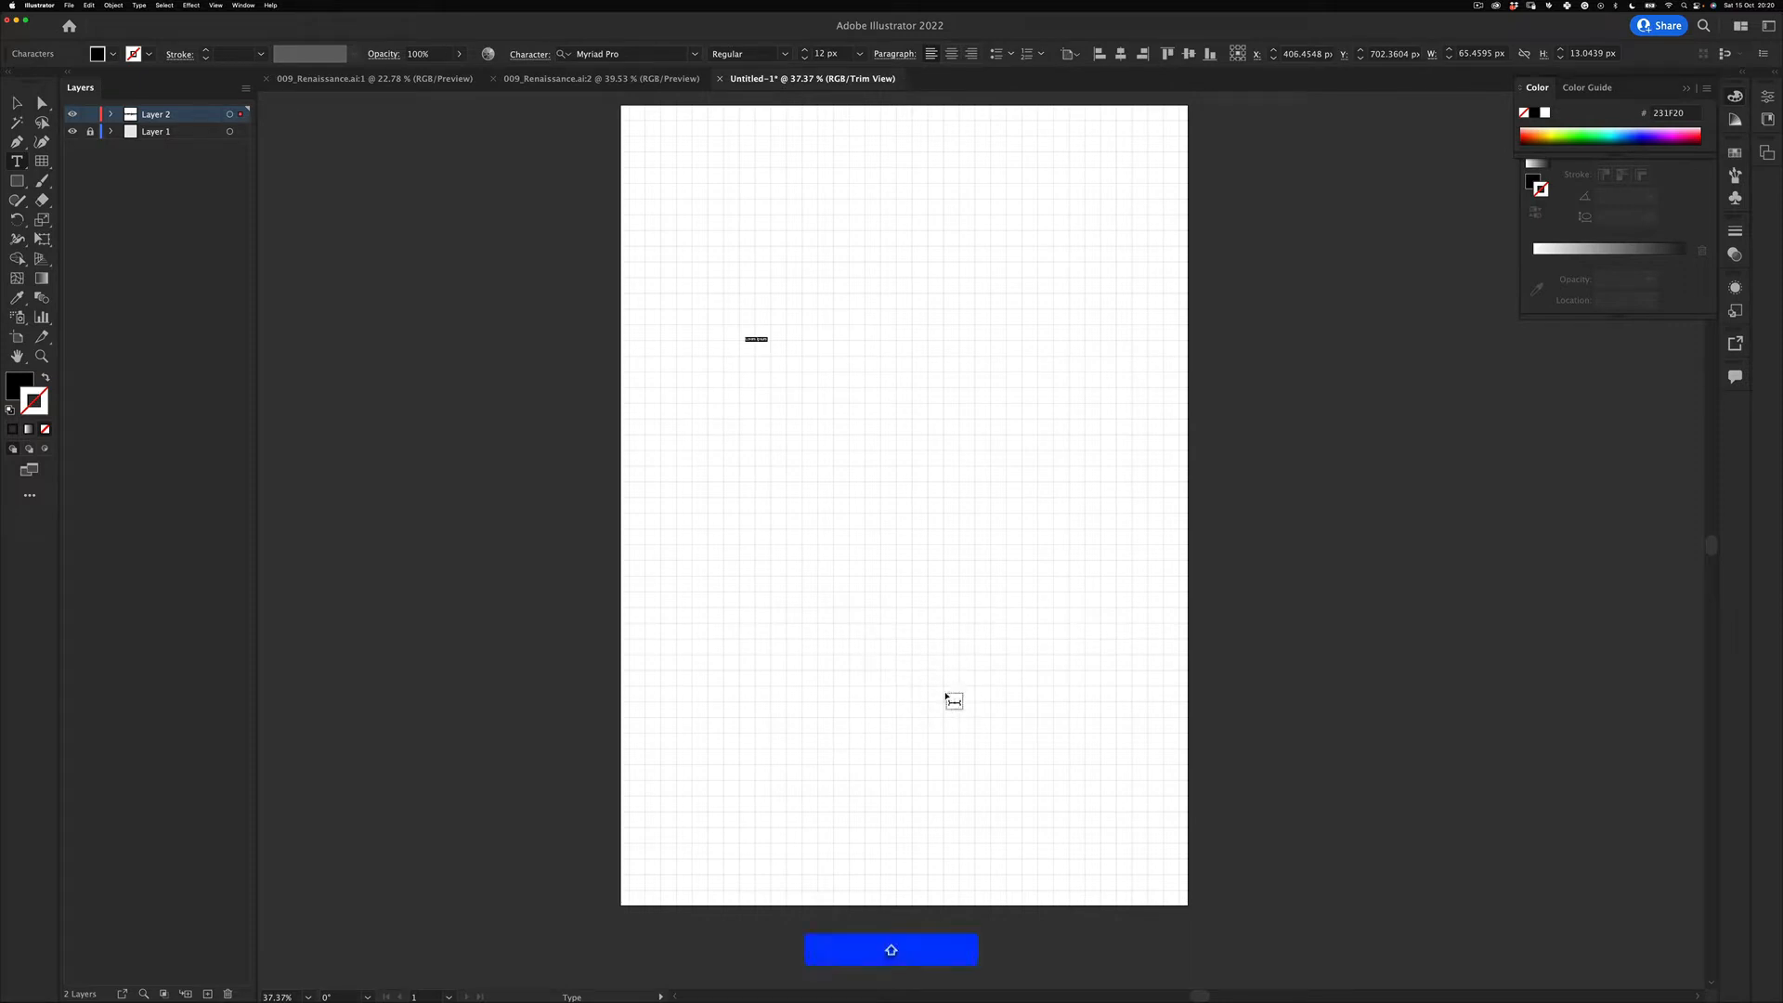
key("shift+BackSpace")
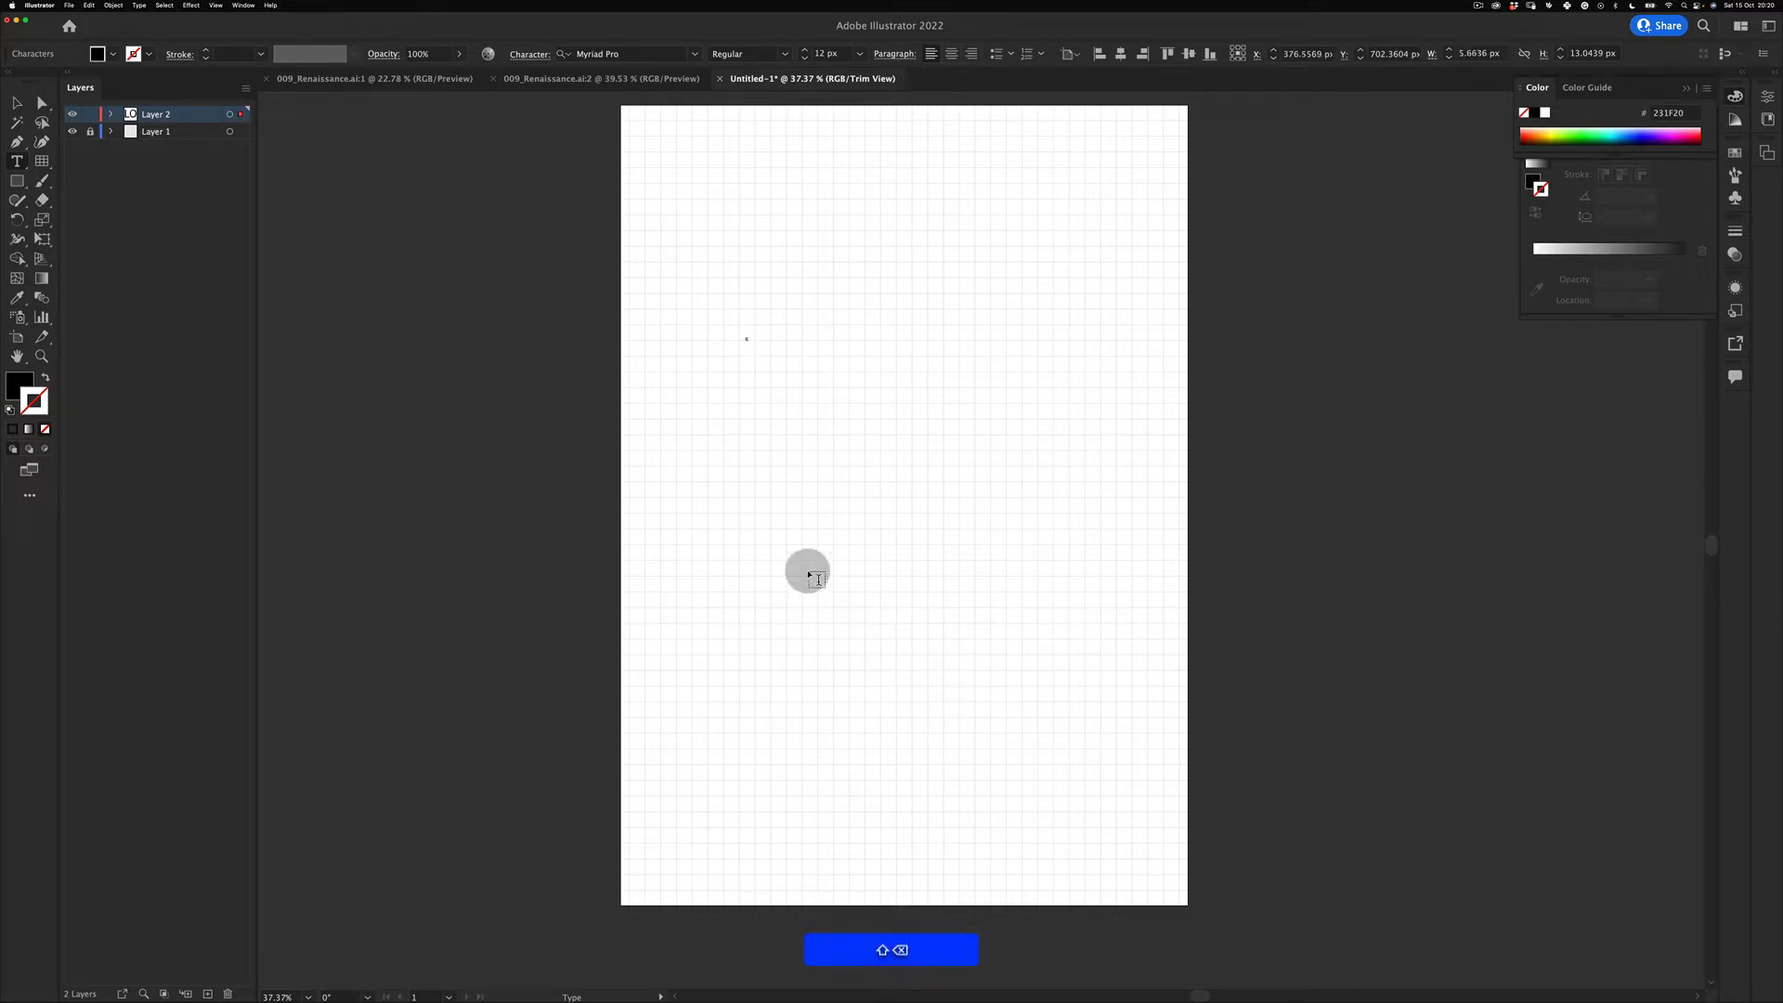
key("Escape")
key("m")
key("Escape")
key("e")
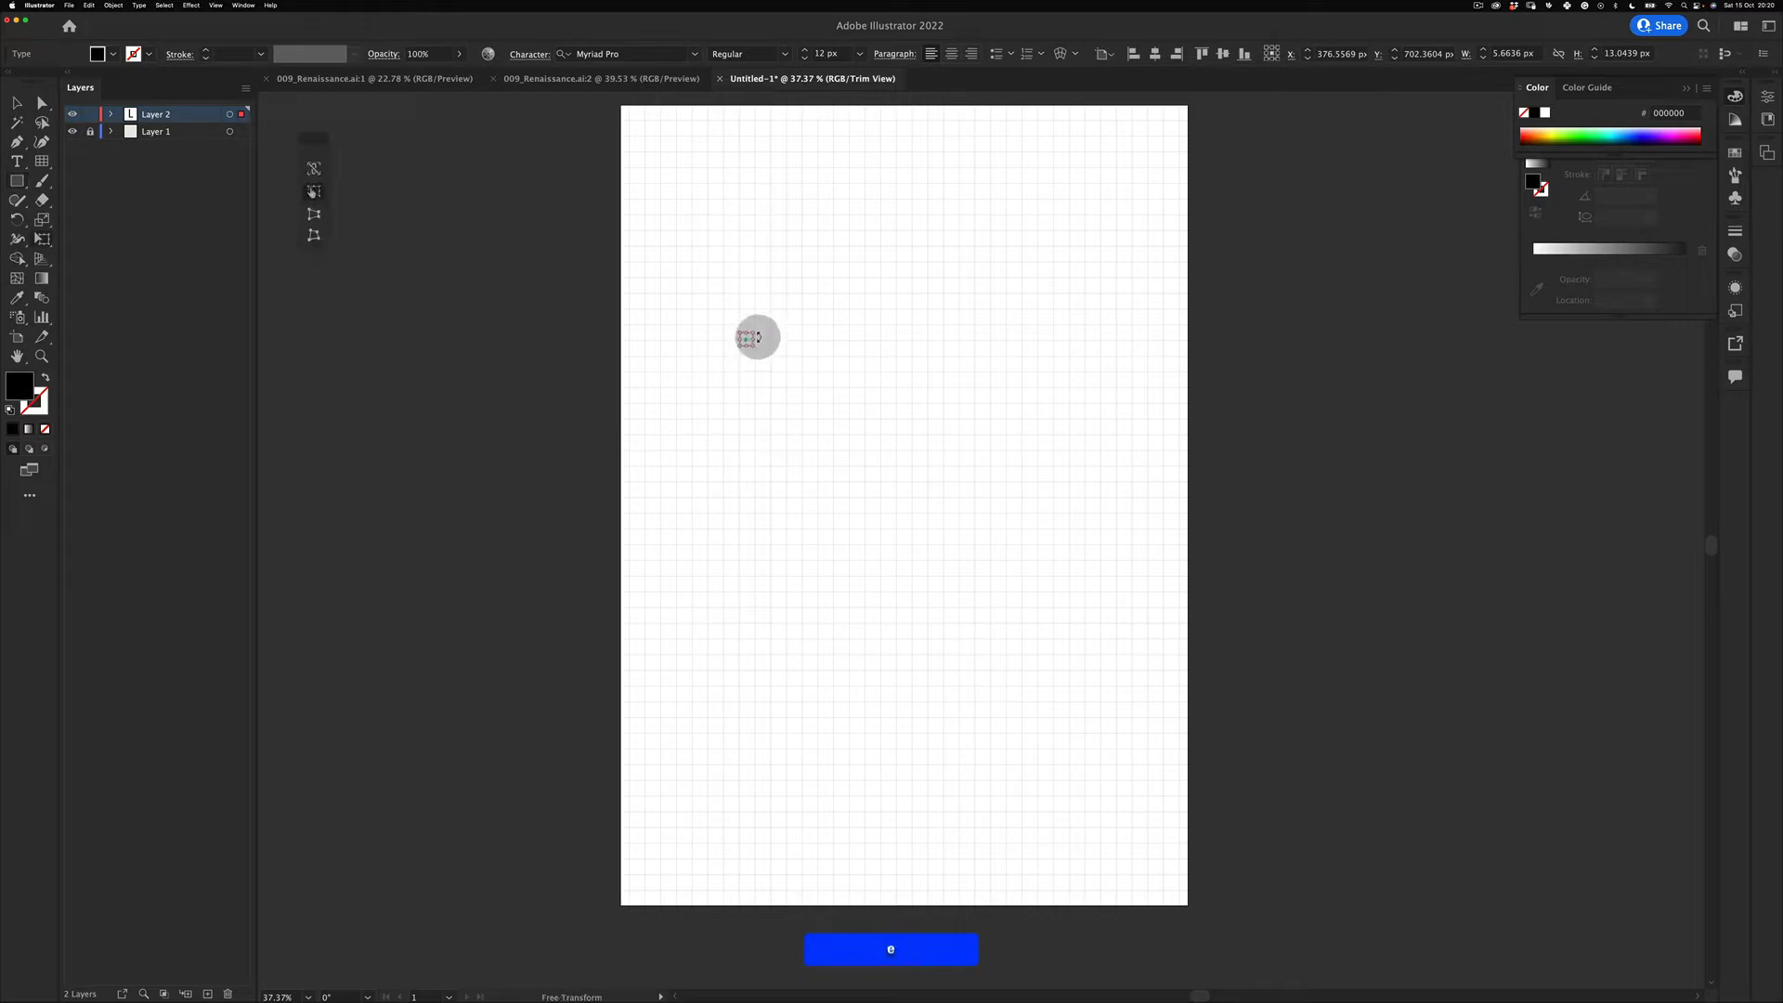
key("super+z")
key("shift+super+z")
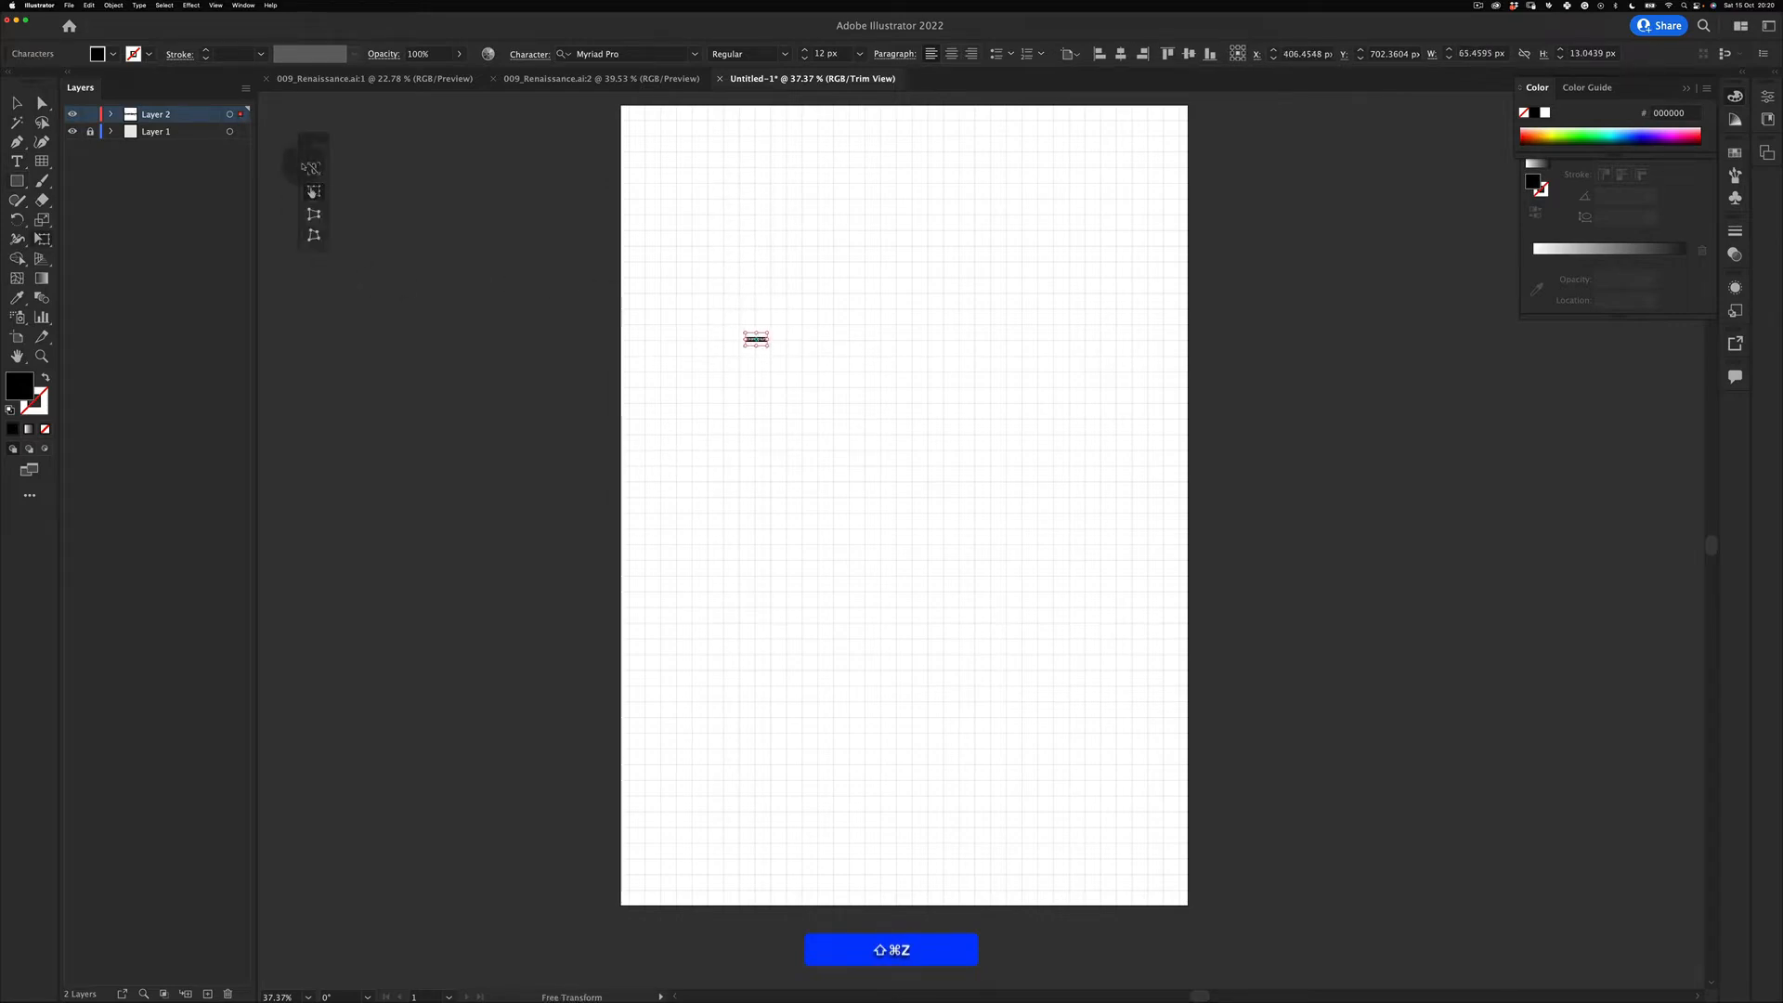
Step: Scale the "Lorem ipsum" text up to about 1425 px wide across the upper part of the artboard
key("Escape")
left_click(767, 331)
left_click_drag(773, 335, 913, 362)
key("z")
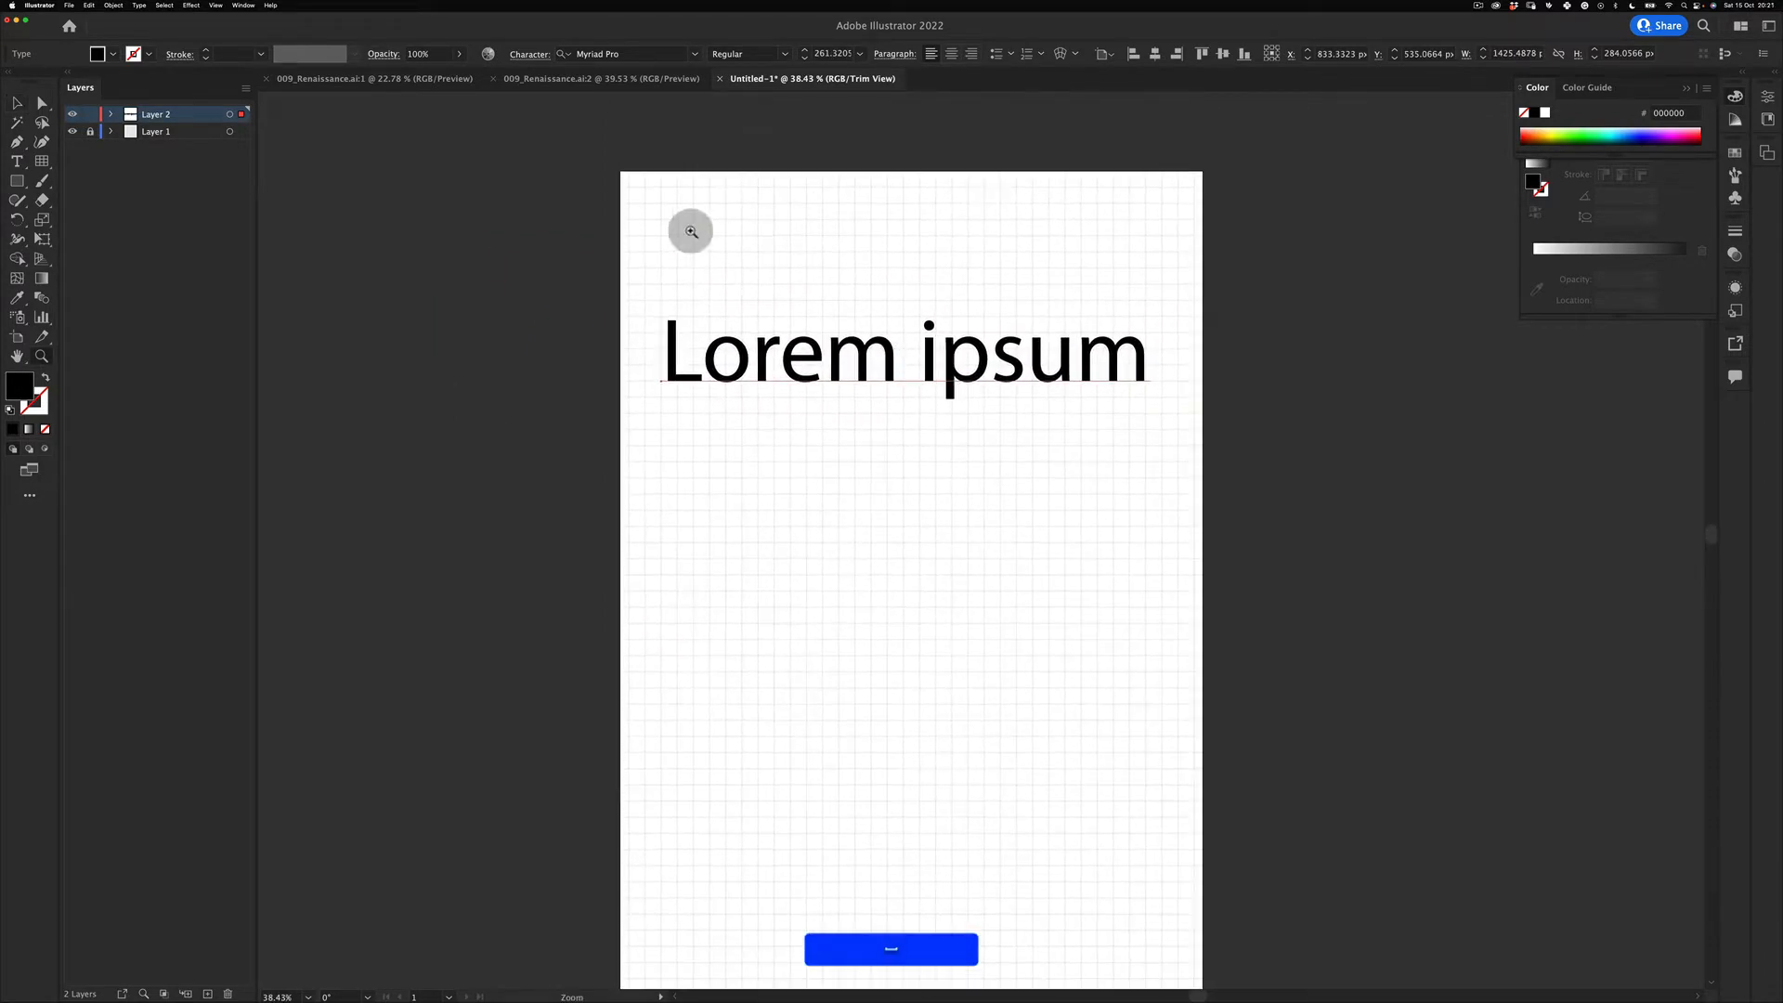
Step: Change the text's font to Campaign Bold
left_click(649, 53)
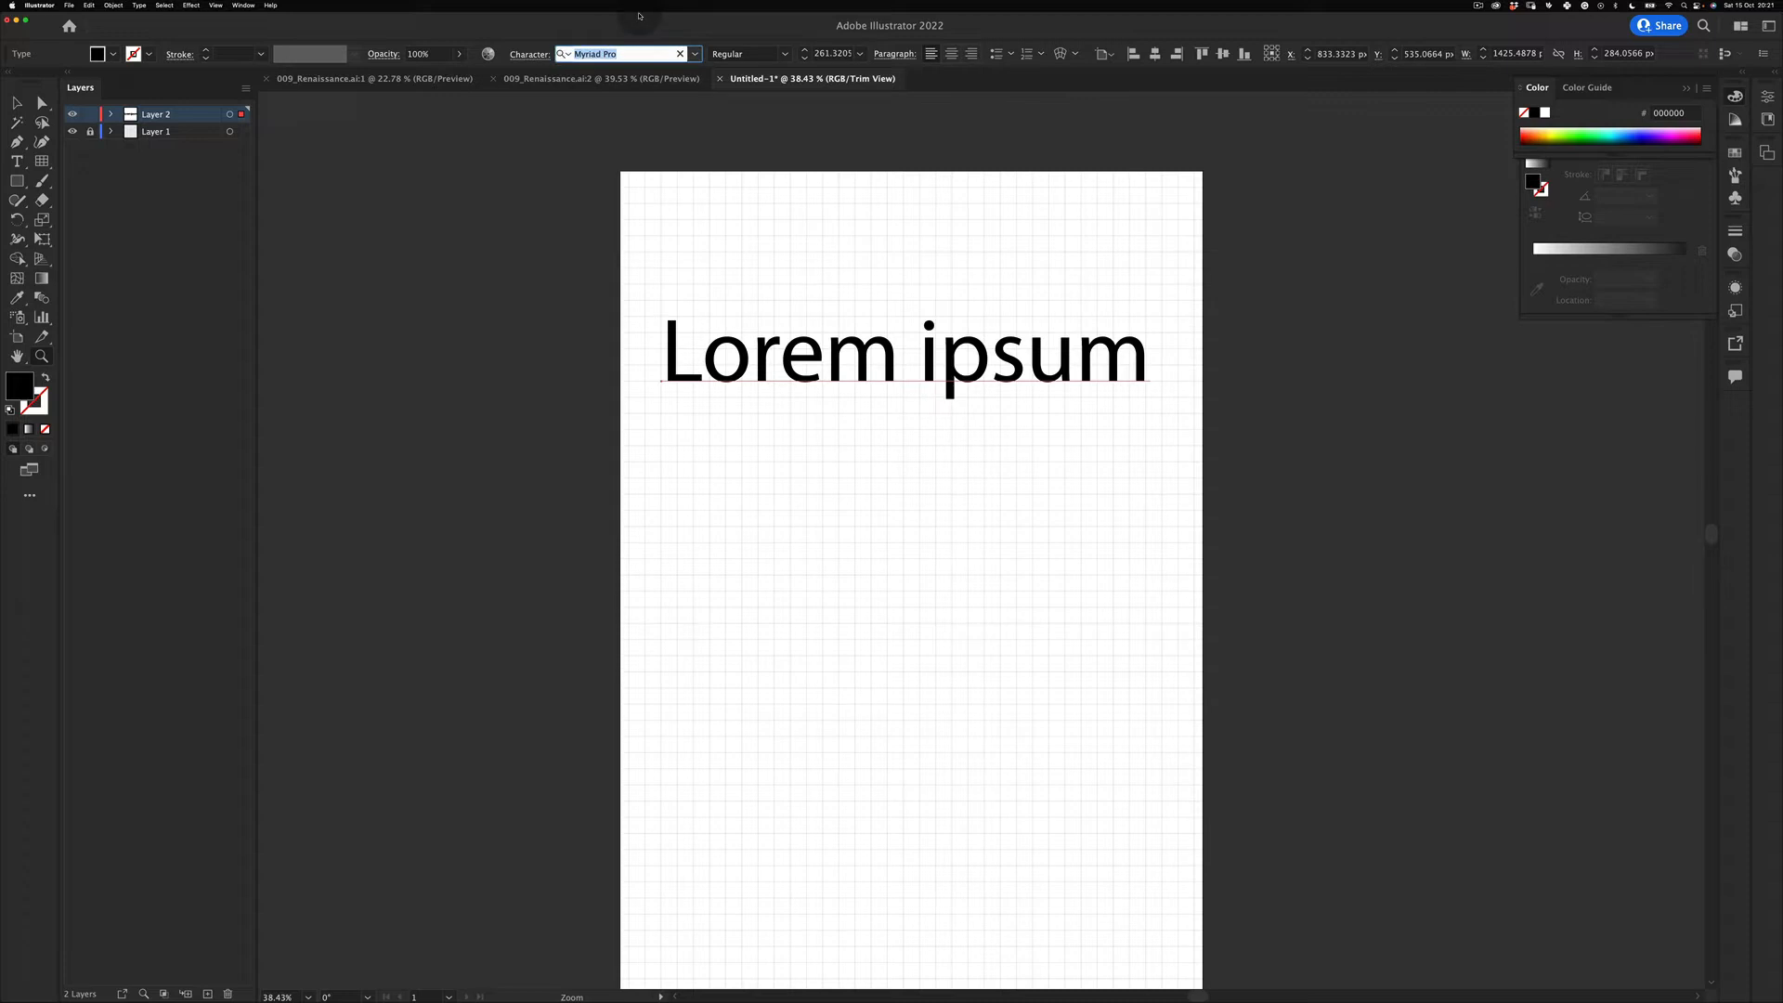
type("c")
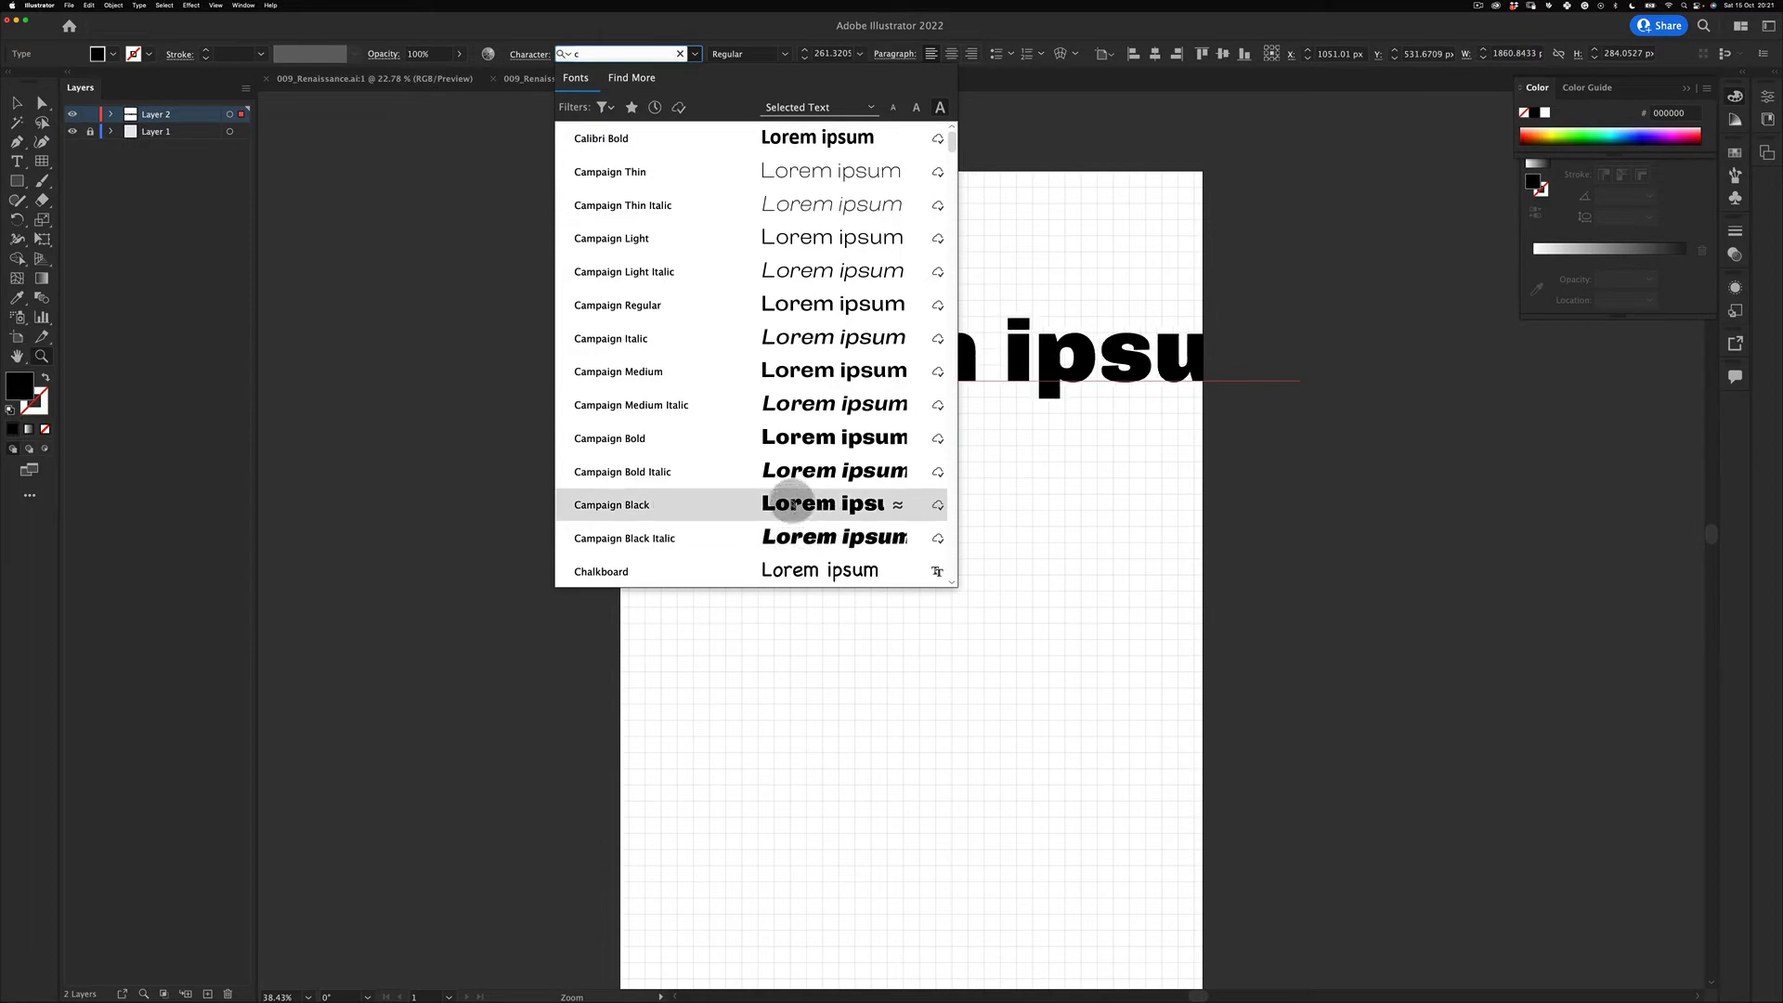
left_click(783, 439)
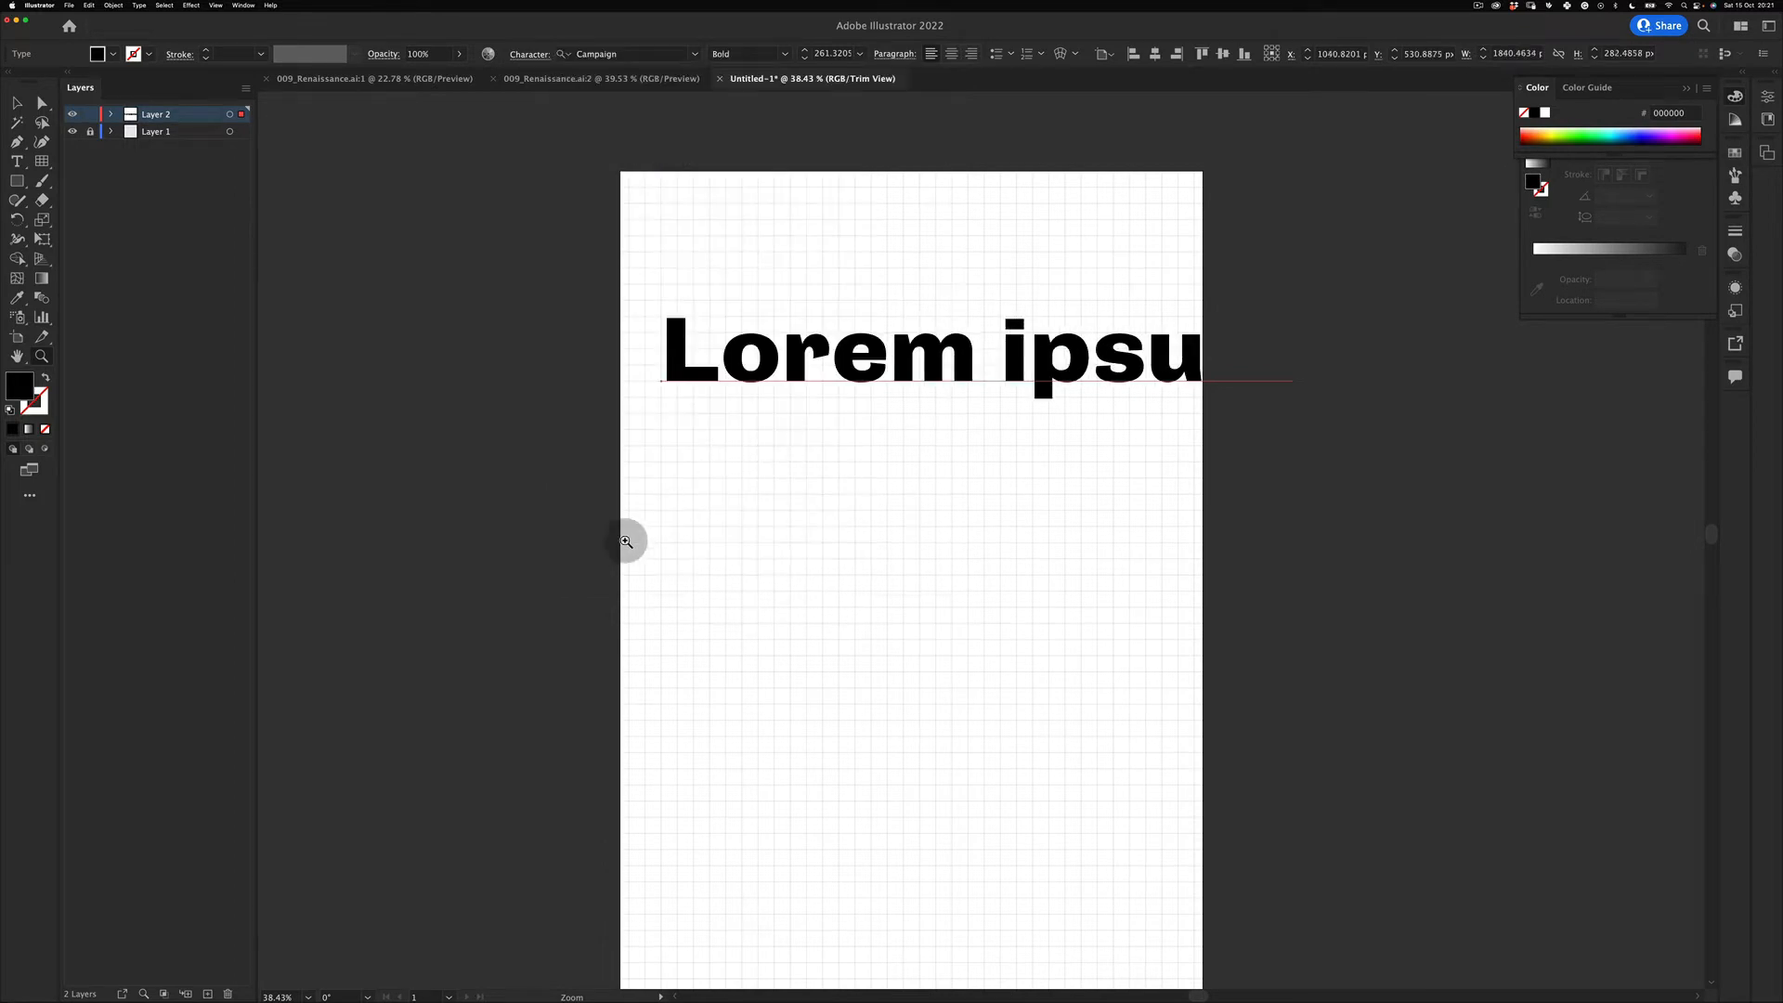
Step: Move the text up near the artboard's top edge, to a Y of about 313 px, and convert it to outlines
key("super+equal")
left_click_drag(1059, 482, 554, 512)
key("z")
left_click_drag(883, 437, 833, 446)
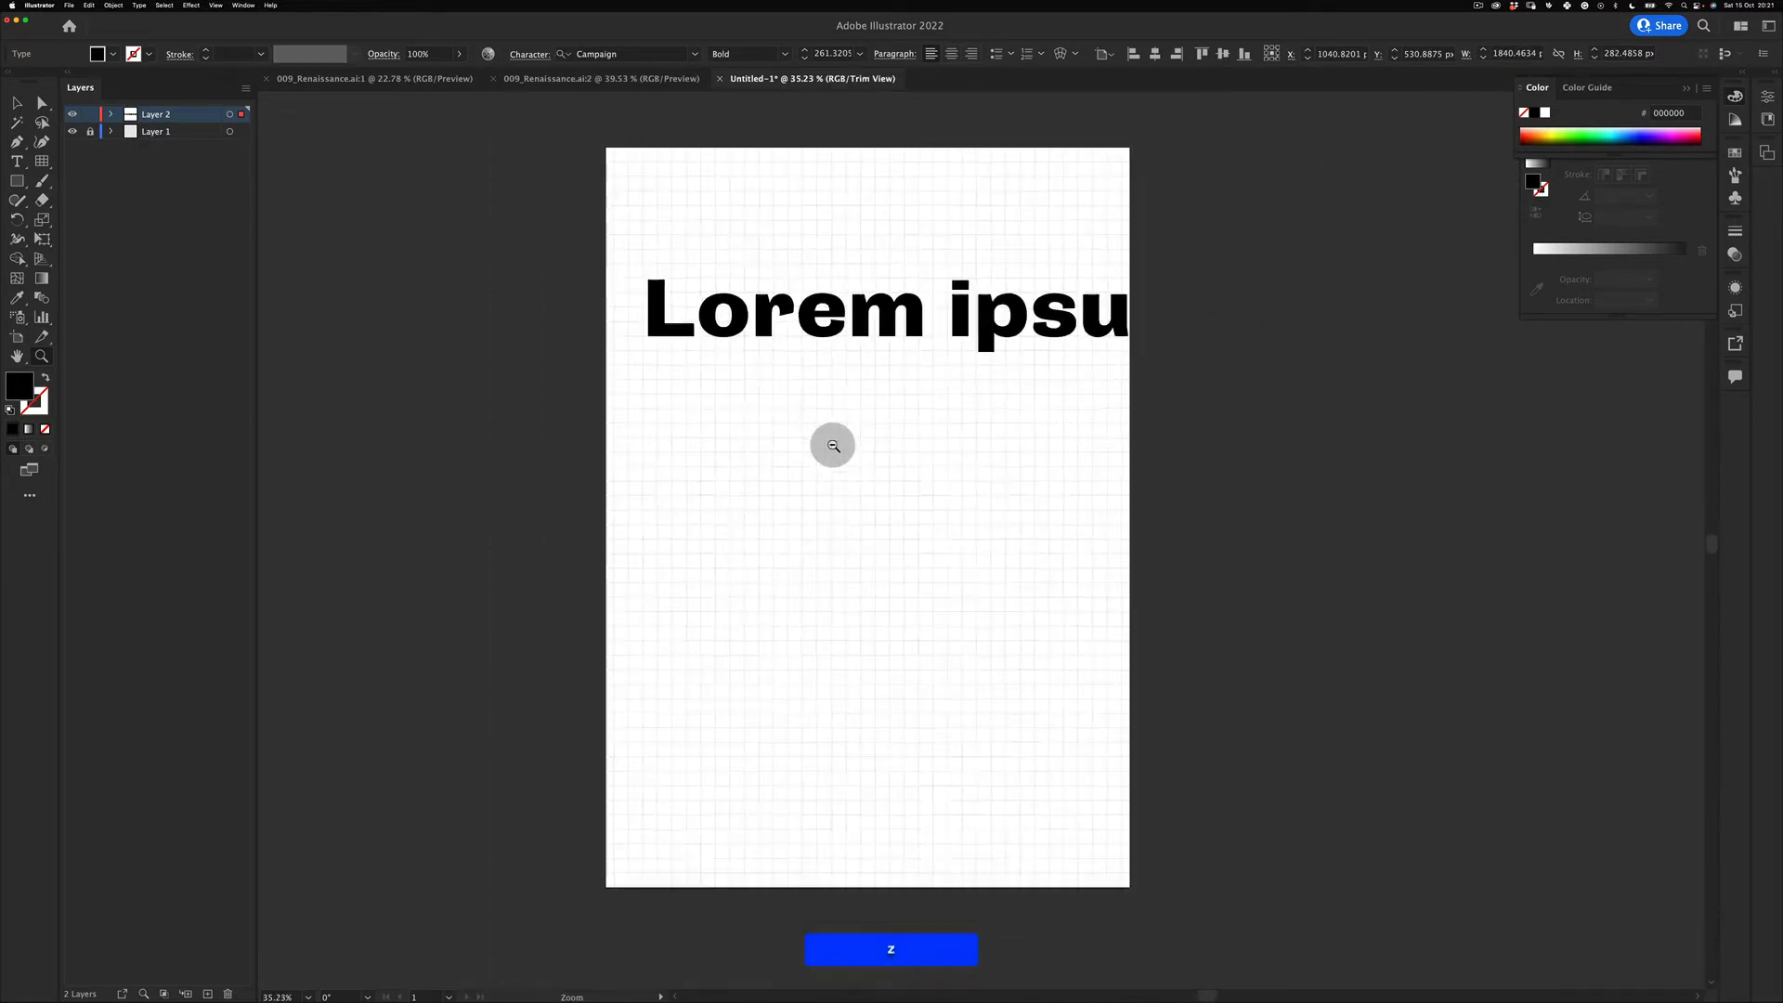
key("v")
left_click(1268, 240)
left_click_drag(975, 313, 970, 251)
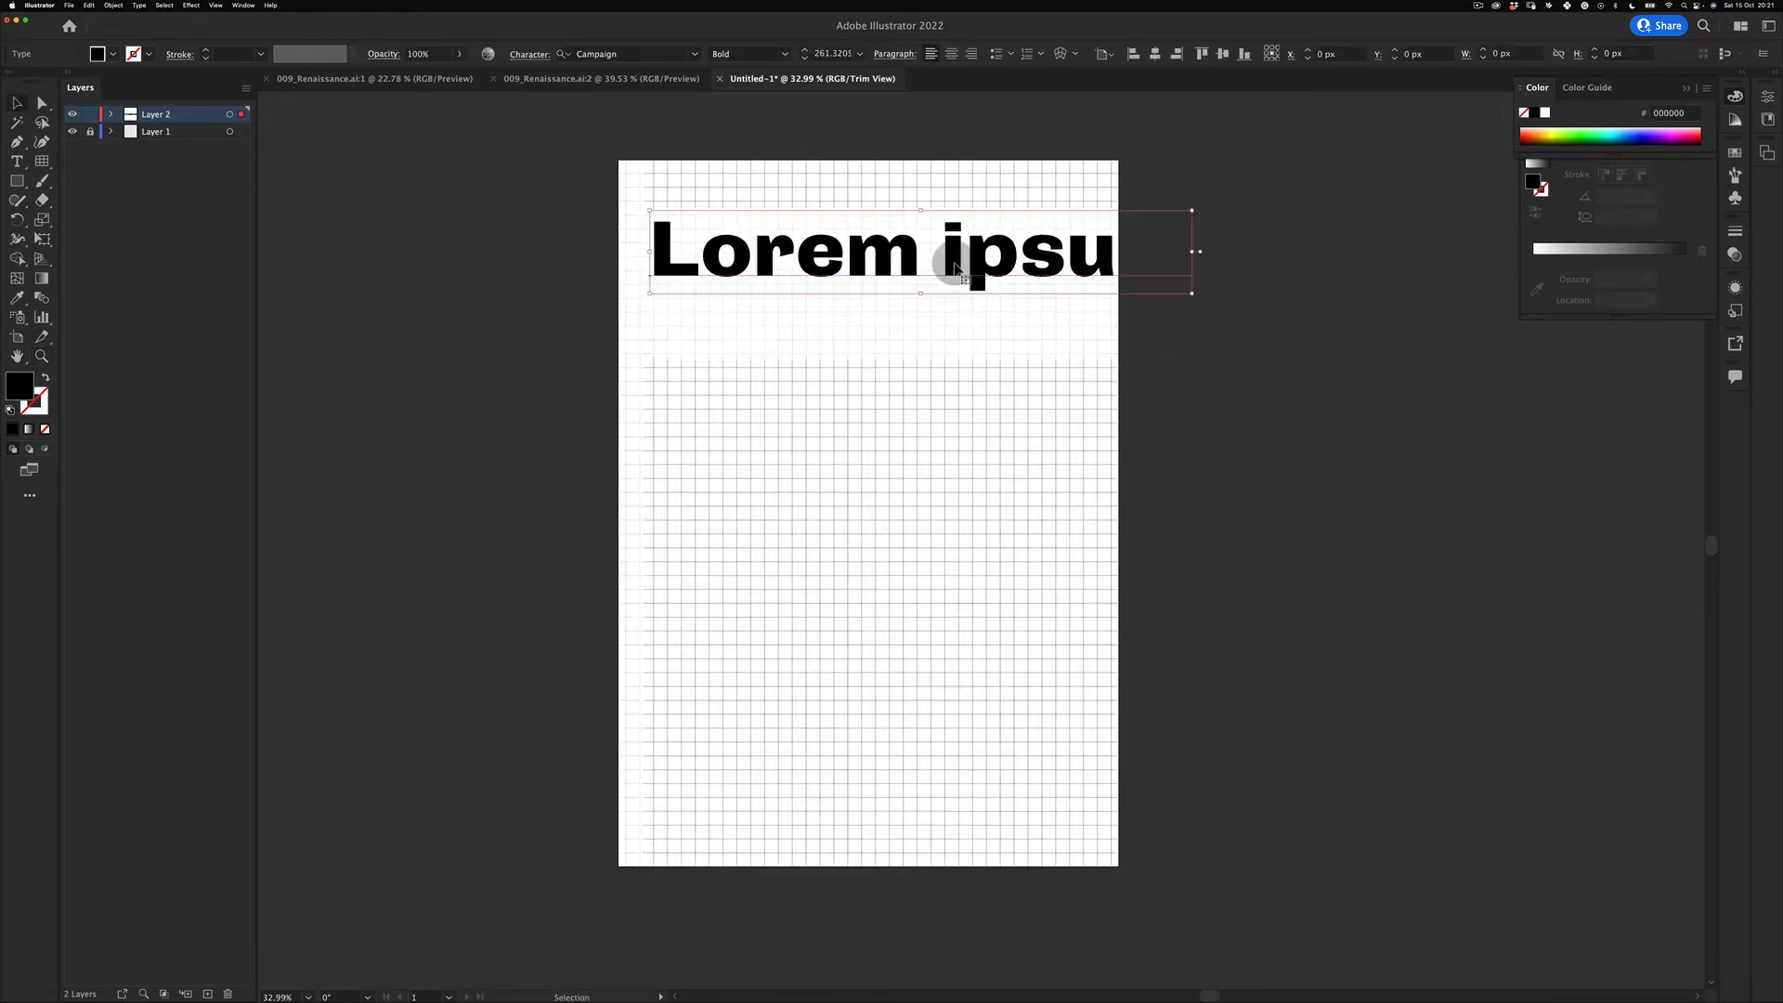
scroll(928, 279, "up", 2)
right_click(947, 286)
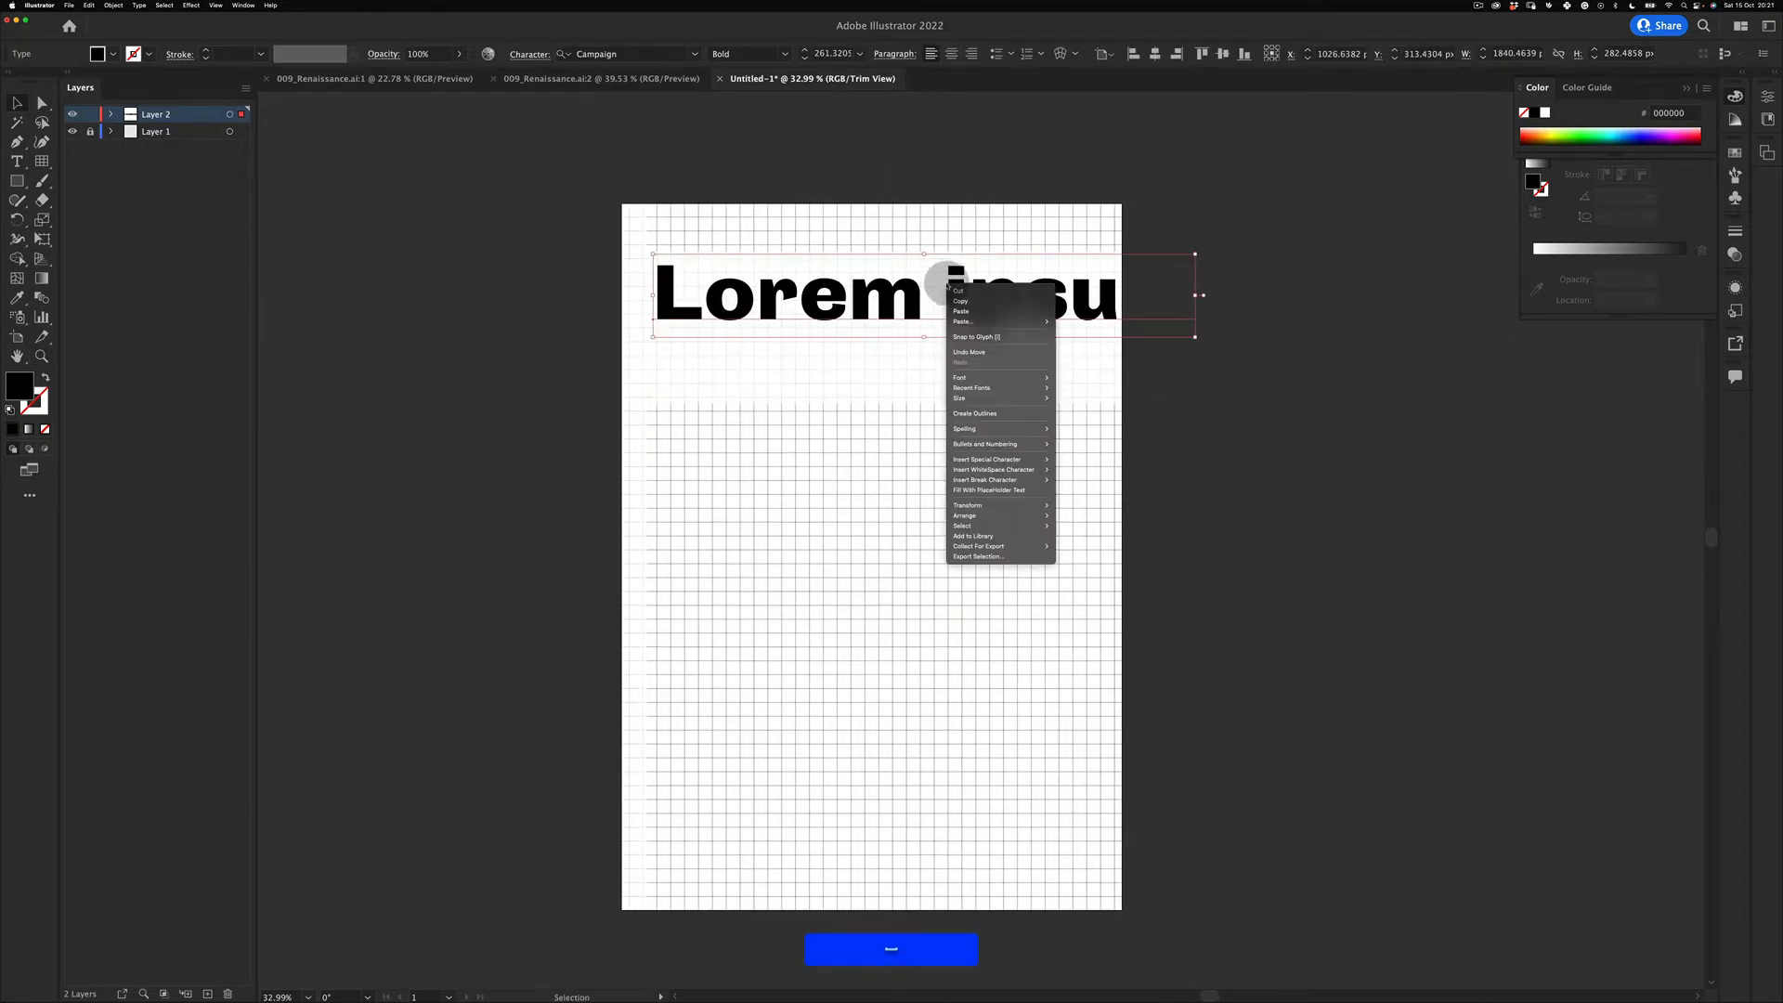
left_click(993, 413)
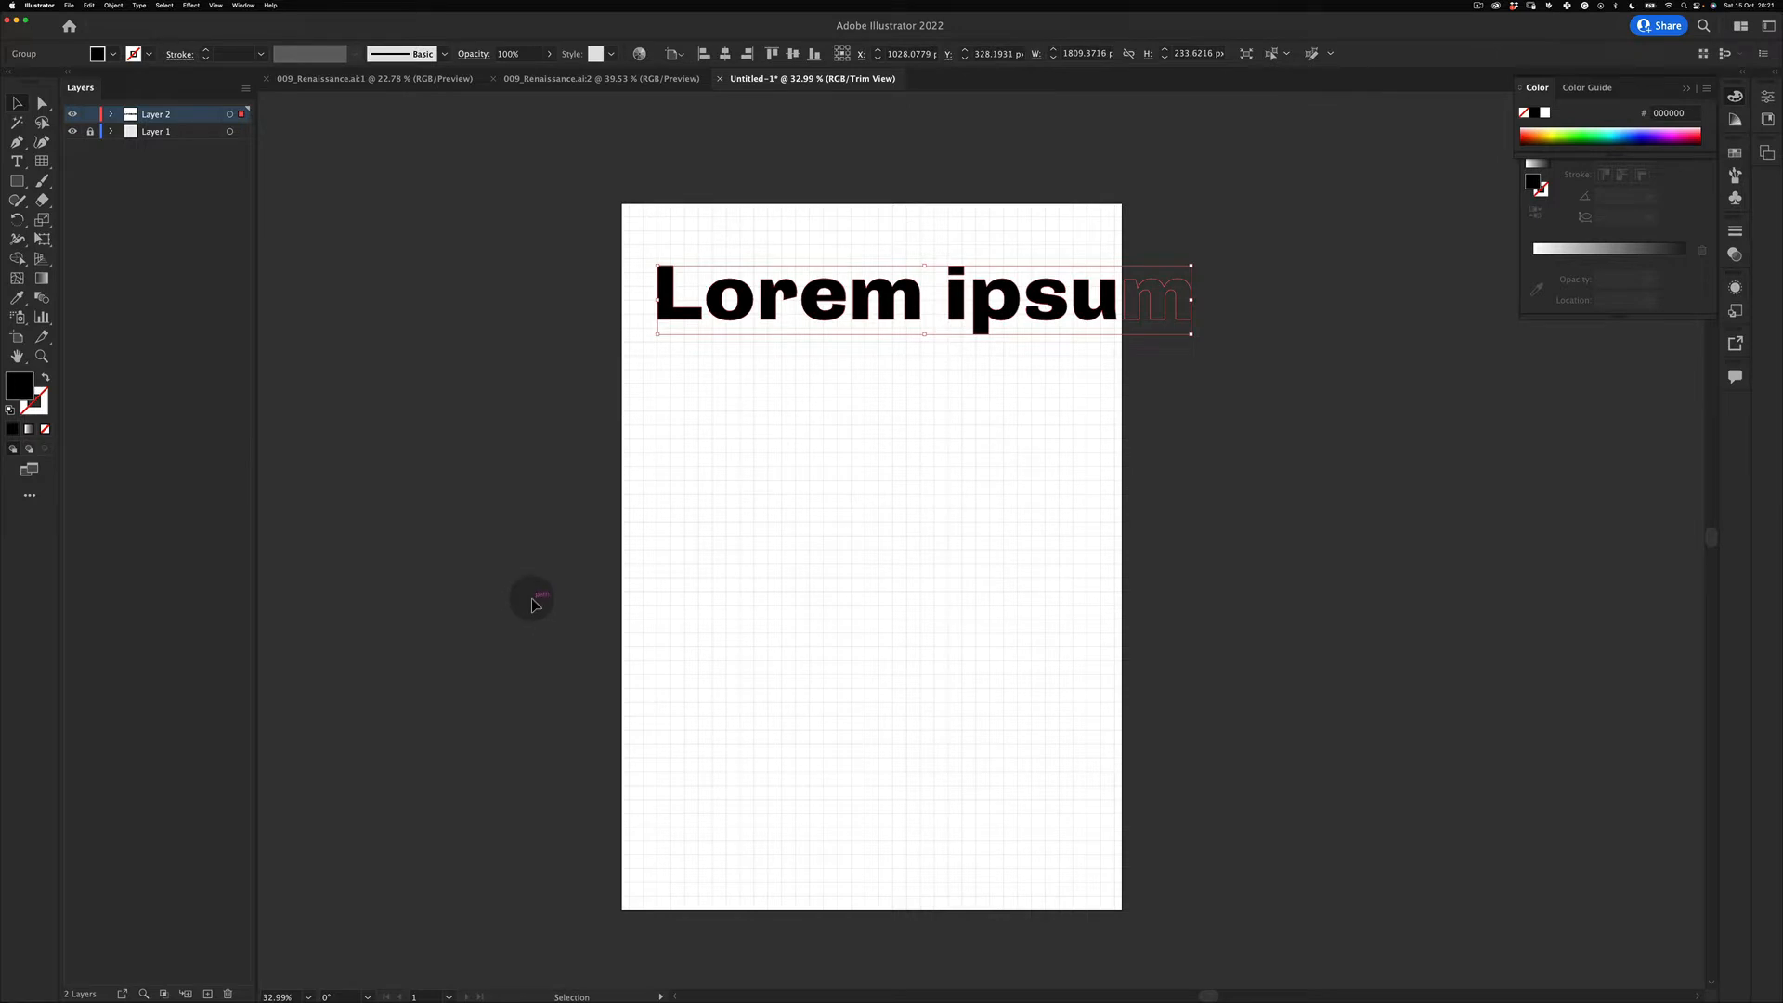
Step: Ungroup the outlined text into separate letters and deselect them
left_click(768, 364)
left_click(933, 322)
right_click(767, 297)
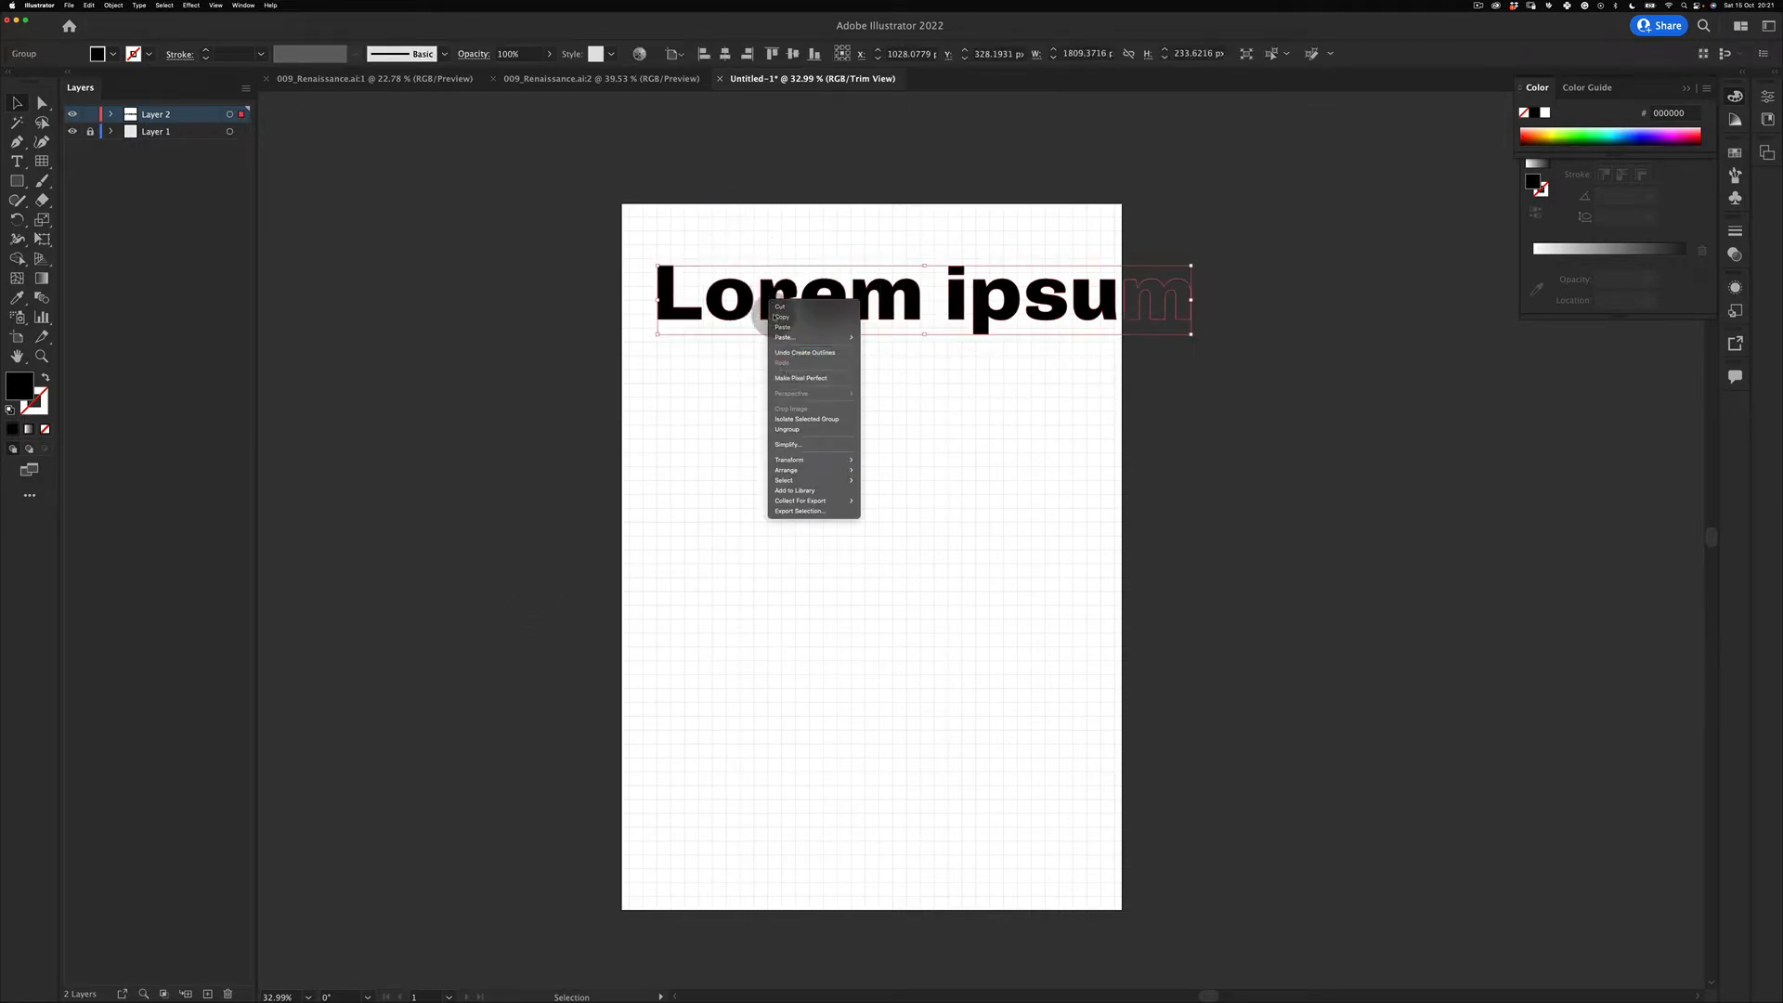
left_click(802, 430)
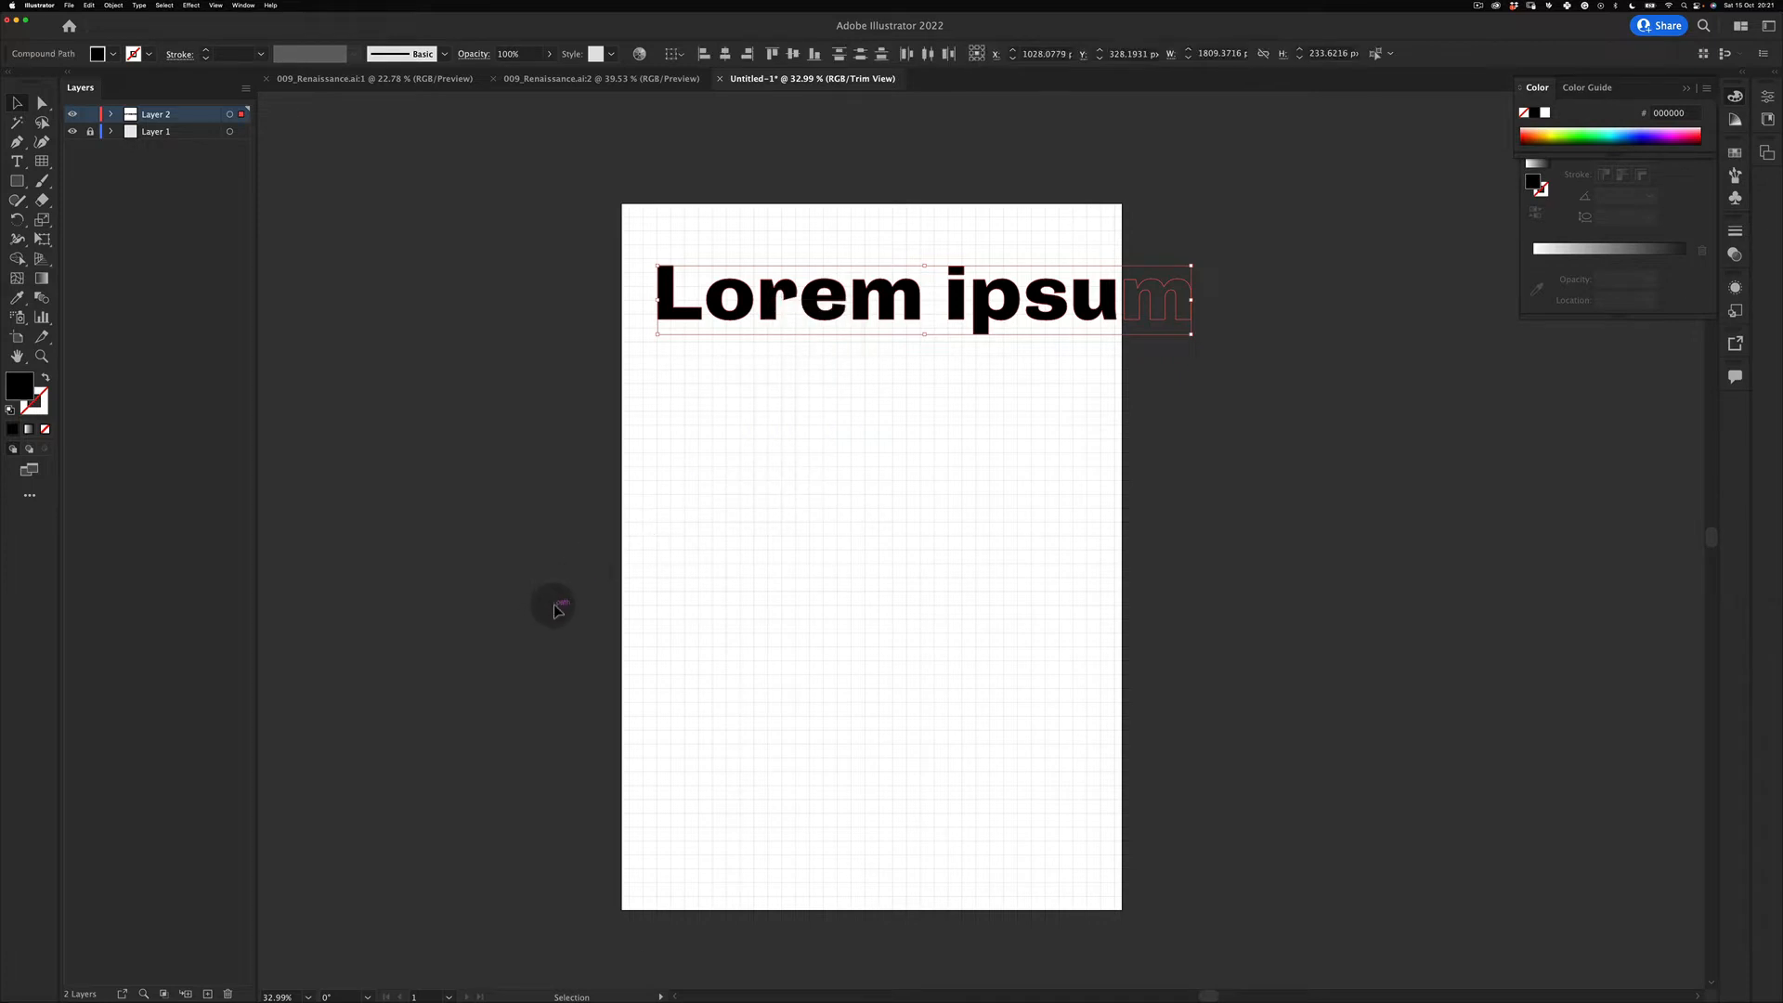
left_click(764, 402)
left_click(771, 322)
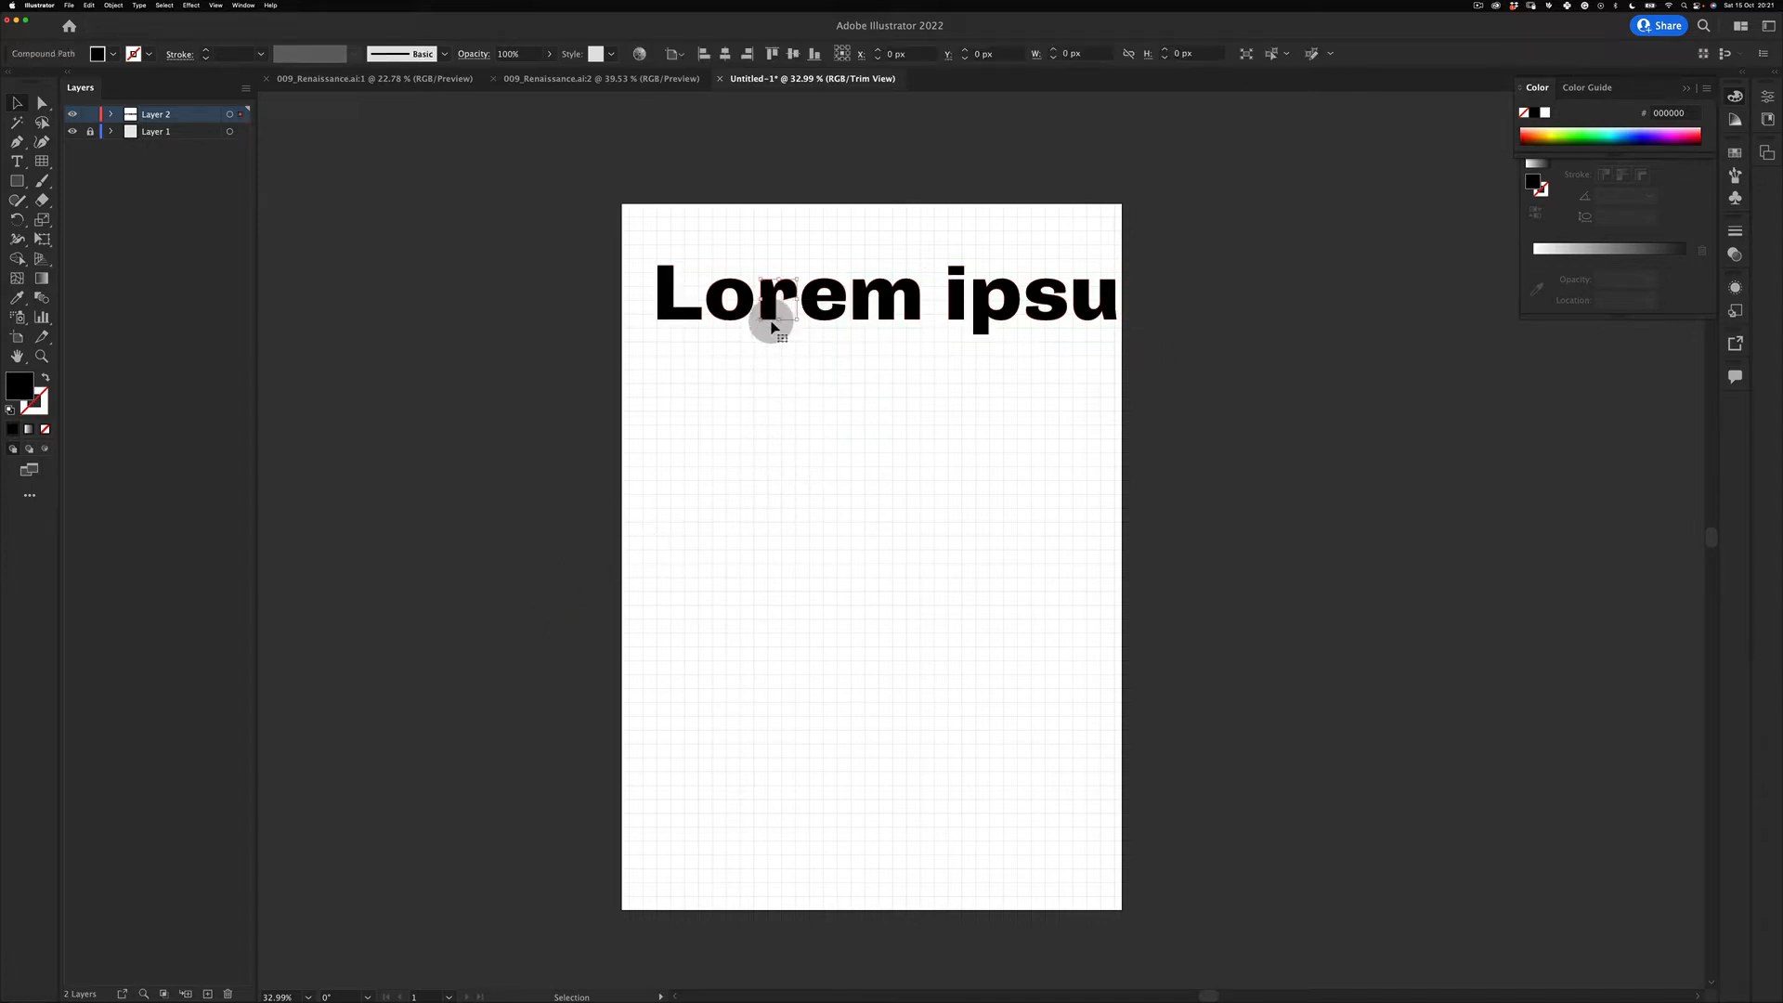
Step: Scatter the letters o, r, e and m of "Lorem" diagonally down the artboard, leaving the L at the top
left_click(729, 299)
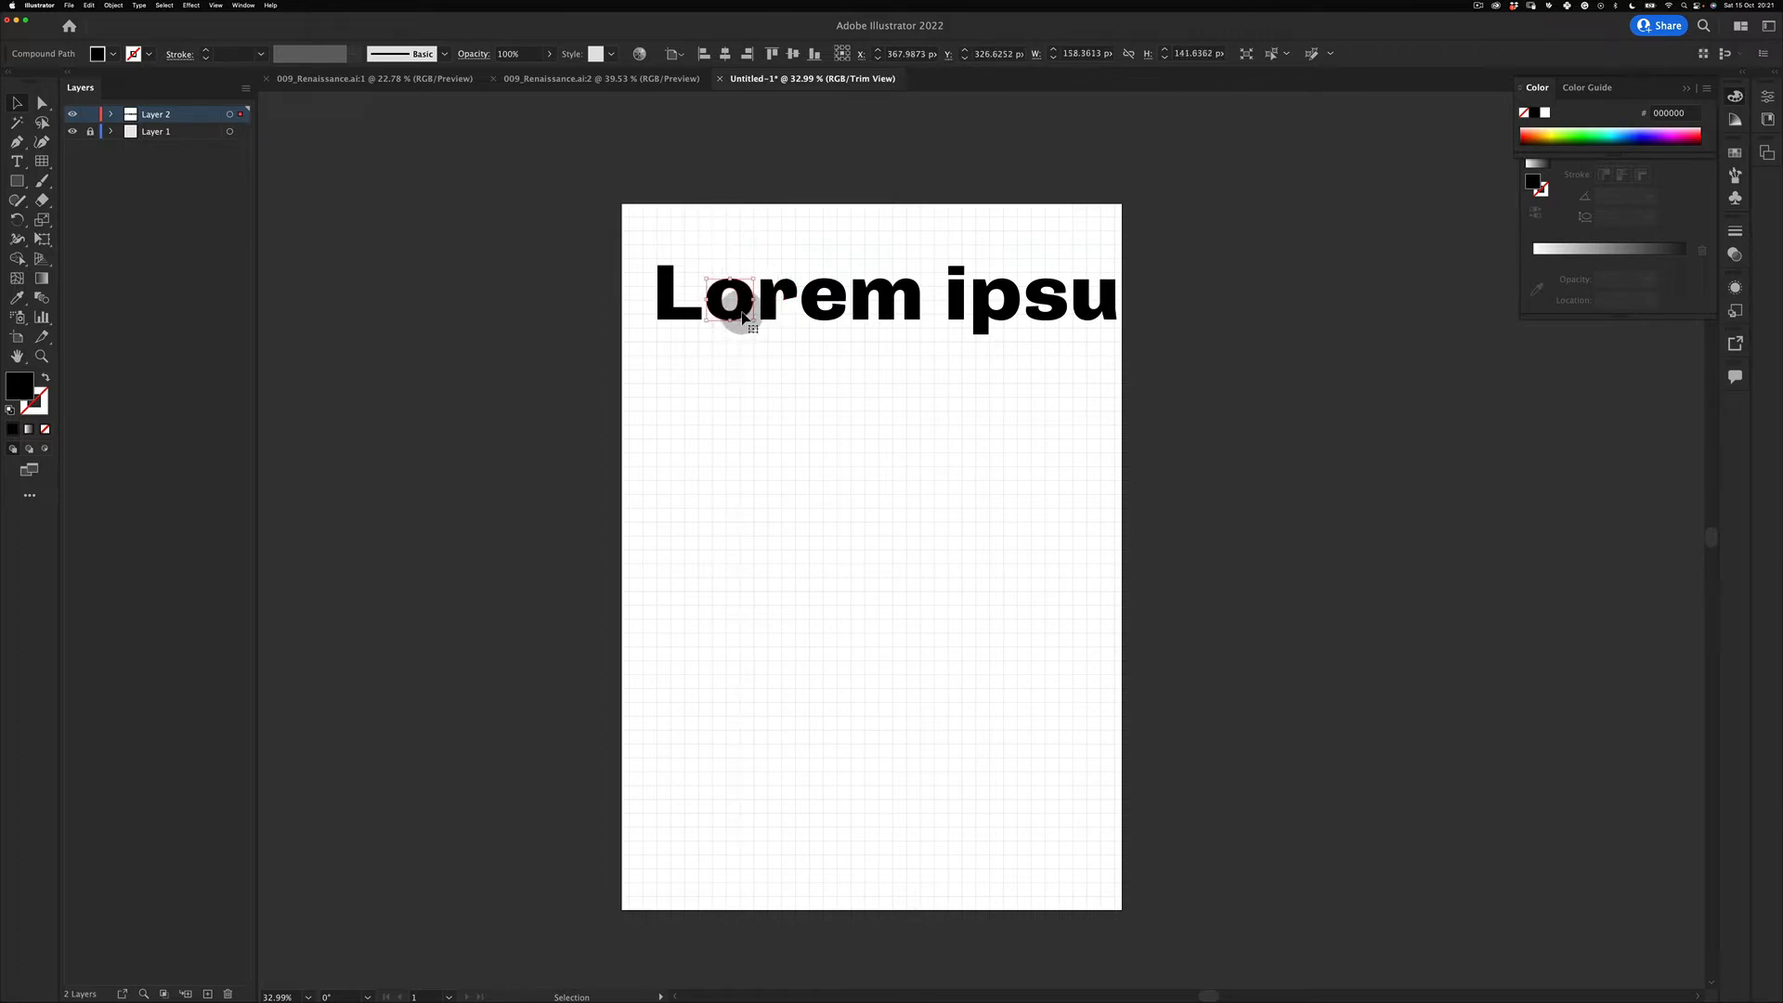
left_click_drag(743, 316, 716, 426)
left_click(770, 295)
key("z")
left_click_drag(769, 296, 835, 544)
key("v")
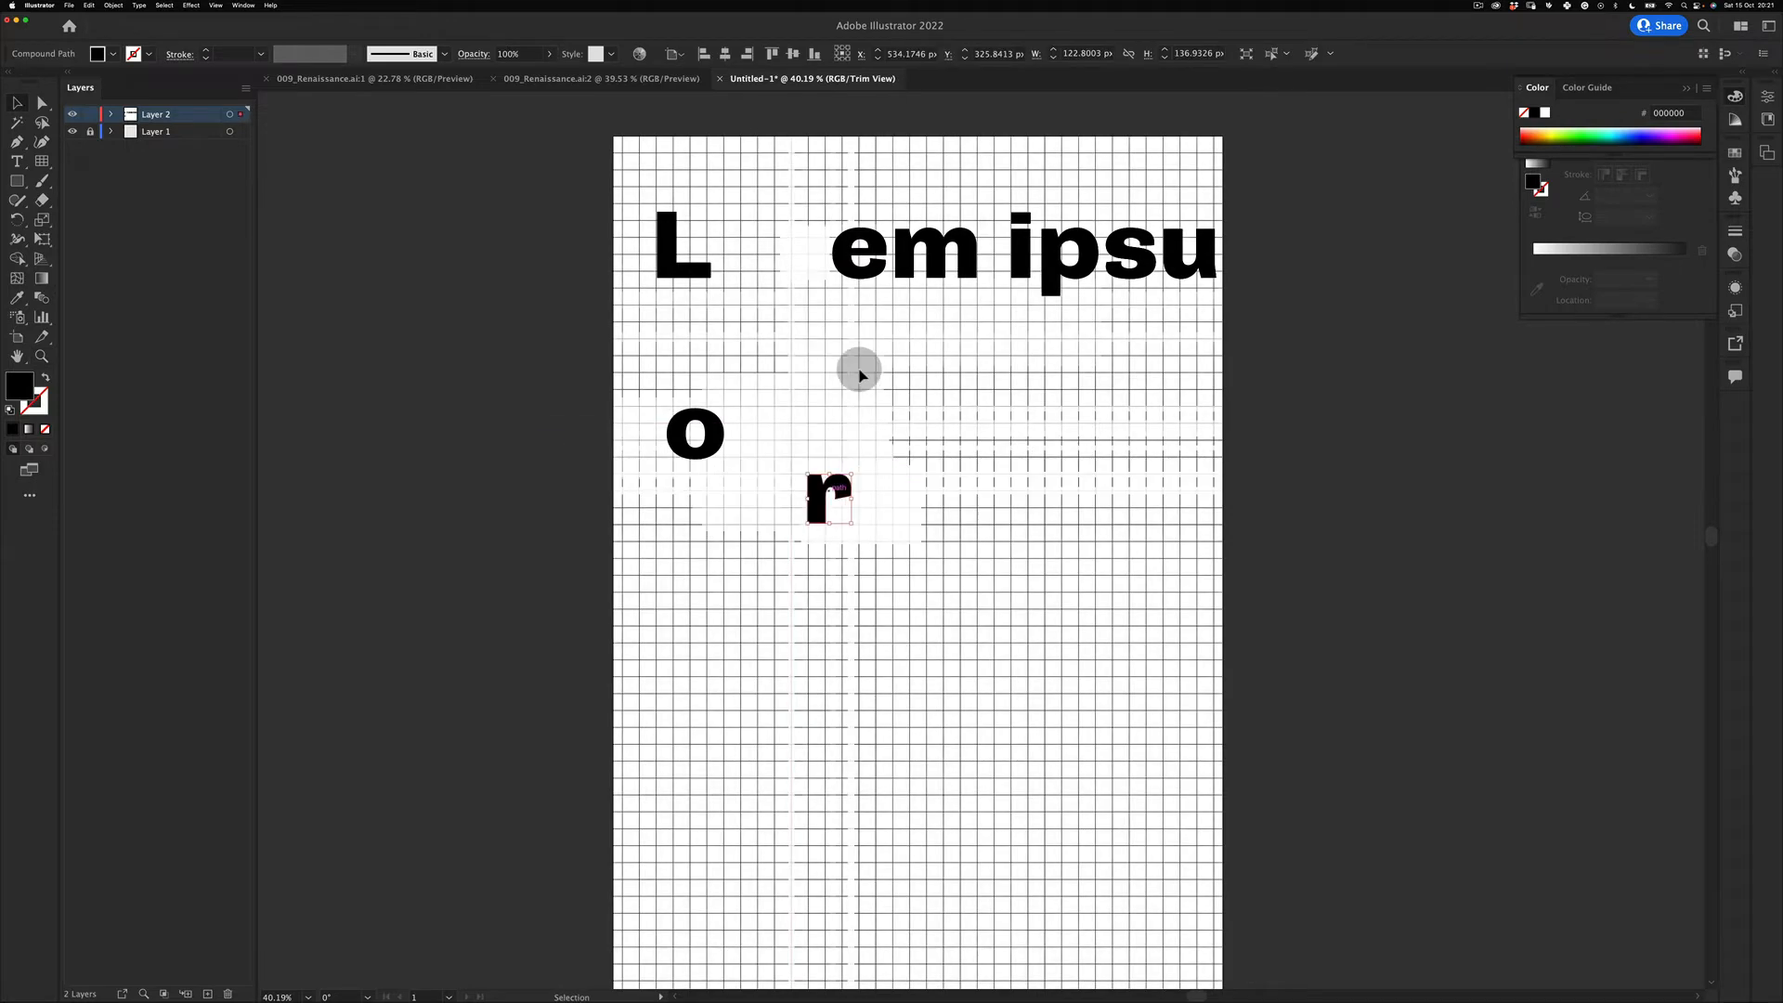
left_click_drag(892, 293, 988, 743)
left_click_drag(961, 270, 1064, 816)
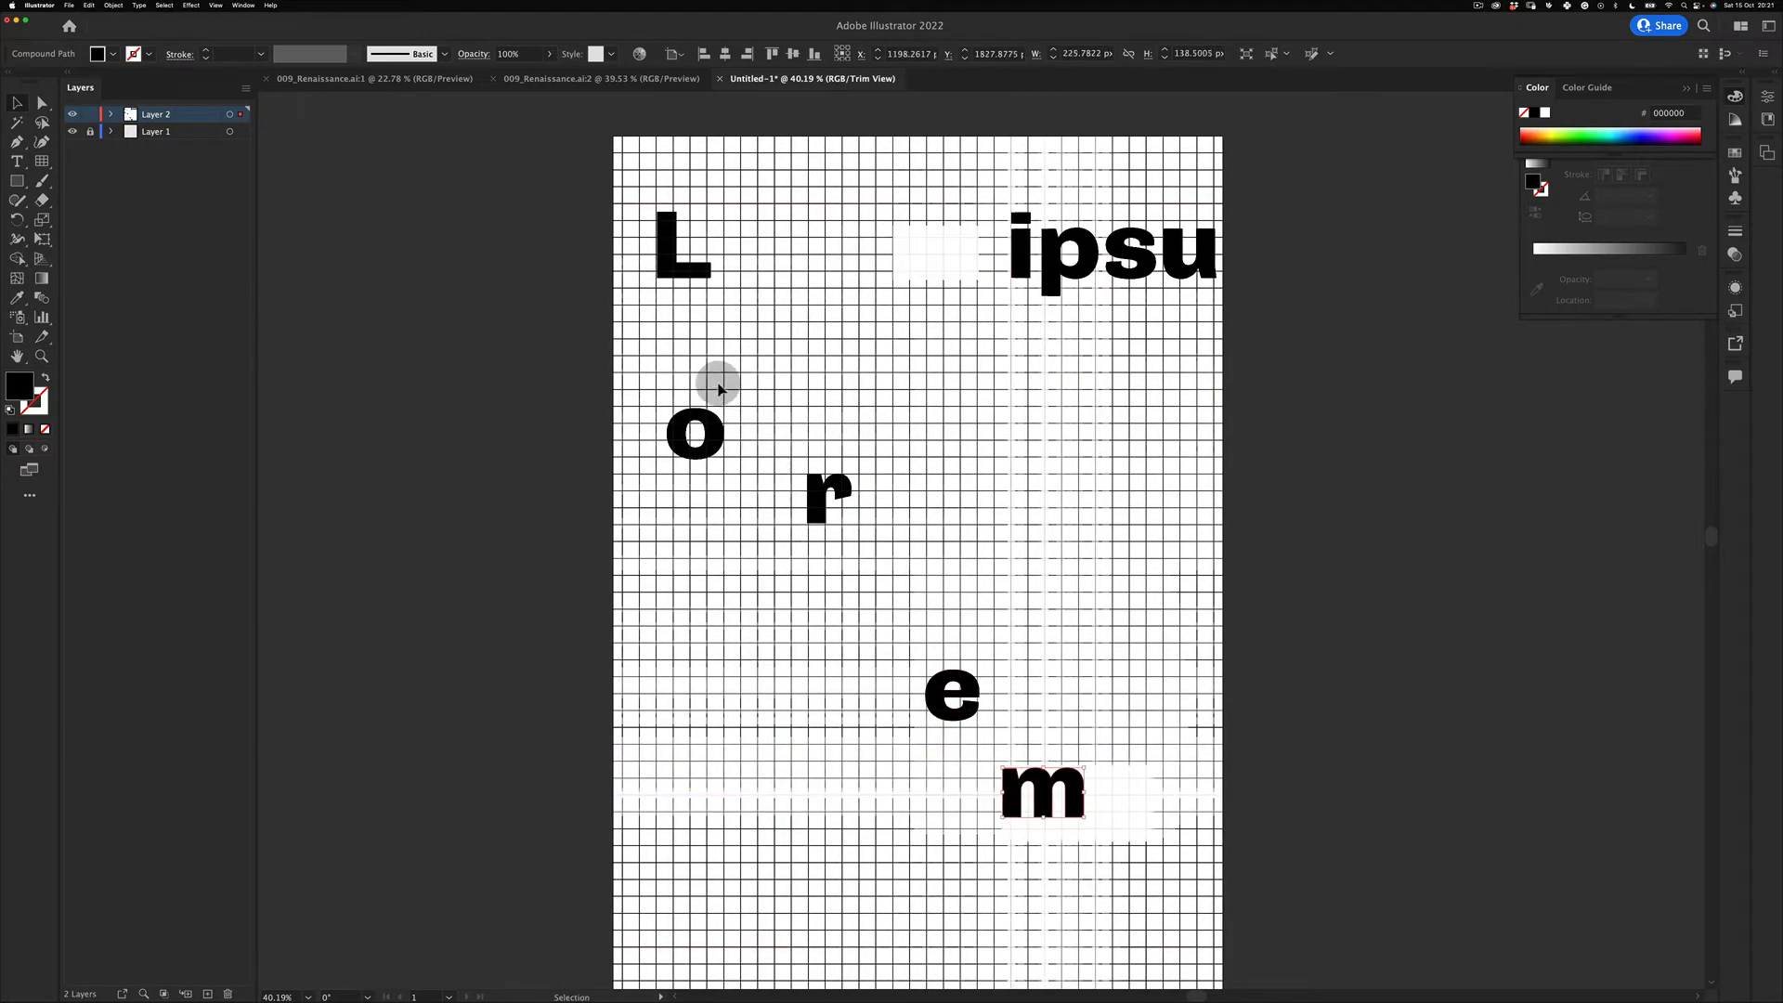
Step: Move the letters of "ipsum" together to the bottom of the artboard and deselect them
left_click_drag(975, 179, 1254, 321)
left_click_drag(1250, 246, 942, 892)
left_click(479, 550)
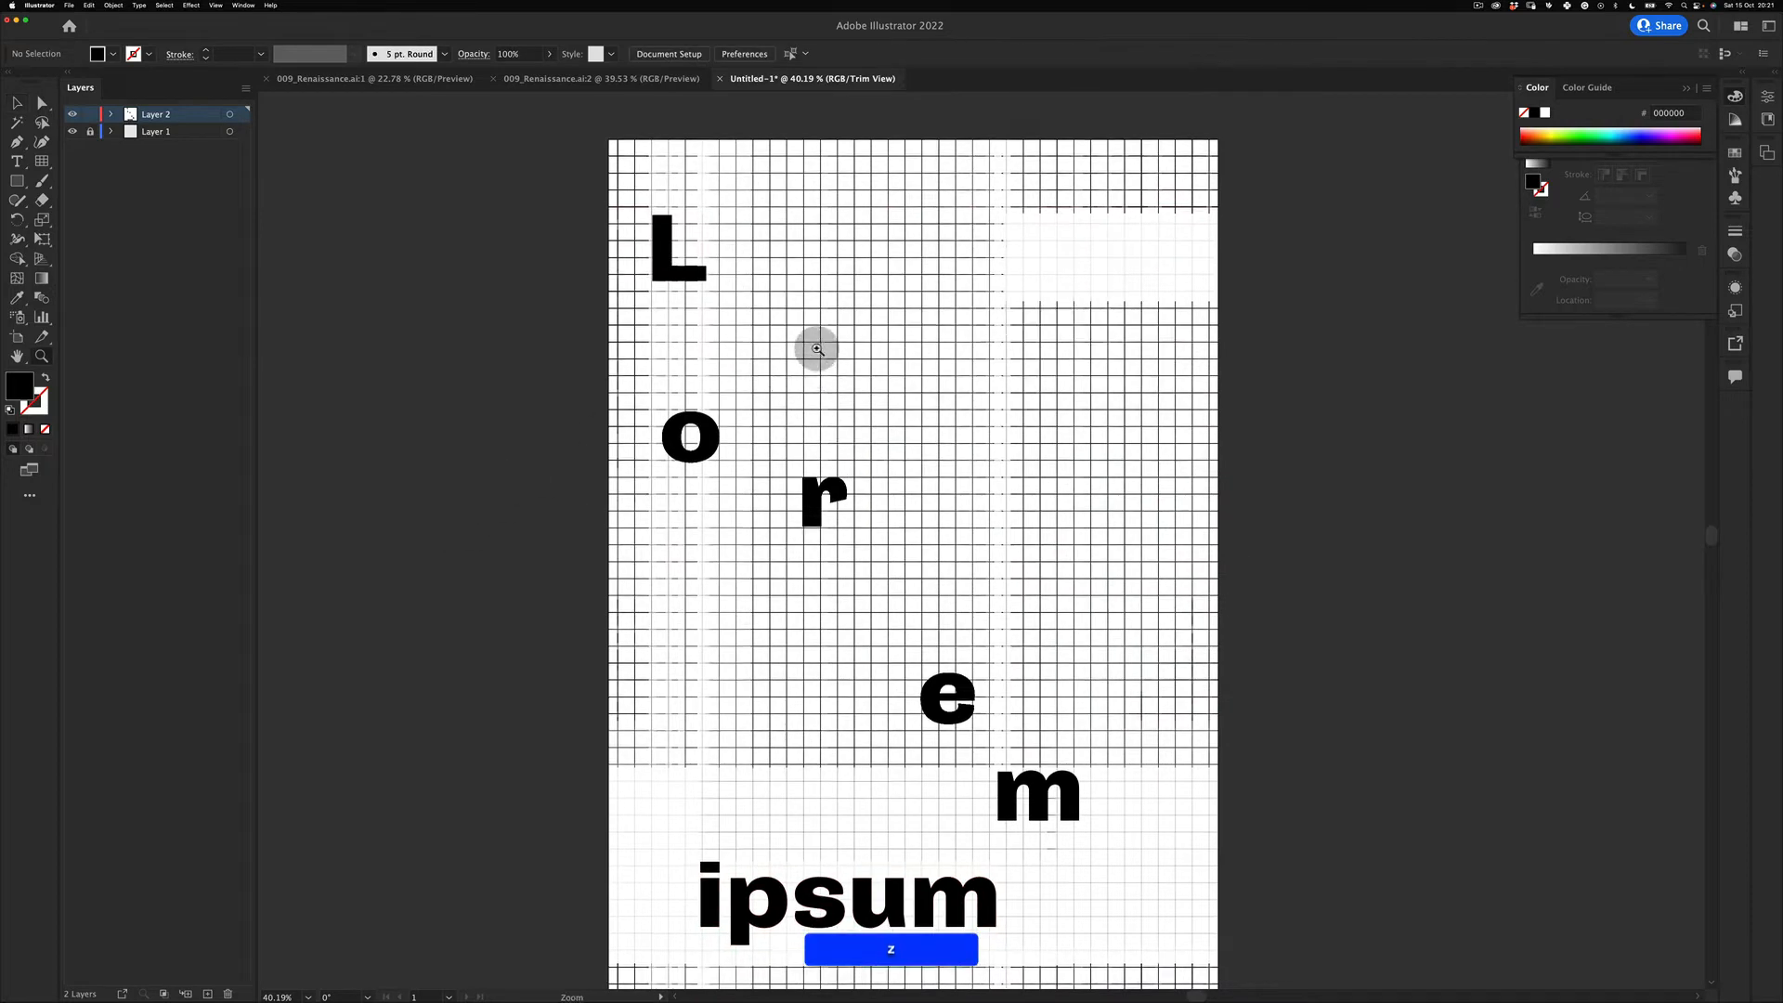
Step: Rotate the L by -90°, enlarge it to almost half the artboard's width and place it in the upper-left corner
scroll(799, 335, "up", 1)
left_click(678, 260)
key("e")
left_click_drag(756, 296, 625, 342)
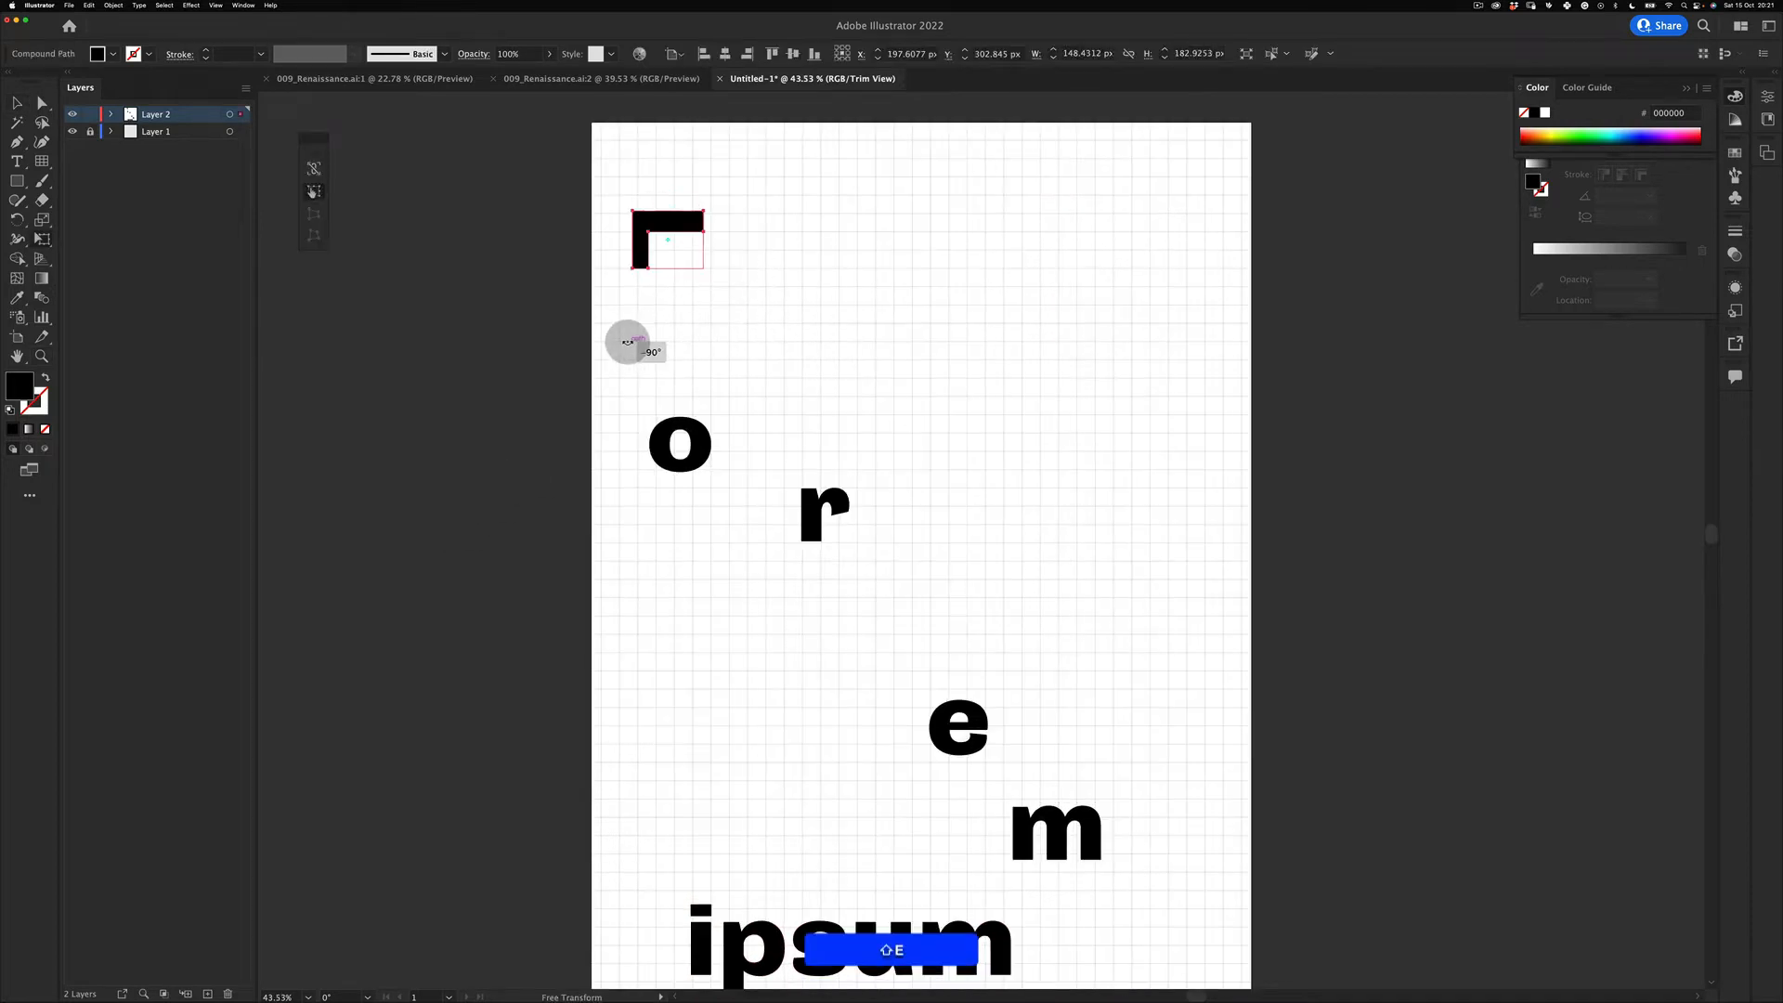
left_click_drag(677, 233, 948, 346)
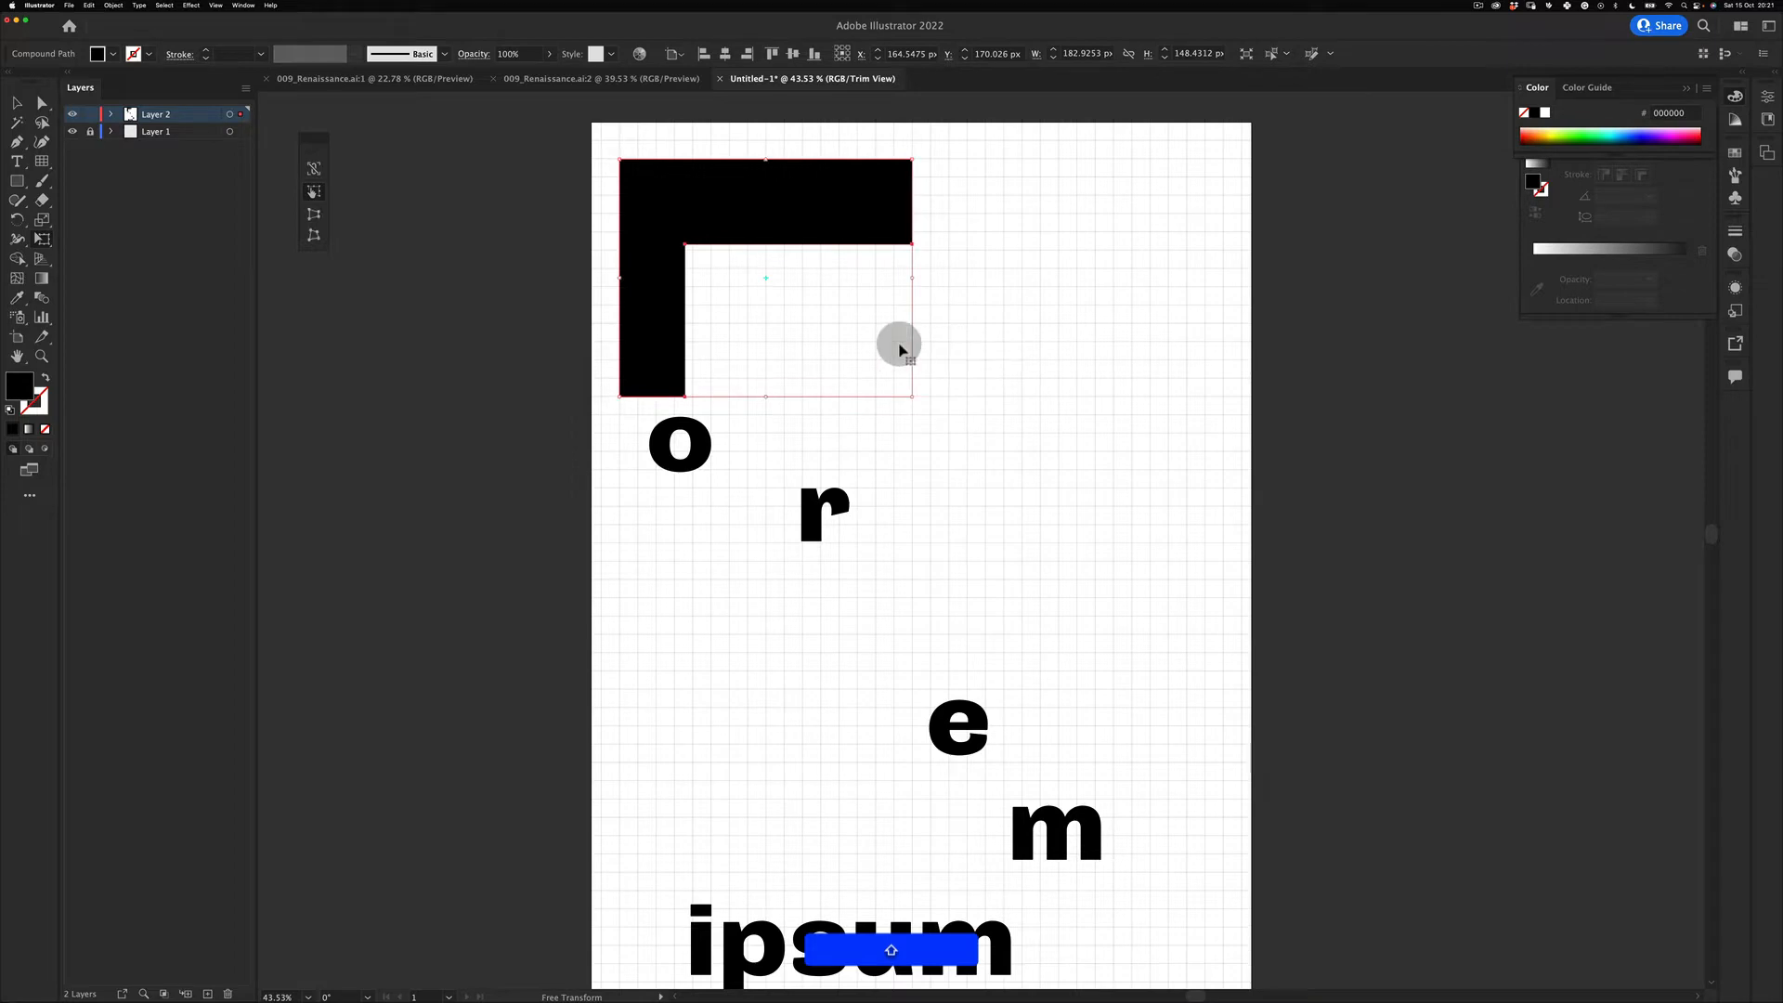
key("shift+v")
left_click(489, 454)
Step: Move the o into the open area inside the L and rotate it by 90°
left_click_drag(706, 425, 813, 303)
key("shift+e")
left_click_drag(816, 383, 734, 395)
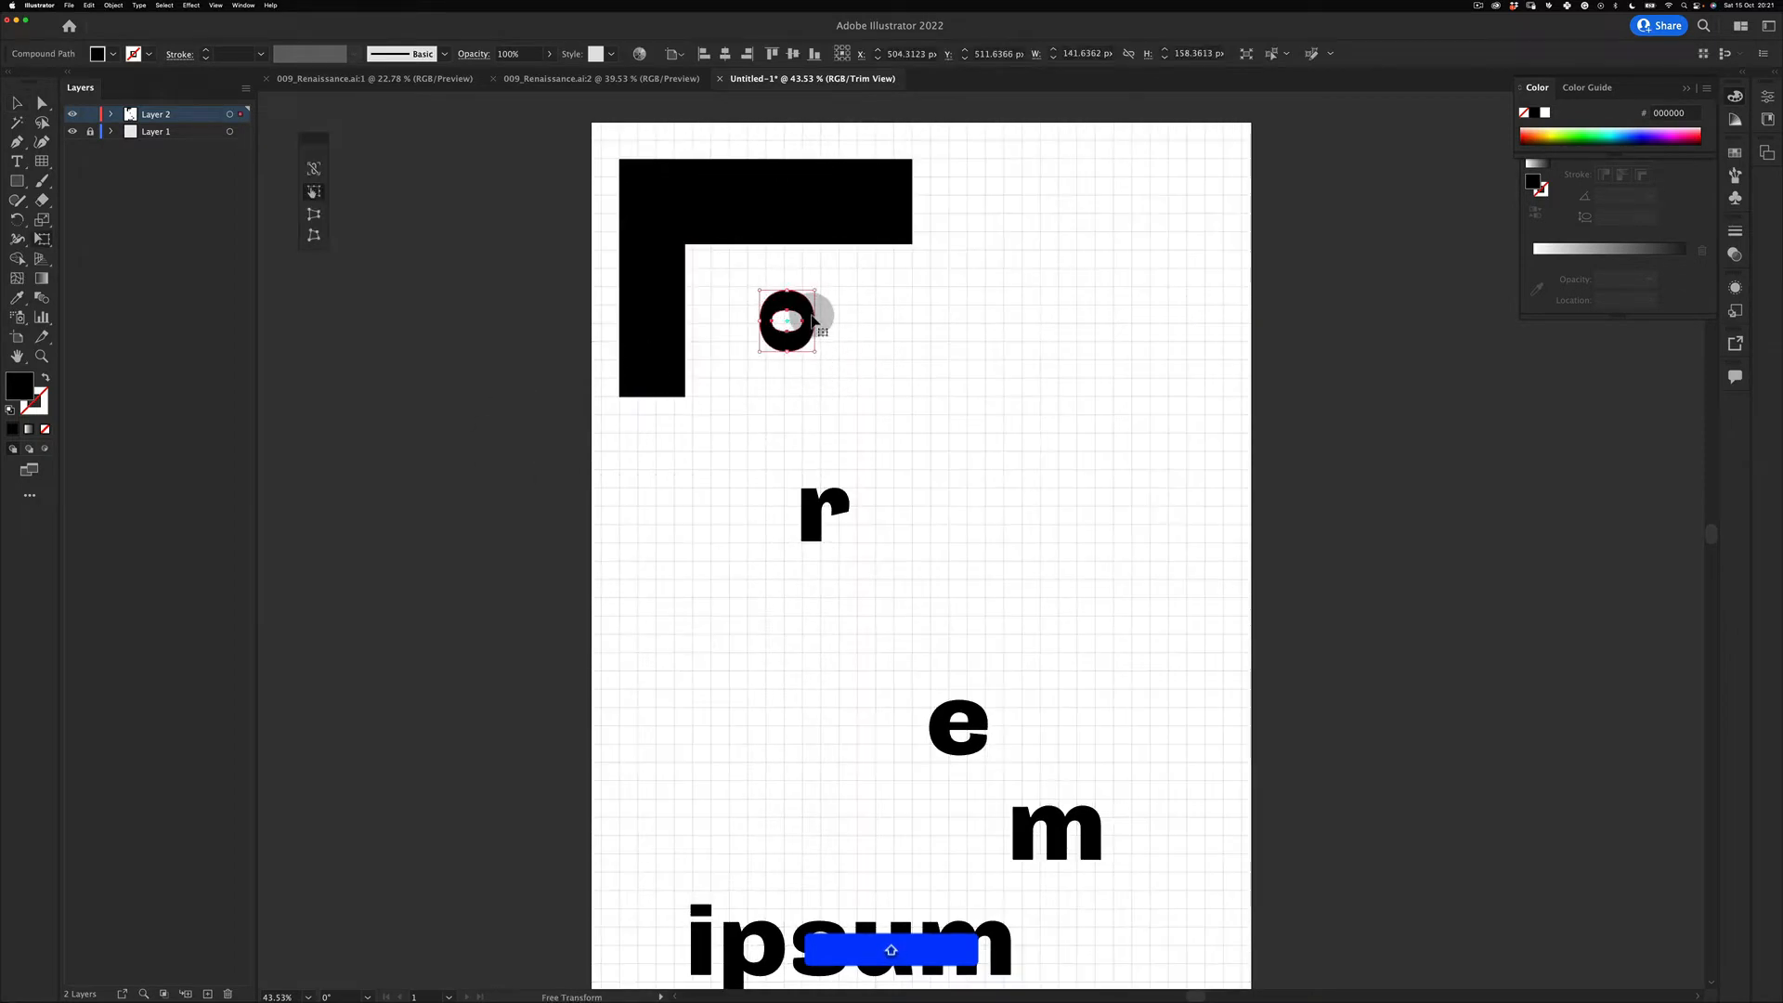
left_click_drag(814, 323, 770, 305)
Step: Shift the L's corner anchor points so both of its arms are exactly four grid squares thick
key("z")
left_click_drag(693, 254, 841, 390)
key("space")
key("a")
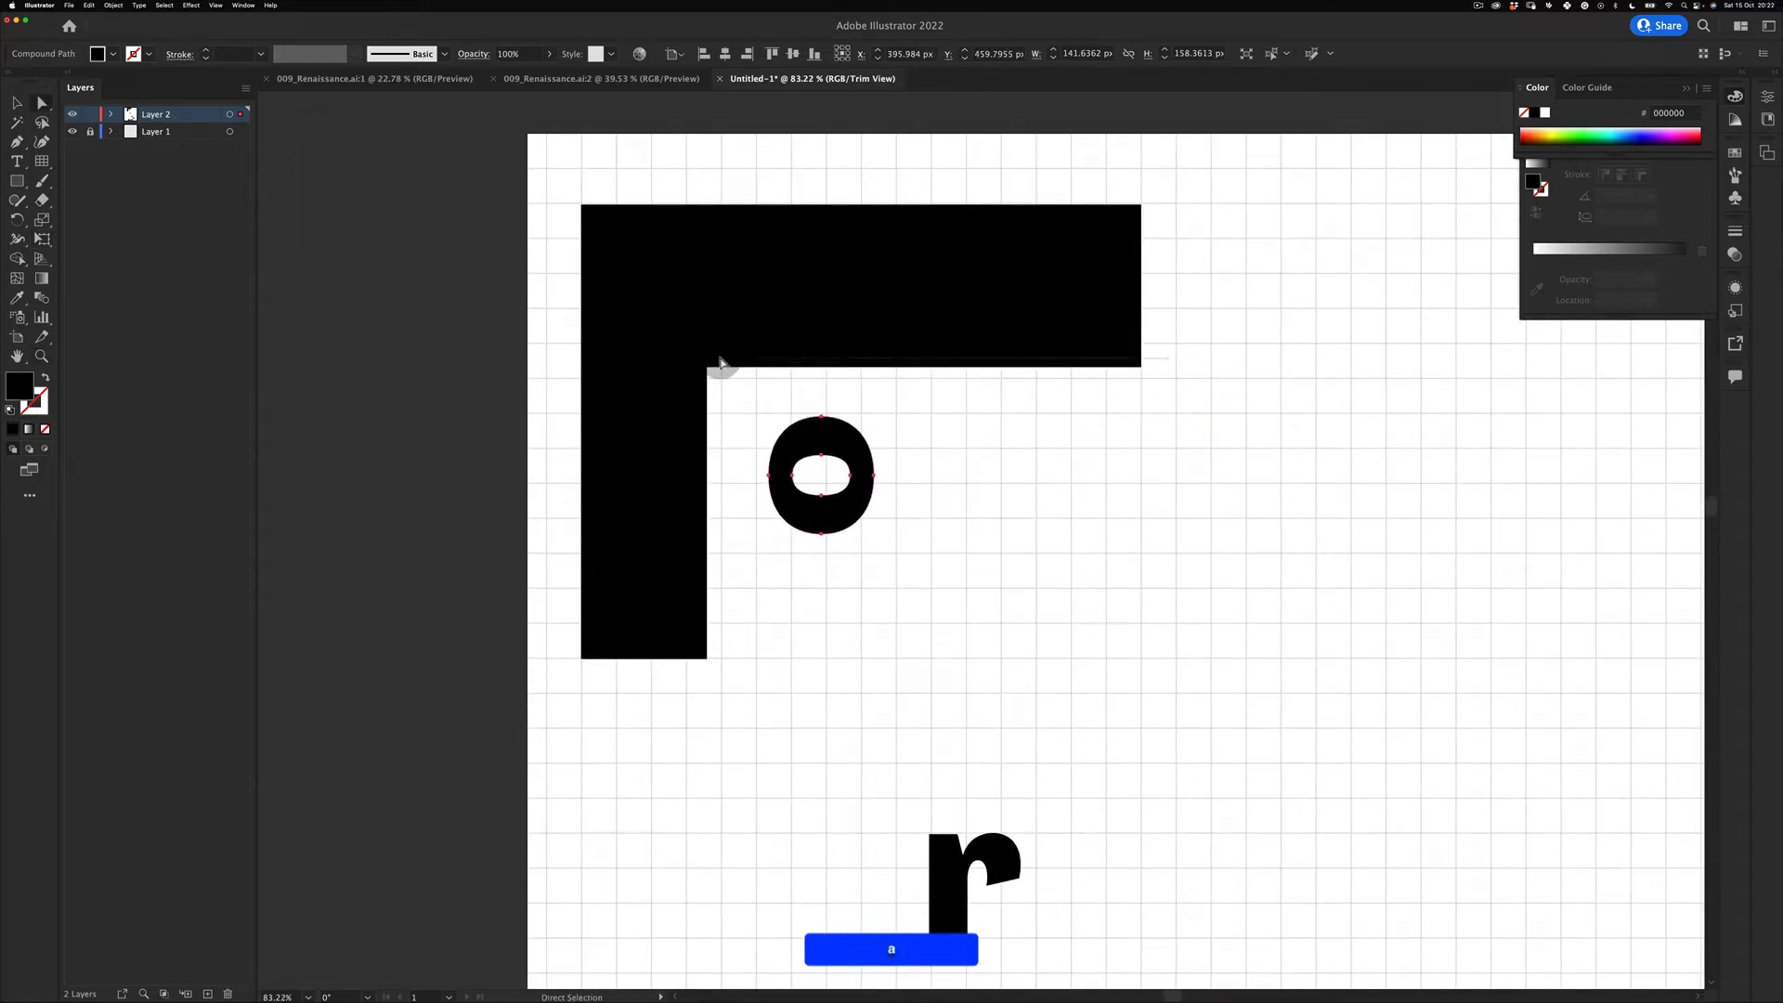
left_click(711, 373)
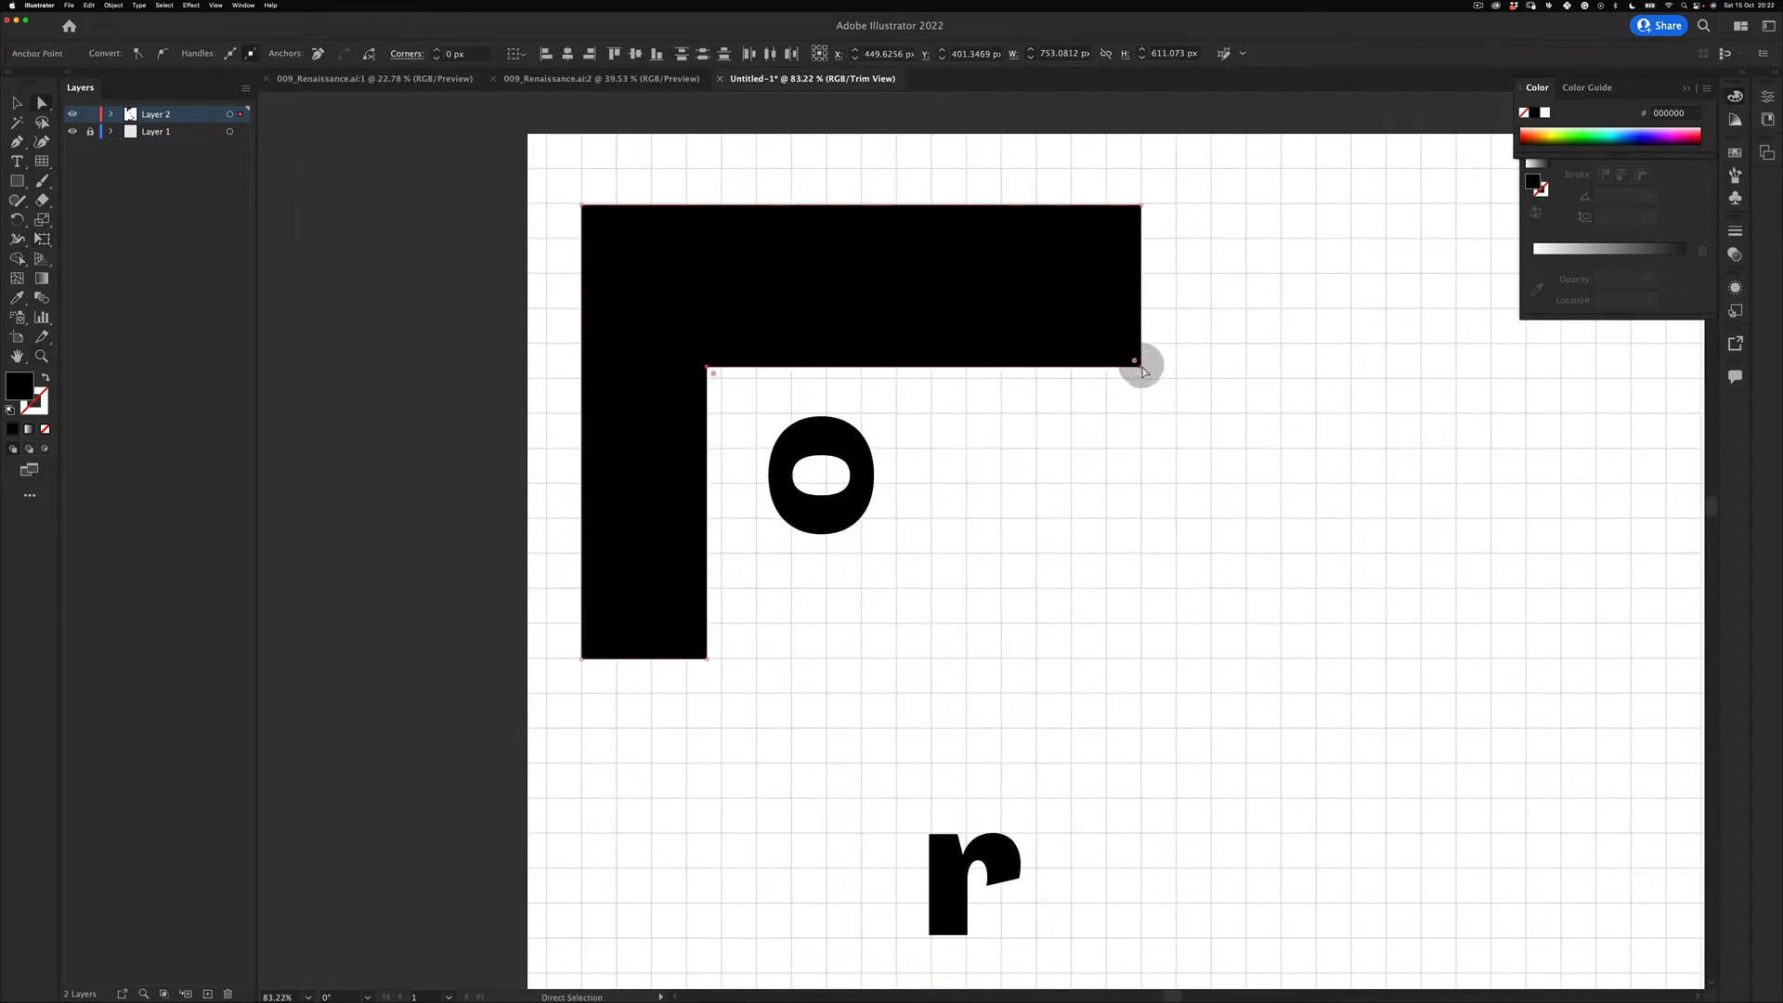
left_click_drag(1142, 369, 1144, 347)
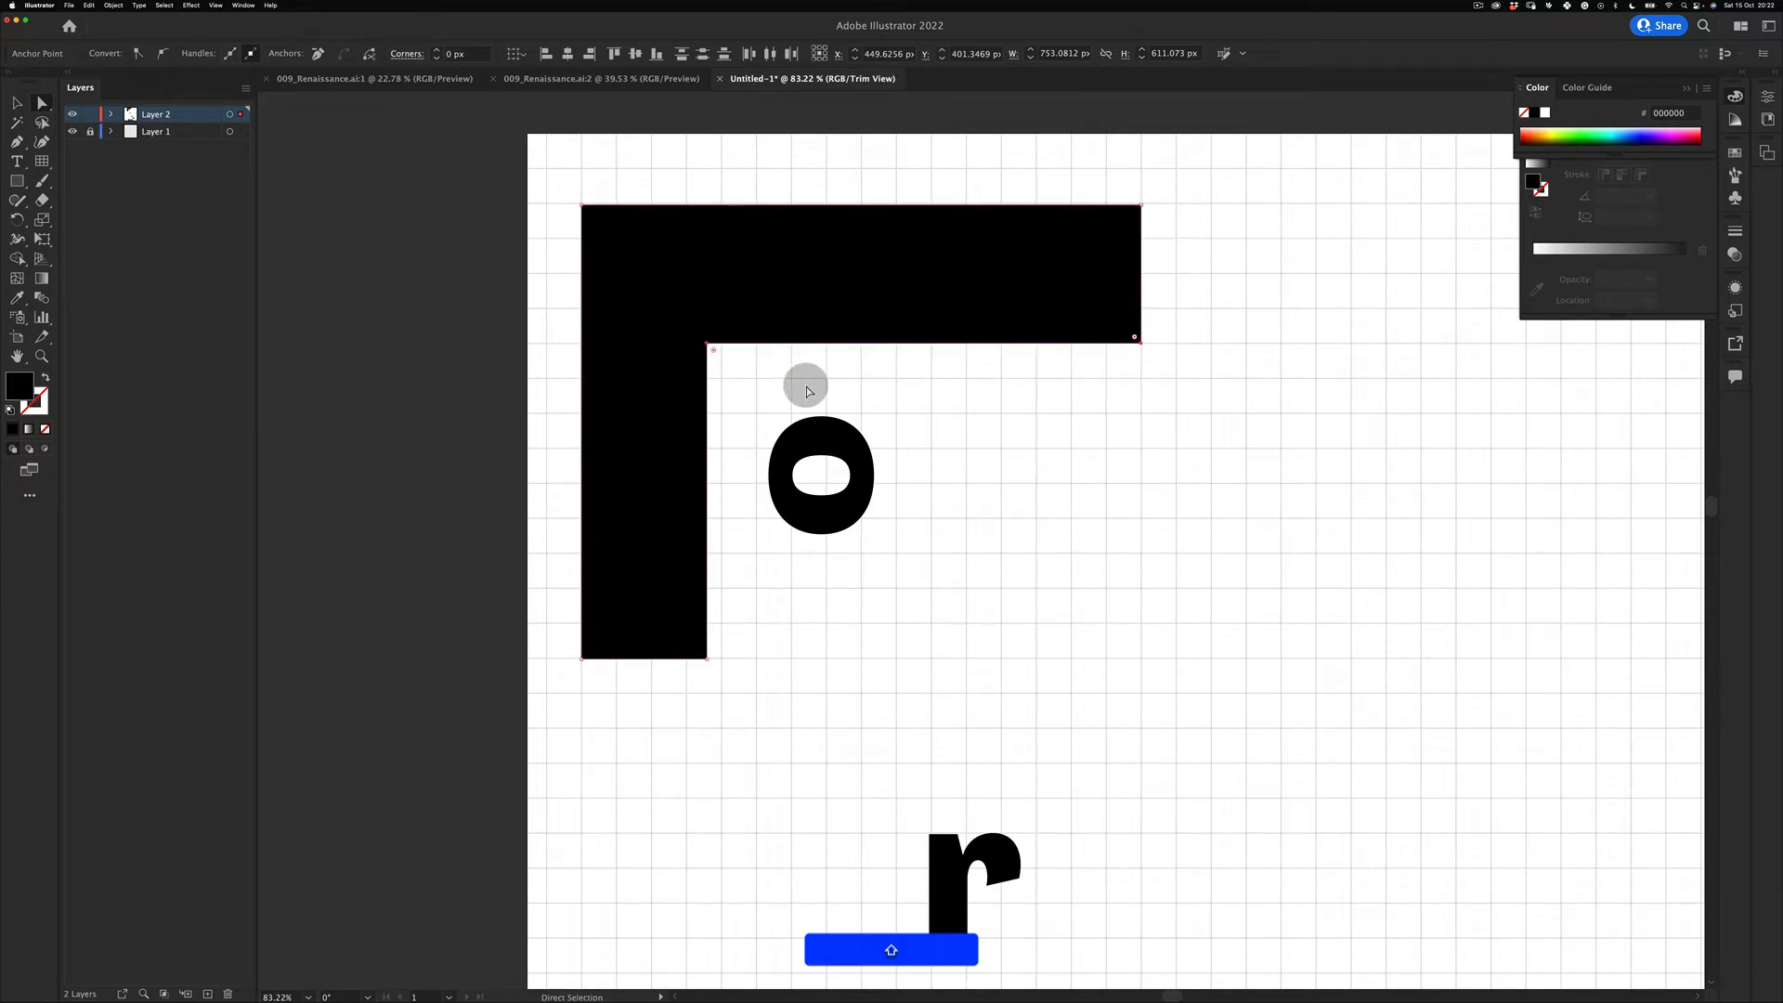
left_click_drag(699, 677, 709, 345)
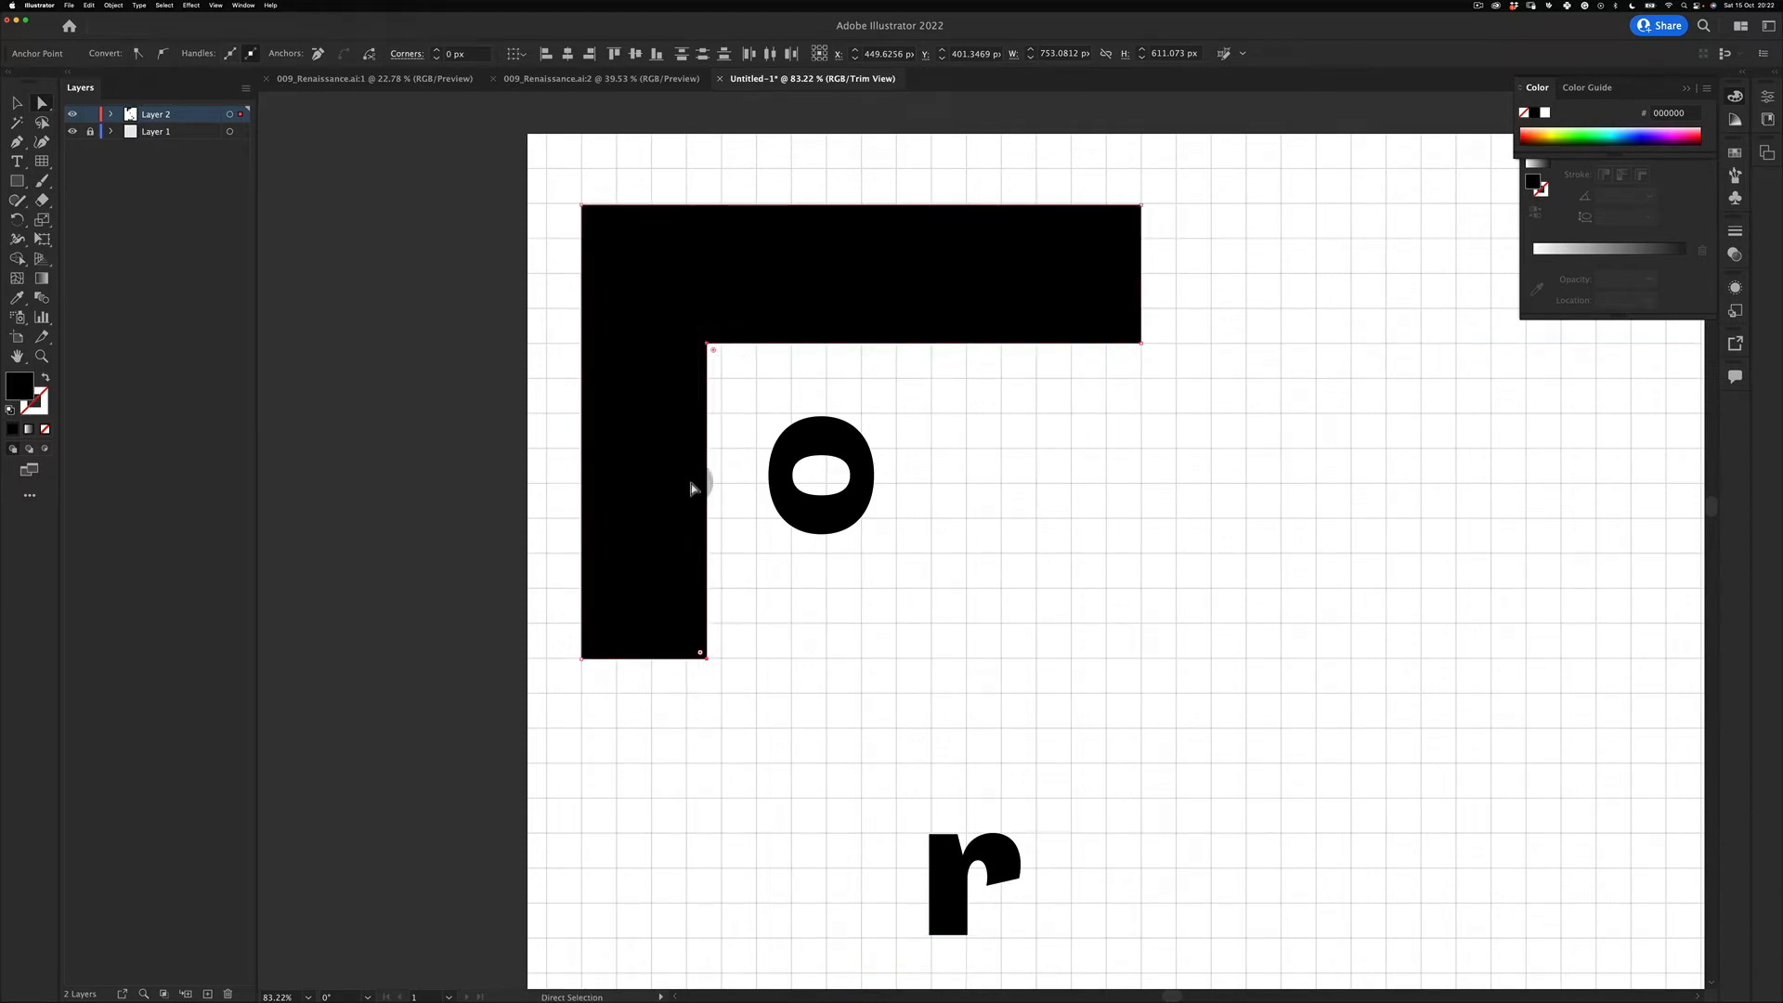
mouse_move(706, 659)
left_mouse_down()
mouse_move(728, 334)
mouse_move(690, 663)
mouse_move(722, 657)
left_mouse_up()
key("super+z")
key("a")
Step: Stretch the o to about 518 x 381 px, one grid square away from both arms of the L, and deselect it
key("v")
left_click_drag(819, 531, 726, 594)
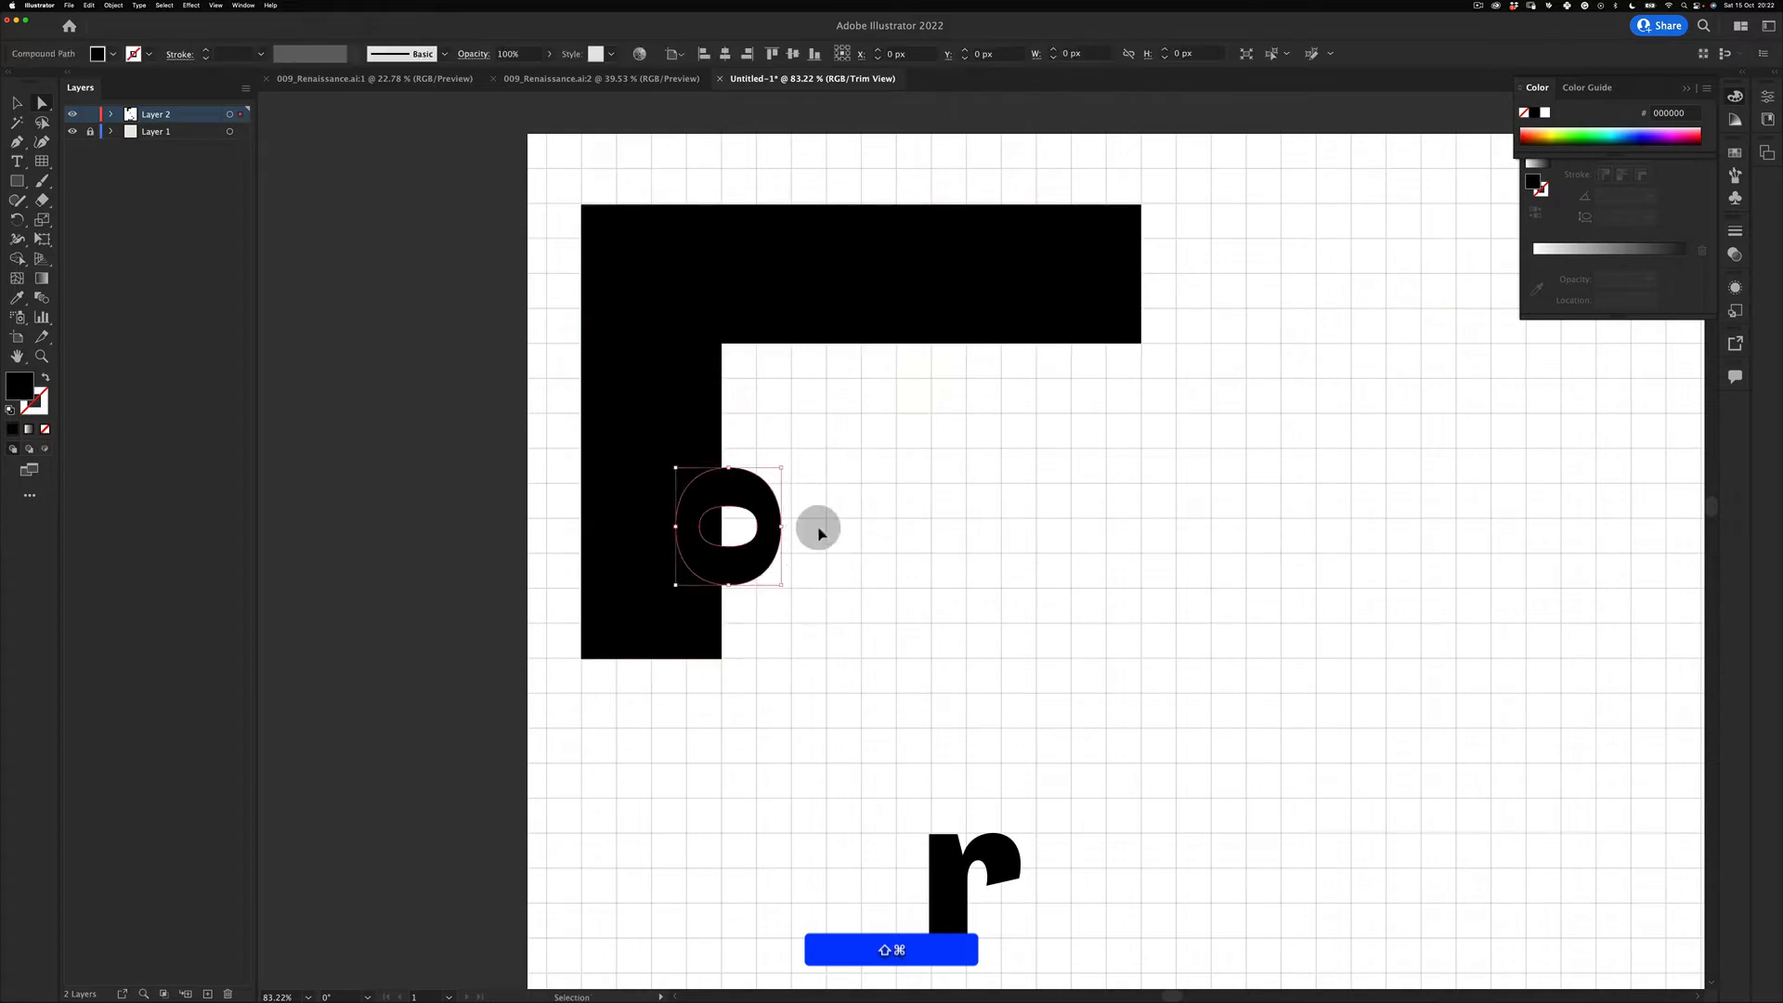
key("super+z")
left_click_drag(894, 471, 768, 518)
left_click_drag(867, 434, 995, 598)
key("v")
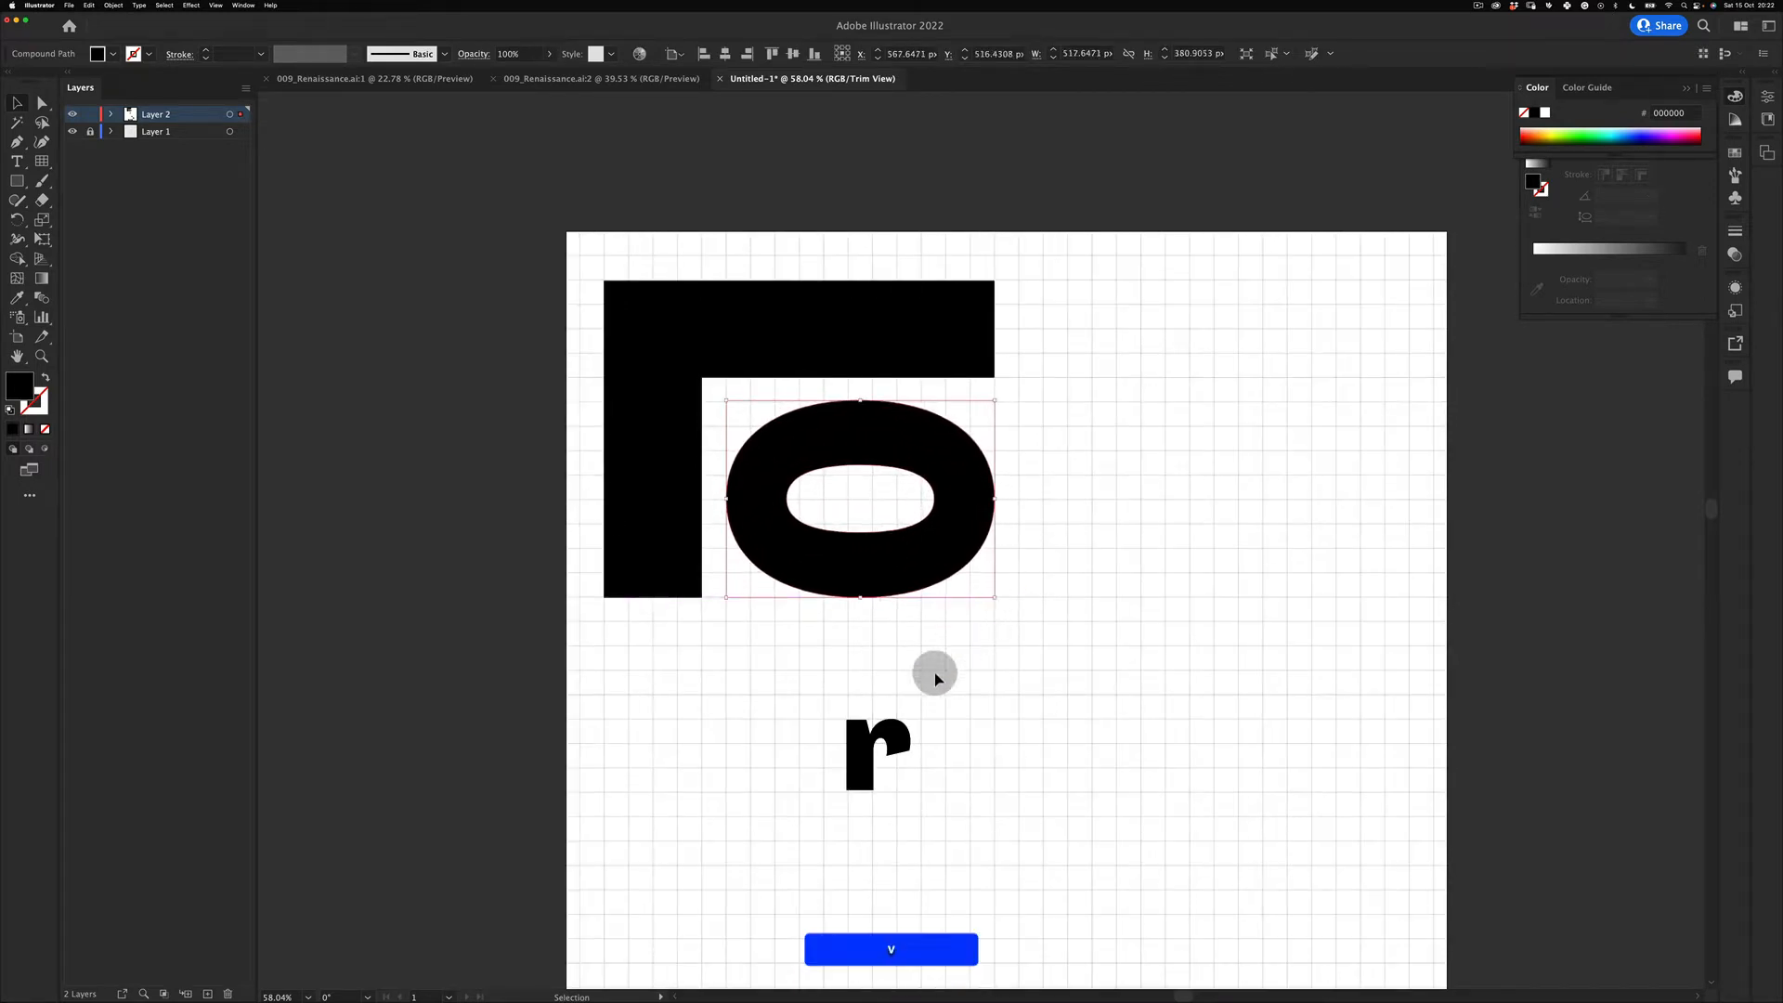
left_click(938, 677)
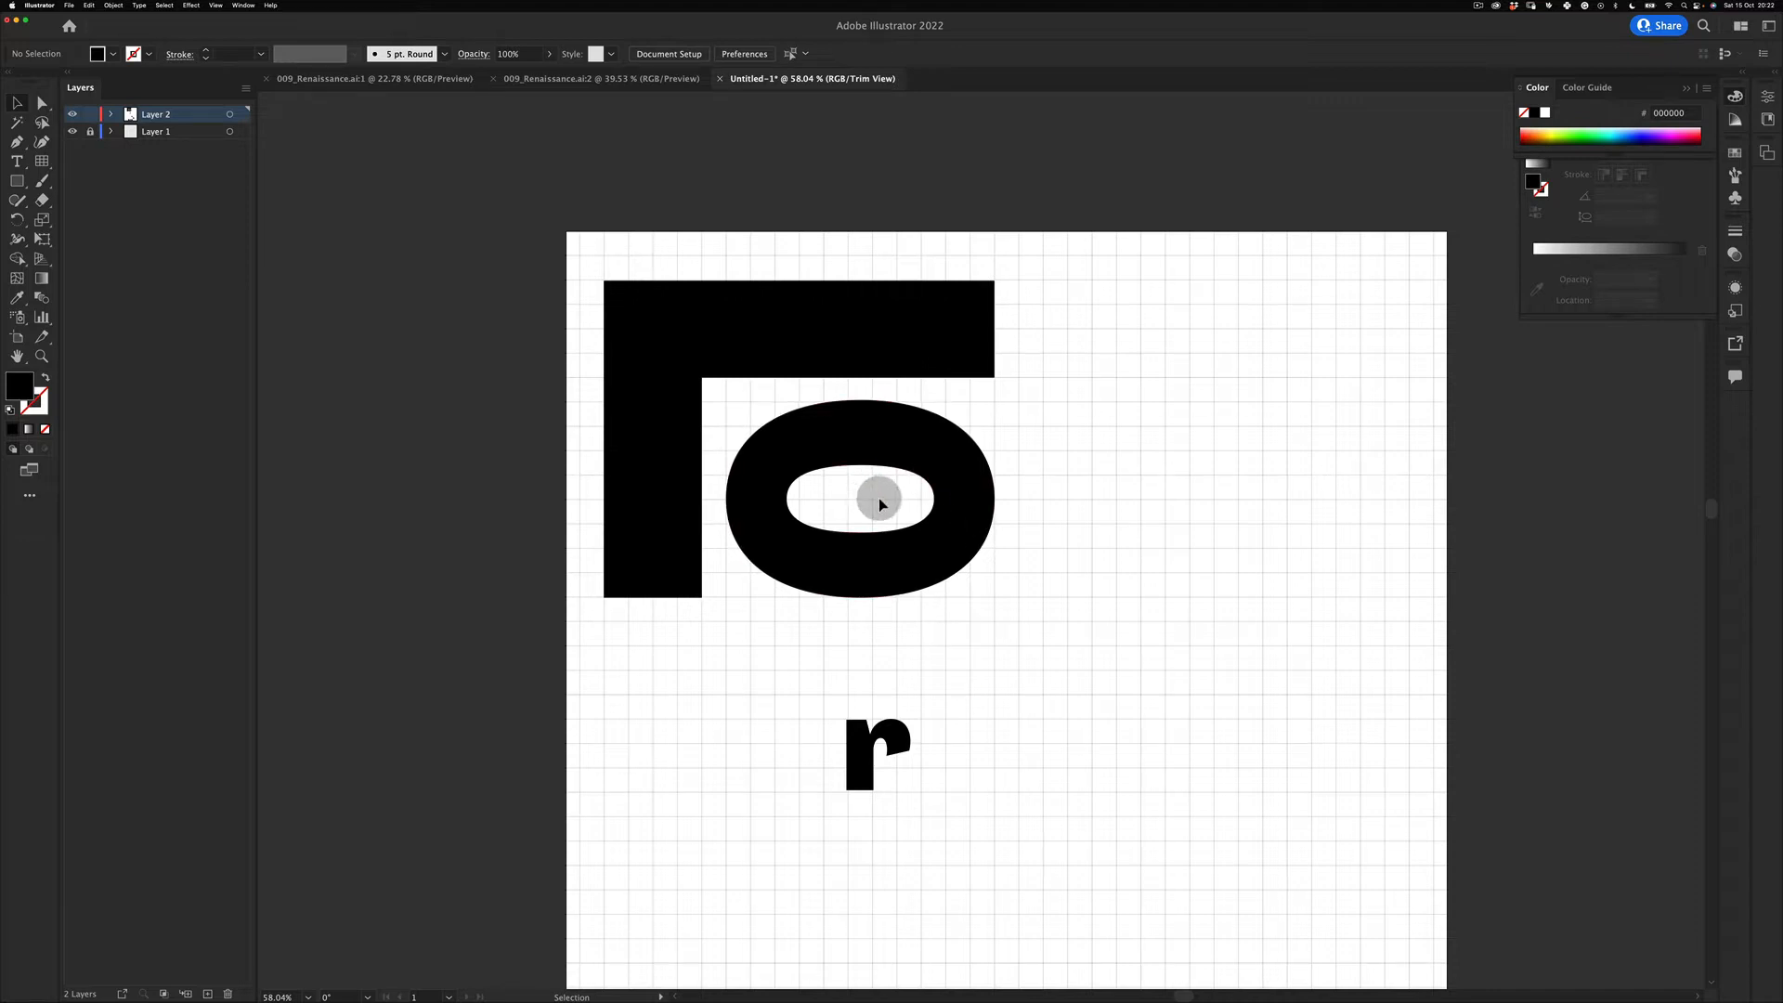
Step: Move the r beside the end of the L's horizontal arm, one grid square away and level with its top edge
left_click_drag(828, 575, 788, 612)
key("z")
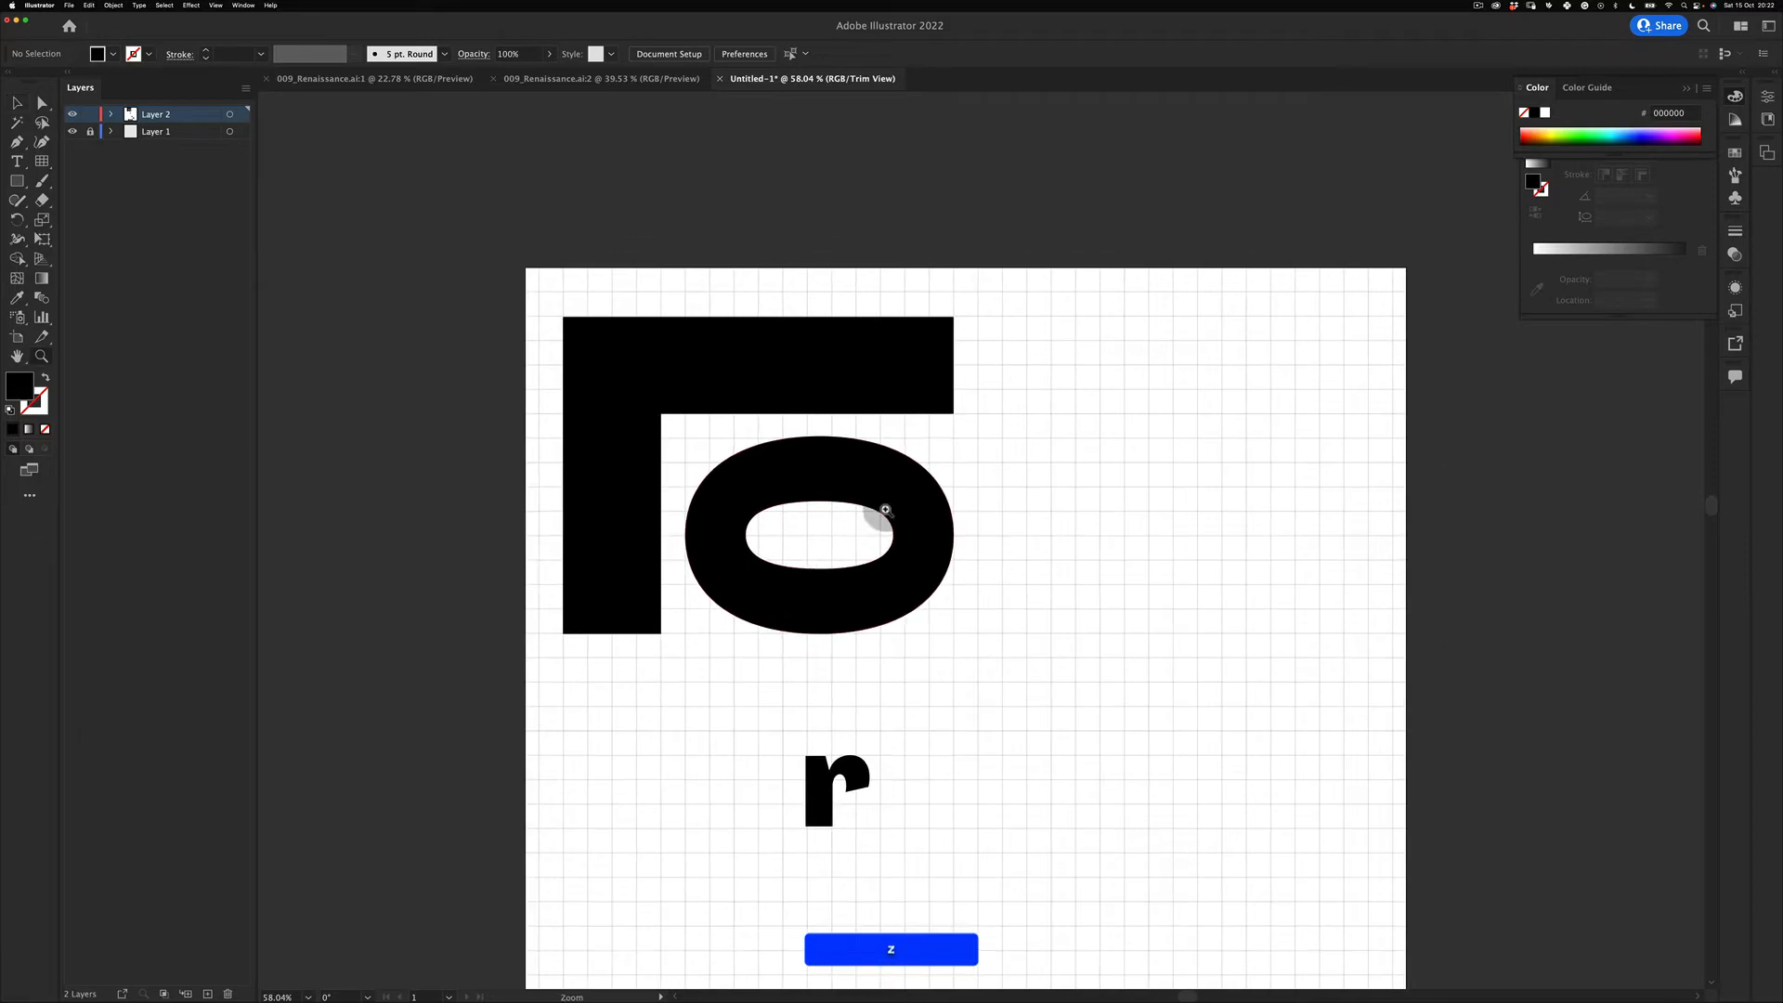
left_click_drag(853, 514, 809, 537)
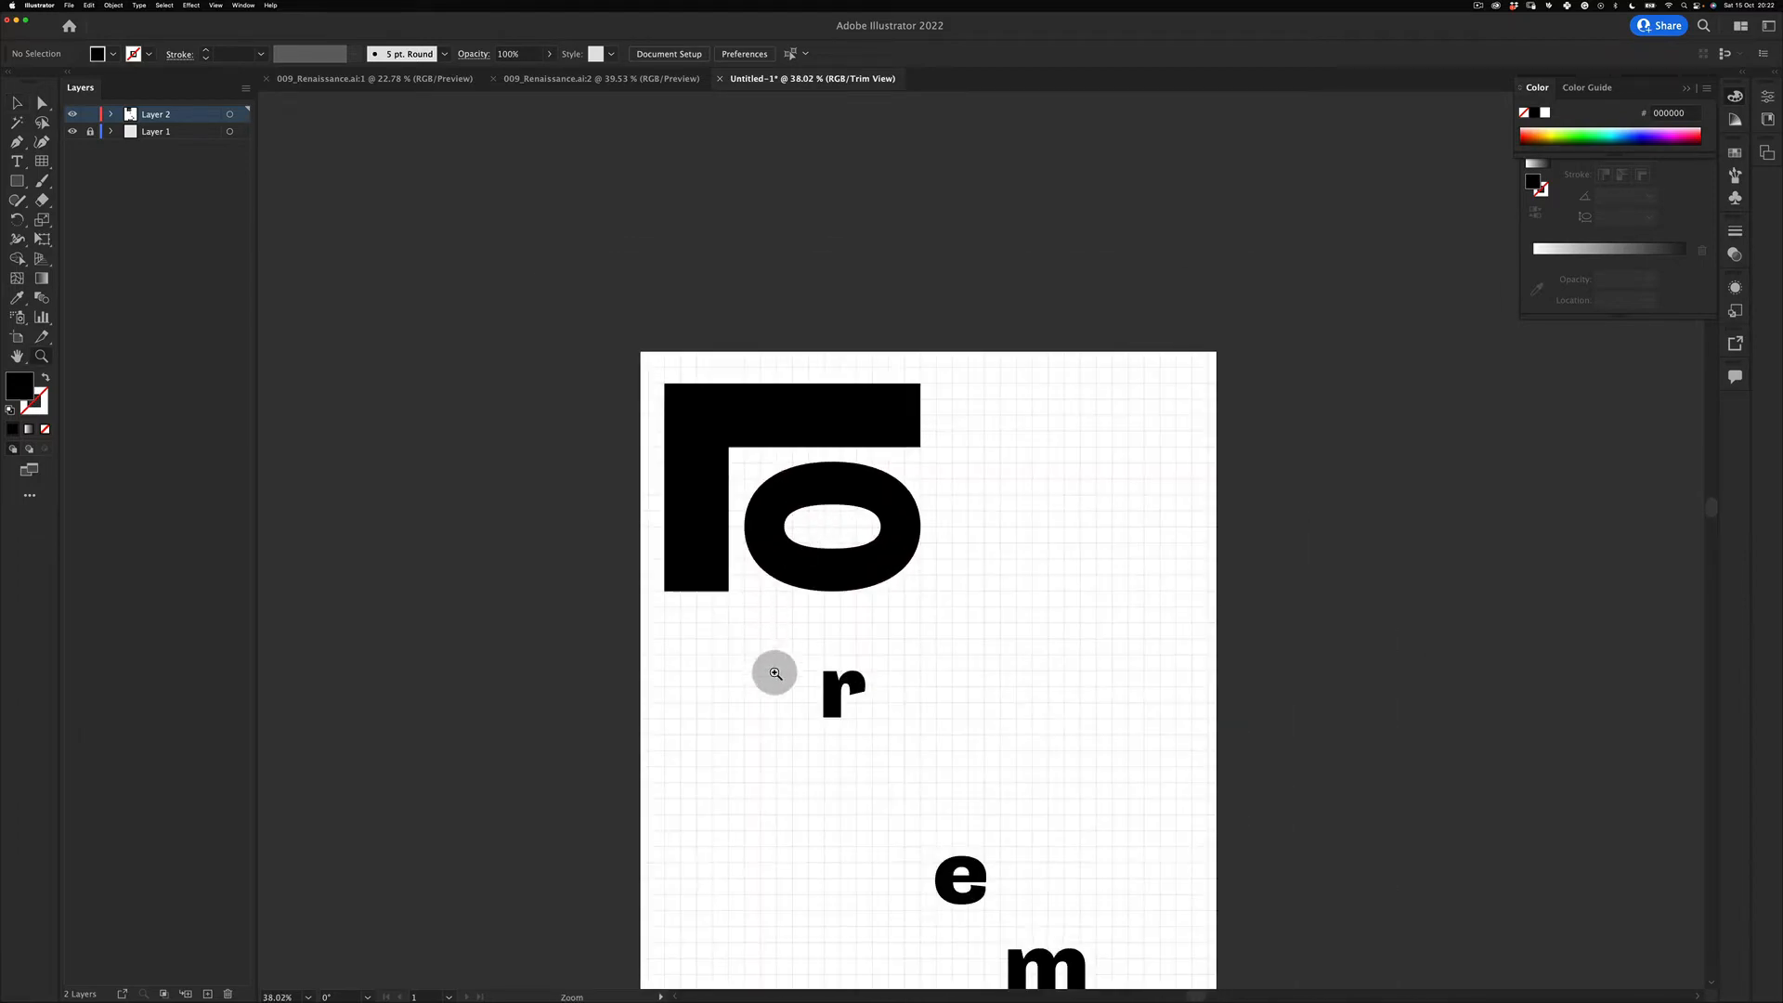
key("v")
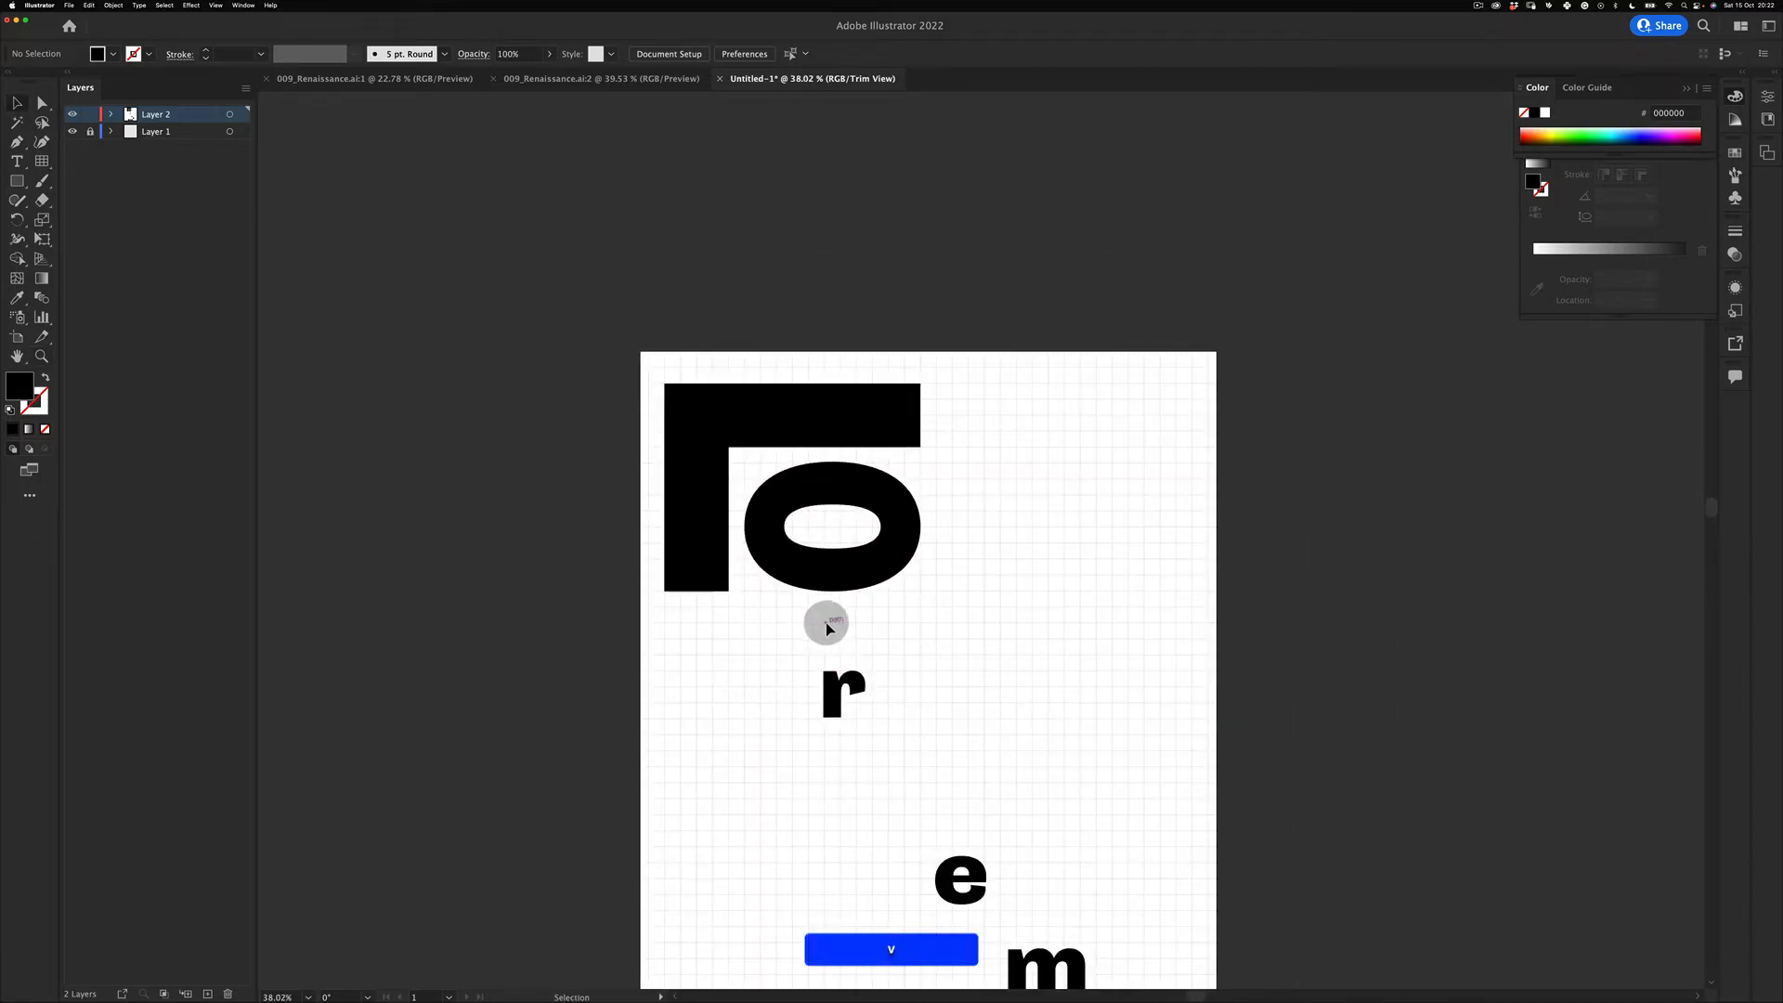
left_click_drag(830, 631, 867, 597)
key("v")
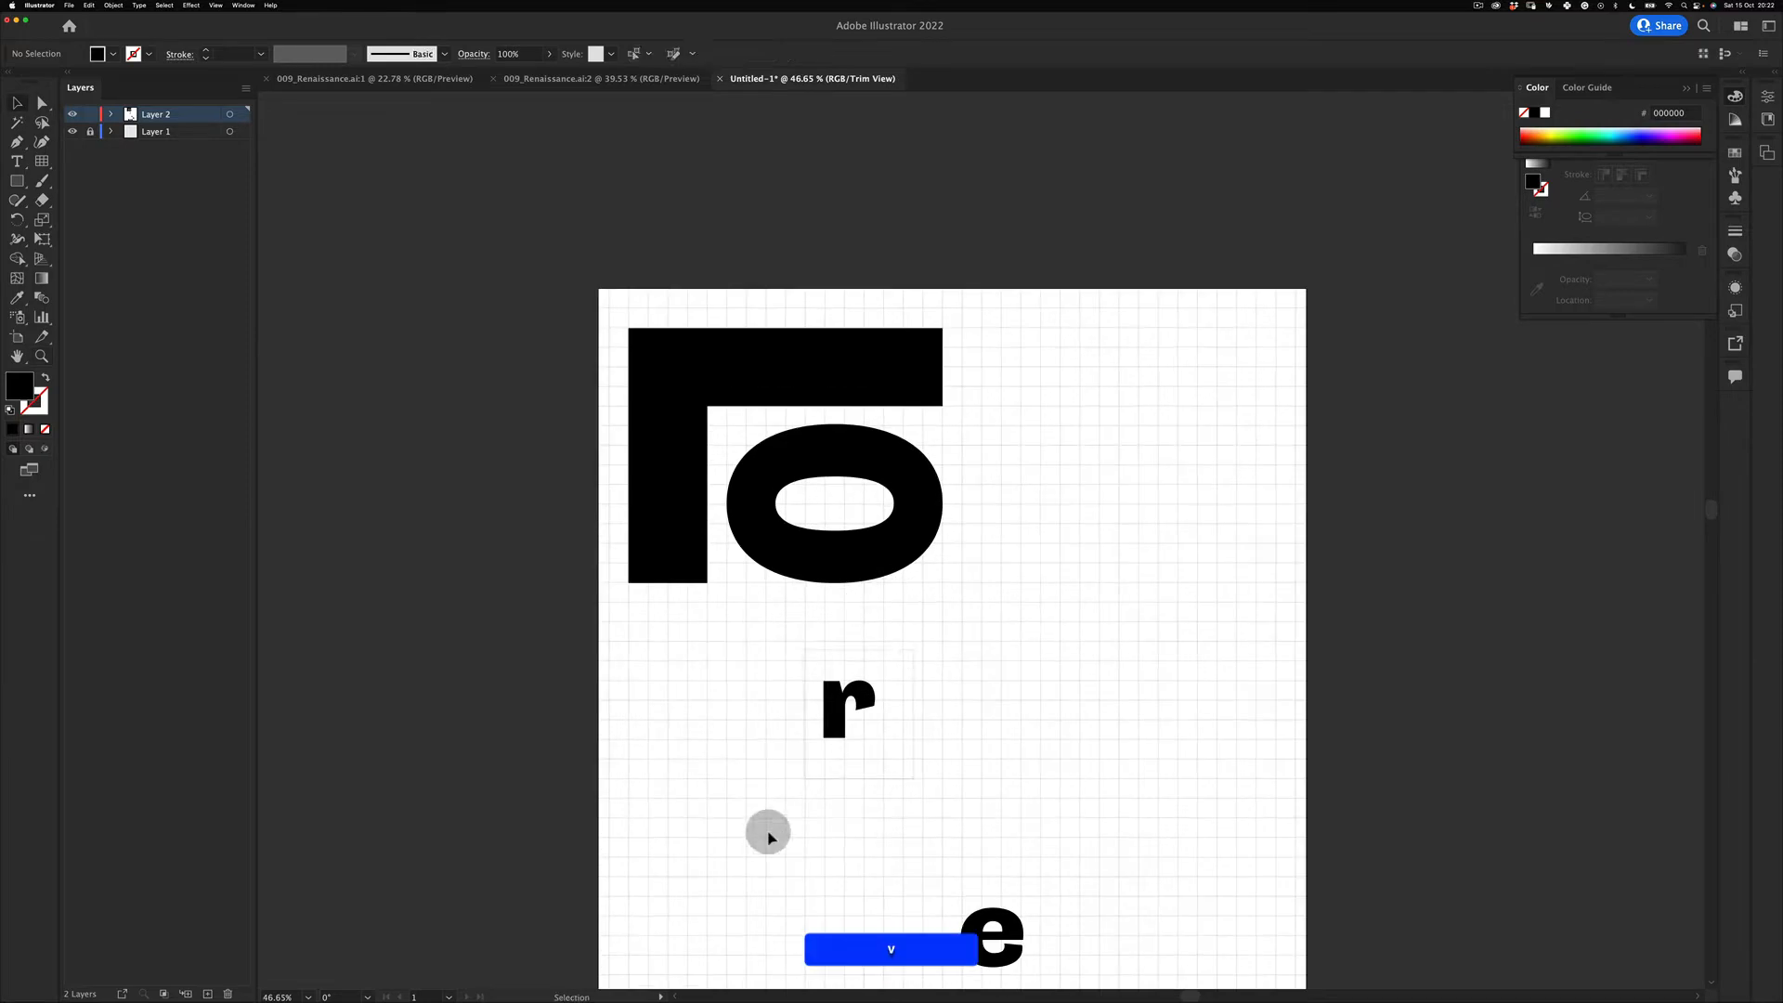
left_click(834, 717)
left_click_drag(834, 717, 1065, 329)
key("z")
key("space")
left_click_drag(997, 436, 899, 525)
key("z")
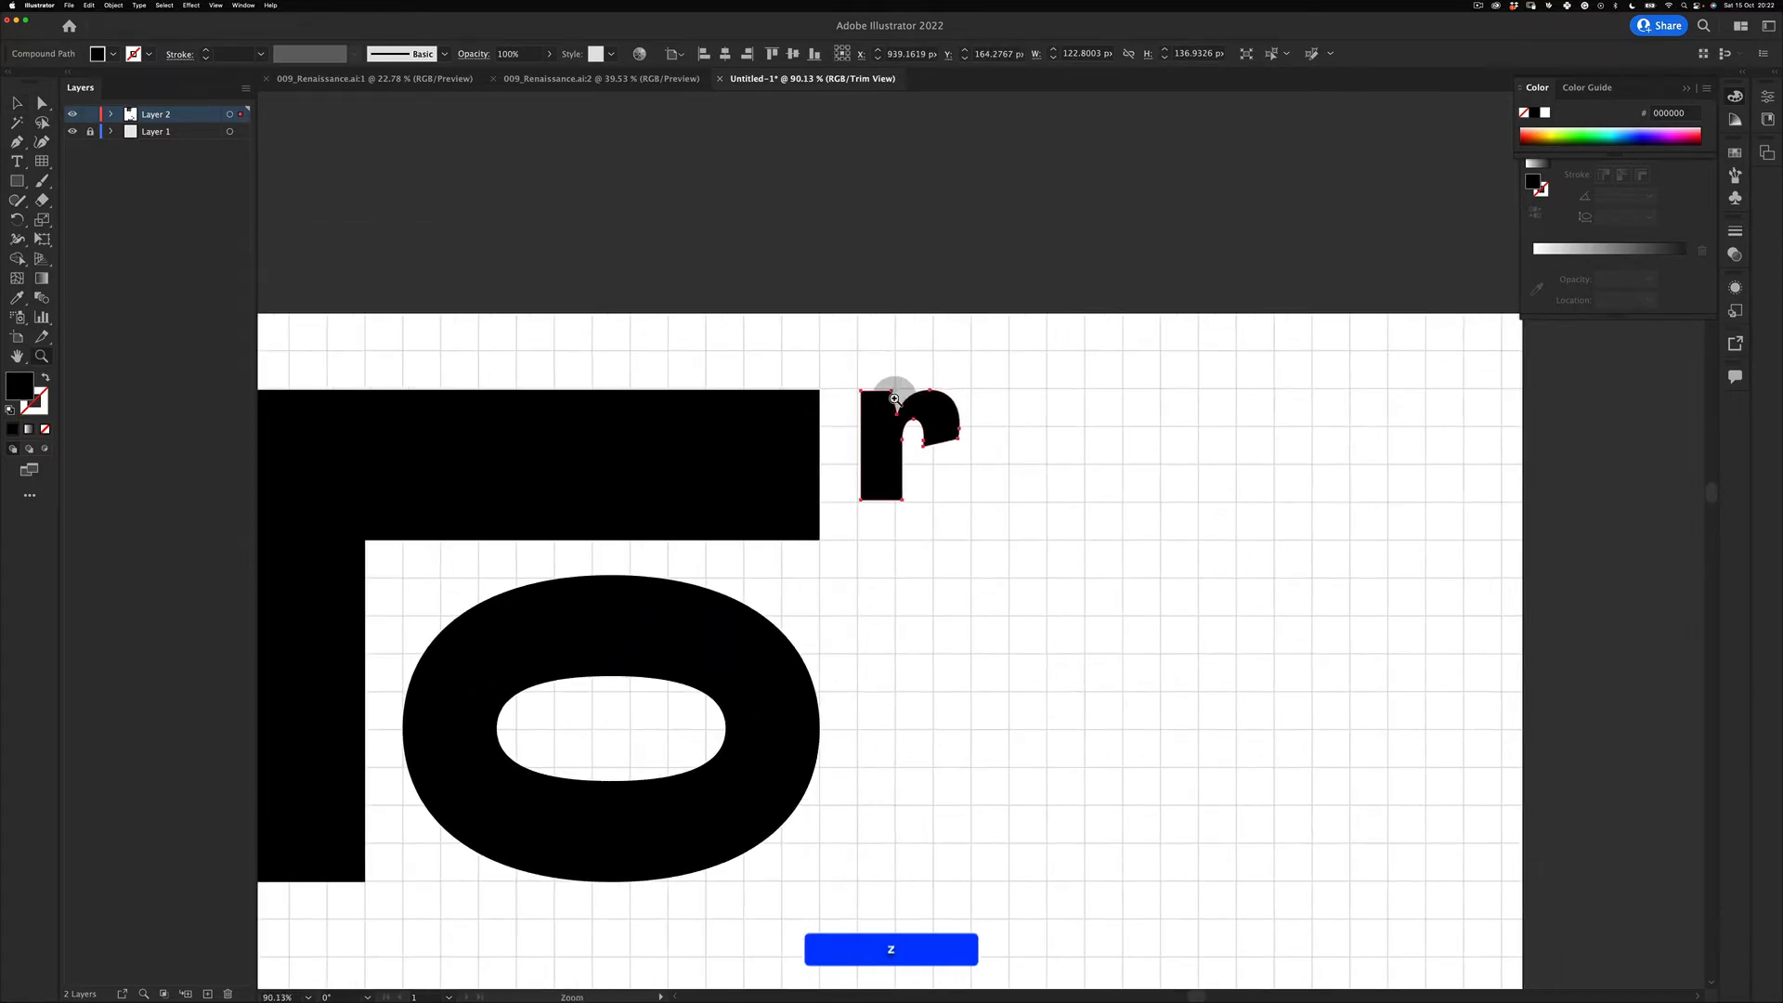
left_click_drag(893, 397, 980, 399)
key("v")
left_click_drag(905, 472, 897, 464)
Step: Enlarge the r from its upper-left corner to about 380 x 424 px and deselect it
key("z")
left_click_drag(985, 499, 820, 605)
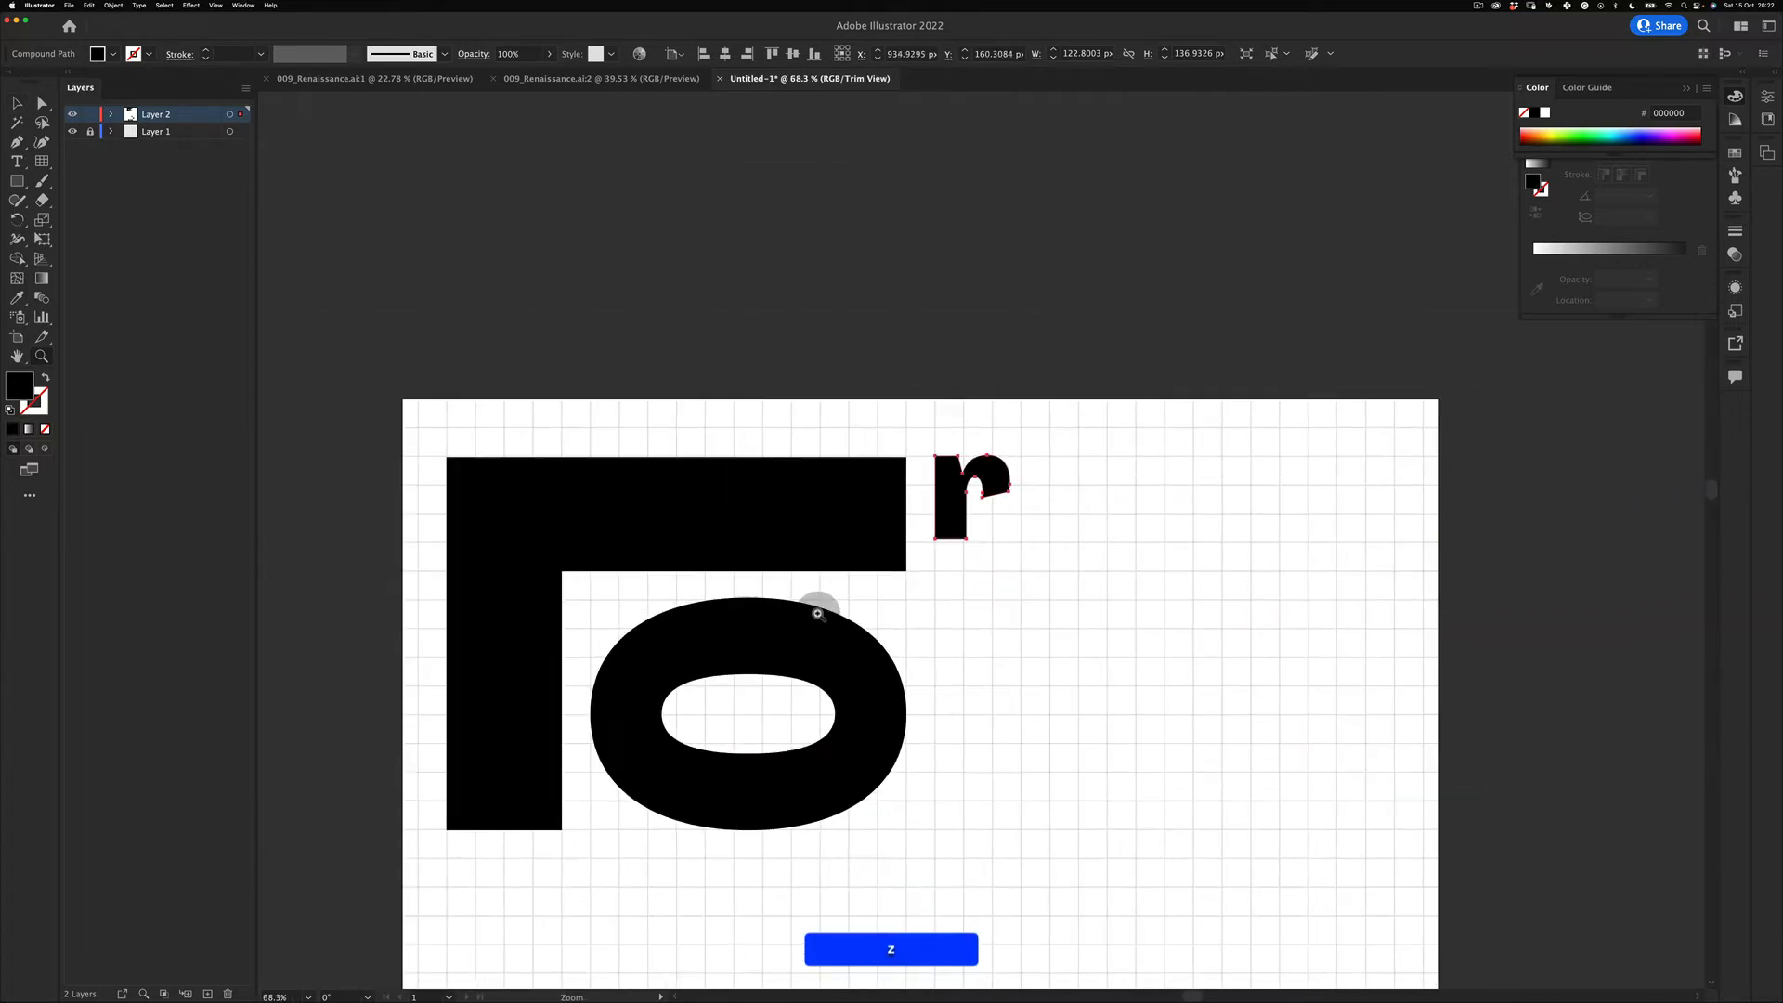
key("space")
left_click_drag(965, 603, 887, 573)
left_click_drag(947, 522, 1089, 684)
left_click(992, 696)
Step: Move the e under the arm of the r, beside its stem, and deselect it
key("z")
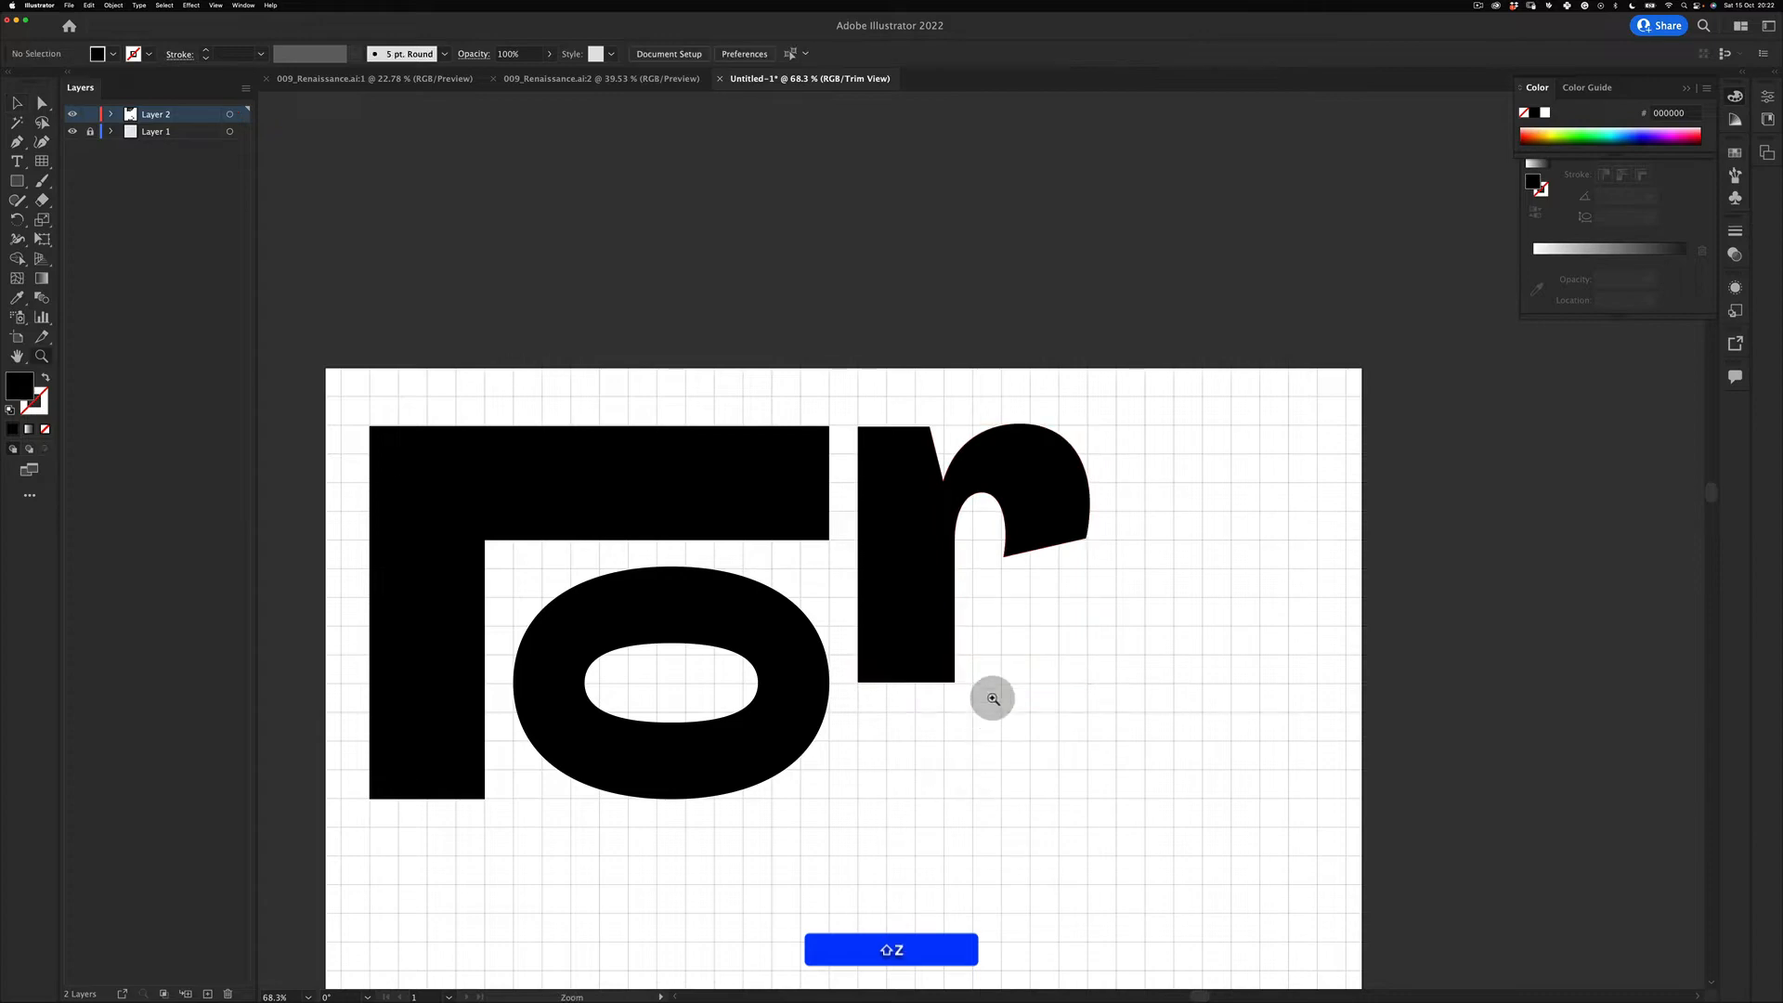
left_click_drag(880, 593, 818, 658)
key("space")
left_click_drag(880, 669, 911, 526)
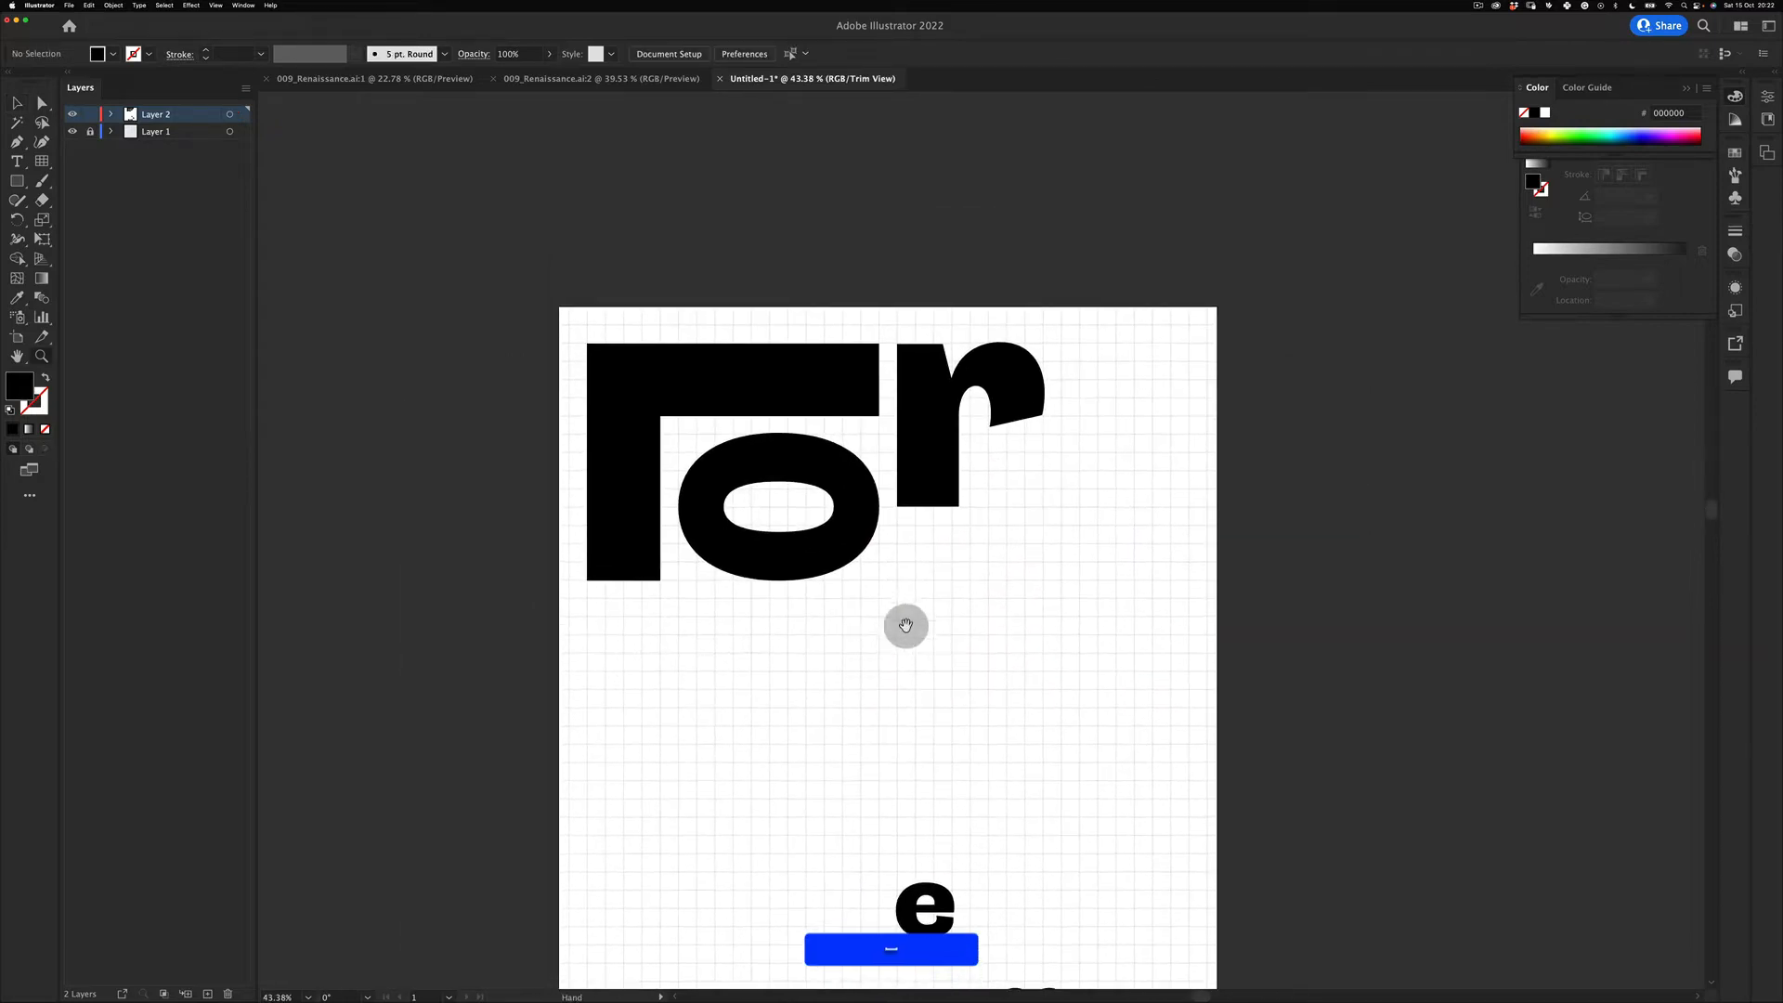
left_click_drag(948, 915, 1219, 353)
key("z")
key("v")
left_click(1237, 345)
Step: Draw a rectangle over the slanted end of the r's arm and cut both away with Shape Builder to leave a flat end
key("z")
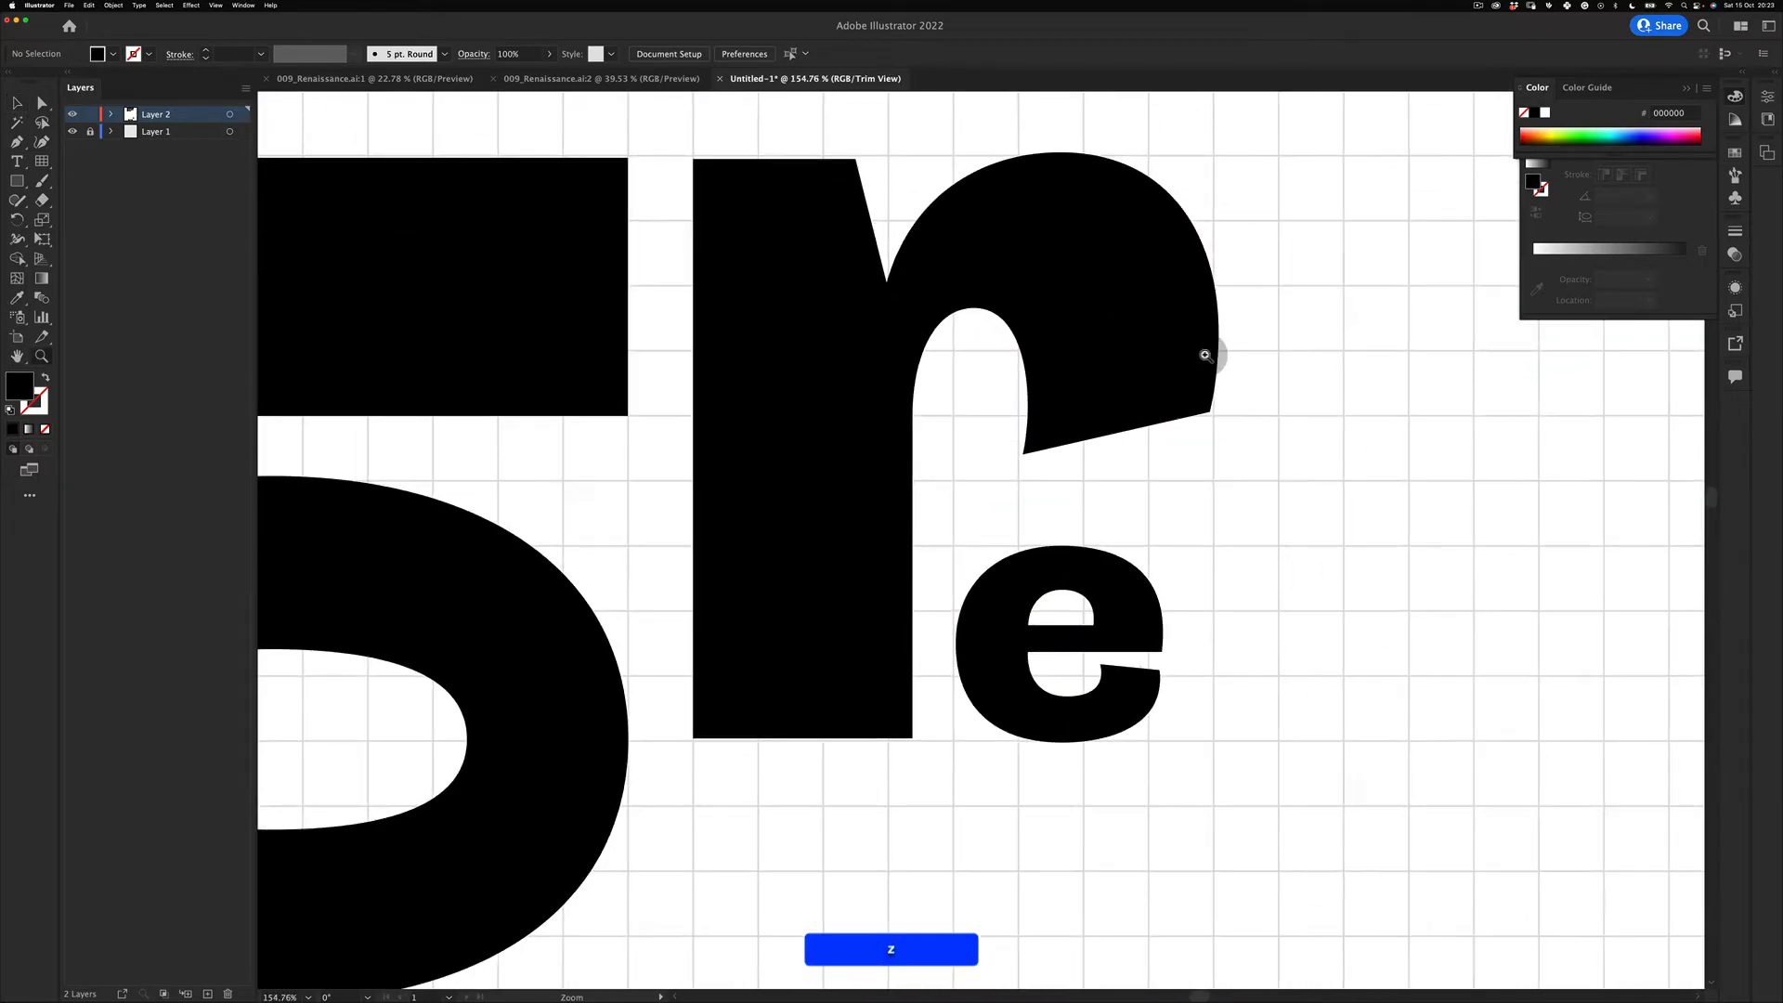
key("m")
left_click_drag(1210, 412, 1013, 481)
key("v")
left_click(1110, 369, "shift")
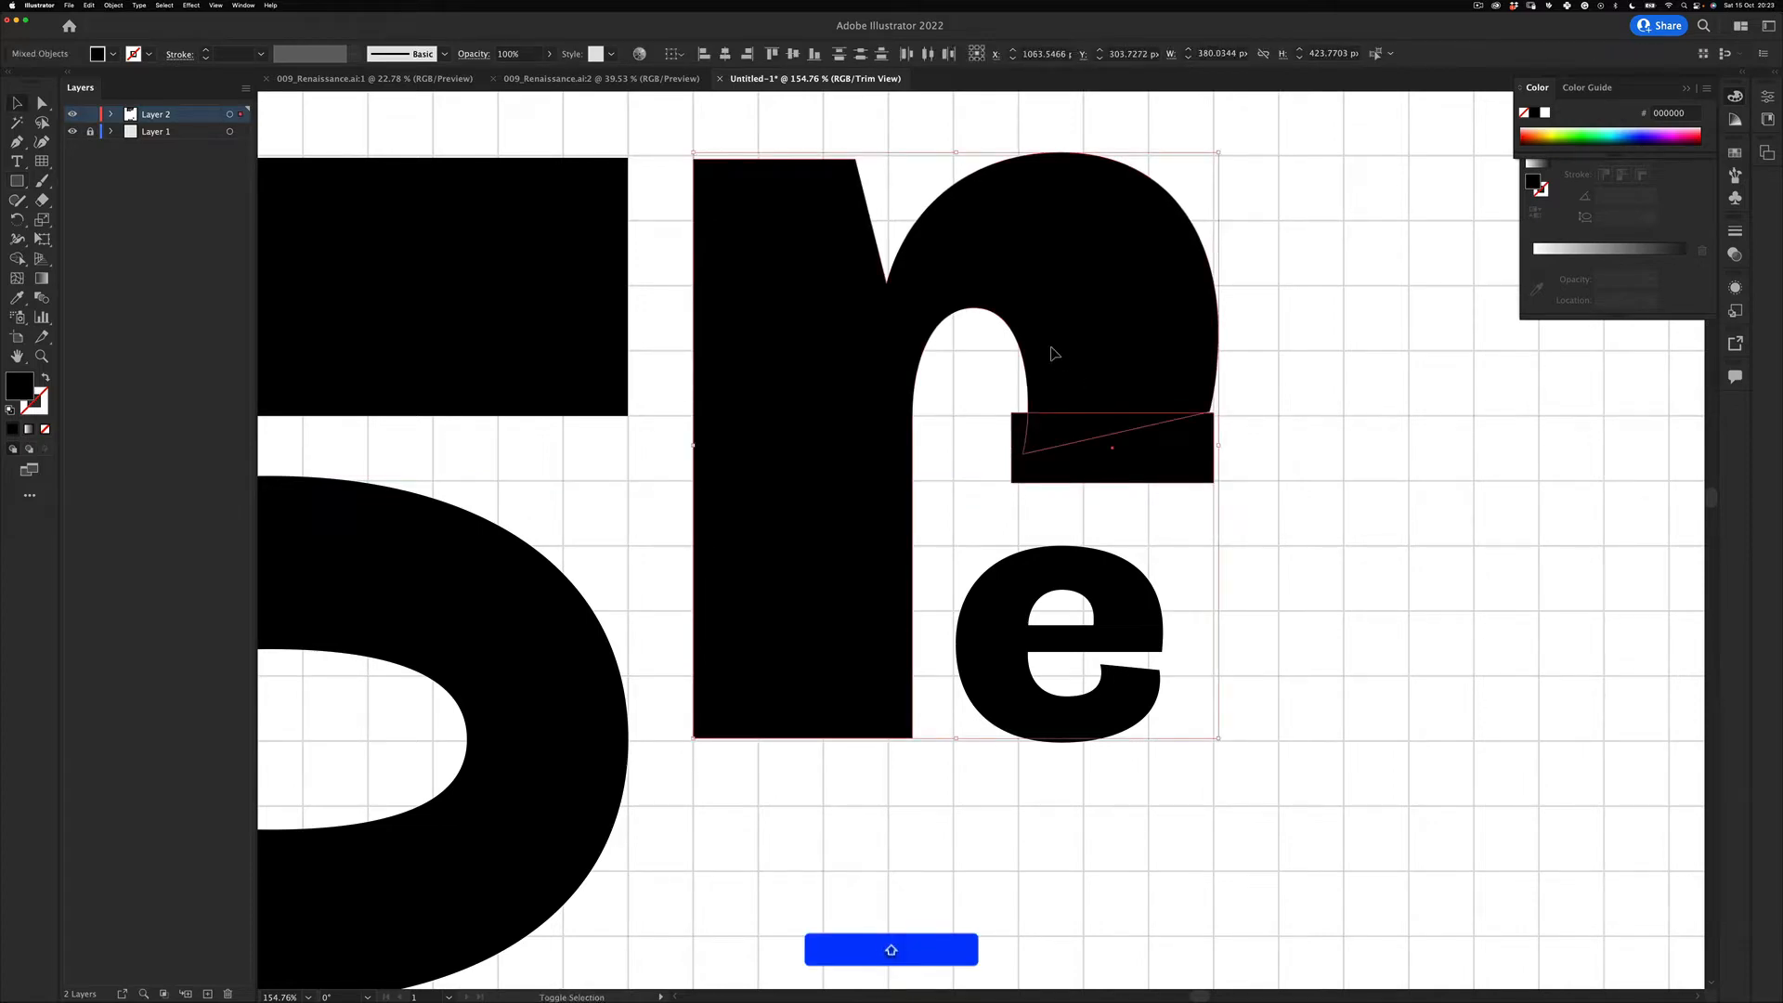
key("shift+m")
mouse_move(984, 438)
left_mouse_down()
mouse_move(1213, 439)
mouse_move(1305, 476)
left_mouse_up()
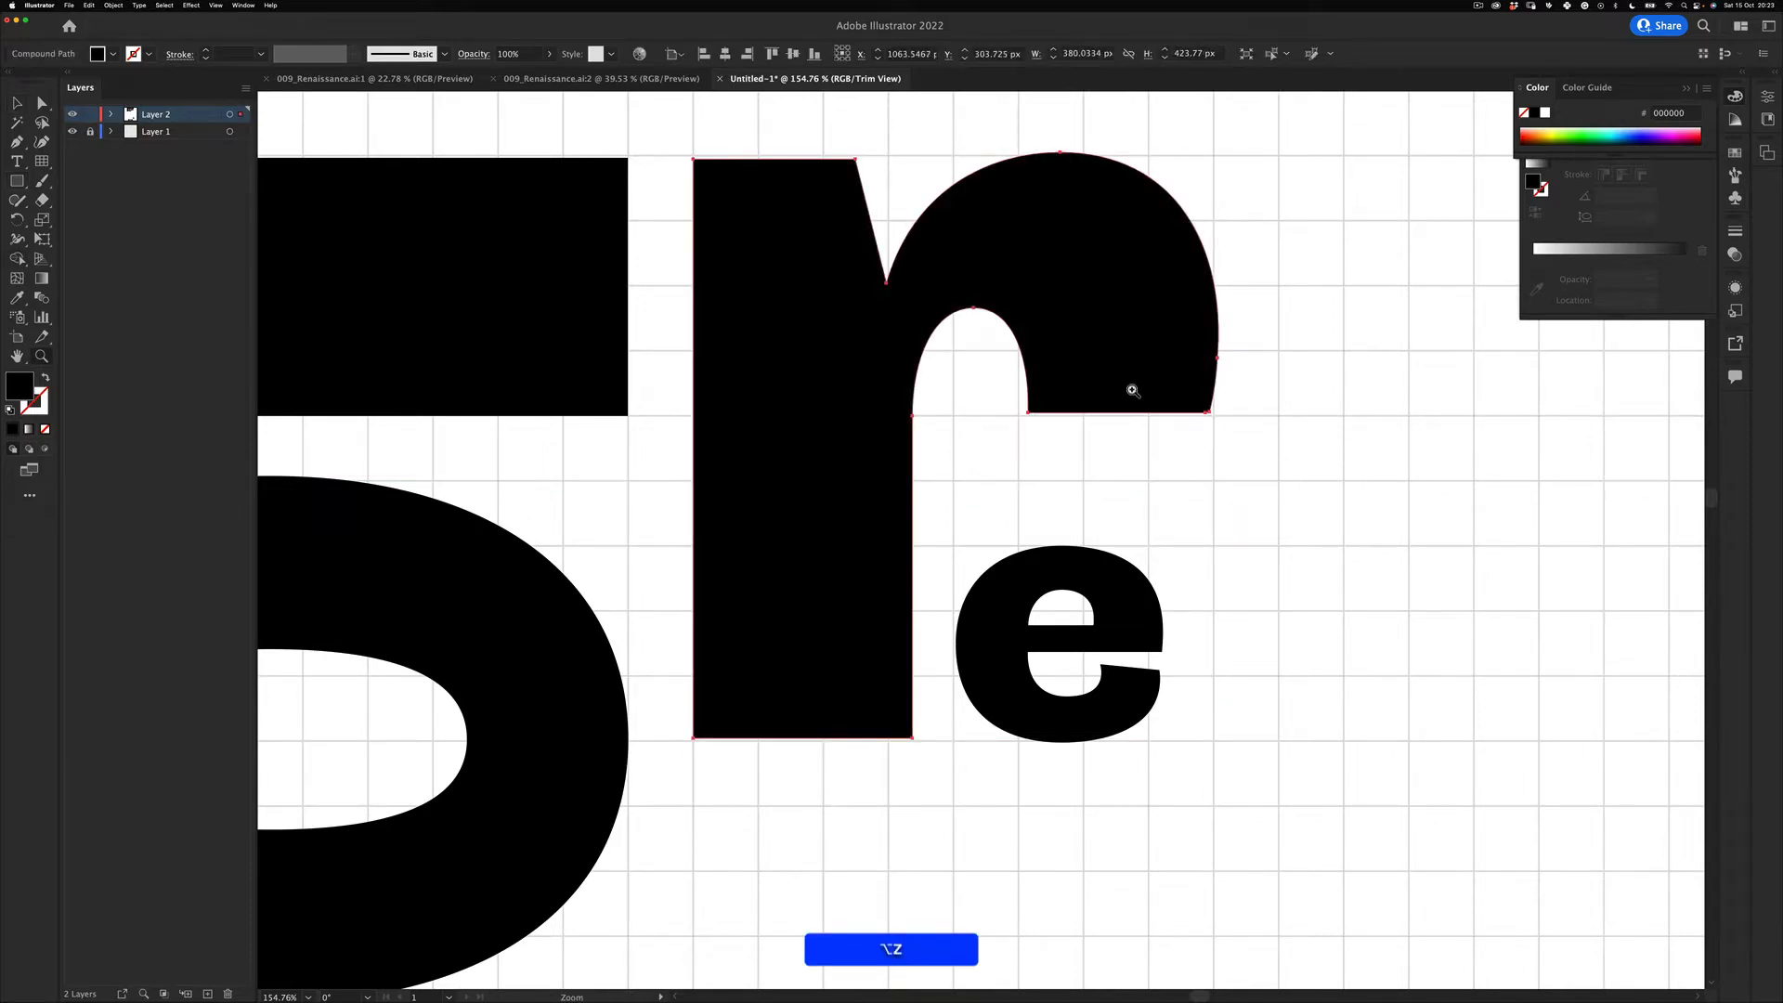
Step: Delete the extra anchor point at the outer corner of the r's flat end and level the cut edge
left_click_drag(1112, 402, 1239, 393)
key("a")
left_click(1228, 428)
key("z")
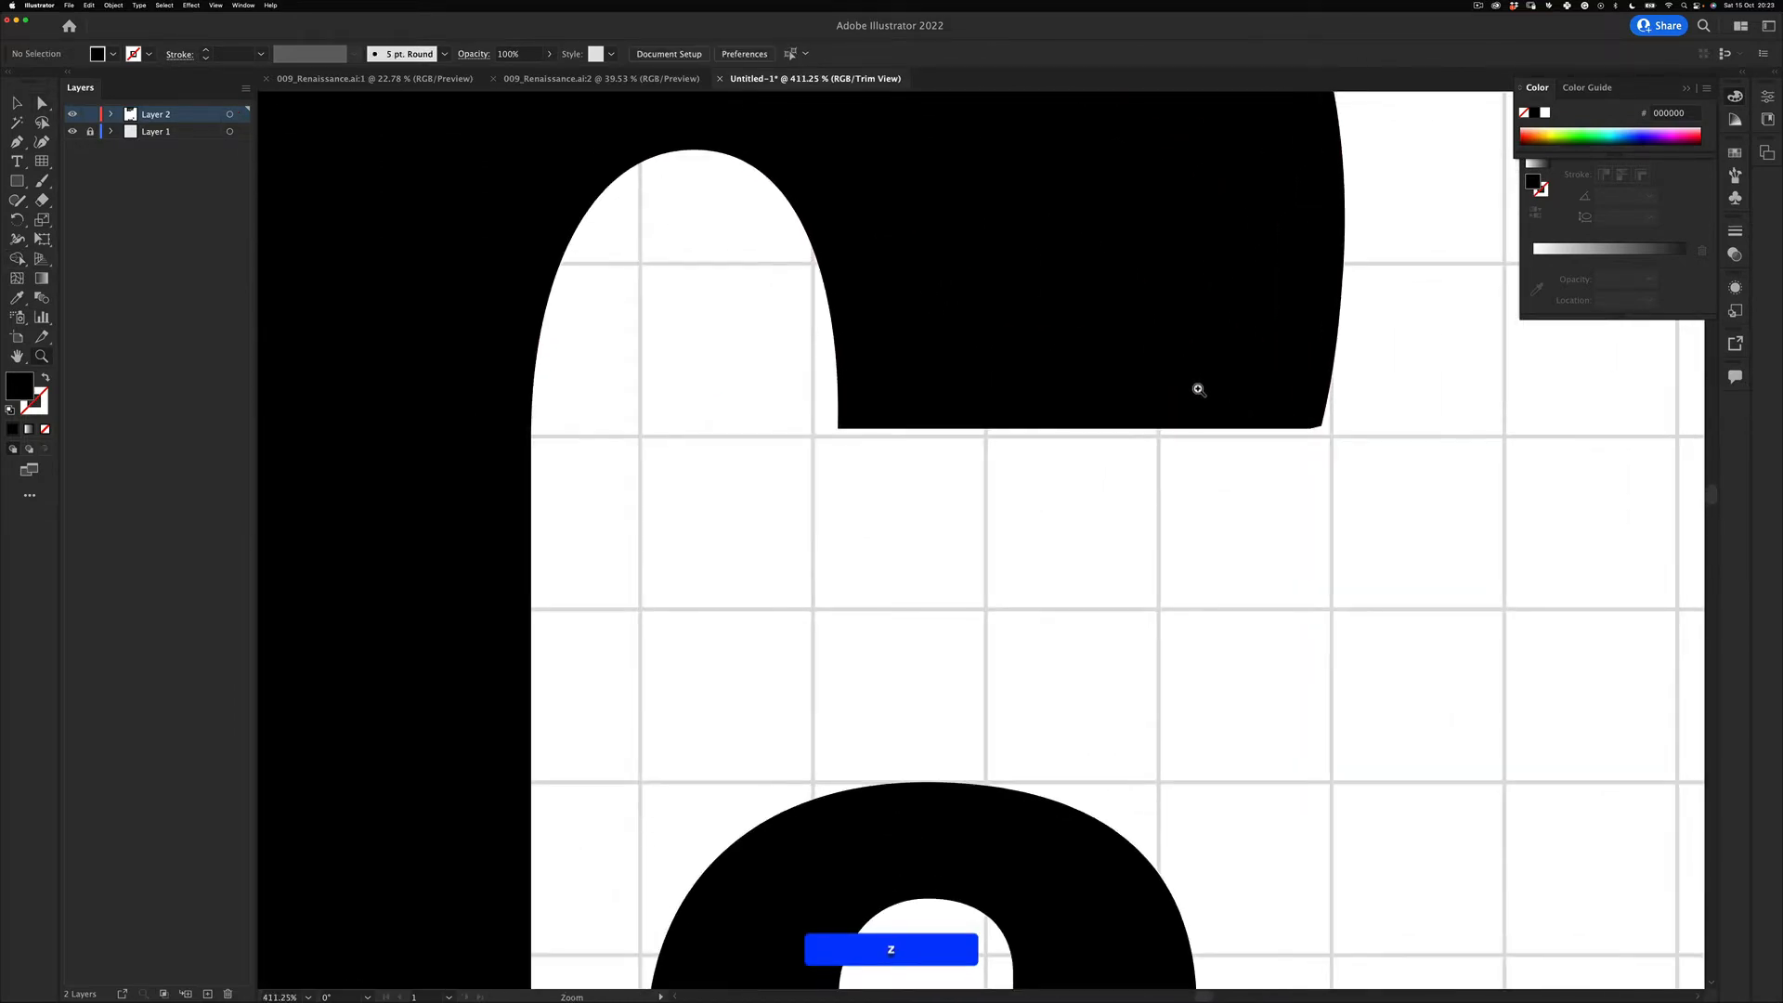
key("p")
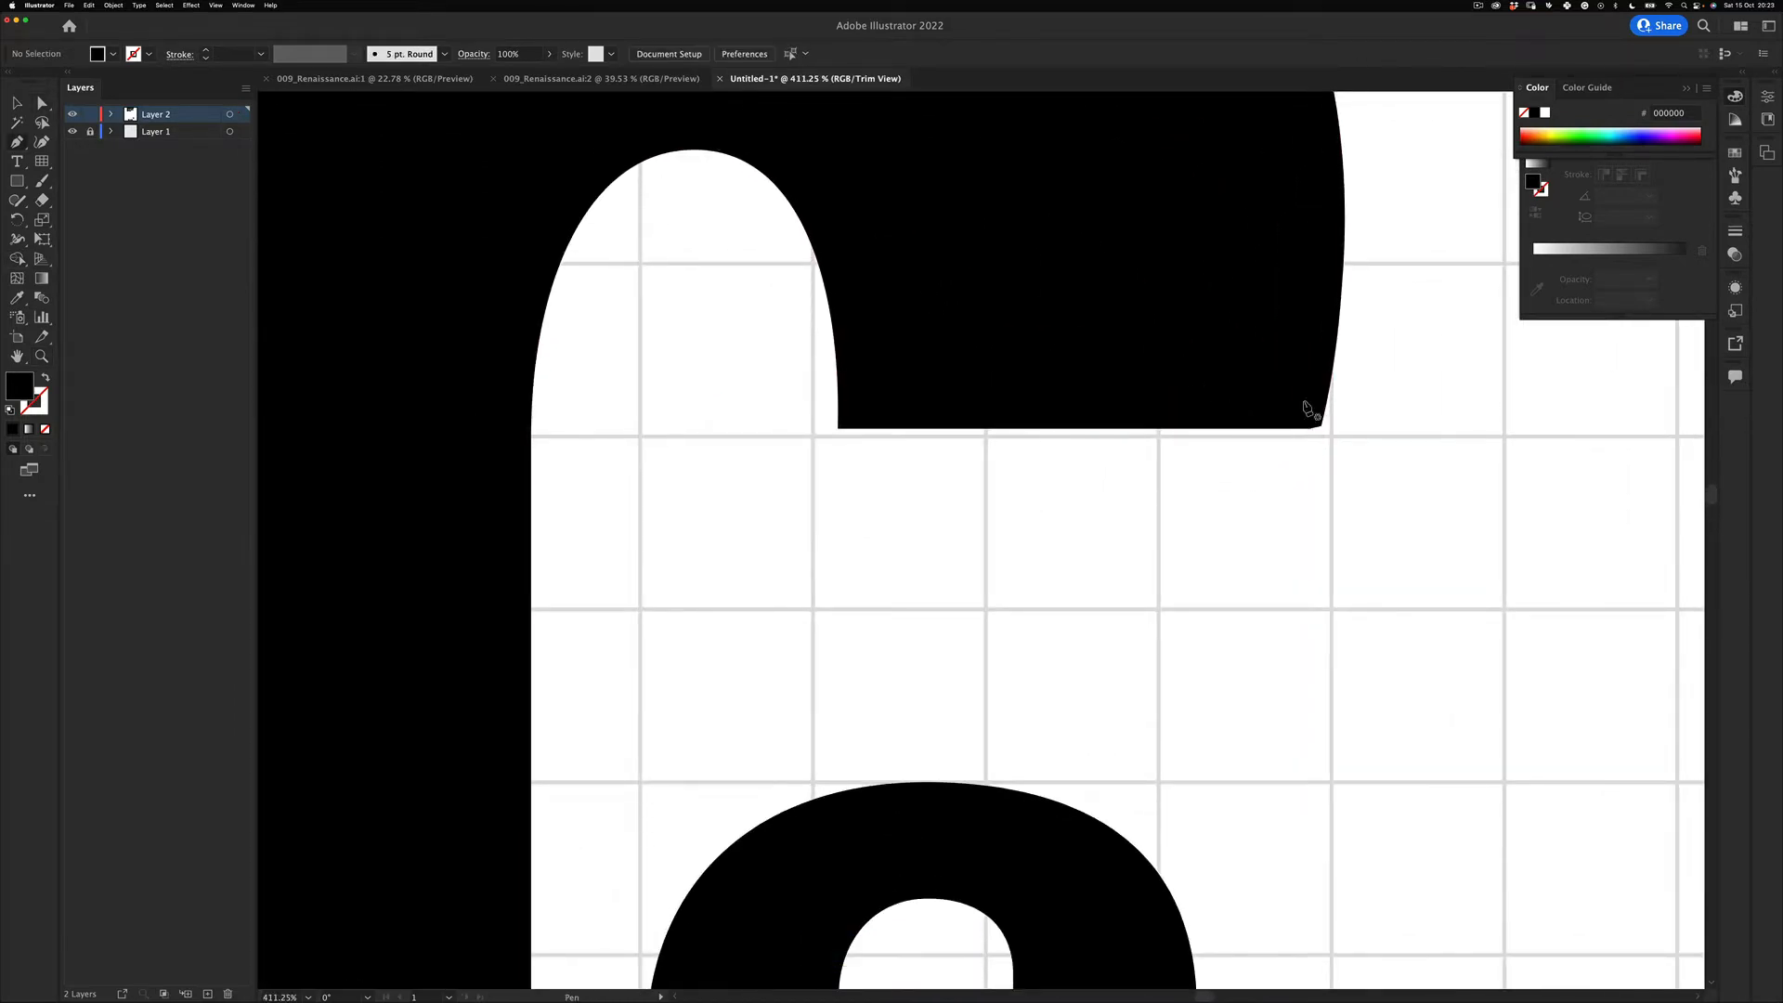
key("v")
key("super+a")
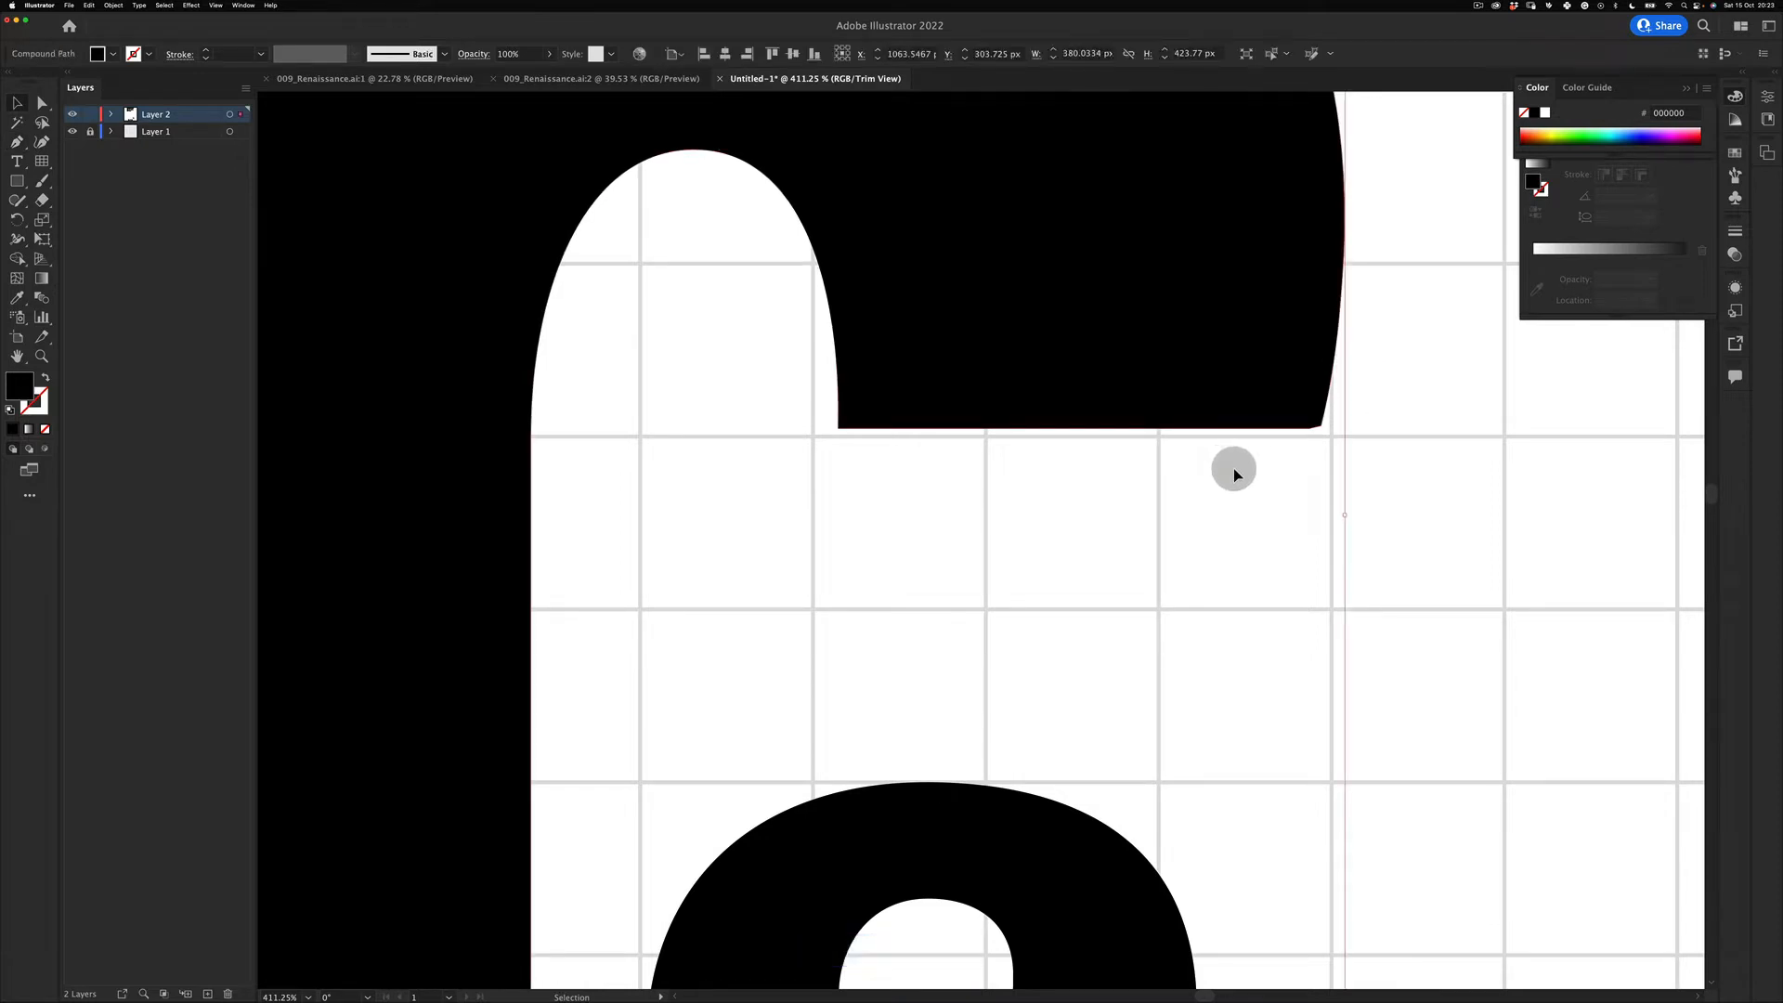
key("p")
left_click(1311, 431)
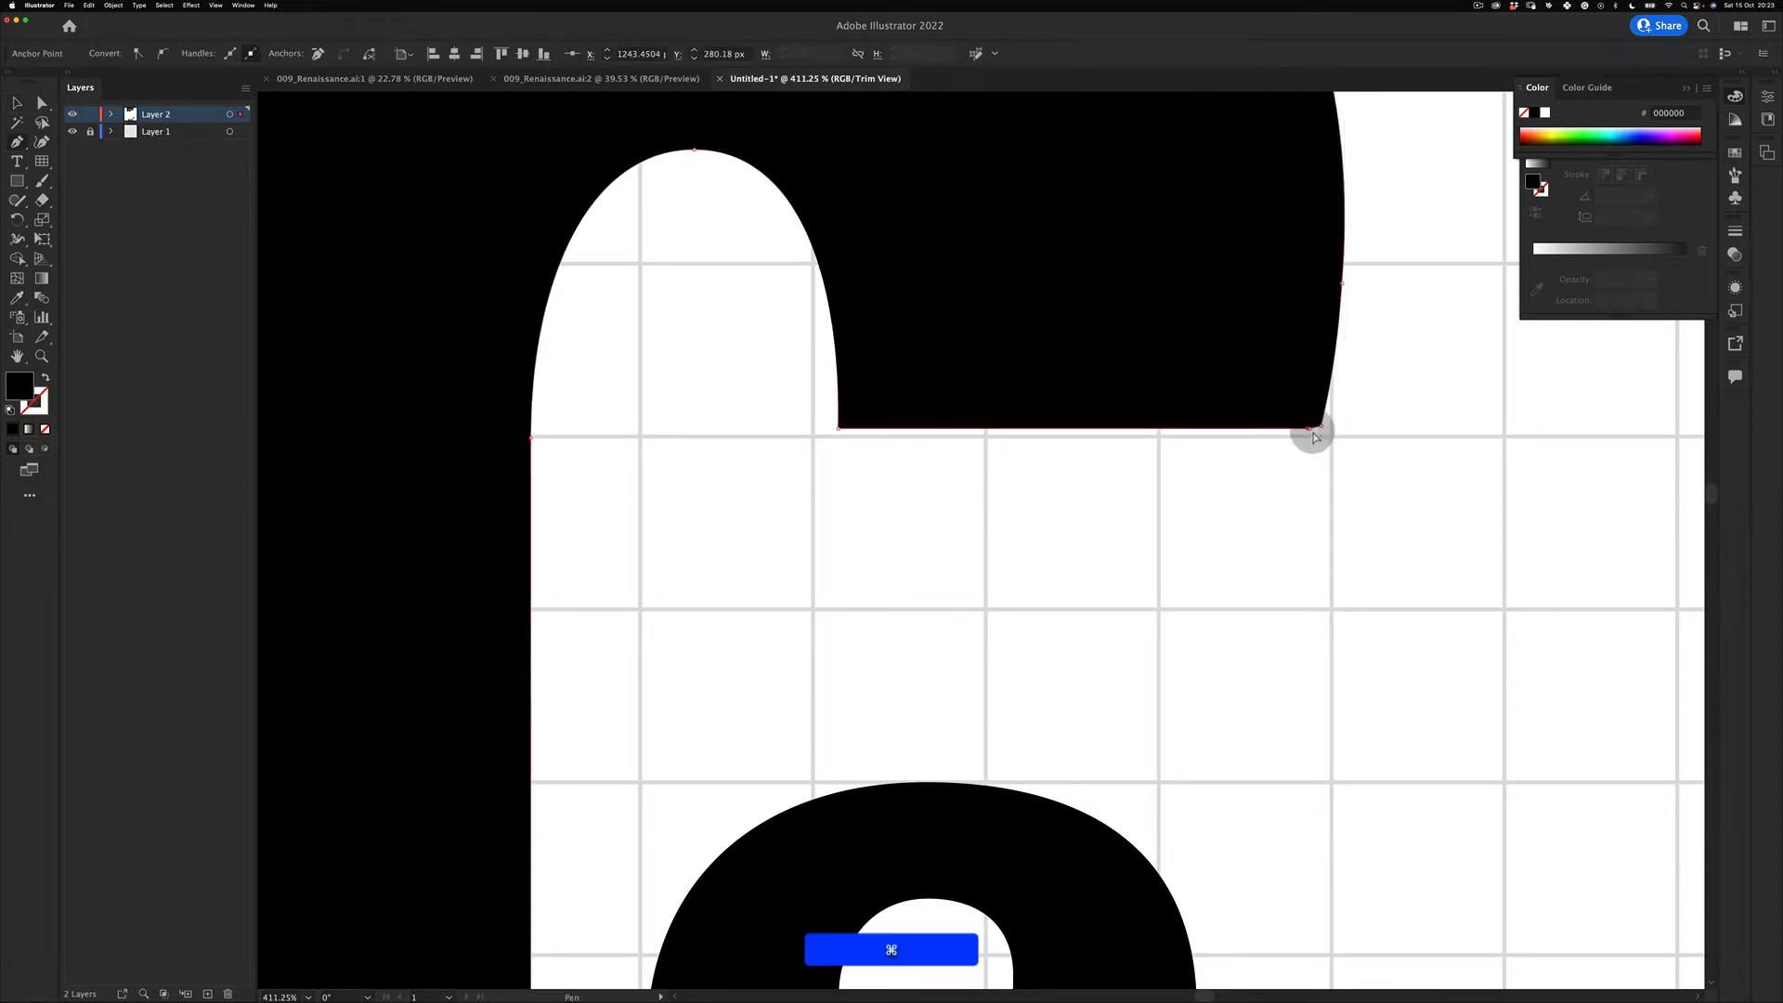
key("super+z")
left_click(1309, 431)
key("a")
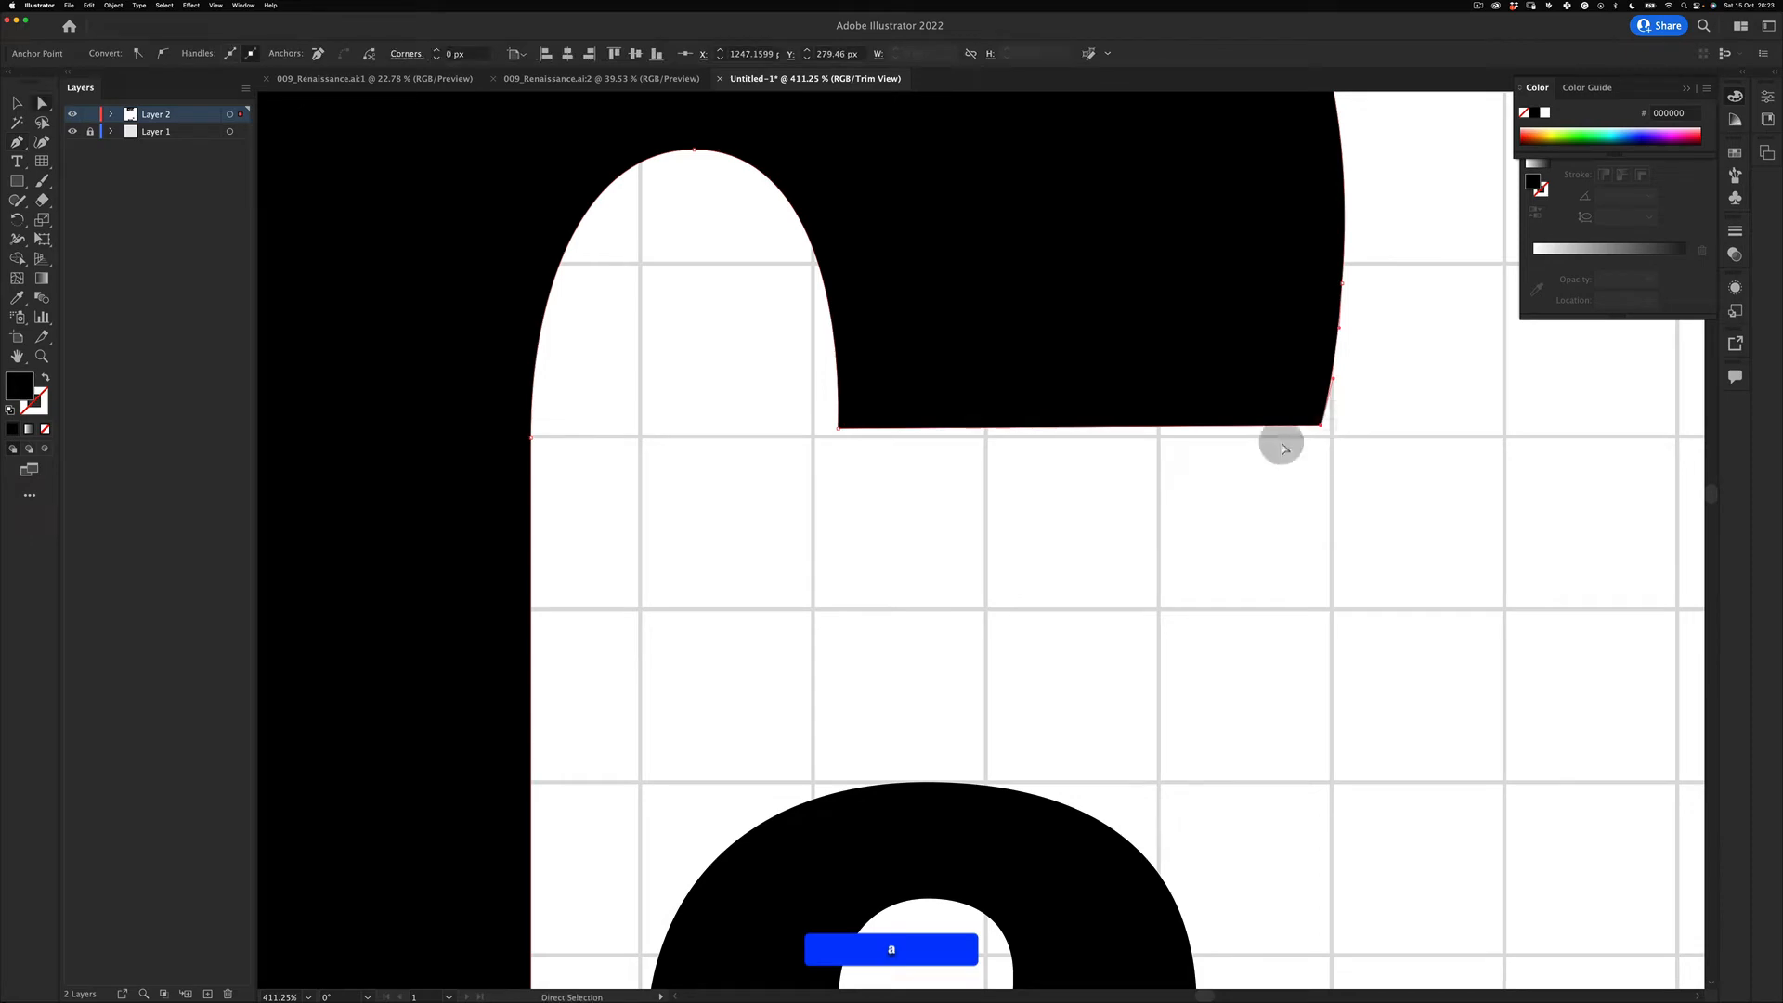
left_click_drag(838, 428, 1093, 613)
Step: Rotate the e by 90° and enlarge it to about 333 x 377 px beneath the r's arm, reaching the L's bottom edge
key("z")
key("space")
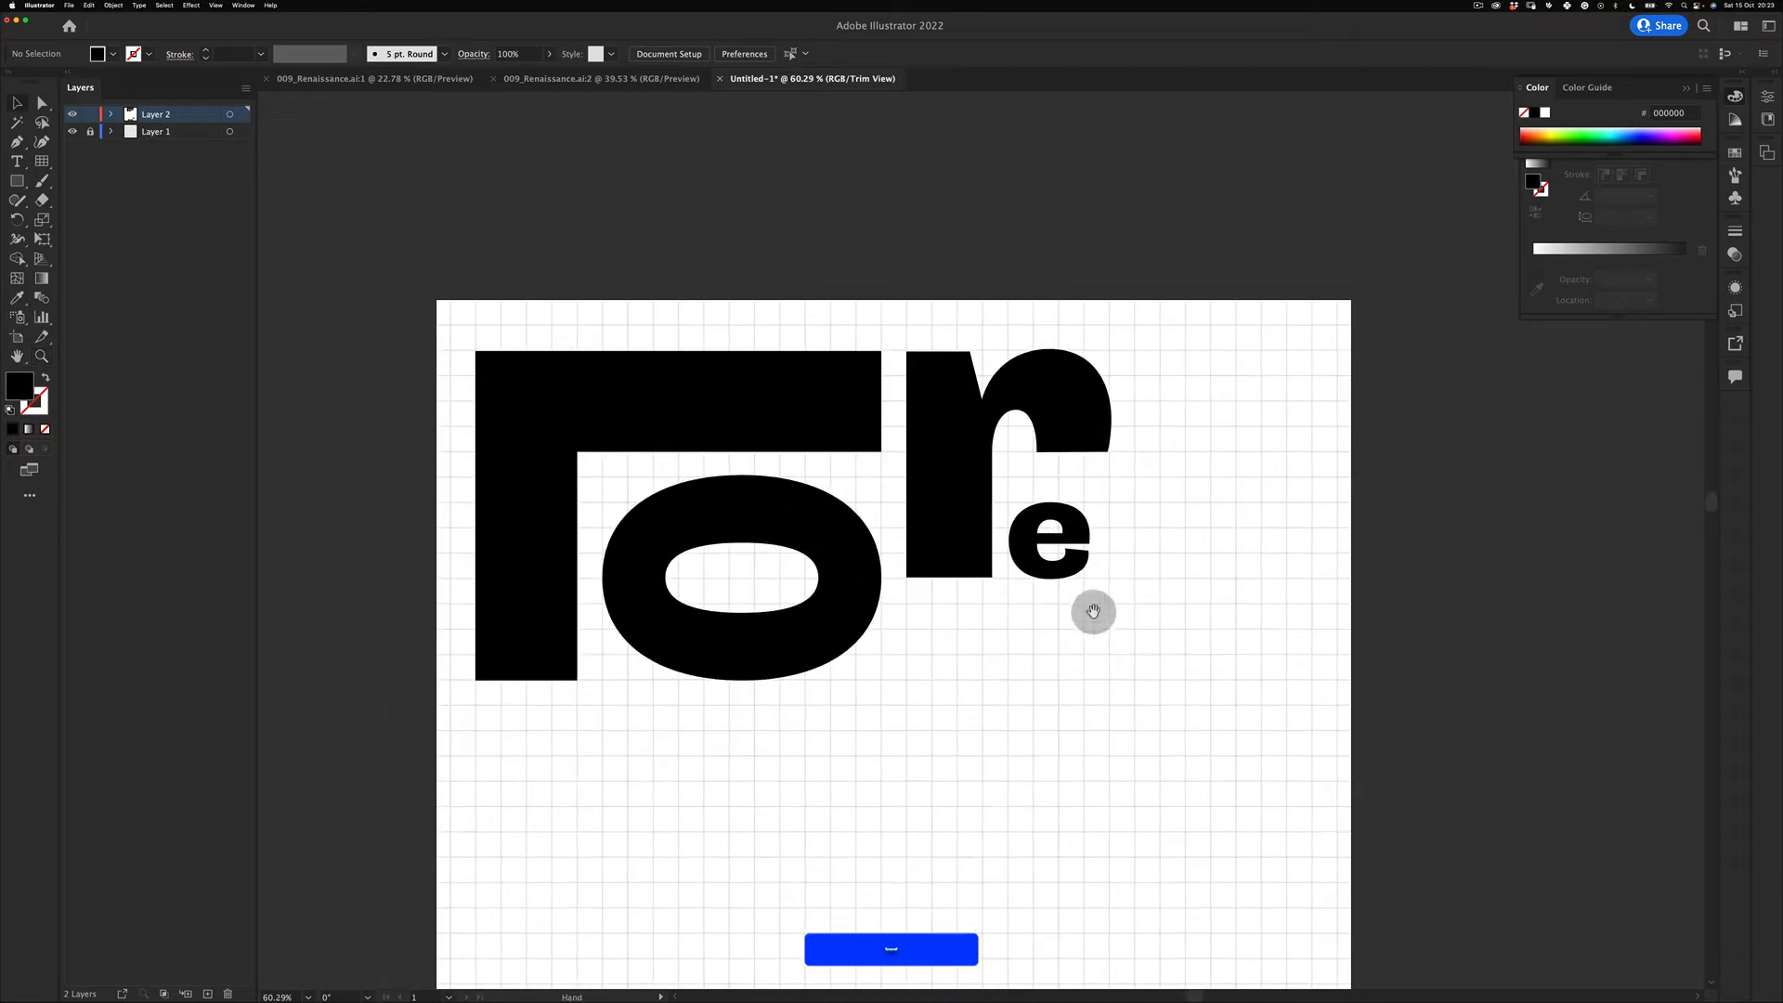
left_click(1077, 566)
key("shift+e")
left_click_drag(1158, 557, 1007, 653)
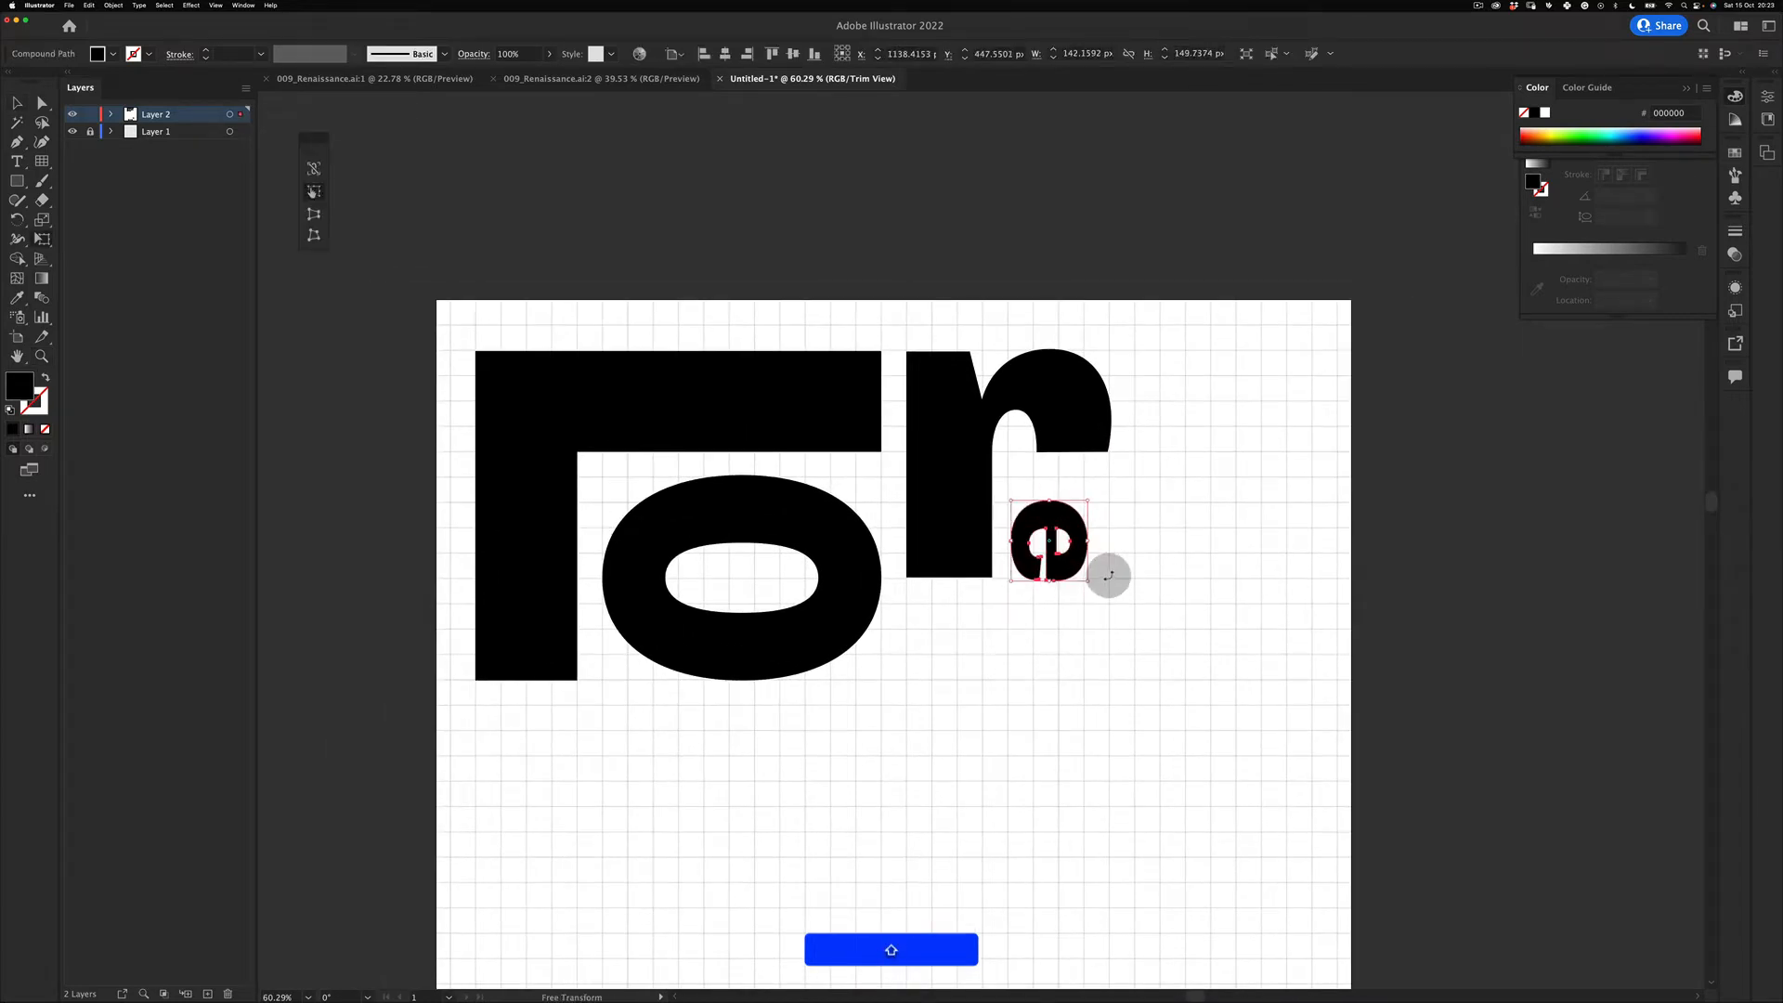
left_click_drag(1089, 580, 1120, 653)
key("v")
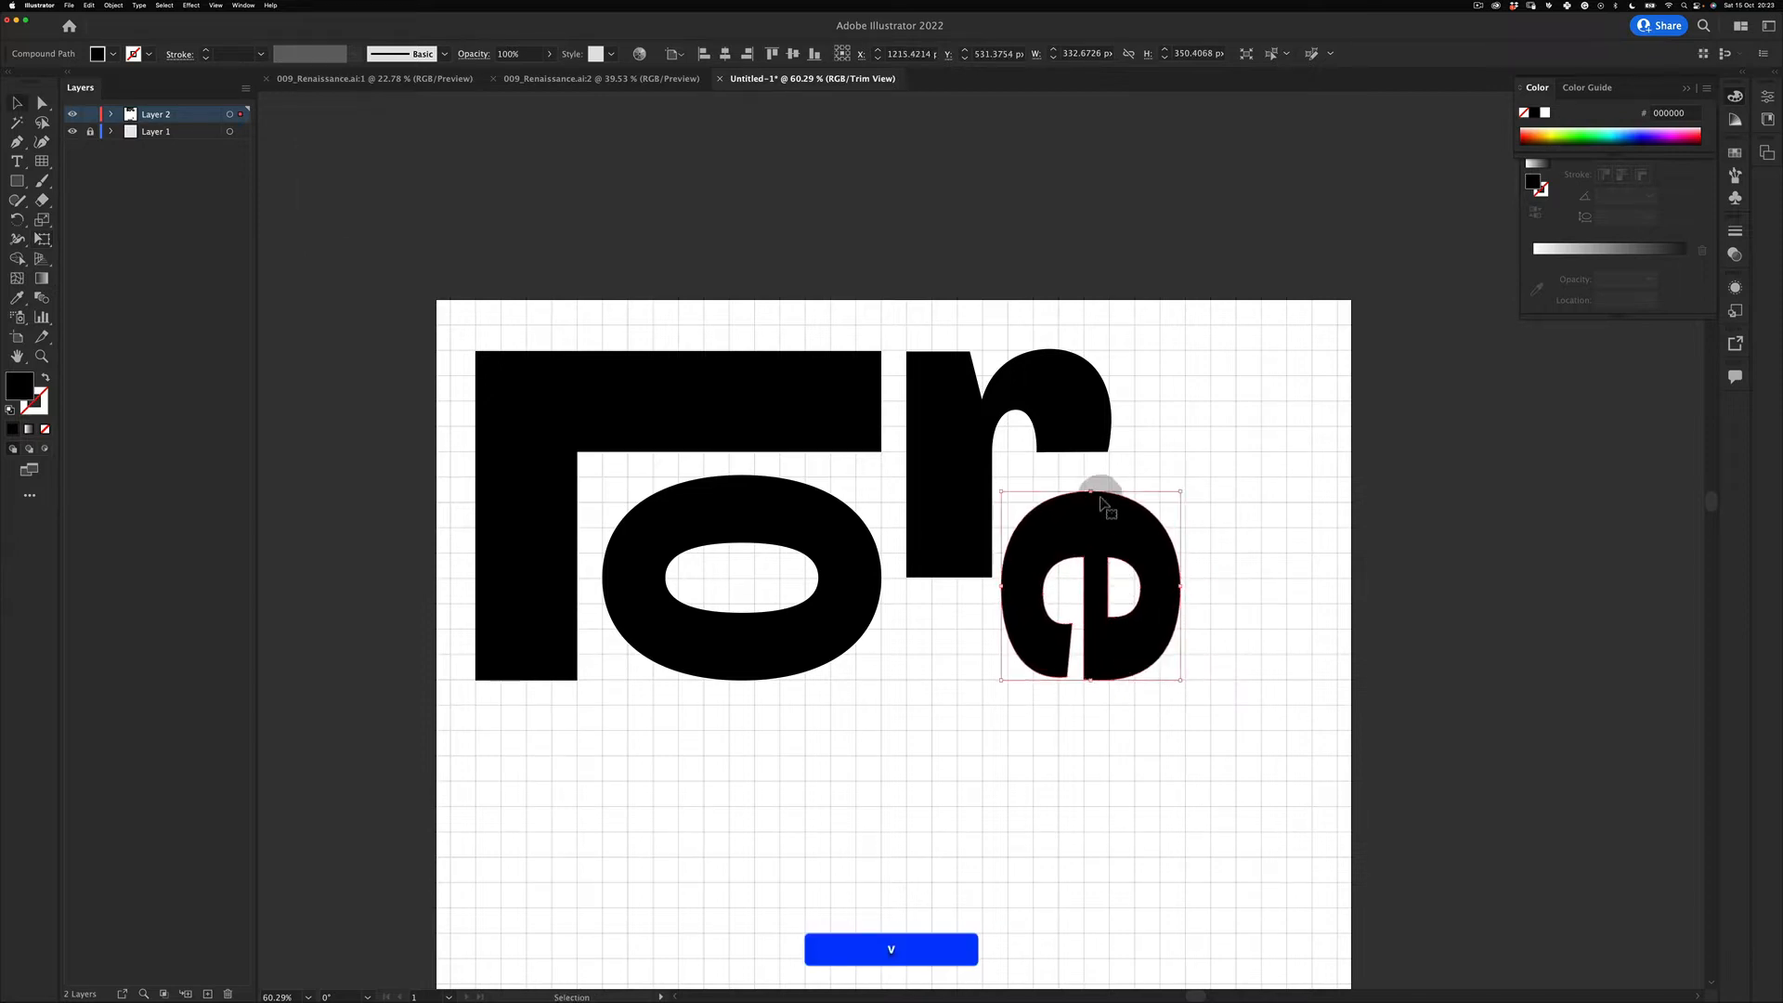
left_click_drag(1092, 493, 1092, 479)
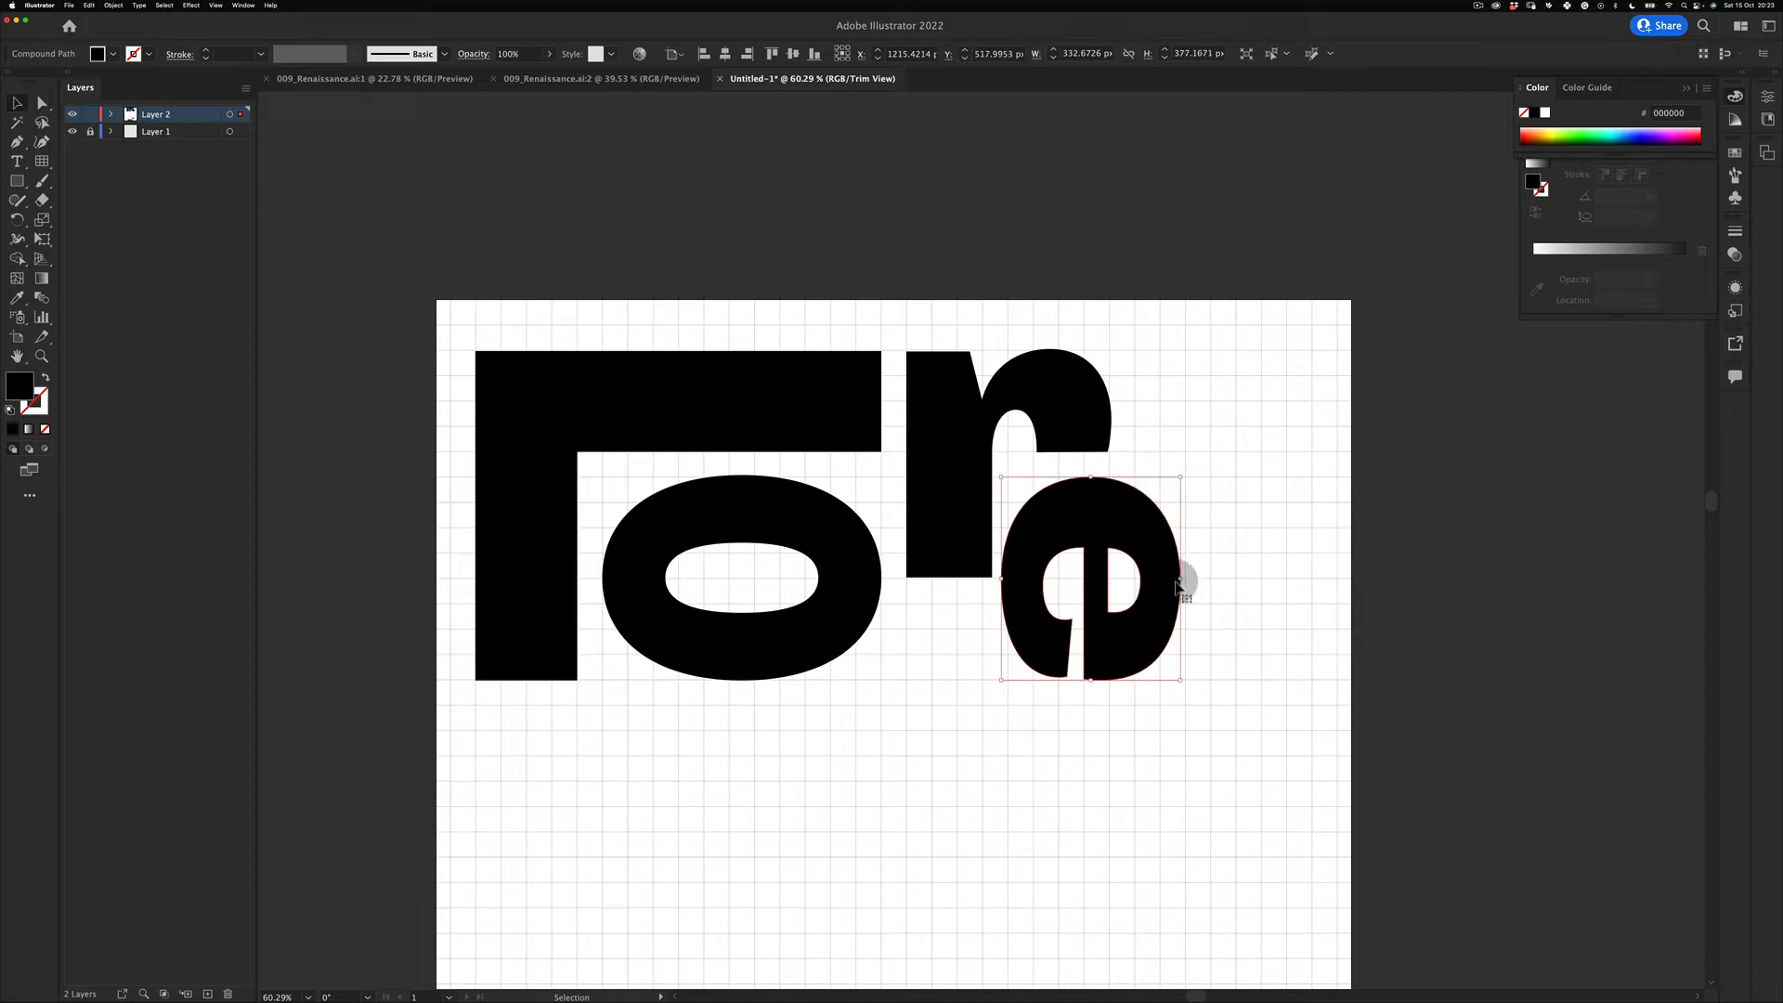
Step: Rotate the m by -90° and move it to the artboard's upper-right area beside the r
key("z")
left_click_drag(1077, 569, 1006, 569)
key("space")
left_click_drag(980, 672, 933, 607)
left_click(985, 778)
left_click_drag(1019, 847, 1063, 708)
key("v")
left_click(1076, 757)
key("v")
left_click(1088, 414, "shift")
left_click(1021, 842)
key("shift+e")
left_click_drag(1048, 825, 1218, 335)
Step: Align the m one grid square to the right of the e, level with the top of the L
key("z")
key("v")
left_click_drag(1088, 430, 1132, 430)
key("space")
left_click_drag(1076, 594, 1114, 497)
key("v")
left_click(1059, 574)
left_click_drag(1068, 562, 1040, 520)
key("z")
key("v")
left_click(1268, 428)
Step: Stretch the m to about 610 px tall and widen it to the right margin, then deselect it
key("space")
left_click_drag(1147, 383, 1221, 561)
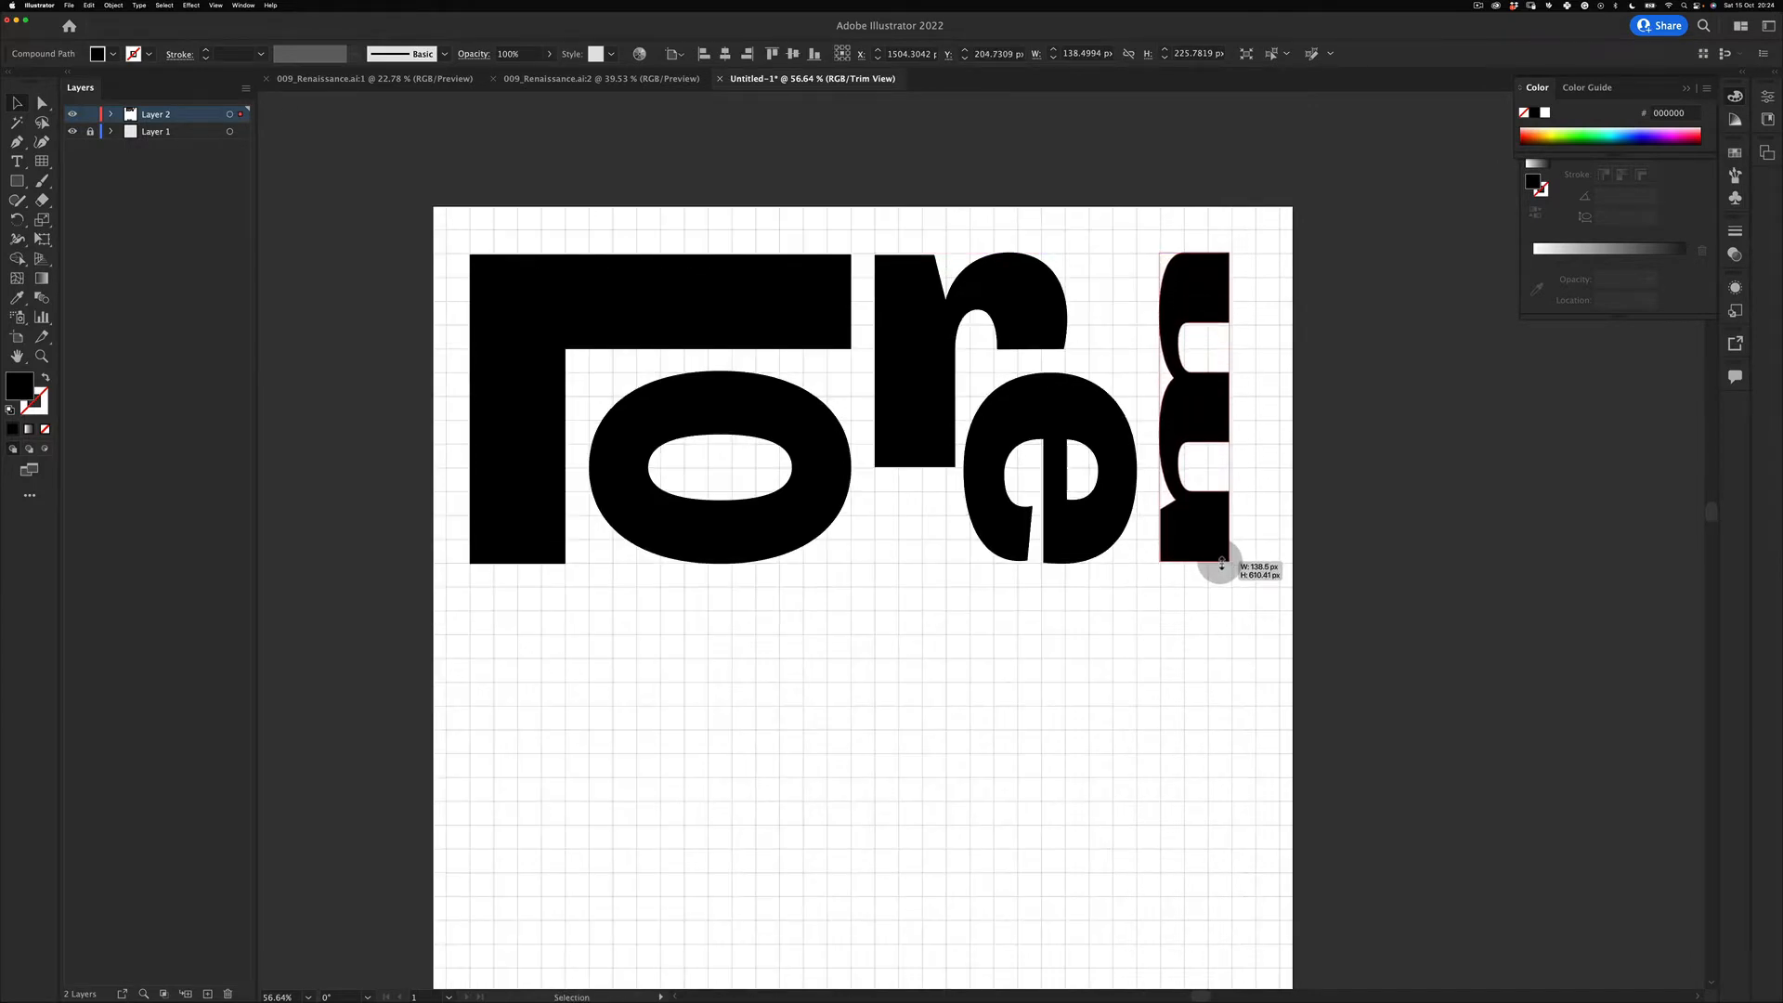
left_click_drag(1228, 406, 1273, 398)
key("z")
key("v")
left_click(1304, 393)
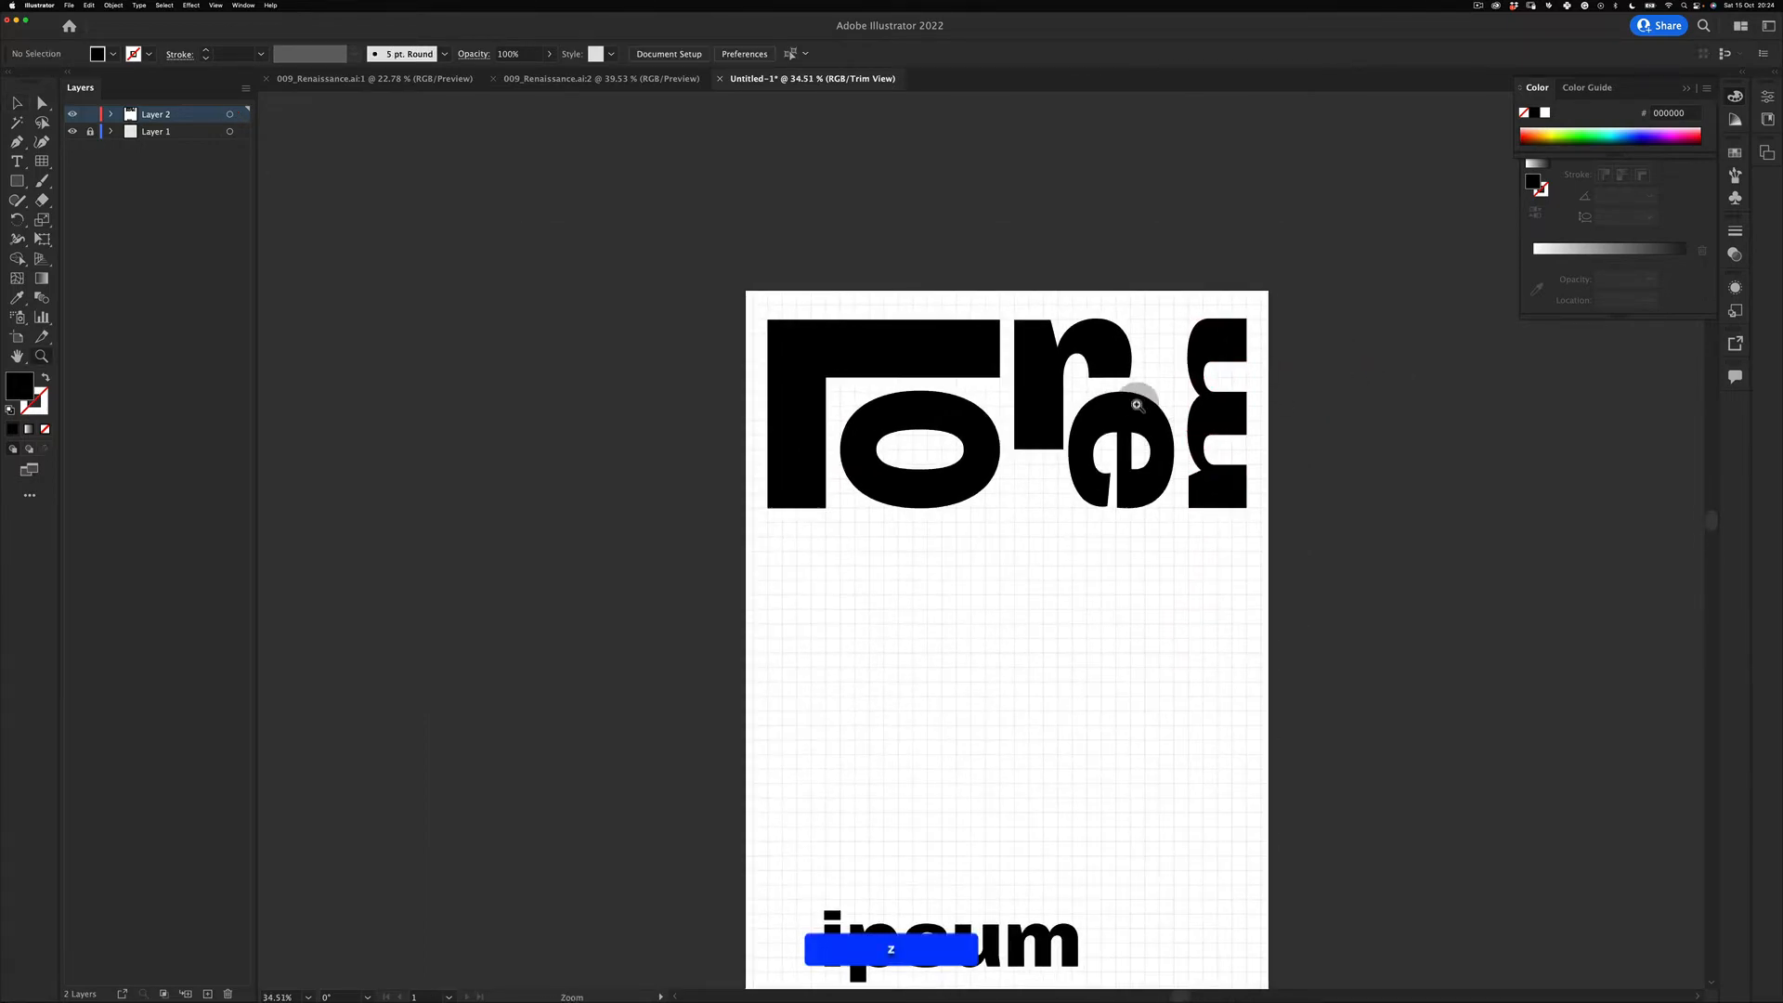
left_click_drag(1140, 409, 1206, 437)
key("v")
left_click(1144, 469)
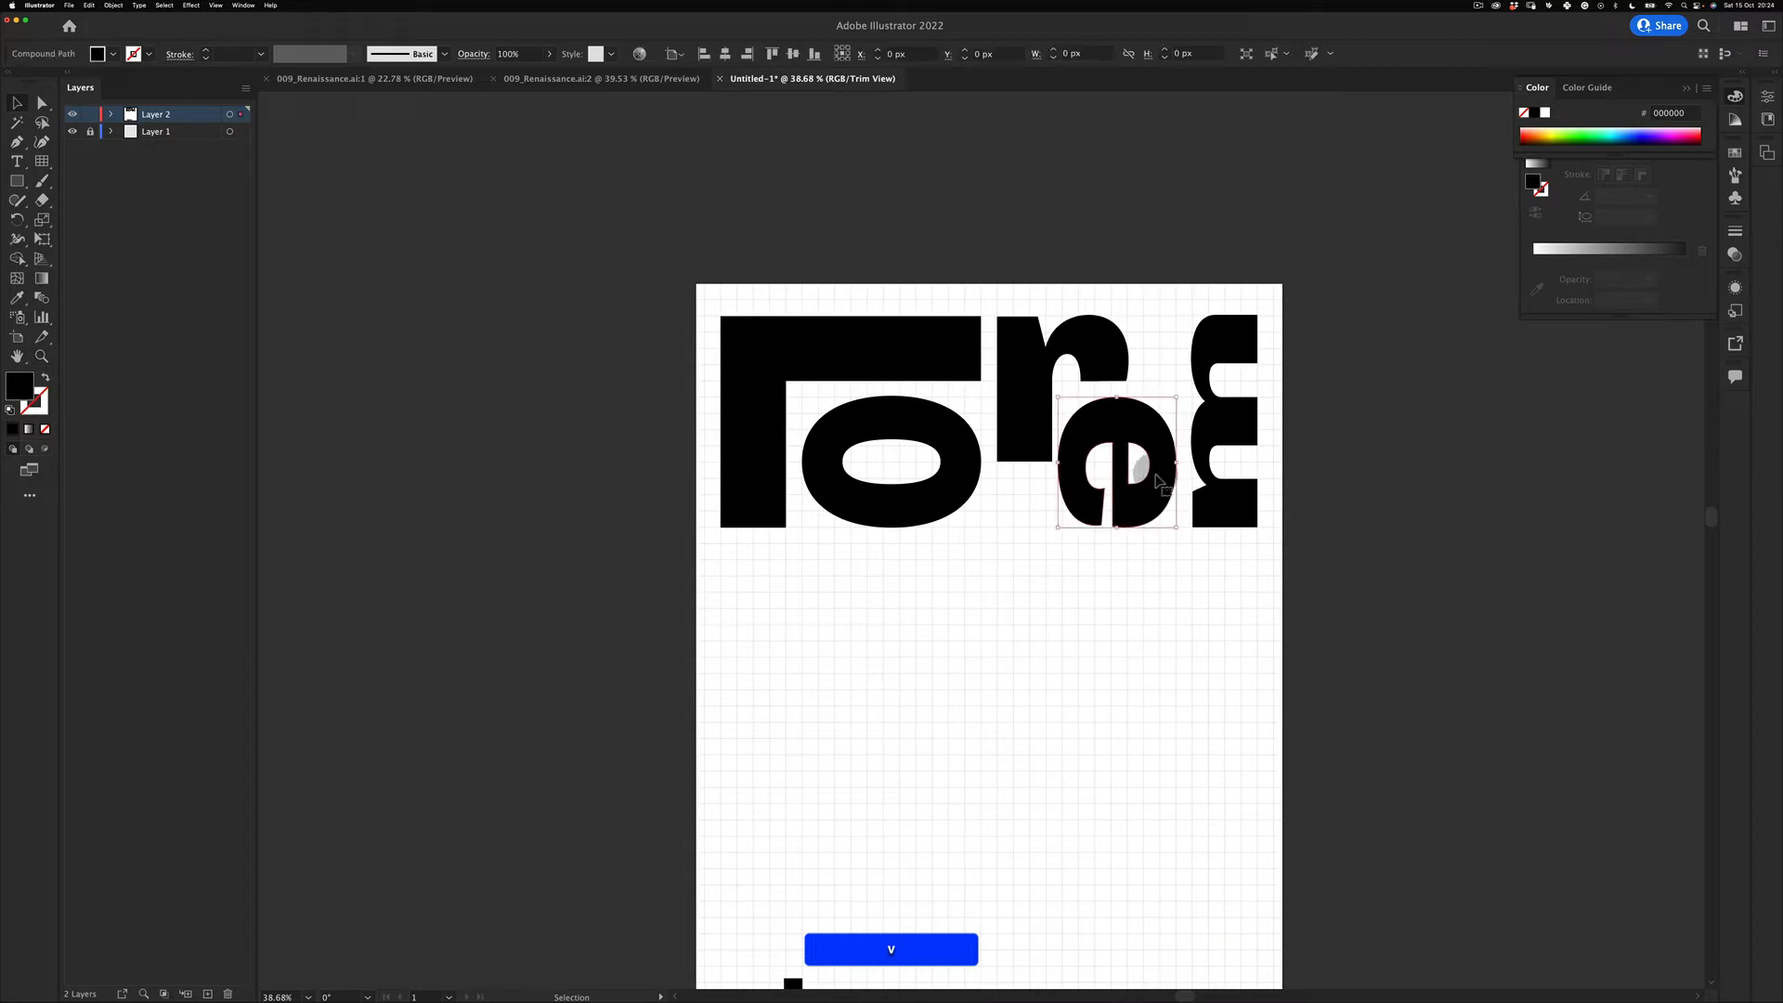
mouse_move(1191, 506)
left_mouse_down()
mouse_move(1025, 589)
mouse_move(1226, 461)
mouse_move(1191, 485)
left_mouse_up()
key("shift+v")
left_click(1062, 588)
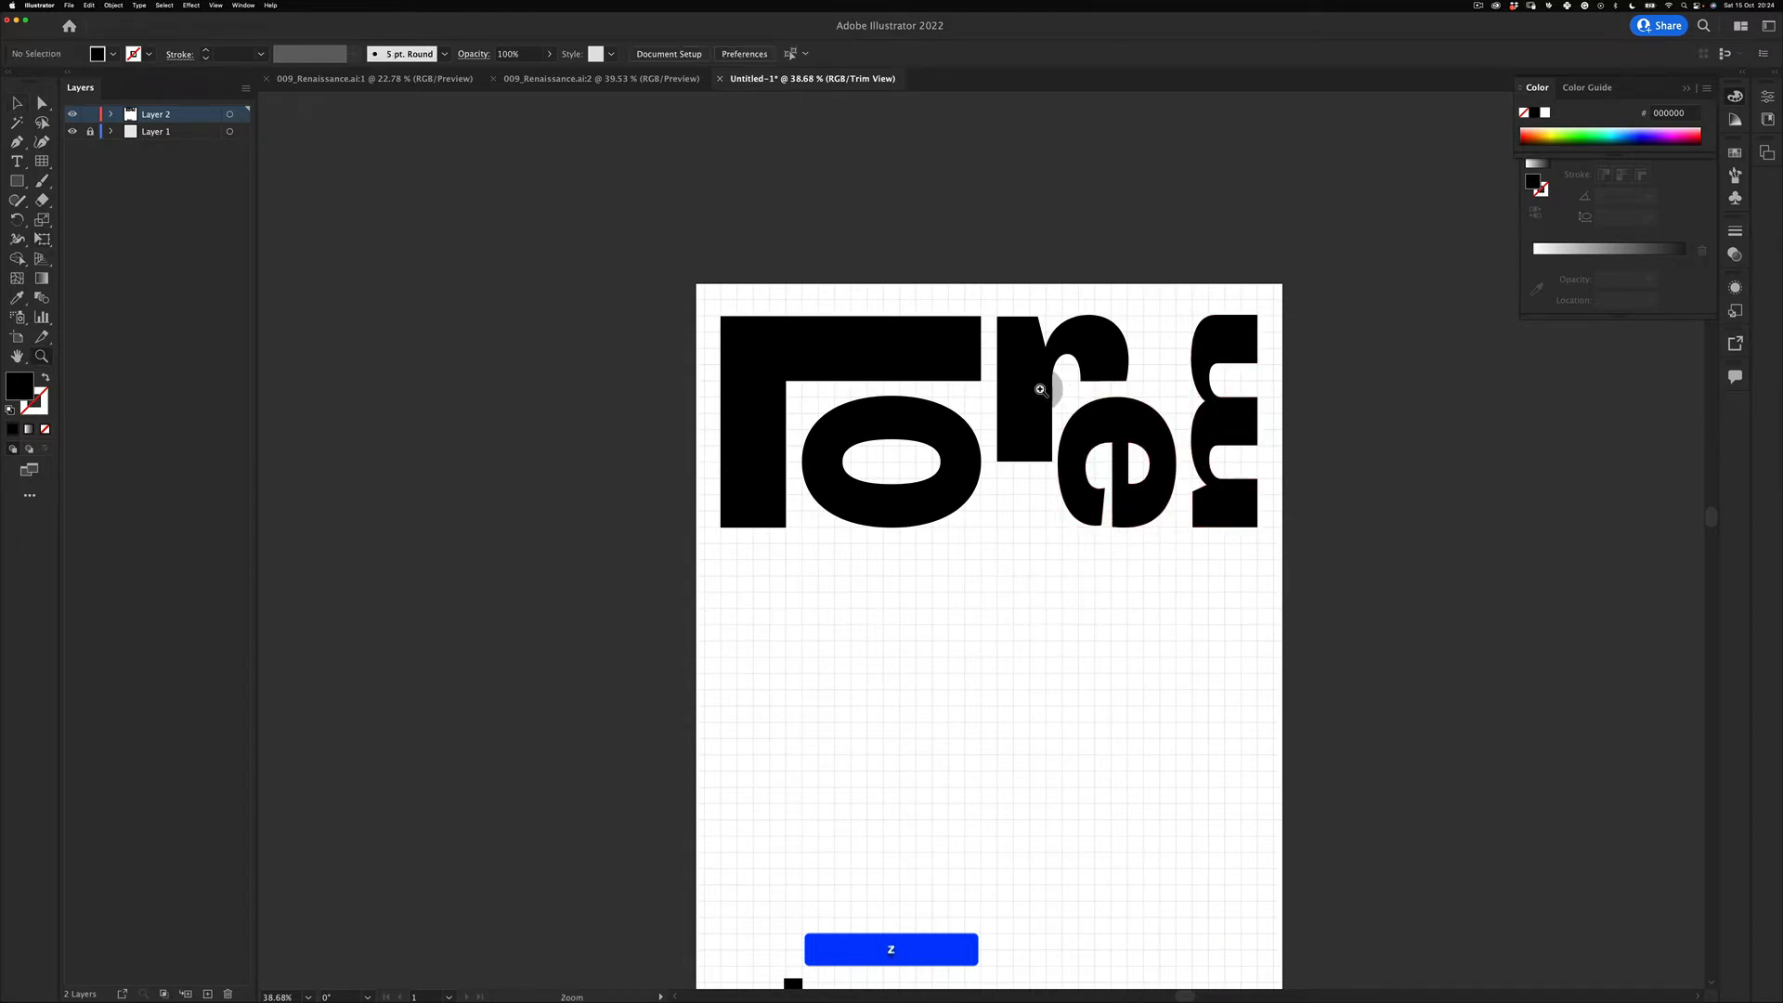
Step: Narrow the L and the o together from their right side to eleven grid squares wide
key("v")
left_click_drag(934, 306, 951, 542)
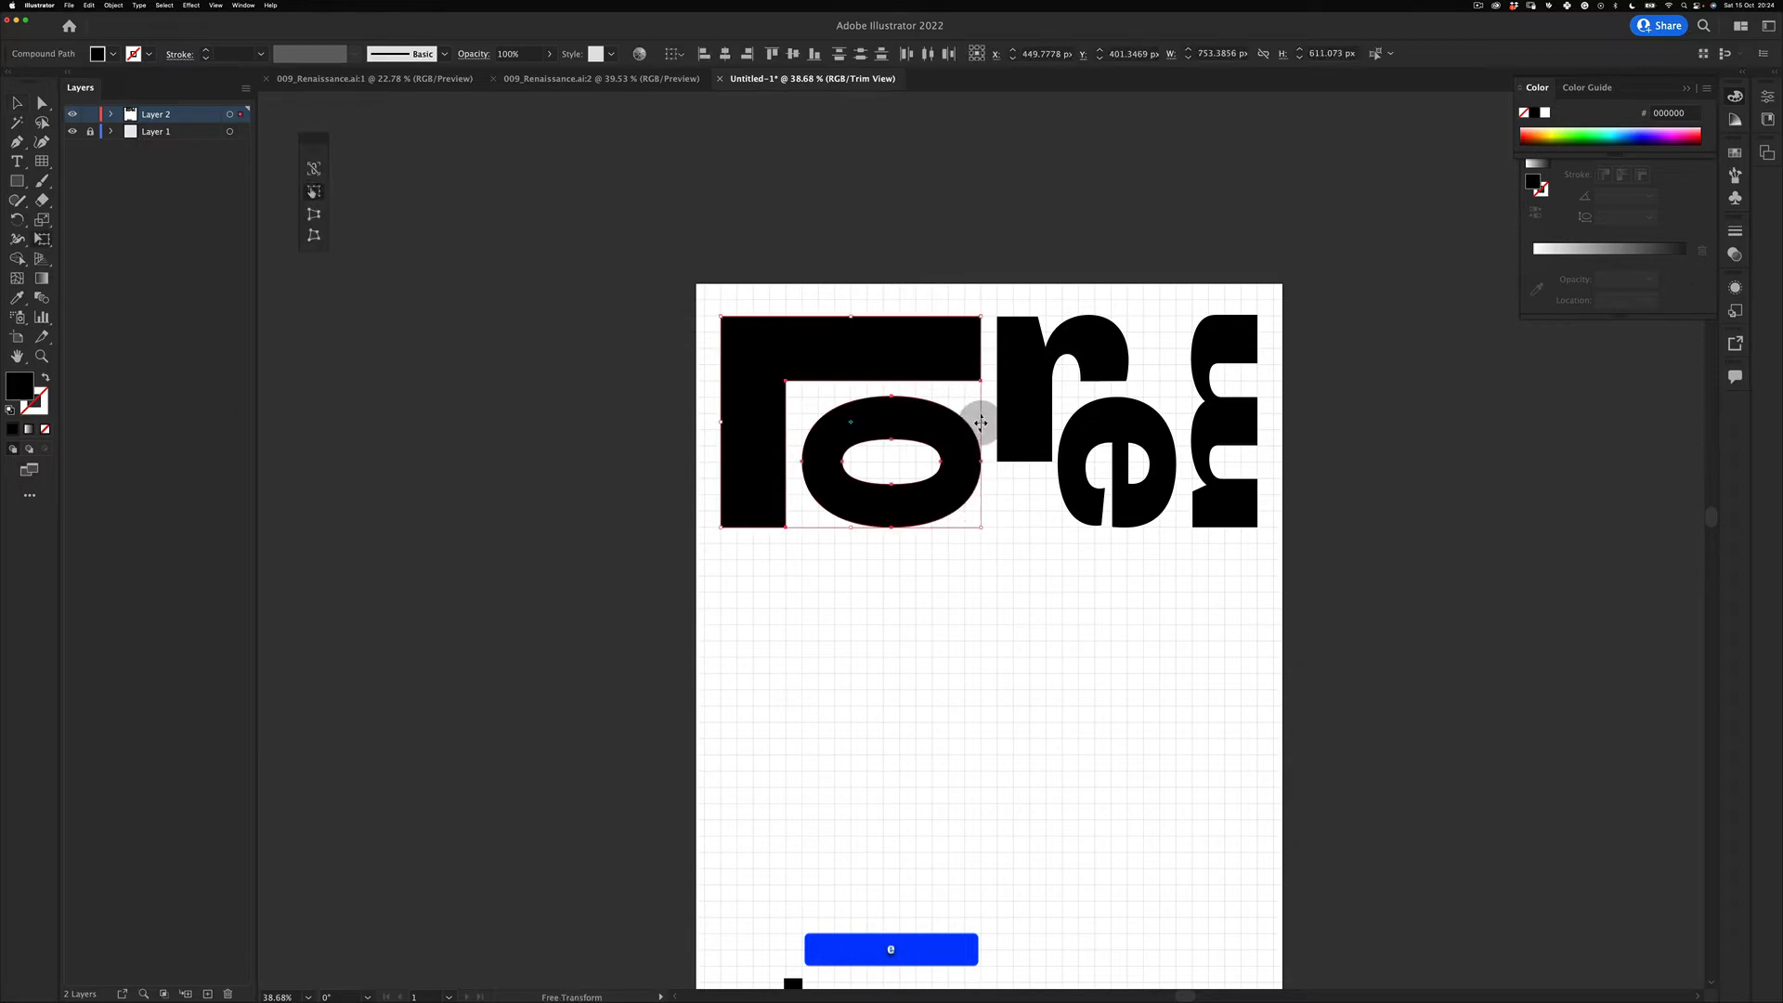
left_click_drag(981, 423, 926, 421)
key("v")
left_click(1036, 423)
key("a")
key("super+z")
left_click(893, 347)
Step: Adjust the L's corner anchor points so its outer edges sit on the grid lines
key("z")
left_click_drag(900, 338, 1034, 350)
left_click_drag(913, 551, 1131, 696)
key("v")
left_click(600, 397)
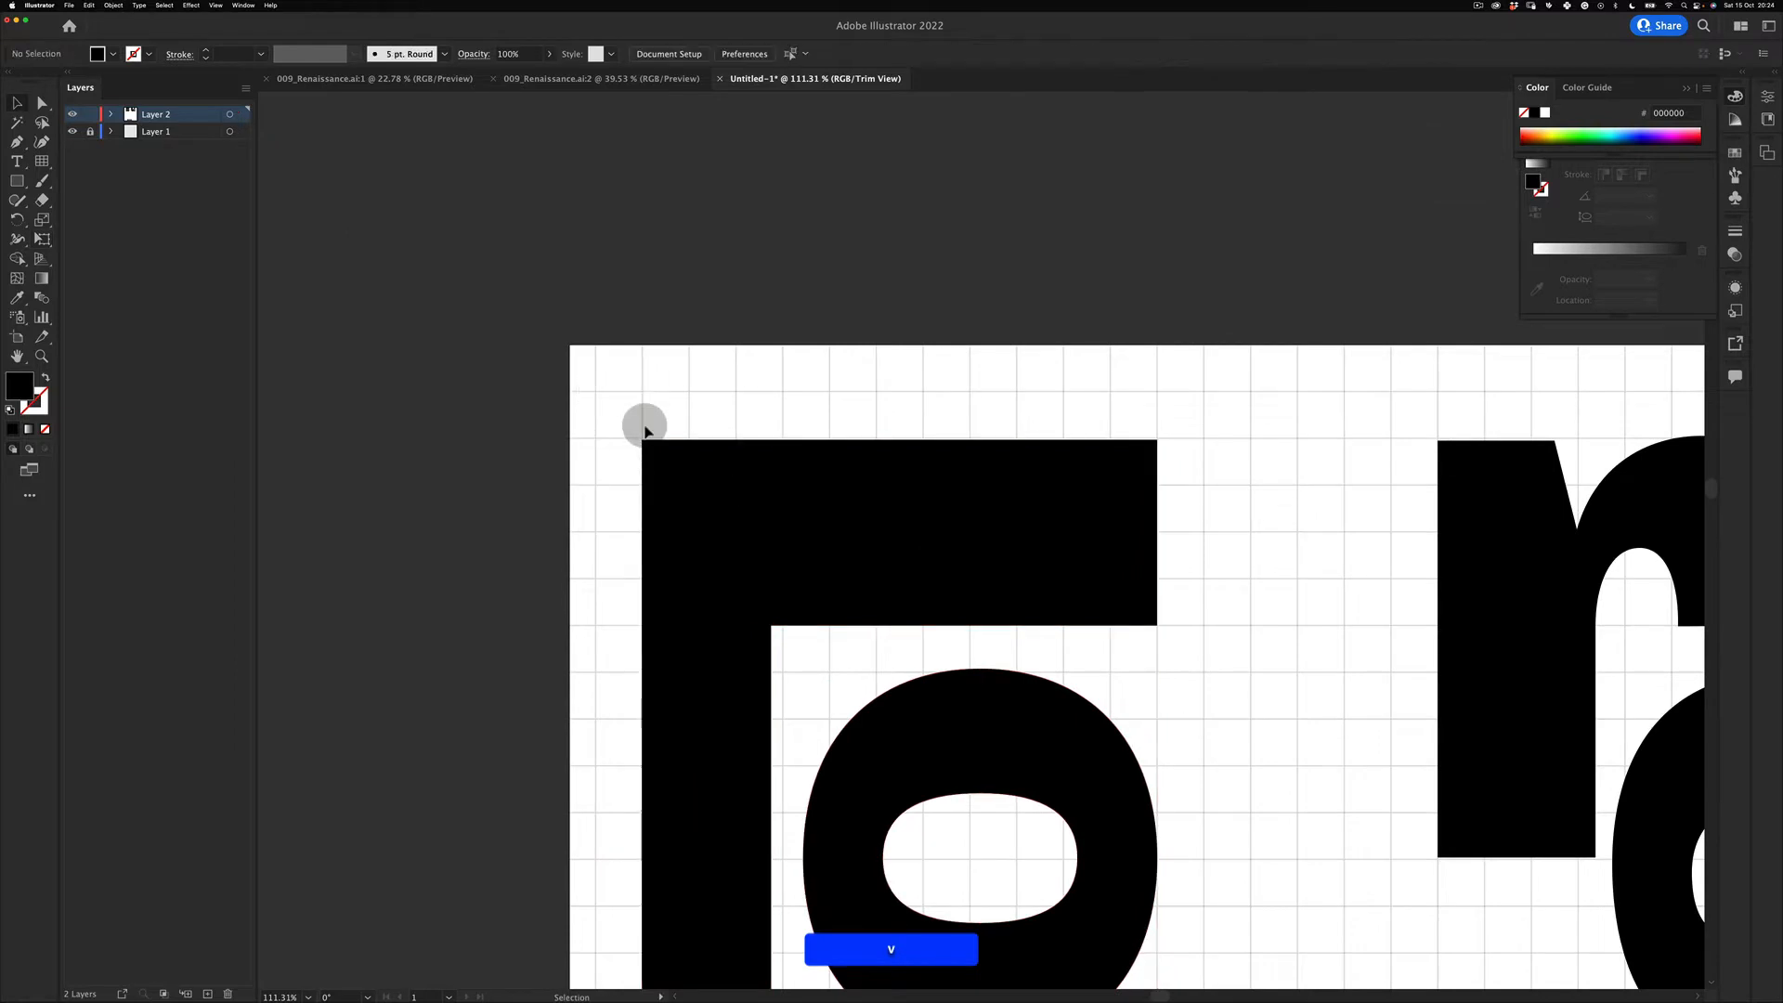
key("z")
left_click_drag(604, 414, 876, 419)
key("a")
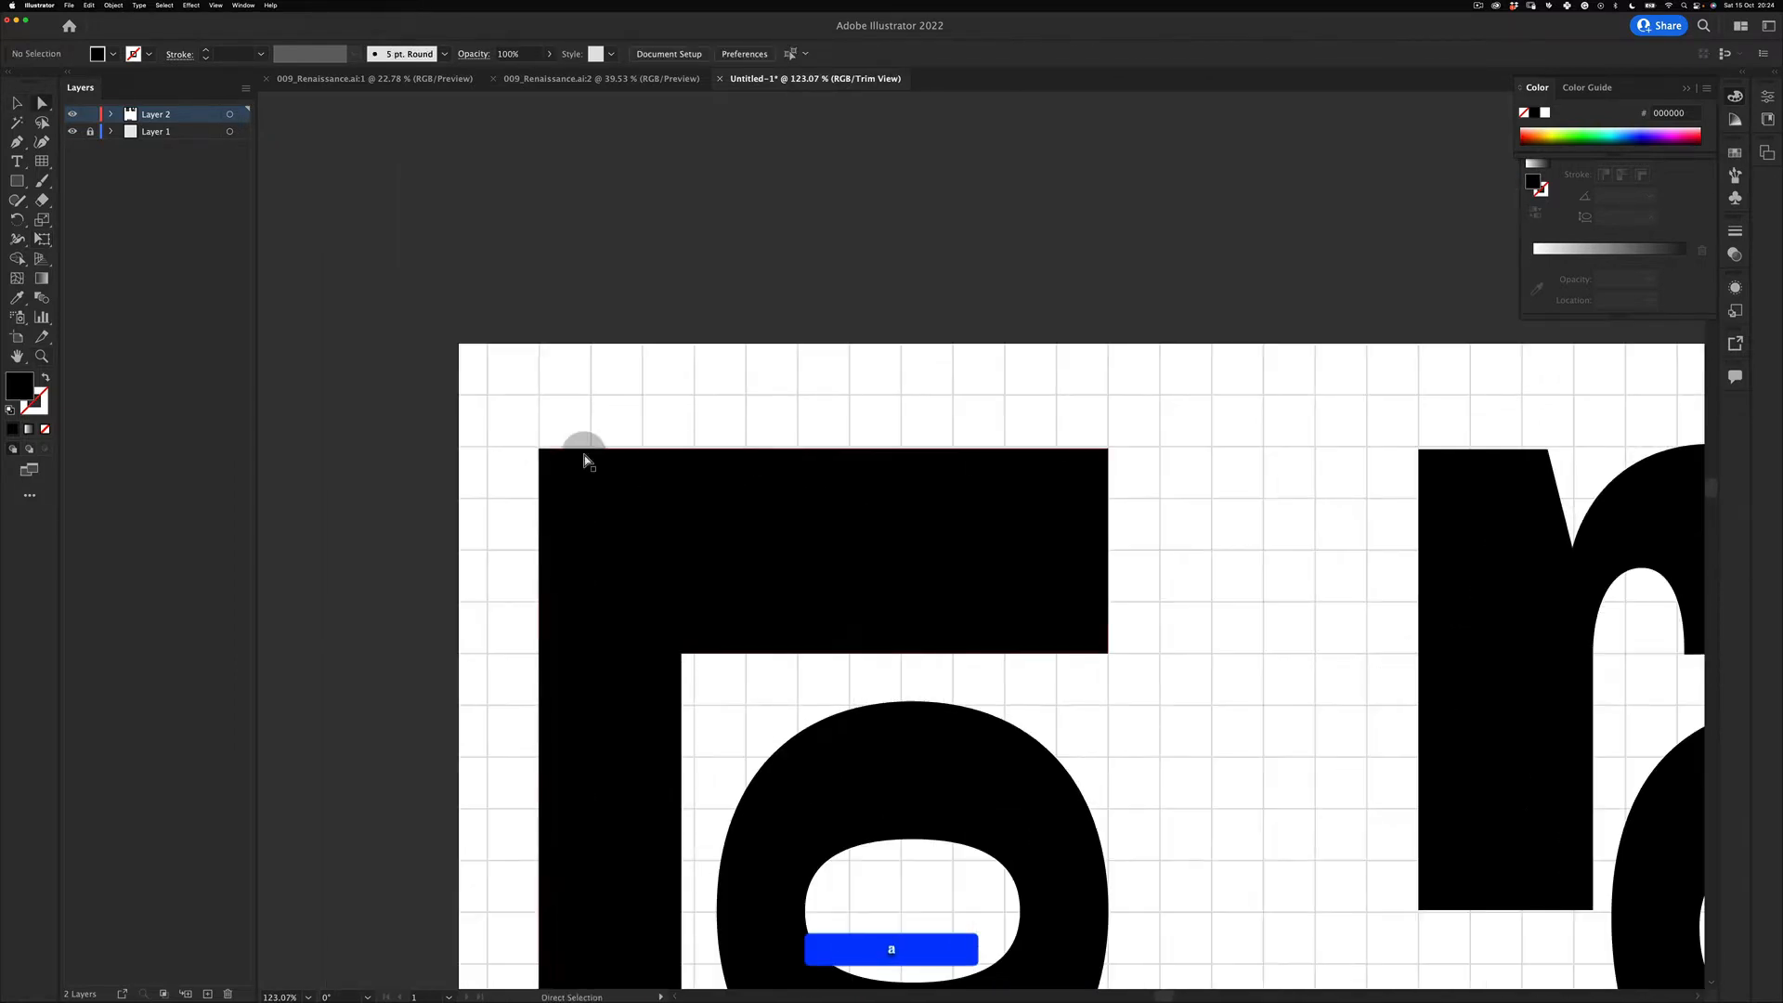
left_click_drag(1102, 482, 1227, 482)
key("z")
key("a")
key("z")
left_click_drag(1281, 478, 1039, 580)
left_click_drag(1300, 573, 1209, 525)
left_click_drag(1055, 546, 1136, 547)
left_click_drag(1166, 546, 1057, 573)
key("z")
left_click_drag(765, 557, 940, 602)
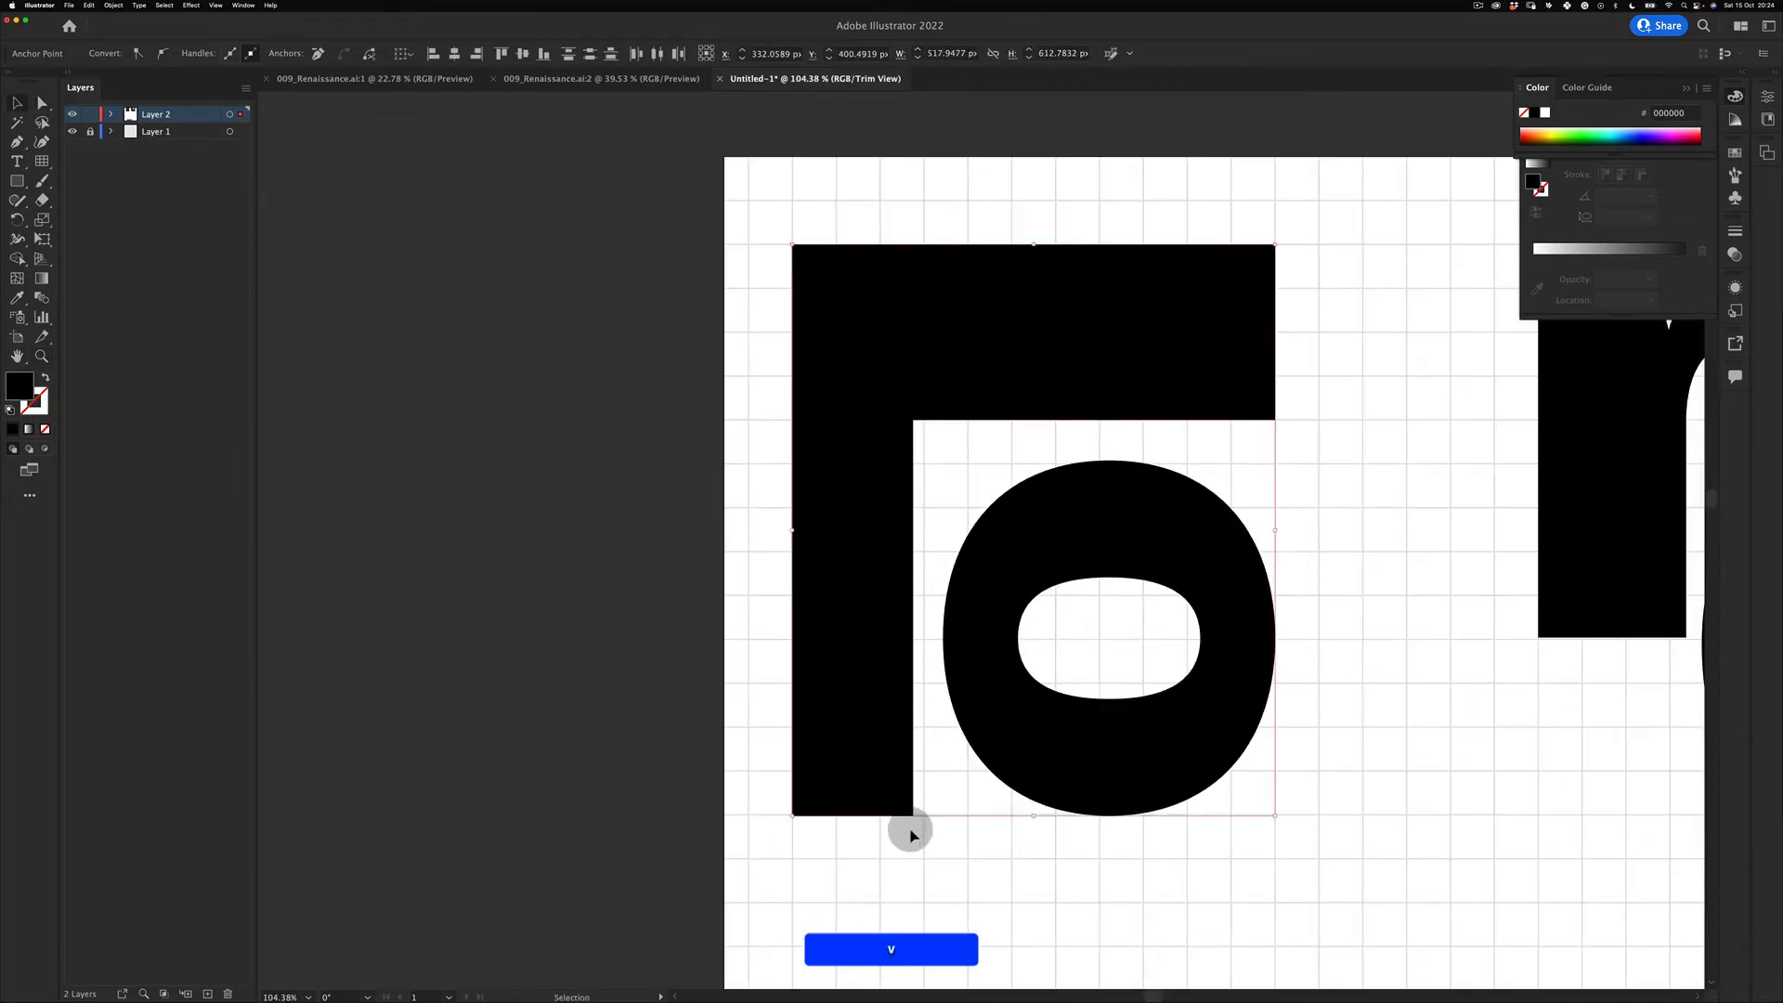
Step: Widen the L's vertical stem to three grid squares by moving its inner edge
left_click(885, 857)
key("a")
left_click_drag(914, 419, 926, 424)
scroll(976, 506, "down", 3)
scroll(966, 561, "right", 2)
key("v")
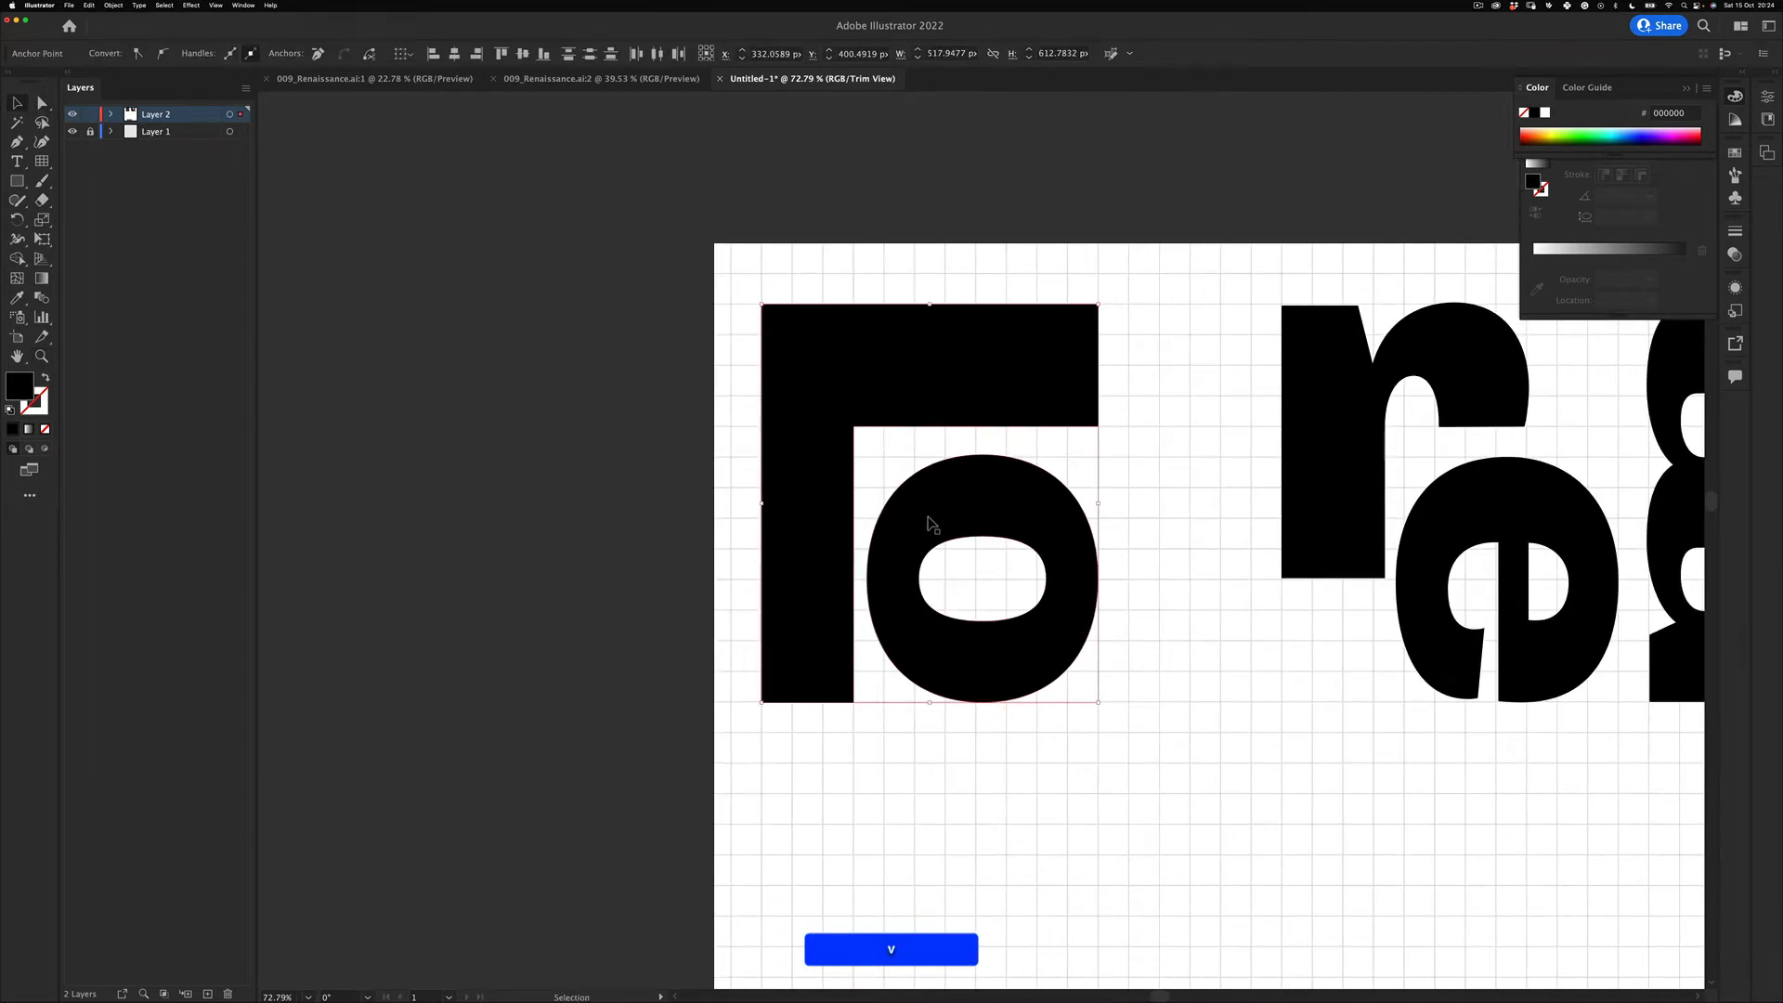
Step: Move the o one grid square away from the L's stem and narrow it to the L's right edge
left_click(882, 769)
left_click_drag(936, 514, 953, 514)
left_click_drag(972, 725, 922, 675)
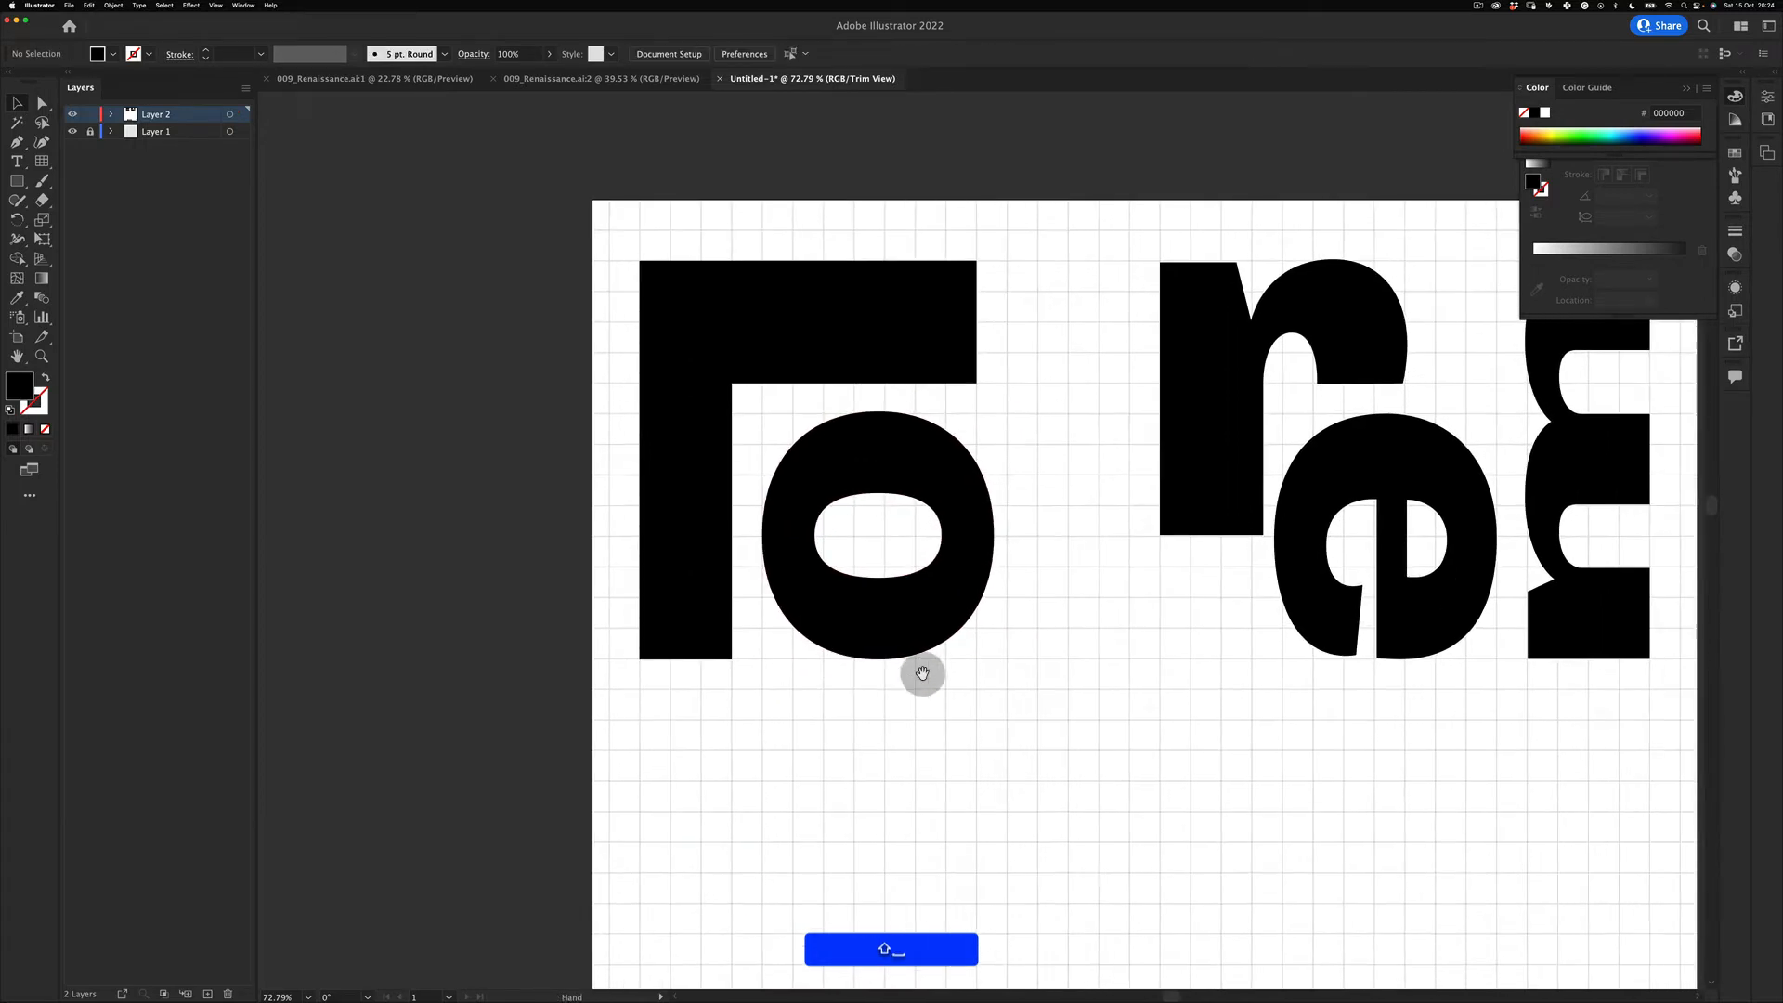
left_click(990, 531)
left_click_drag(994, 532, 976, 532)
key("v")
left_click(1117, 499)
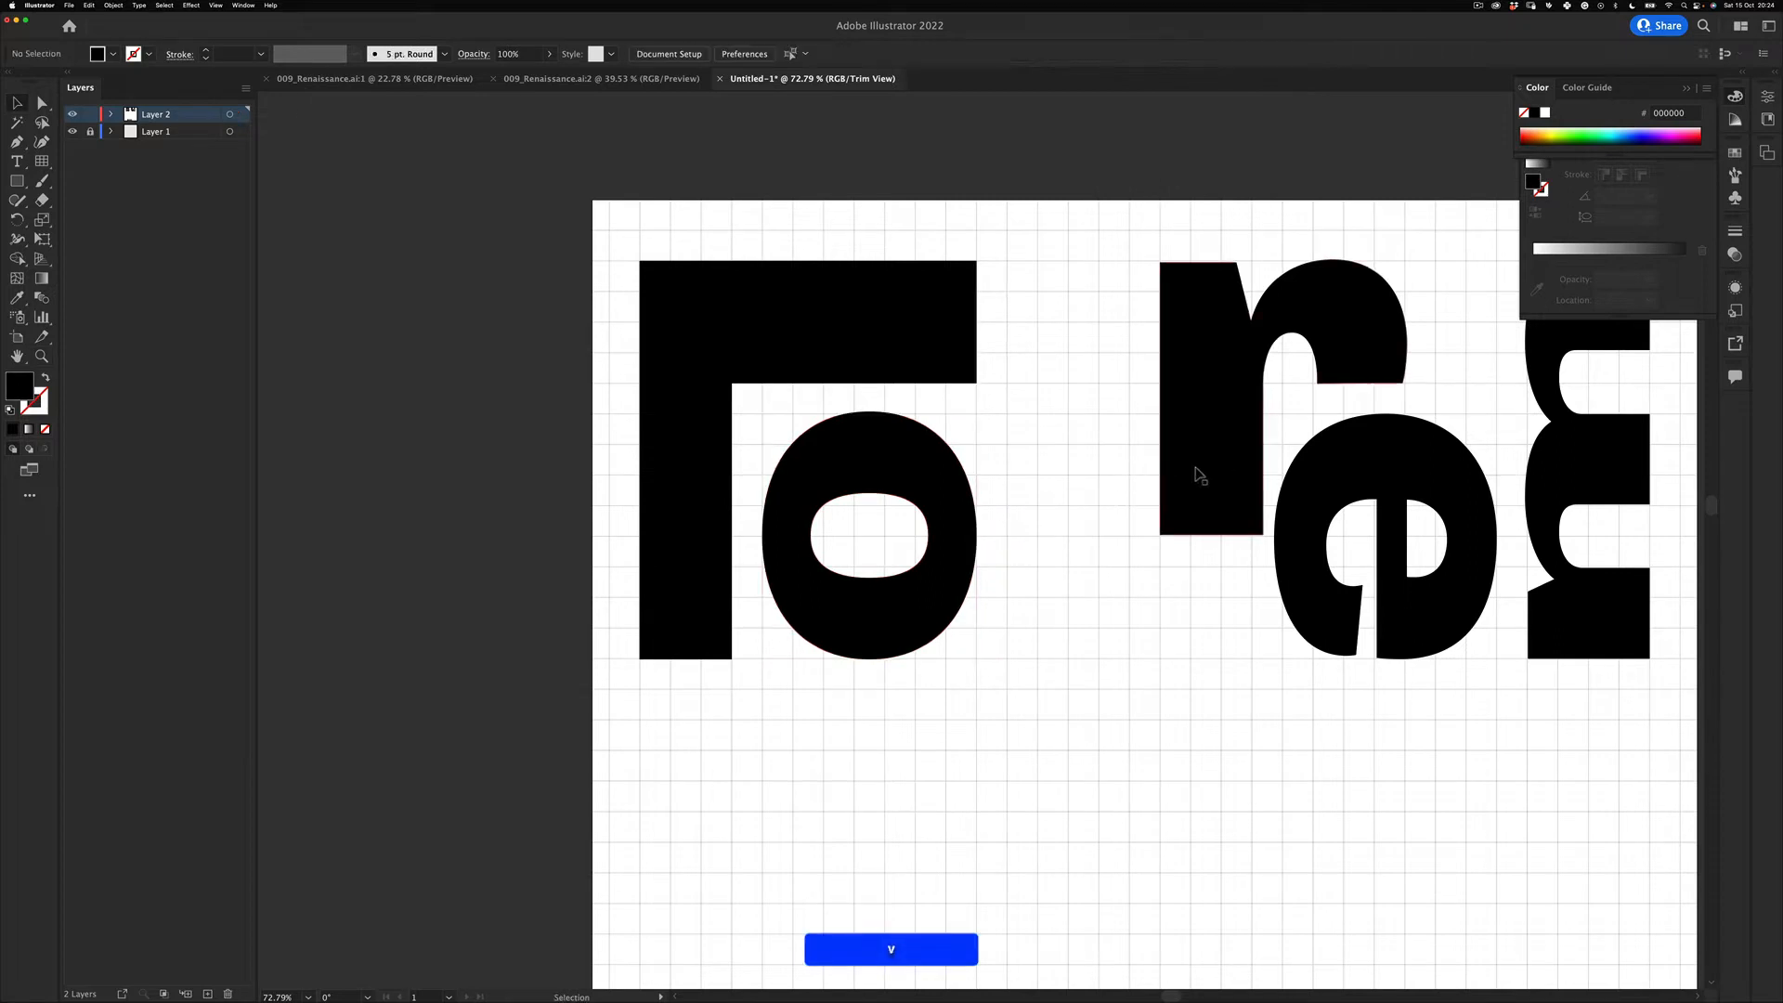
Step: Move the r one grid square to the right of the L and enlarge it down to the L's bottom edge
left_click_drag(1240, 451, 963, 506)
key("v")
key("v")
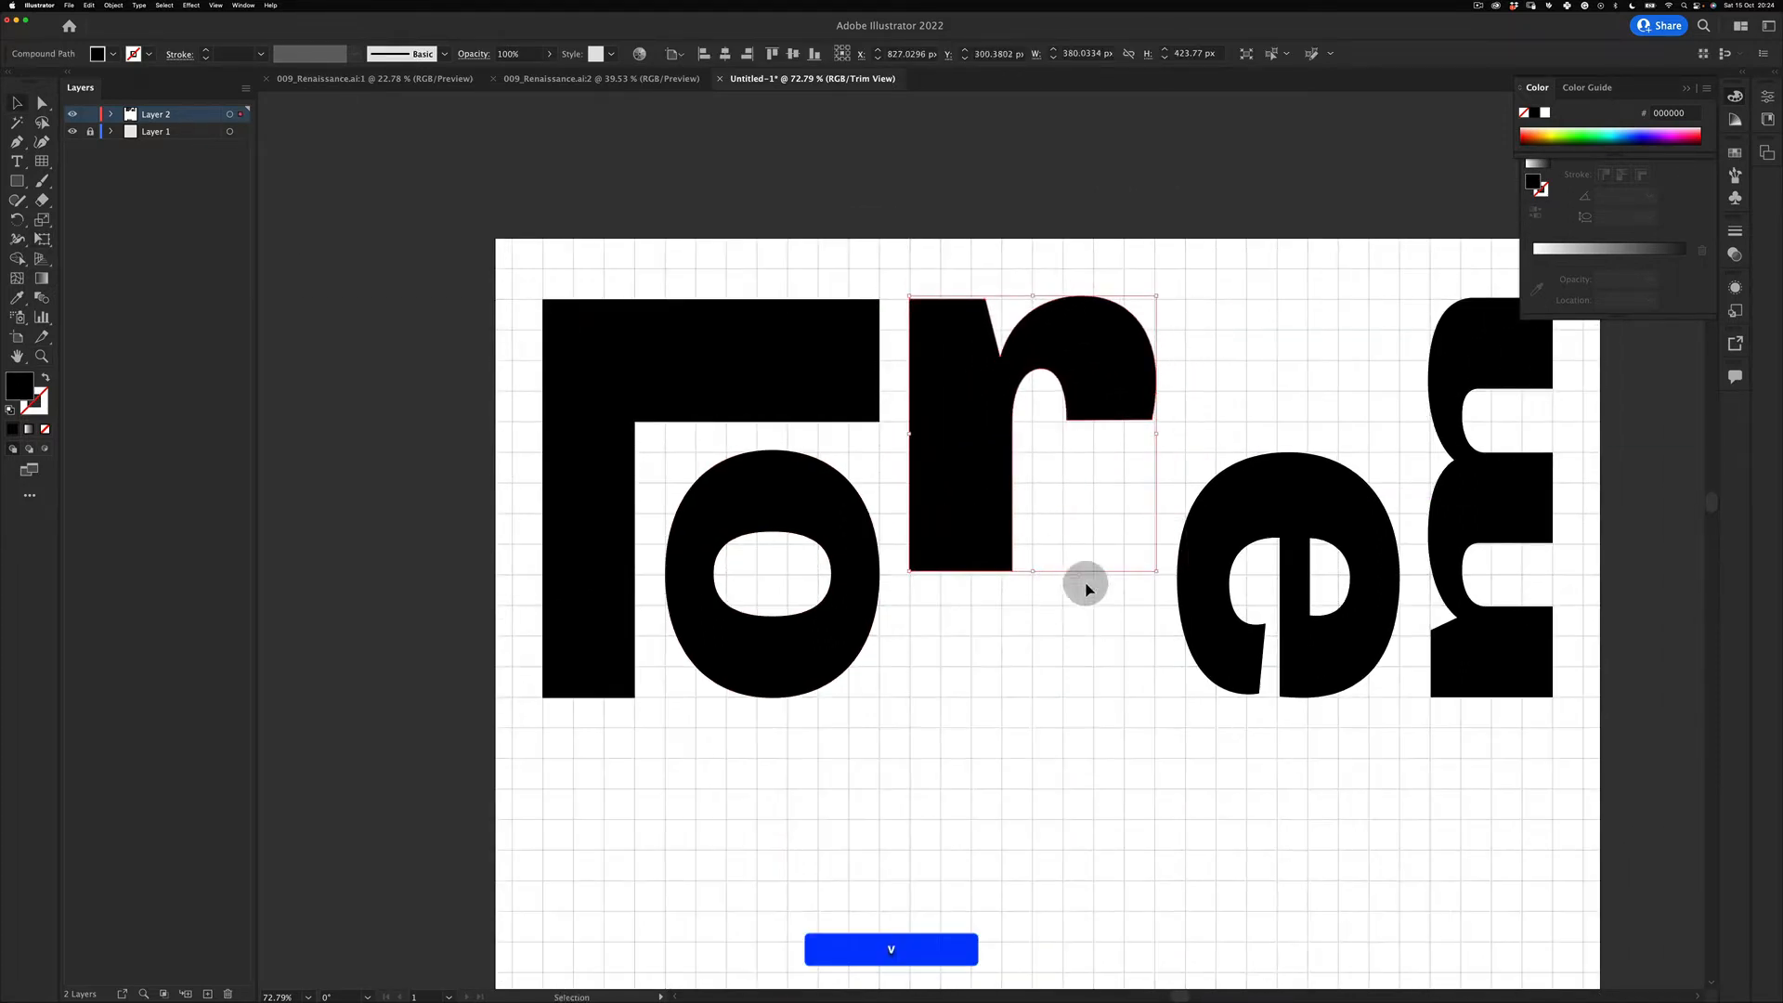
left_click_drag(1155, 571, 1269, 696)
key("shift+z")
left_click_drag(1105, 720, 1017, 680)
key("v")
left_click(1051, 801)
Step: Move the e beneath the r's arm and shrink it to about 261 x 288 px
key("v")
left_click_drag(1135, 560, 1074, 526)
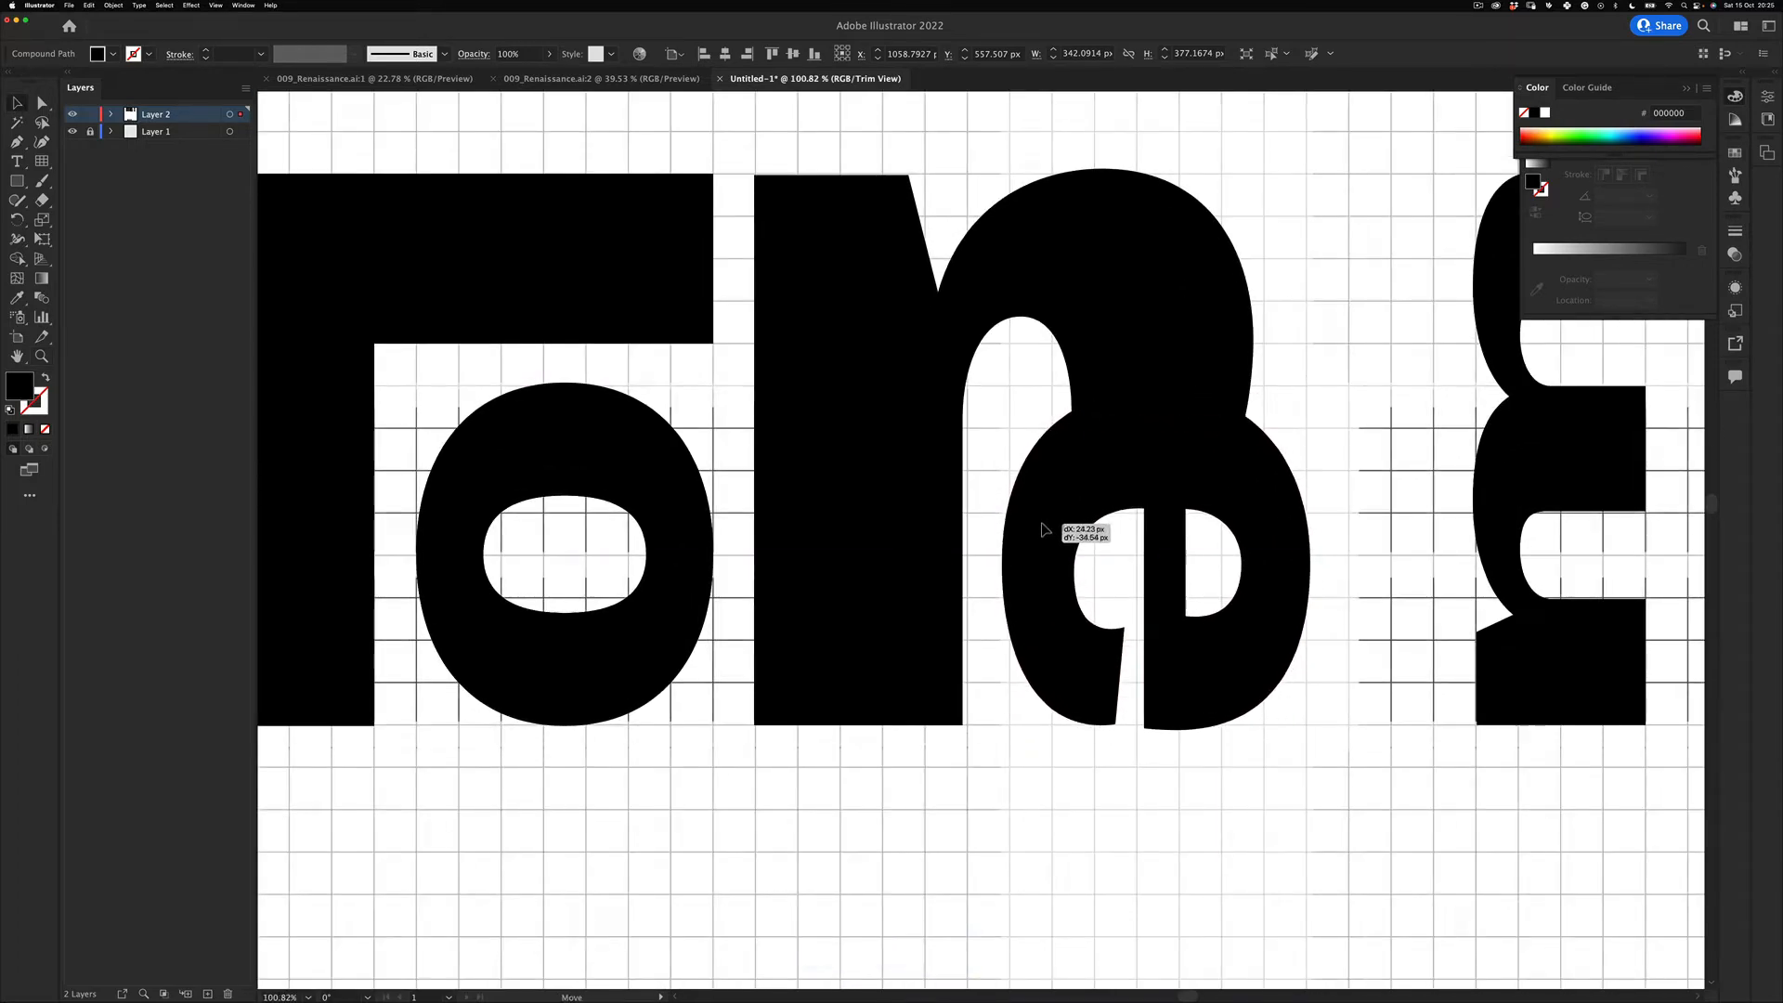
left_click_drag(1301, 382, 1231, 460)
key("z")
left_click_drag(1069, 546, 997, 576)
key("v")
Step: Widen the e from its right side to about 281 px
key("z")
left_click_drag(1124, 546, 1060, 587)
left_click_drag(1204, 584, 1131, 591)
key("v")
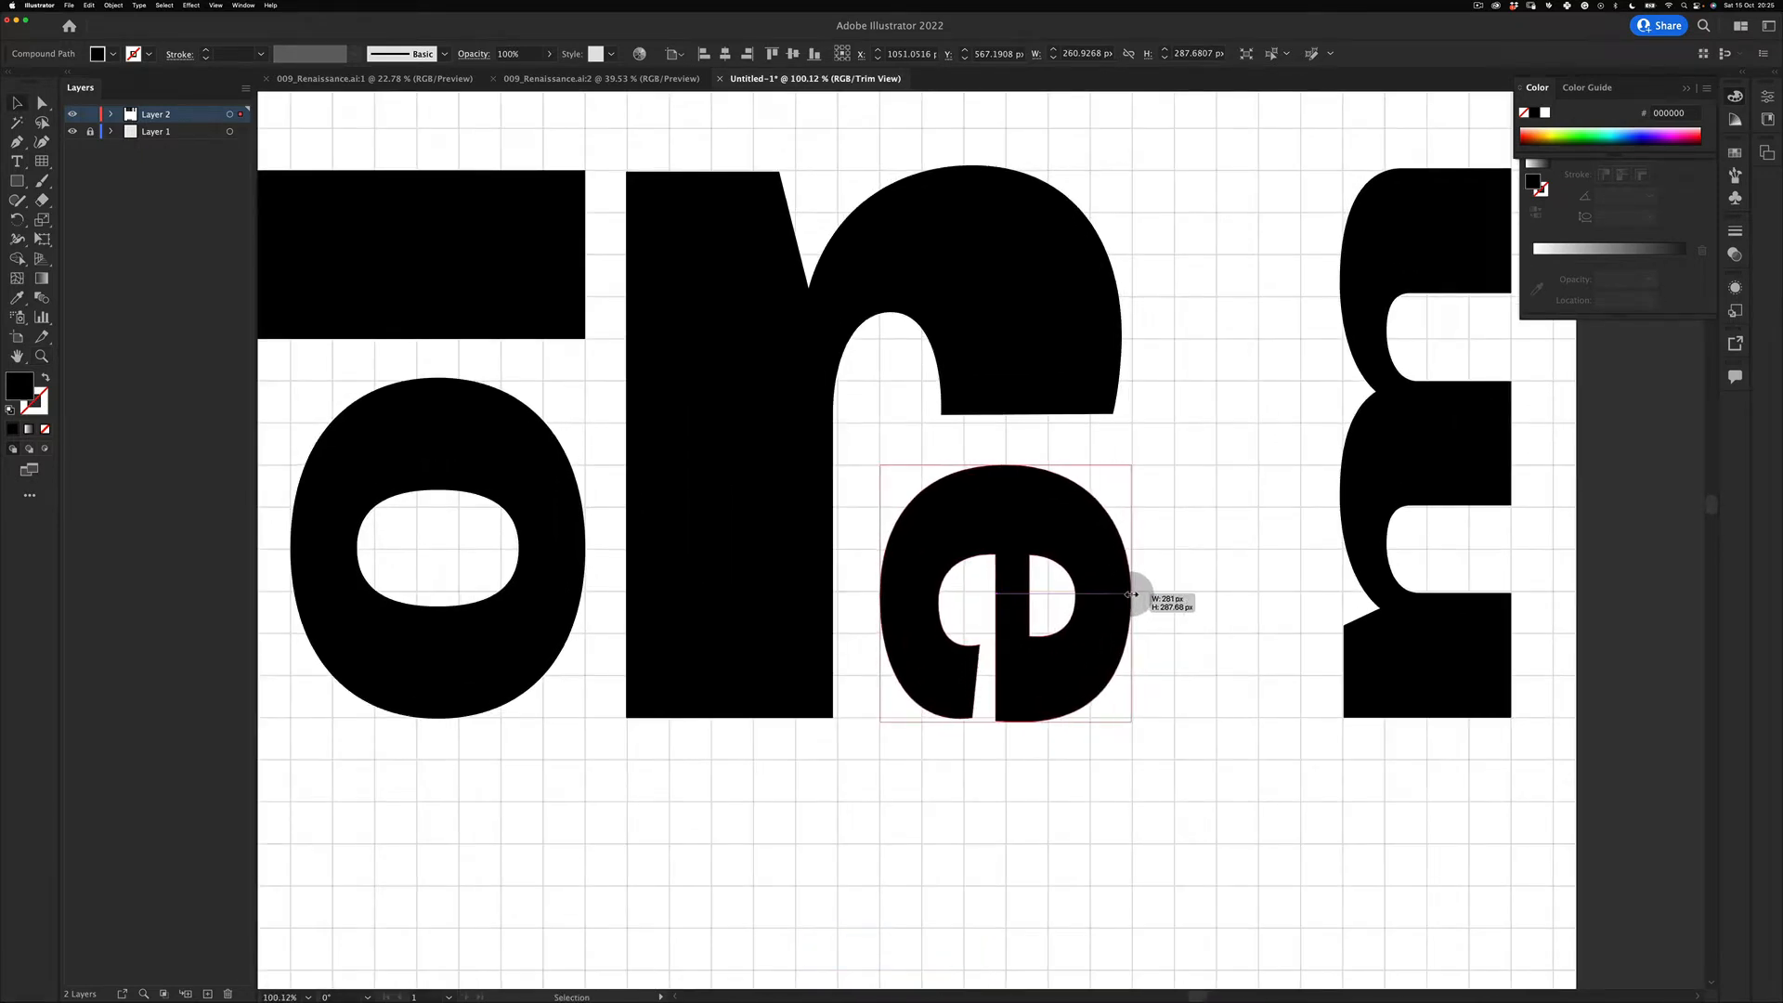
key("v")
scroll(1175, 448, "up", 5)
Step: Widen the r to twelve grid squares so its right edge lines up with the e
left_click(1096, 565)
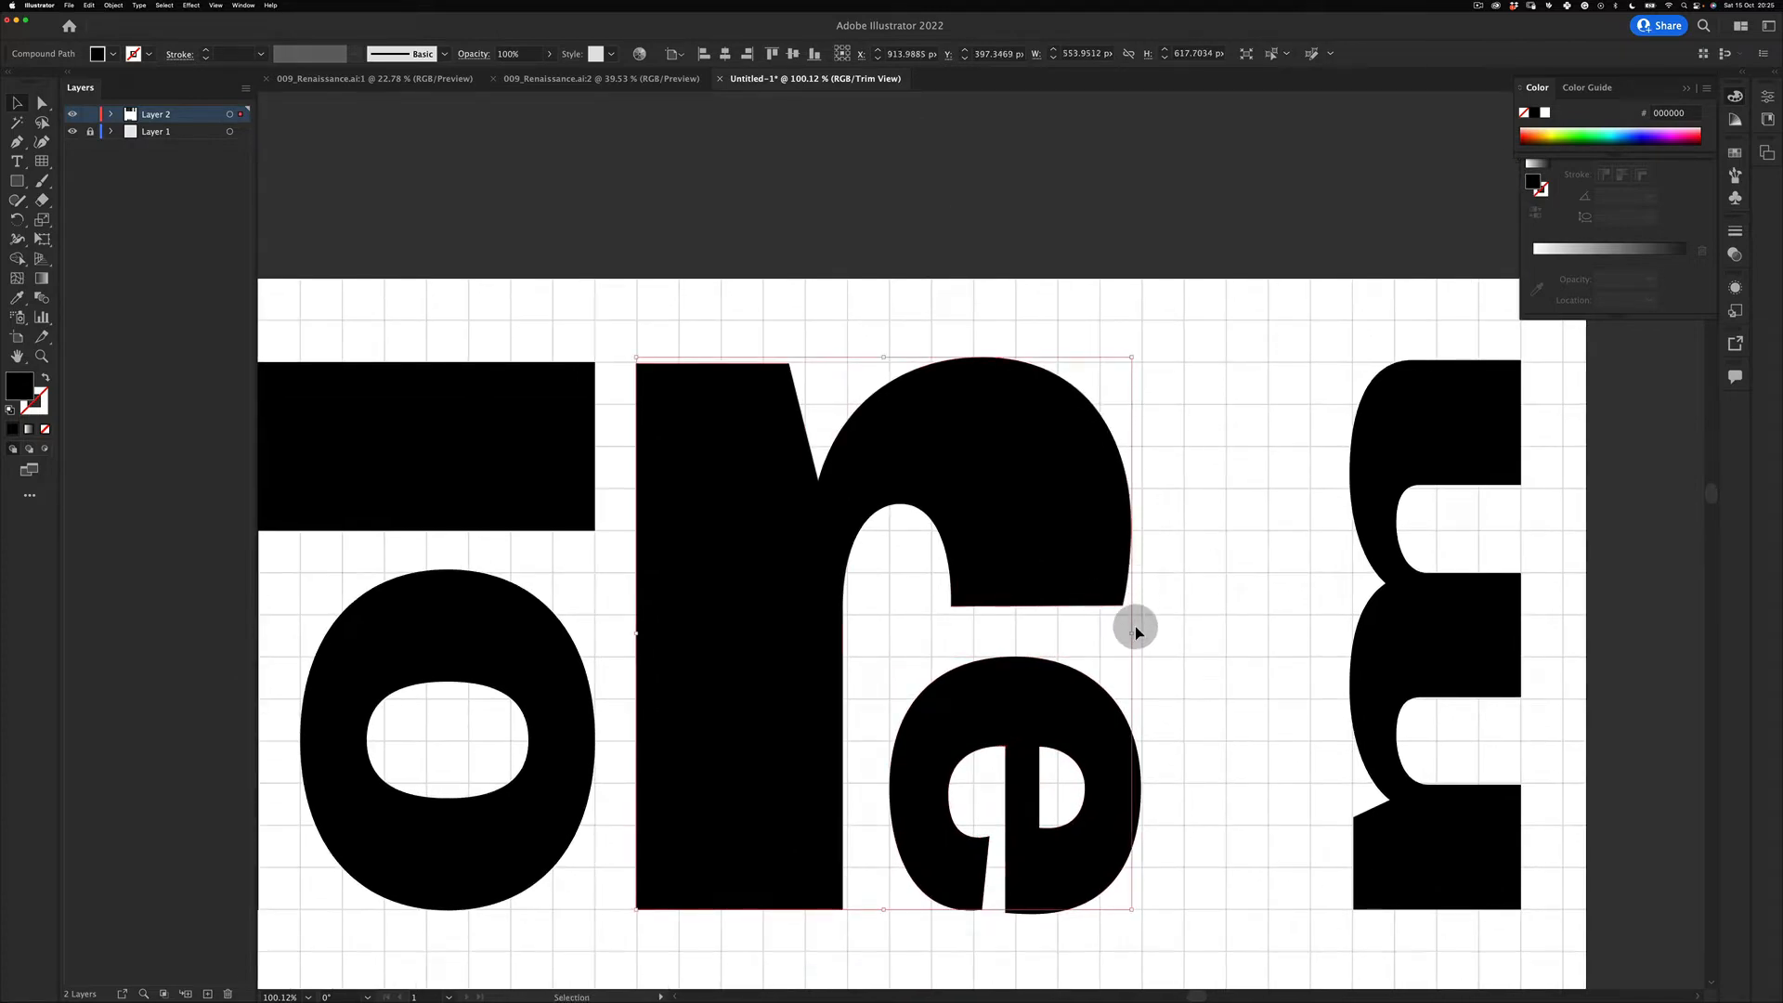
key("v")
left_click(1212, 482)
left_click(1080, 506)
left_click_drag(1134, 633, 1144, 636)
key("z")
left_click_drag(1160, 558, 1105, 556)
key("v")
left_click(1168, 570)
Step: Trim the end of the r's arm to the grid line using a 245 x 65 px rectangle and the Shape Builder
key("z")
key("v")
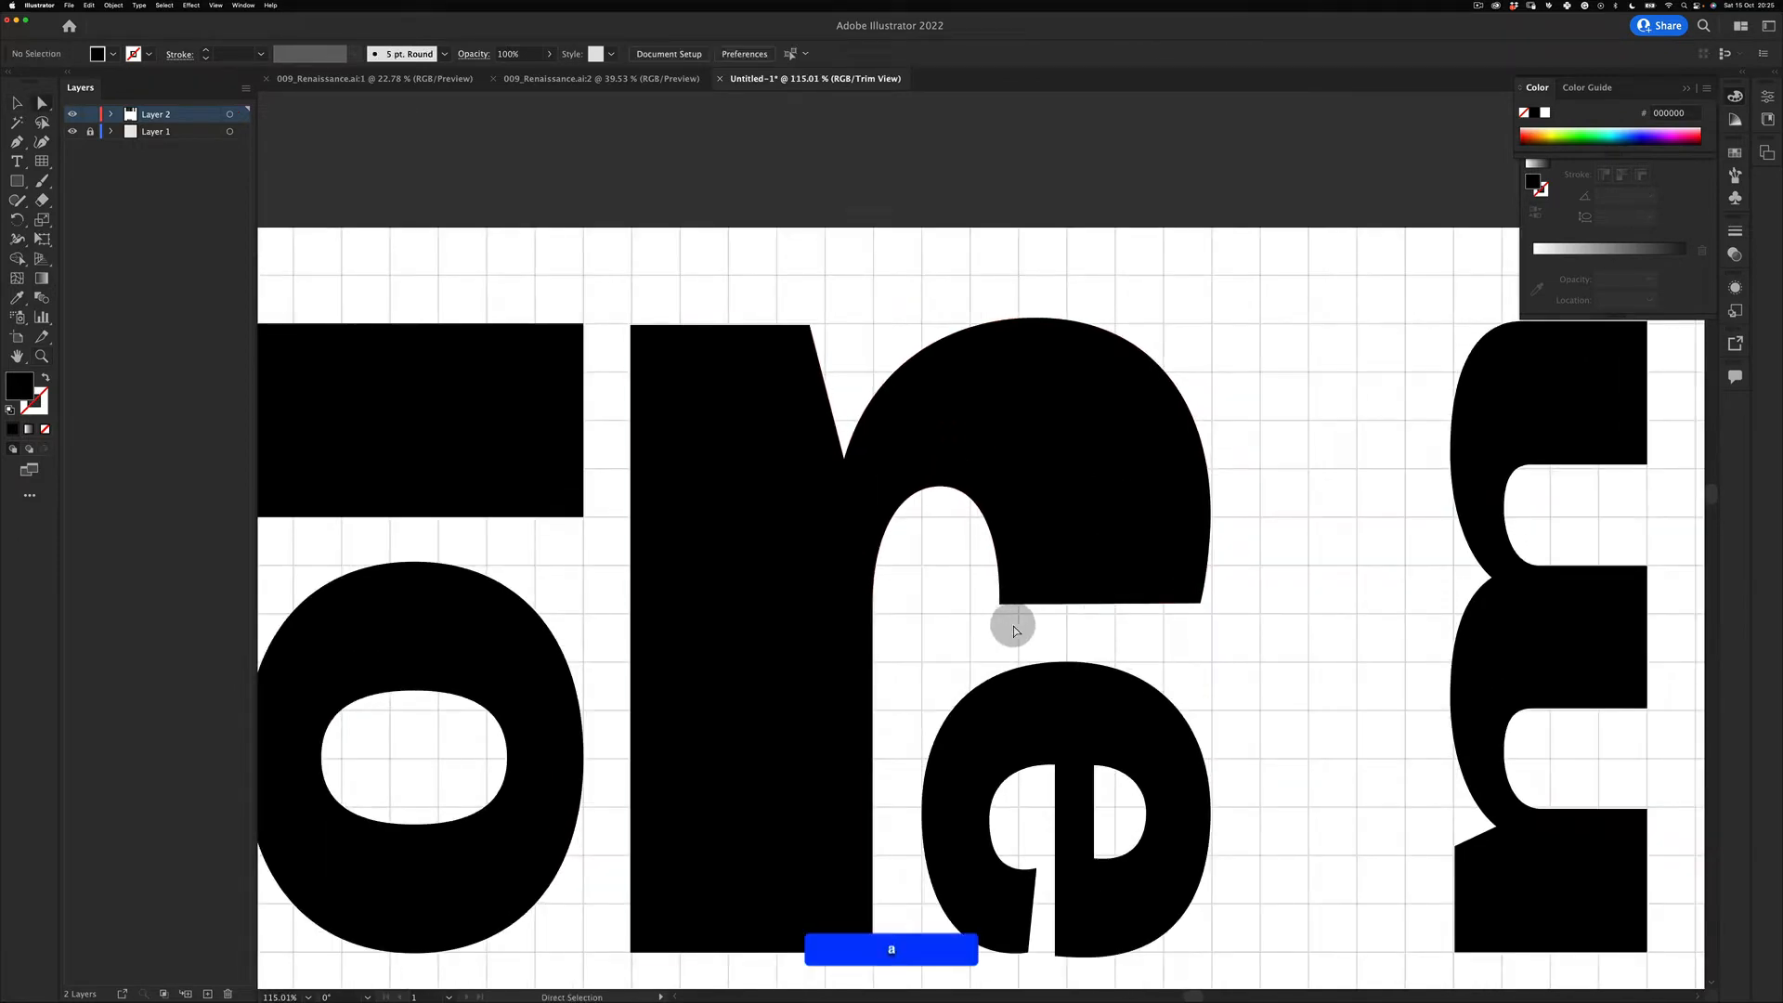
left_click_drag(986, 619, 1213, 566)
key("v")
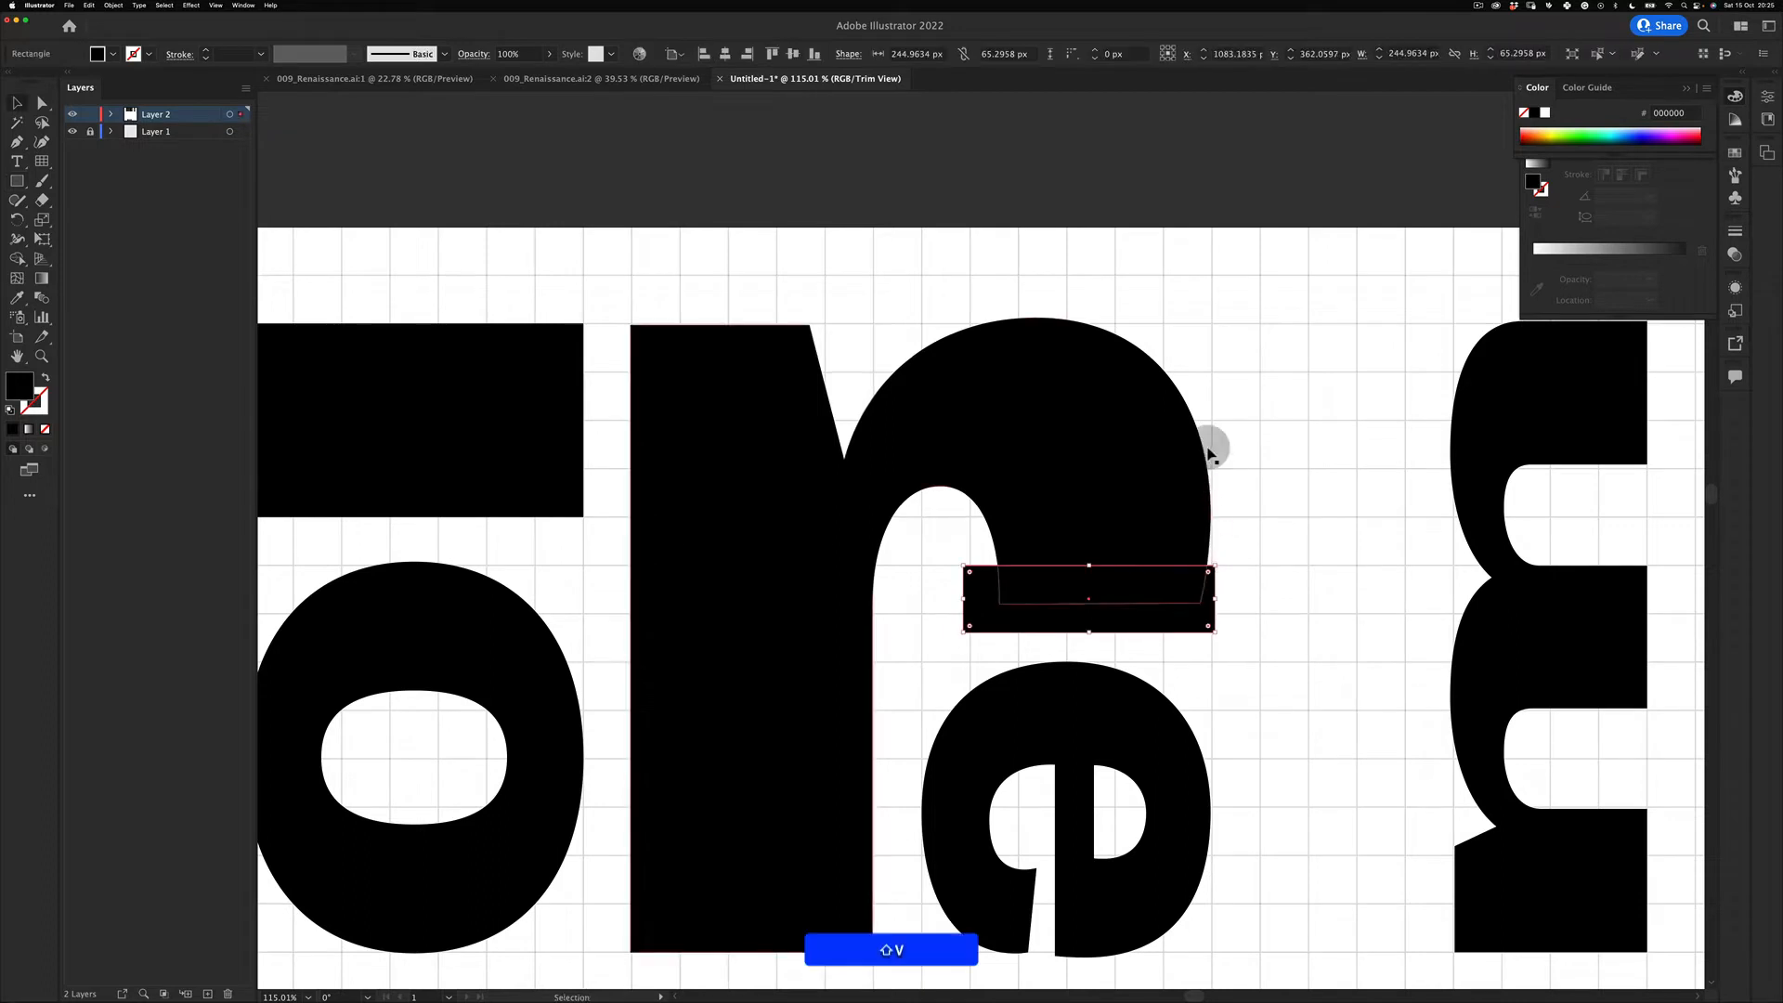
left_click(1112, 500, "shift")
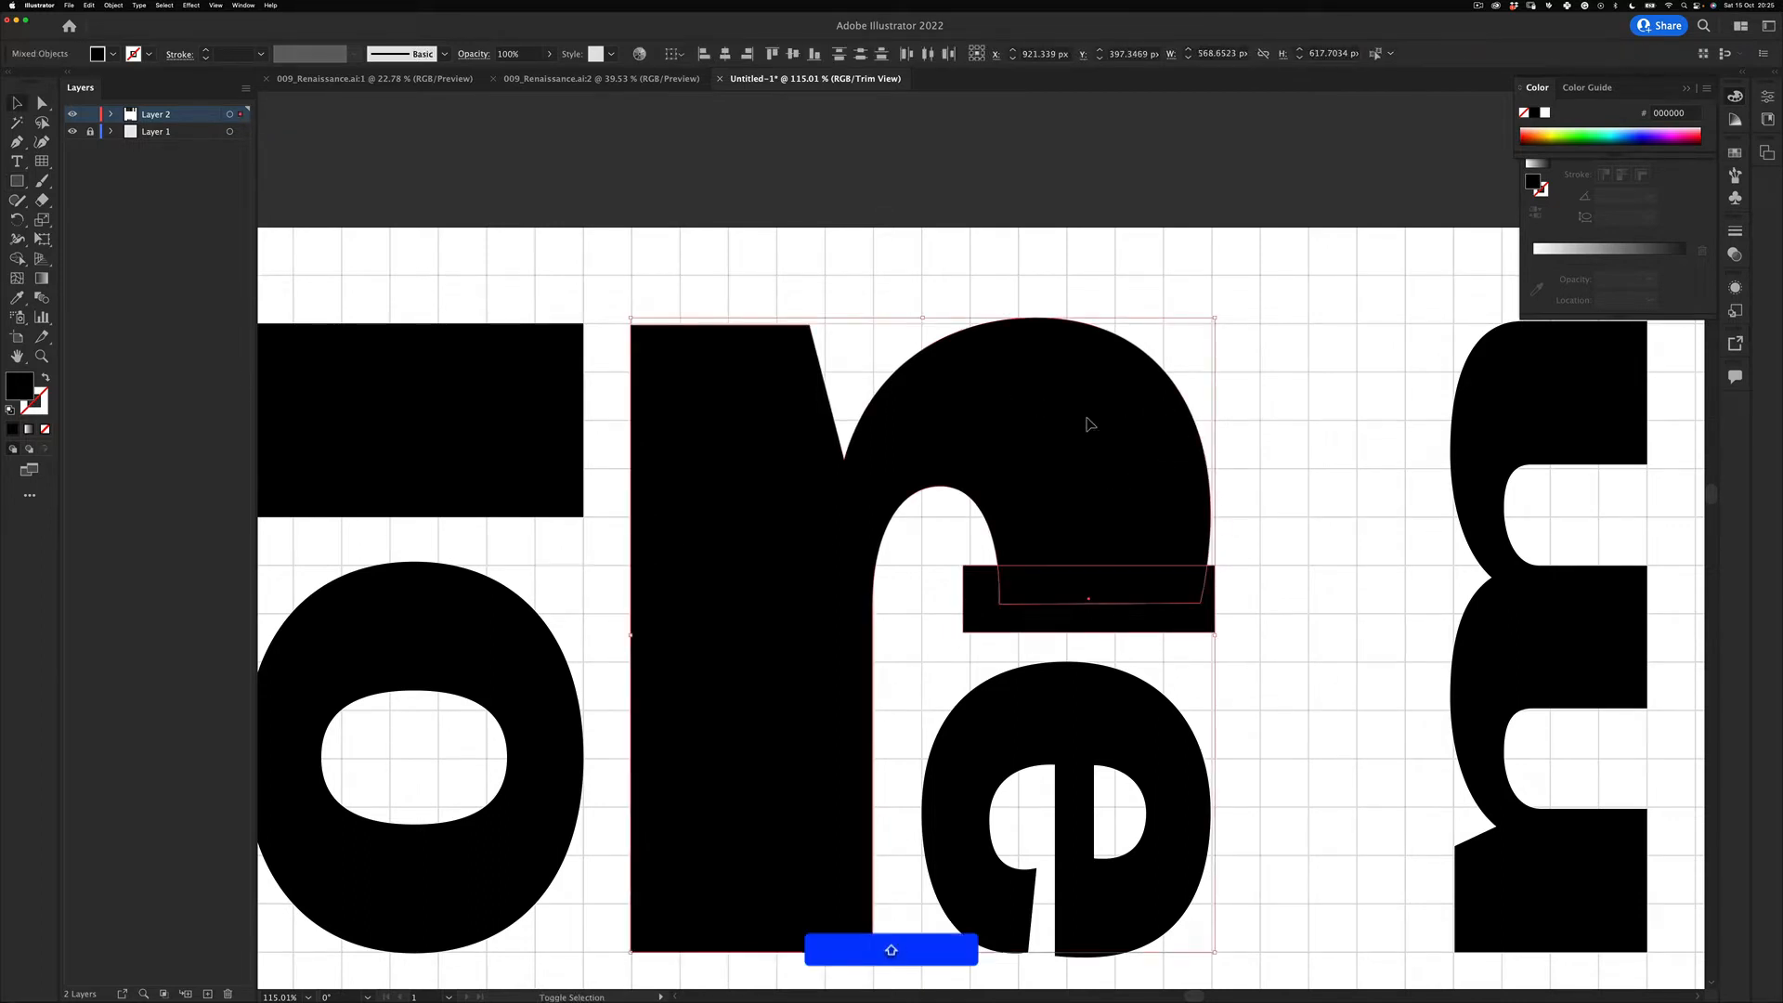
key("shift+m")
left_click_drag(933, 591, 1185, 615)
Step: Stretch the e upward to about 335 px tall, one grid square below the r's arm, and deselect it
key("z")
mouse_move(1068, 567)
left_mouse_down()
mouse_move(968, 614)
mouse_move(1085, 630)
mouse_move(1083, 582)
left_mouse_up()
key("v")
left_click(1092, 660)
key("z")
key("v")
scroll(1118, 545, "down", 5)
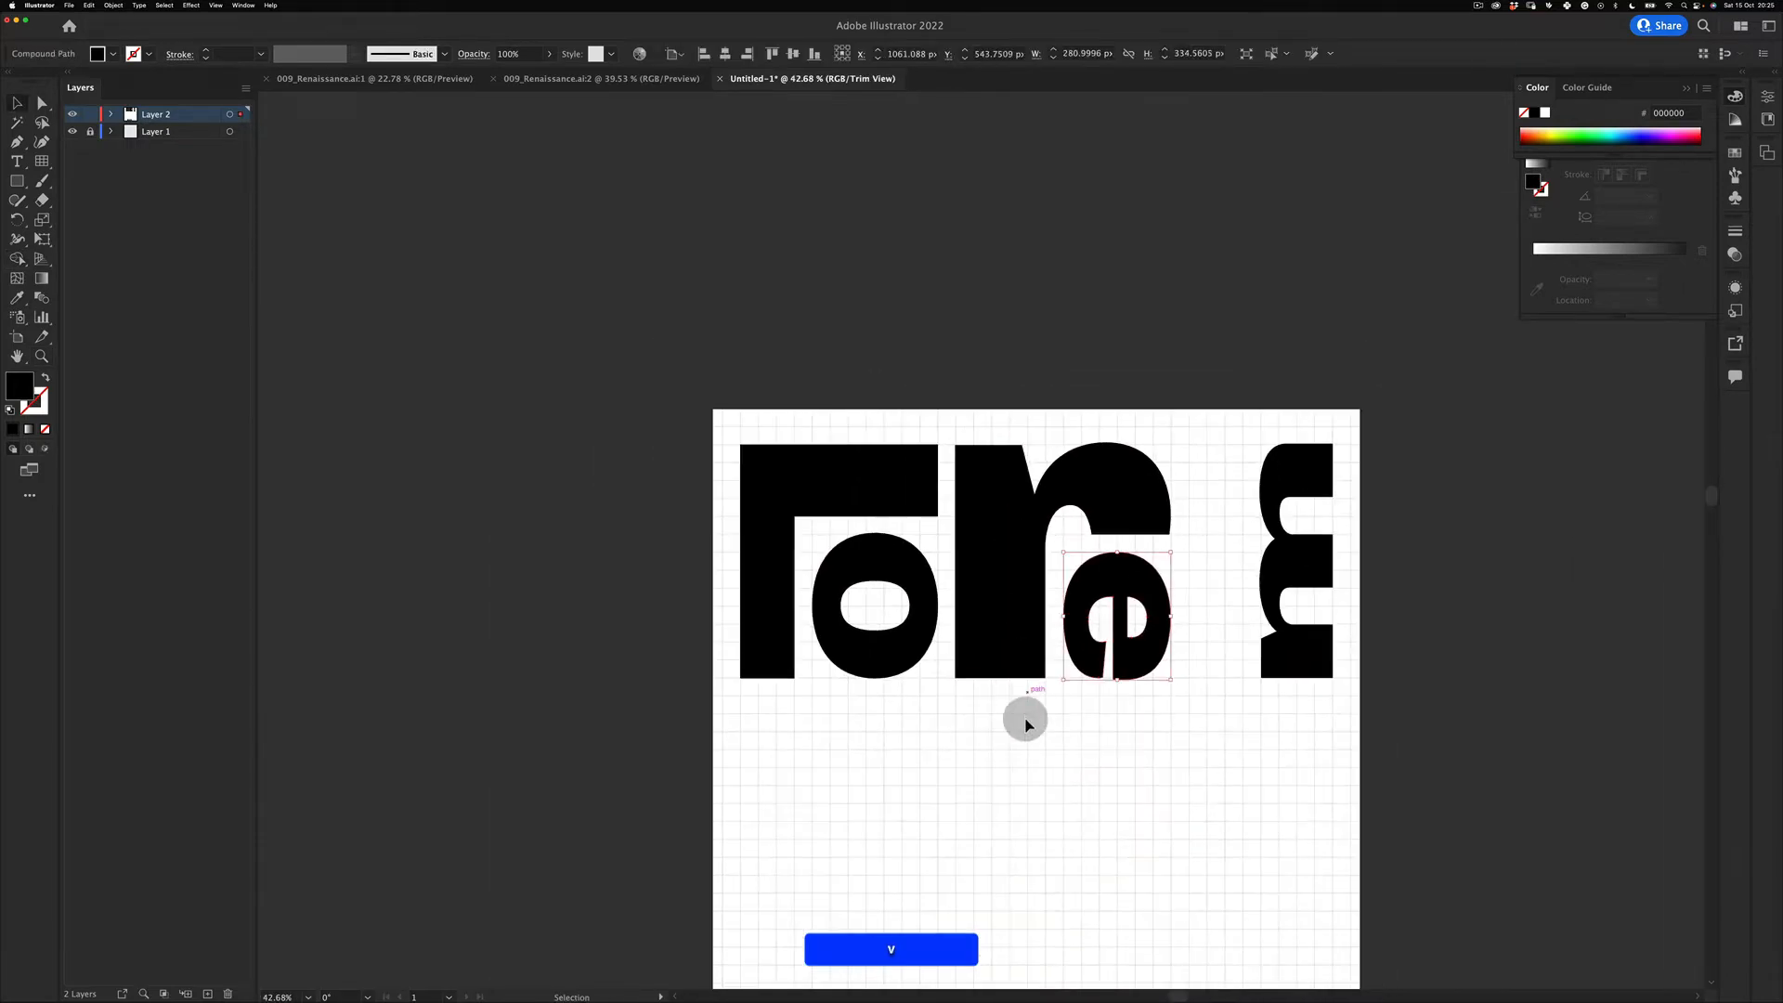
left_click(1025, 721)
Step: Rotate the m upright and place it one grid square to the right of the e on the shared baseline
key("space")
left_click_drag(1096, 670, 995, 603)
key("z")
left_click_drag(1107, 481, 1163, 464)
key("v")
left_click(1224, 526)
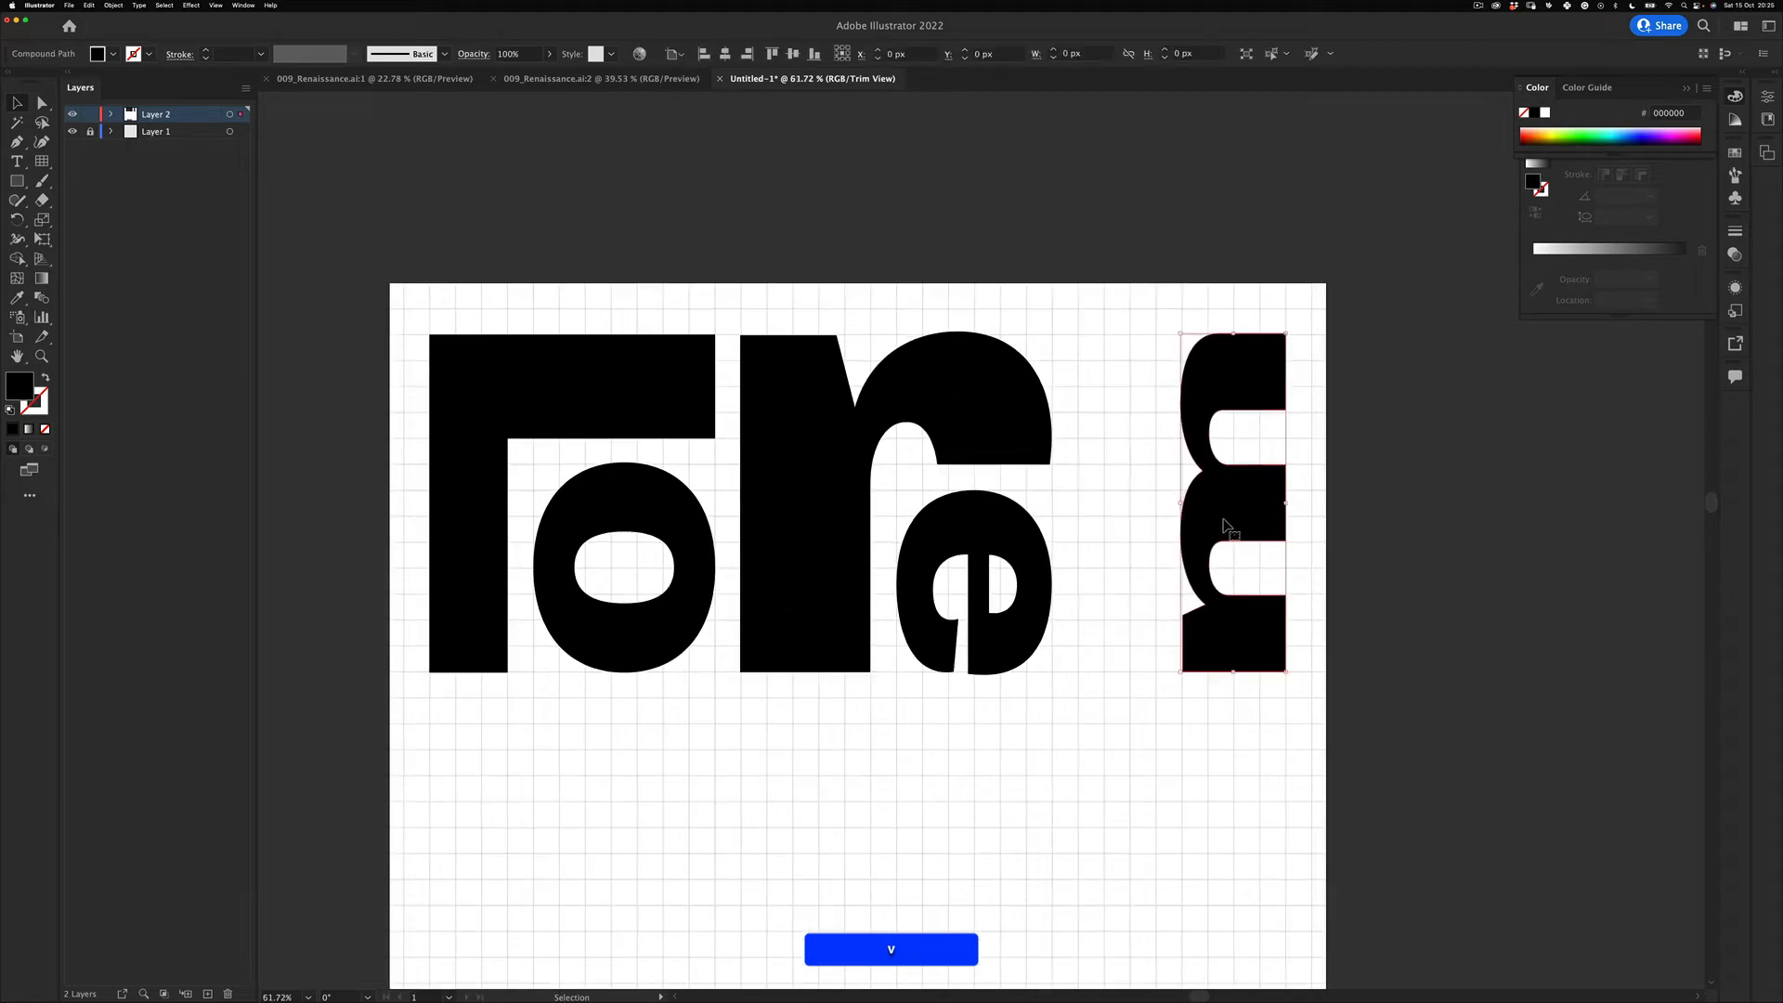
left_click_drag(1375, 660, 1109, 589)
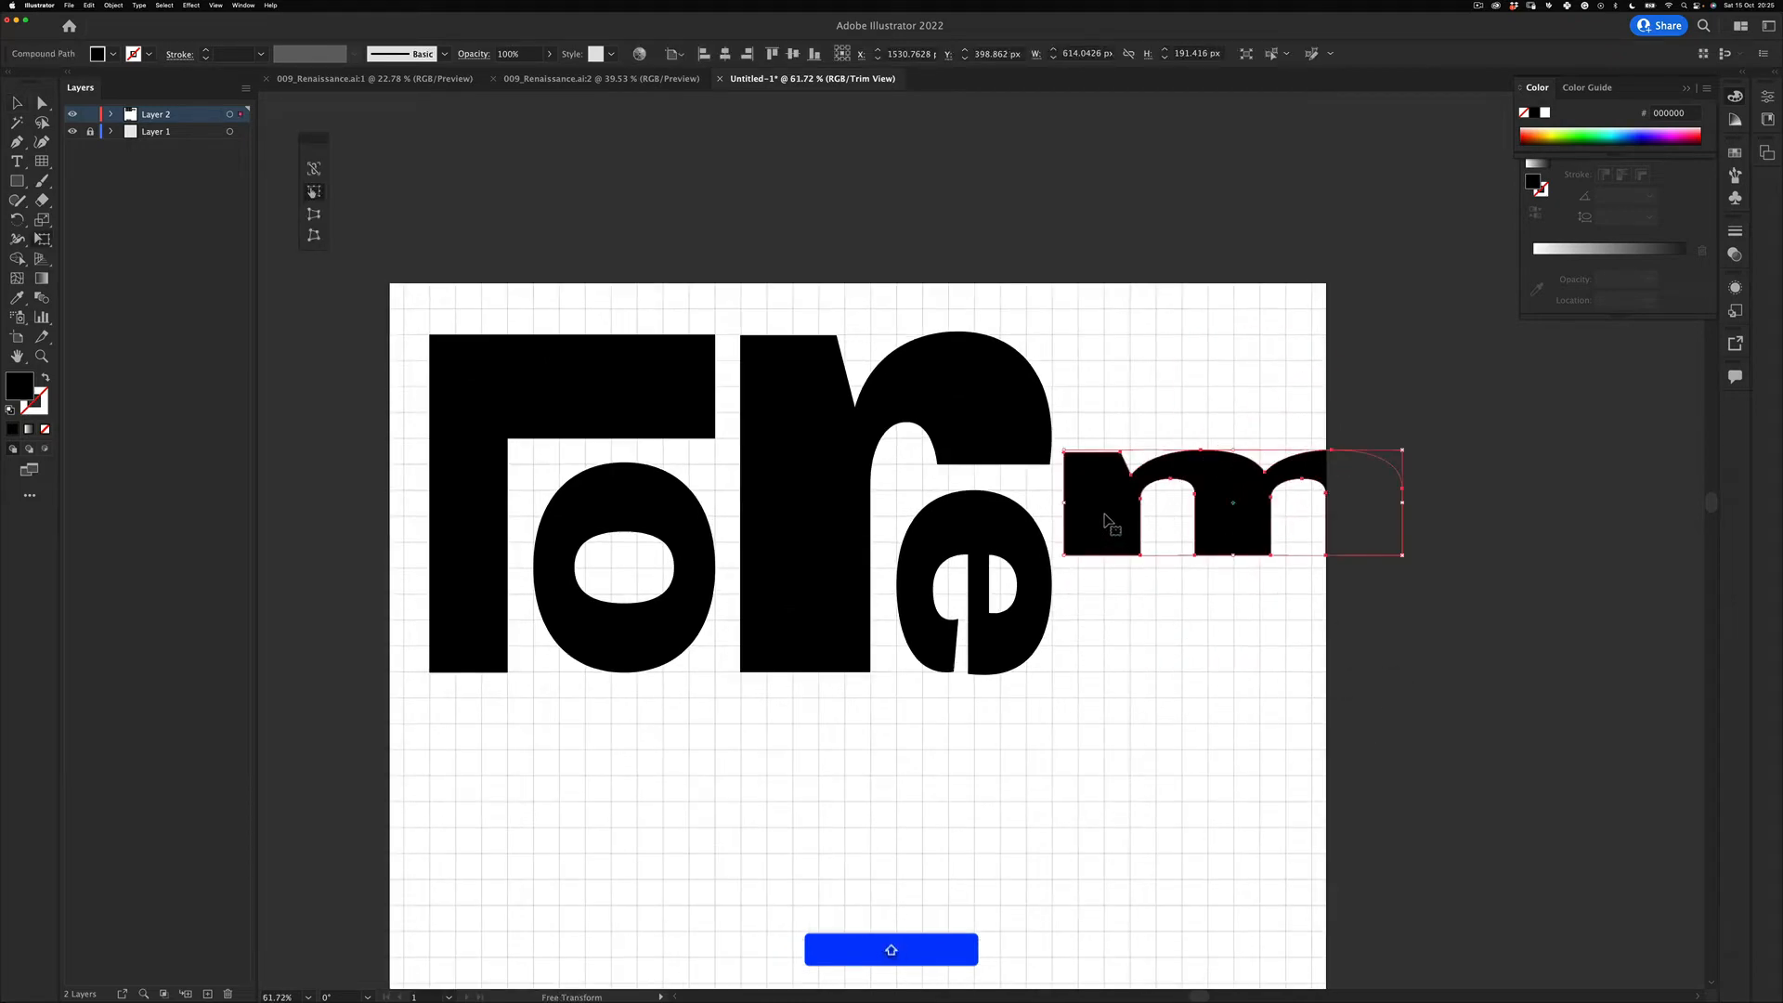
left_click_drag(1104, 516, 1117, 627)
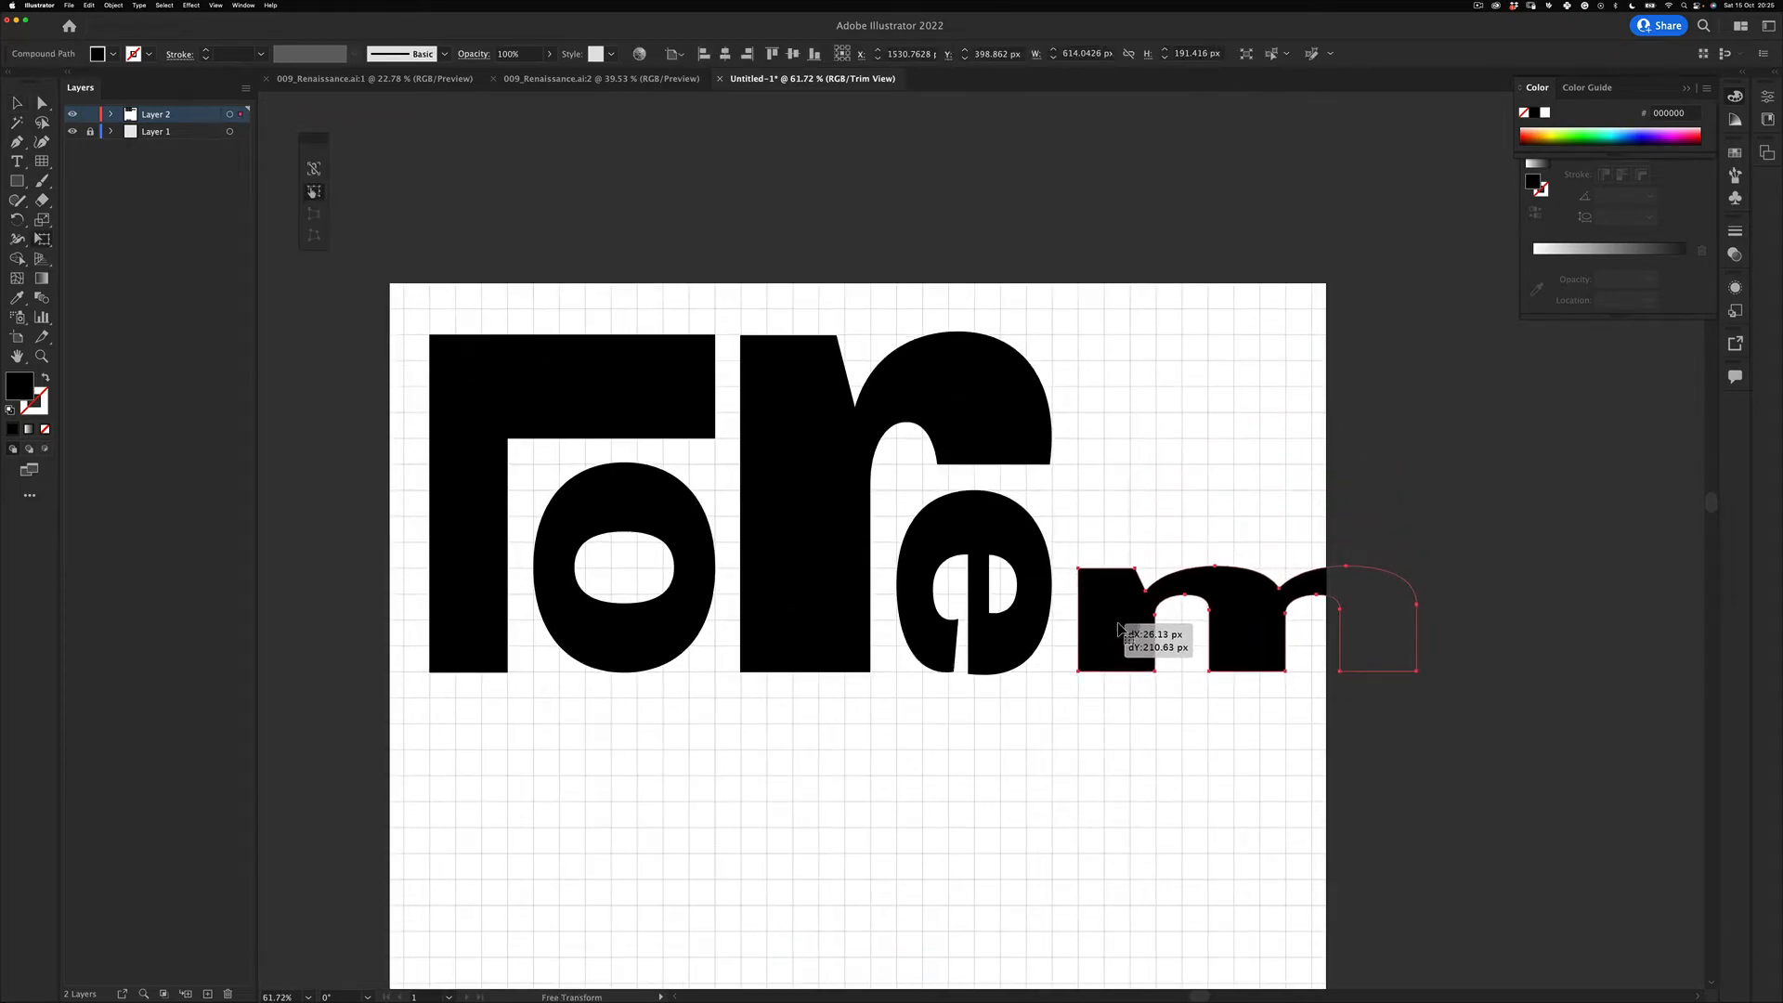
left_click_drag(1417, 619, 1355, 625)
key("super+z")
key("super+z")
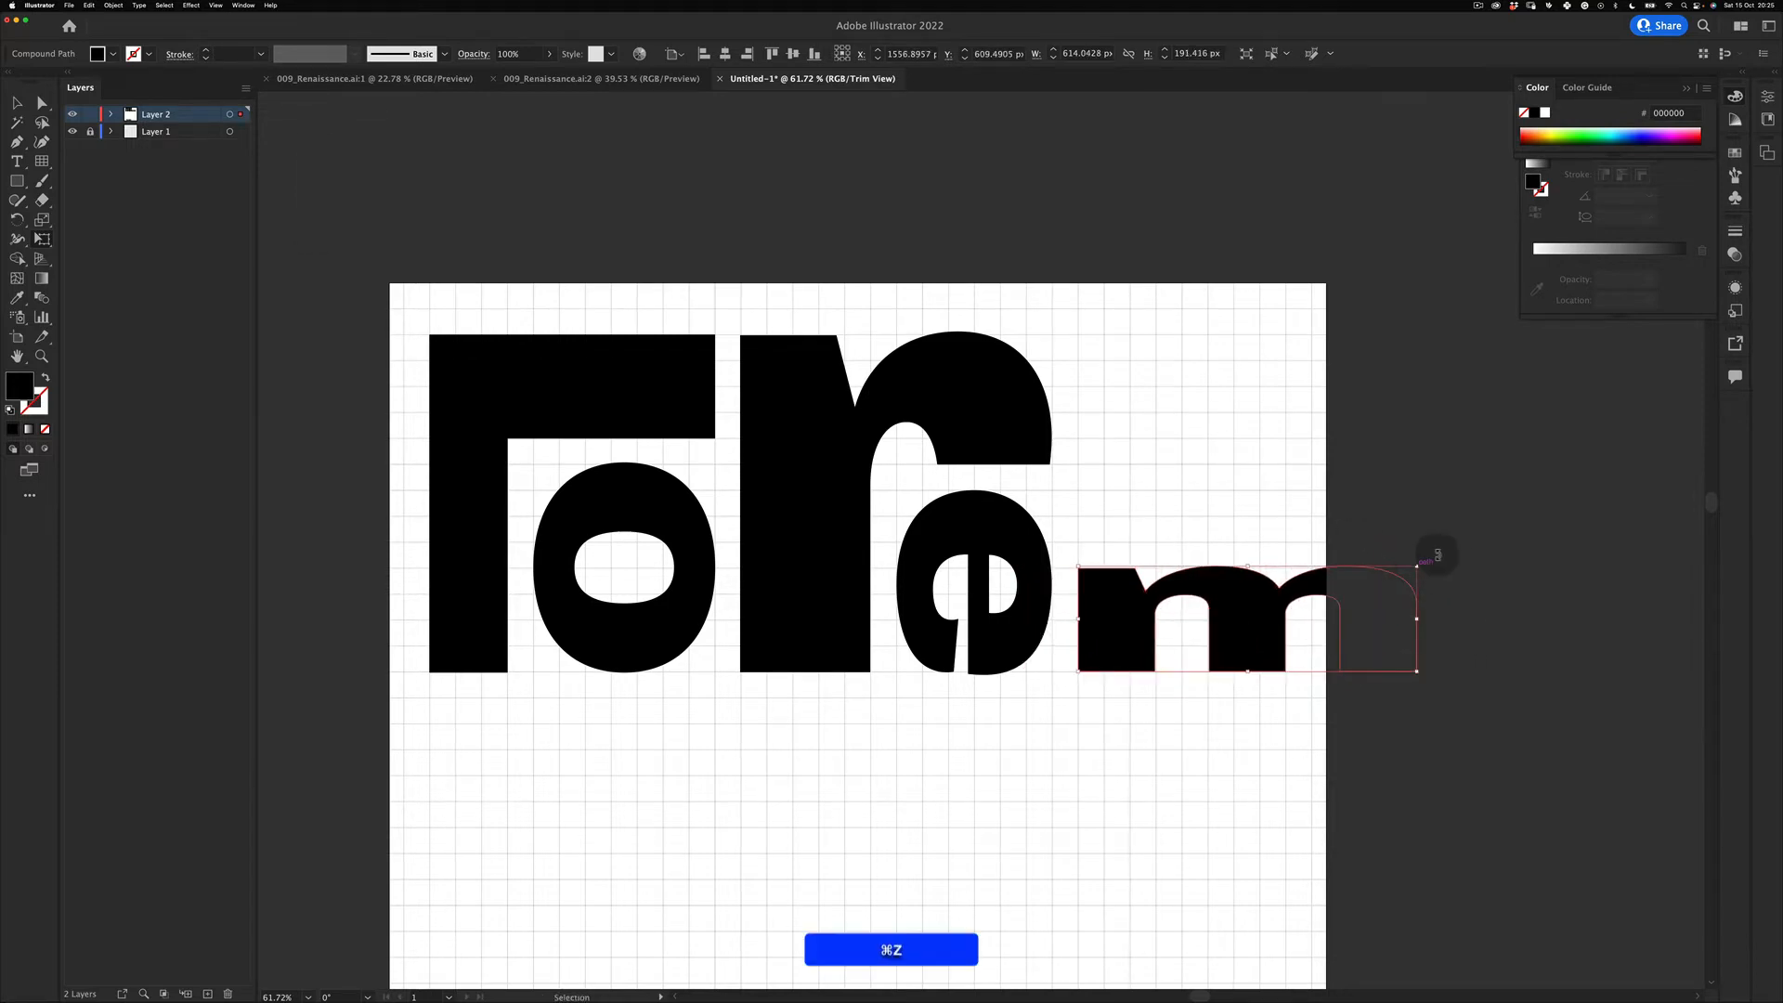
key("v")
left_click(1460, 513)
key("v")
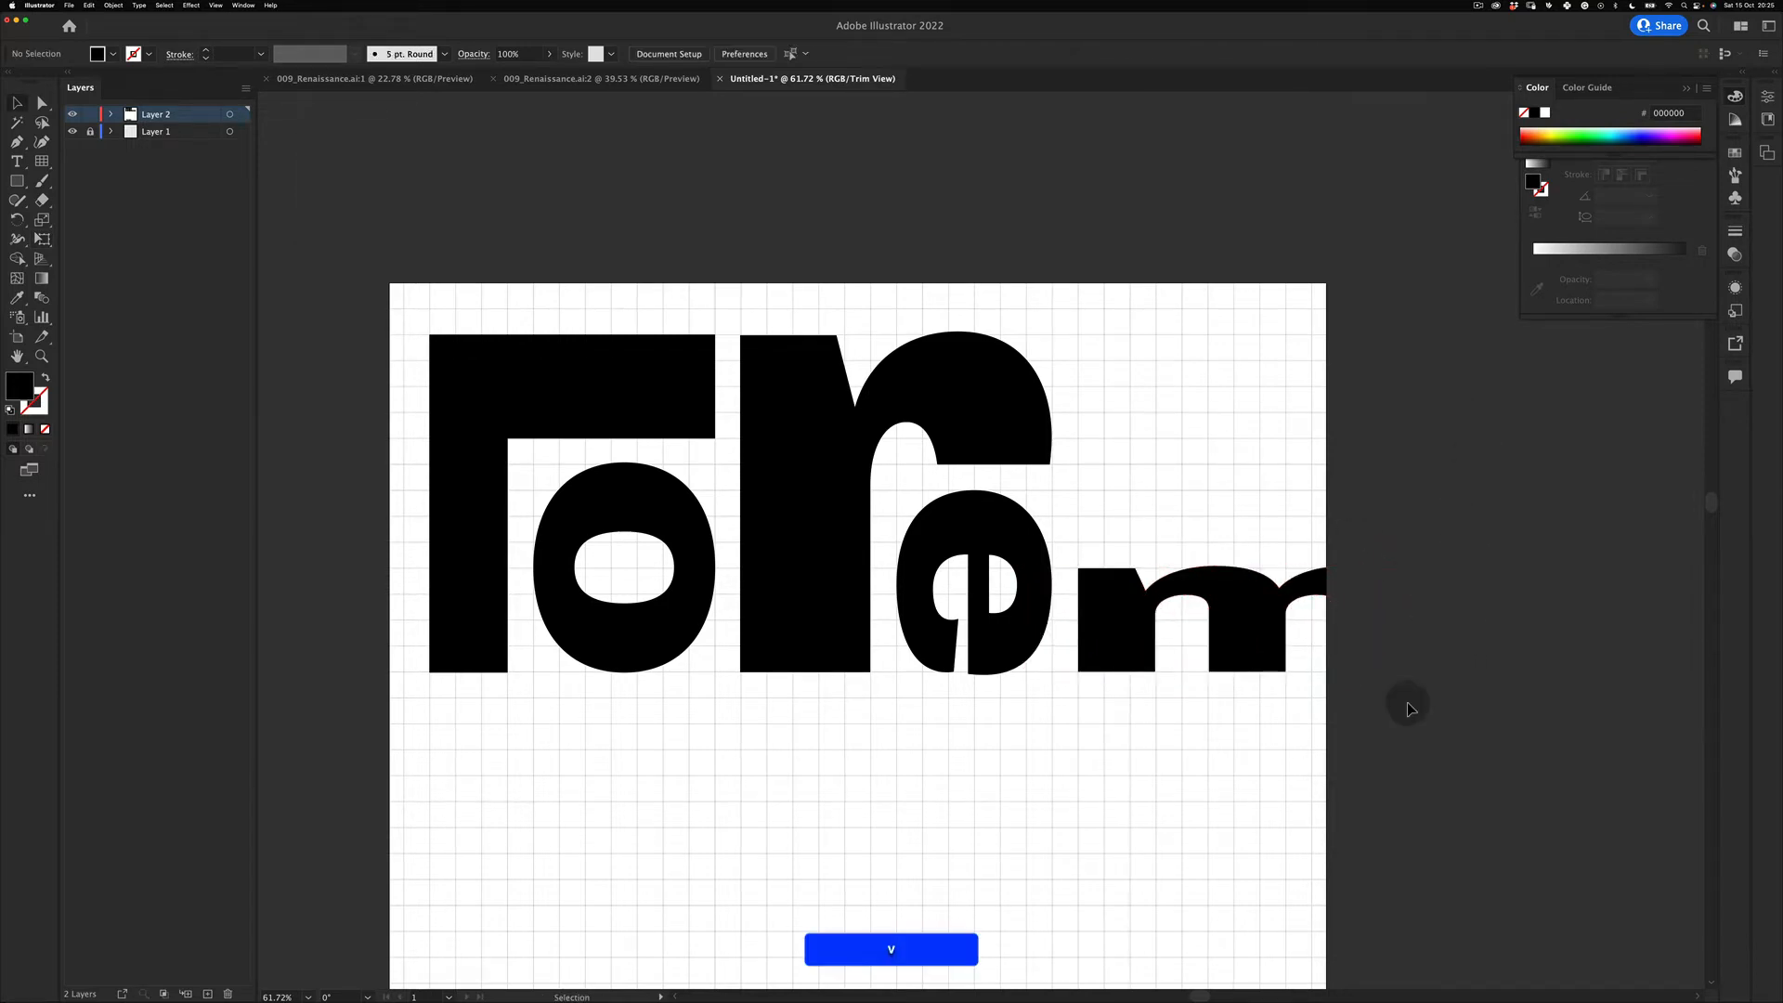
Step: Narrow the m to about 376 px at the right margin and stretch it up to the top of the r
left_click_drag(1304, 702, 1312, 555)
left_click_drag(1416, 620, 1290, 639)
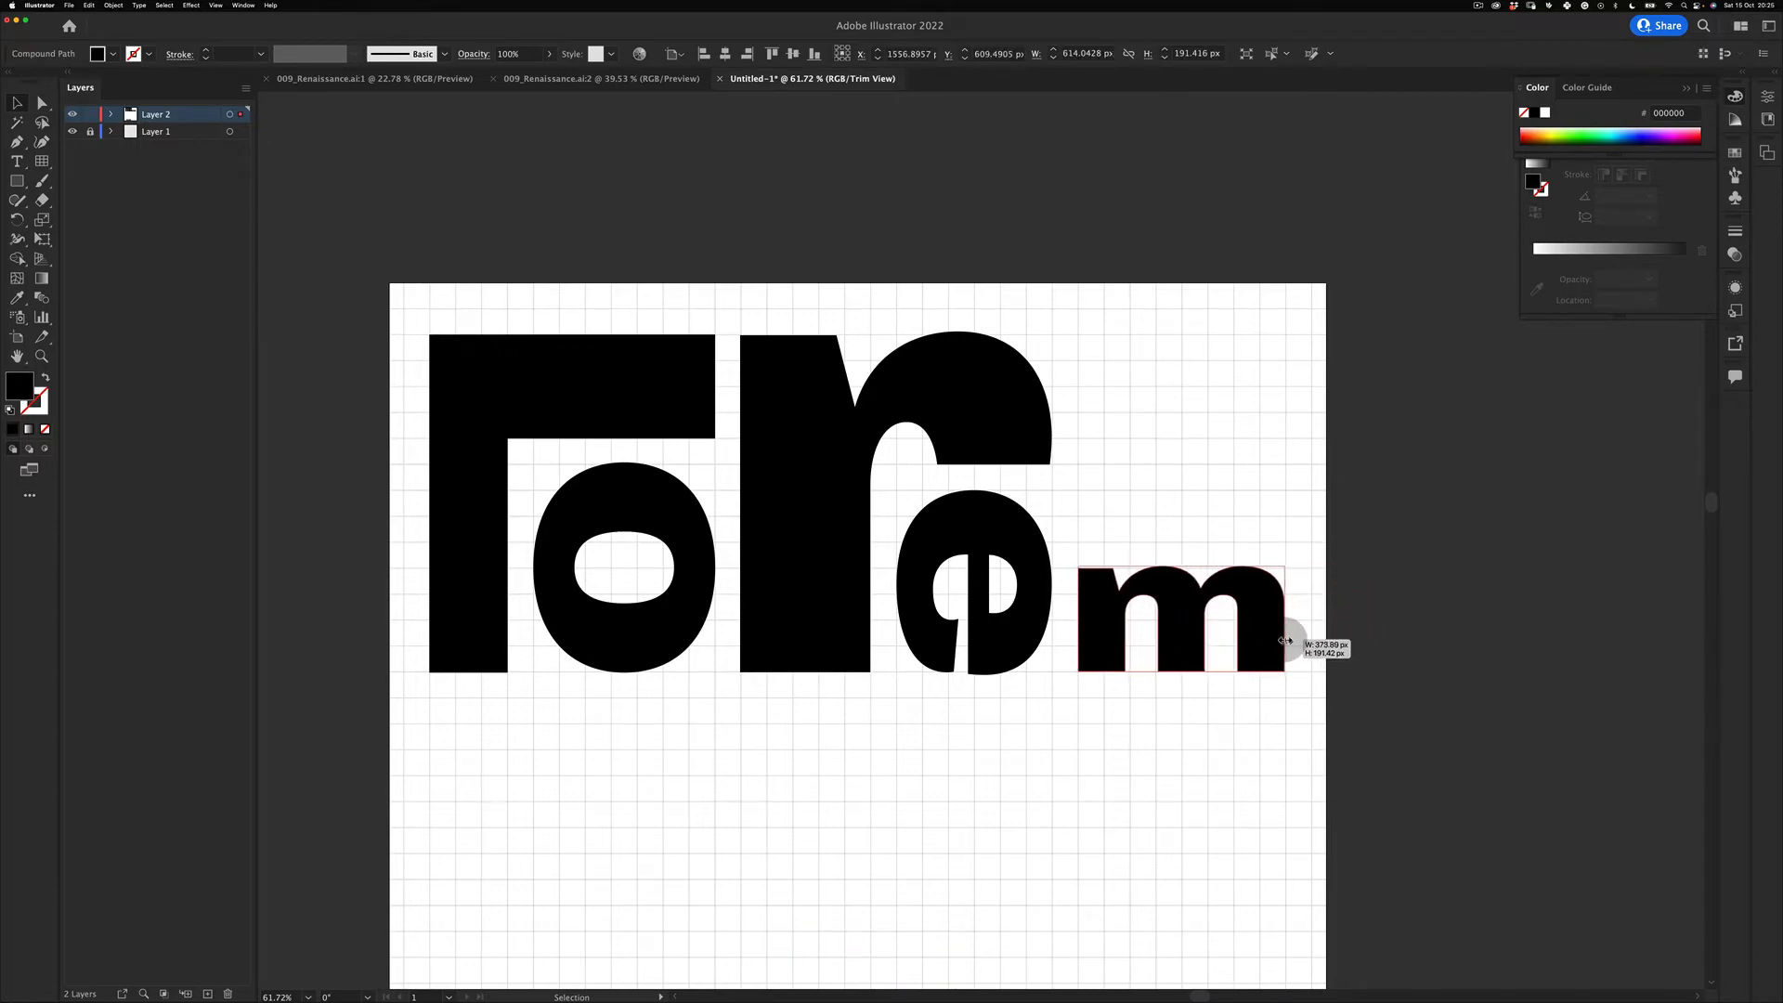
key("v")
left_click_drag(1181, 564, 1167, 365)
left_click(1252, 281)
Step: Lower the tops of the m's two arches to about the level of its left stem, then deselect it
key("z")
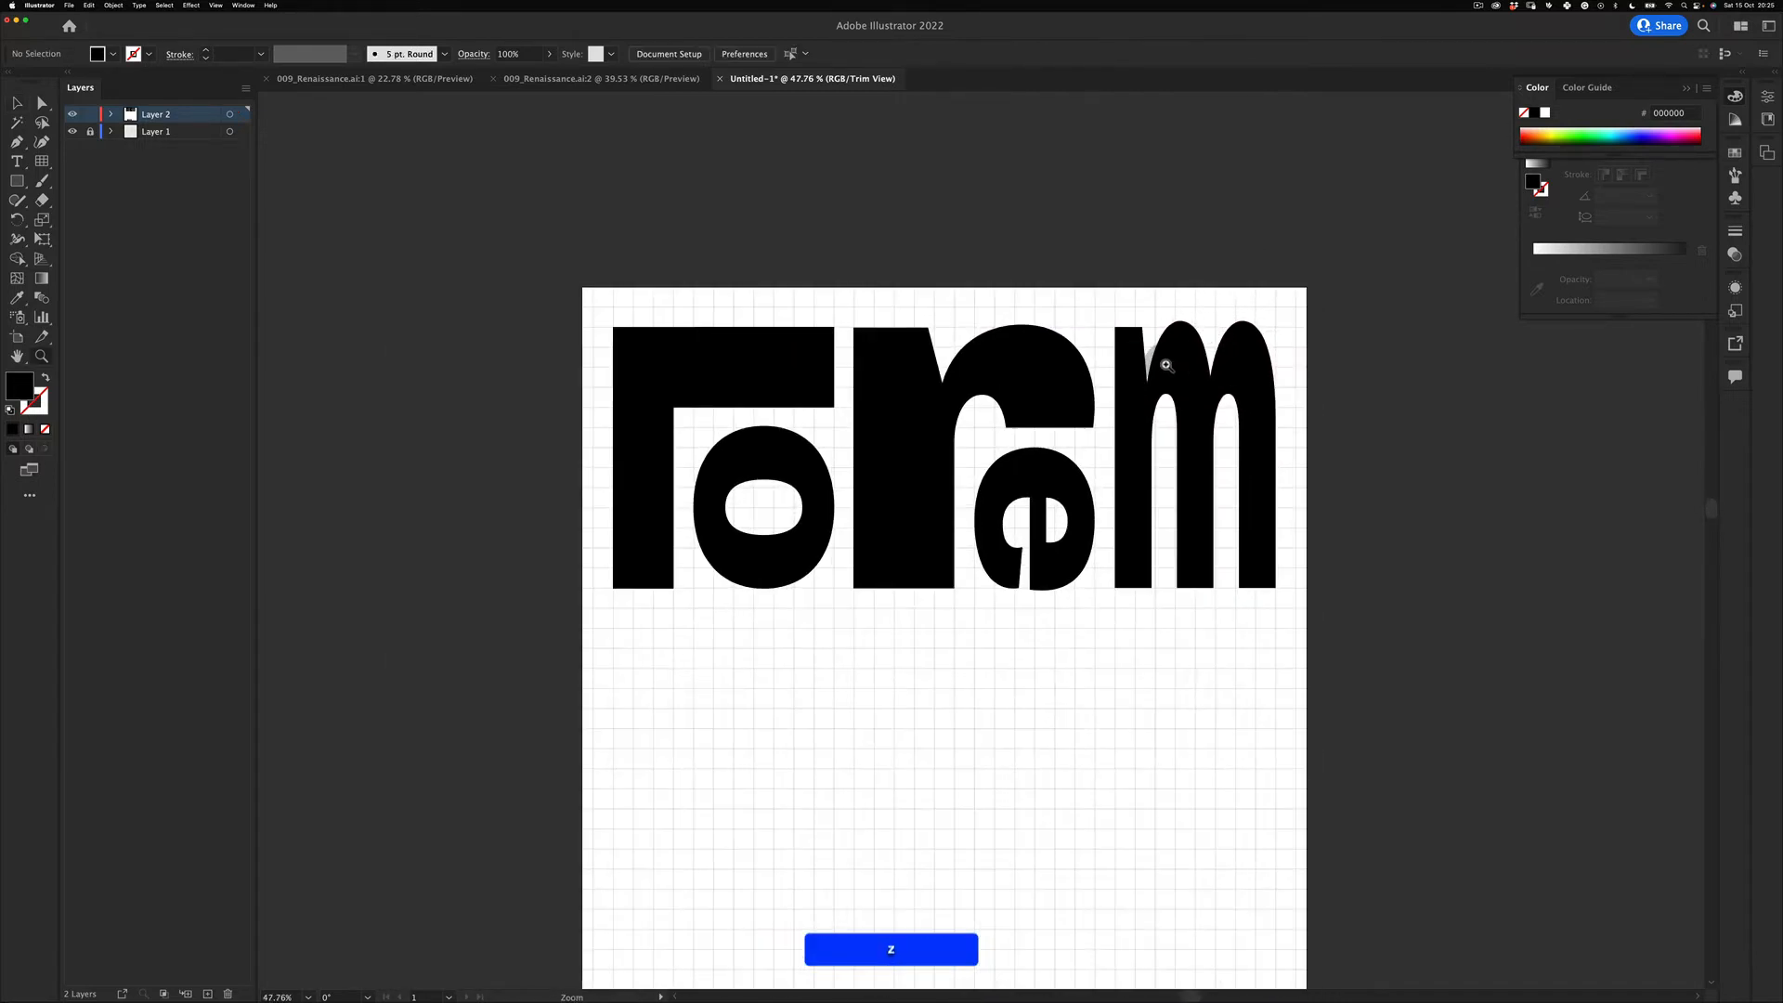
key("v")
scroll(1127, 417, "up", 2)
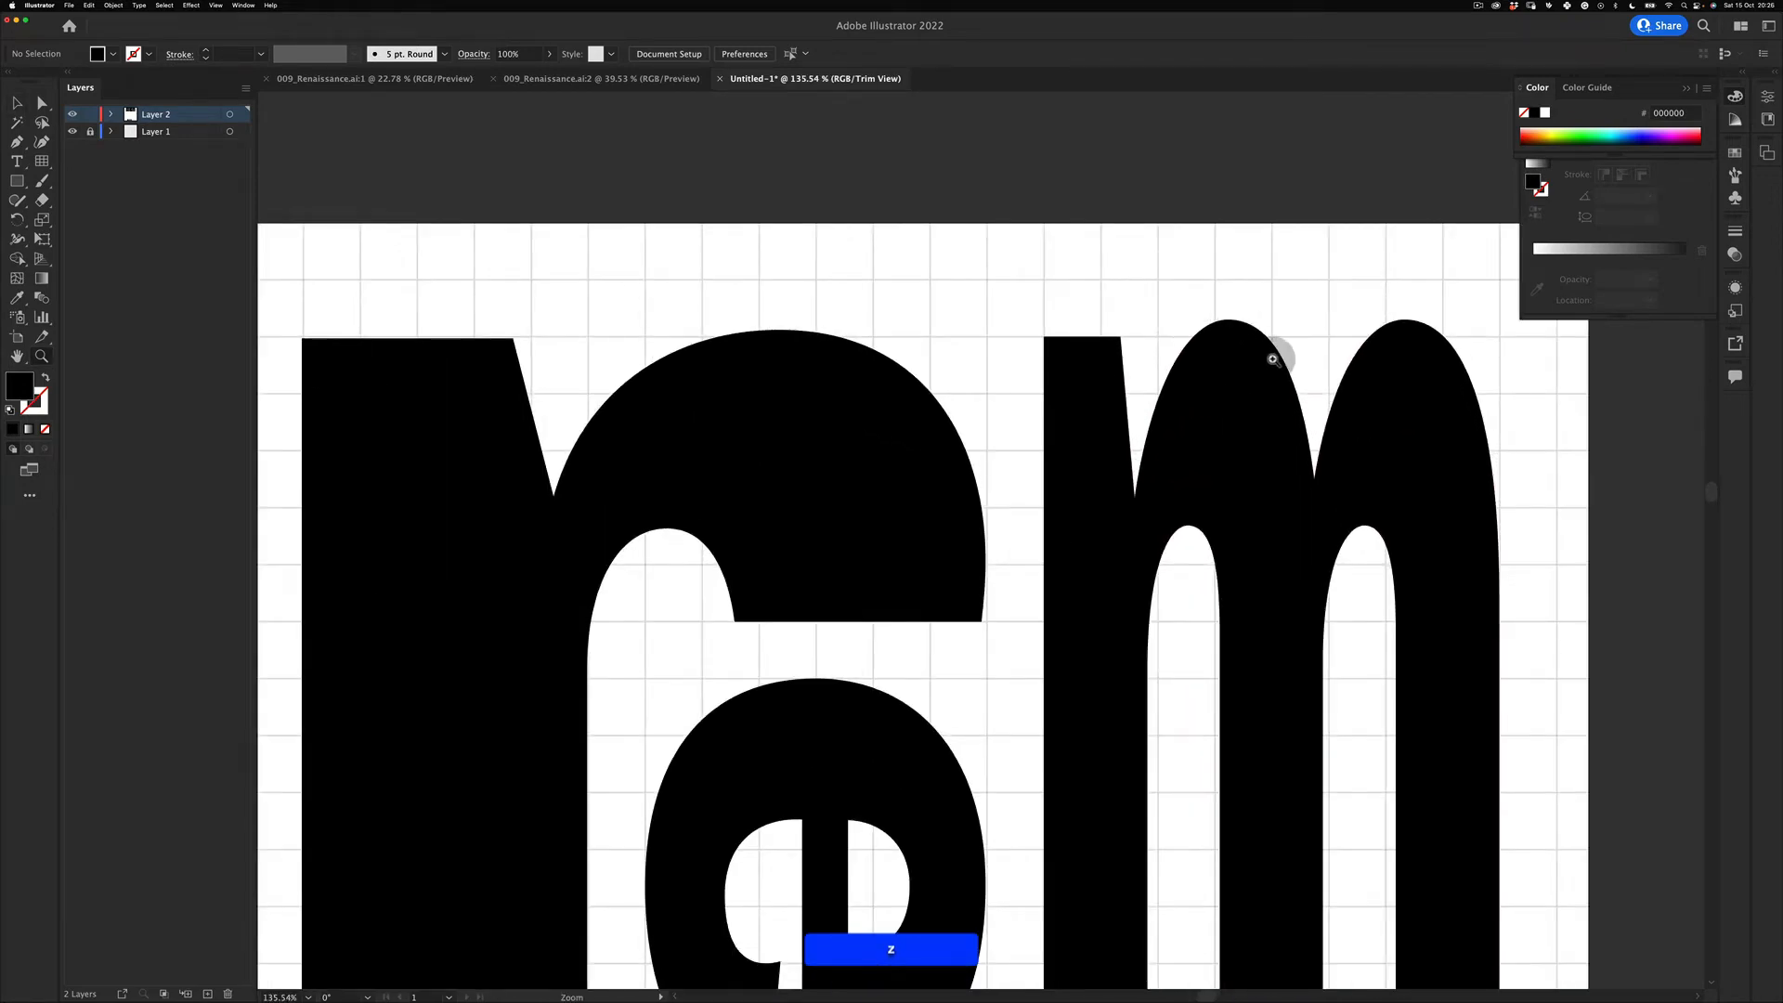
left_click_drag(1272, 358, 1186, 356)
scroll(1282, 358, "up", 3)
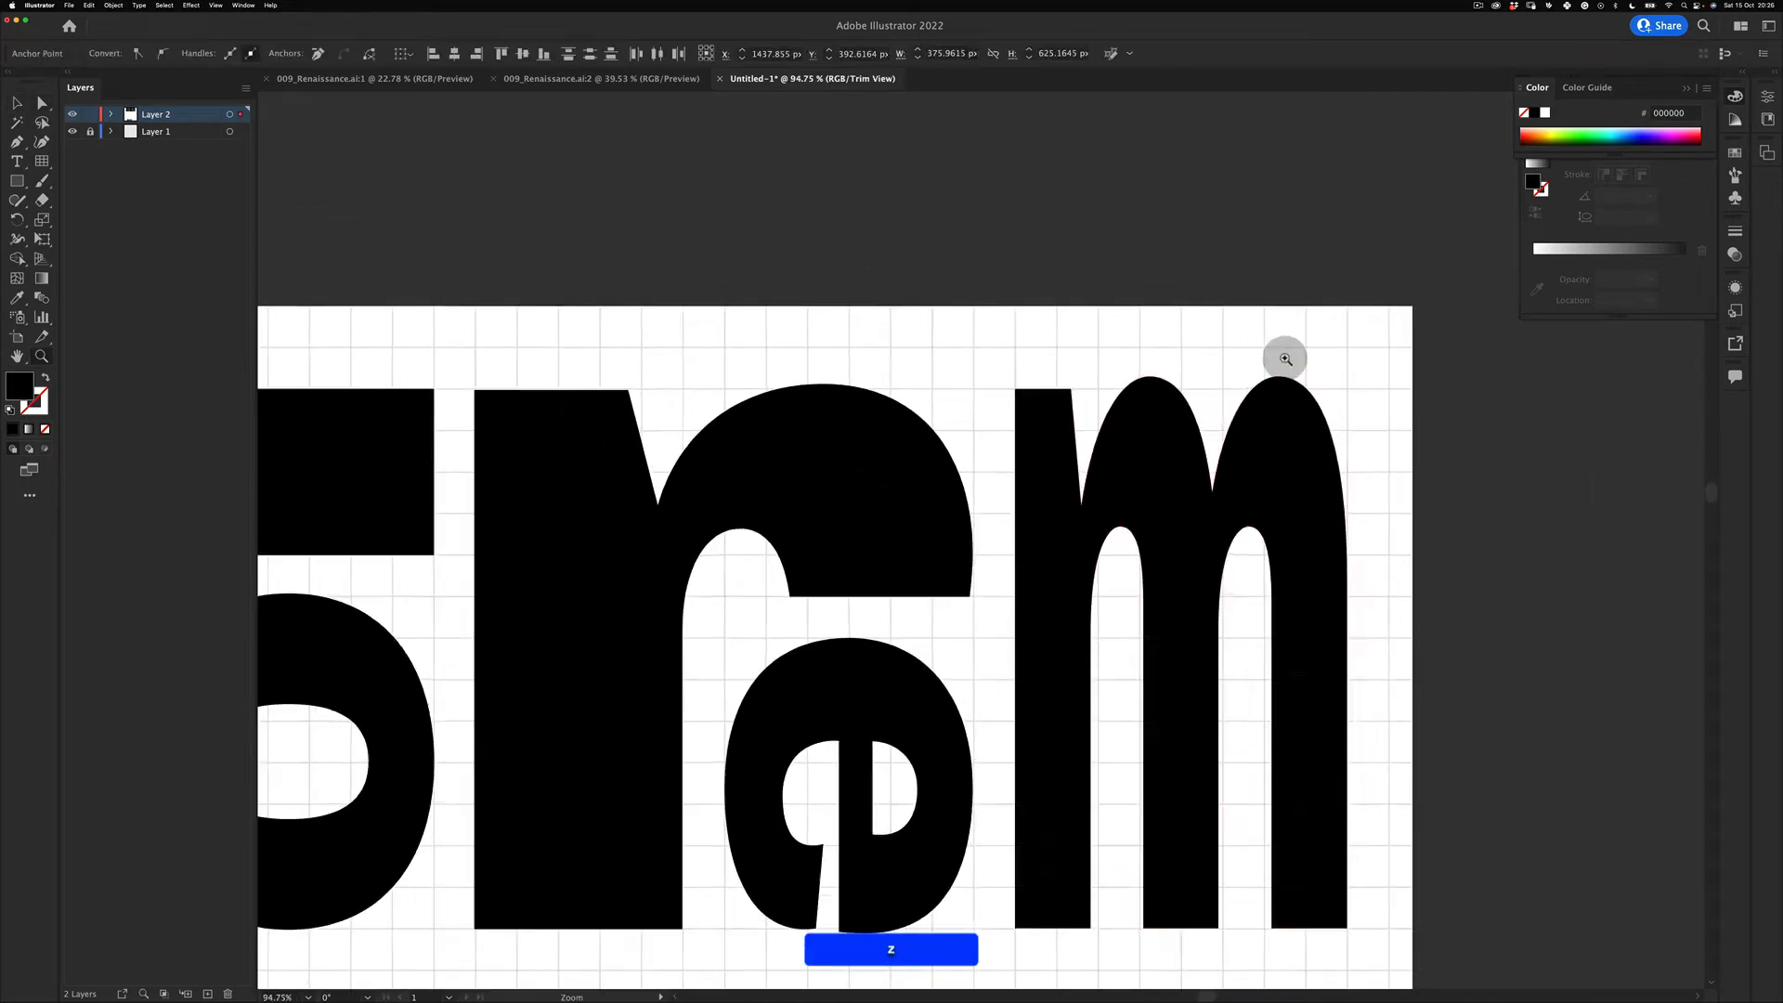
left_click_drag(1282, 388, 1283, 399)
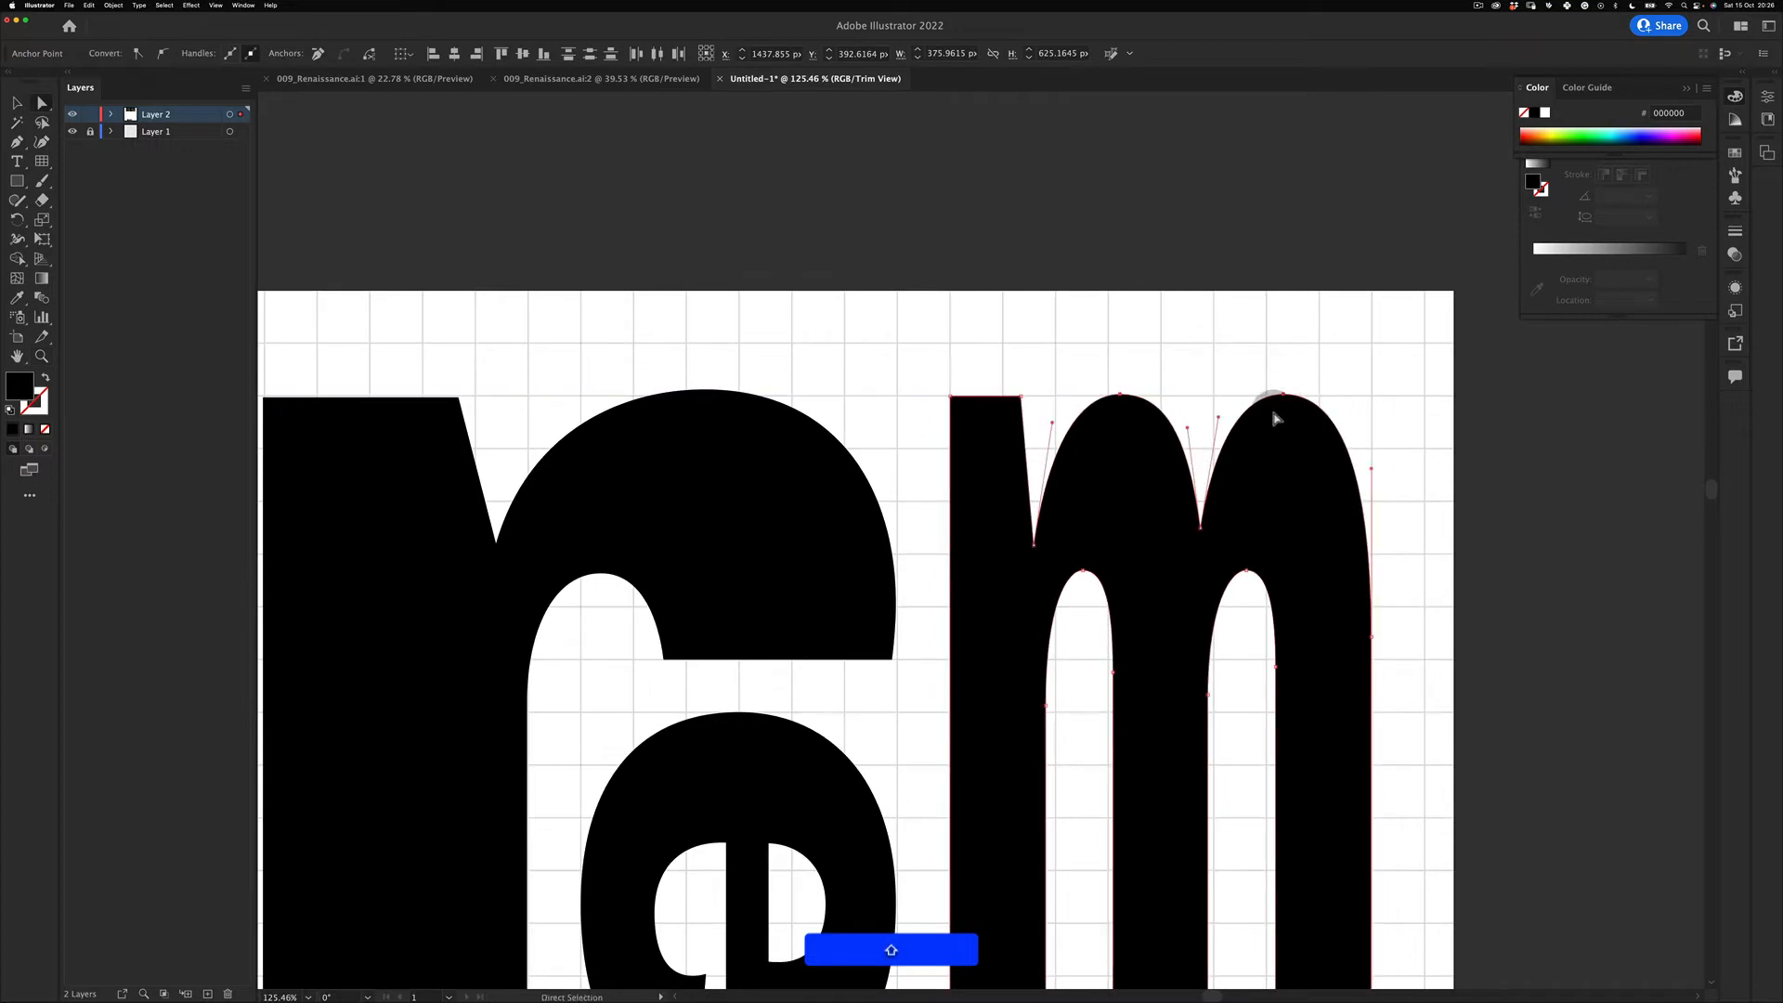
key("z")
left_click_drag(1173, 469, 975, 556)
key("a")
left_click(957, 826)
Step: Move the word ipsum up beneath Lorem and over toward the artboard's right edge
key("z")
left_click_drag(1125, 592, 1062, 394)
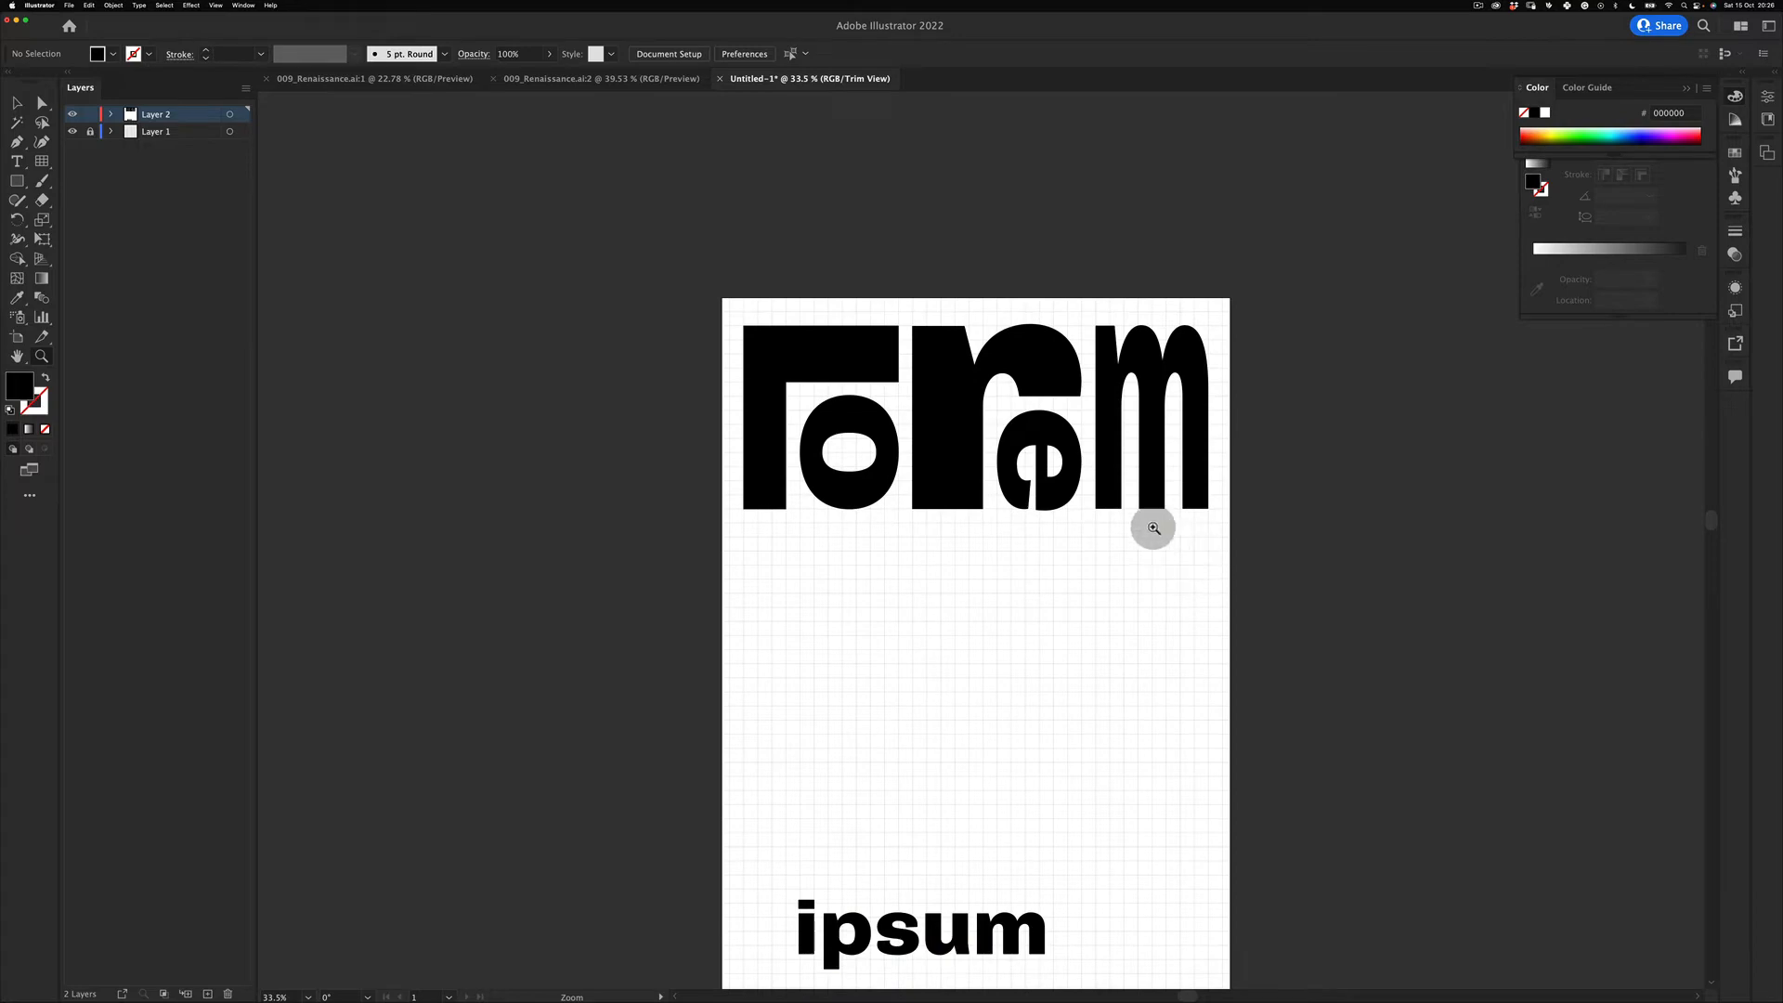
mouse_move(1056, 601)
left_mouse_down()
mouse_move(1070, 514)
mouse_move(1066, 568)
left_mouse_up()
key("v")
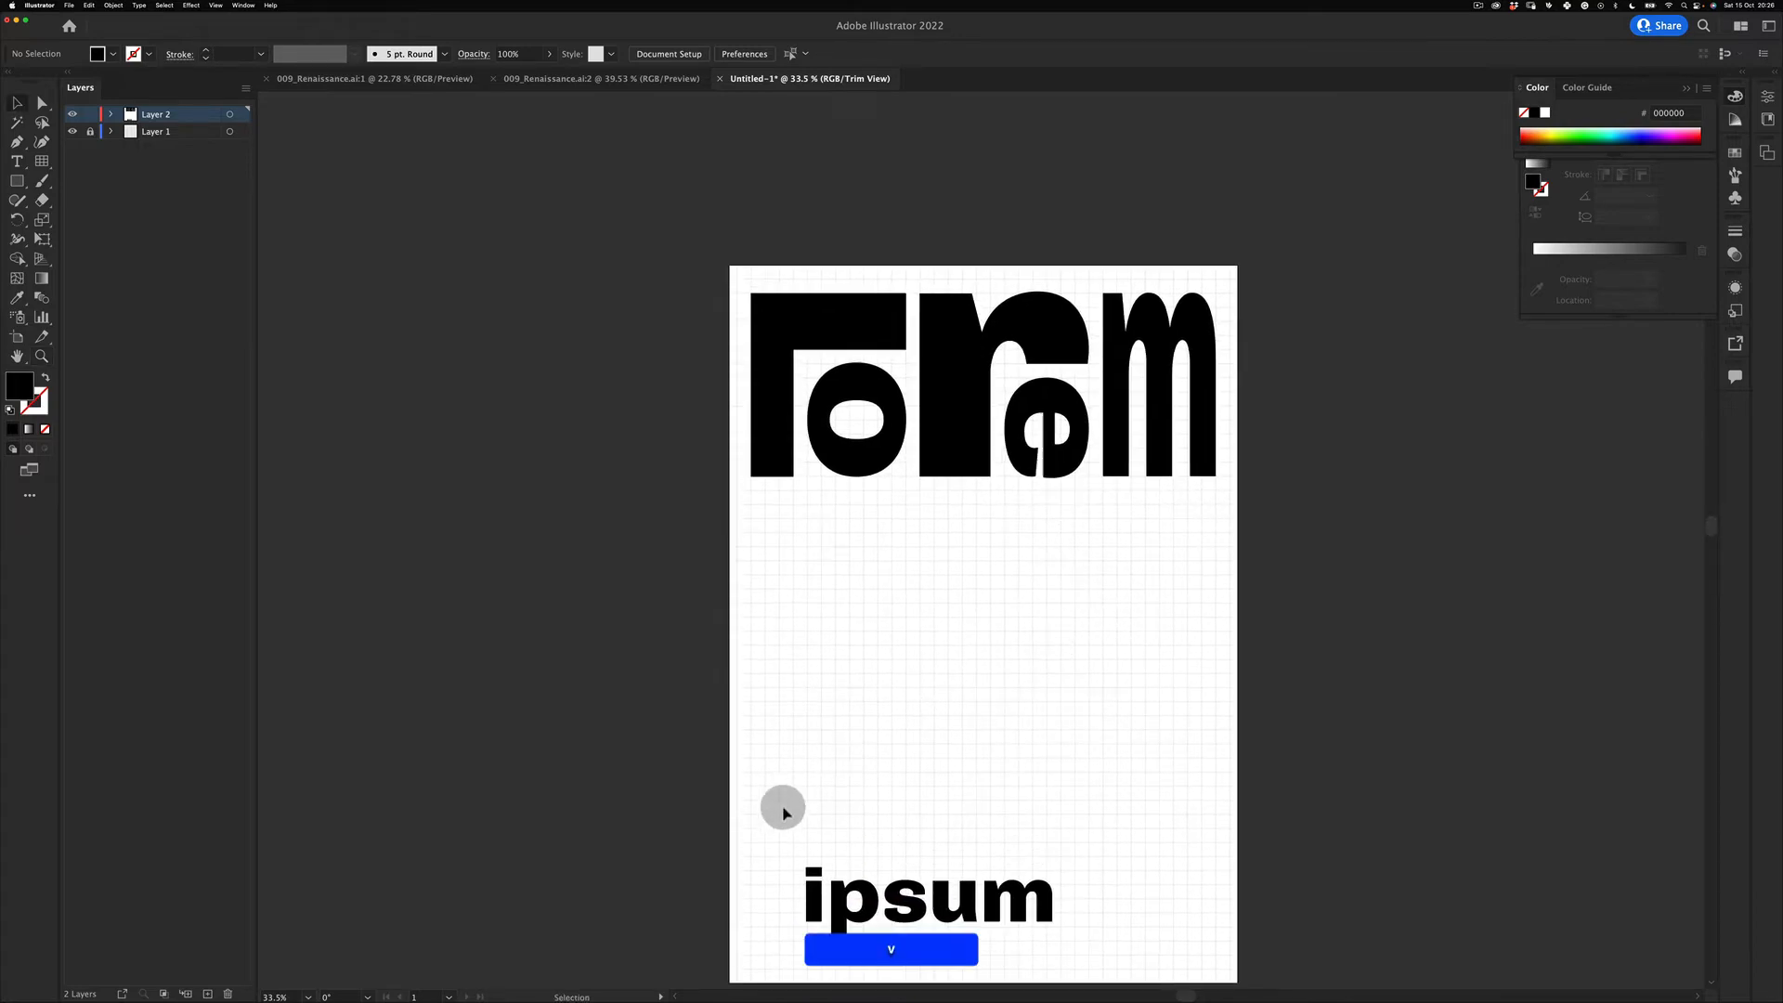
left_click_drag(859, 891, 818, 530)
key("v")
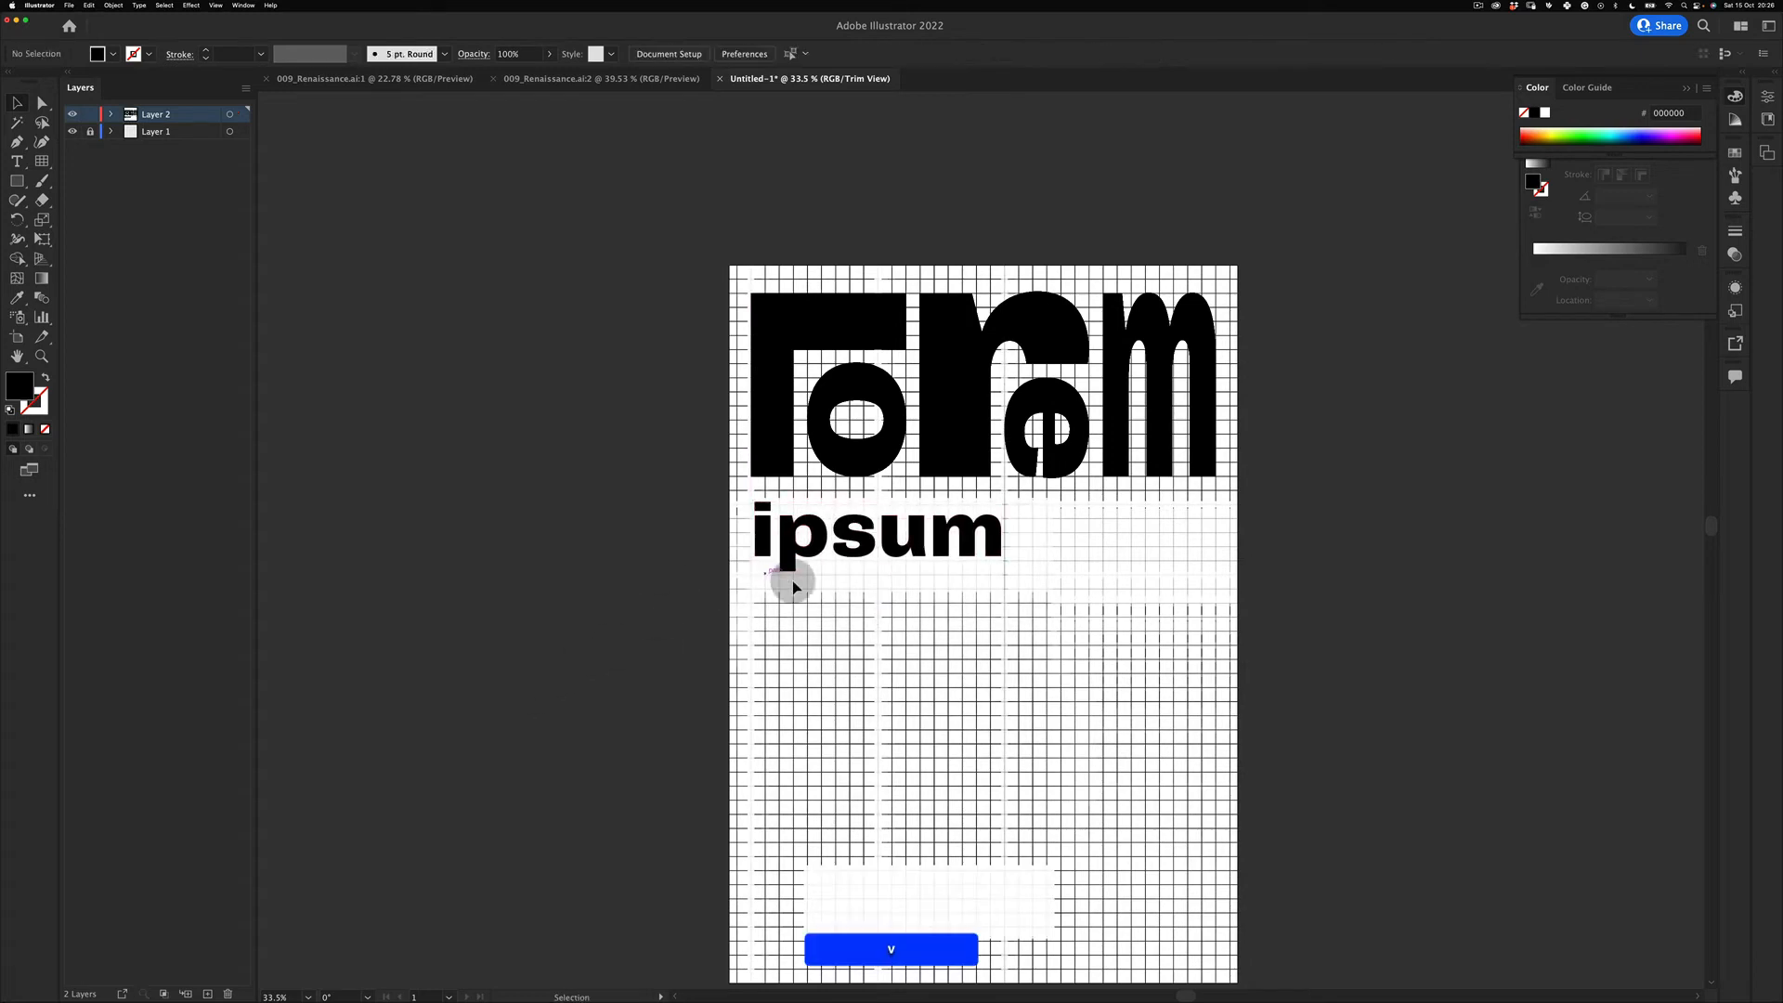
left_click_drag(945, 542, 1239, 638)
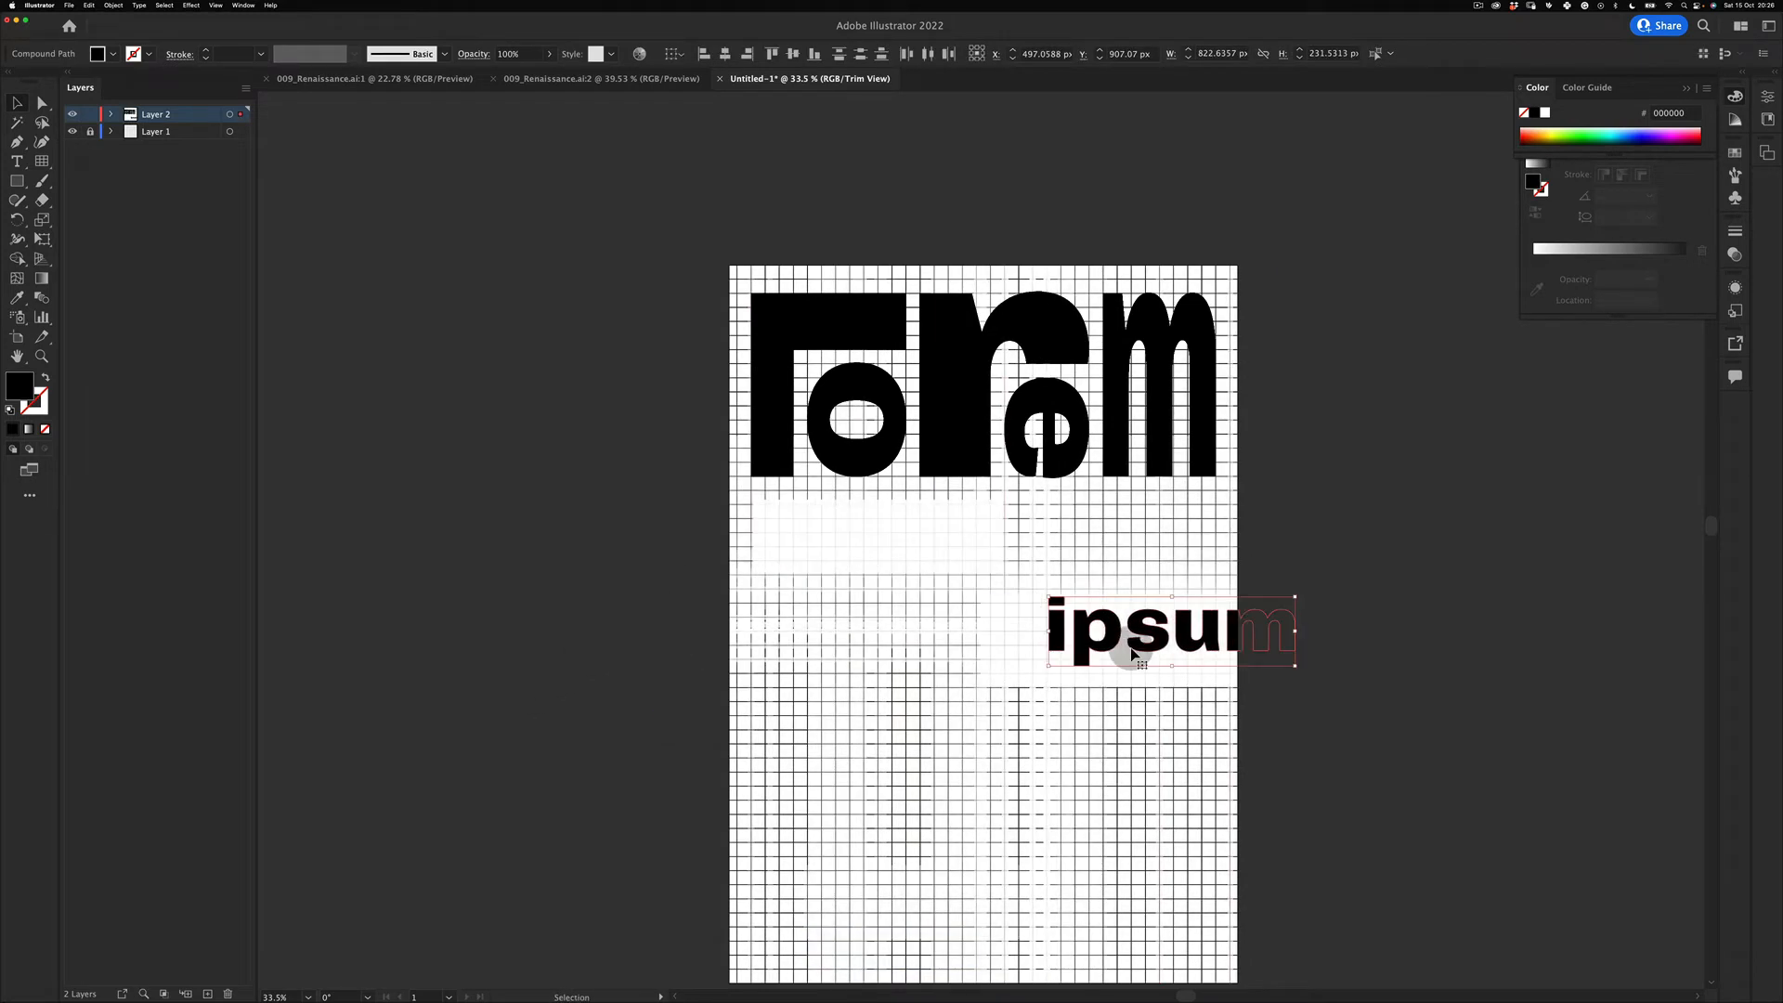
Step: Stretch the L and the o together downward to about 1220 px tall
key("z")
left_click_drag(831, 522, 832, 769)
key("v")
left_click(933, 450)
left_click(970, 588)
key("z")
left_click_drag(971, 588, 896, 561)
key("space")
left_click_drag(683, 852, 665, 792)
key("v")
left_click_drag(1056, 682, 846, 759)
left_click(848, 763)
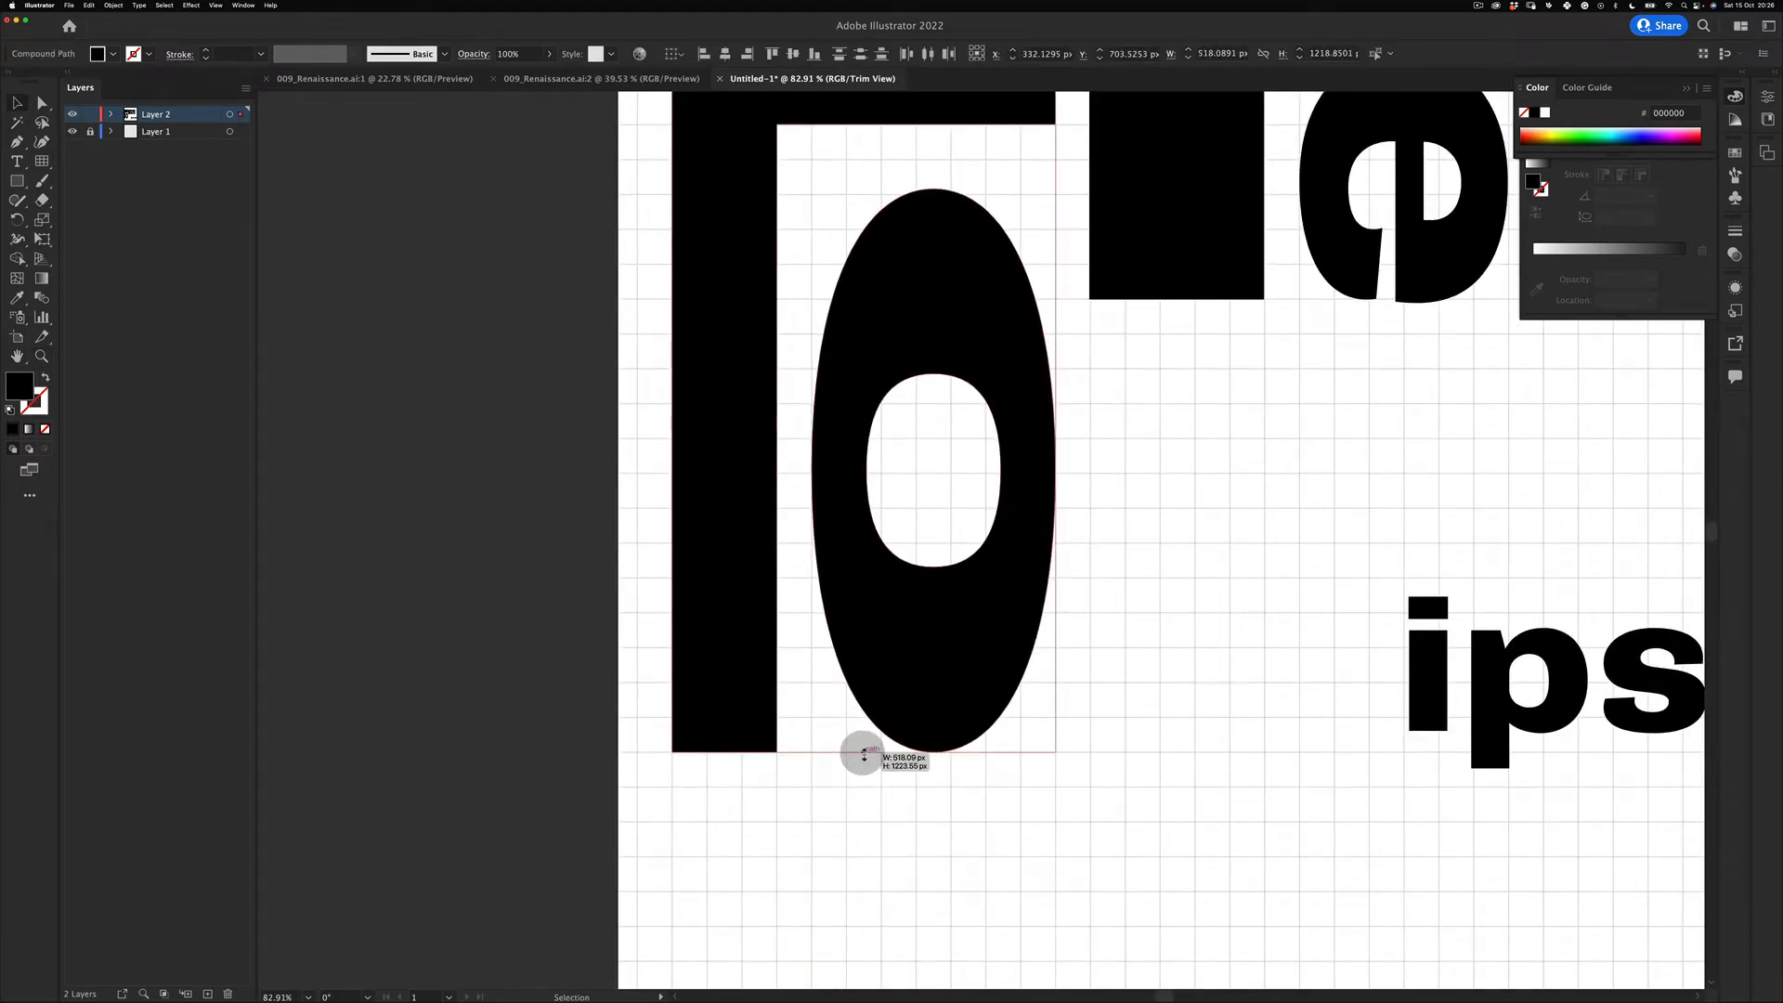
Step: Stretch the o upward to one grid square below the L's bar, then deselect it
key("space")
left_click_drag(927, 543, 936, 821)
key("v")
left_click(920, 583)
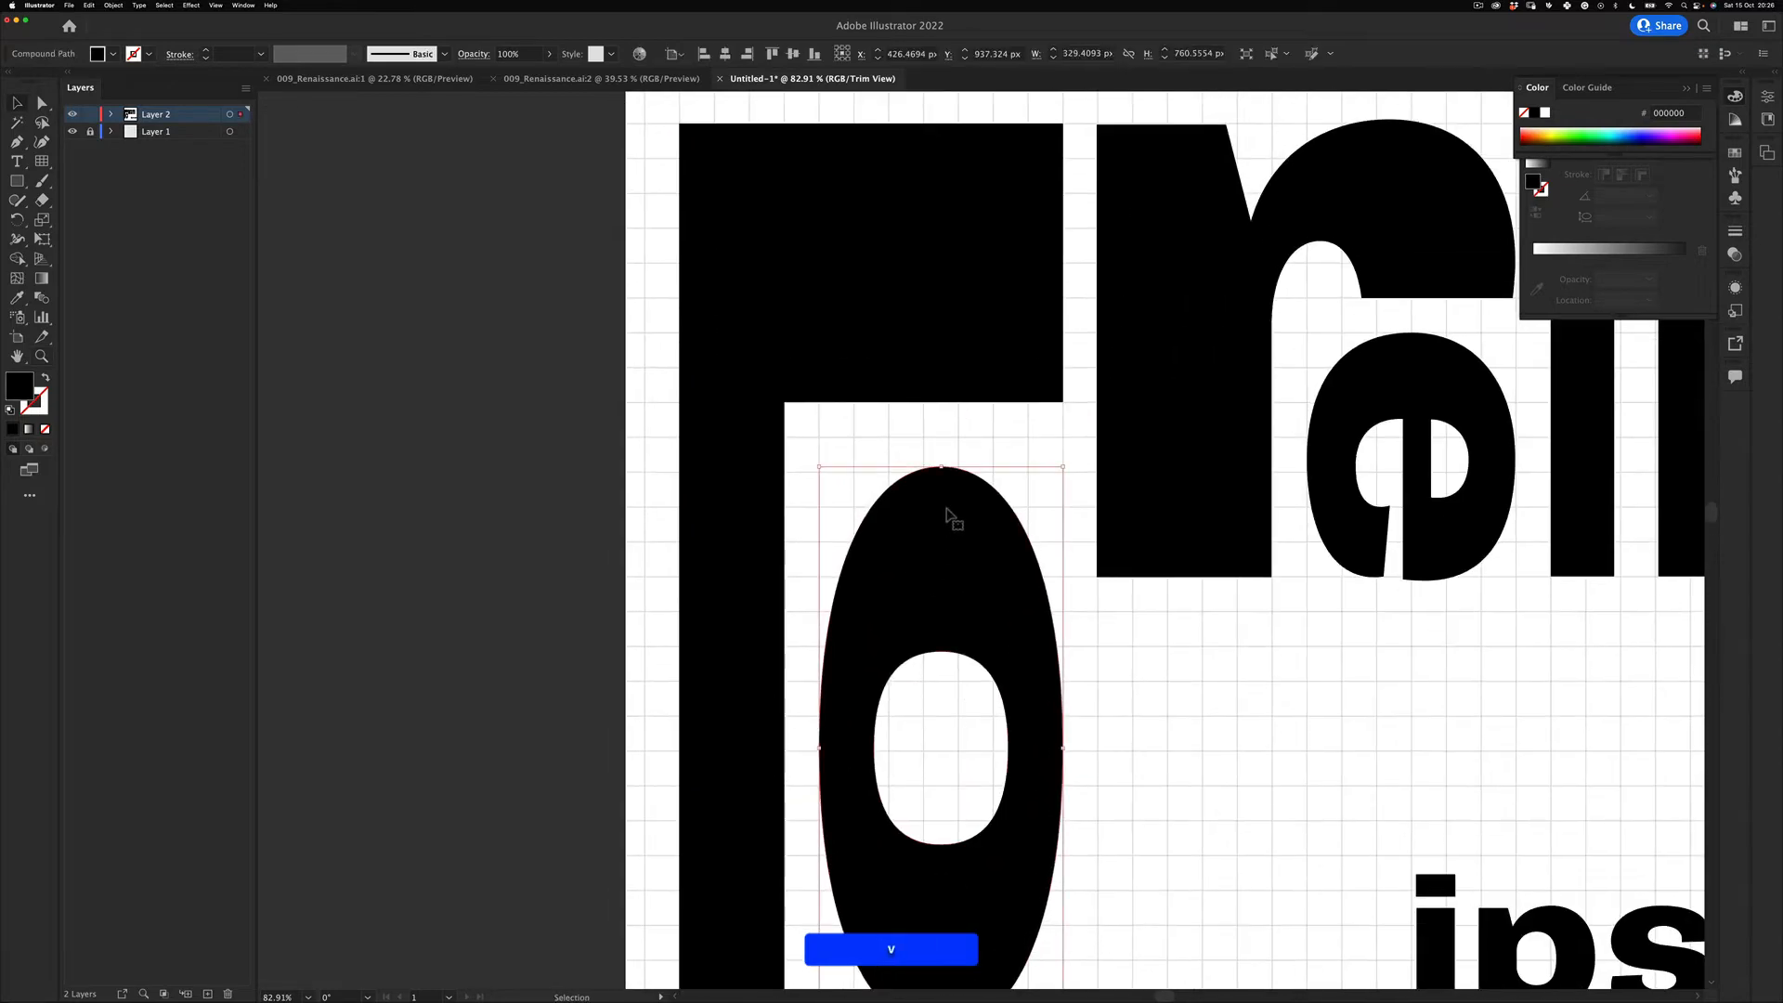
left_click_drag(940, 467, 939, 437)
left_click(972, 415)
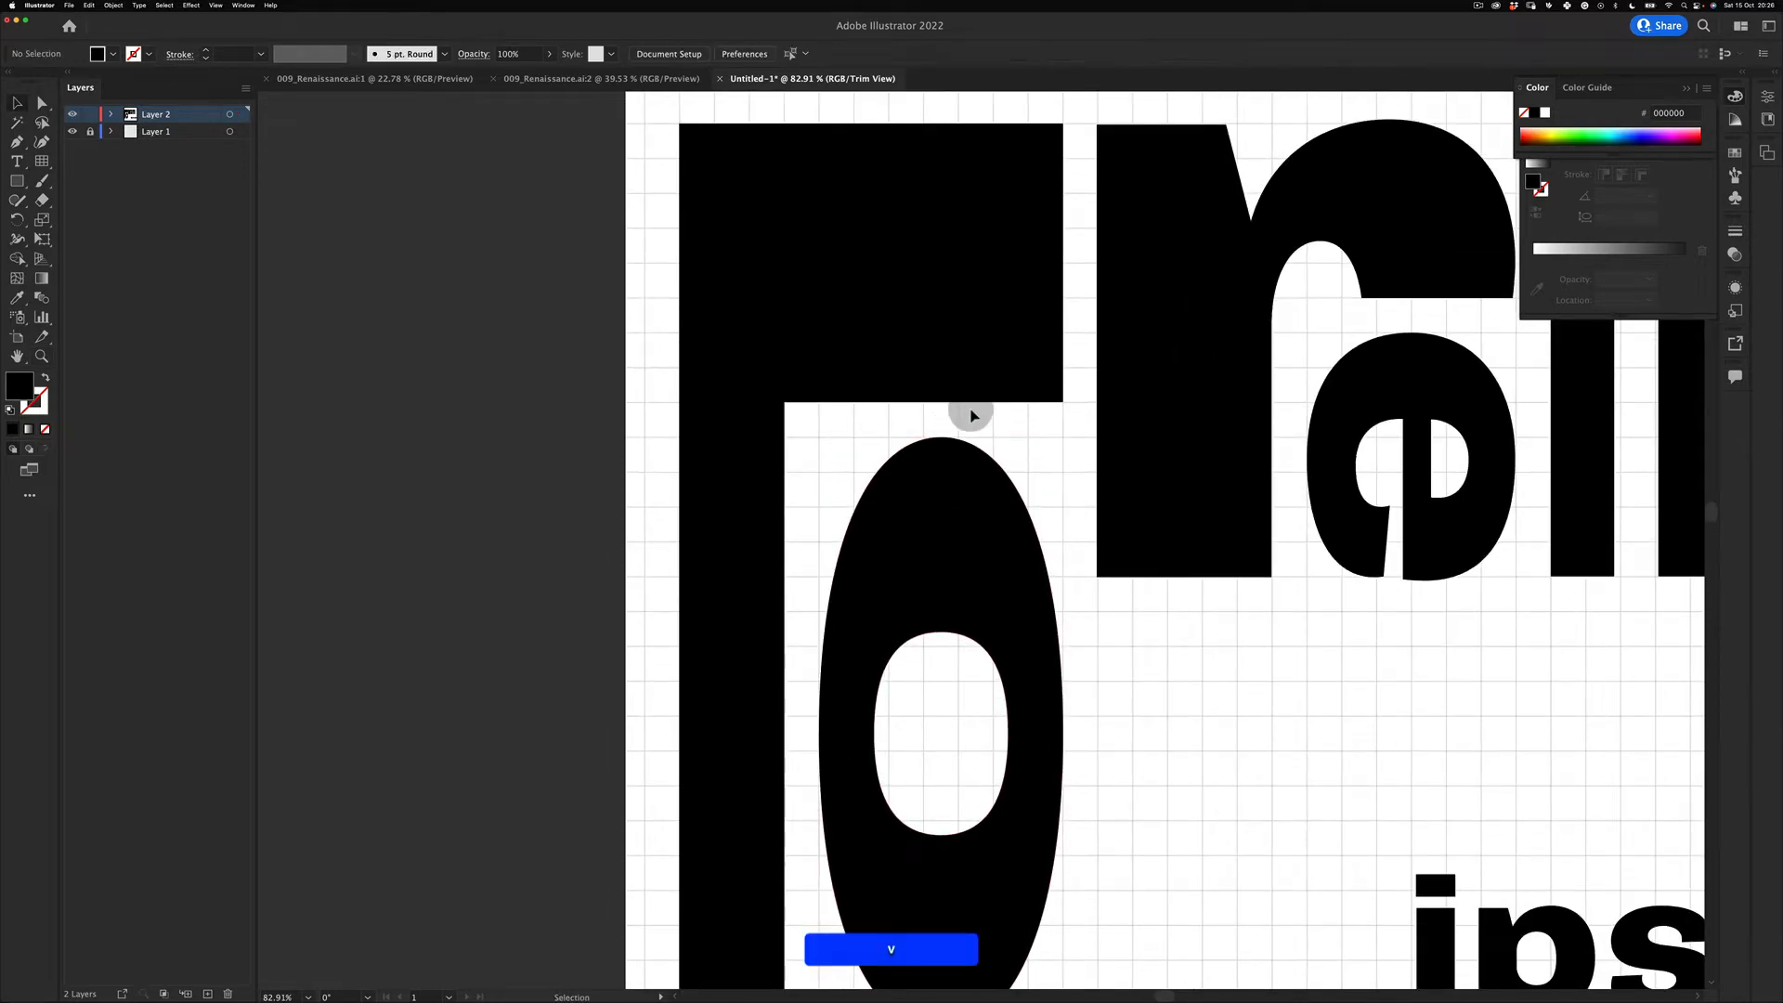
key("a")
left_click_drag(807, 425, 782, 426)
scroll(1039, 462, "down", 5)
key("v")
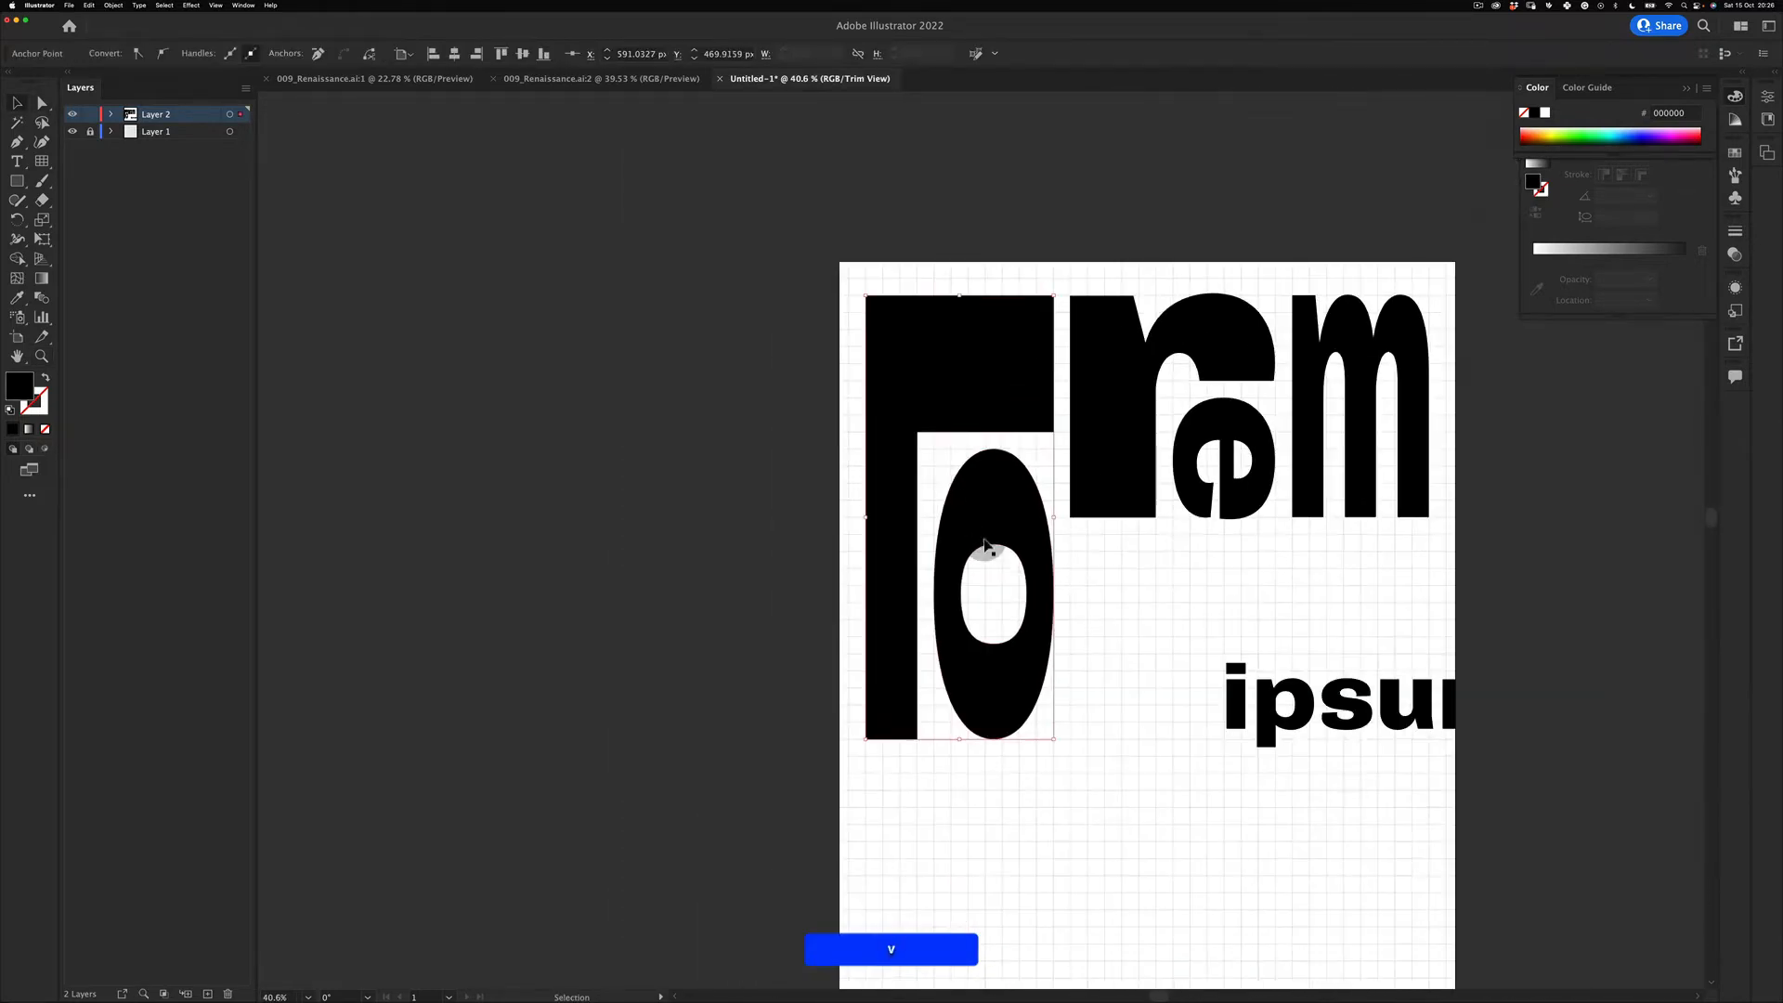
left_click(1122, 630)
Step: Move the word ipsum down into the empty area below the L and the o
left_click_drag(1124, 634, 1075, 641)
left_click_drag(1075, 580, 1050, 498)
left_click_drag(1159, 569, 1101, 463)
left_click_drag(1314, 665, 994, 856)
Step: Stretch the r and the e together downward to the L's bottom edge, leaving the m unchanged, then deselect them
key("a")
left_click(977, 443)
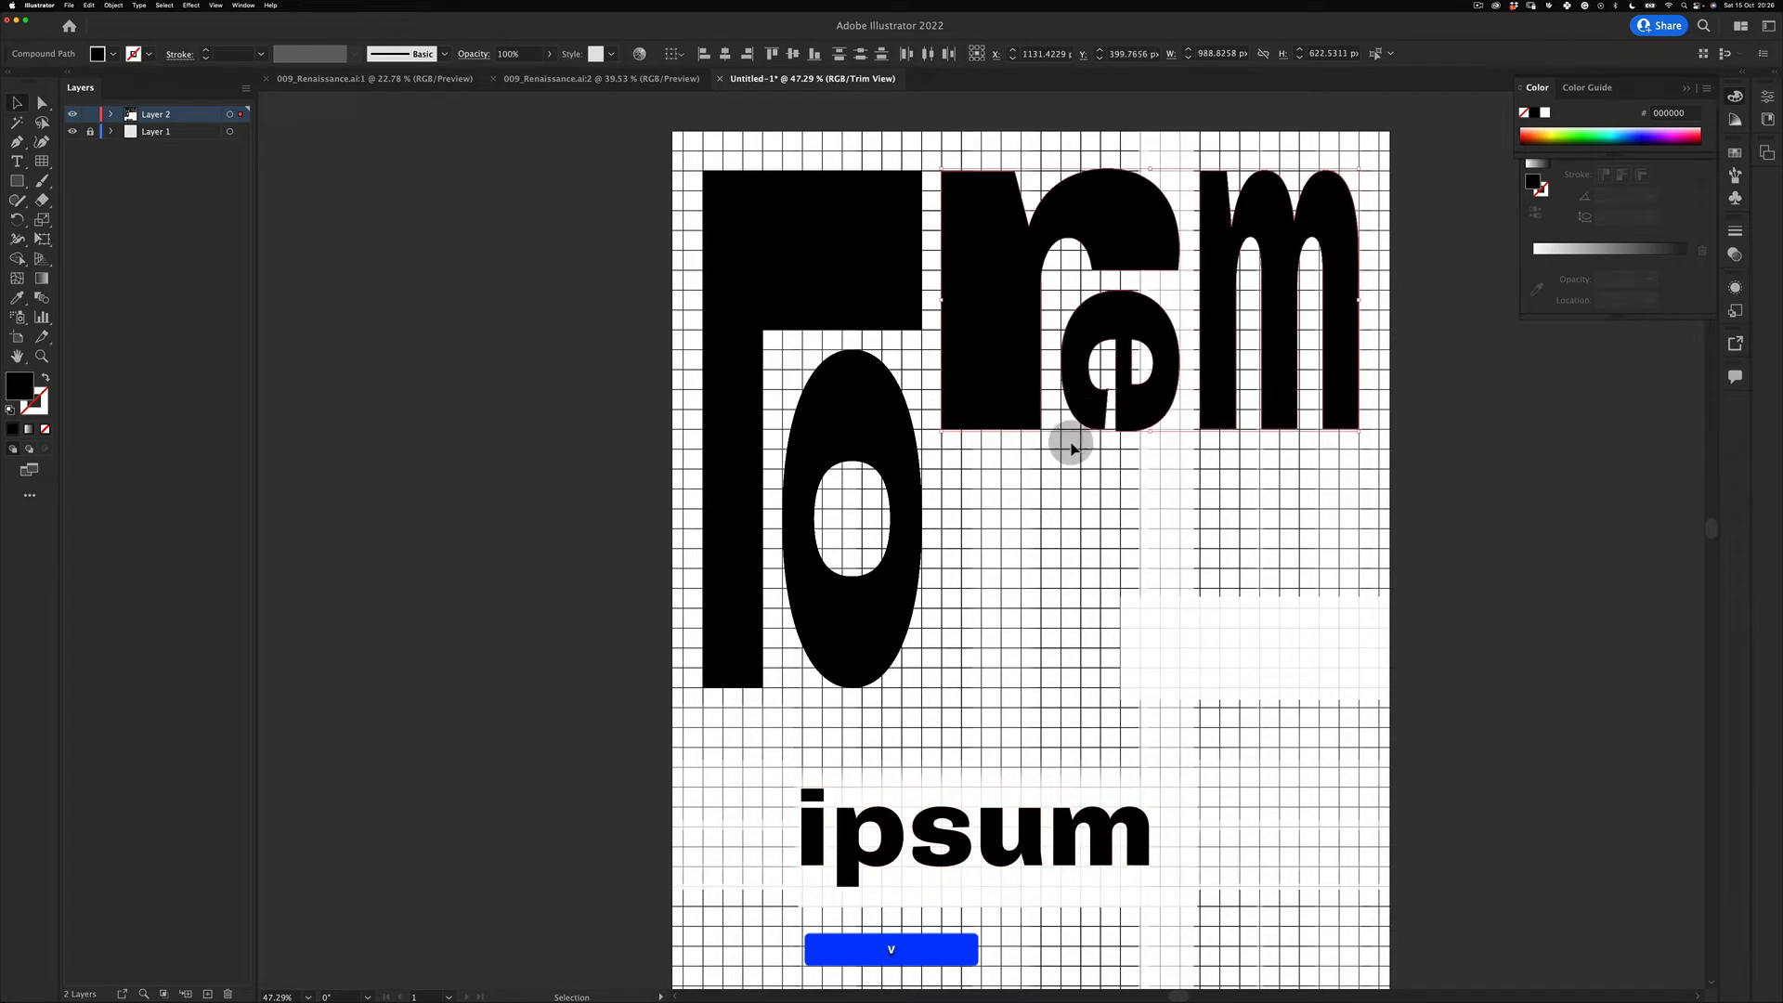
key("v")
left_click(1170, 397)
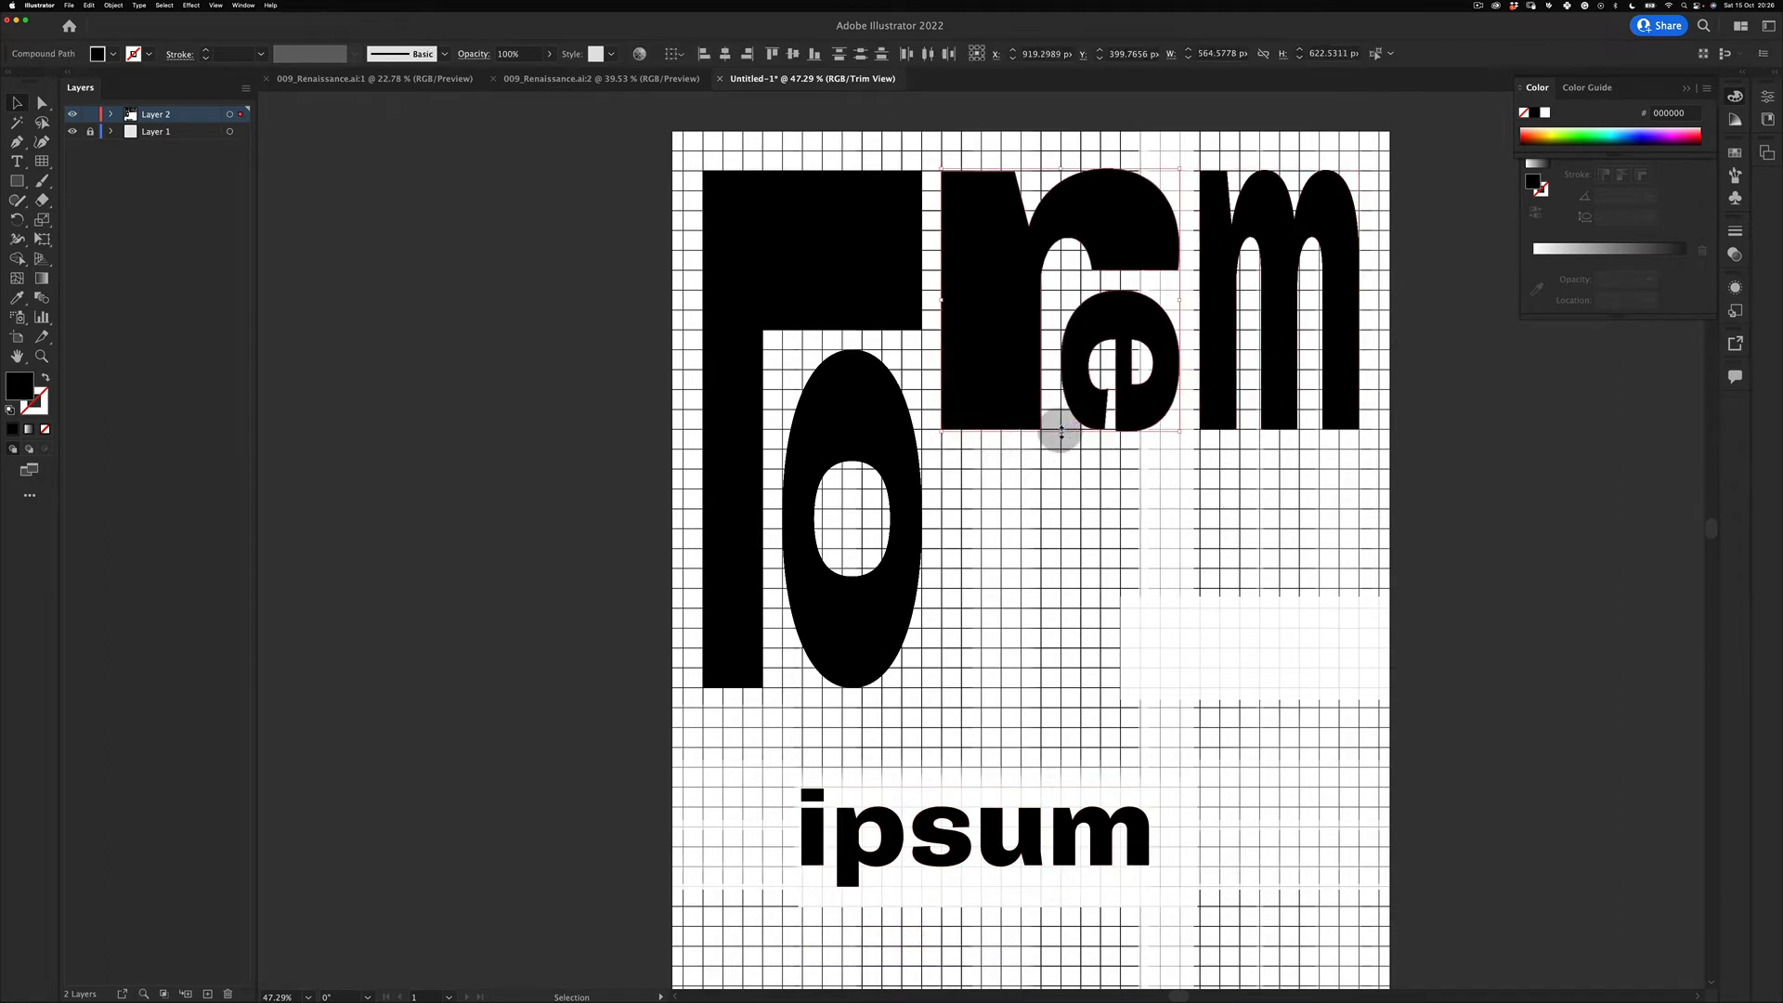
left_click_drag(1063, 429, 994, 719)
left_click(1078, 713)
Step: Inspect how the stretched r and e line up with the L, the o and the m
key("z")
key("v")
key("space")
left_click_drag(1034, 609, 837, 534)
key("z")
left_click_drag(872, 450, 994, 422)
key("space")
left_click_drag(948, 491, 975, 519)
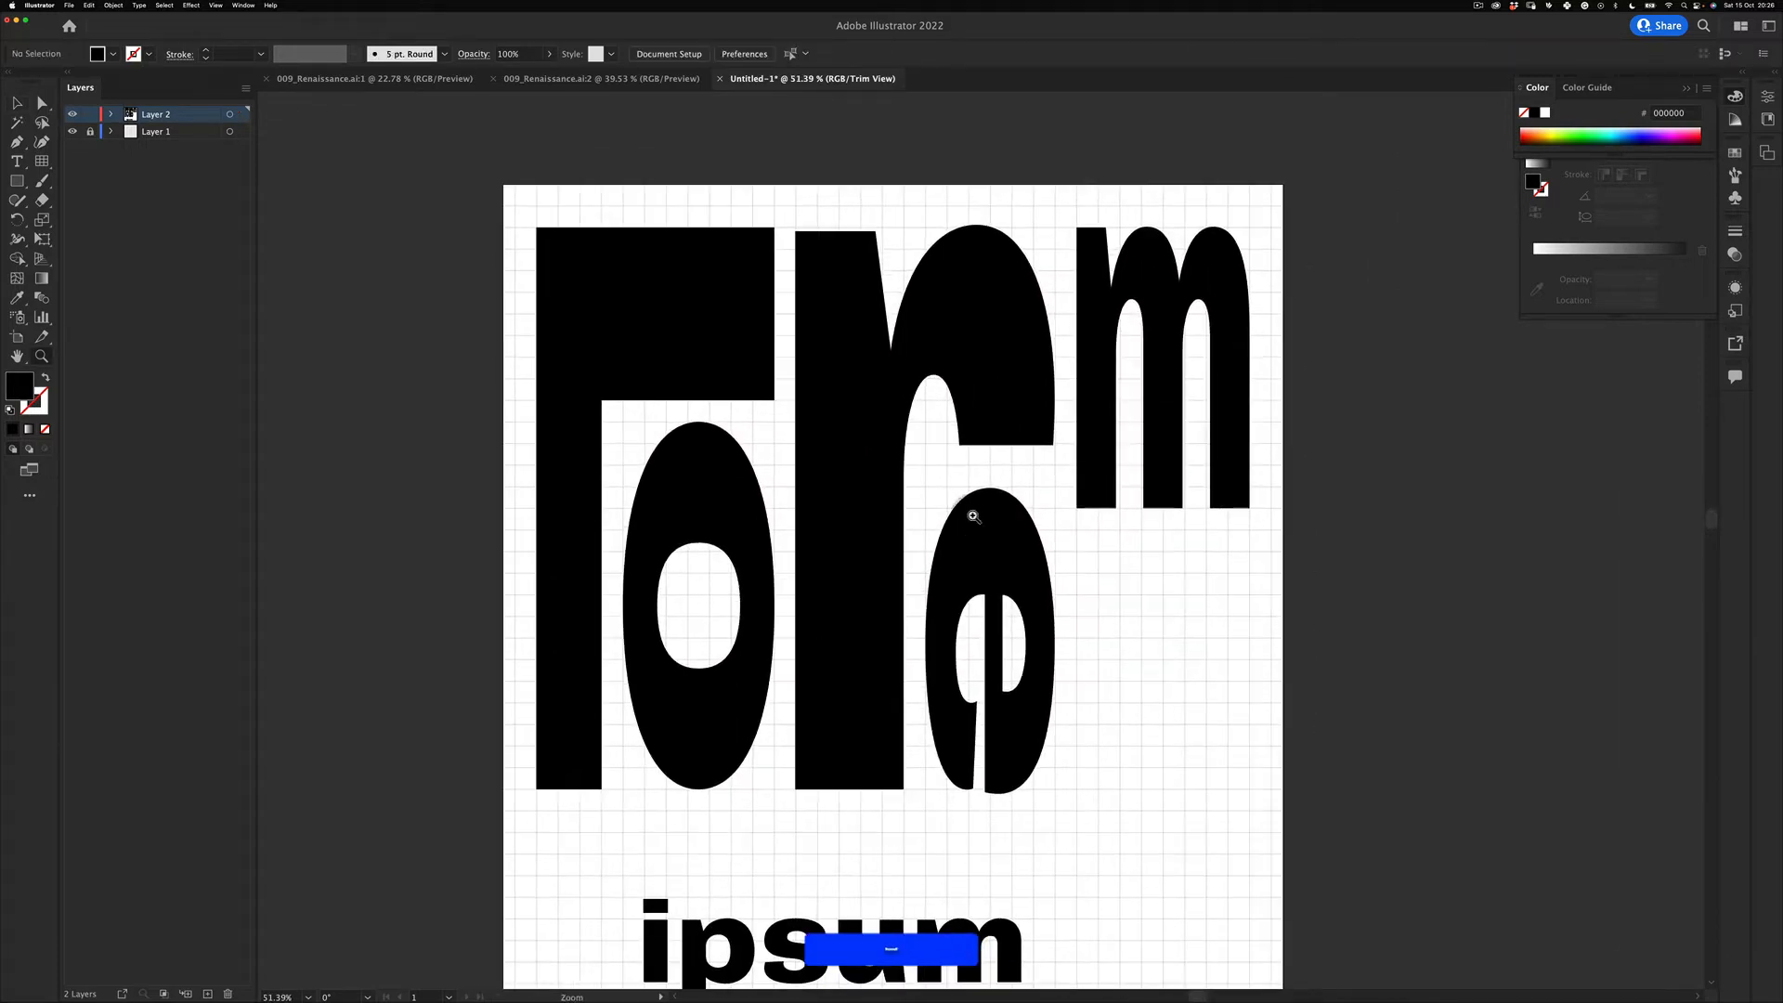
Step: Stretch the m of Lorem downward to the bottom edge of the L and the r, then deselect it
key("v")
left_click(1178, 501)
left_click_drag(1161, 509, 1195, 790)
left_click(1138, 847)
Step: Raise the two corner points at the end of the r's arm to the nearest grid line
key("z")
left_click_drag(1039, 665, 951, 625)
key("space")
left_click_drag(970, 758, 970, 655)
key("z")
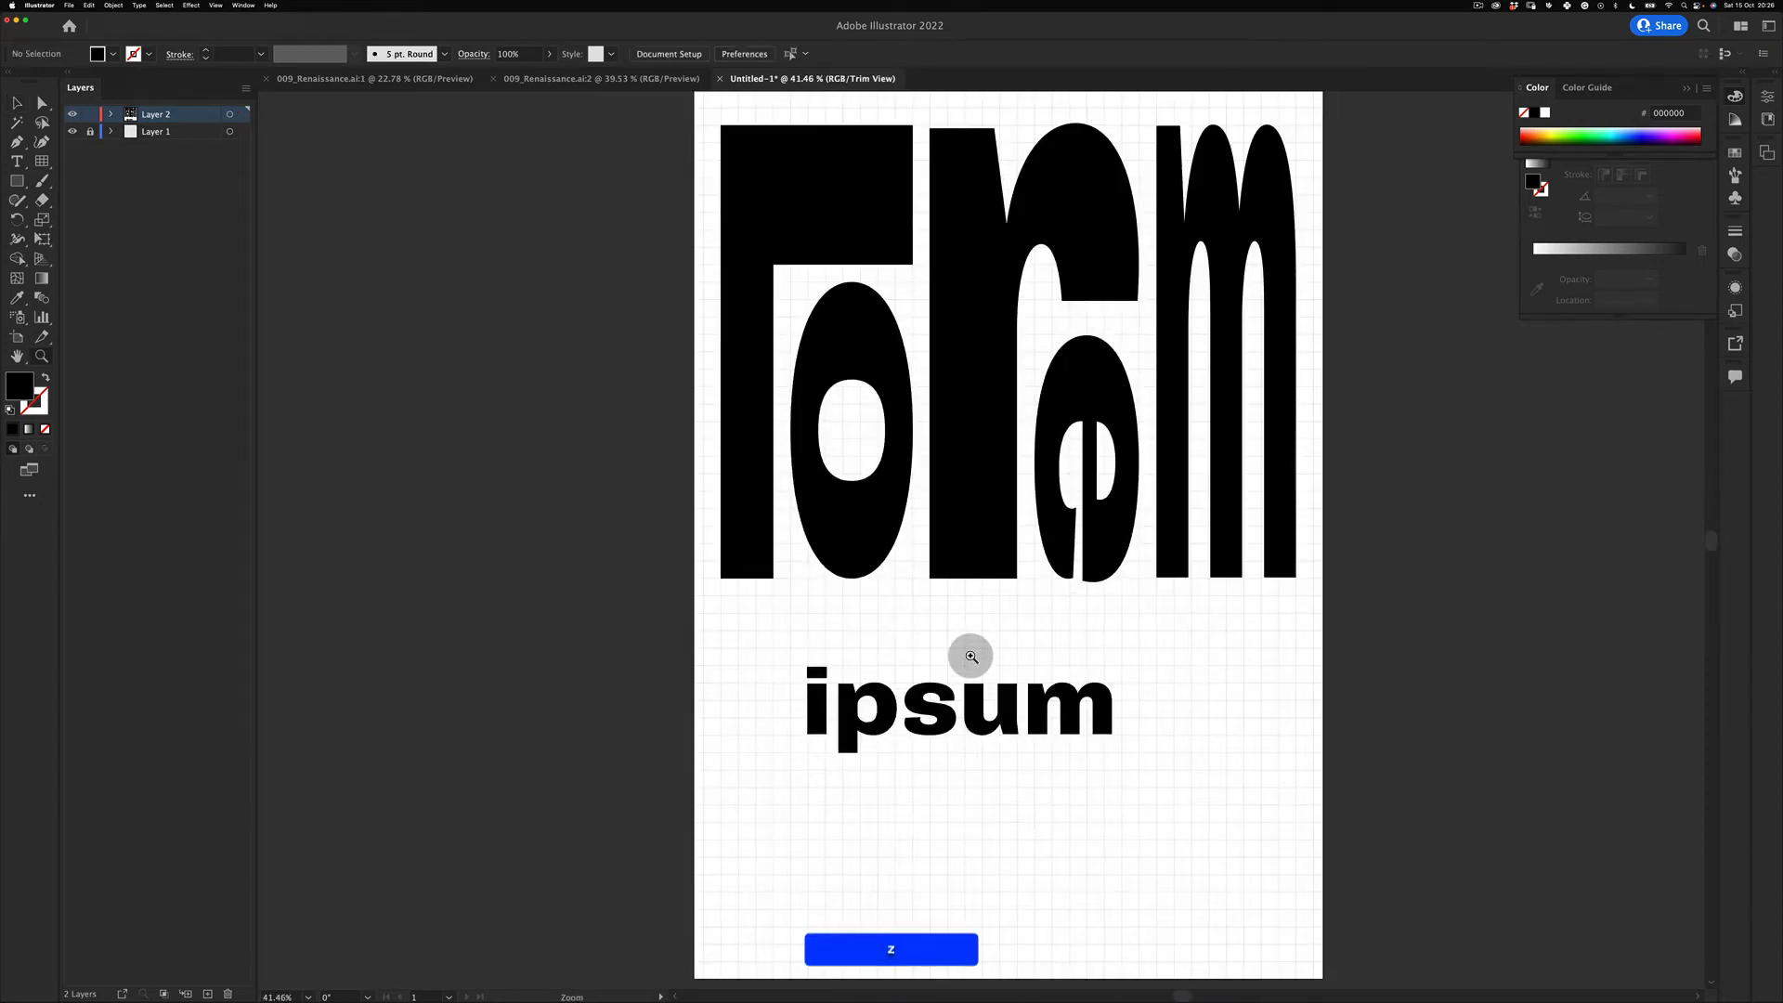
left_click_drag(1038, 301, 994, 469)
key("z")
left_click_drag(1001, 469, 1096, 461)
key("space")
left_click_drag(1096, 462, 1082, 495)
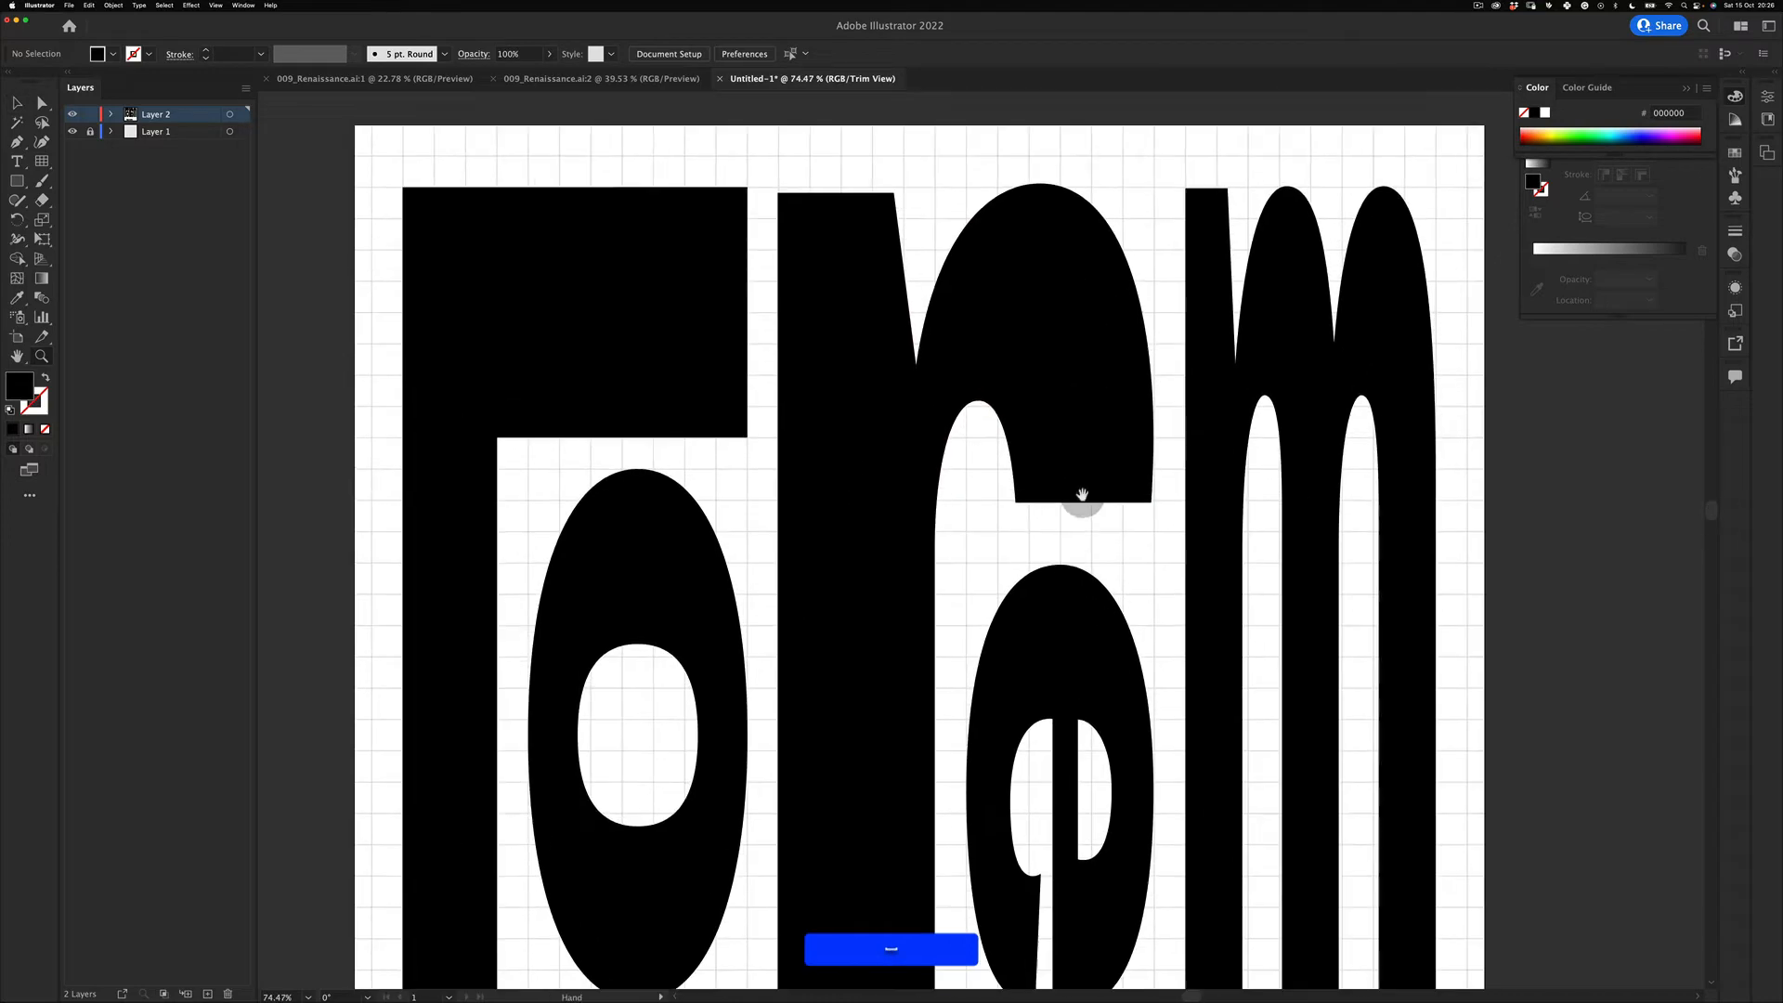
scroll(1180, 490, "up", 5)
left_click(1232, 518)
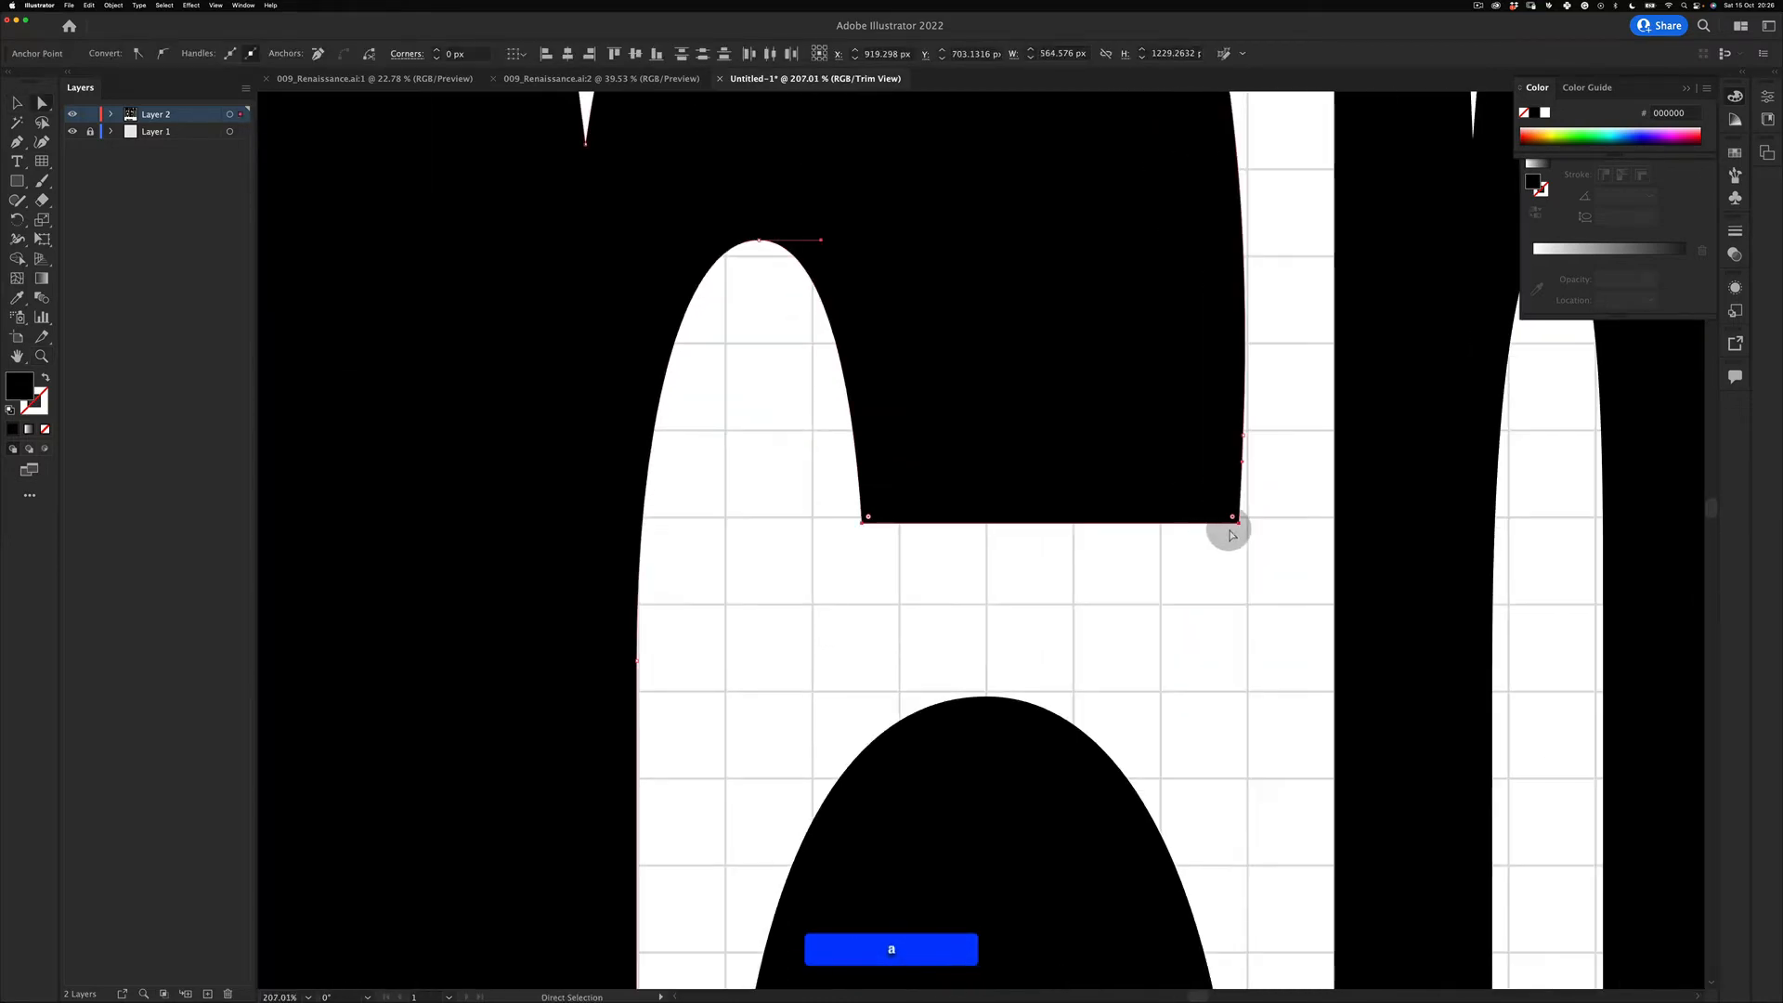
left_click_drag(1238, 522, 1238, 518)
scroll(1214, 530, "down", 5)
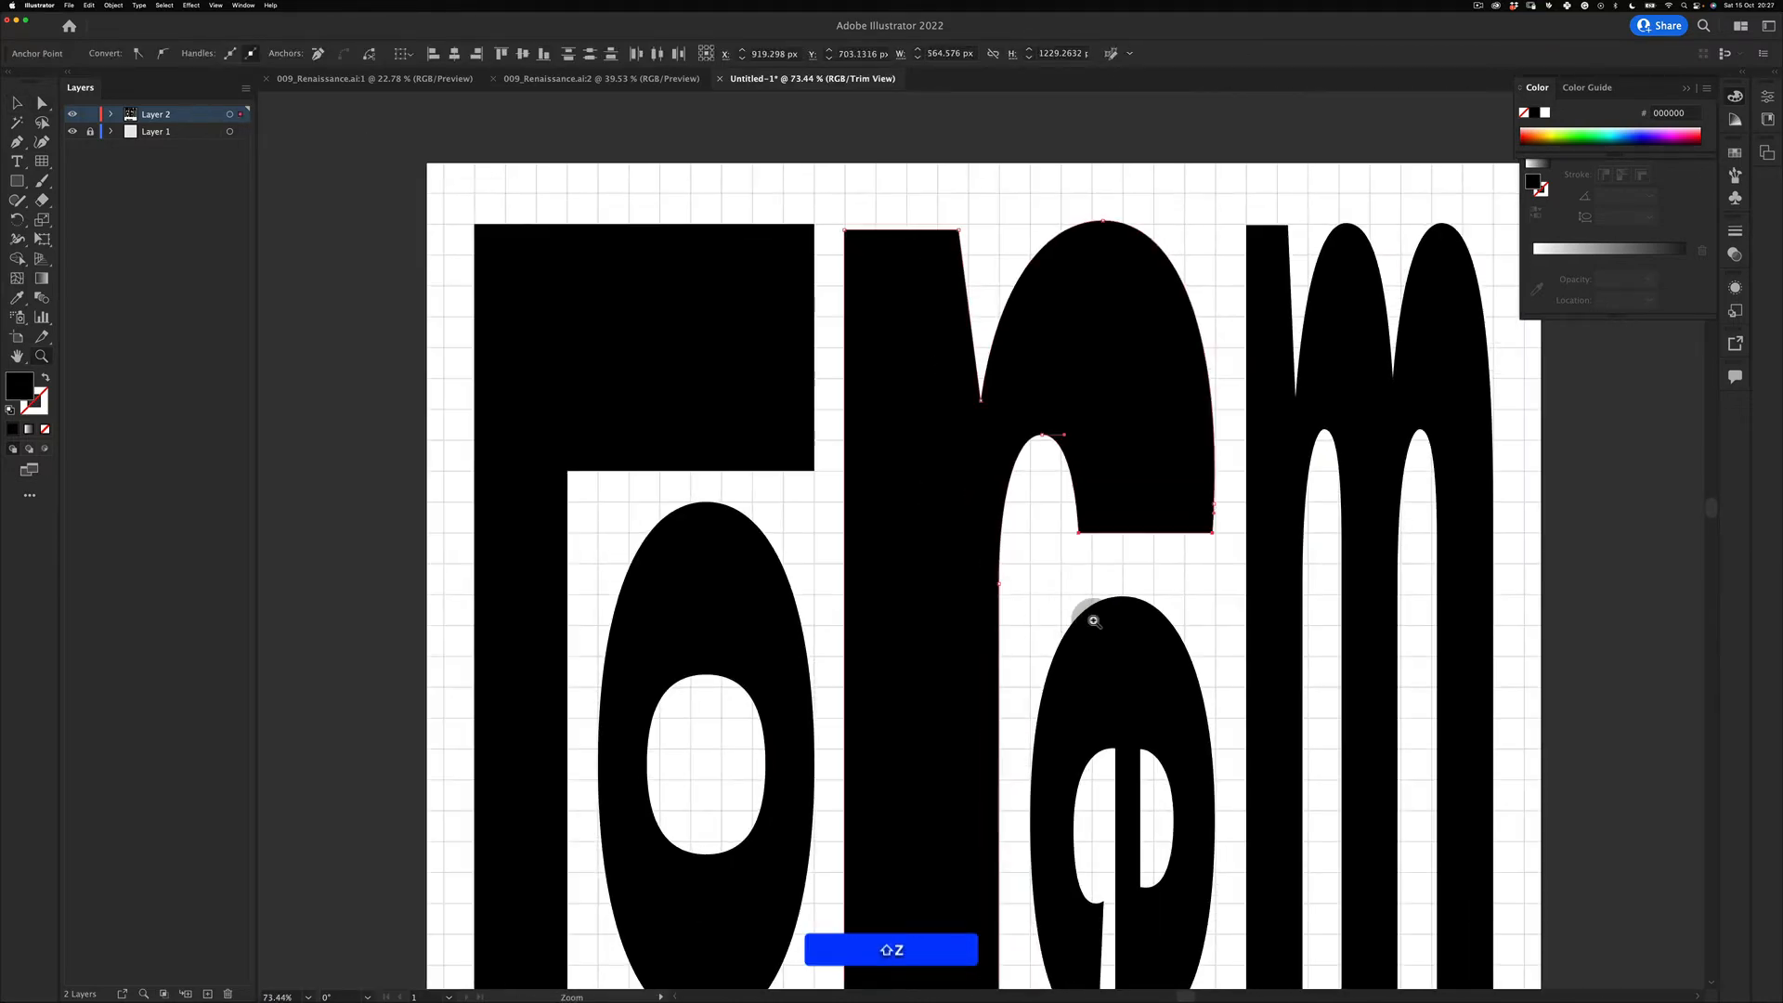
Step: Stretch the e upward to one grid square below the r's arm, then deselect it
key("v")
left_click(1134, 601)
left_click_drag(1123, 596, 1088, 461)
left_click(1147, 539)
key("z")
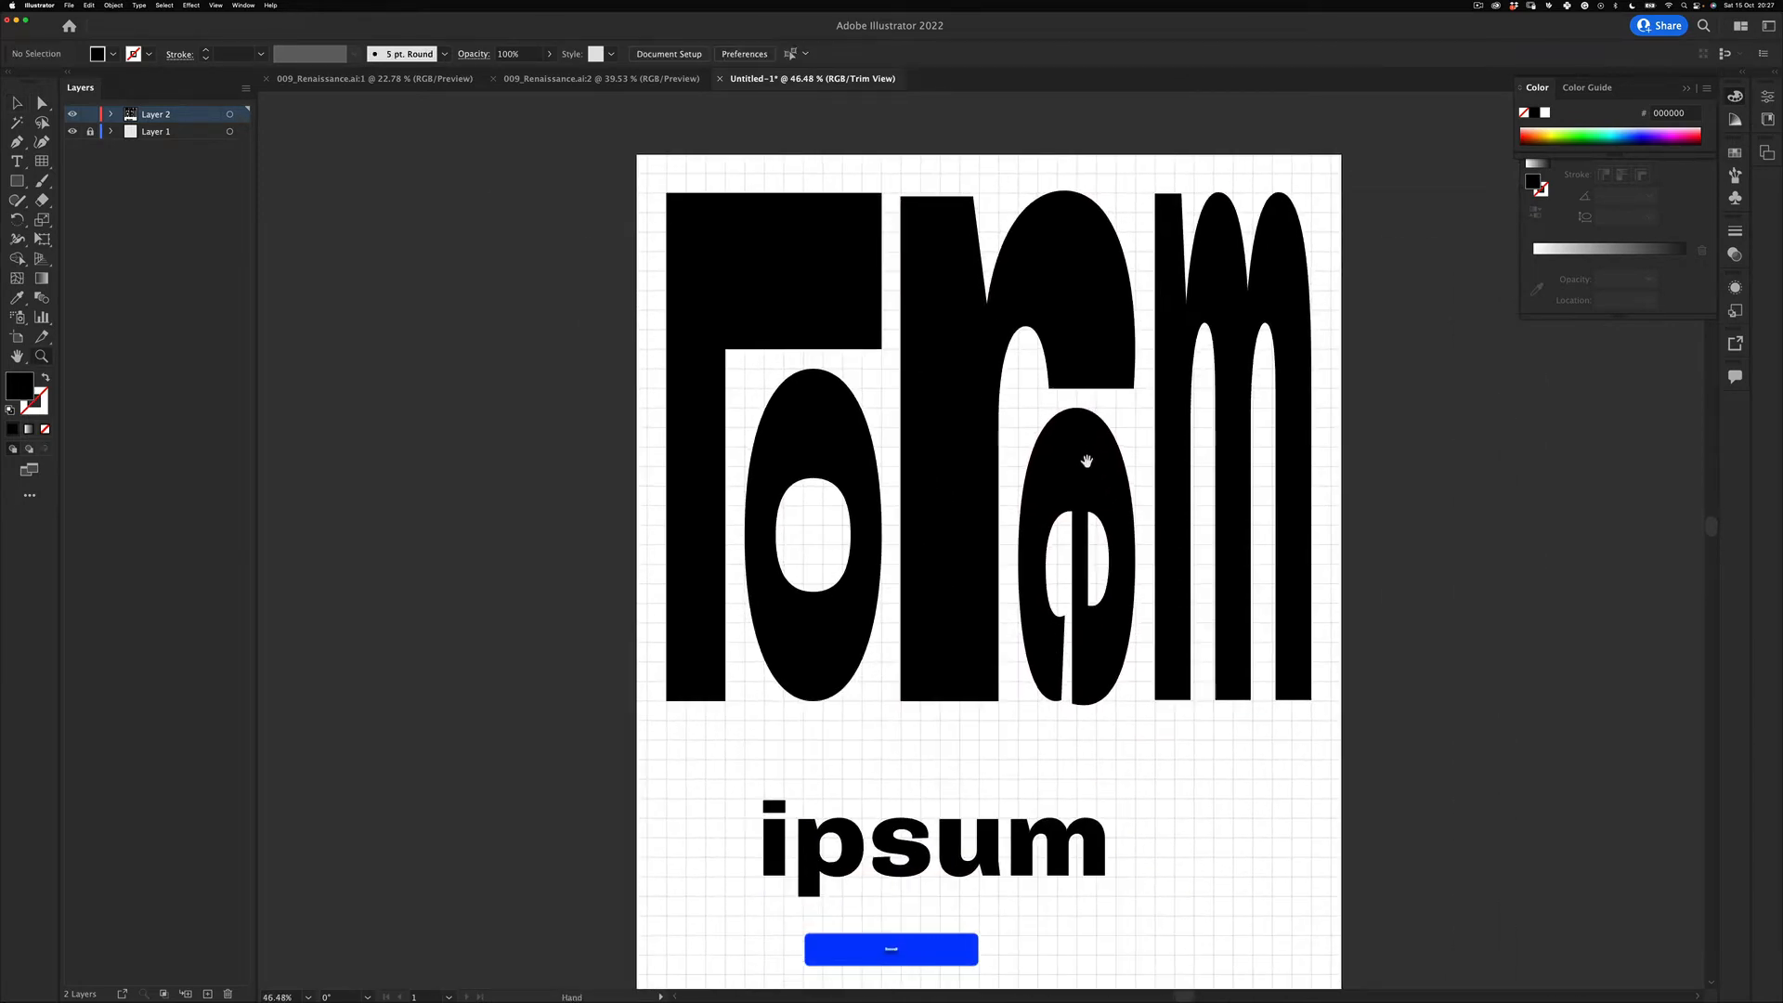
left_click_drag(1152, 596, 1076, 605)
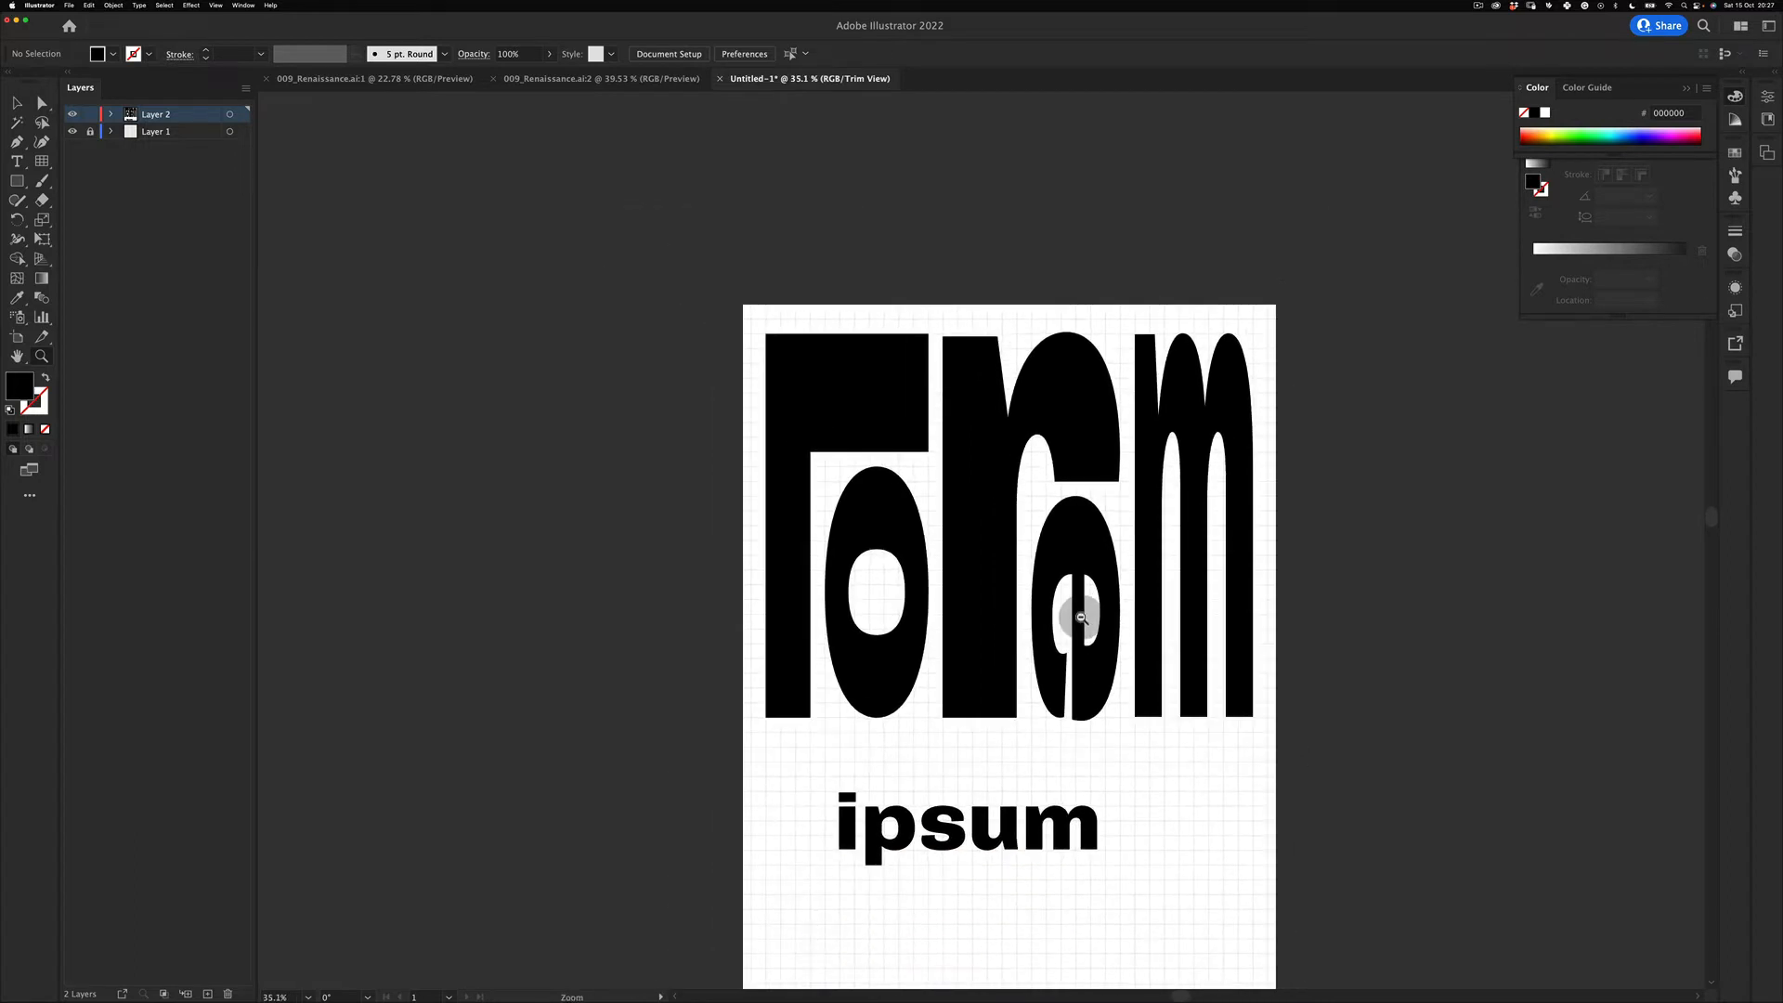
Step: Reflect the L about the horizontal axis so its bar lies at the base
key("v")
left_click_drag(973, 655, 955, 690)
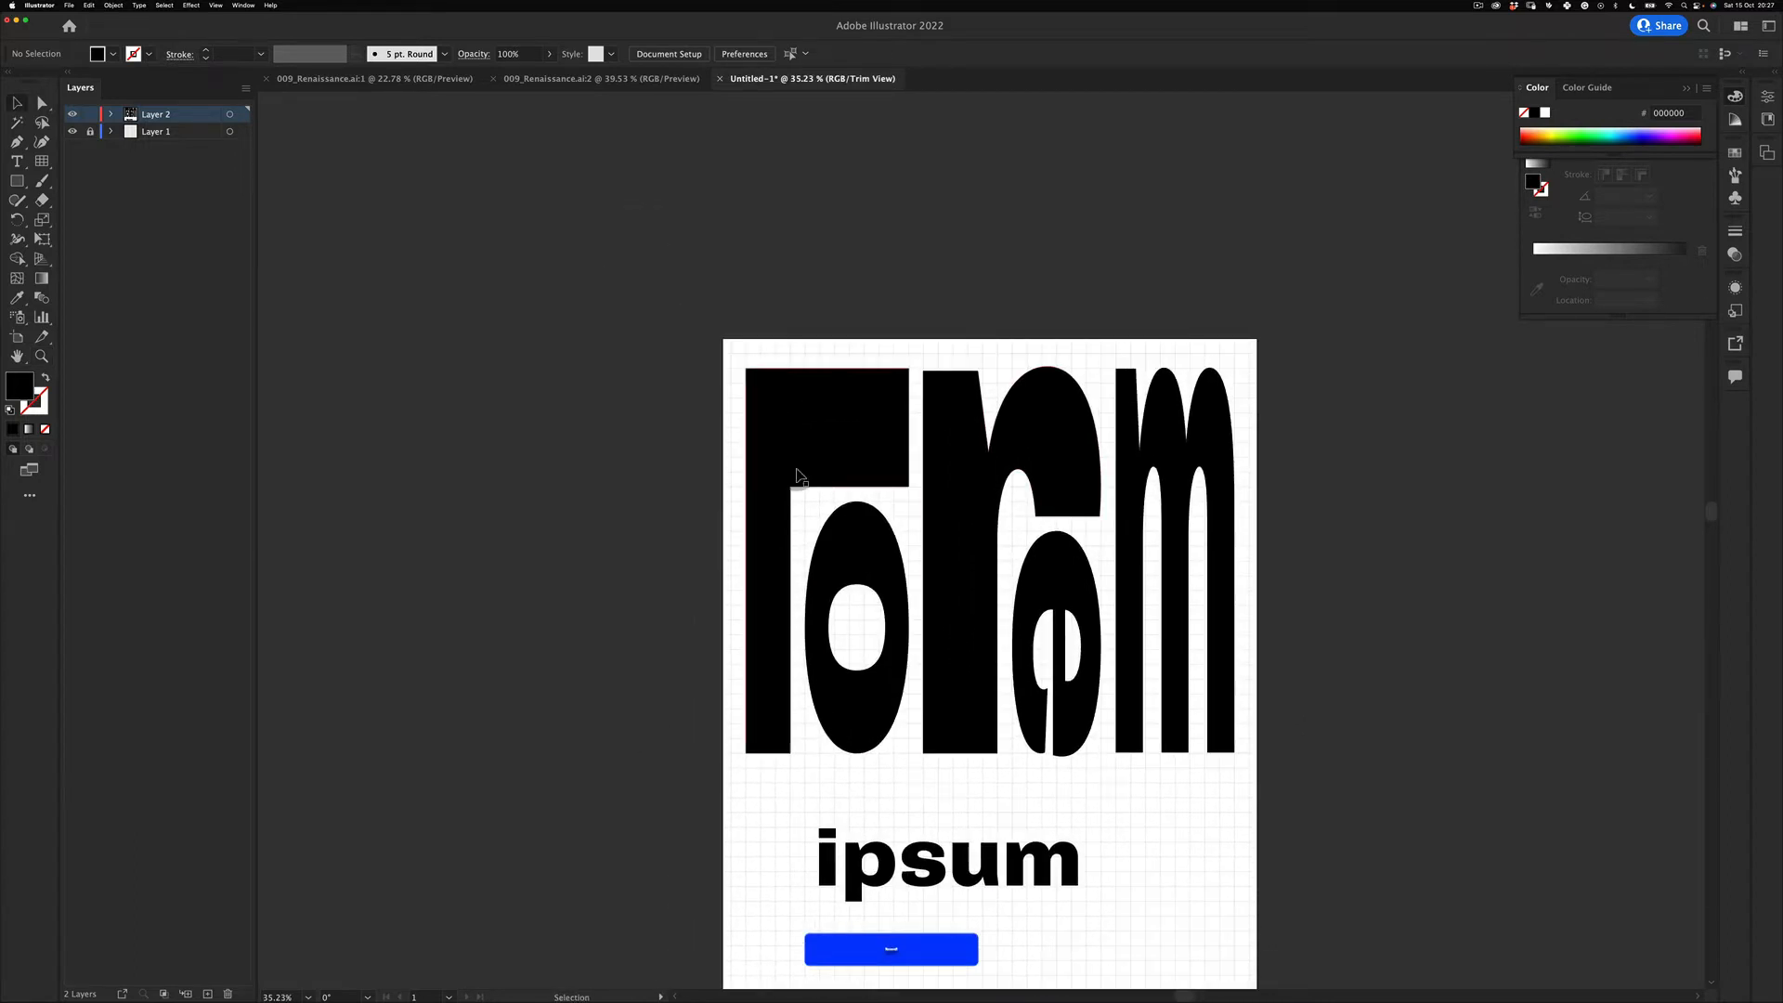
left_click(832, 407)
right_click(817, 397)
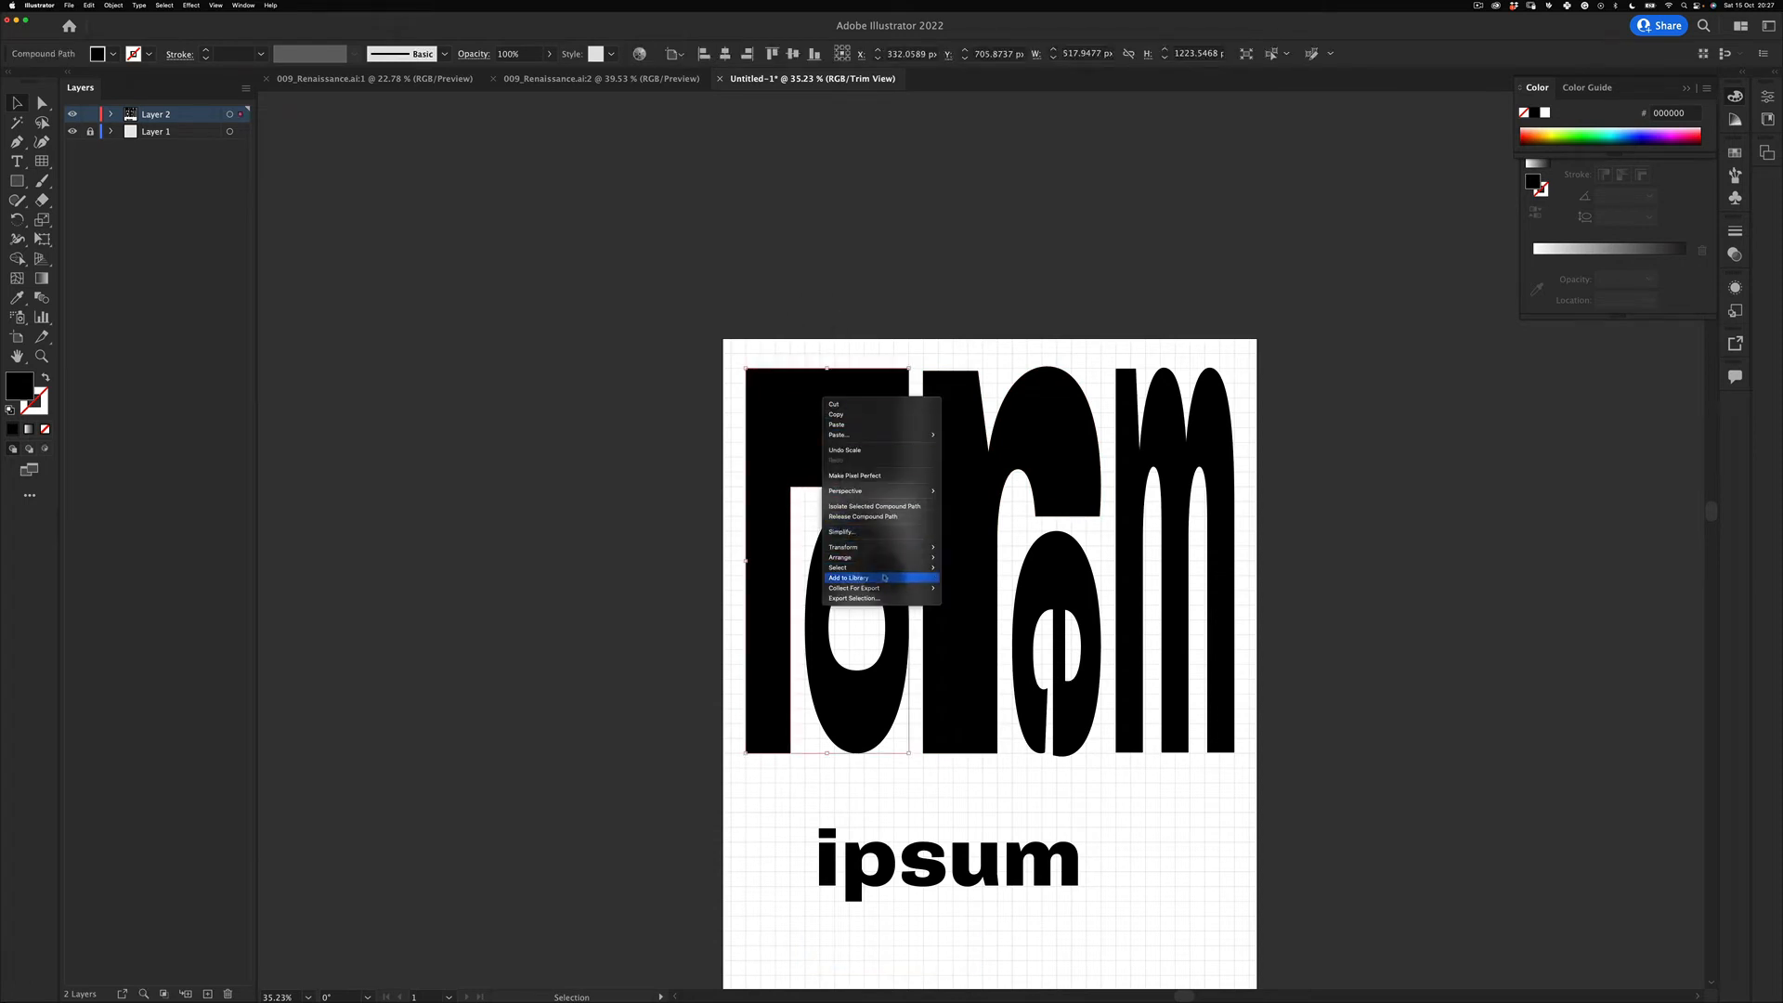
mouse_move(889, 546)
left_click(993, 582)
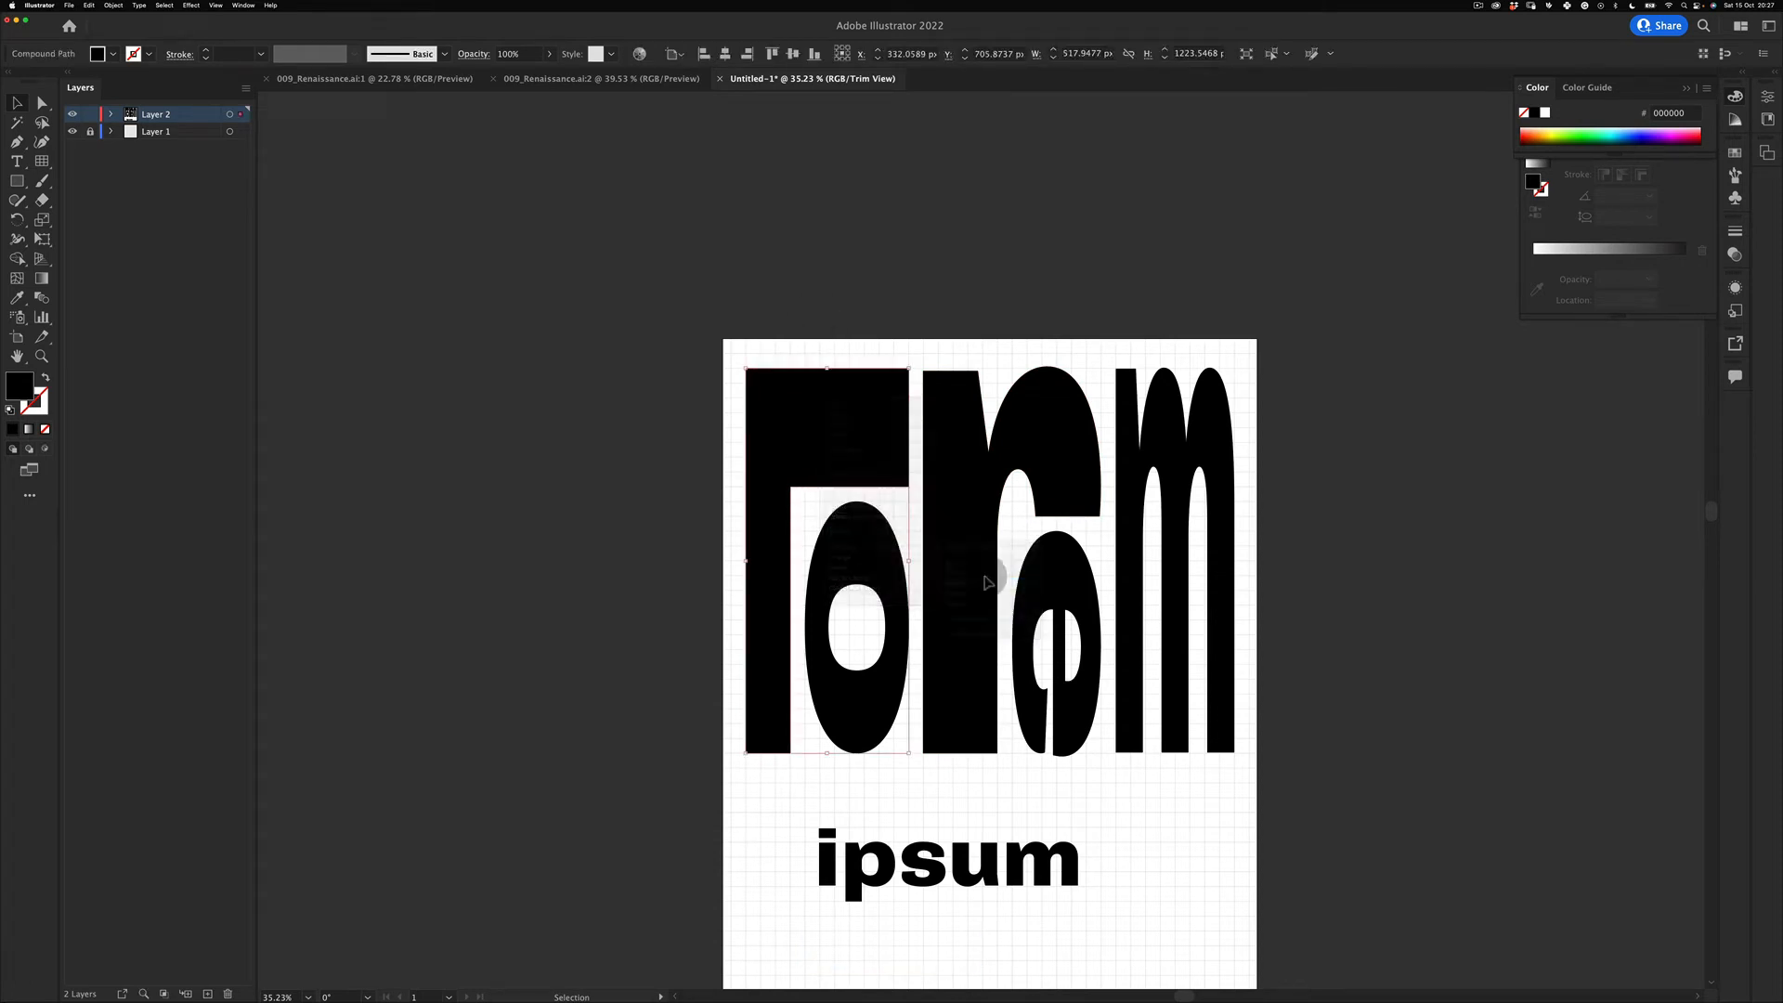
left_click(604, 220)
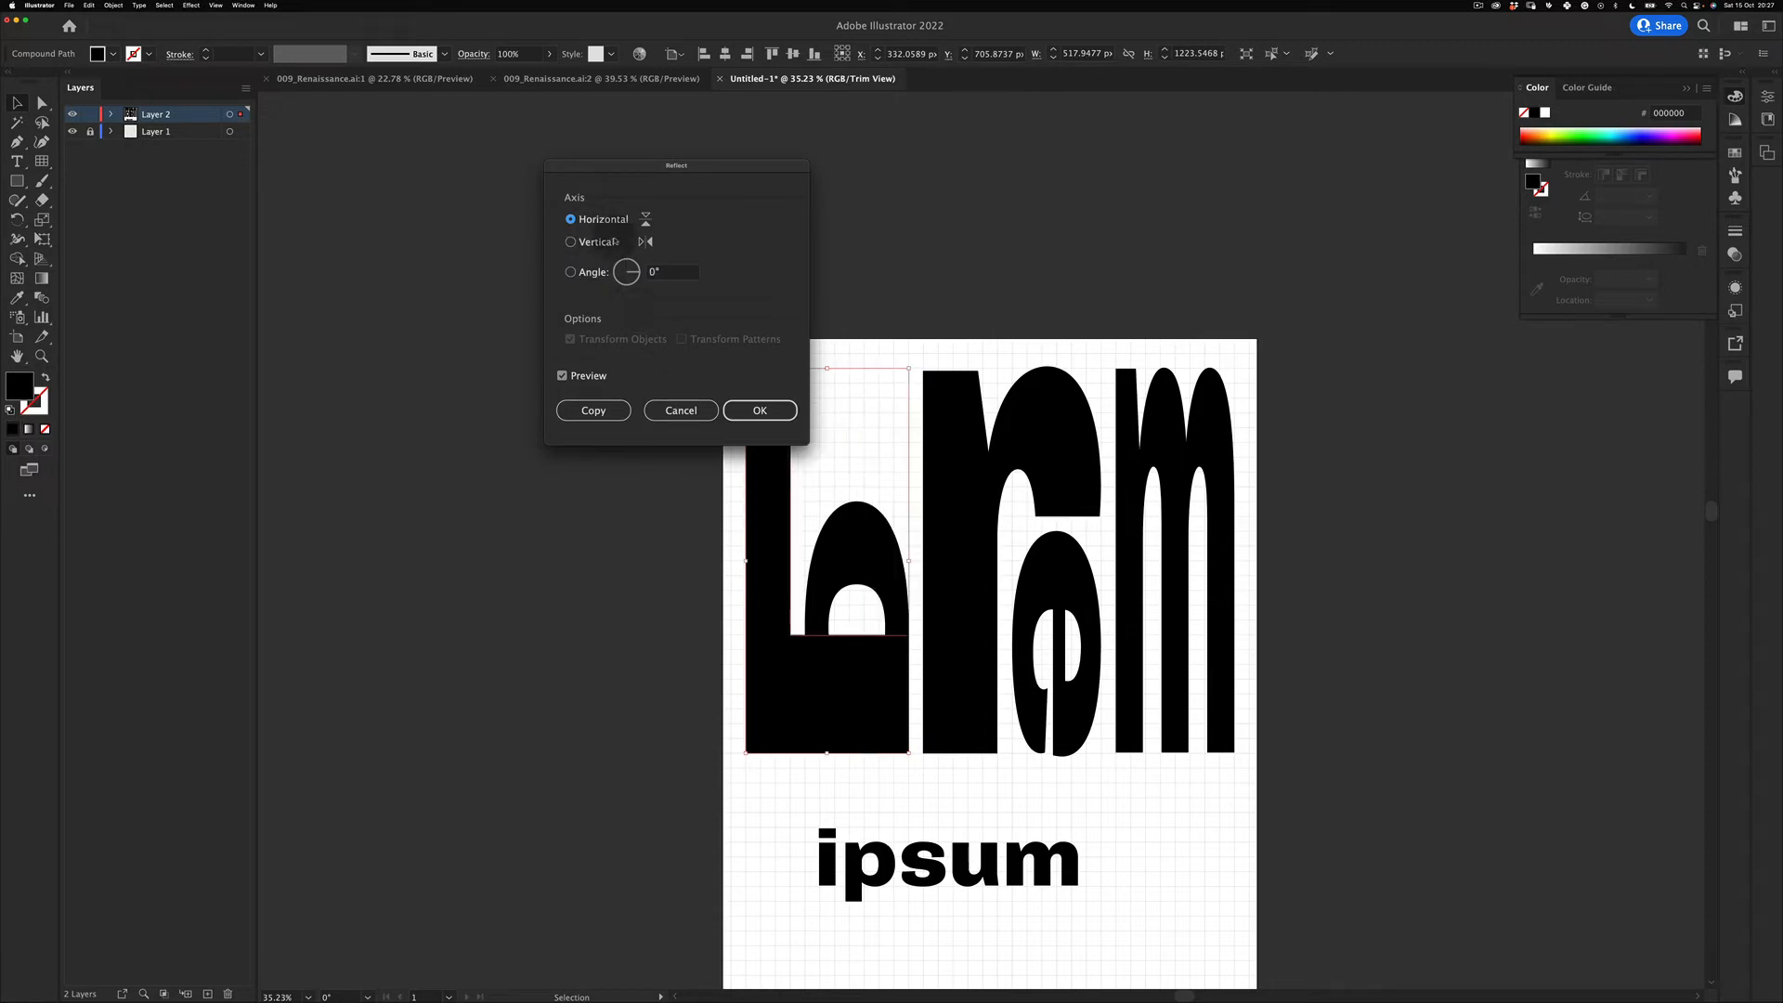
left_click(759, 411)
Step: Move the o straight up above the L's bar, aligning its top with the L's top edge, and deselect it
key("shift+v")
left_click_drag(876, 546, 876, 403)
left_click(692, 593)
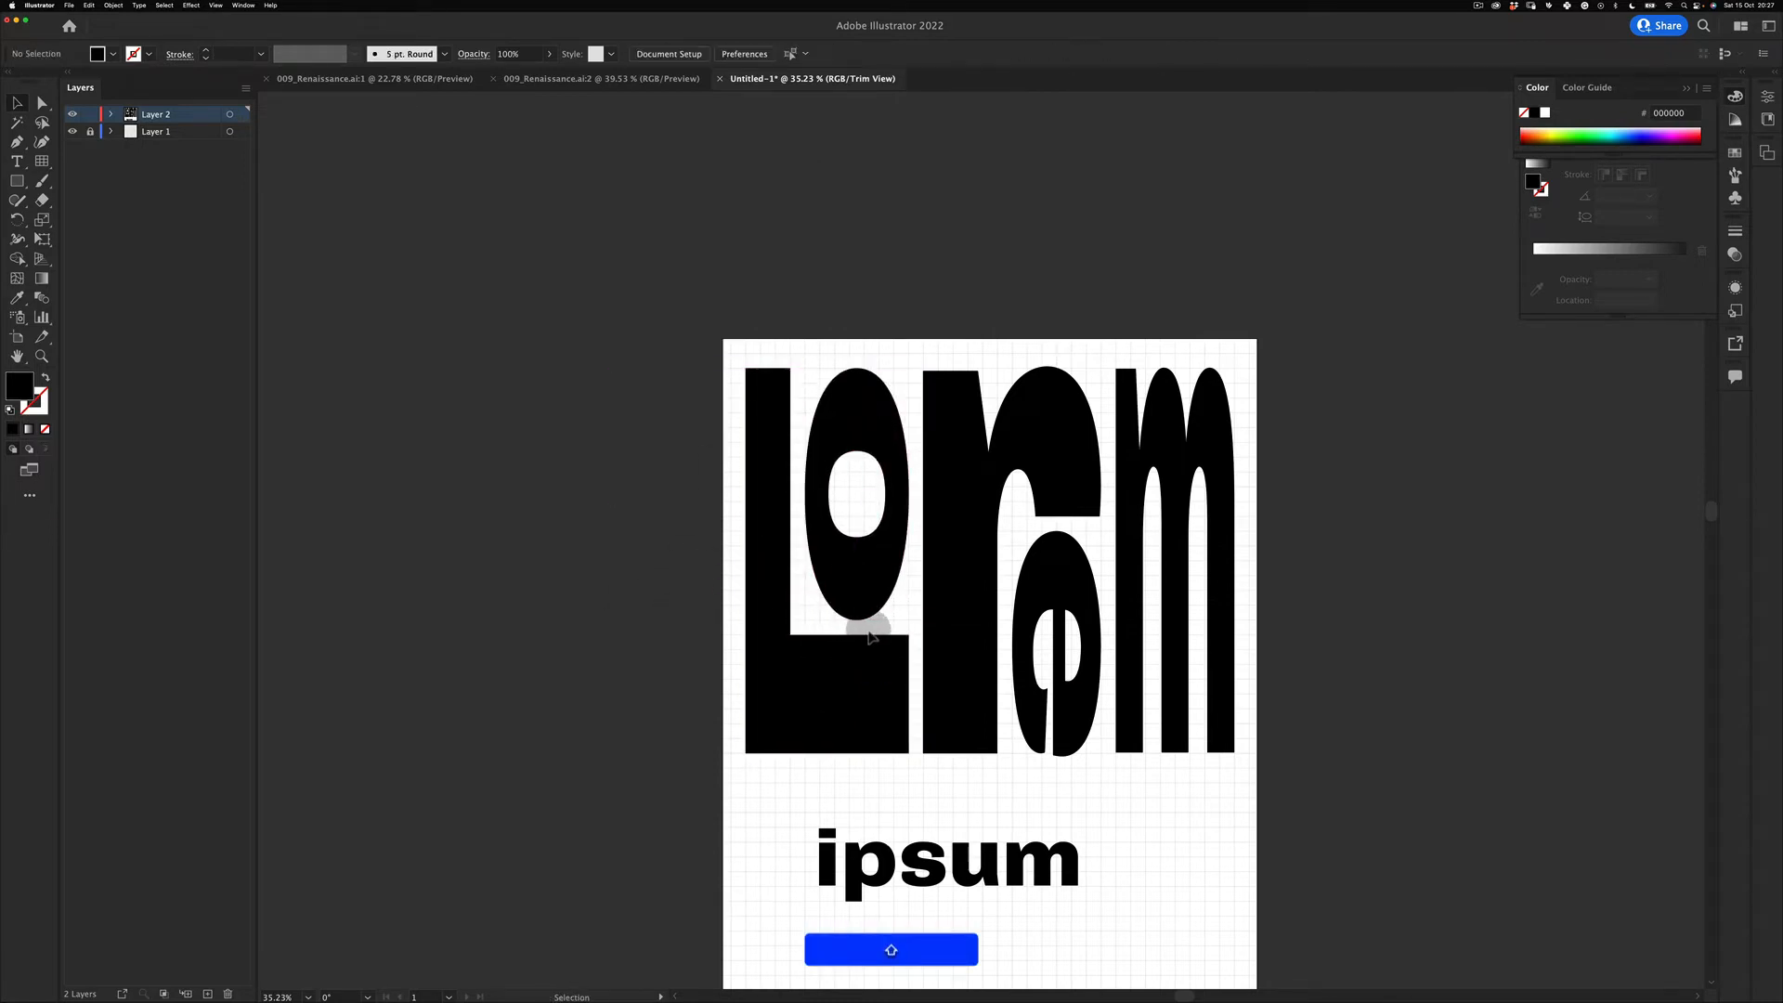
Step: Place the i of ipsum one grid square below the L at the left margin and enlarge it to about 339 x 936 px
key("z")
mouse_move(895, 523)
left_mouse_down()
mouse_move(801, 583)
mouse_move(887, 523)
left_mouse_up()
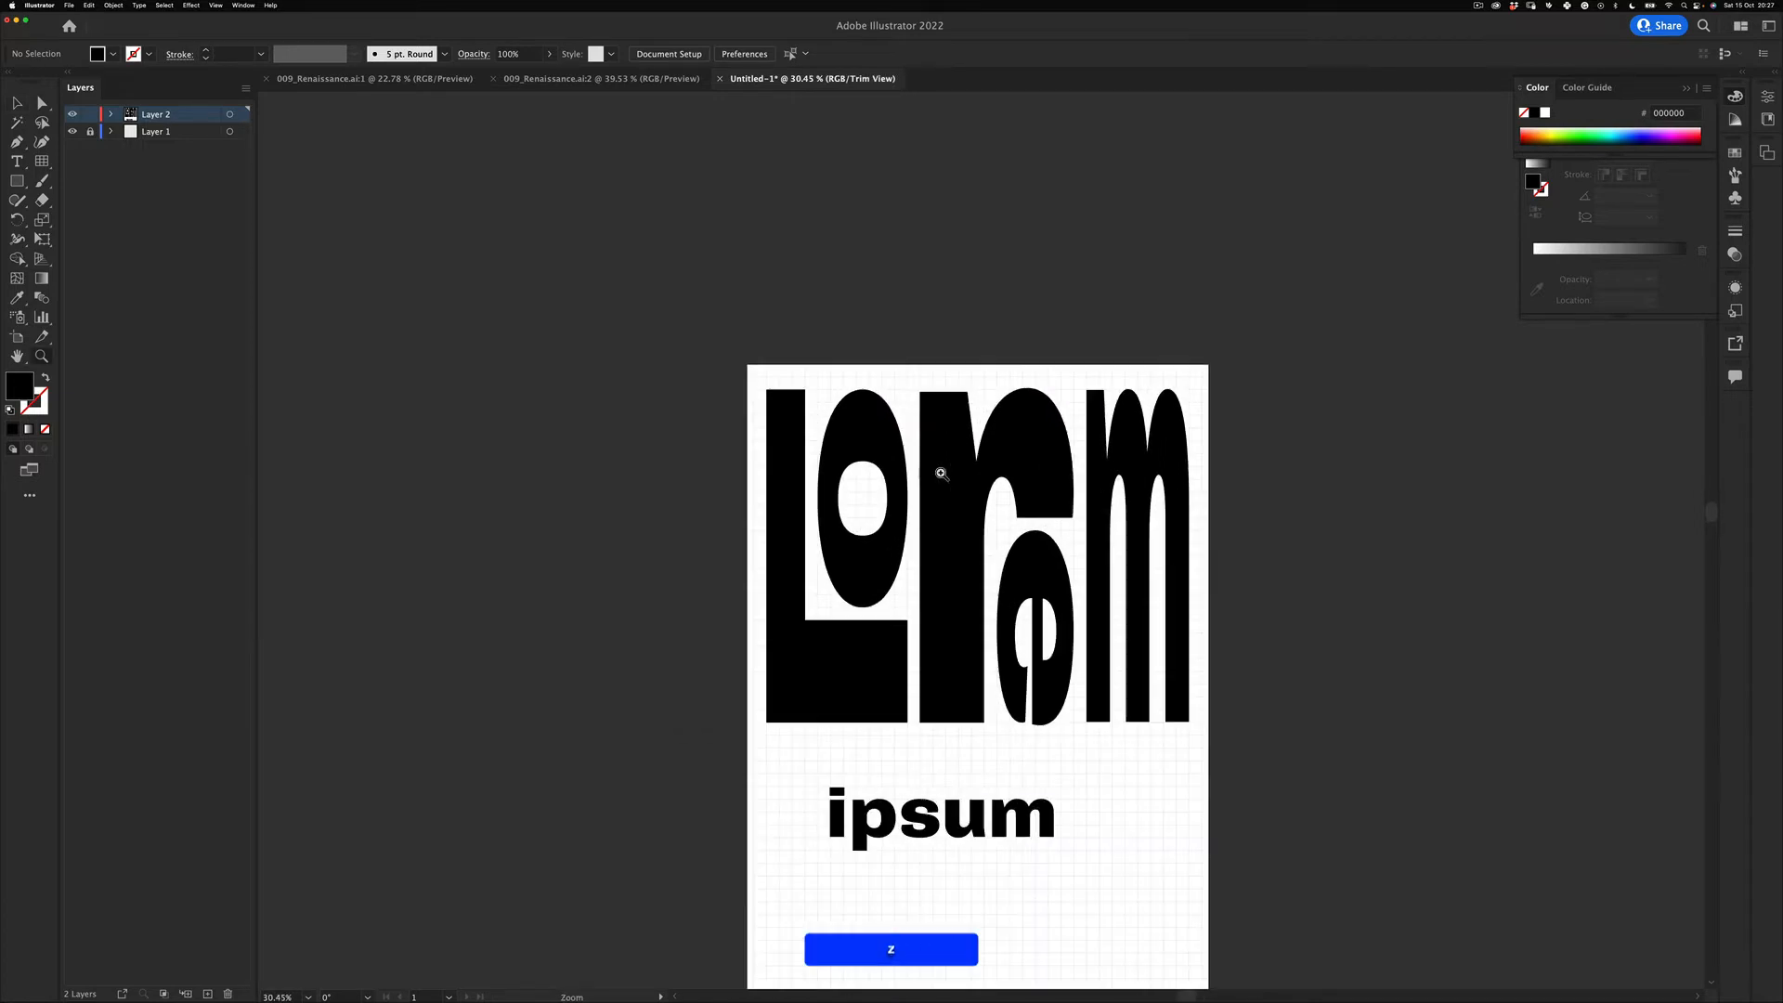
key("space")
left_click_drag(1023, 670, 974, 548)
key("space")
left_click_drag(856, 594, 839, 640)
key("space")
key("v")
left_click_drag(785, 709, 817, 936)
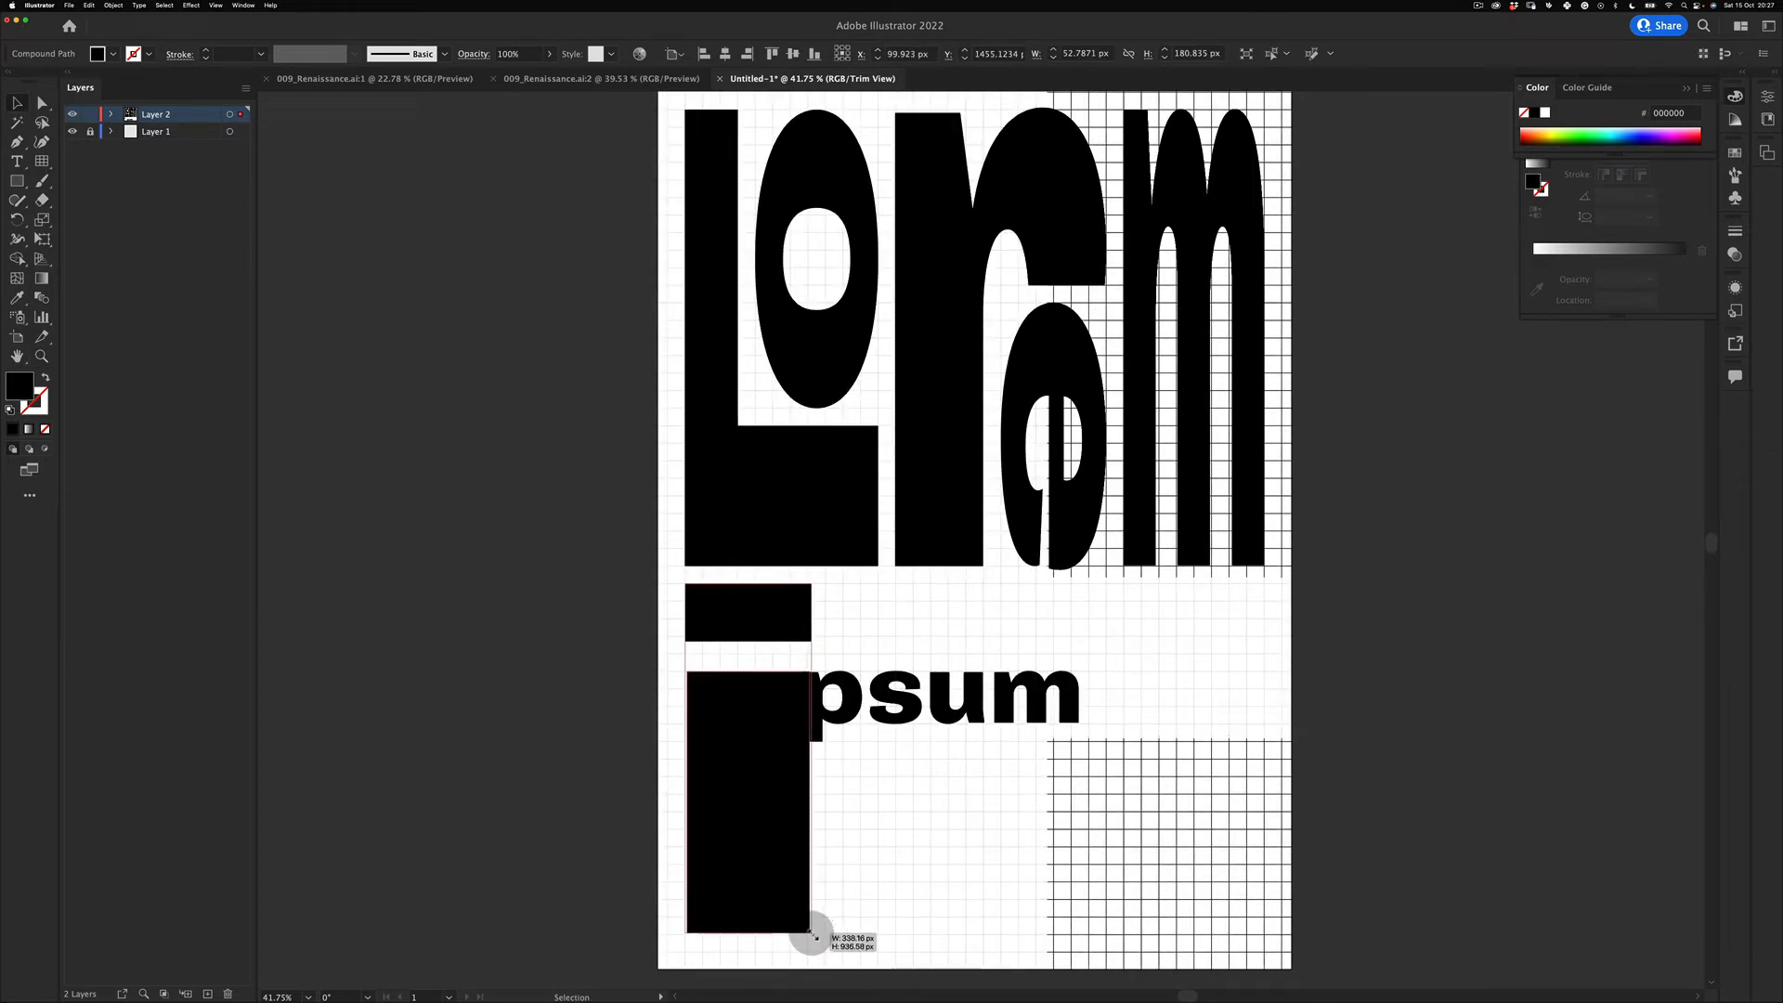
key("v")
left_click(640, 861)
Step: Raise the bottom edge of the i's dot to the nearest grid line
key("z")
left_click_drag(871, 615, 843, 545)
key("space")
key("z")
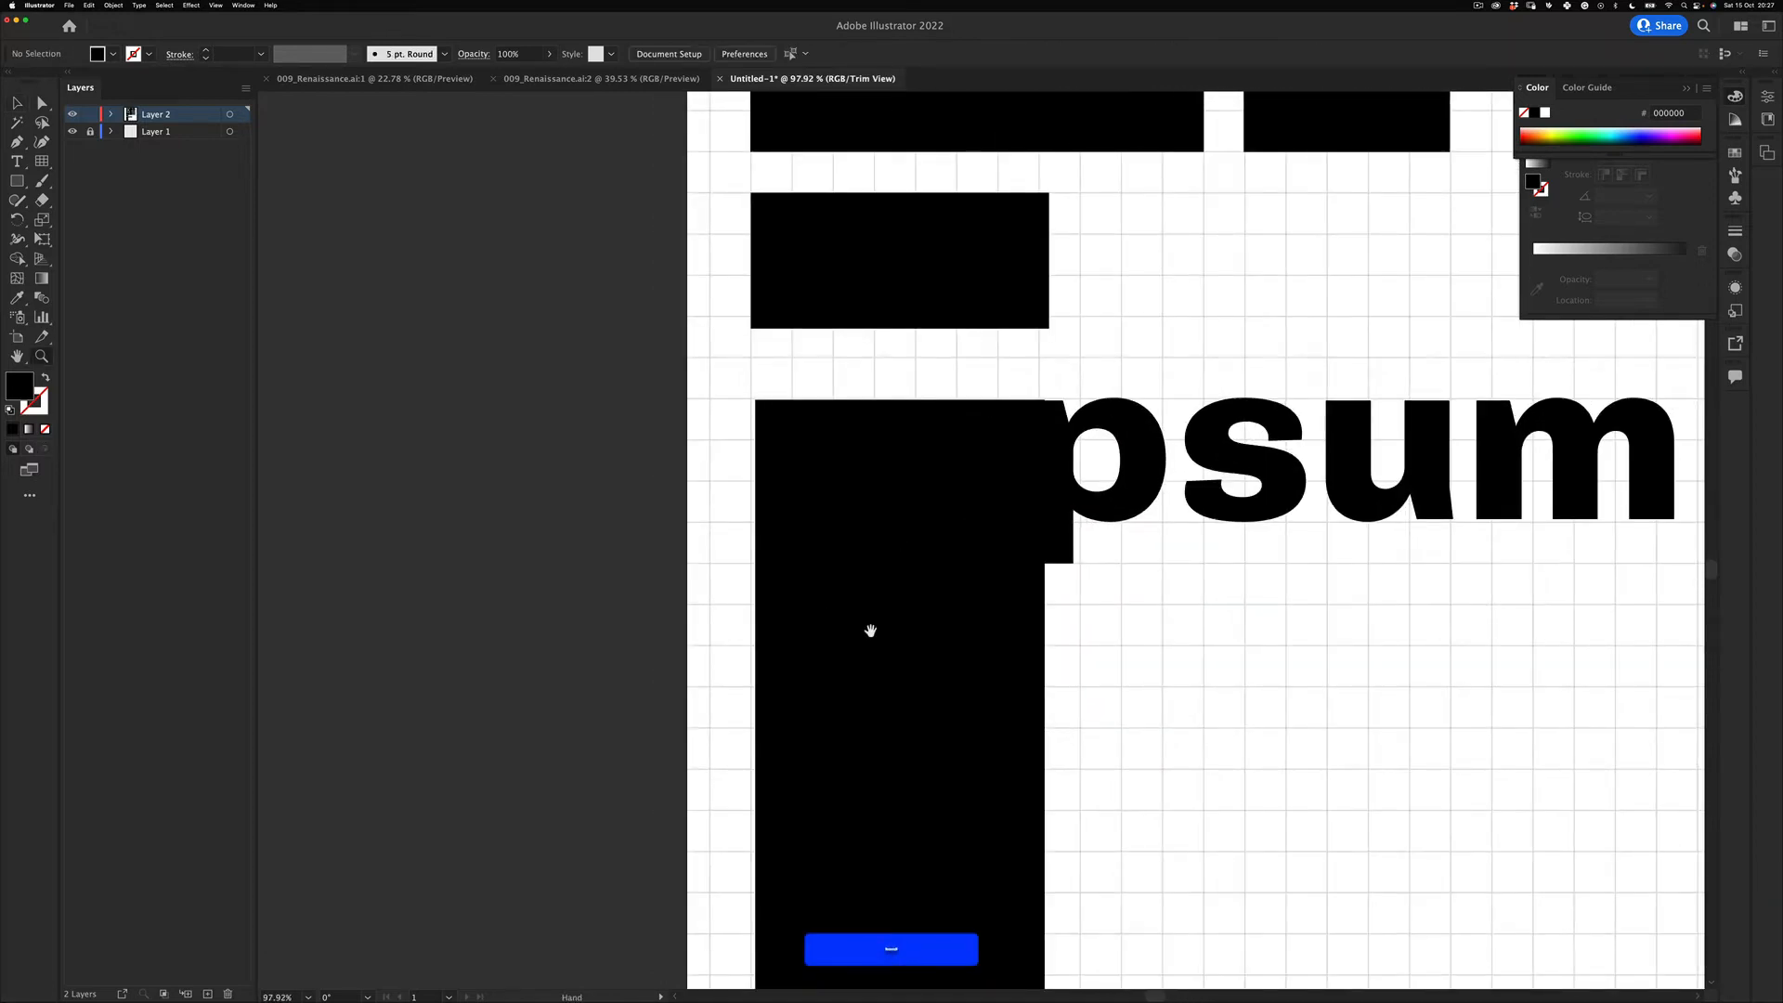
left_click_drag(872, 631, 926, 755)
key("a")
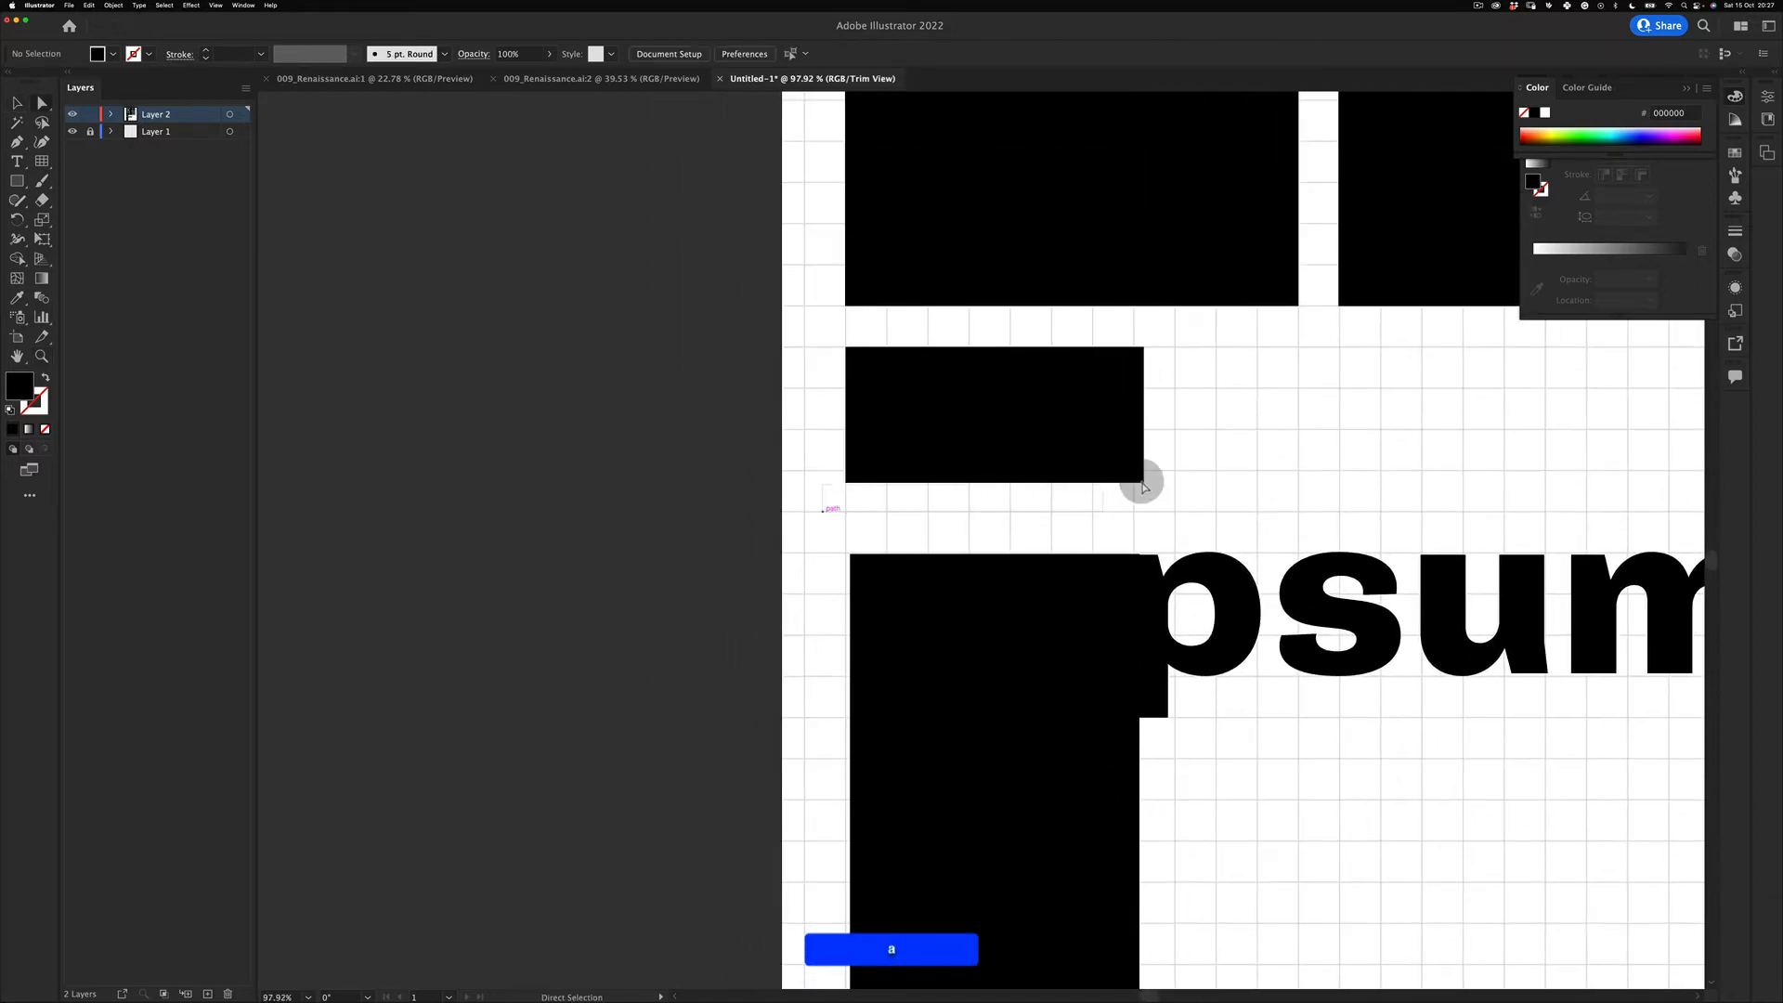
left_click_drag(1142, 482, 1143, 471)
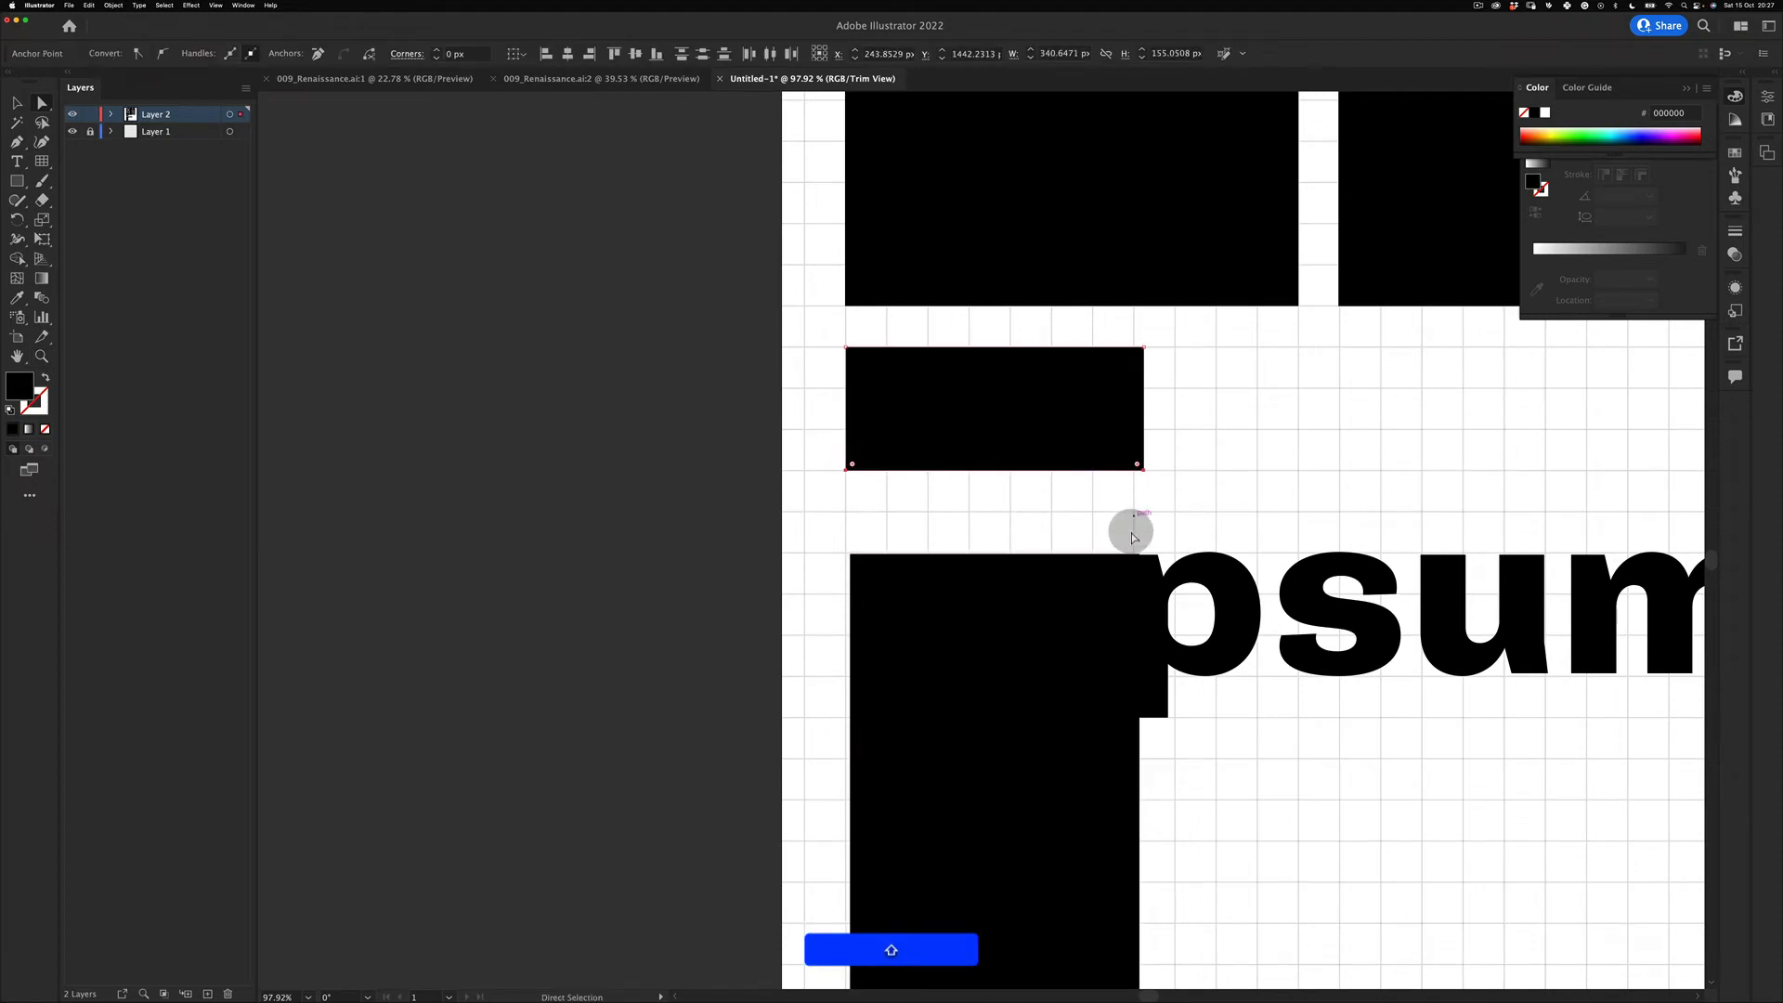
left_click_drag(1178, 544, 1134, 498)
Step: Move the remaining letters psum to the right, clear of the enlarged i
key("z")
left_click_drag(1508, 399, 1268, 455)
key("v")
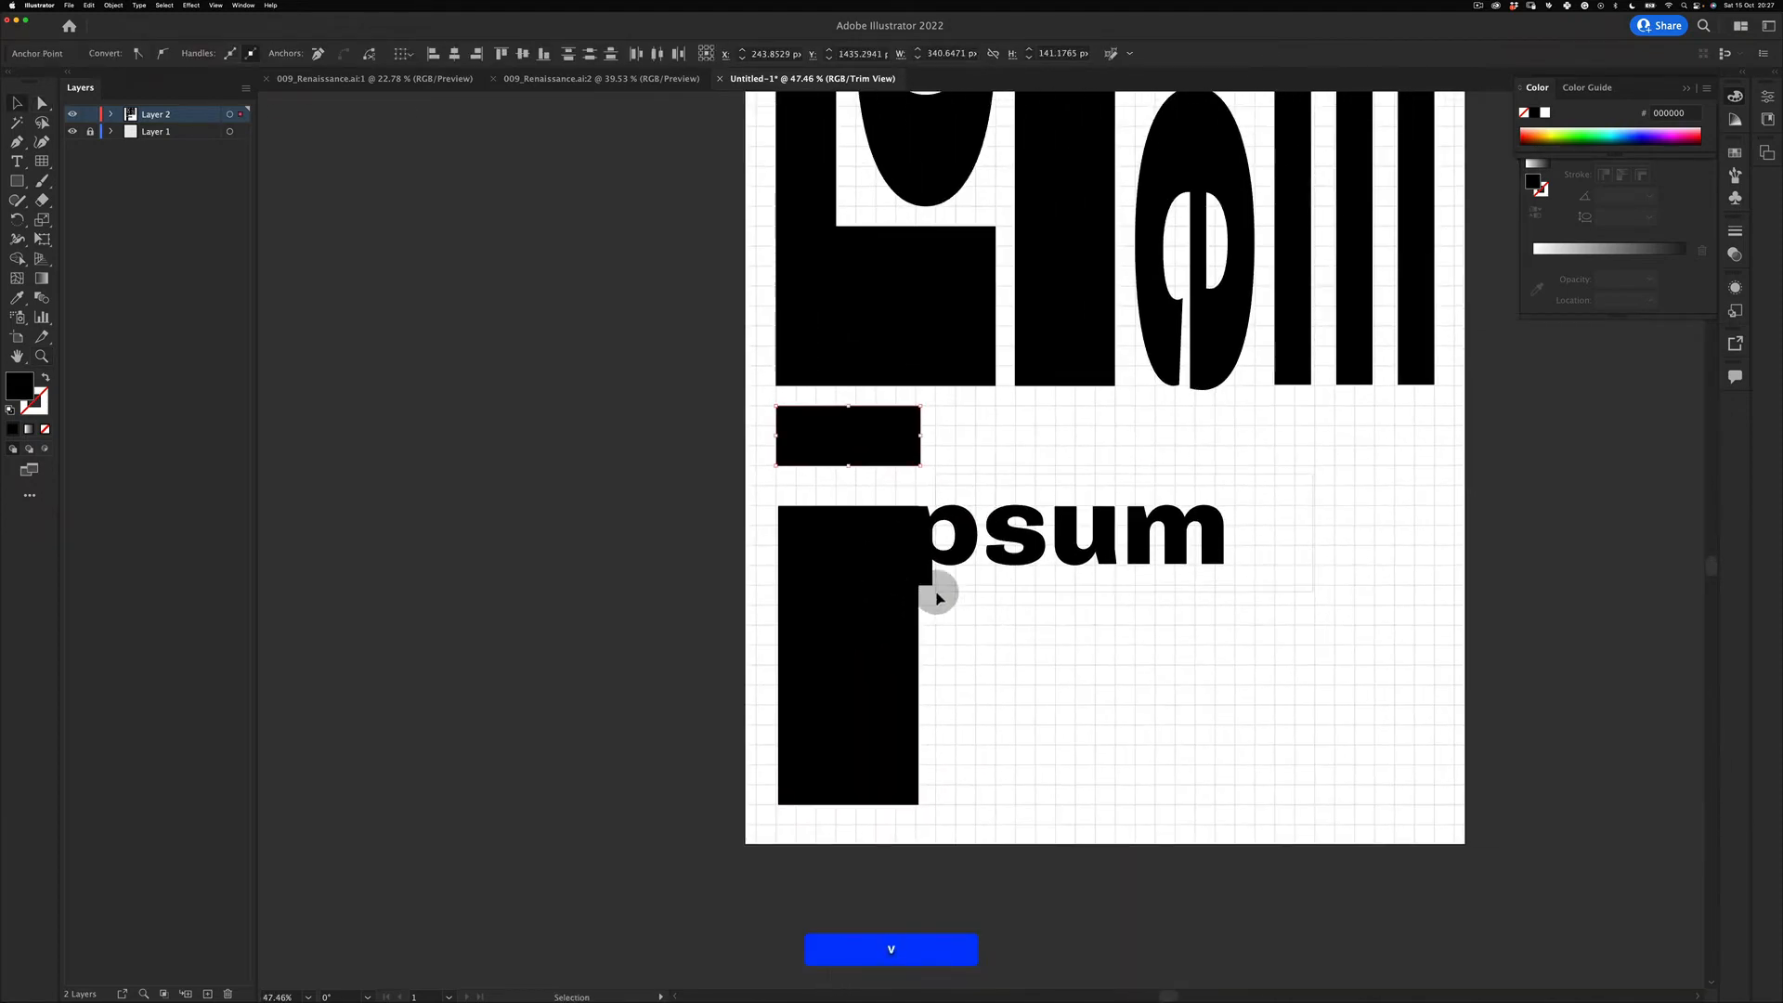
left_click_drag(928, 573, 1016, 588)
left_click_drag(946, 568, 1053, 604)
Step: Isolate the i and move its stem onto the grid, aligned with the dot's left edge
key("z")
left_click_drag(931, 568, 962, 616)
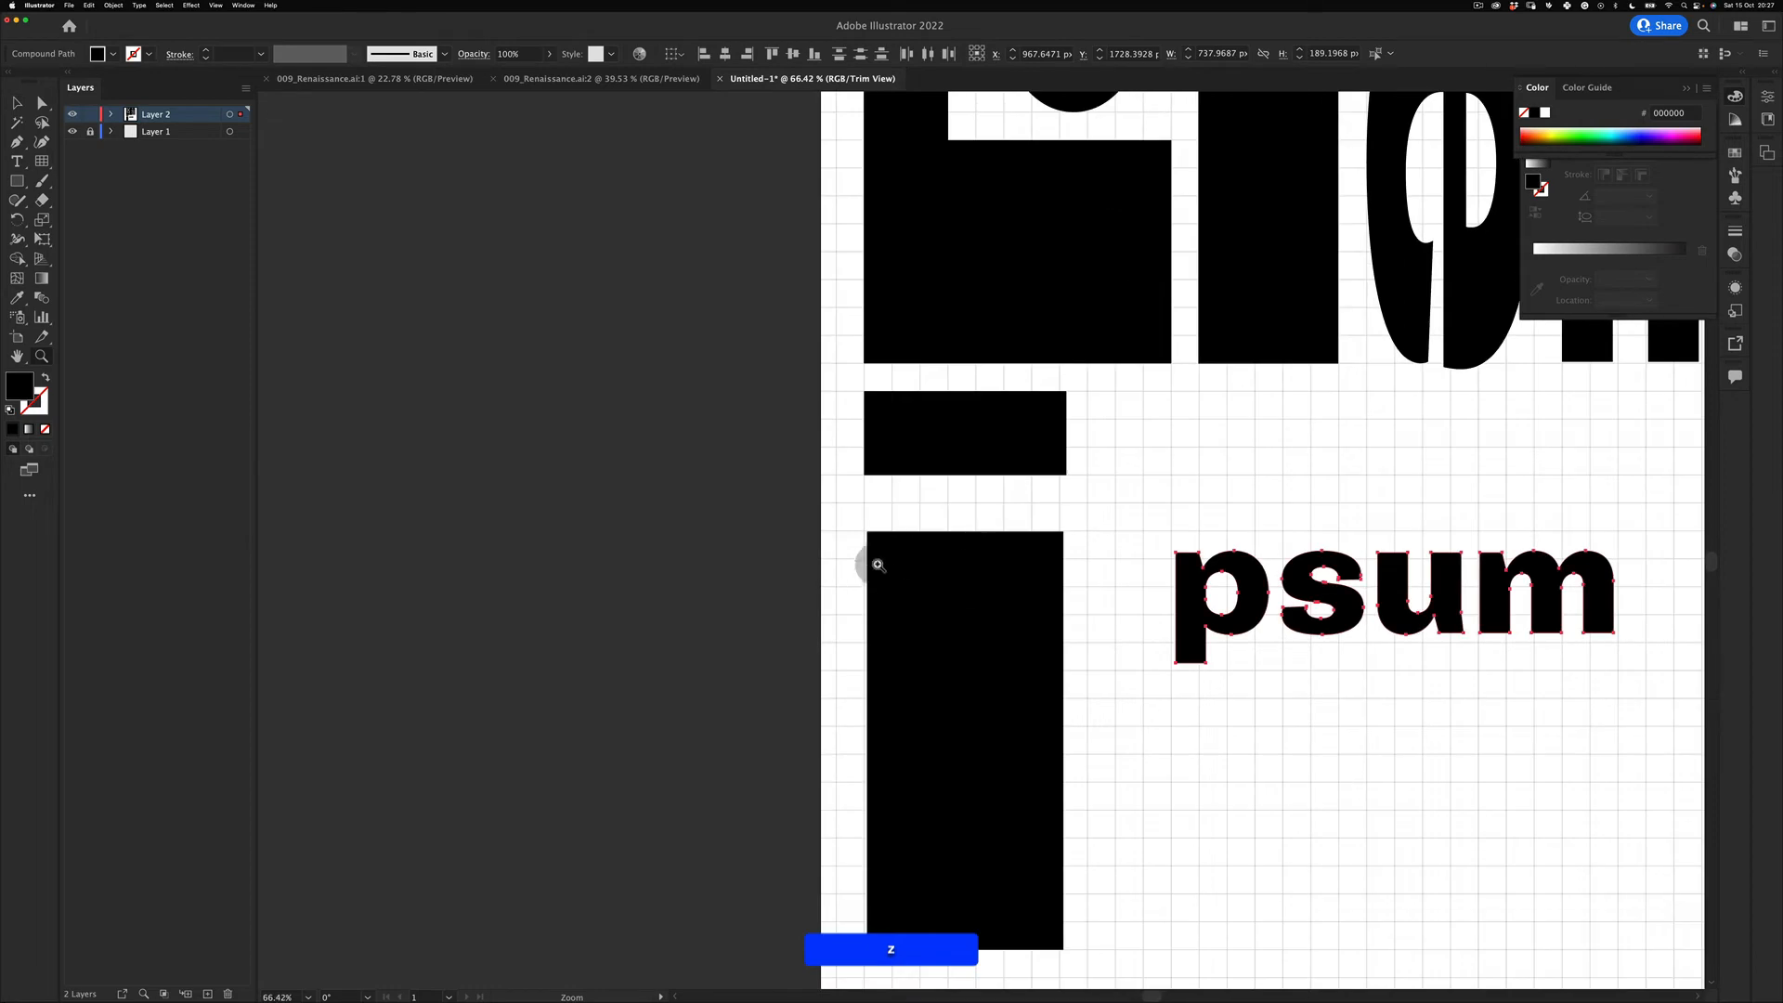
left_click_drag(877, 565, 932, 533)
key("v")
double_click(981, 578)
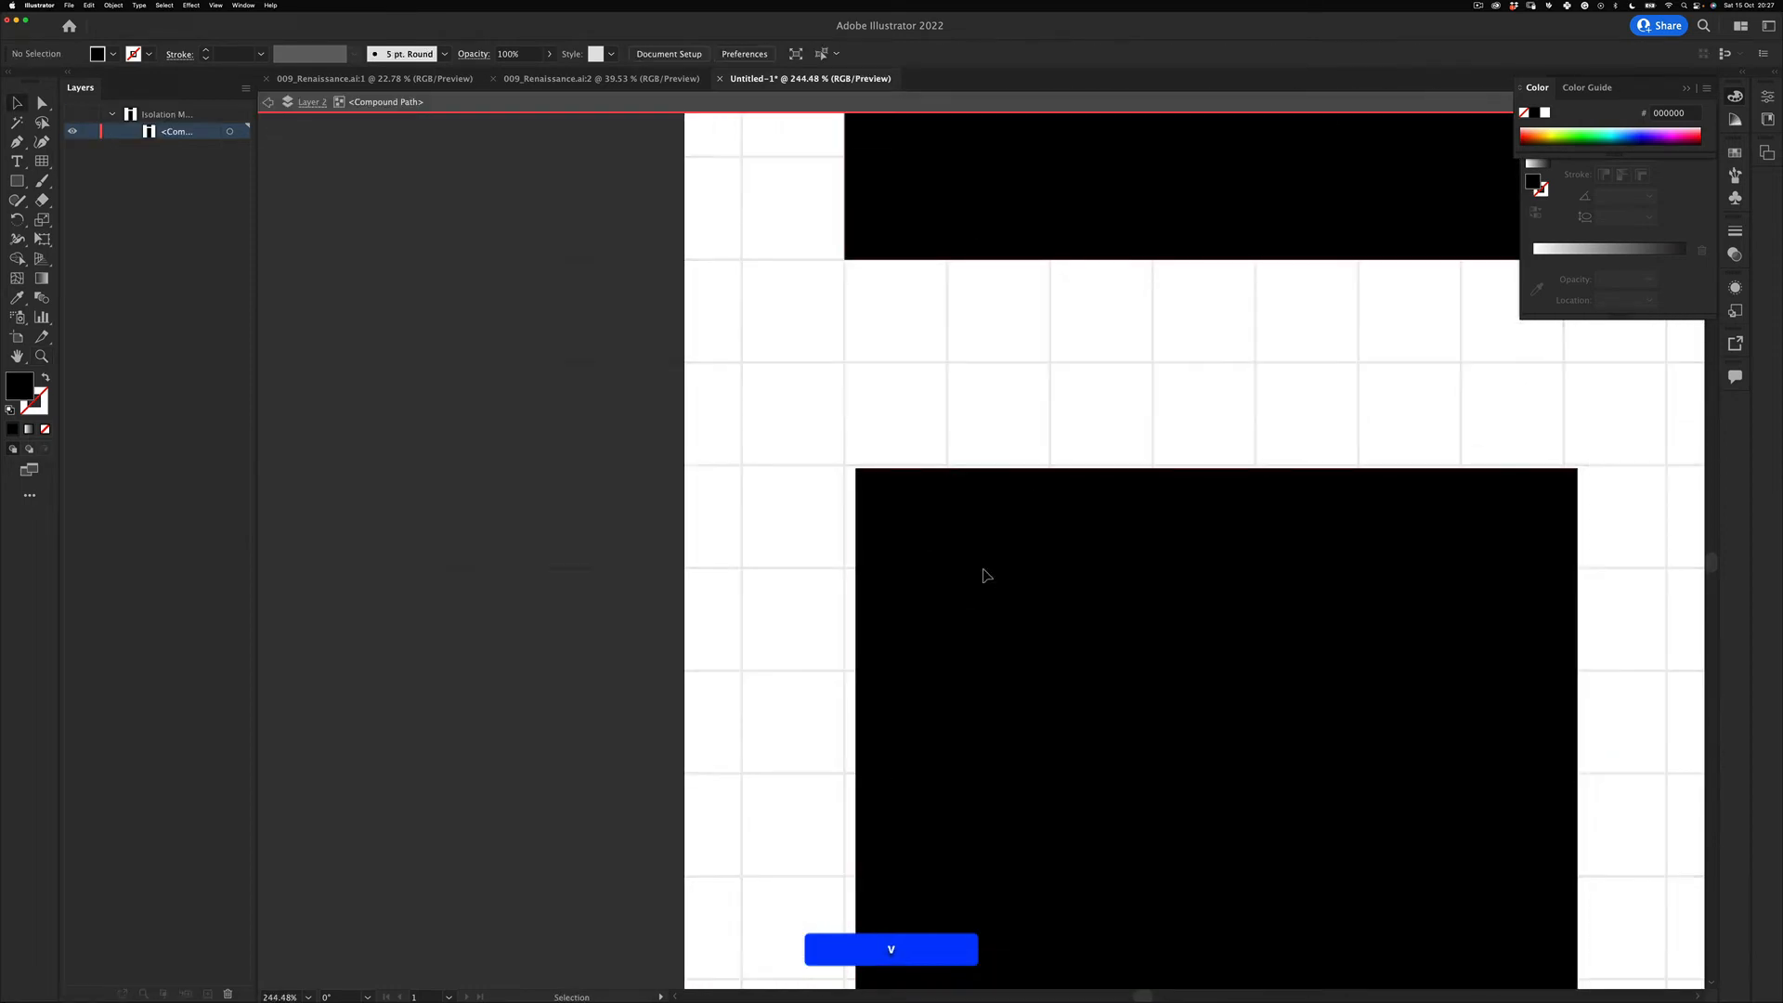
left_click_drag(988, 597, 953, 603)
key("z")
key("space")
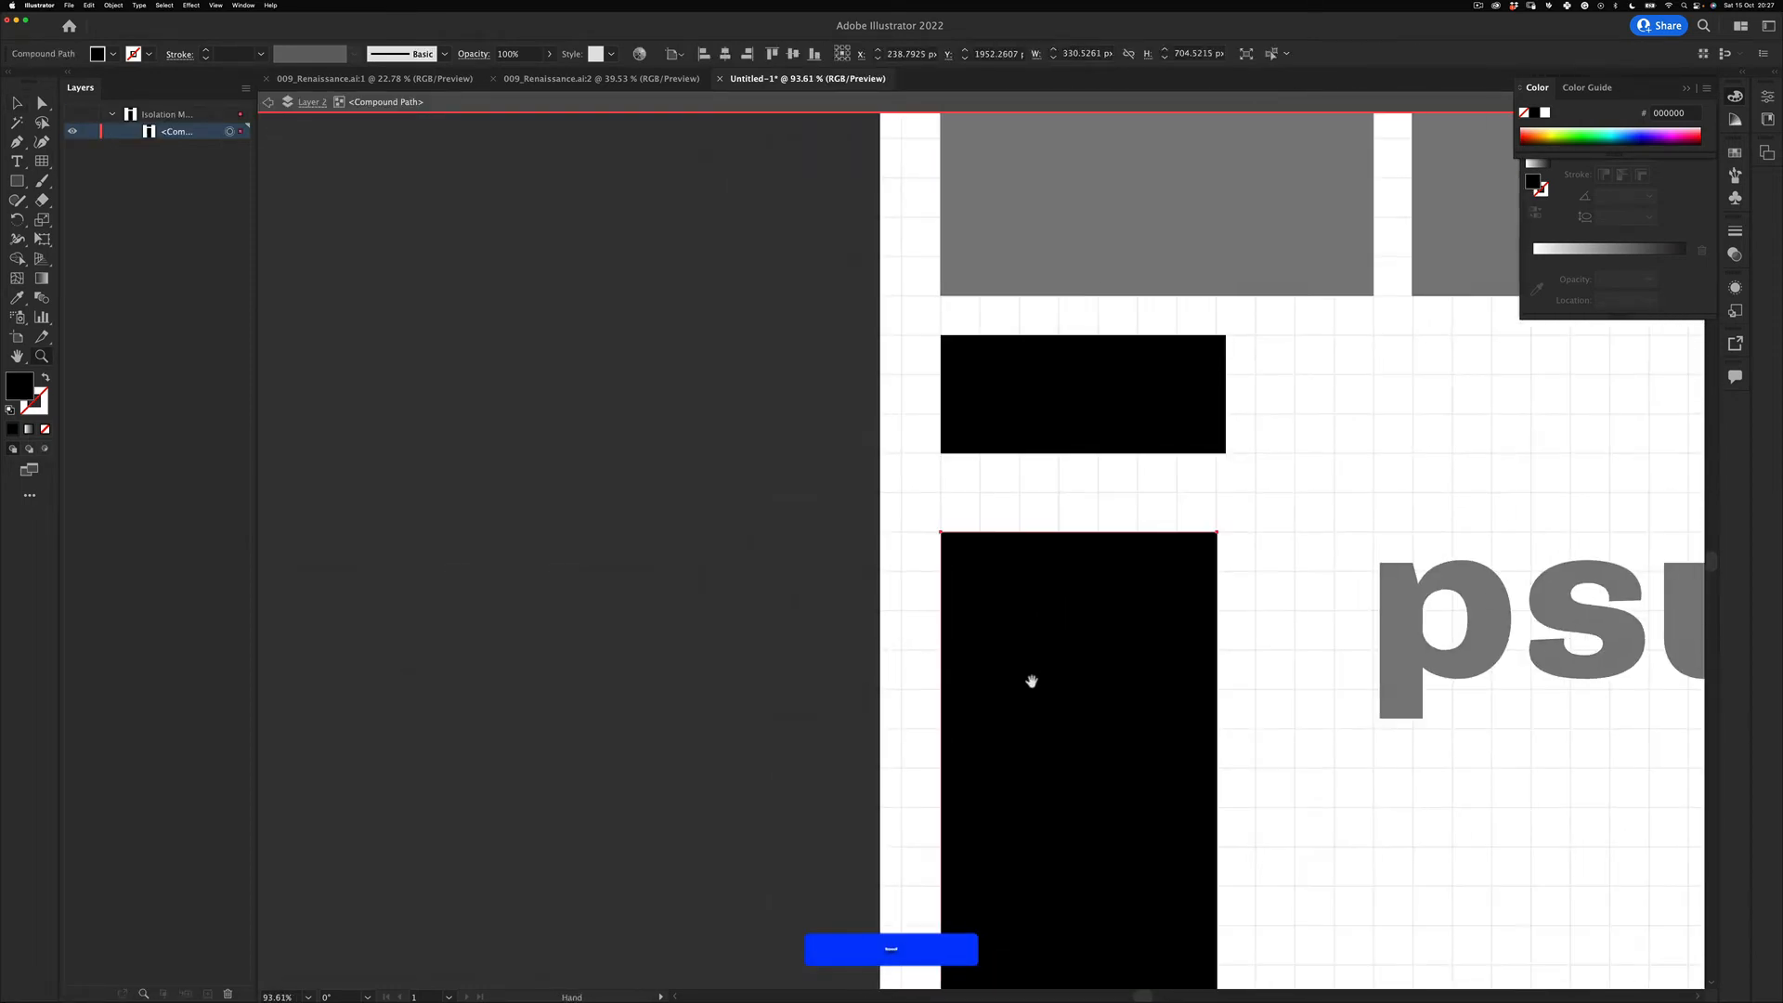
Step: Narrow the i's dot to the stem's right edge and leave isolation mode
left_click_drag(1032, 682, 911, 444)
left_click_drag(1123, 510, 947, 502)
key("z")
left_click_drag(906, 399, 976, 406)
key("space")
left_click_drag(963, 169, 965, 574)
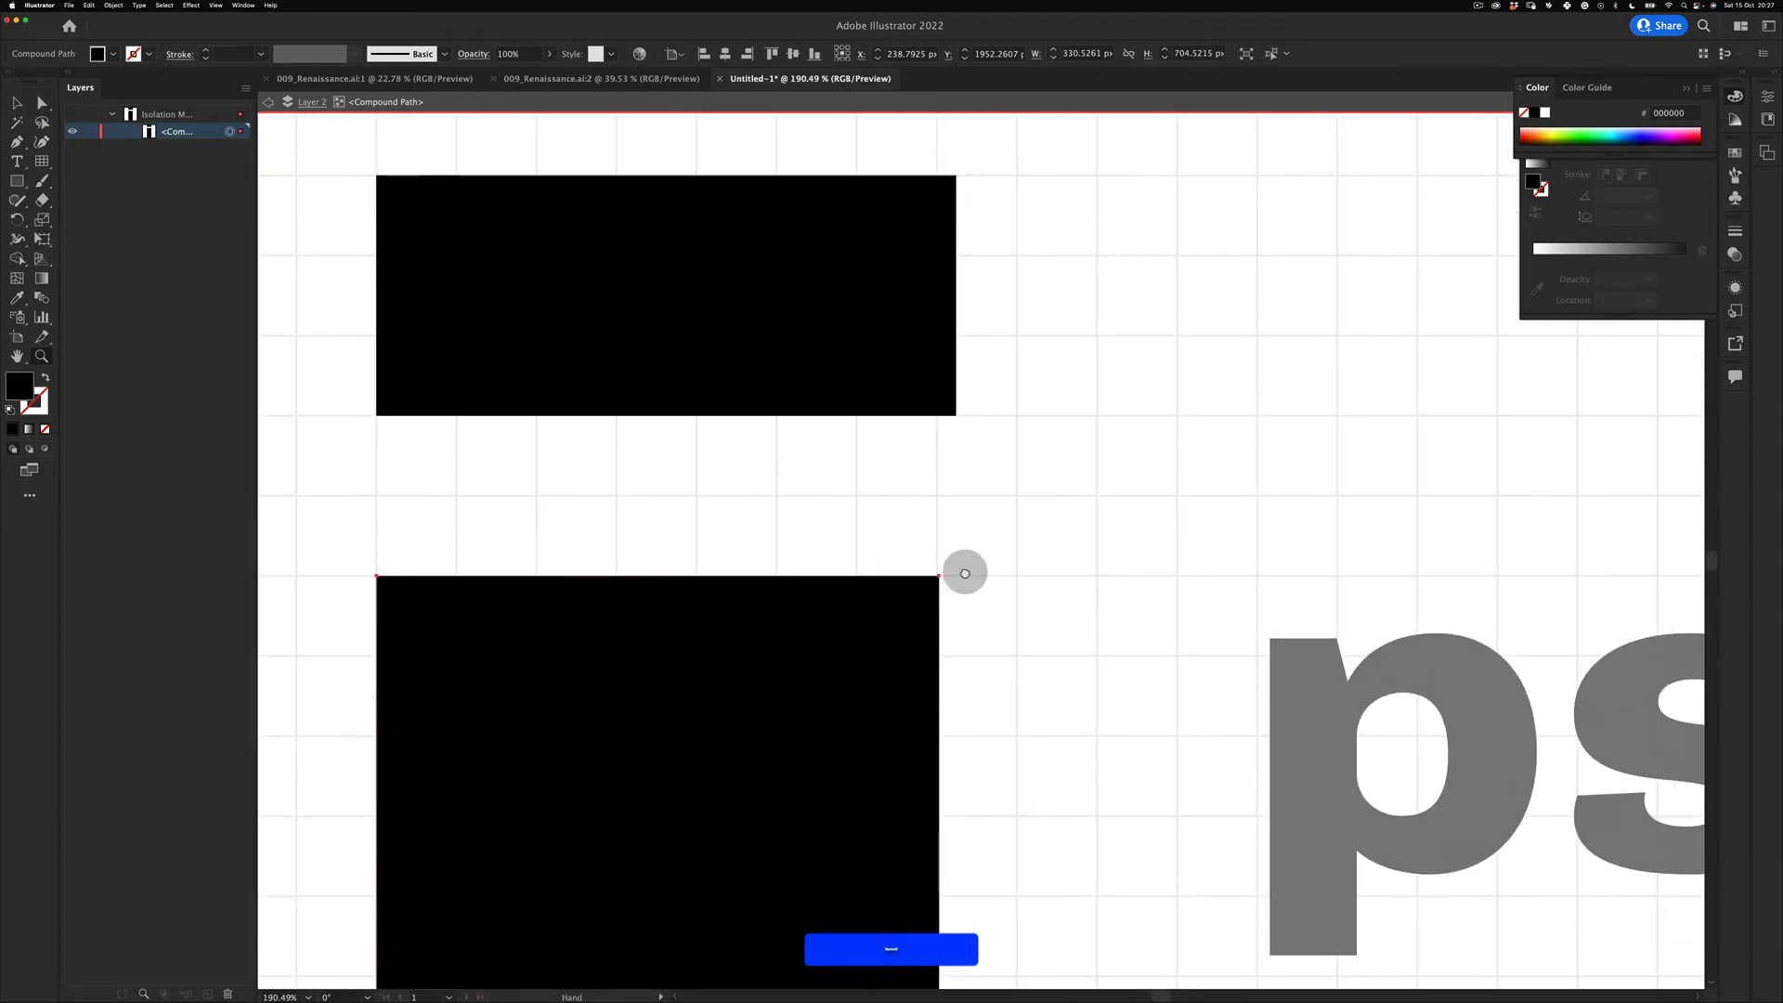
key("a")
left_click_drag(958, 656, 942, 656)
key("z")
left_click_drag(1040, 589, 819, 587)
key("space")
key("v")
double_click(753, 672)
left_click(949, 609)
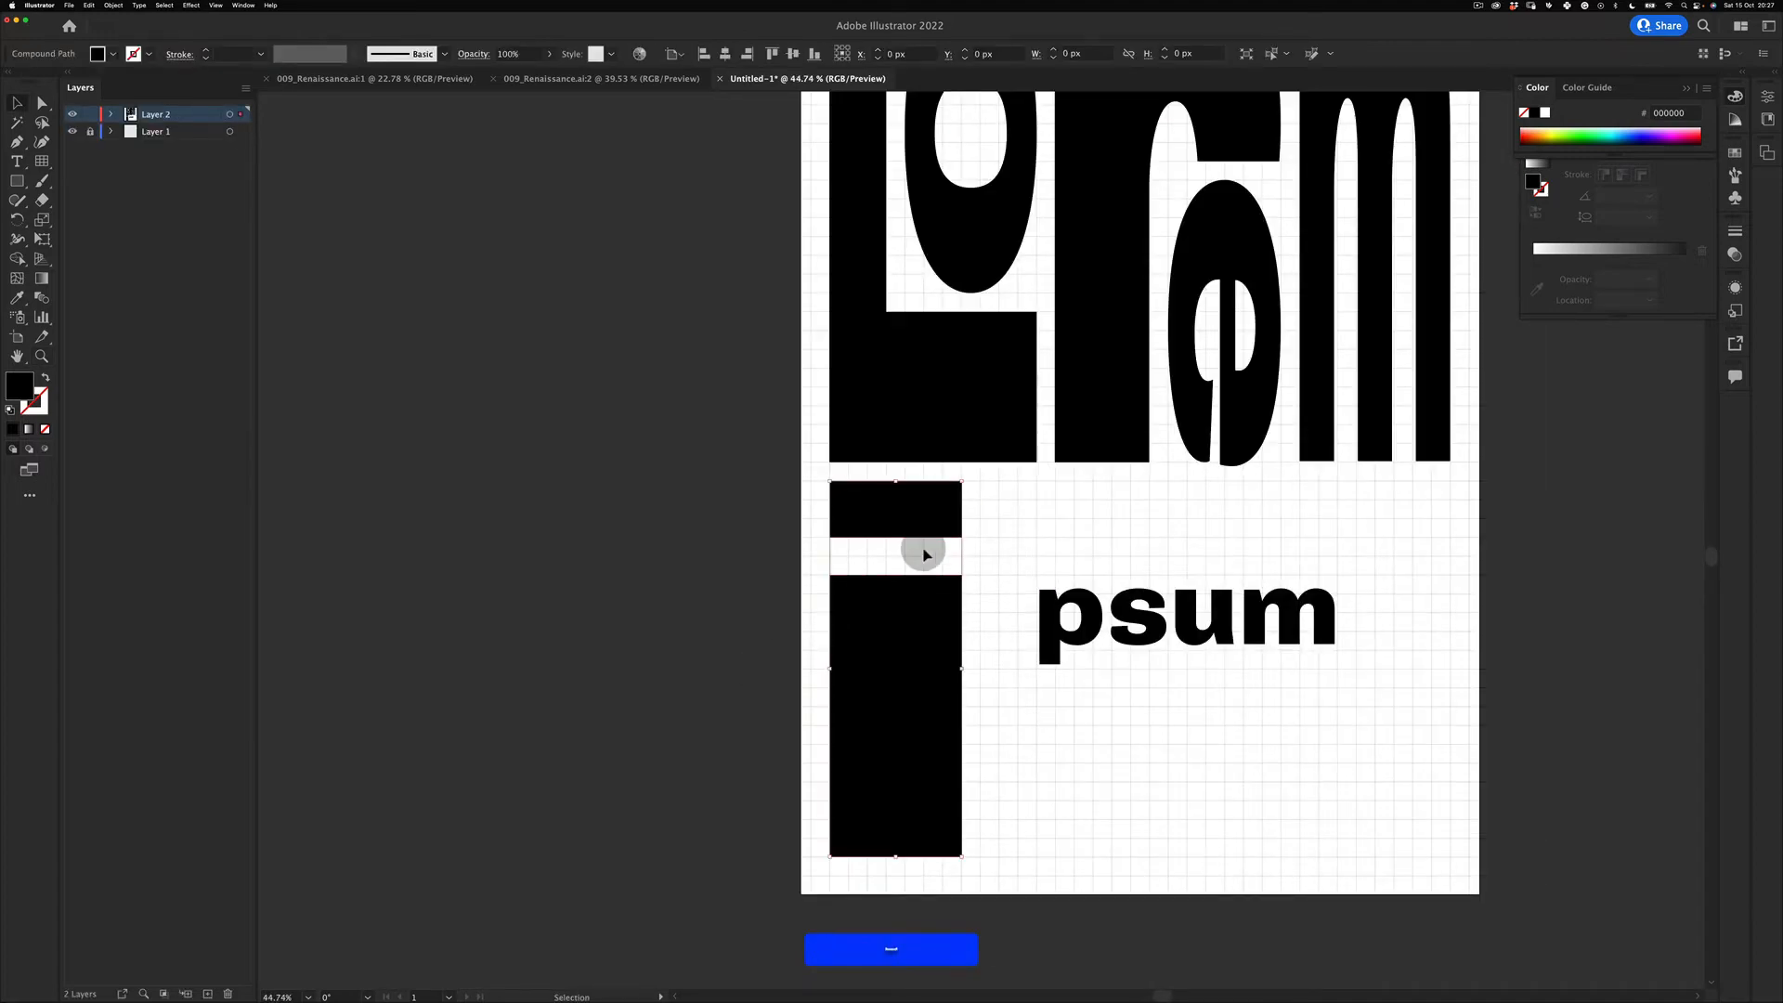
Step: Move the letters psum right and down to free the space beside the i
key("z")
left_click_drag(992, 552, 933, 577)
key("space")
left_click_drag(983, 653, 848, 666)
key("v")
left_click(808, 823)
key("z")
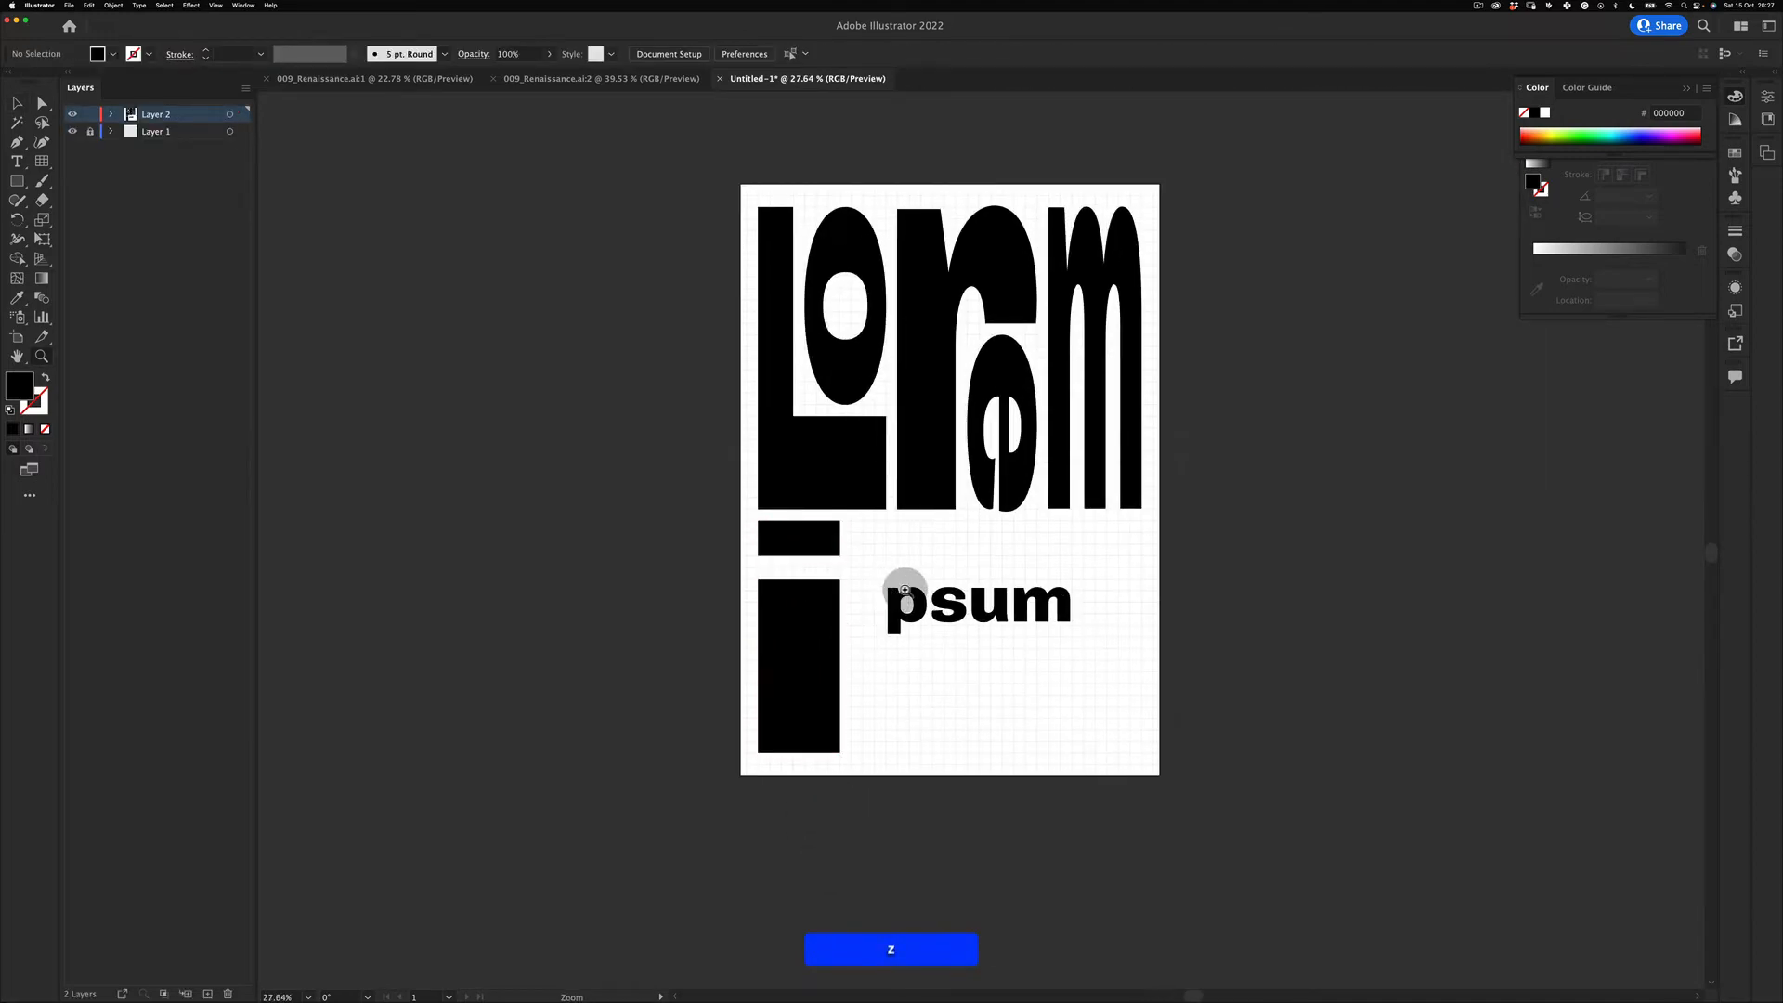
key("v")
left_click_drag(901, 584, 1118, 673)
Step: Rotate the p 90° clockwise and enlarge it one grid square right of the i and one below Lorem
left_click_drag(932, 613, 941, 768)
key("v")
left_click(945, 721)
left_click(1003, 687)
key("e")
left_click_drag(1006, 665, 972, 682)
left_click(936, 780, "super")
Step: Place the s right of the i at its bottom edge, enlarge it to about 322 x 330 px, and deselect it
key("z")
key("v")
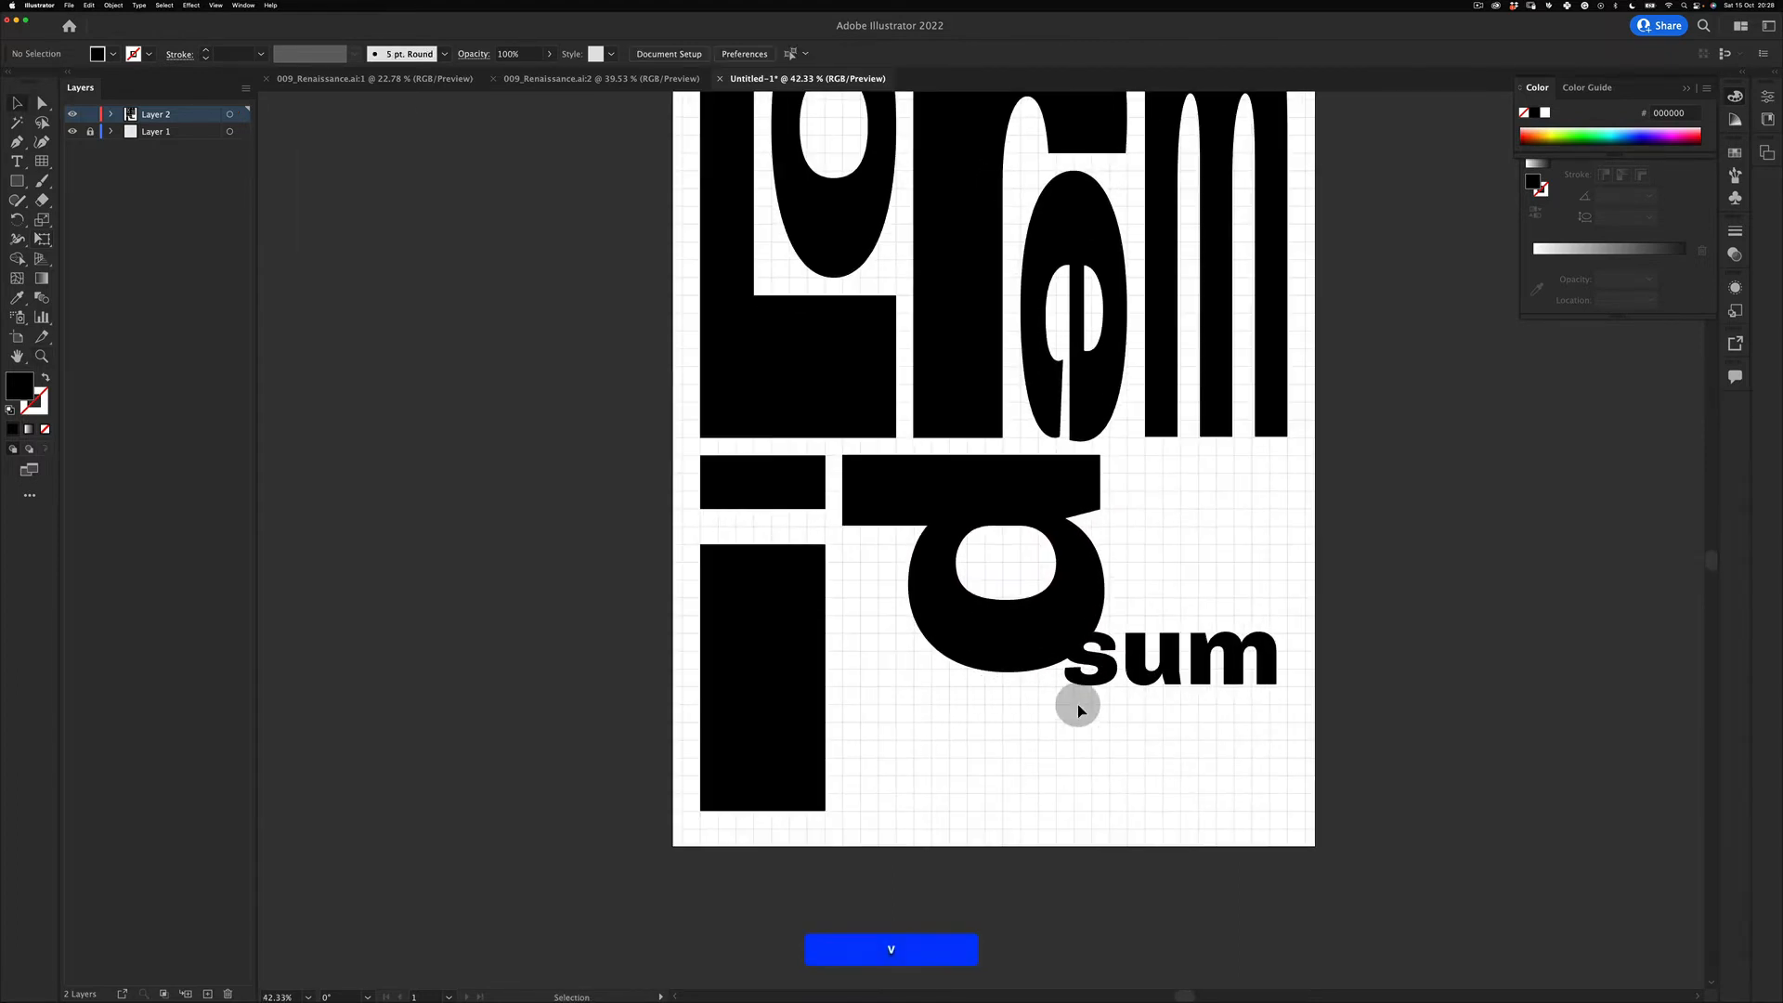
left_click_drag(1106, 677, 966, 680)
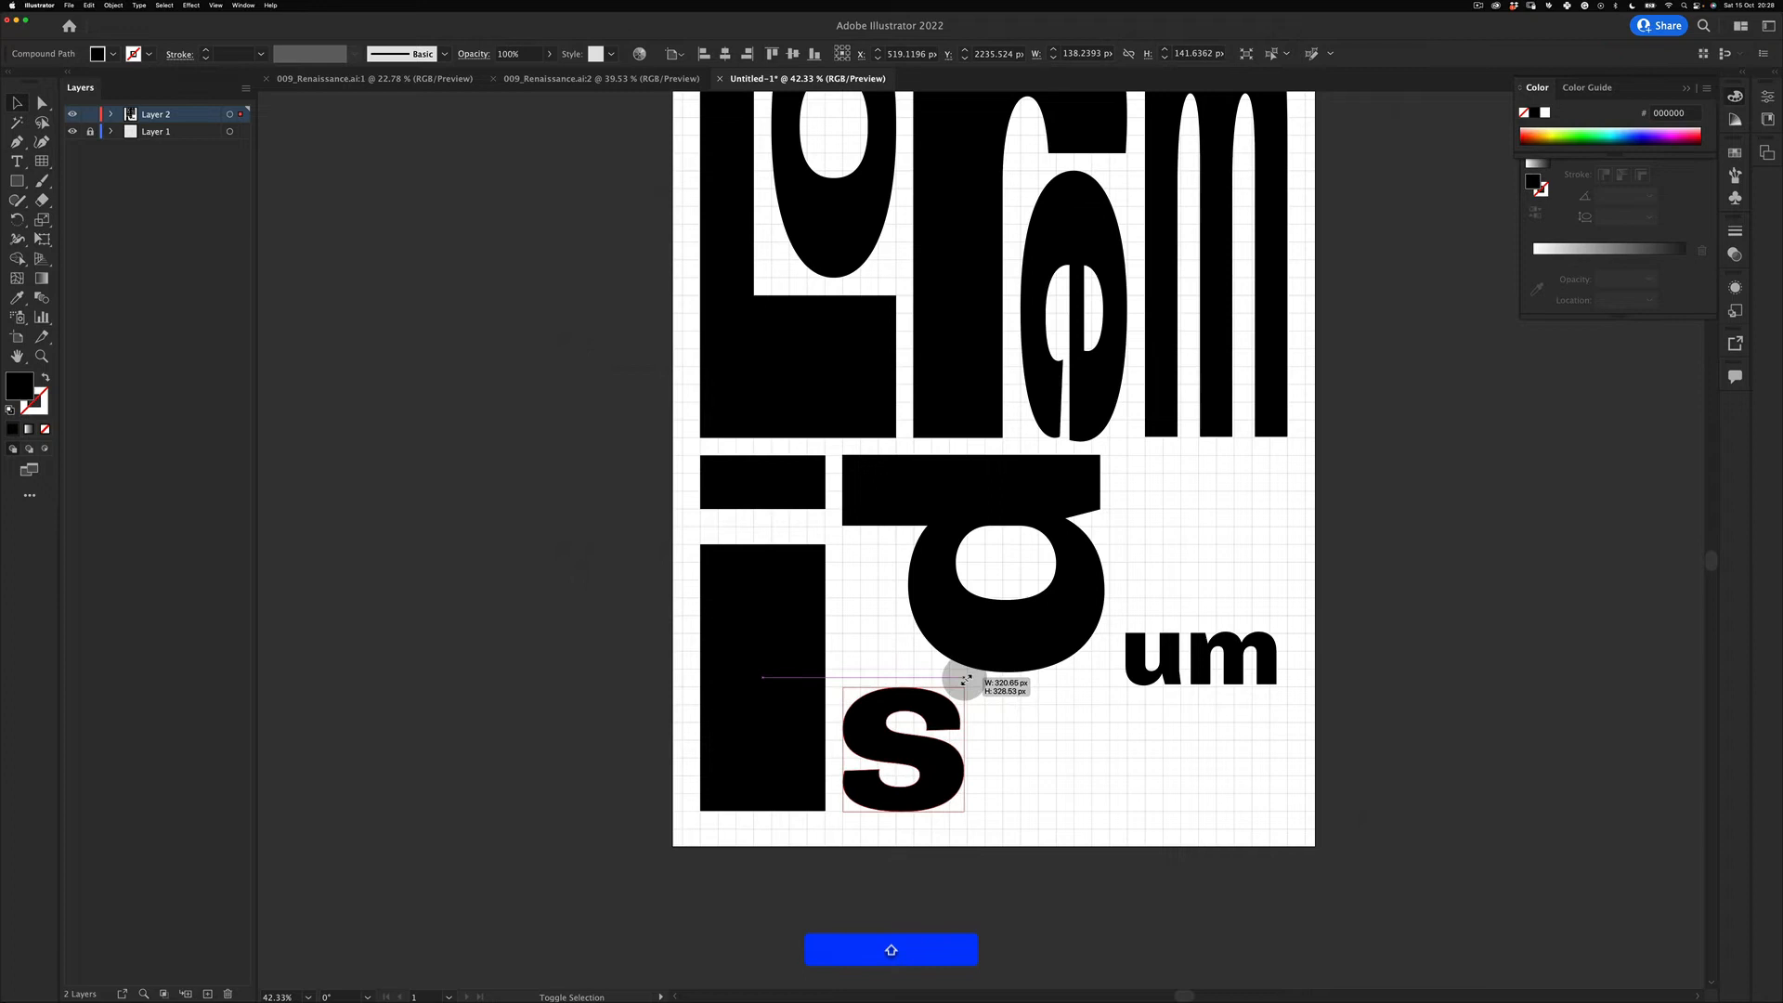
left_click(997, 735)
left_click(959, 644)
Step: Squash the p upward from its lower edge to about 379 px high
key("v")
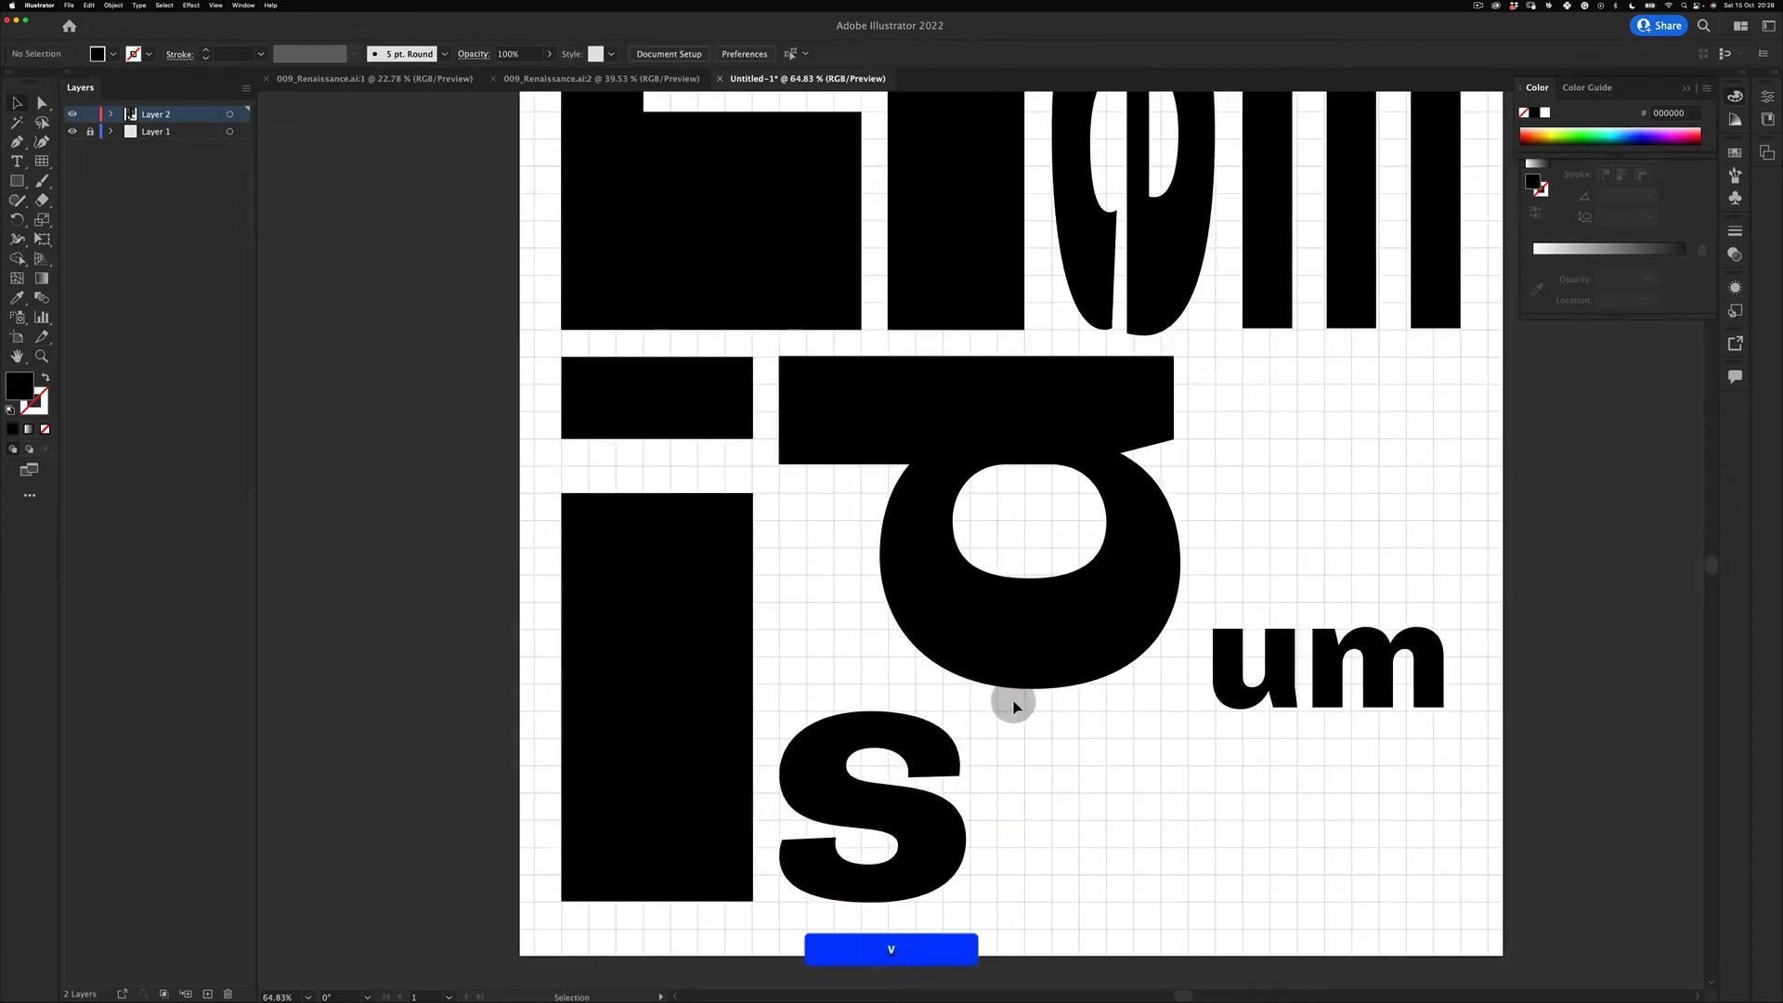
left_click(1029, 692)
left_click_drag(983, 688, 979, 578)
Step: Enlarge the s proportionally to about 506 x 518 px, one grid square below the p, and deselect it
left_click(916, 708)
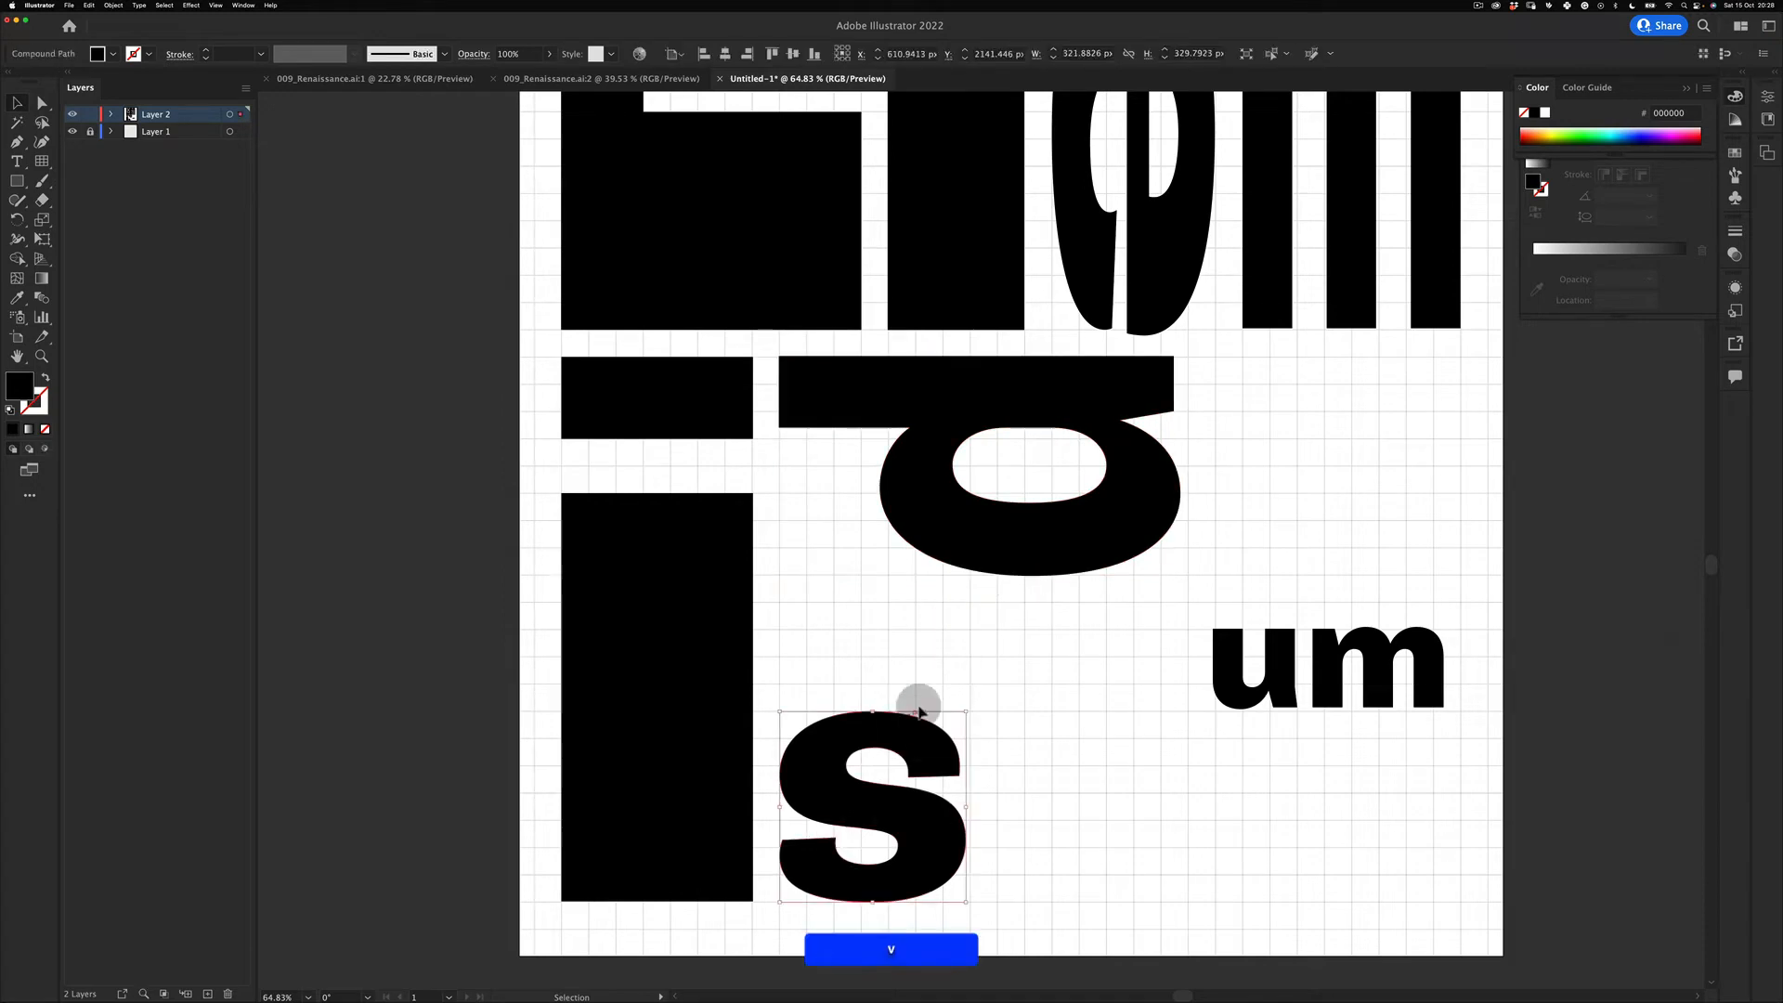
left_click_drag(967, 708, 957, 618)
key("shift+z")
key("v")
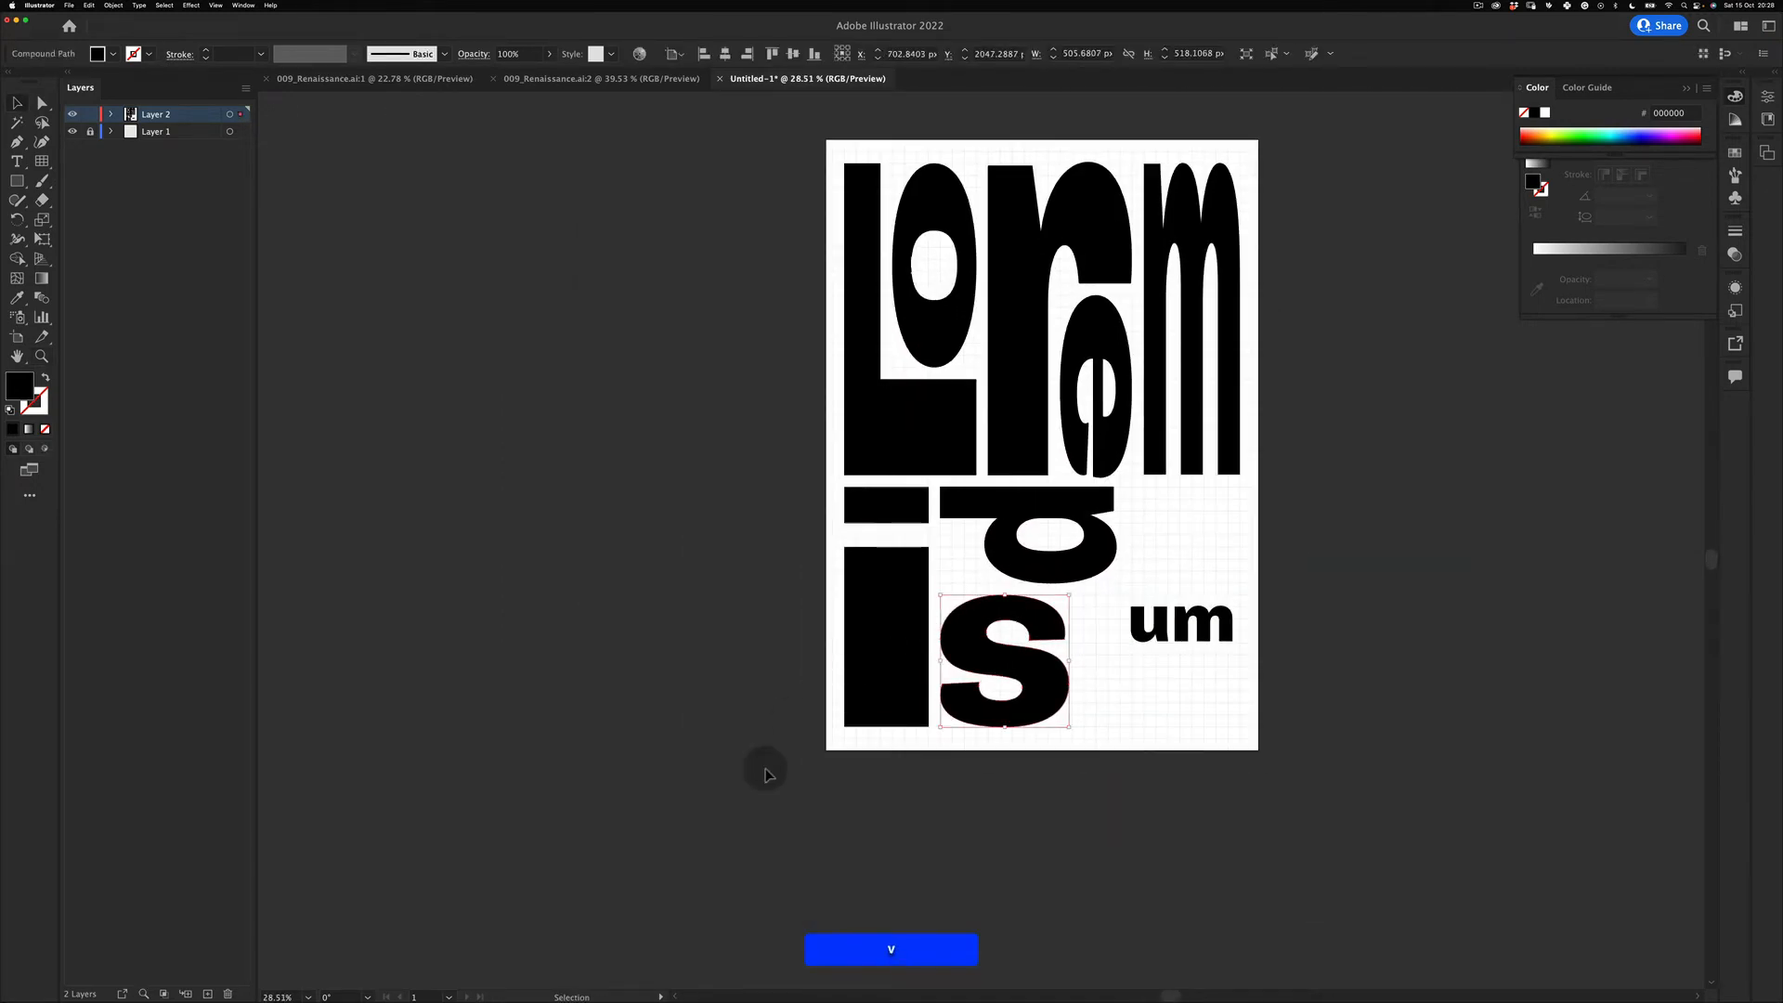
left_click(767, 775)
Step: Examine the whole poster and the spacing between the i, the p and the s
scroll(769, 772, "down", 1)
key("space")
left_click_drag(902, 672, 773, 620)
key("v")
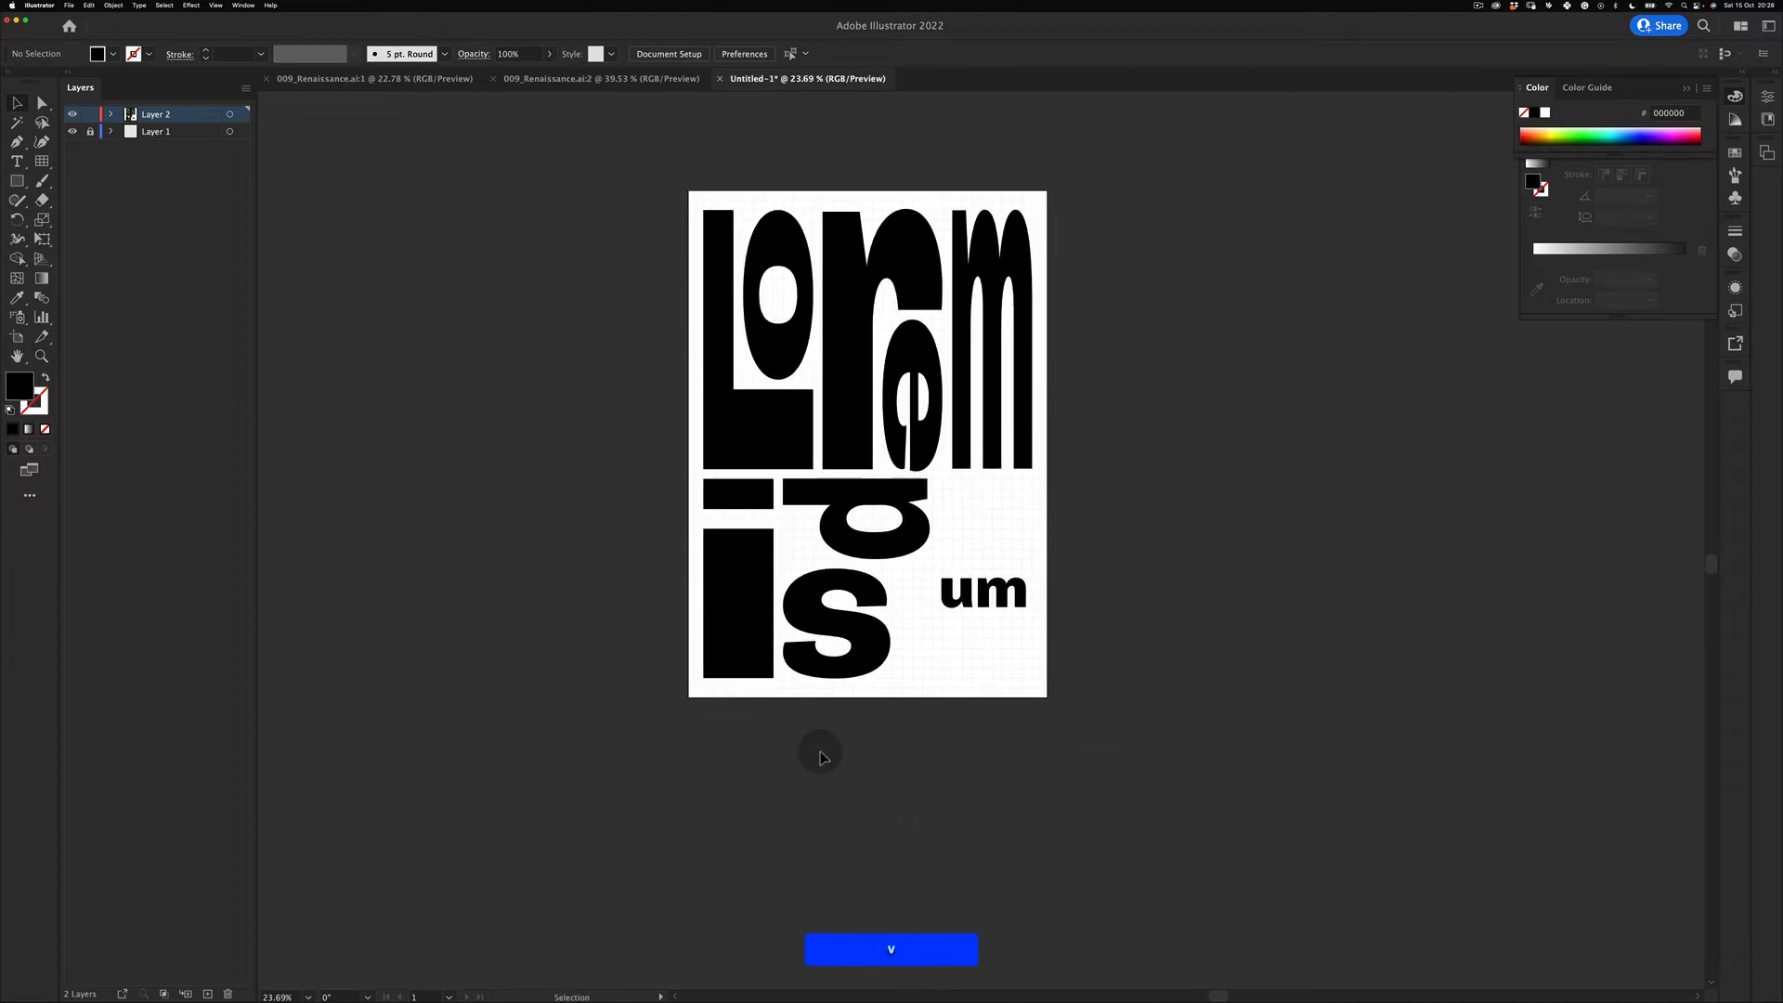
left_click_drag(790, 545, 911, 472)
scroll(978, 612, "right", 3)
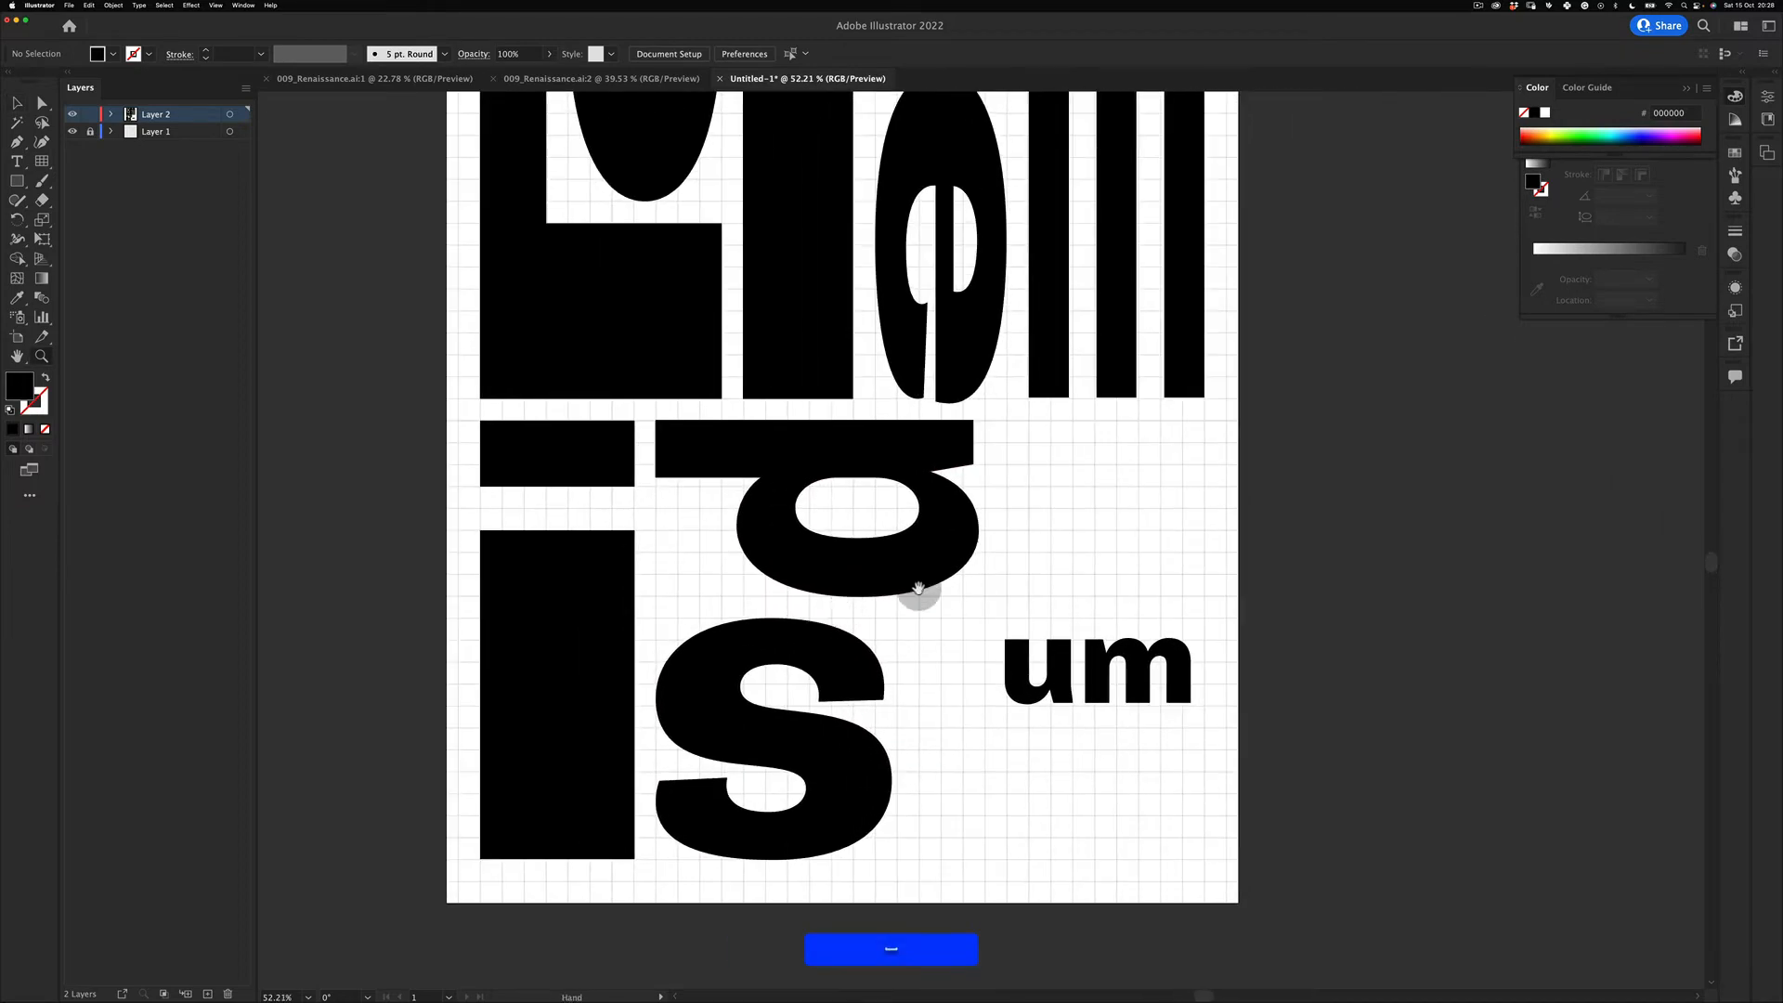
scroll(939, 589, "up", 2)
key("v")
left_click_drag(957, 686, 1060, 696)
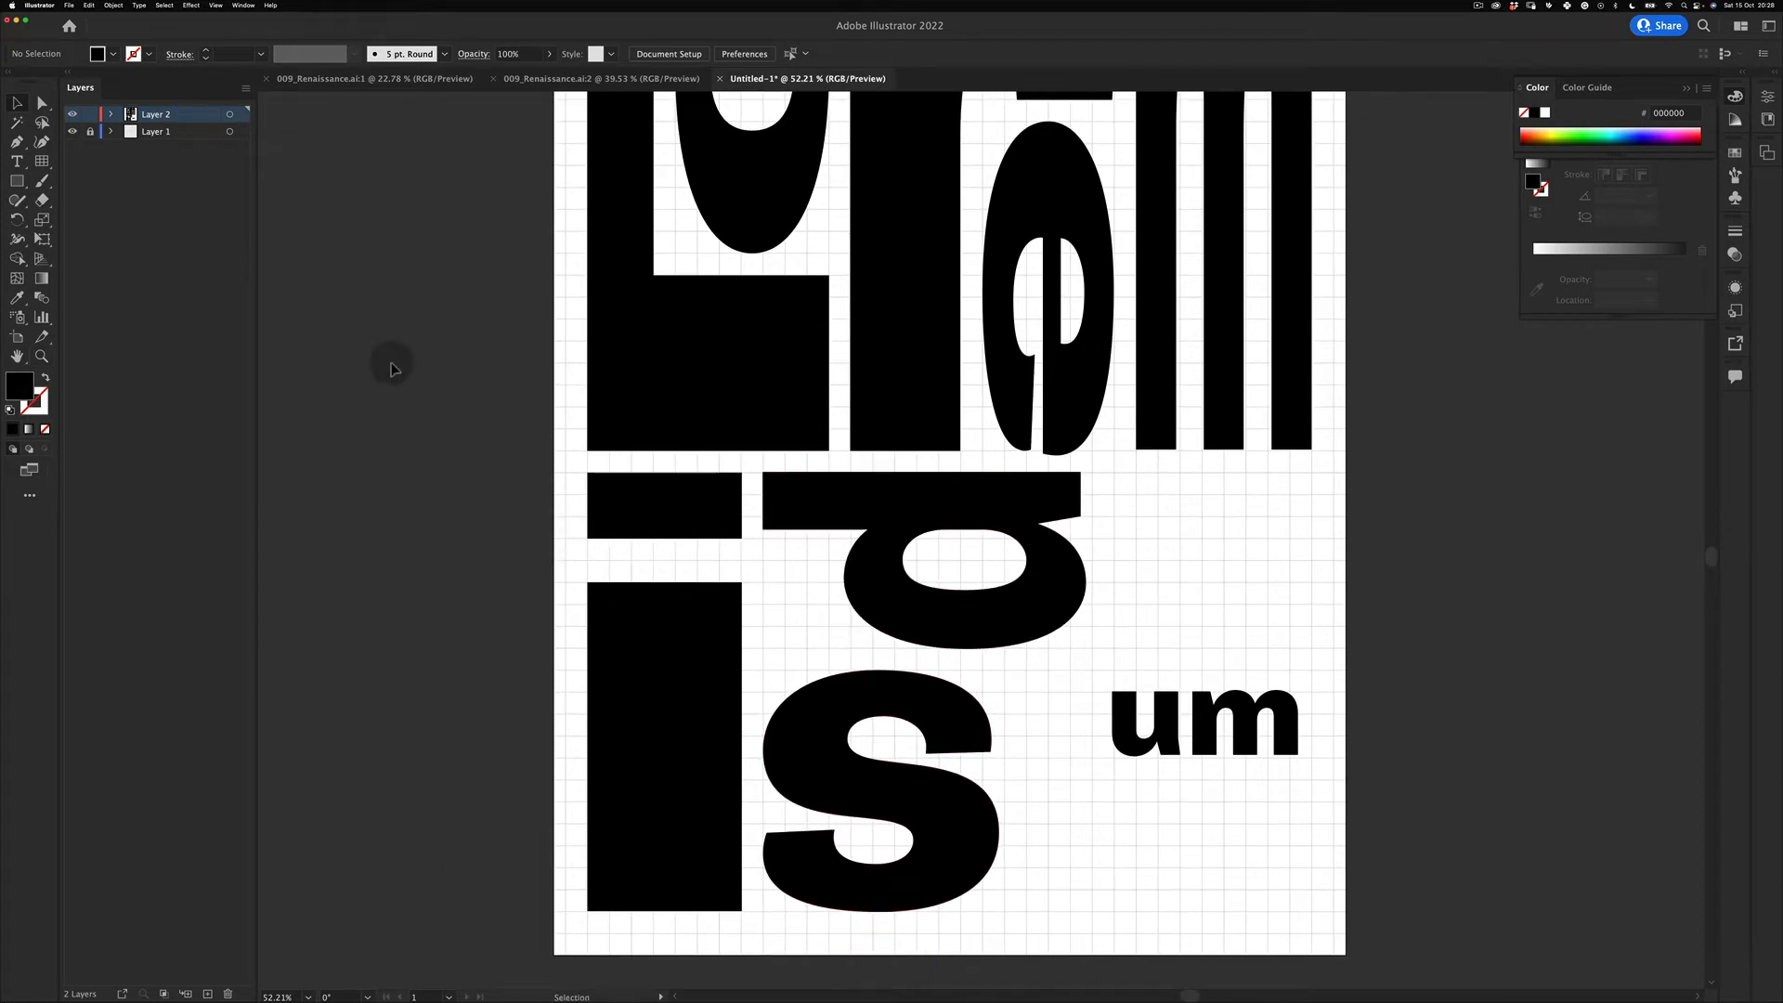
Step: Hide the grid layer, Layer 1, to view the letters on plain white
left_click(72, 131)
key("v")
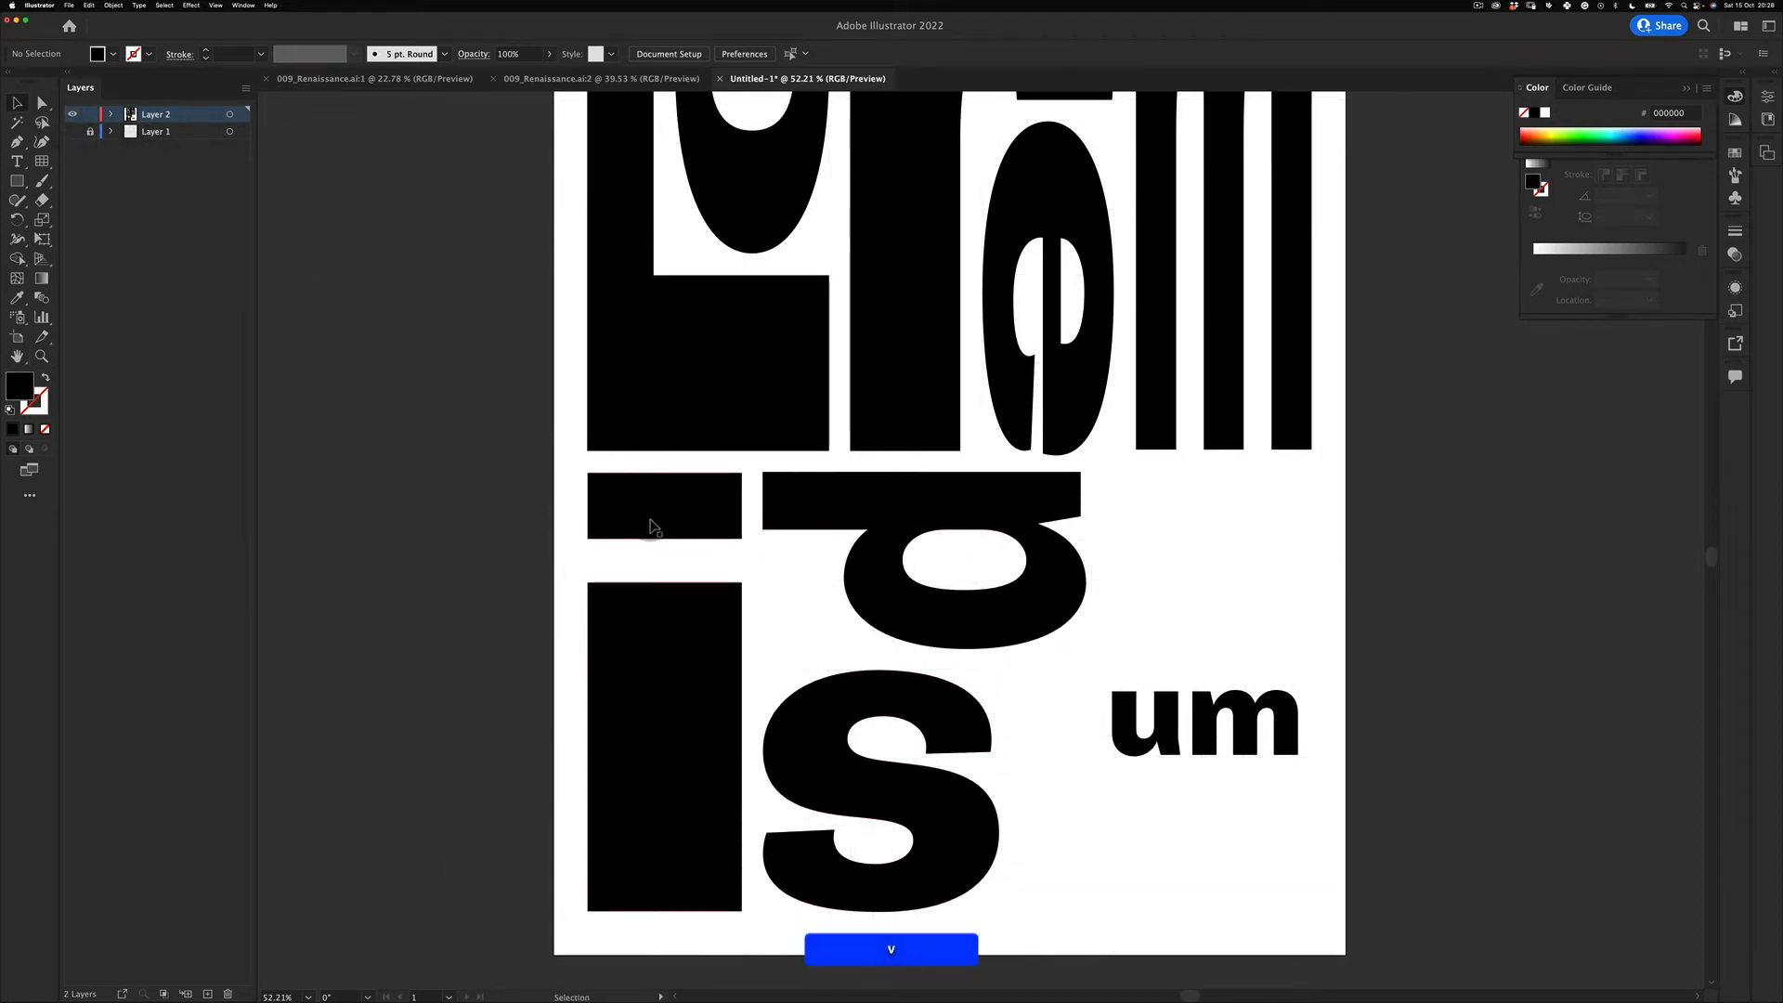
left_click(810, 594)
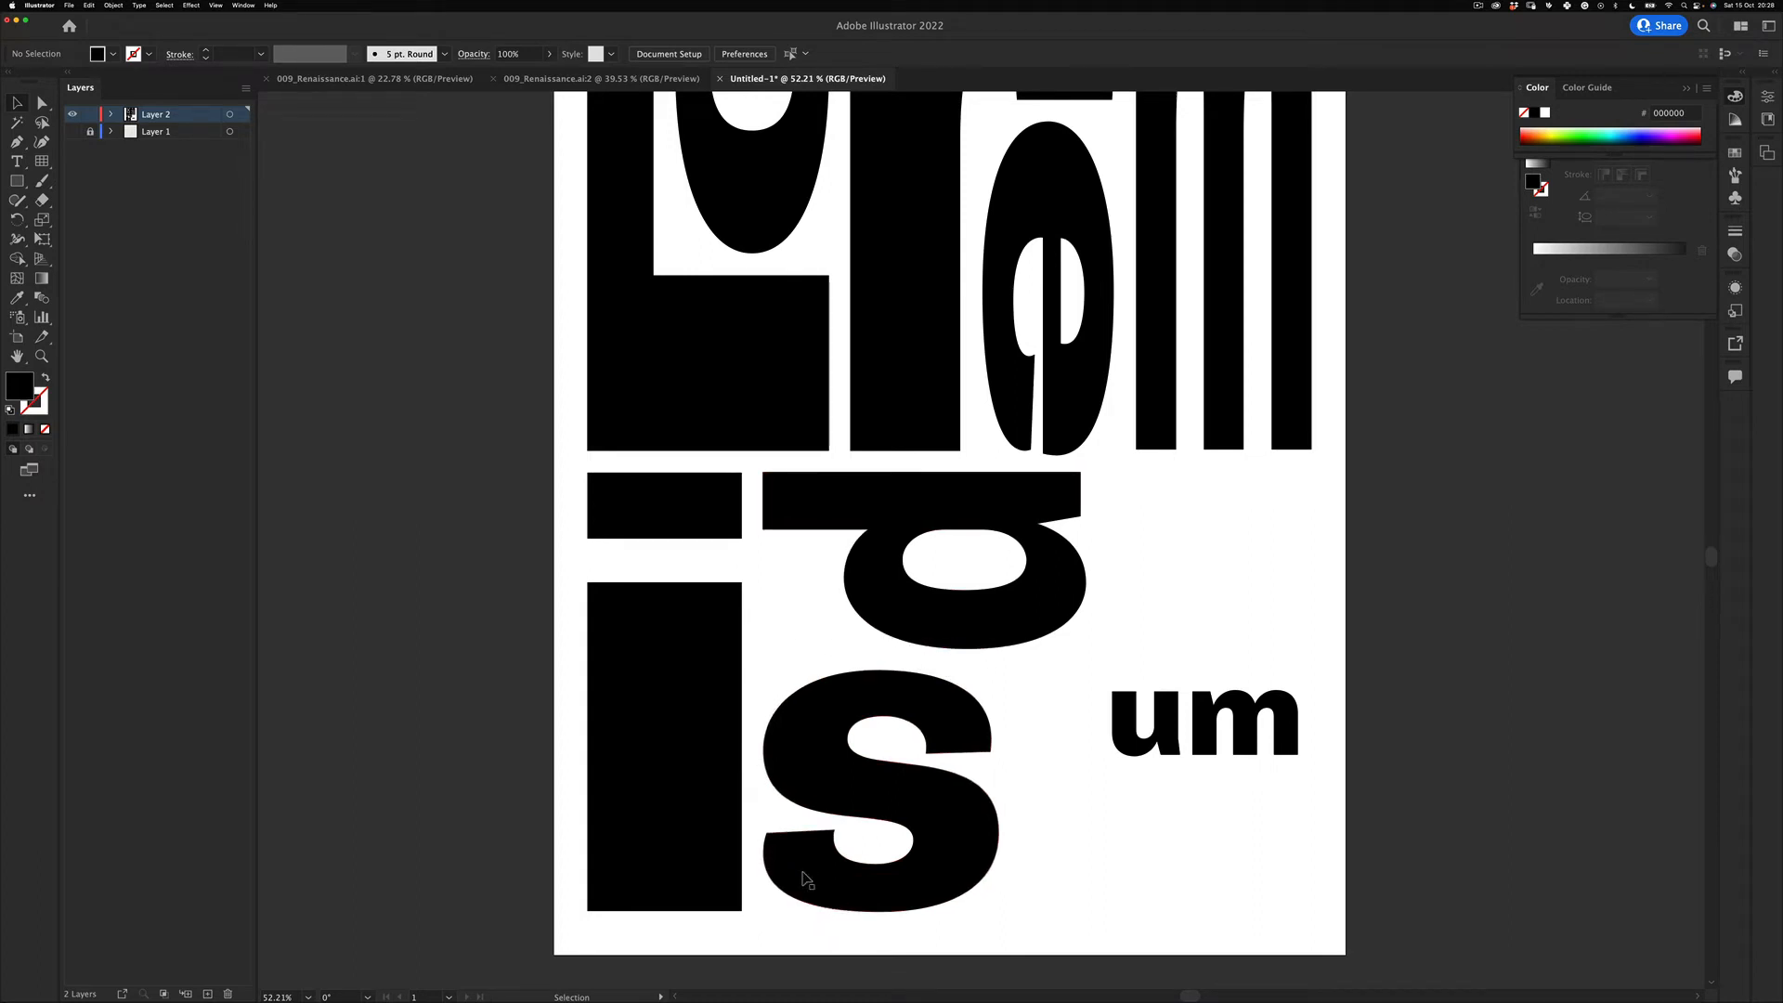
Step: Try the p shifted left and down until it touches the i and the s, and undo the move
left_click_drag(956, 589, 826, 562)
left_click(694, 931)
key("v")
left_click(645, 564)
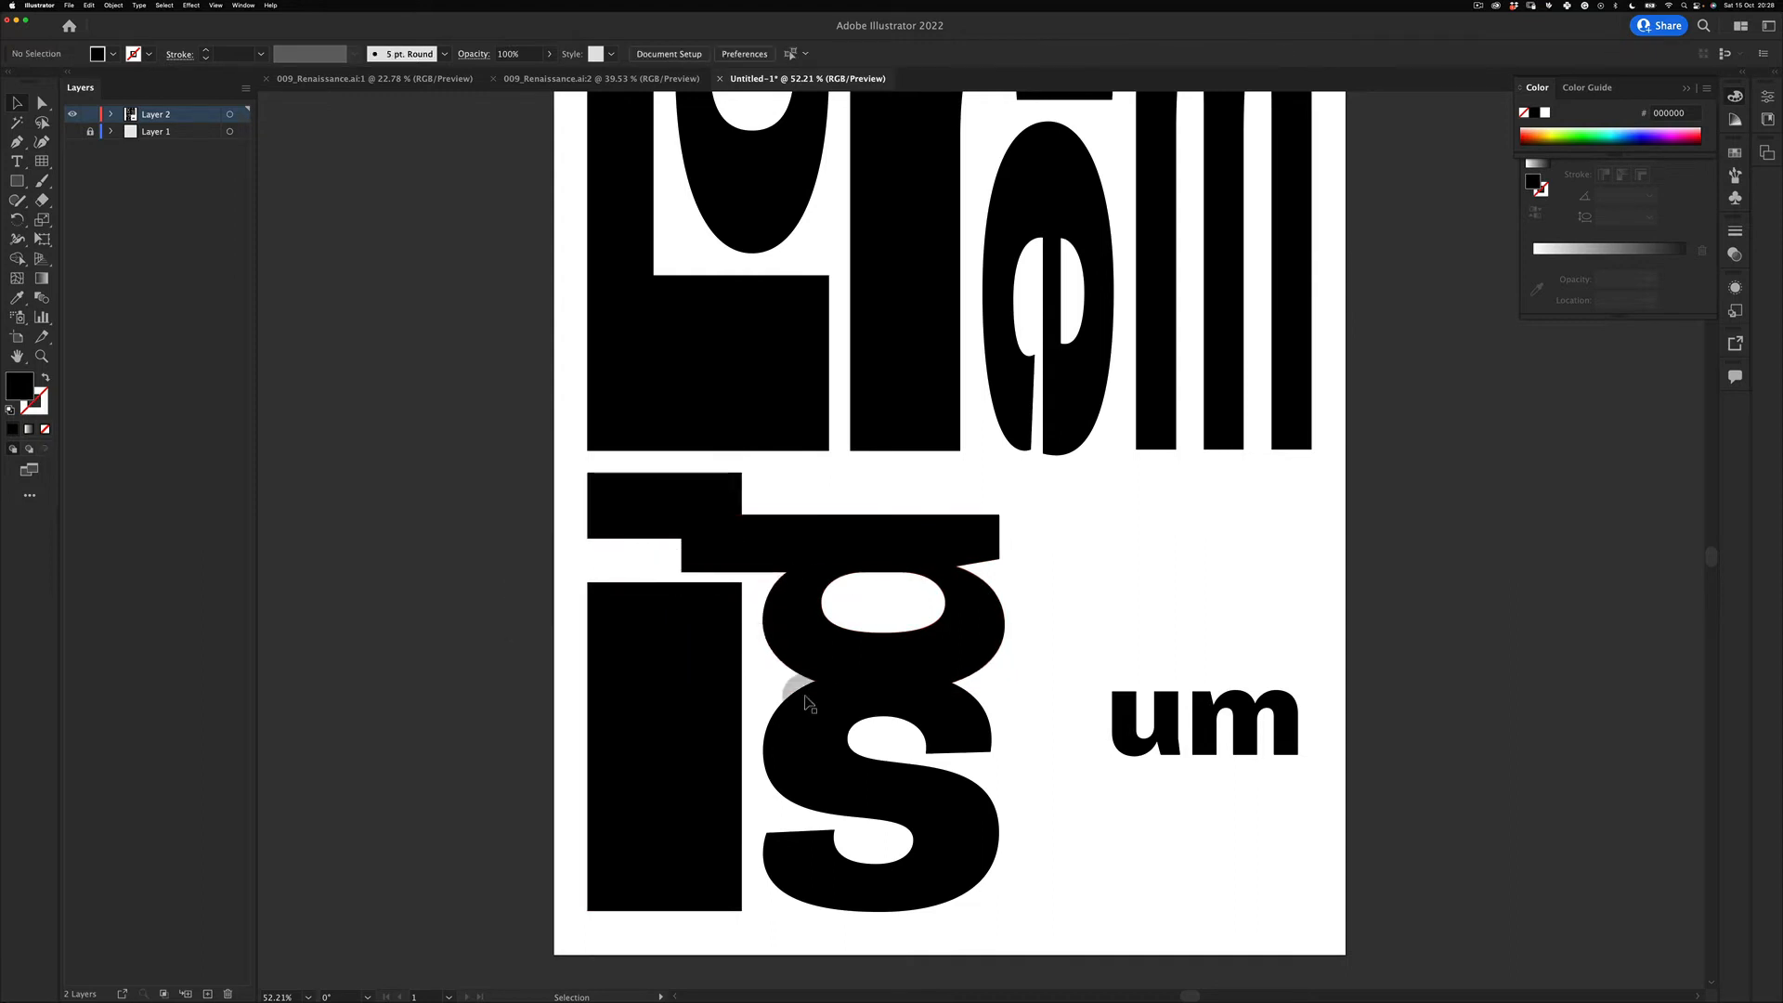
key("super+z")
key("super+z")
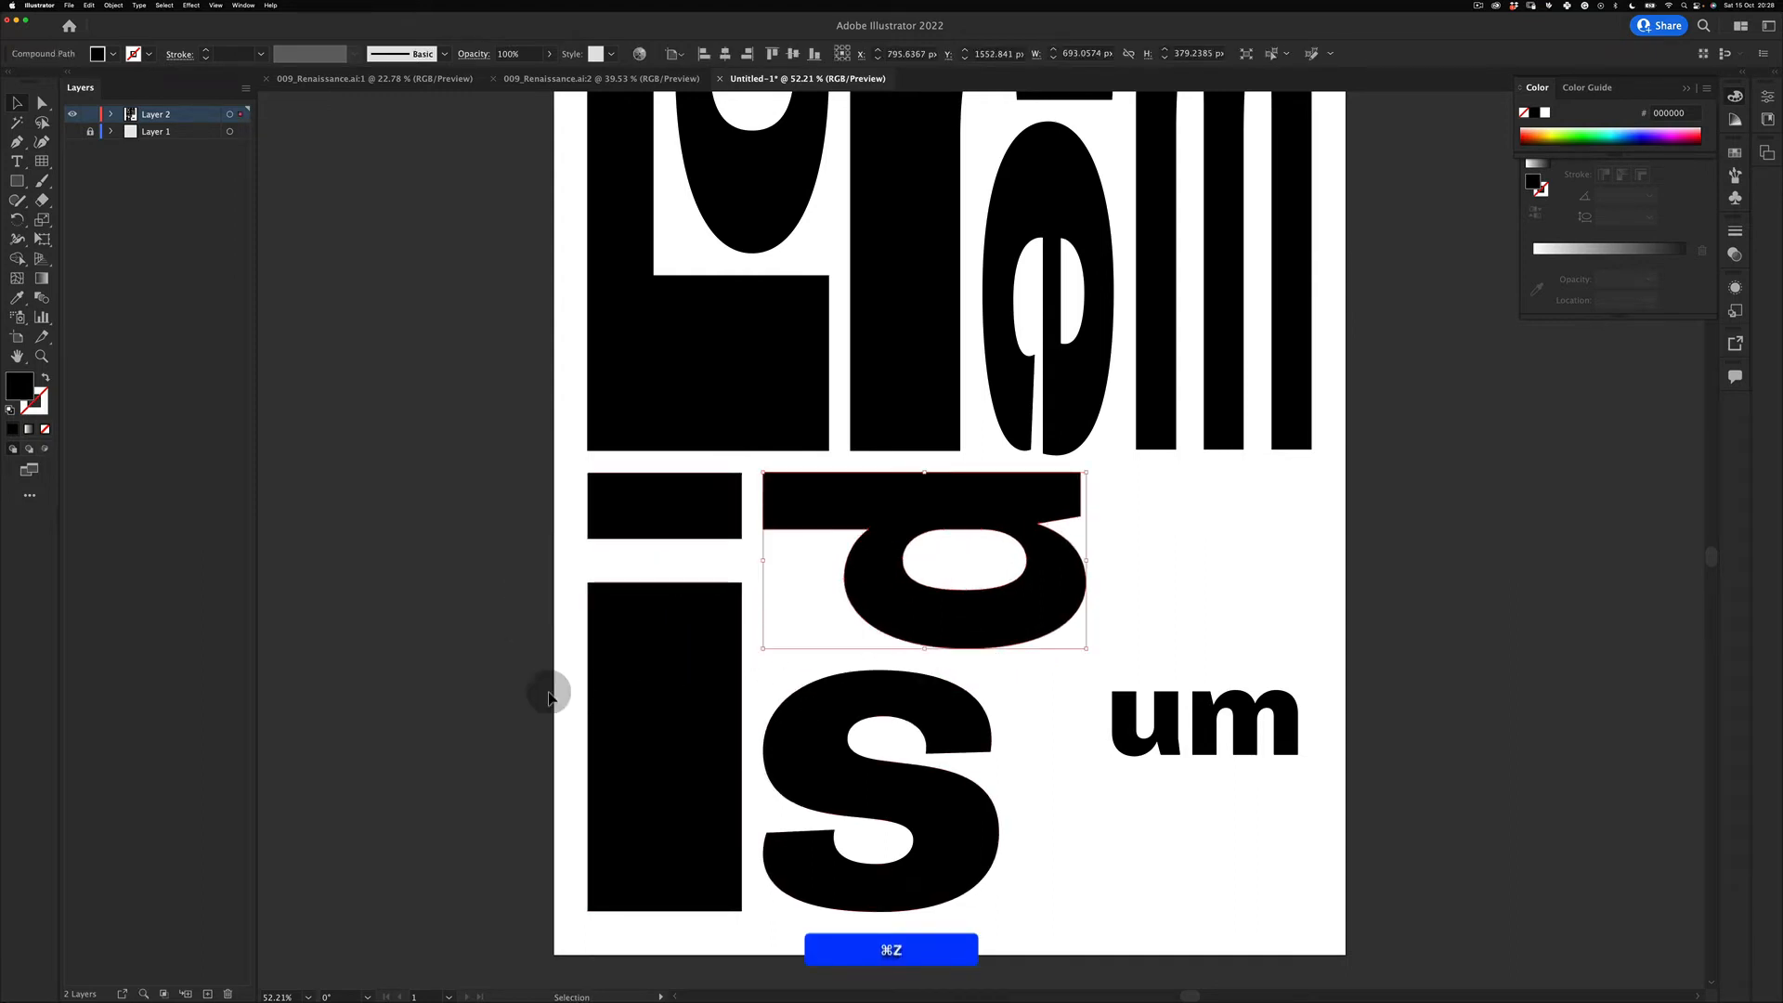
Step: Try the p in another position beside the i's dot, and undo the move
left_click(553, 678)
key("v")
key("z")
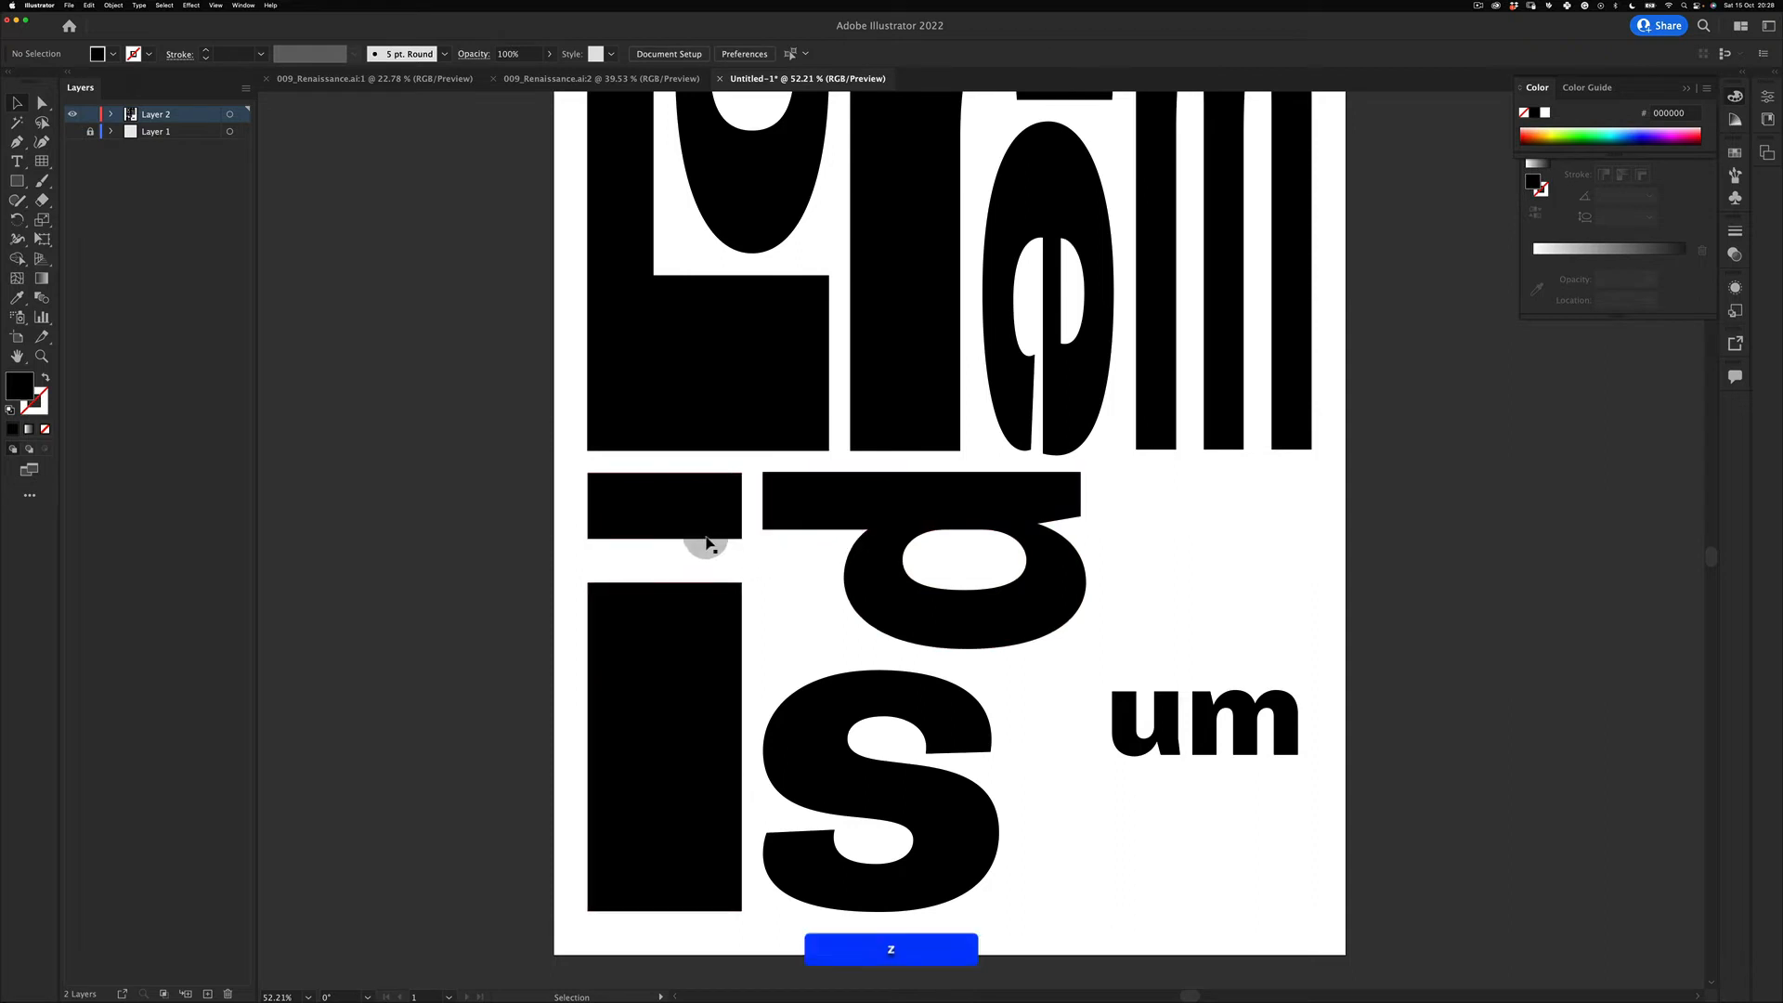
left_click_drag(692, 535, 831, 528)
left_click_drag(961, 580, 762, 497)
left_click_drag(1019, 425, 1019, 452)
key("super+z")
key("v")
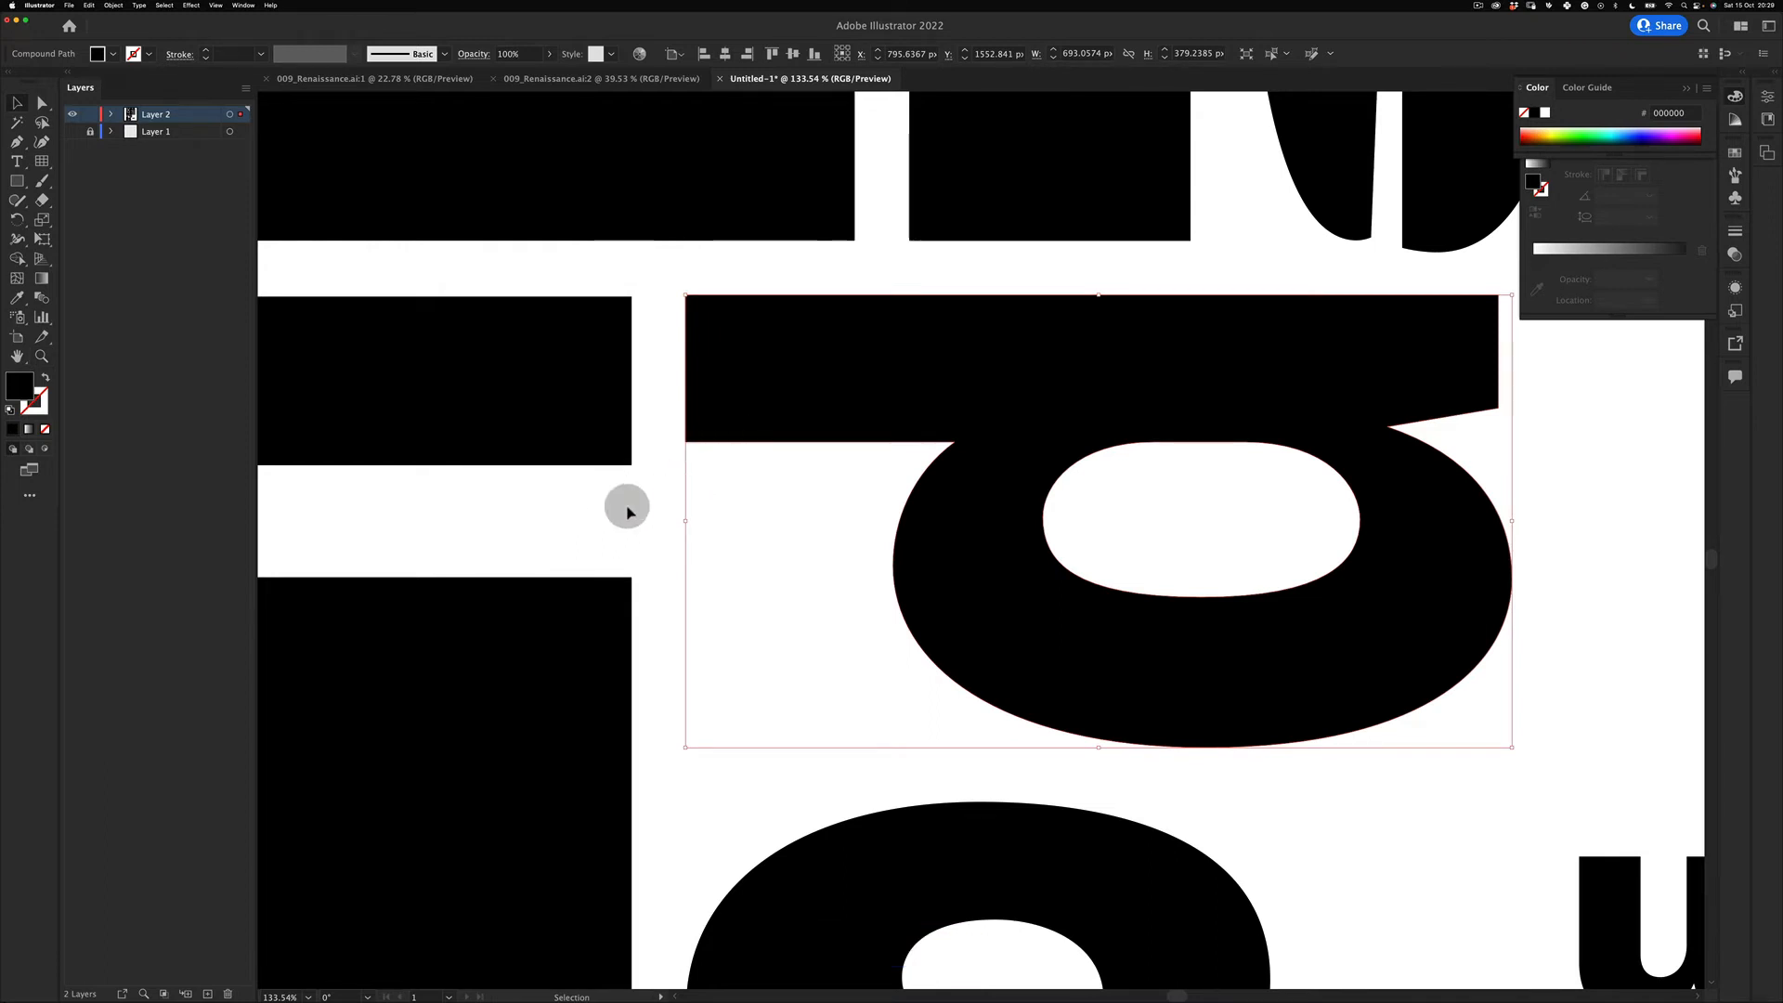
Step: Examine at close range the gaps between the p, the i, the s and the letters above
key("z")
left_click_drag(929, 470, 719, 652)
left_click_drag(840, 707, 804, 748)
key("v")
left_click(794, 784)
key("z")
left_click_drag(882, 491, 929, 506)
key("super+z")
Step: Show the rulers and place a horizontal guide along the lower edge of the i's dot
key("z")
left_click_drag(683, 474, 793, 295)
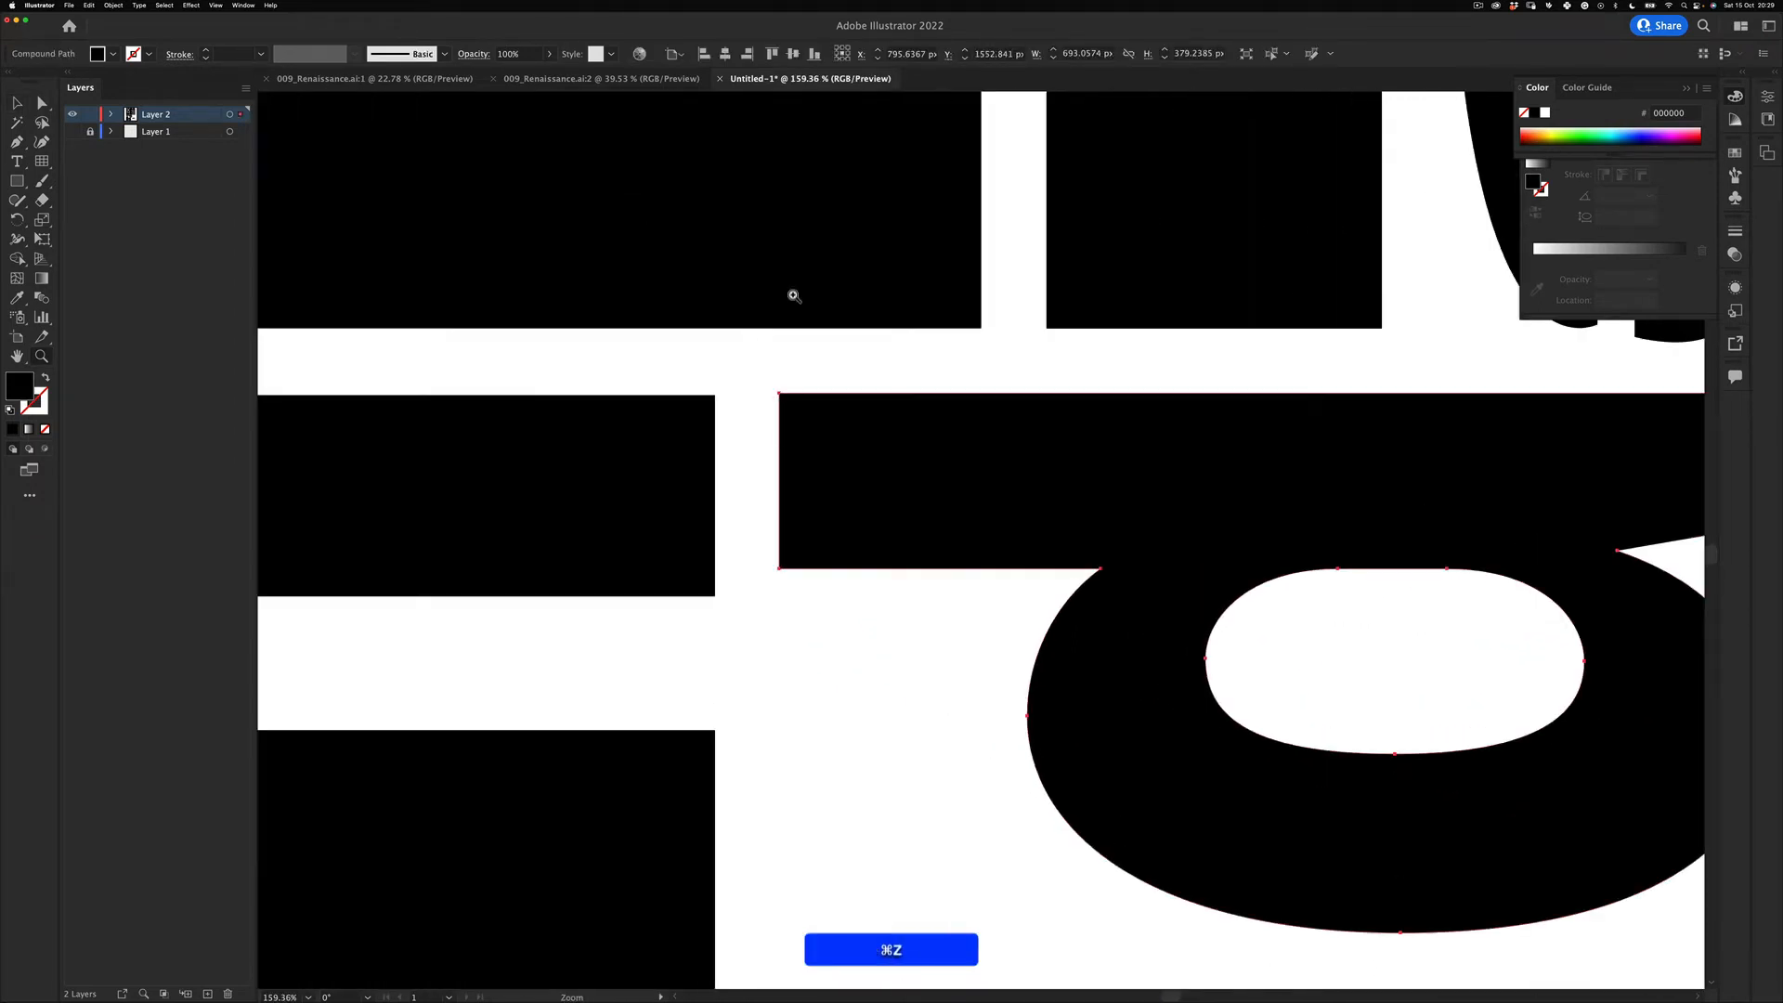
left_click_drag(906, 108, 931, 116)
key("v")
key("super+t")
key("super+r")
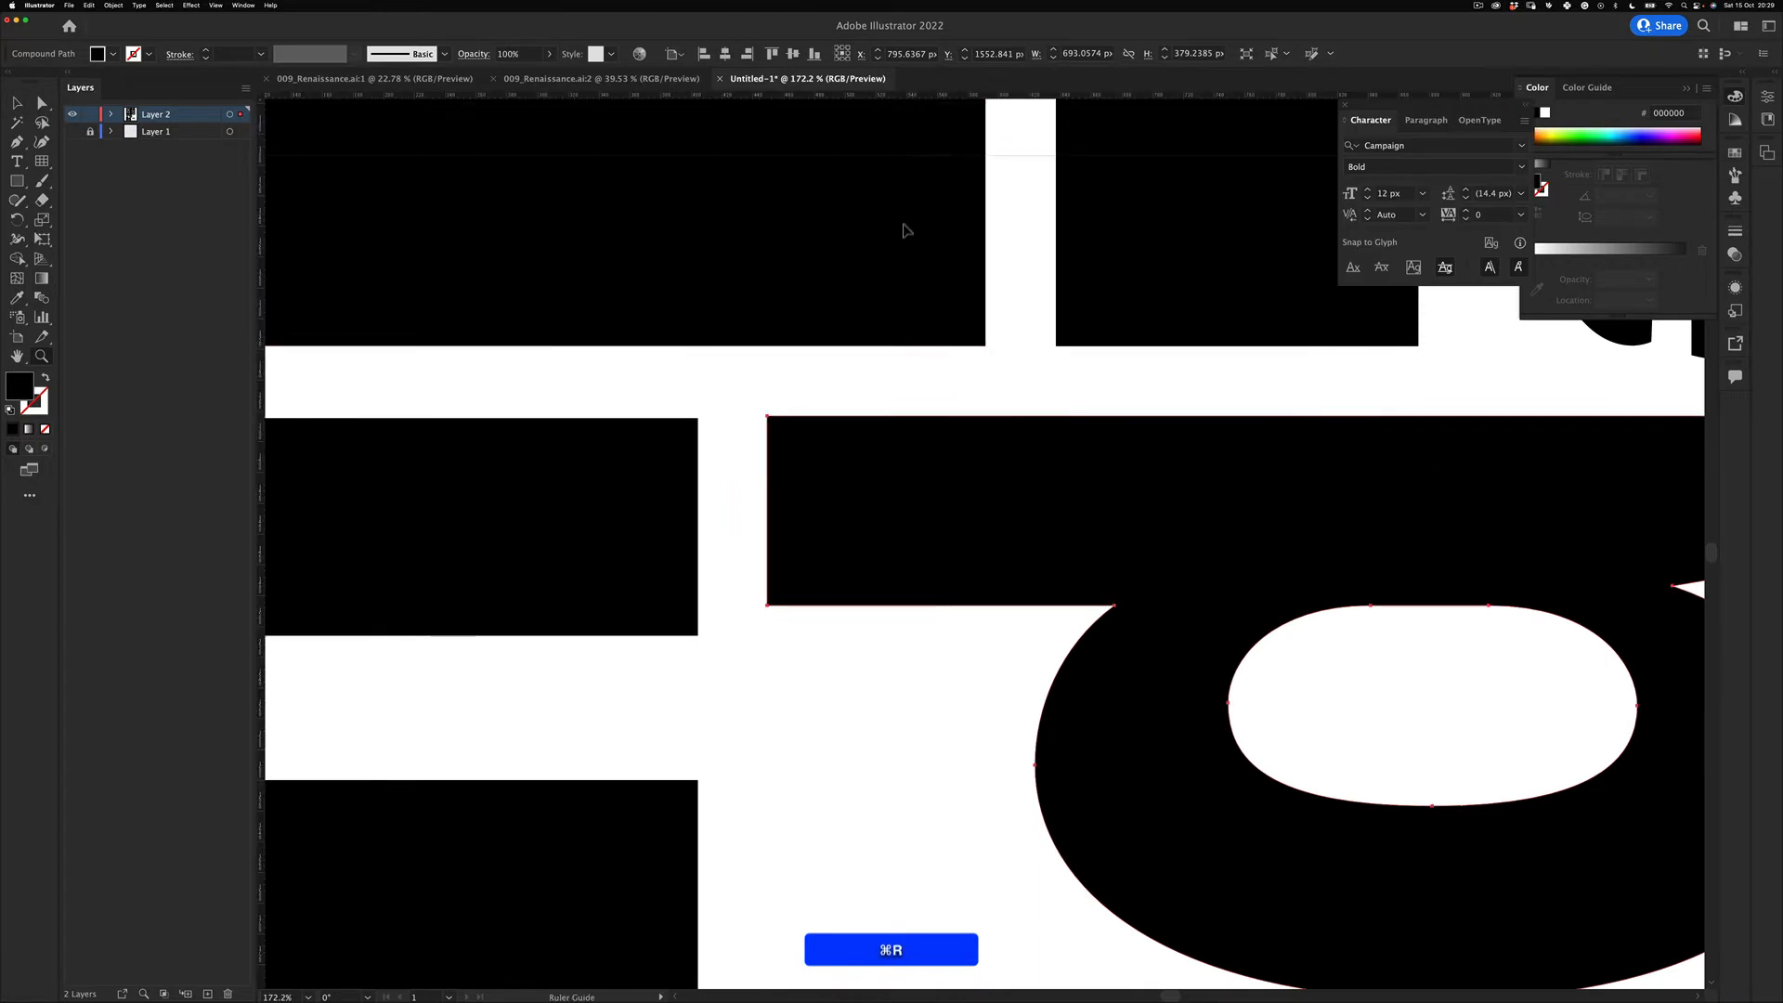
left_click_drag(903, 224, 697, 636)
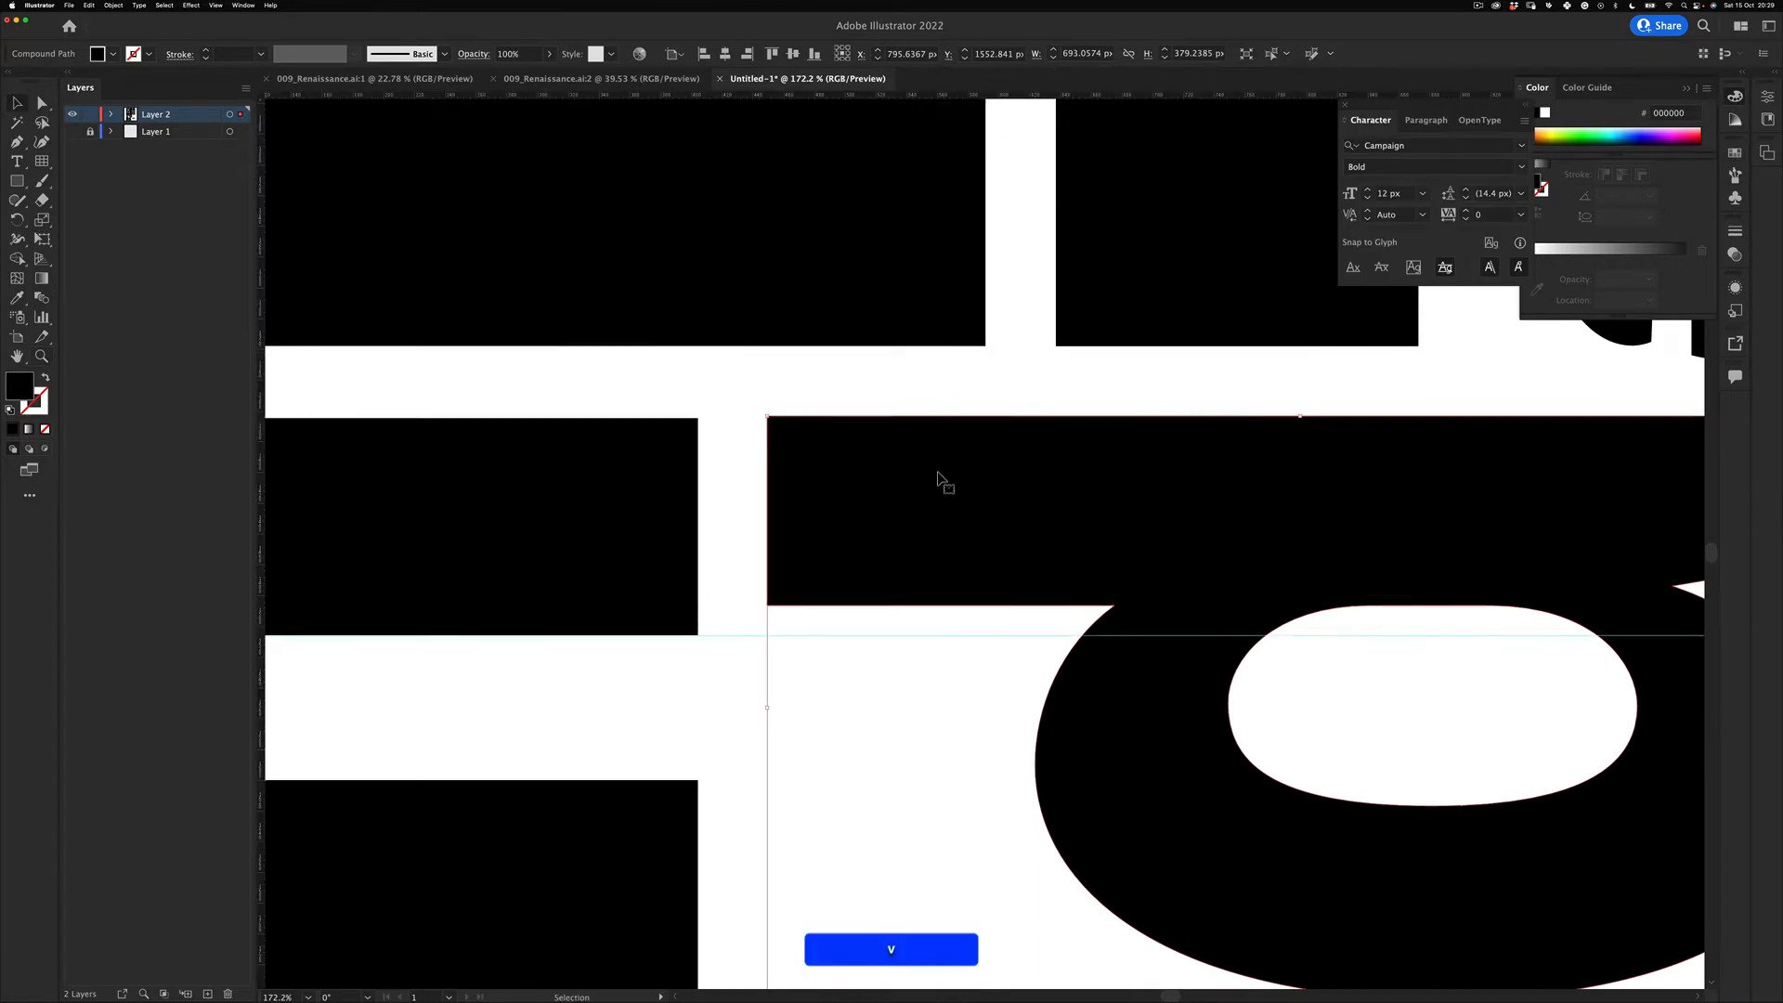
Step: Thicken the p's stem by moving its lower anchors and the bowl down until the stem's lower edge meets the guide
left_click_drag(940, 478, 1235, 484)
scroll(968, 494, "down", 5)
key("a")
left_click(781, 715)
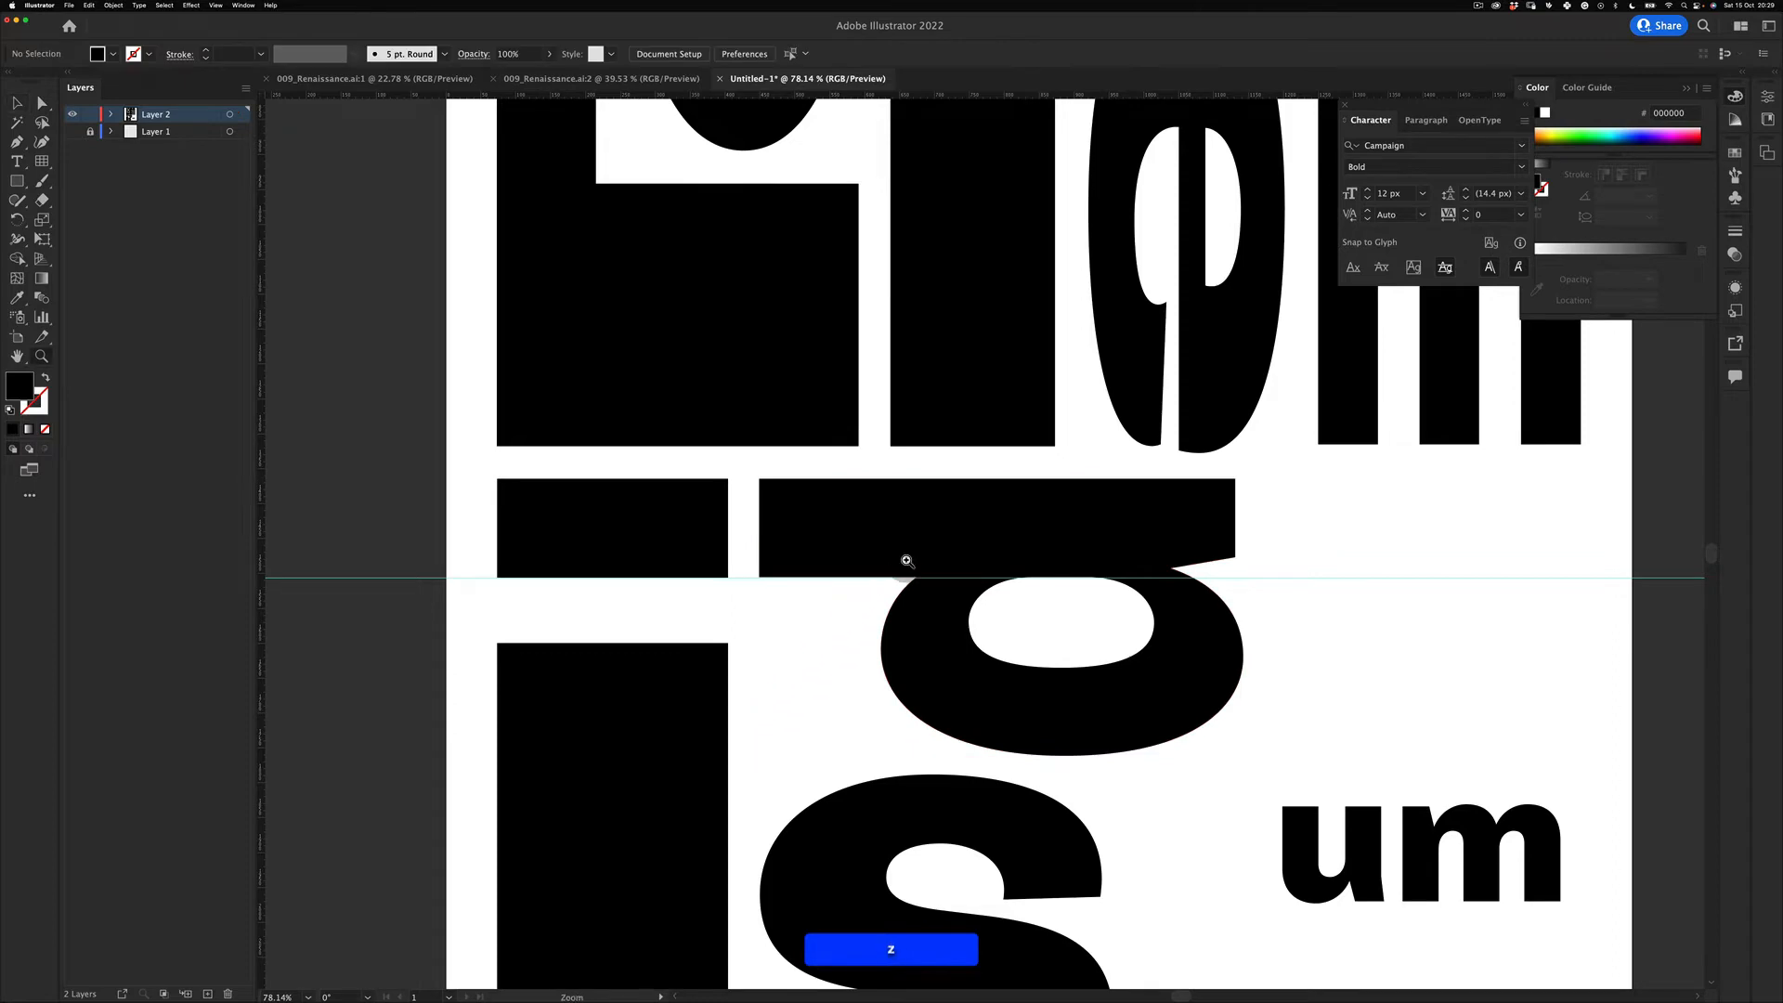
Step: Hide the guides and the document grid, and examine how the p's stem lines up with the i's dot
scroll(918, 517, "down", 3)
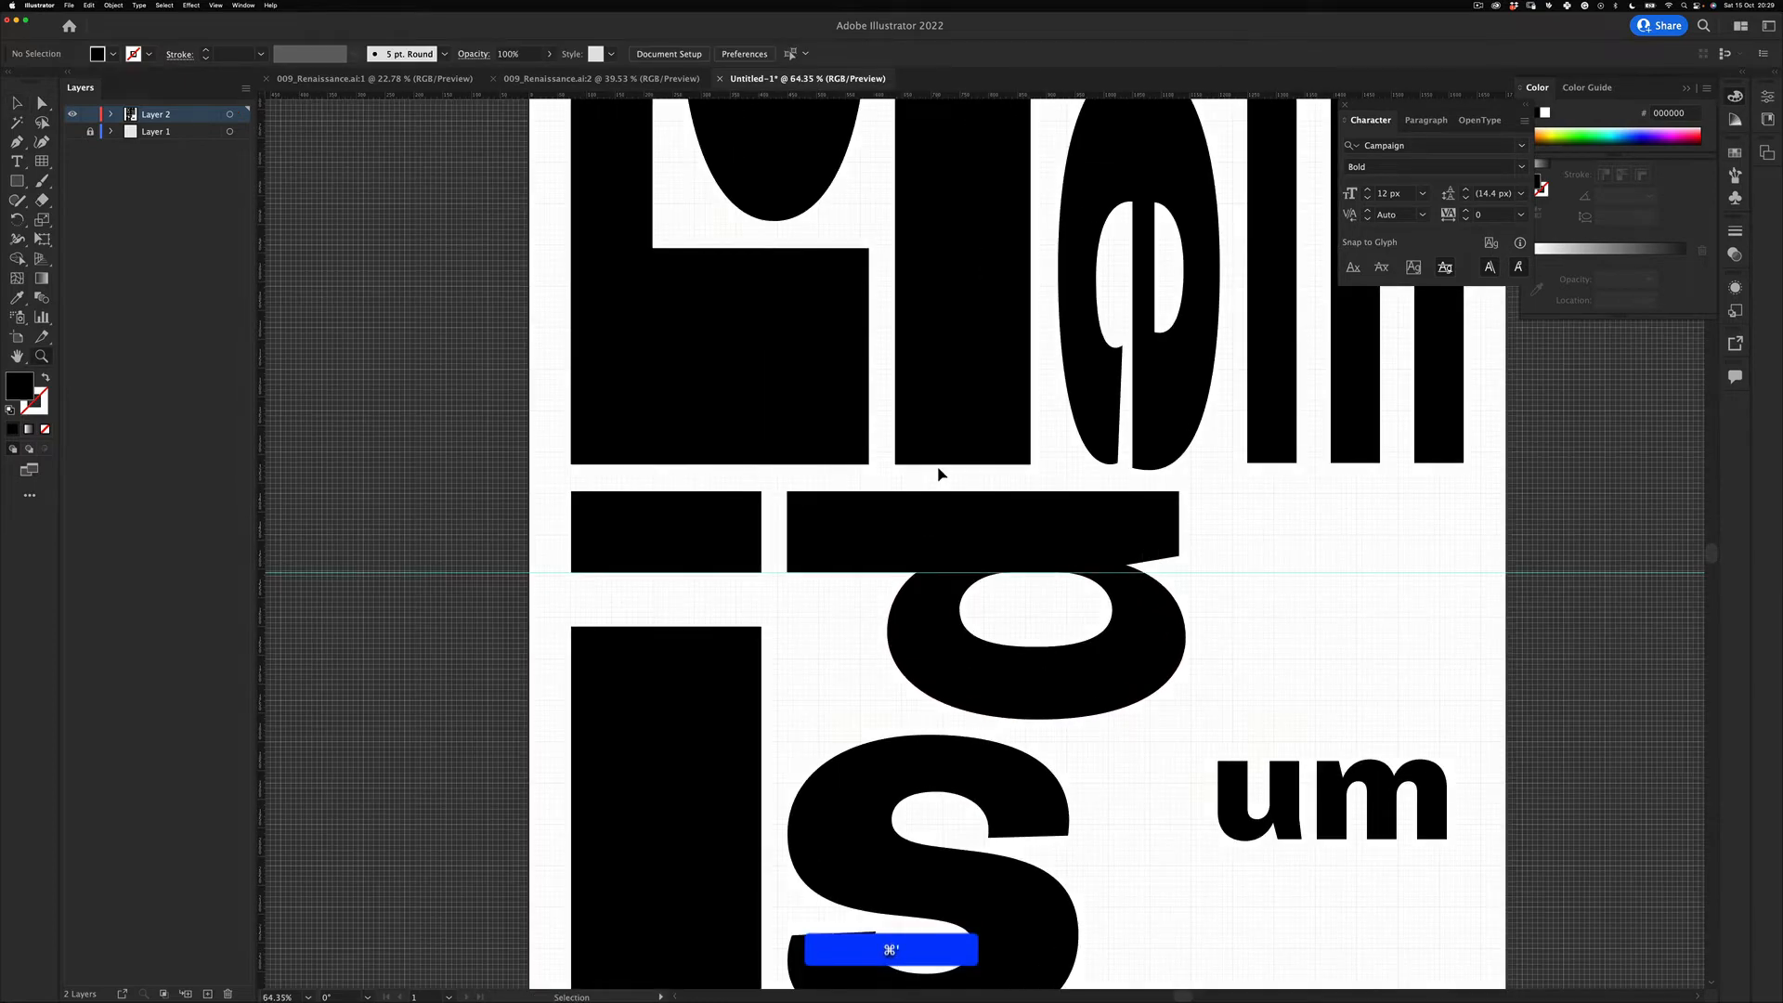
key("super+semicolon")
left_click_drag(975, 511, 912, 344)
key("z")
mouse_move(1021, 424)
left_mouse_down()
mouse_move(931, 470)
mouse_move(1003, 440)
left_mouse_up()
key("v")
left_click_drag(987, 514, 898, 754)
key("z")
left_click_drag(992, 367, 1044, 463)
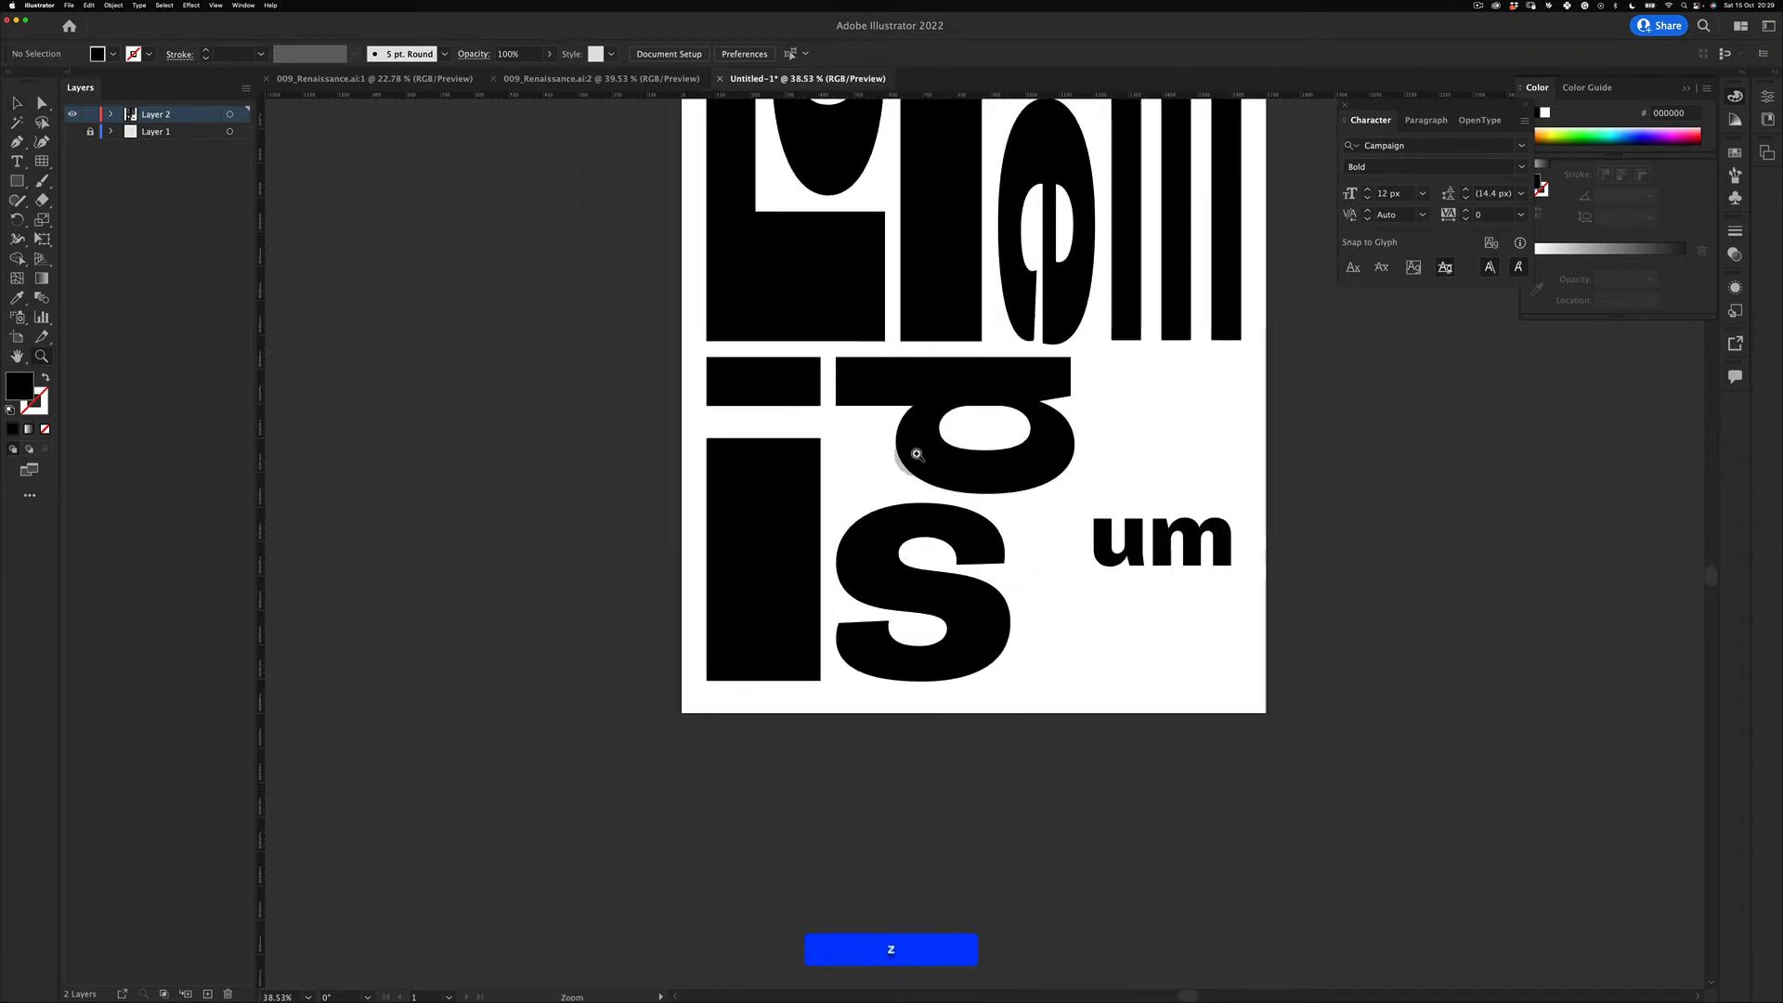
Step: Try the s narrowed to about 242 px wide, undo the change and deselect it
left_click_drag(948, 492, 1055, 498)
key("v")
left_click(1007, 618)
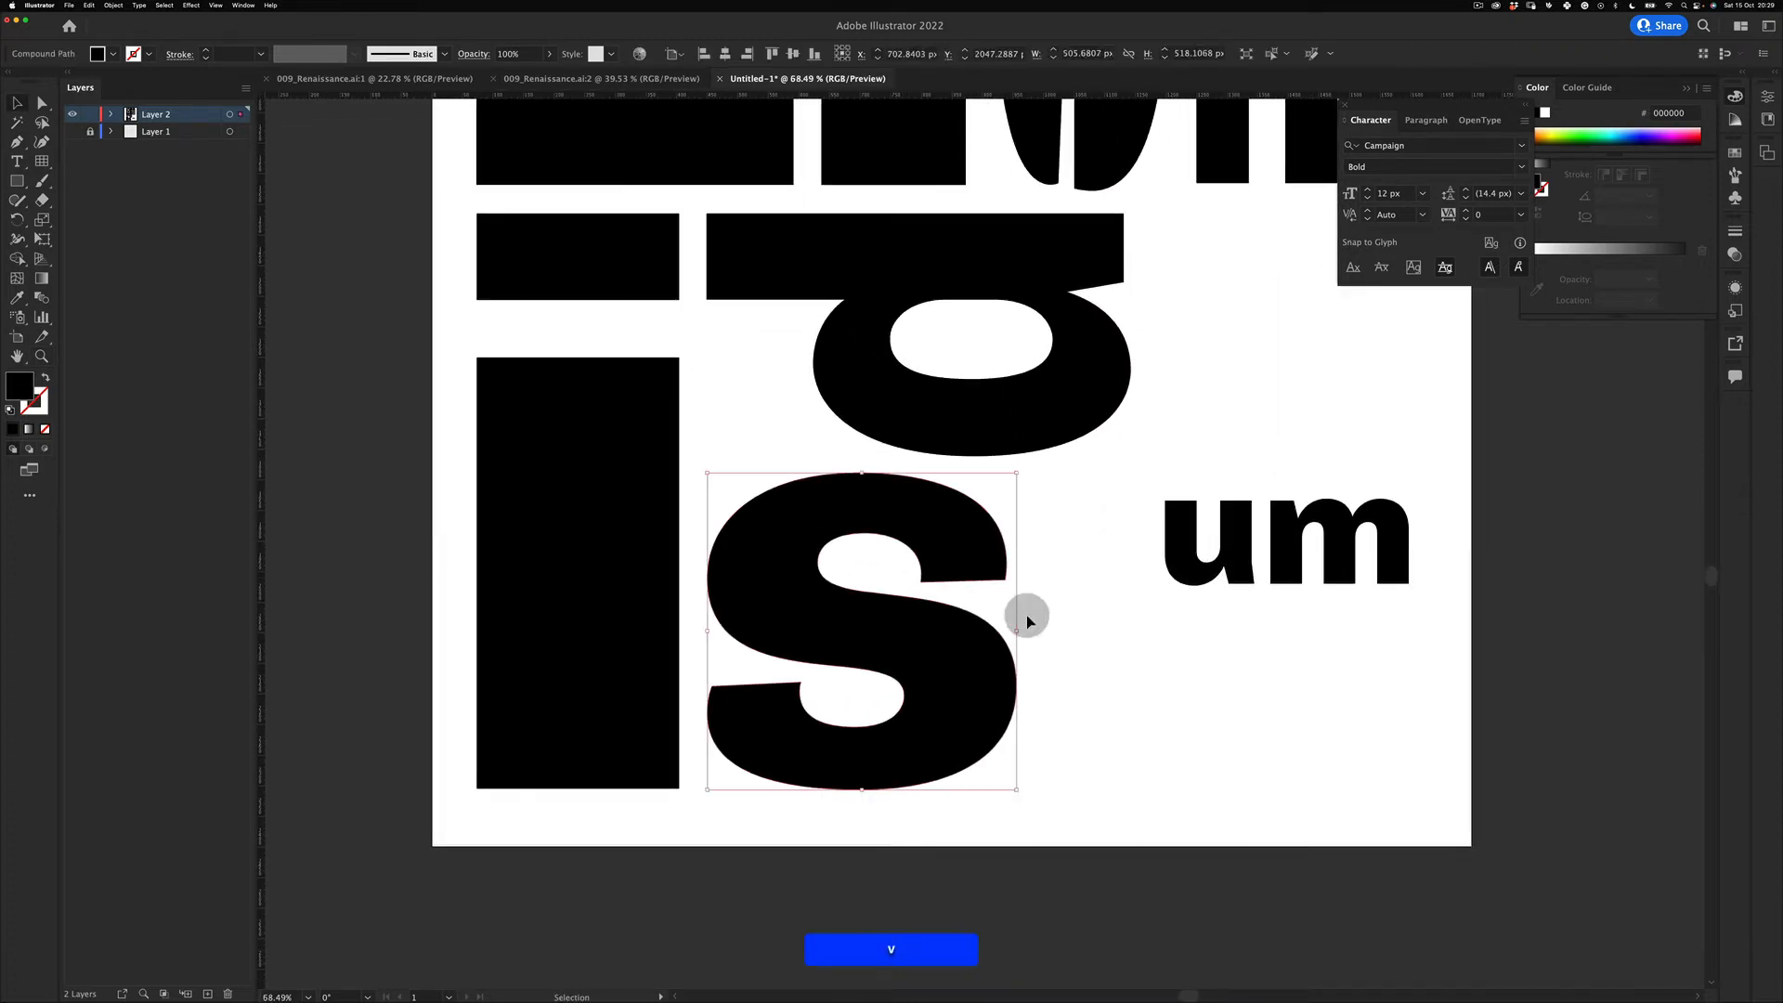
left_click_drag(1013, 632, 855, 637)
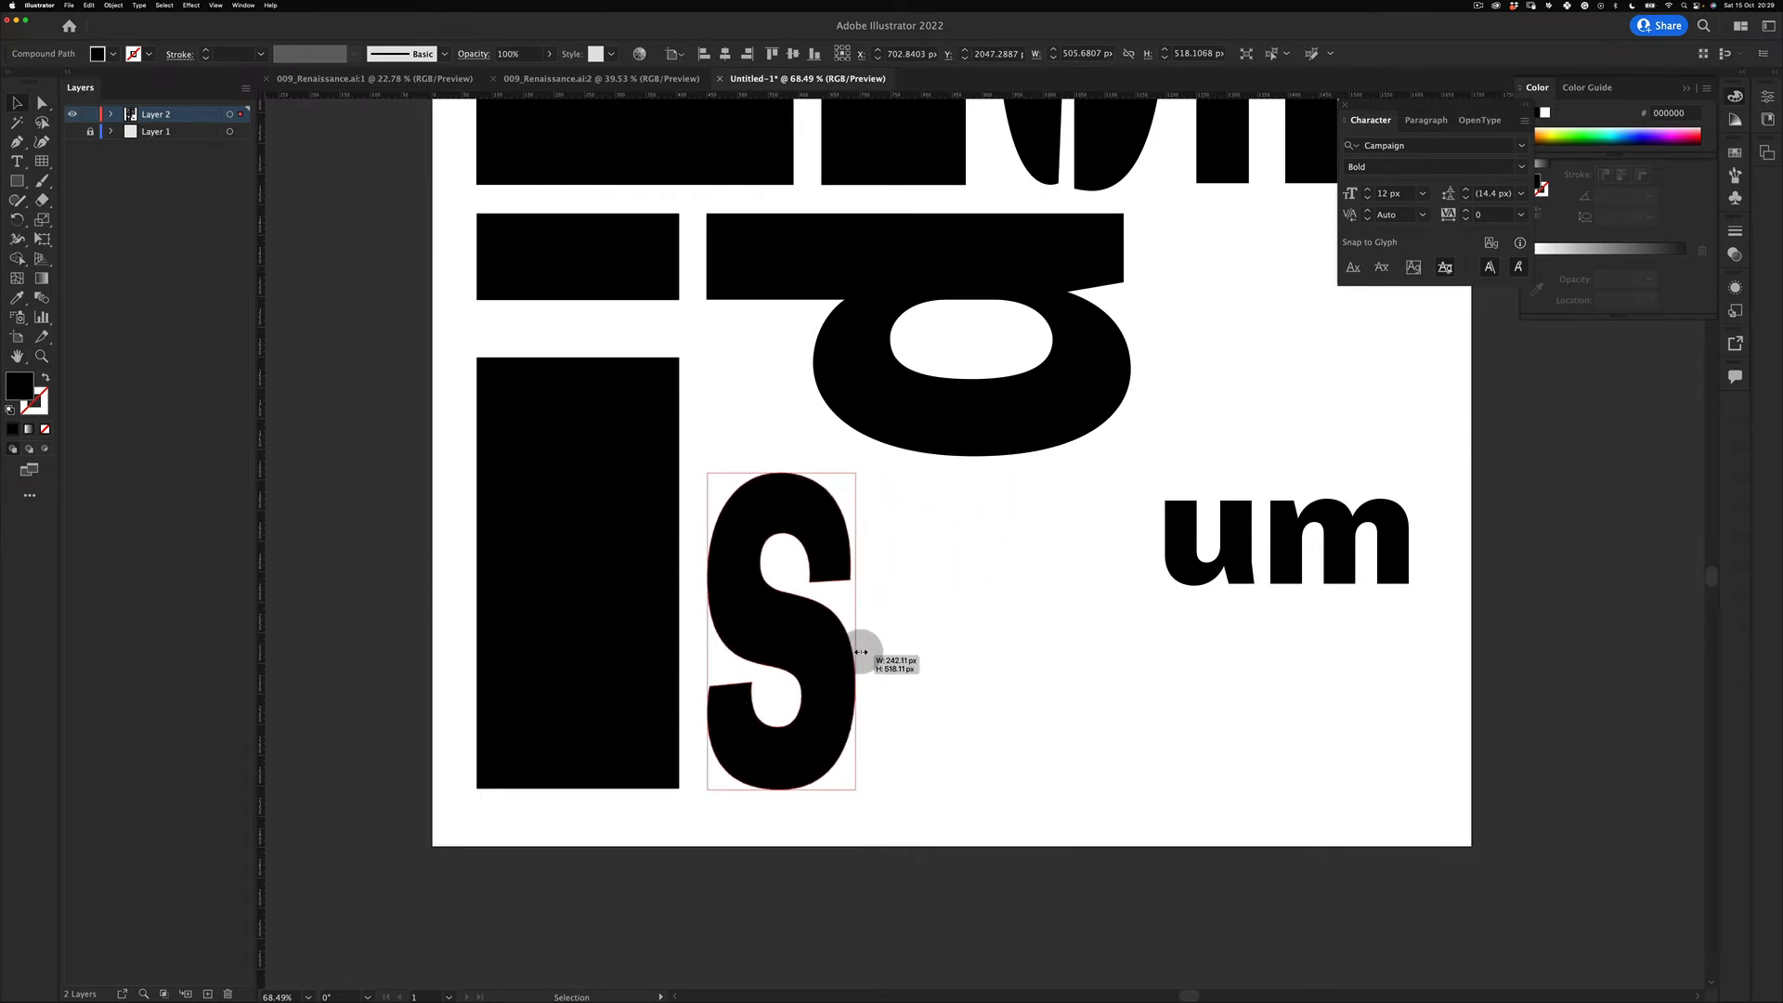
key("super+z")
left_click(811, 843)
Step: Show the grid layer, Layer 1, and extend the i's stem upwards to one grid square below its dot
key("super+v")
left_click_drag(959, 685, 972, 801)
left_click_drag(790, 501, 993, 602)
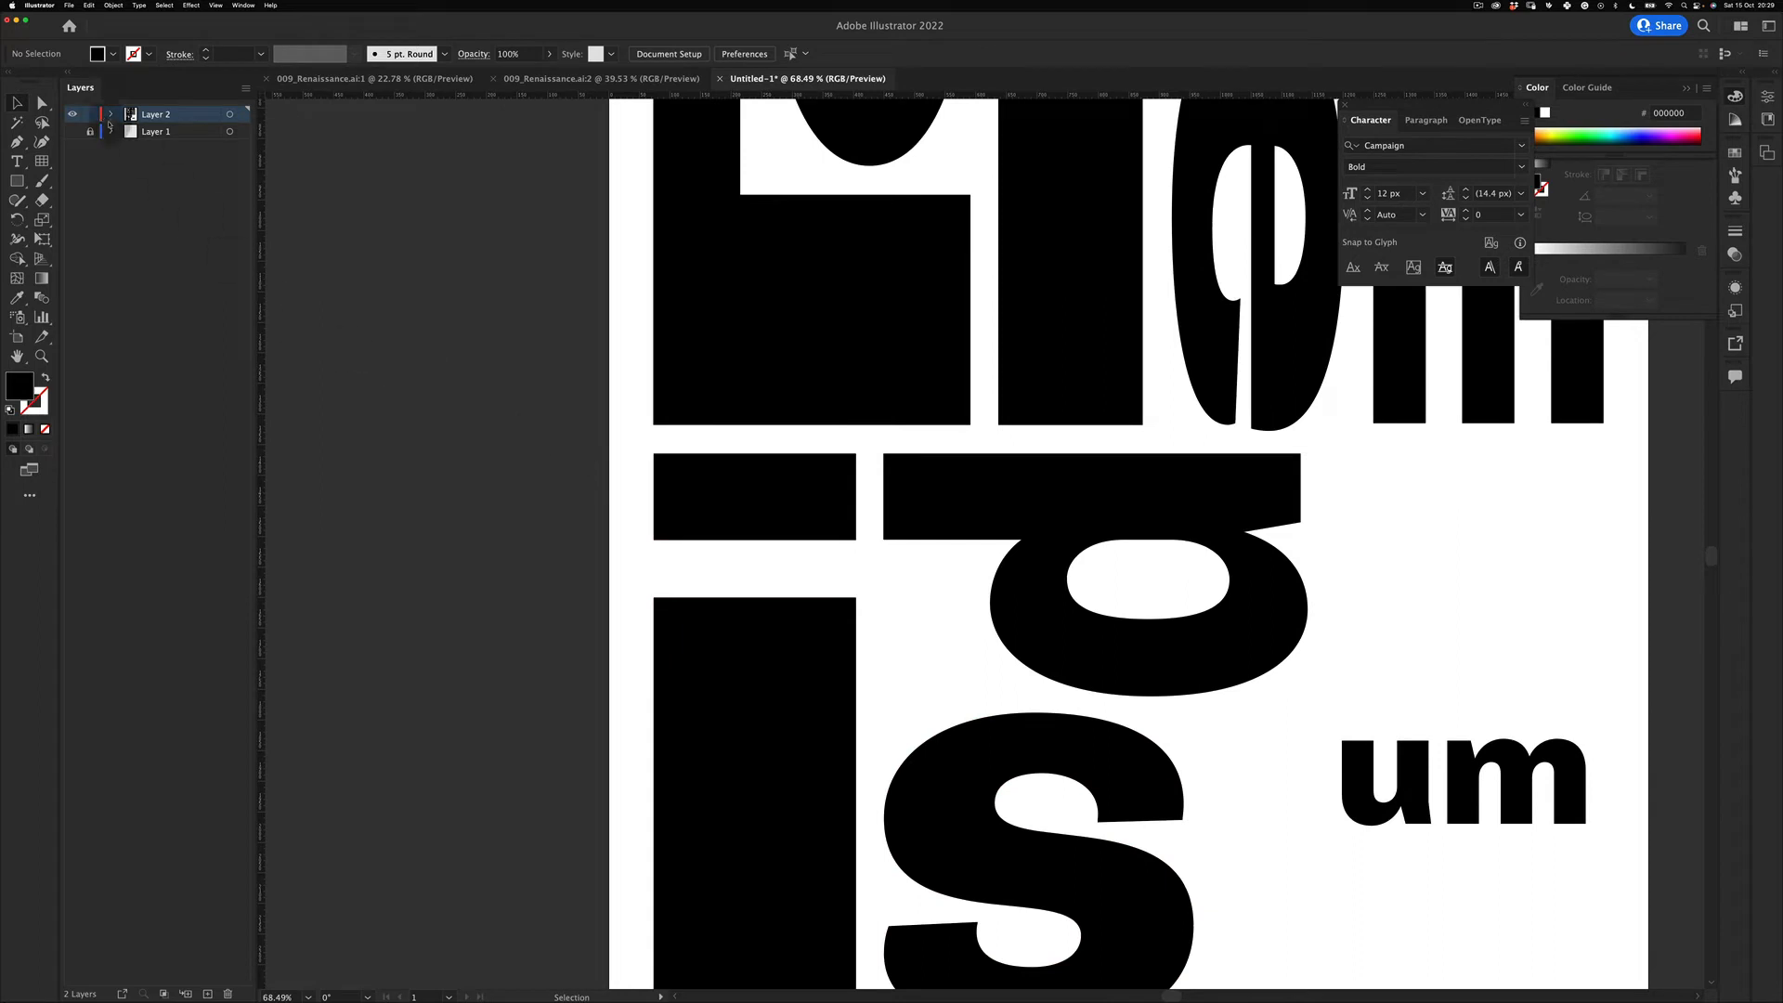
left_click(74, 131)
key("a")
left_click_drag(641, 536, 869, 541)
left_click_drag(855, 539, 714, 606)
left_click(638, 625)
Step: Snap the stem's top anchors on the i to the grid line, making the stem about 752 px tall, and deselect it
key("z")
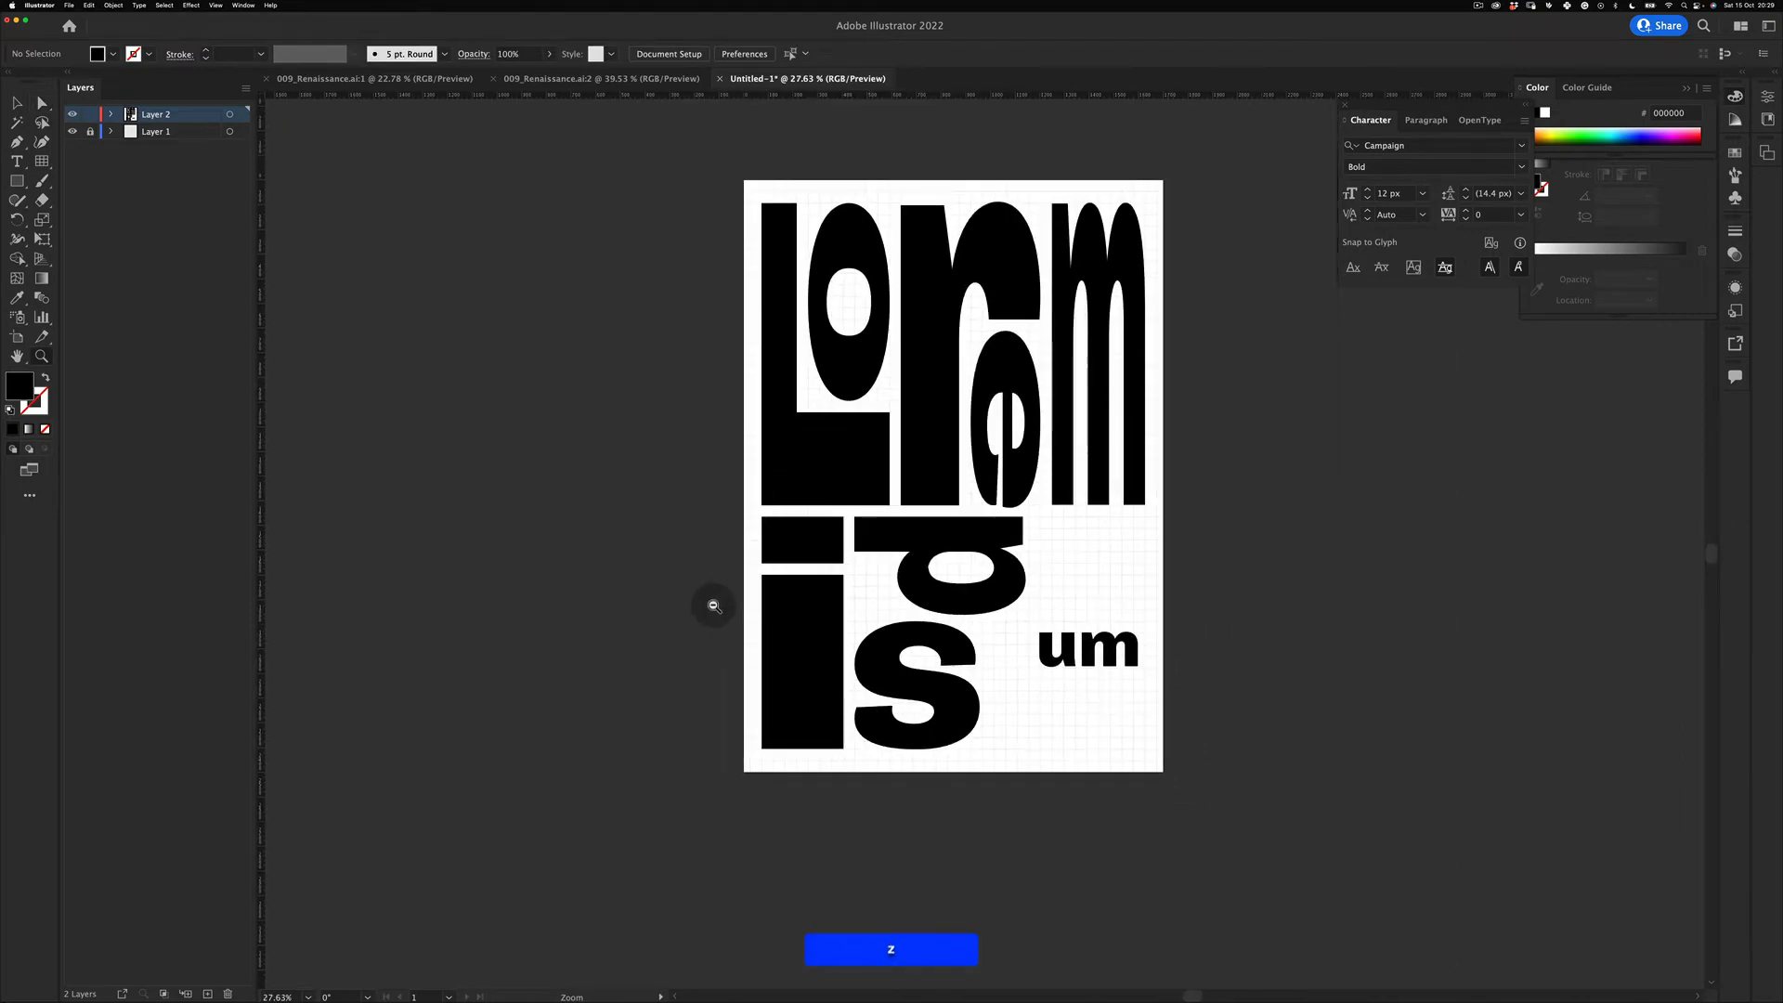
key("super+z")
left_click_drag(836, 559, 857, 526)
key("space")
key("a")
left_click_drag(655, 525, 795, 516)
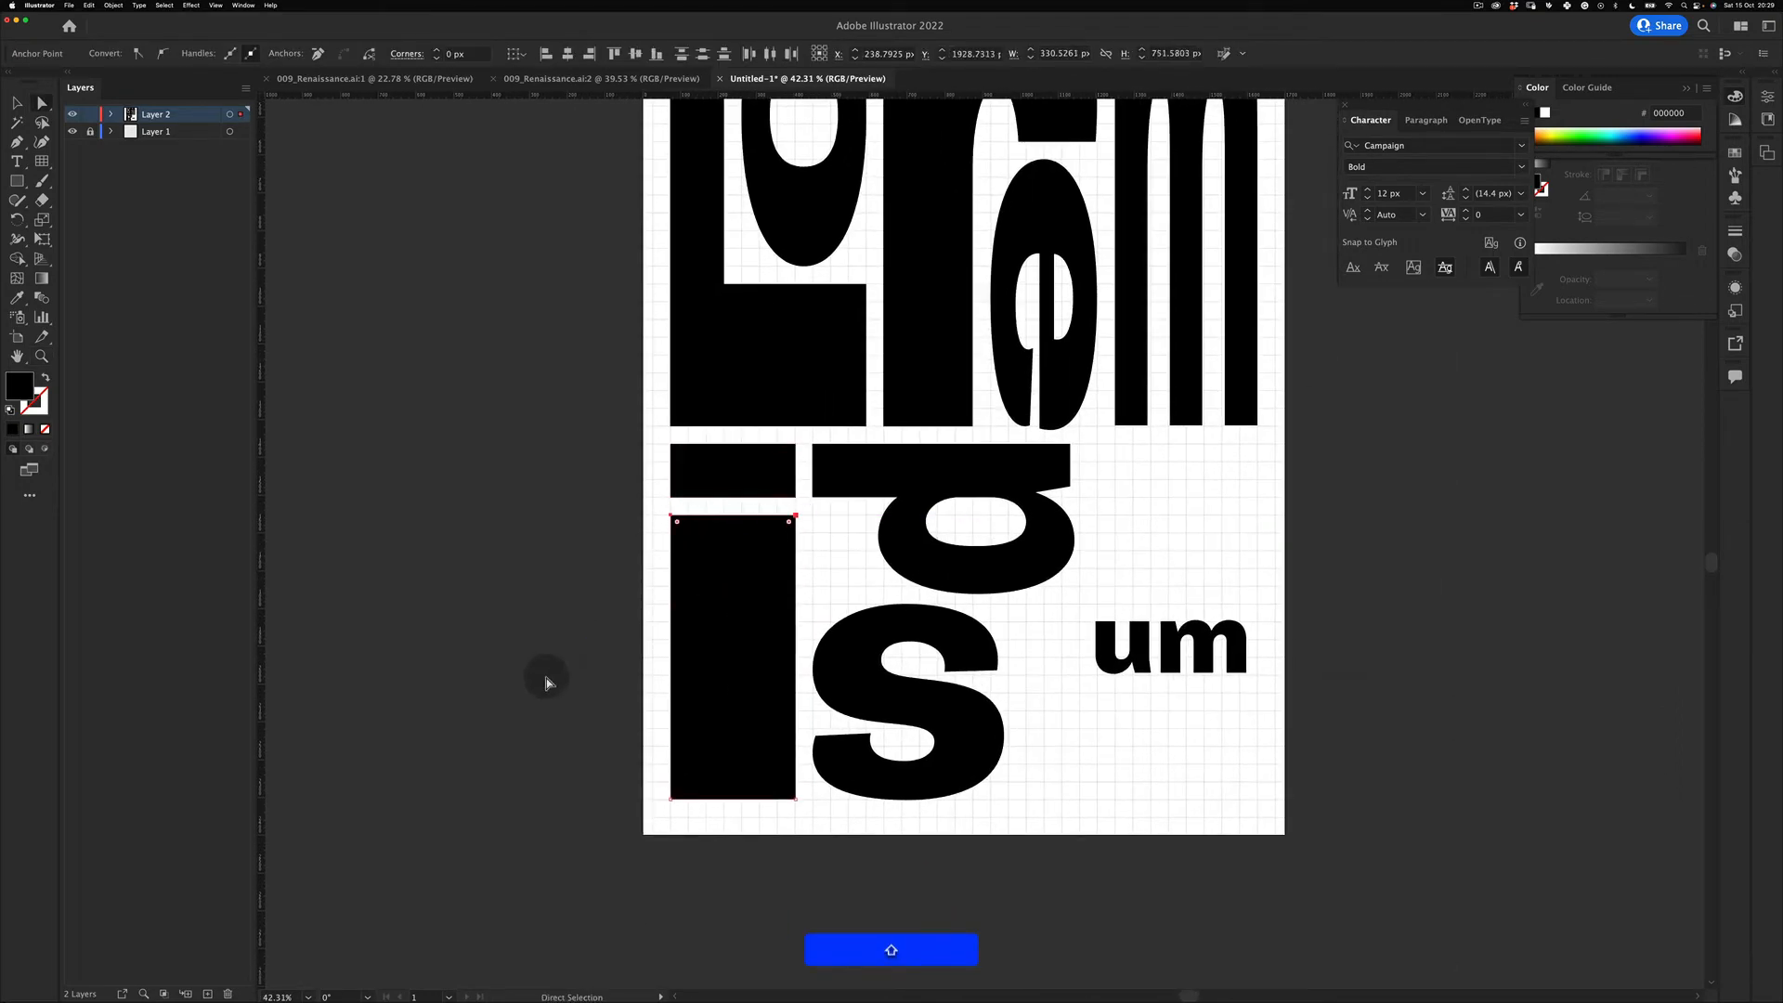
left_click(546, 681)
key("shift+v")
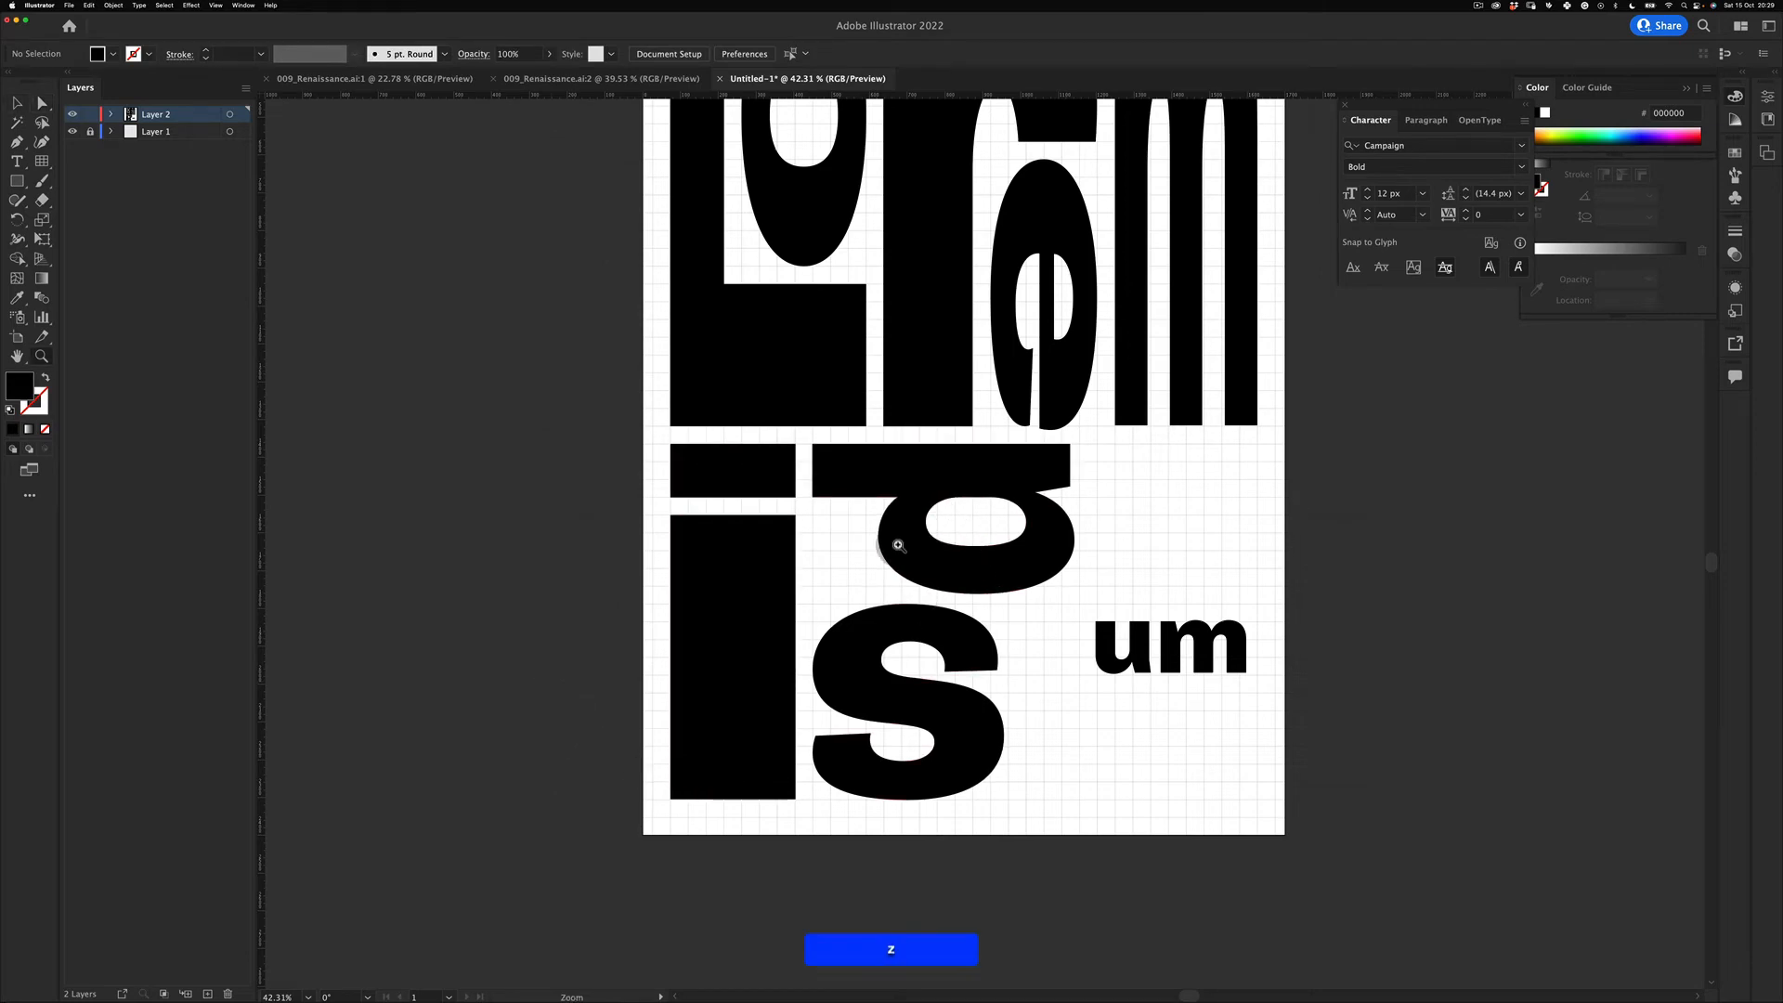
Step: Move the lower m off the artboard and enlarge the u to about 541 x 516 px beside the p, one grid square below the upper m
left_click_drag(898, 545, 912, 504)
key("space")
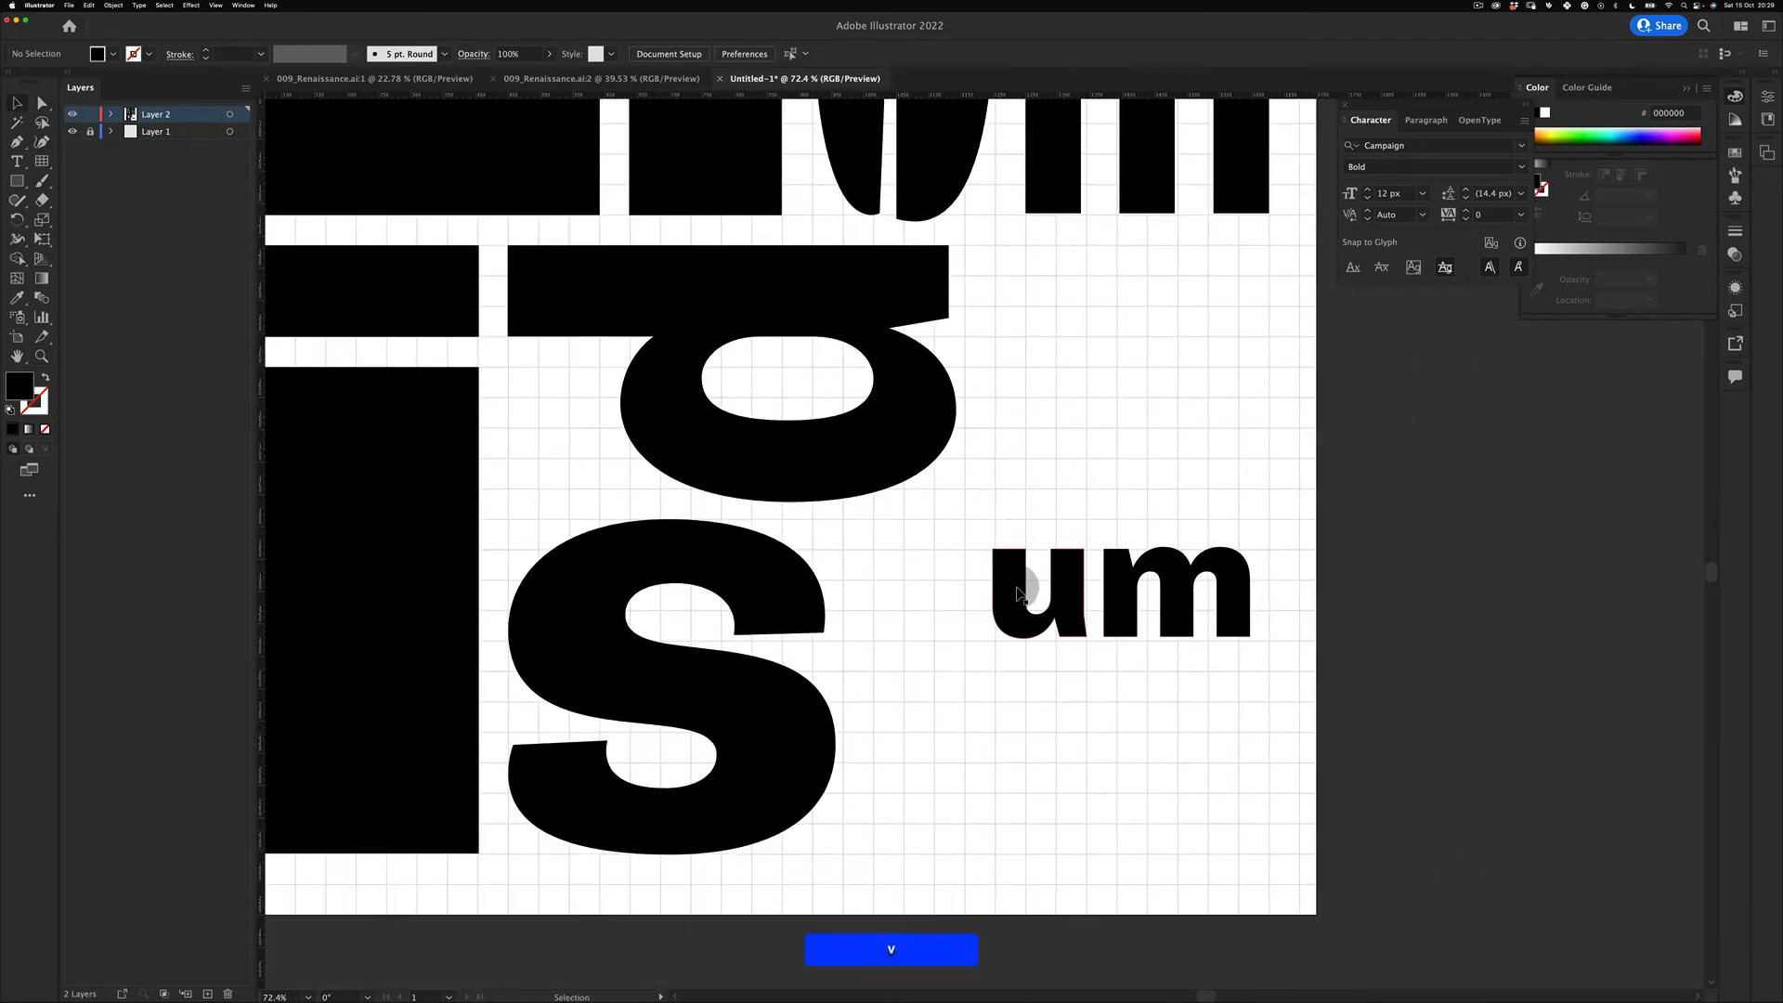
left_click_drag(1020, 595, 902, 559)
key("e")
left_click_drag(967, 609, 1224, 845)
key("shift+z")
left_click_drag(949, 678, 878, 688)
key("v")
left_click_drag(1114, 635, 1247, 743)
left_click_drag(1076, 686, 1142, 526)
key("z")
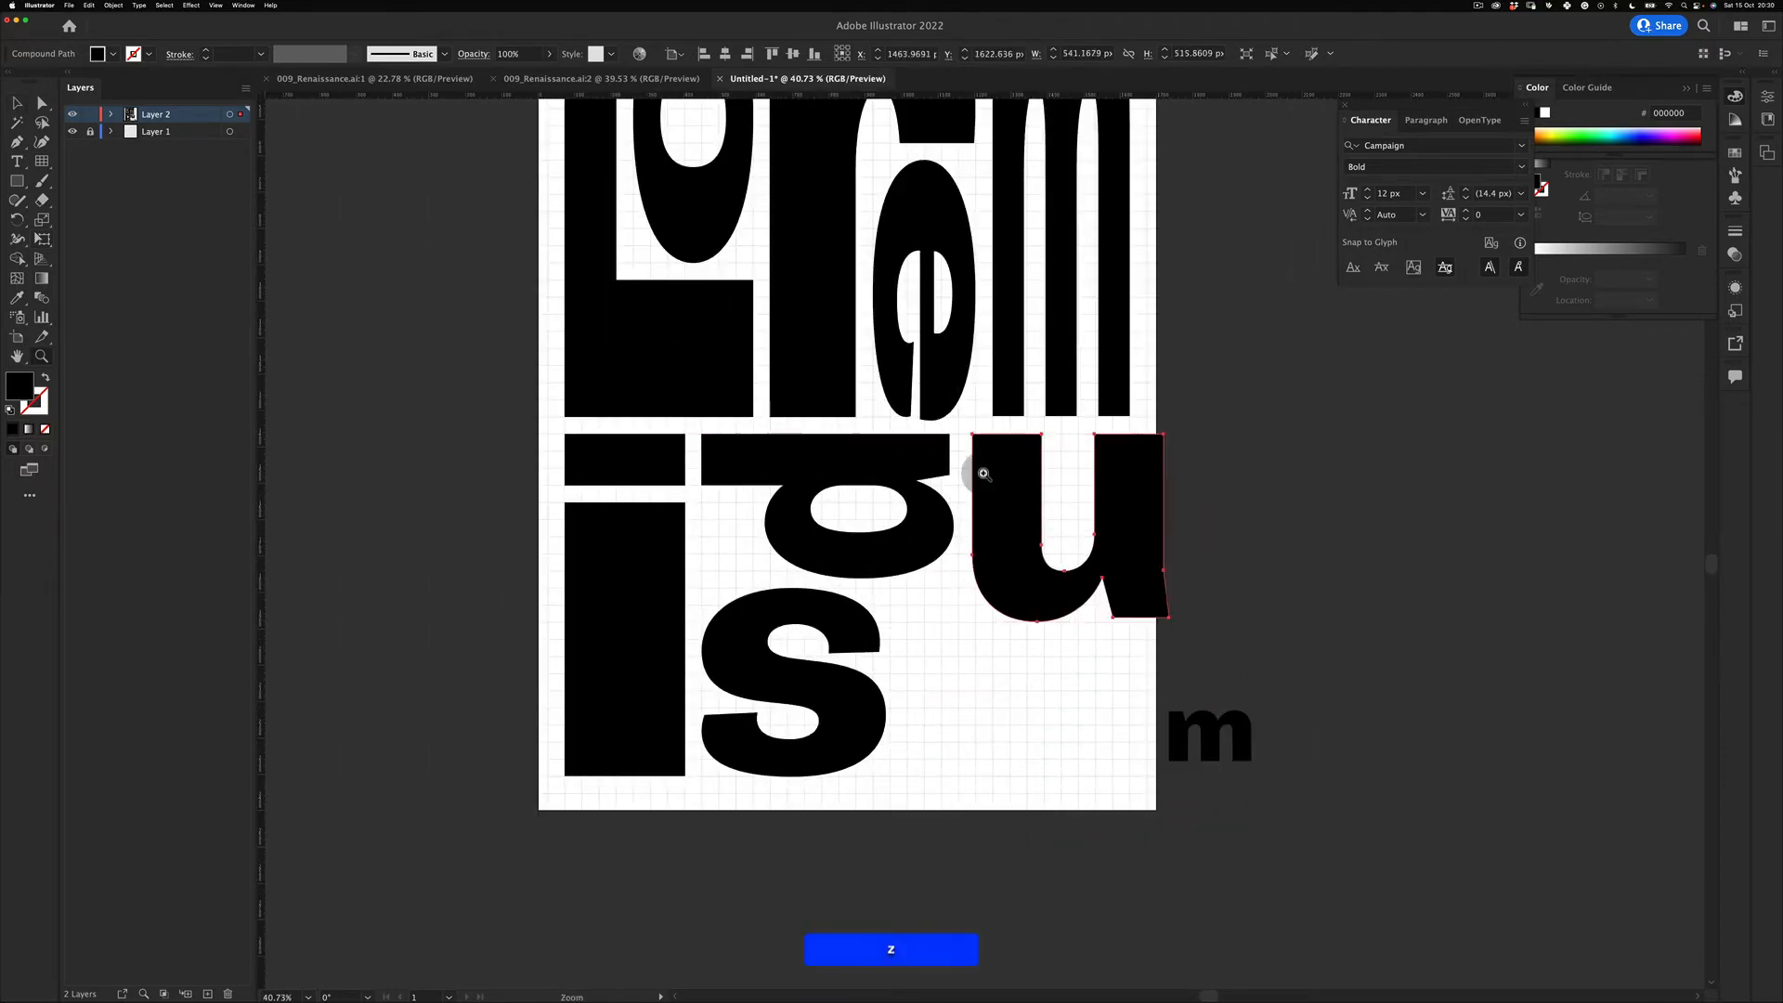
Step: Stretch the p slightly wider towards the u and deselect it
left_click_drag(964, 480, 977, 455)
key("v")
left_click(908, 585)
mouse_move(948, 527)
left_mouse_down()
mouse_move(934, 524)
mouse_move(962, 528)
left_mouse_up()
left_click(936, 684)
Step: Narrow the u to about 438 px wide, with its left edge one grid square from the p's stem
key("z")
left_click_drag(1082, 507, 969, 545)
left_click(990, 545)
left_click_drag(1232, 630, 1167, 626)
Step: Straighten the u's right side by moving its upper right anchors out in line with the foot
key("a")
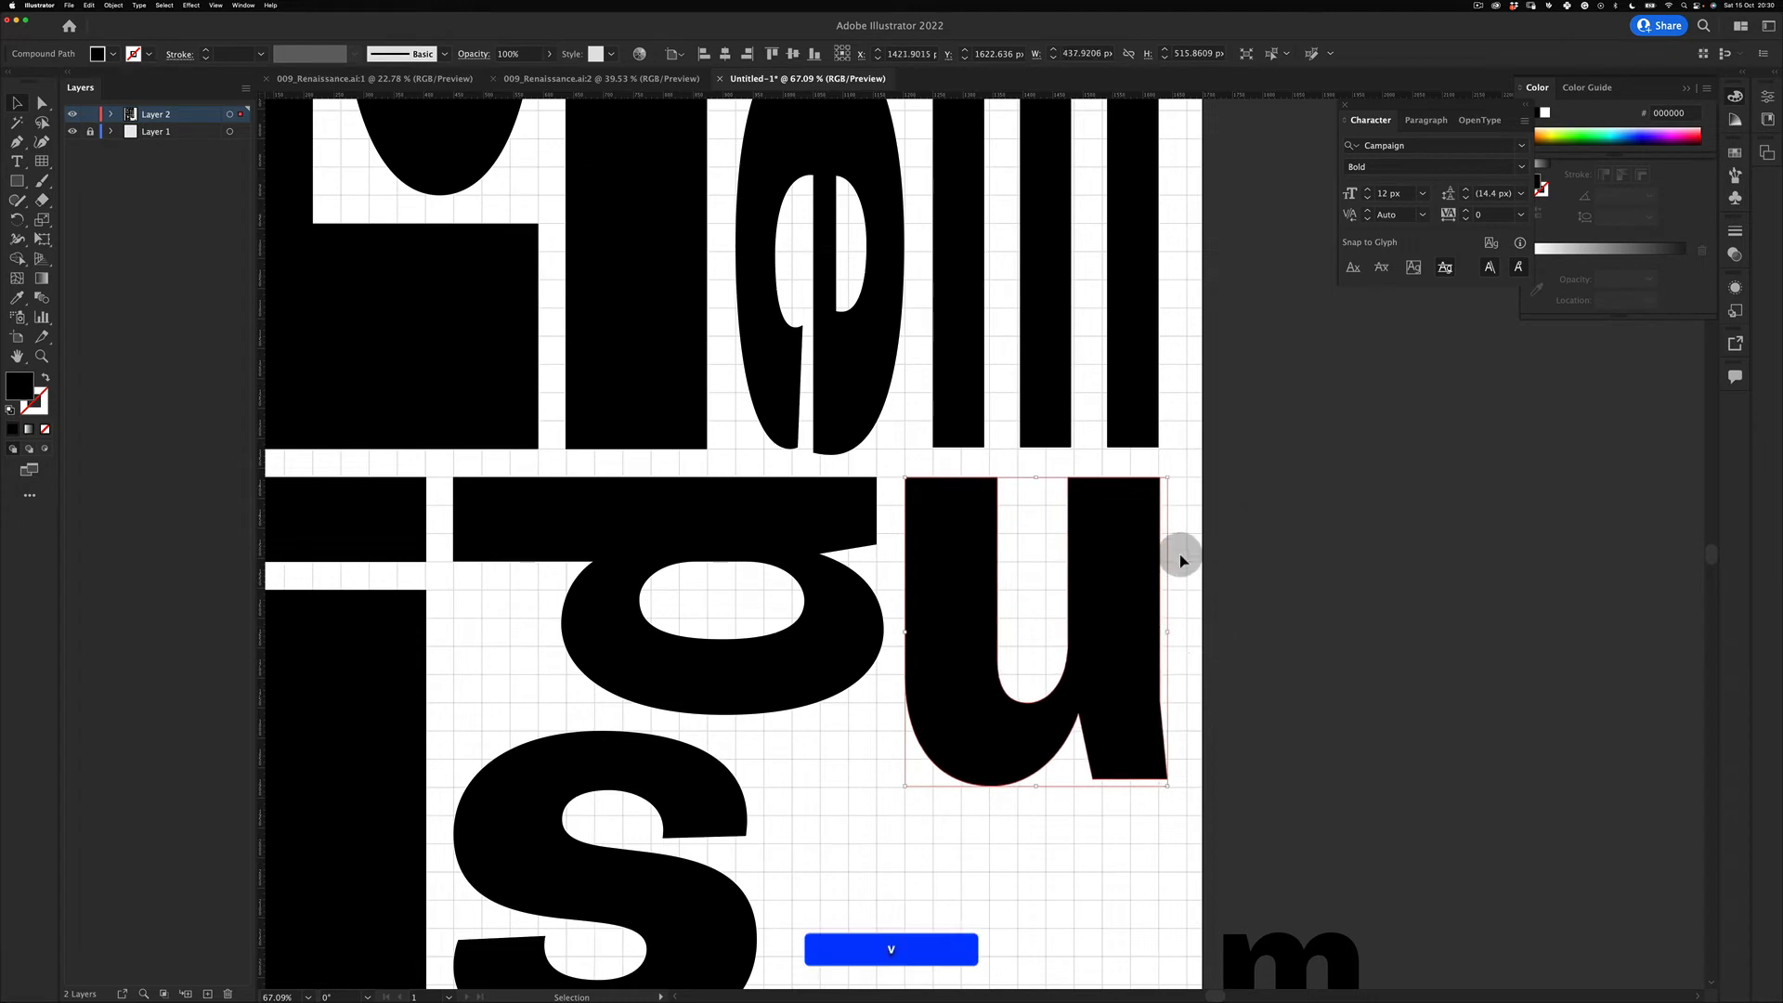
left_click(1180, 467)
left_click_drag(1187, 744, 1140, 856)
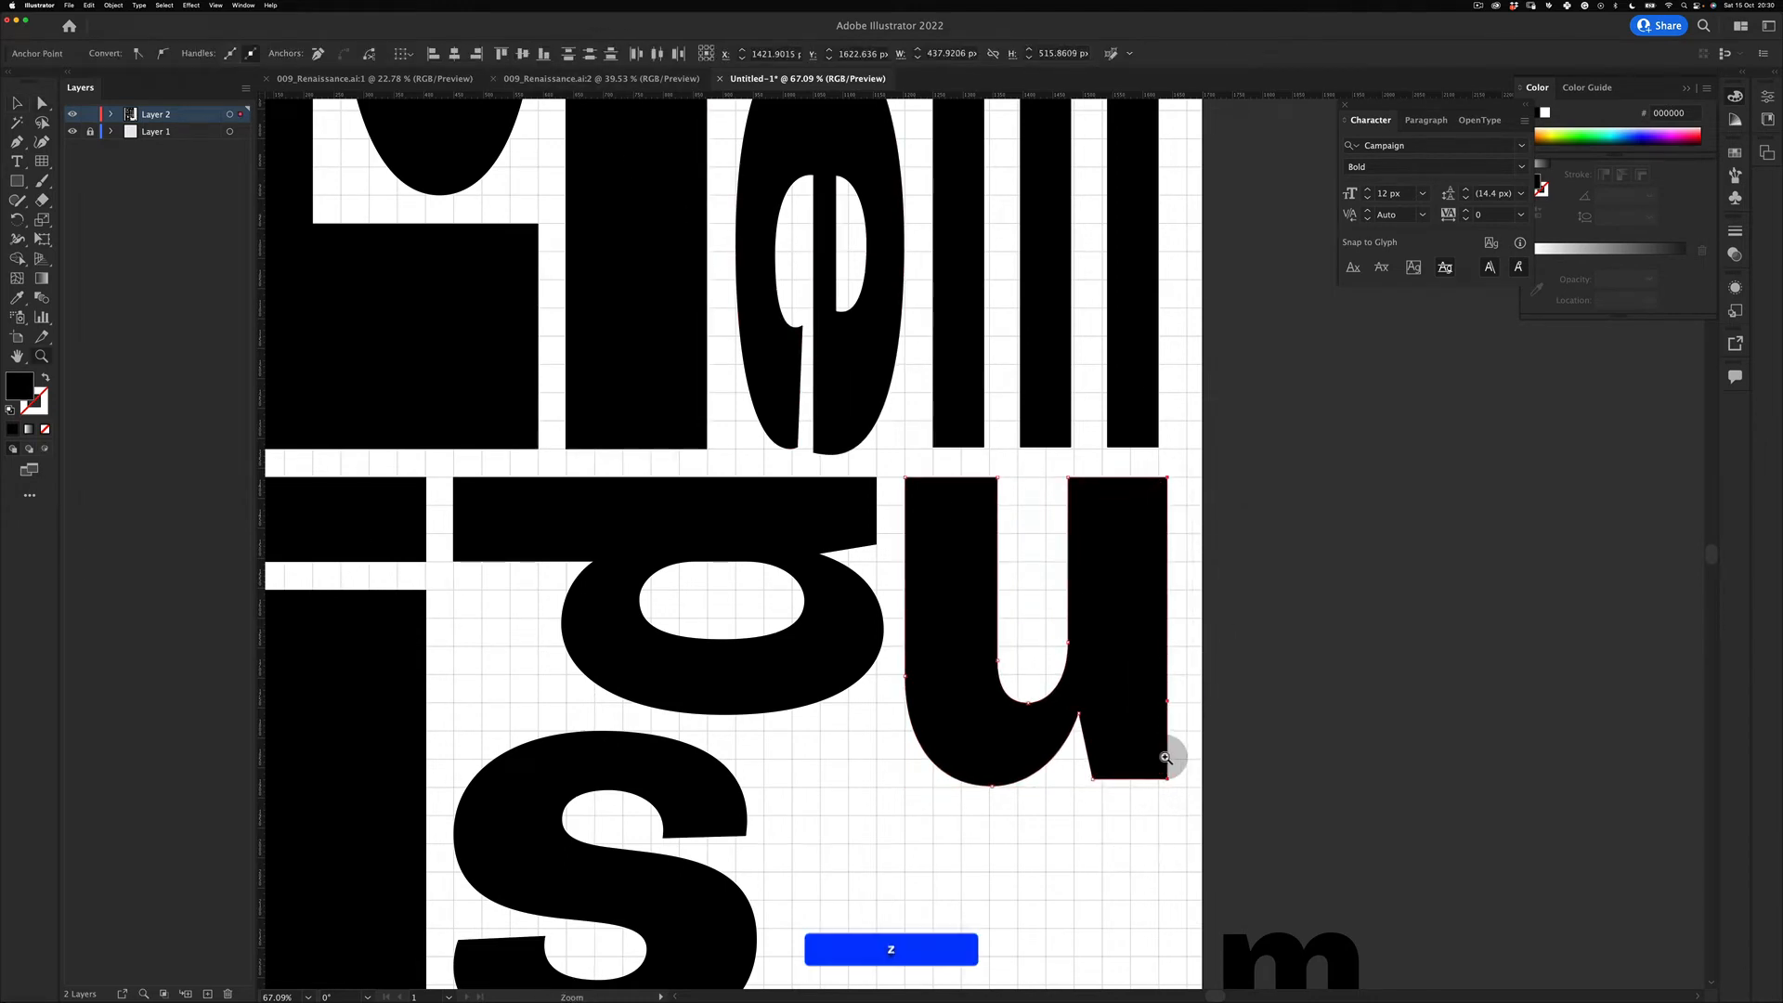
left_click_drag(1167, 775, 1160, 781)
key("super+a")
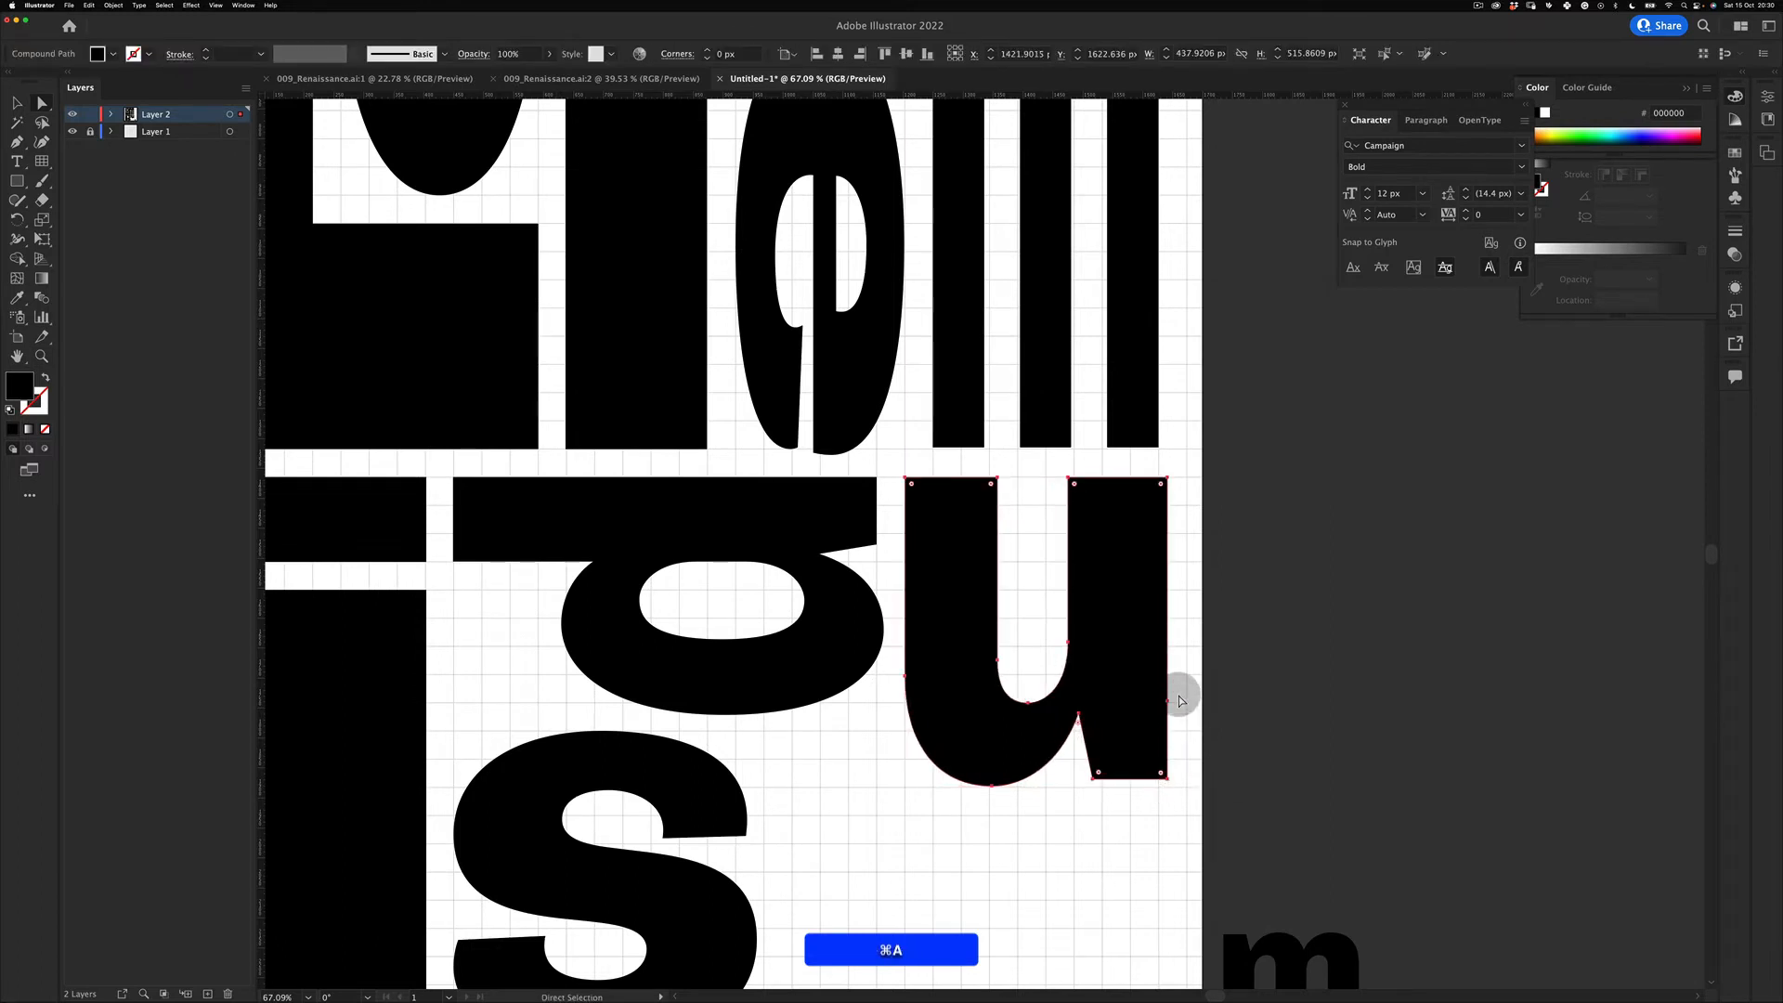
Step: Move the u's right-side anchors inward to line up with the right edge of the m above, and deselect it
left_click_drag(1198, 475, 1159, 781)
key("super+z")
left_click_drag(1182, 478, 1159, 785)
left_click(1124, 844)
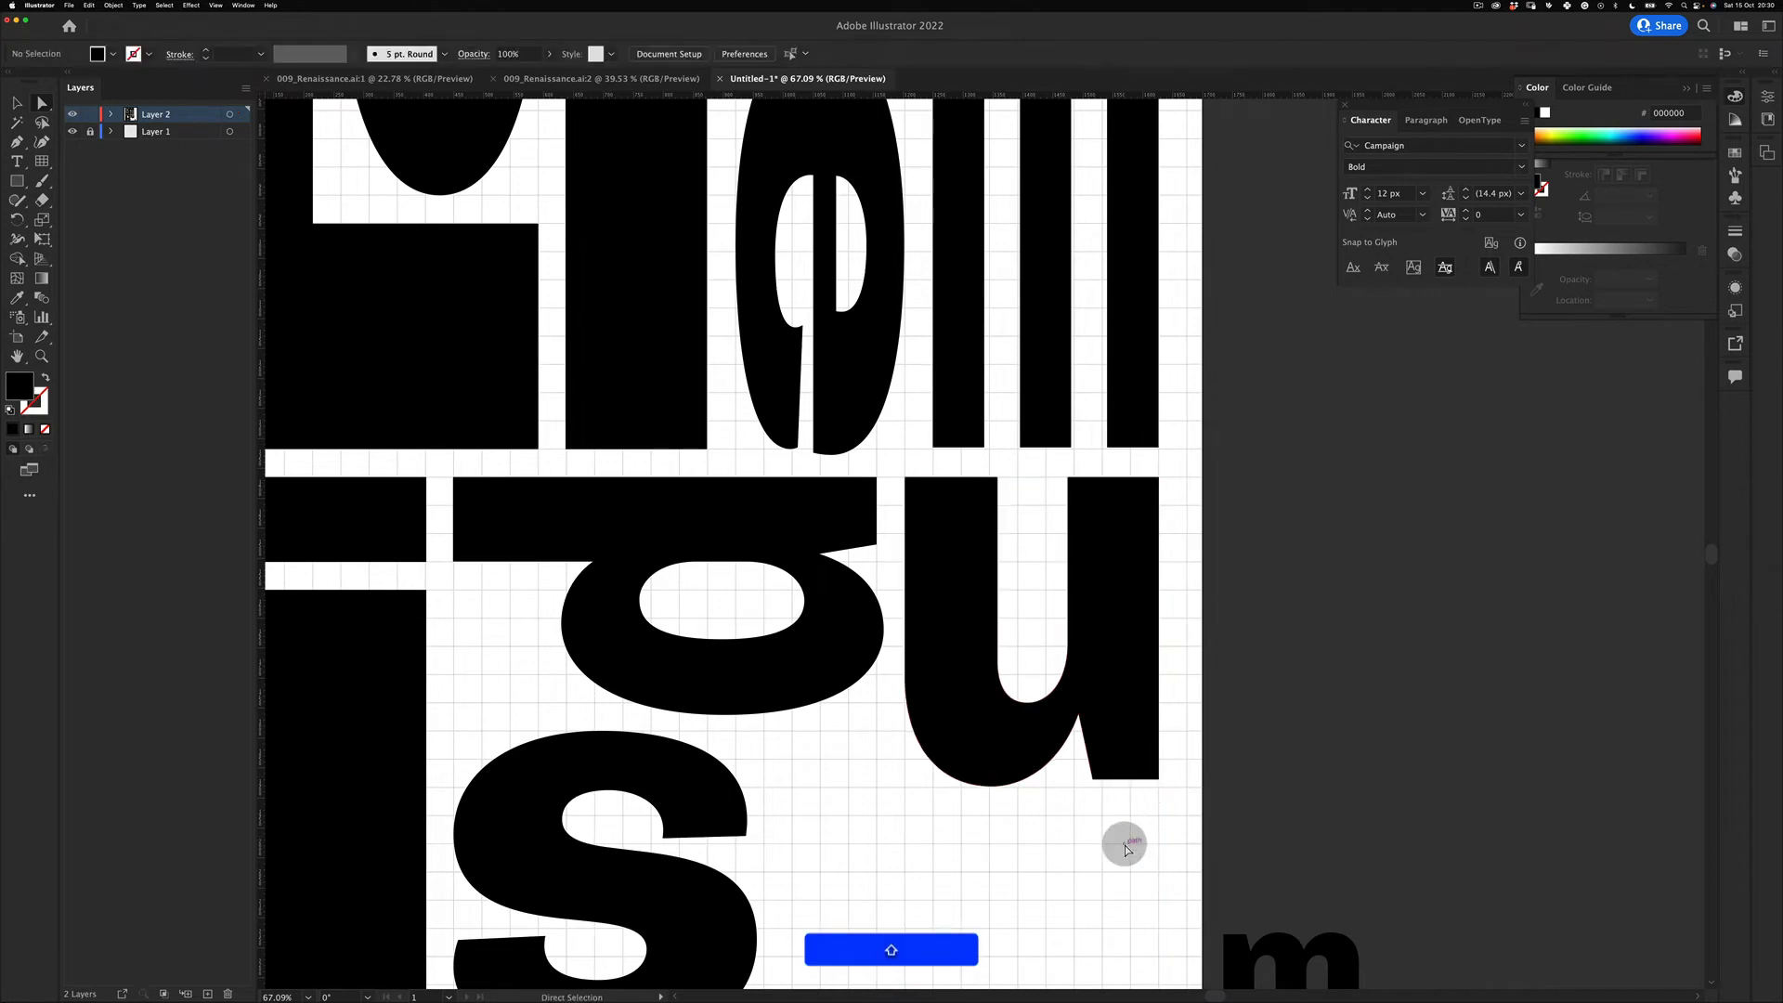
key("z")
left_click_drag(929, 612, 841, 641)
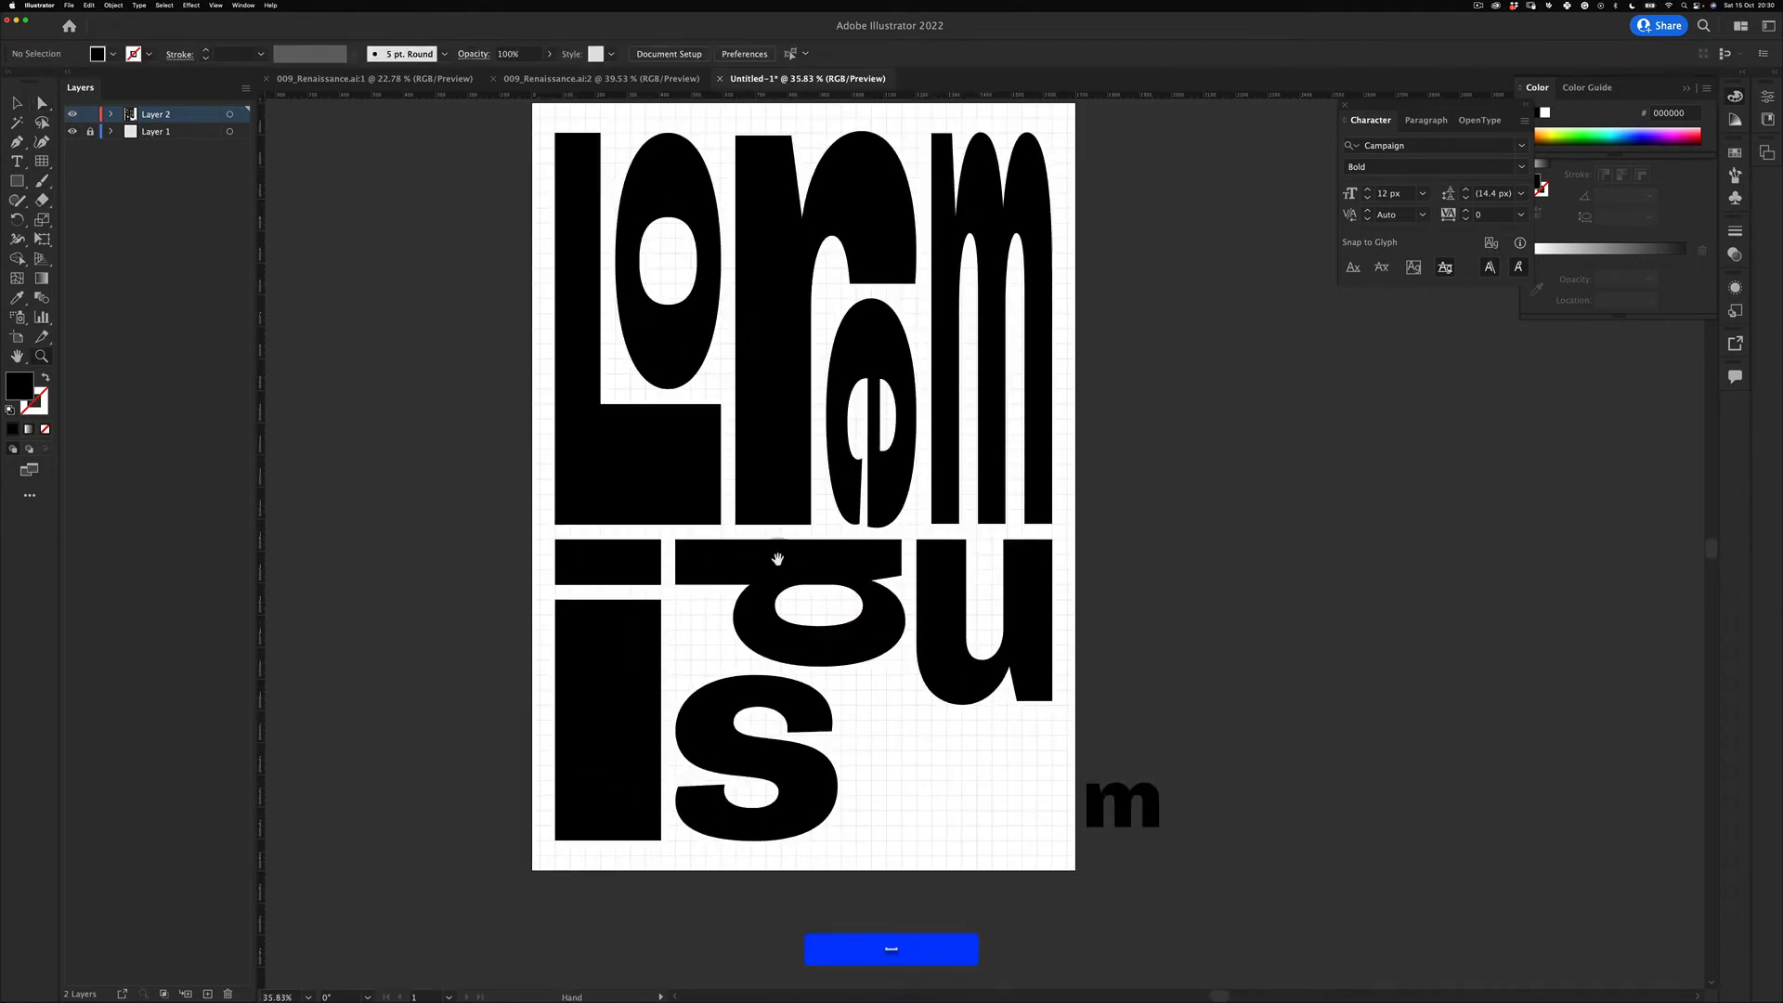
left_click_drag(777, 558, 849, 648)
Step: Switch to Chrome and open the Skillshare home page in a new tab
key("super+Tab")
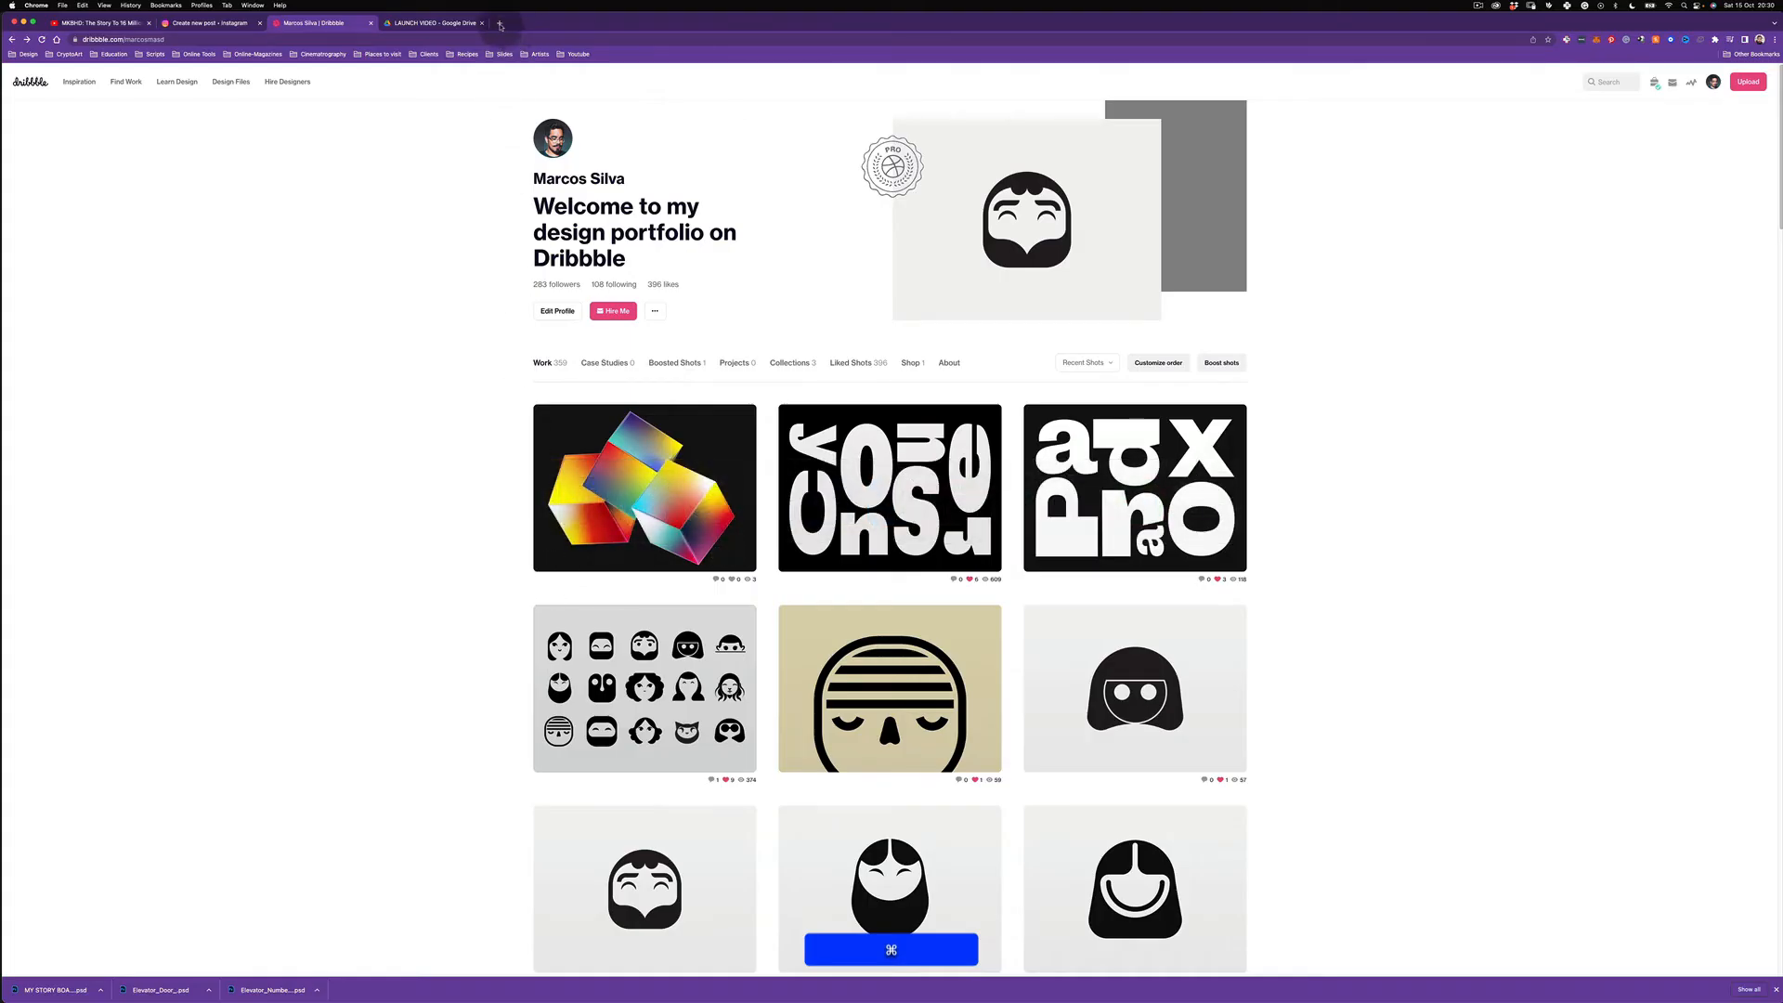
left_click(500, 24)
type("skil")
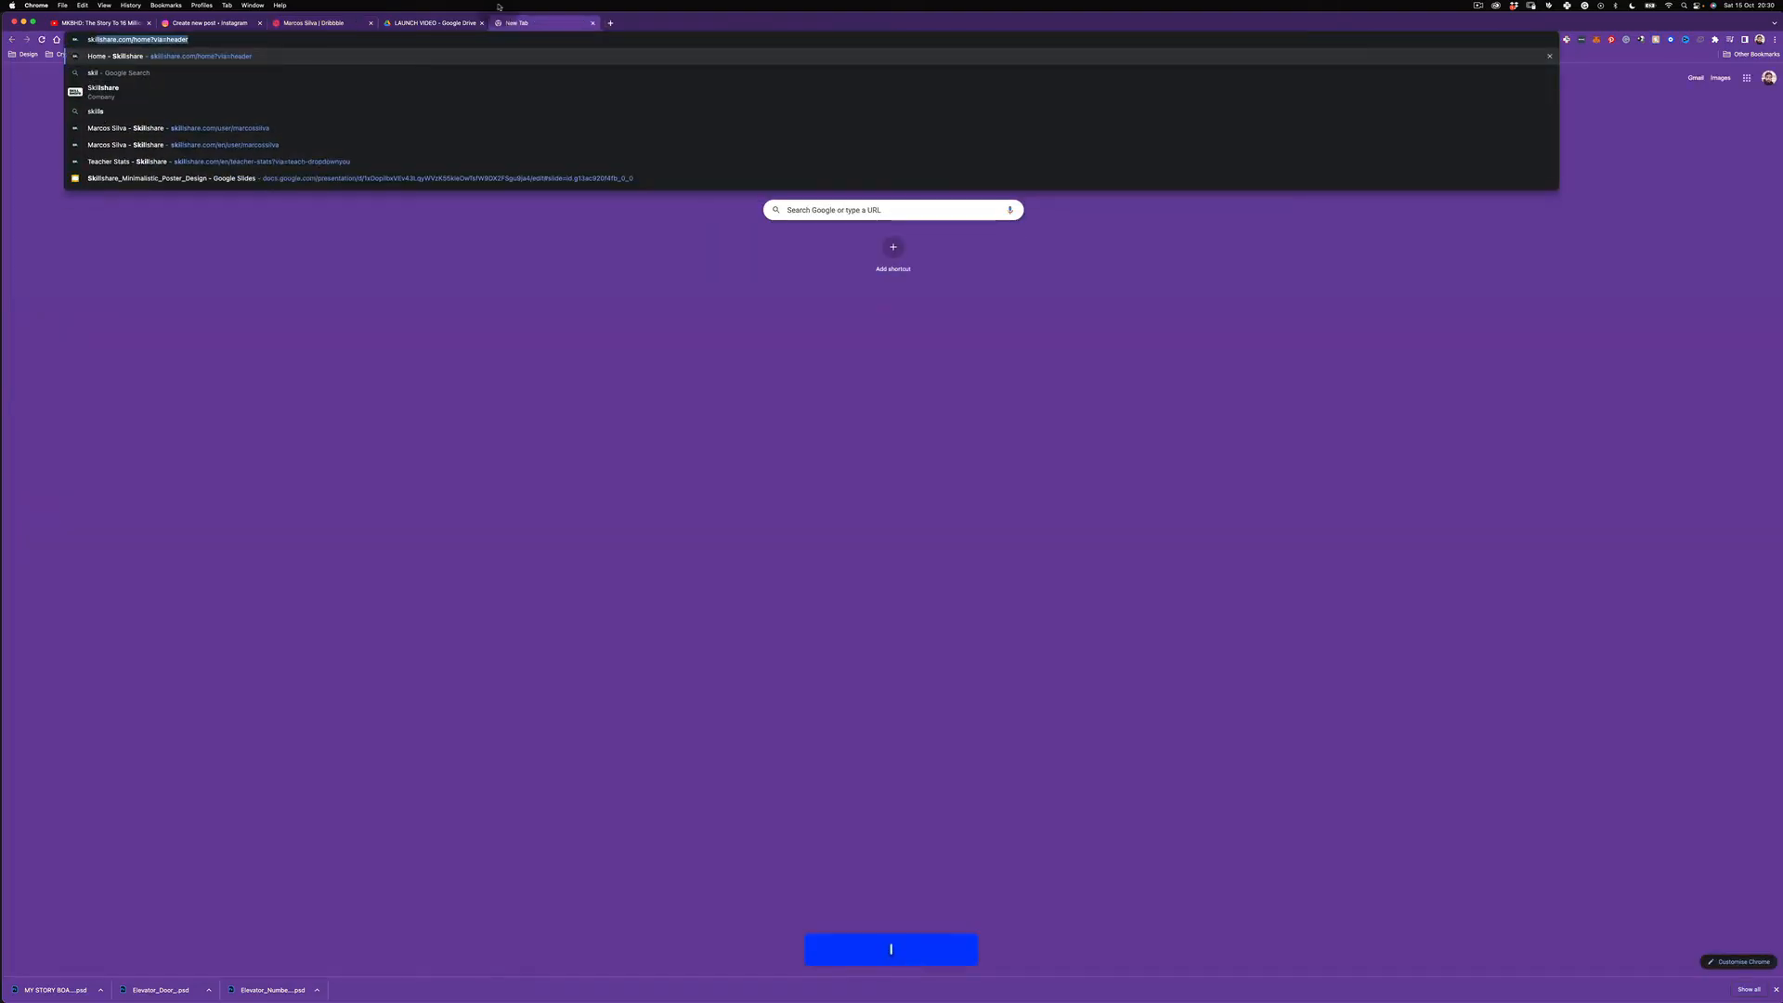
key("Return")
left_click(1285, 253)
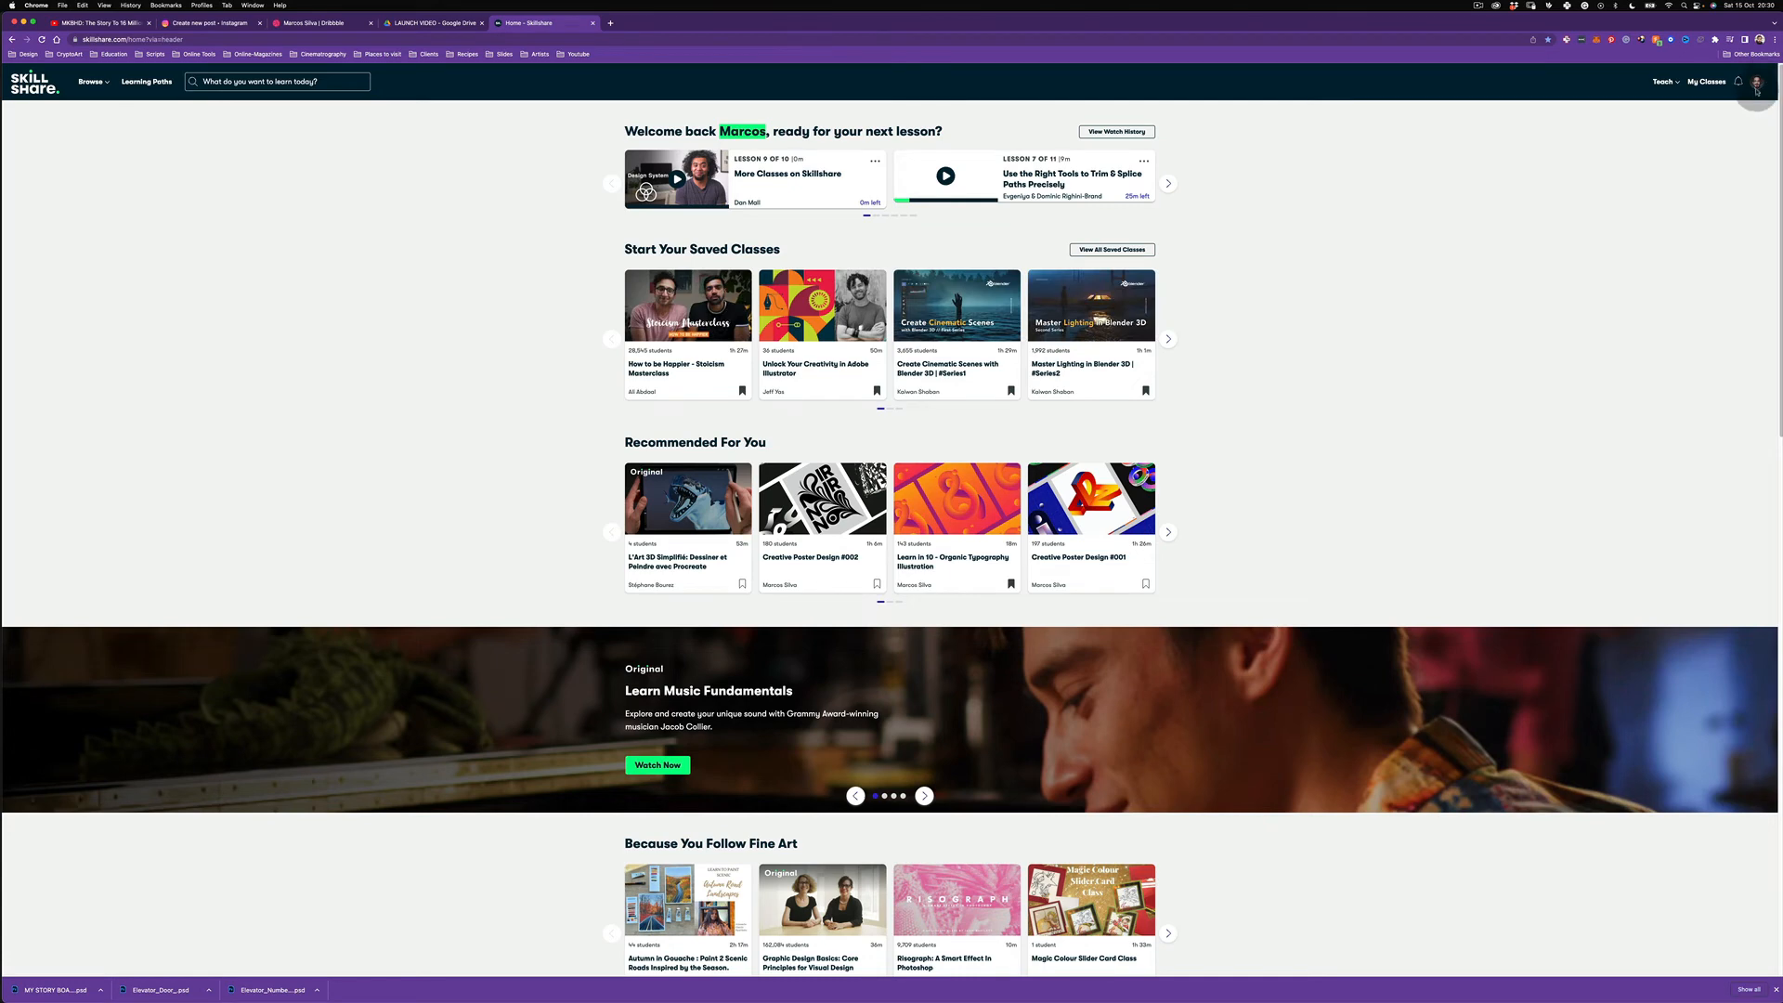
Step: Open the account's own teacher profile, expand the full Graphic Design class list and look through it
left_click(1757, 86)
left_click(1723, 147)
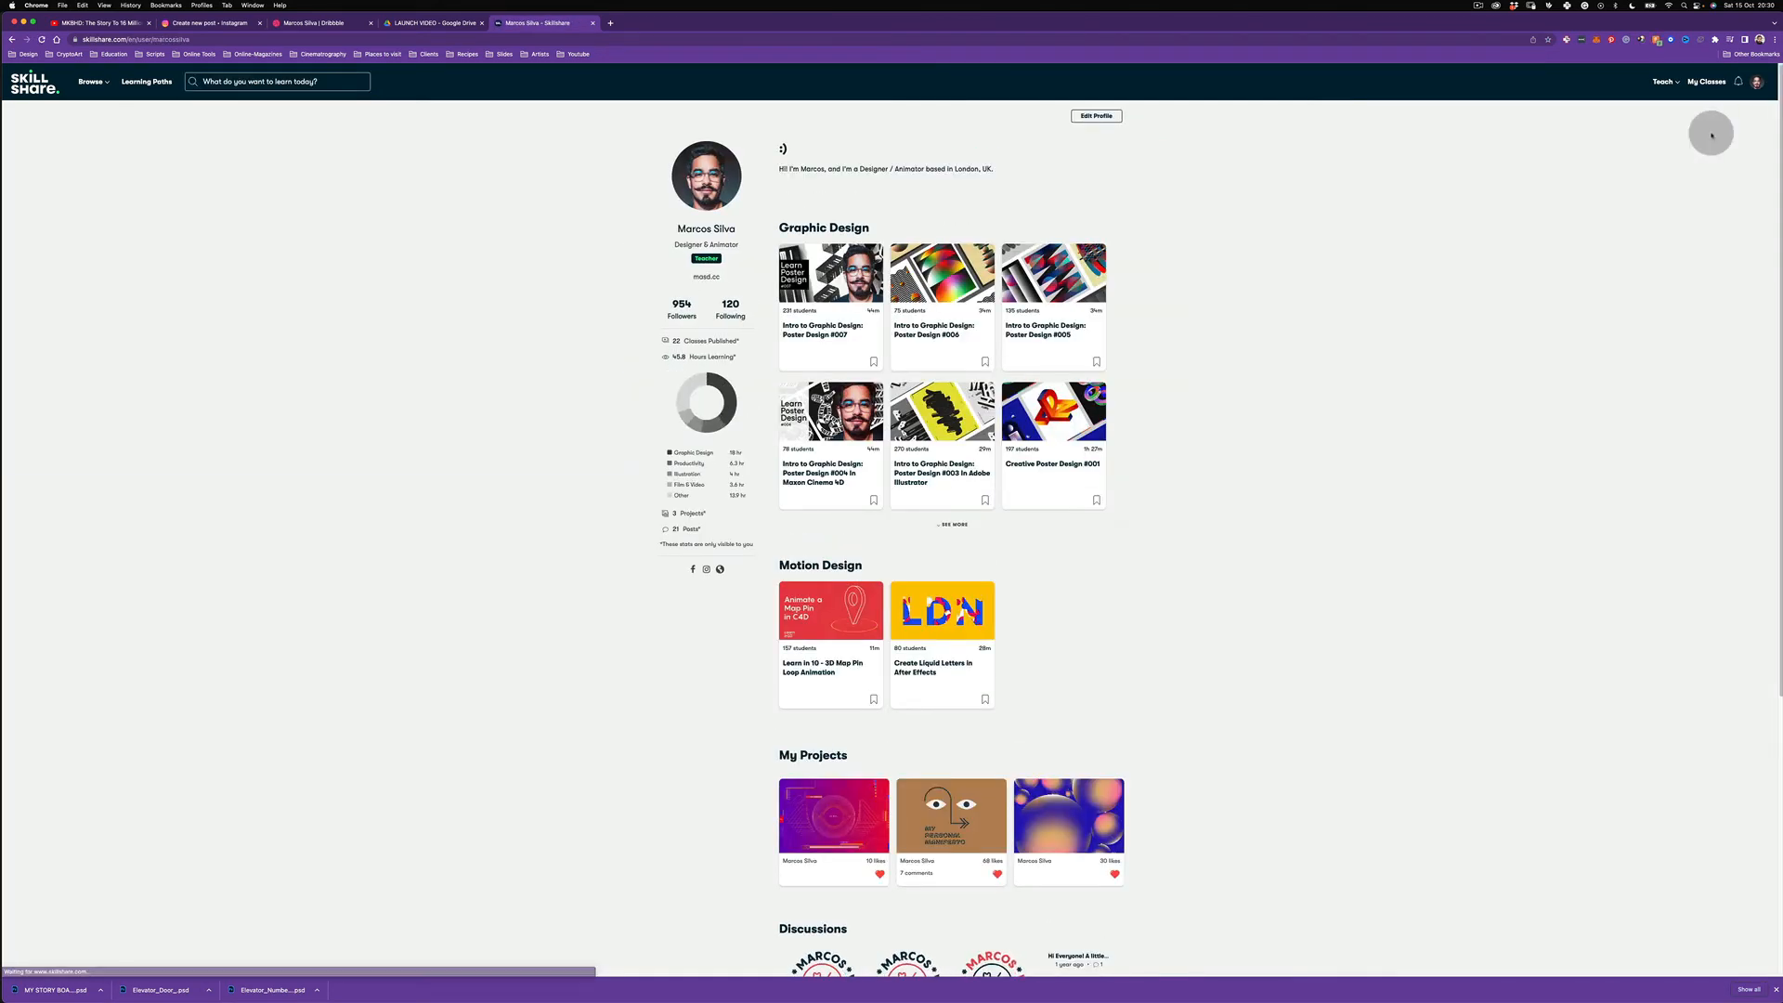
left_click(954, 525)
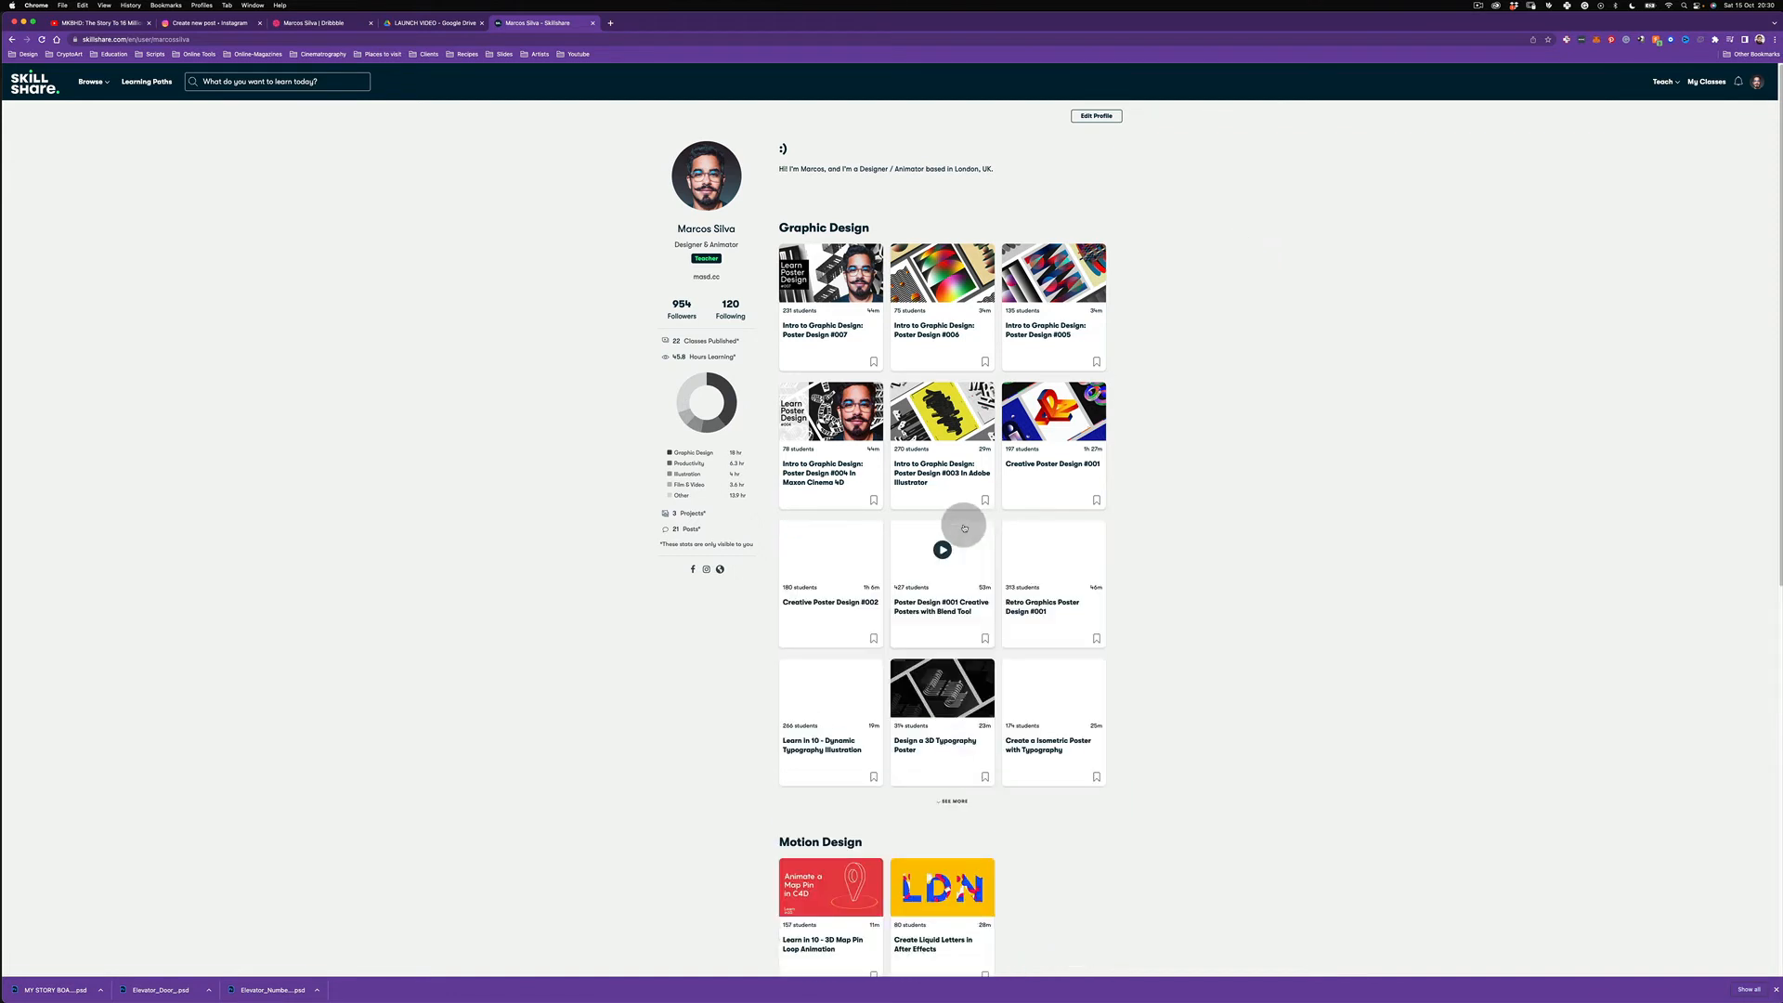
left_click(955, 801)
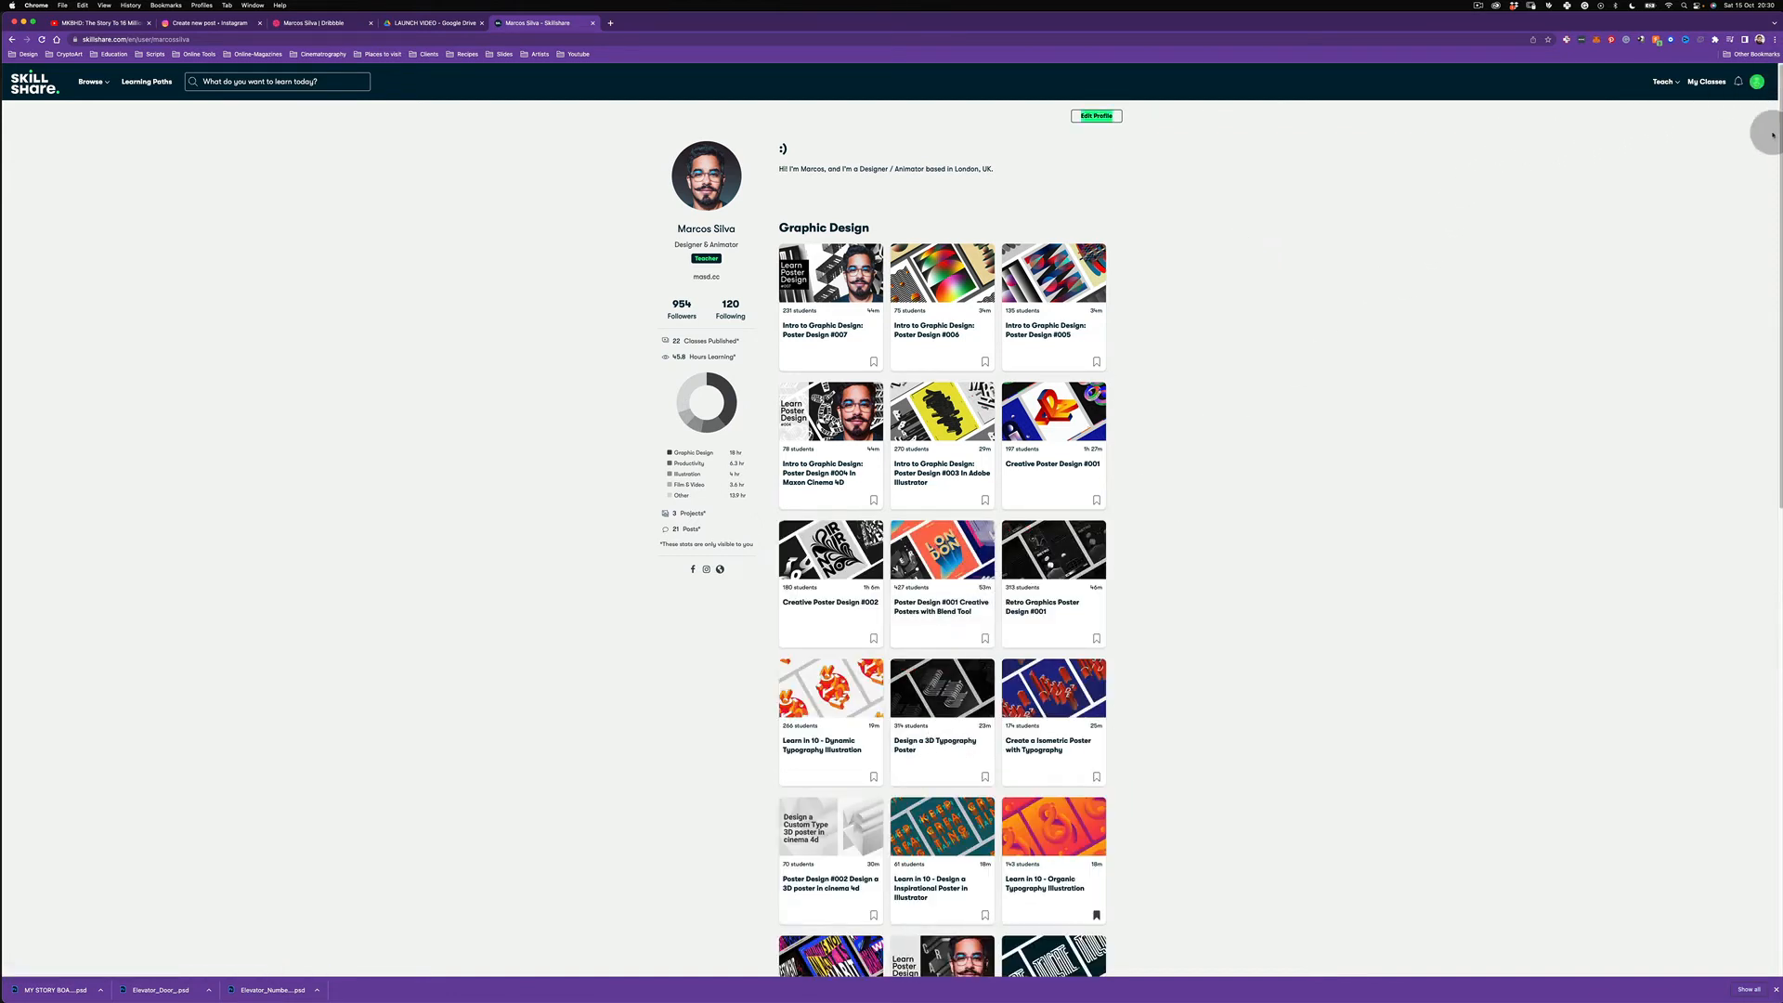
left_click_drag(1778, 86, 1751, 309)
left_click(963, 620)
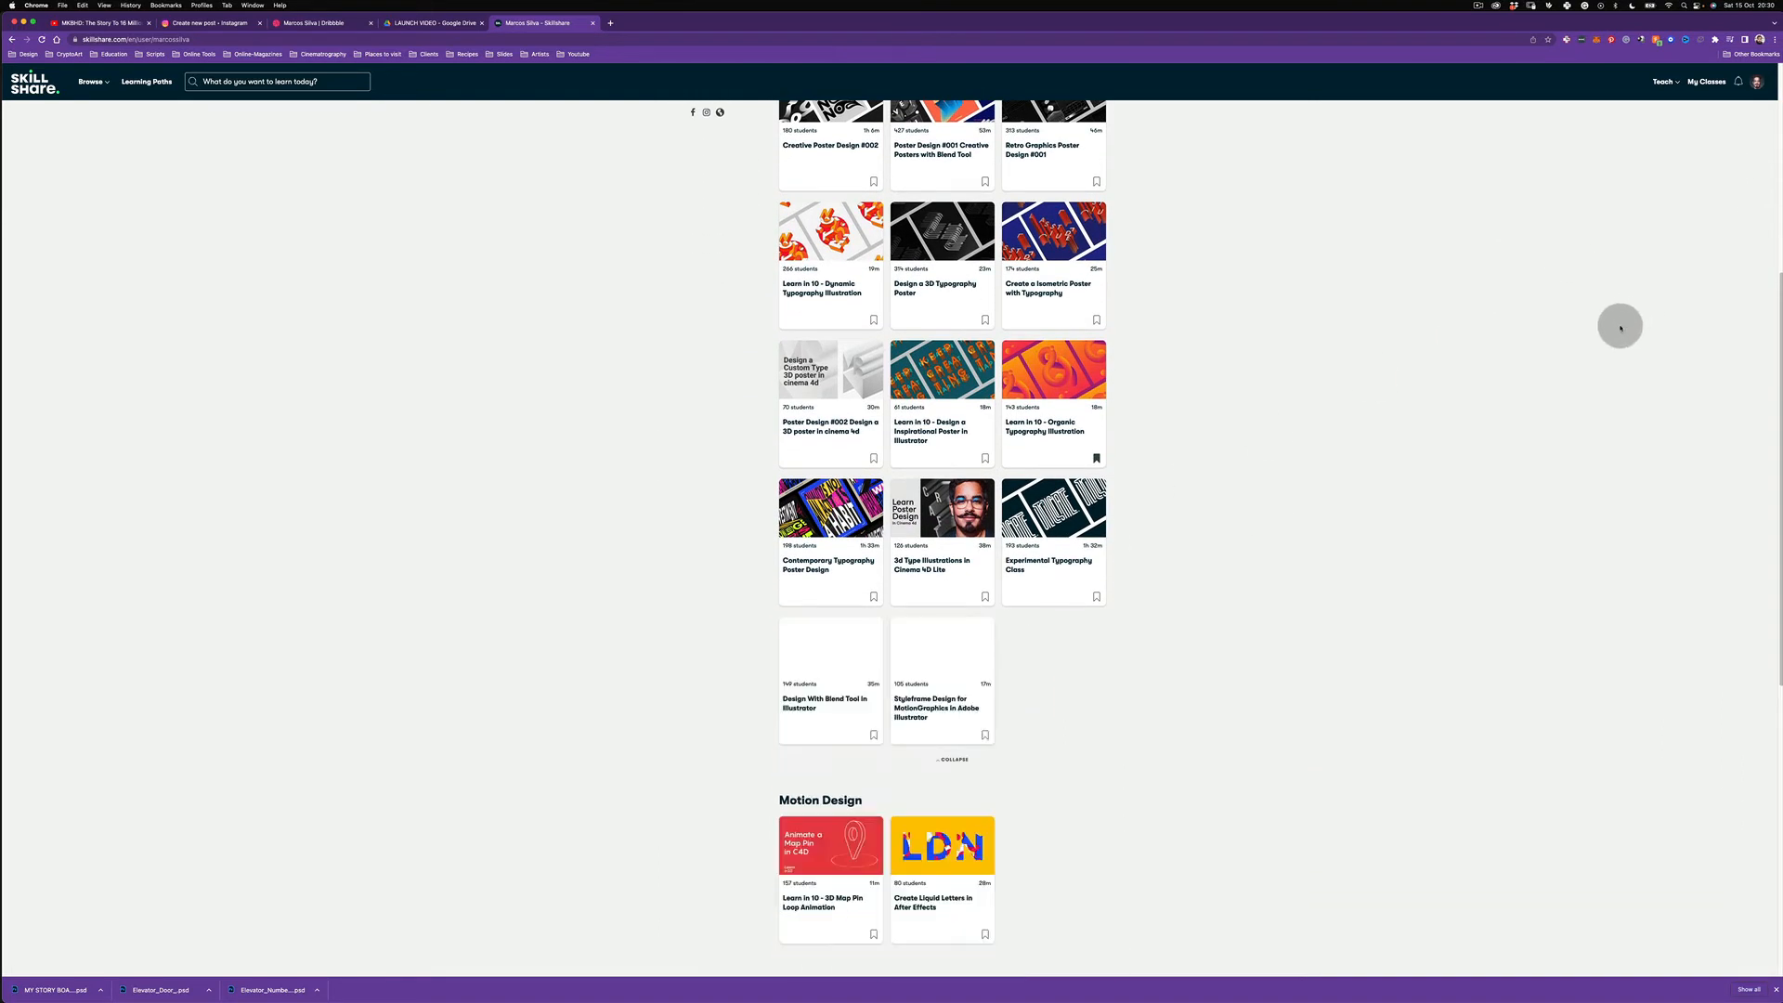
left_click_drag(1777, 364, 1673, 138)
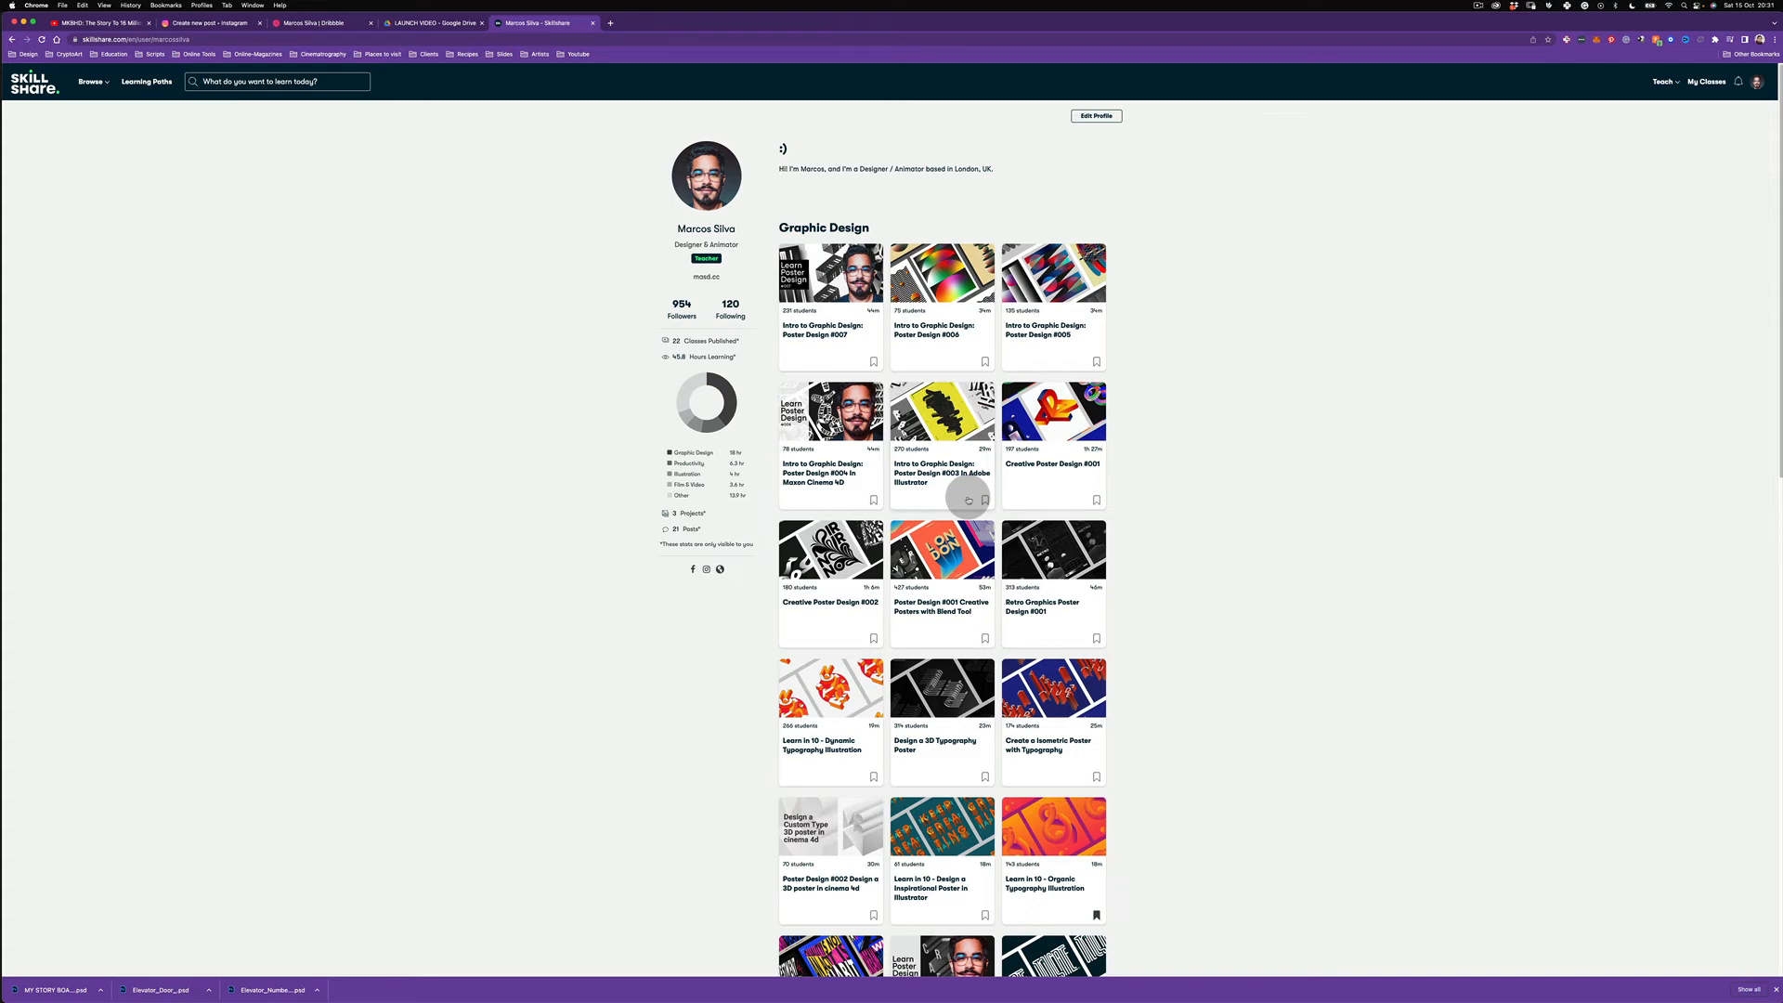
Step: Open the class "Intro to Graphic Design: Poster Design #007", pause its video and look through the student projects
left_click(836, 331)
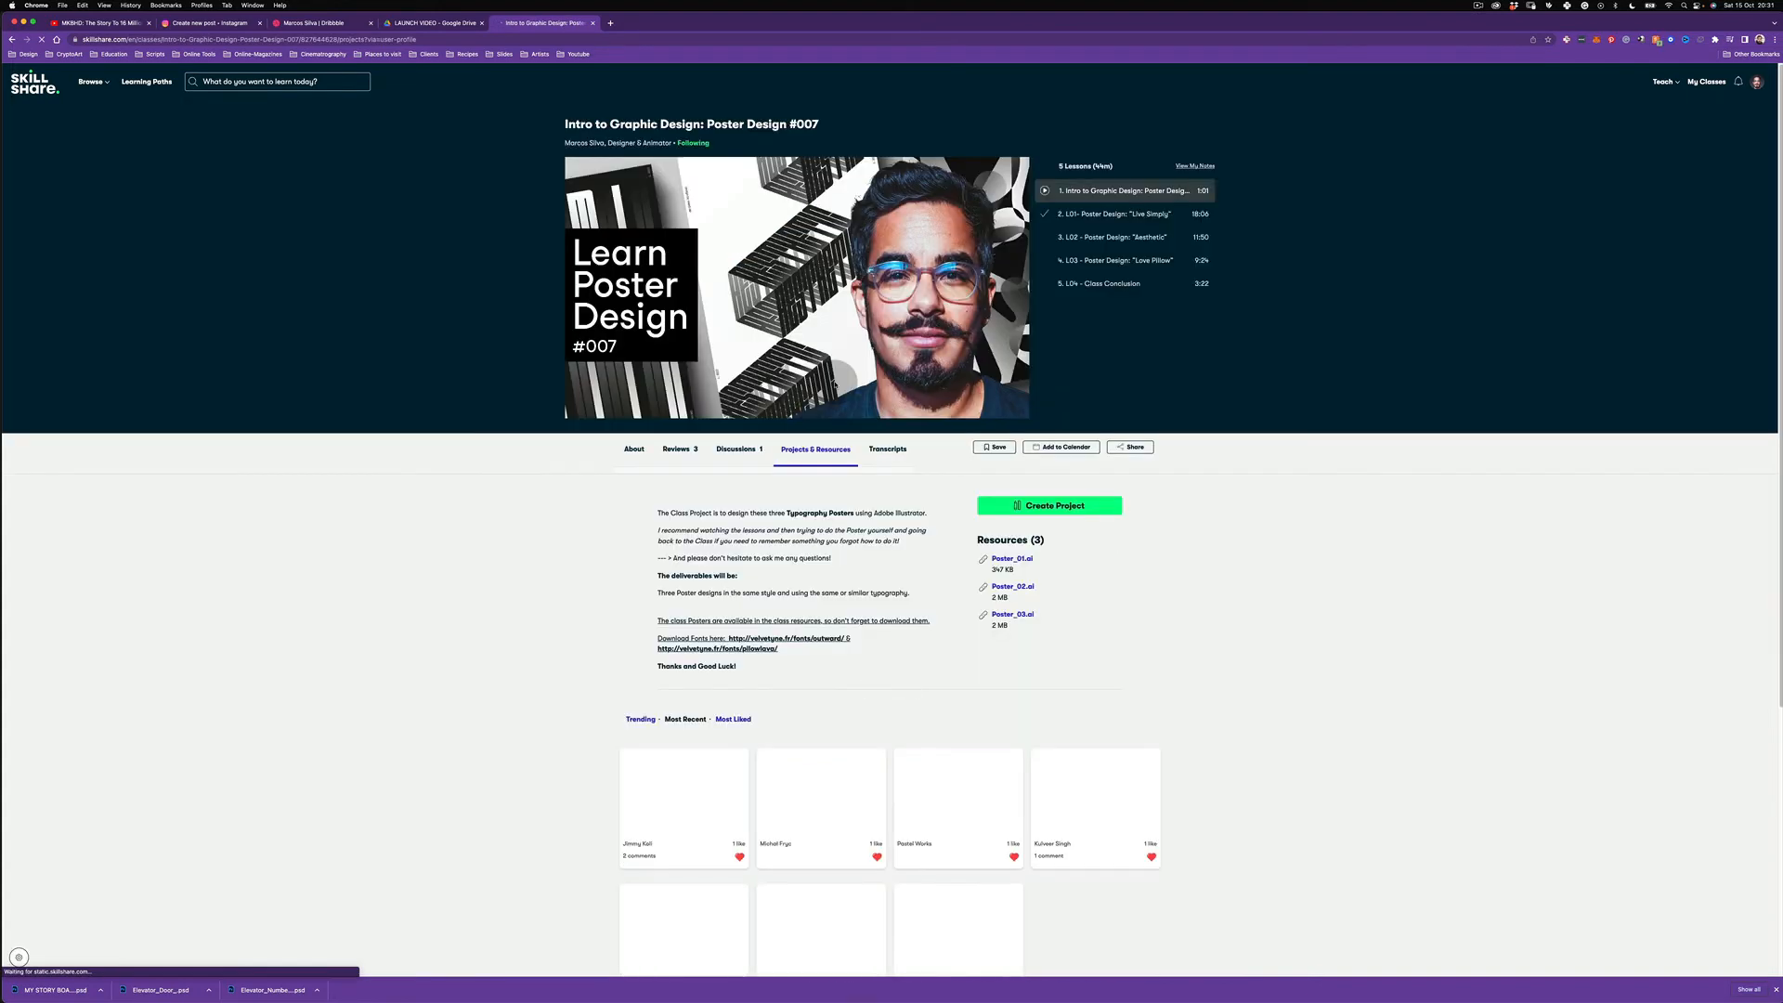
left_click(834, 384)
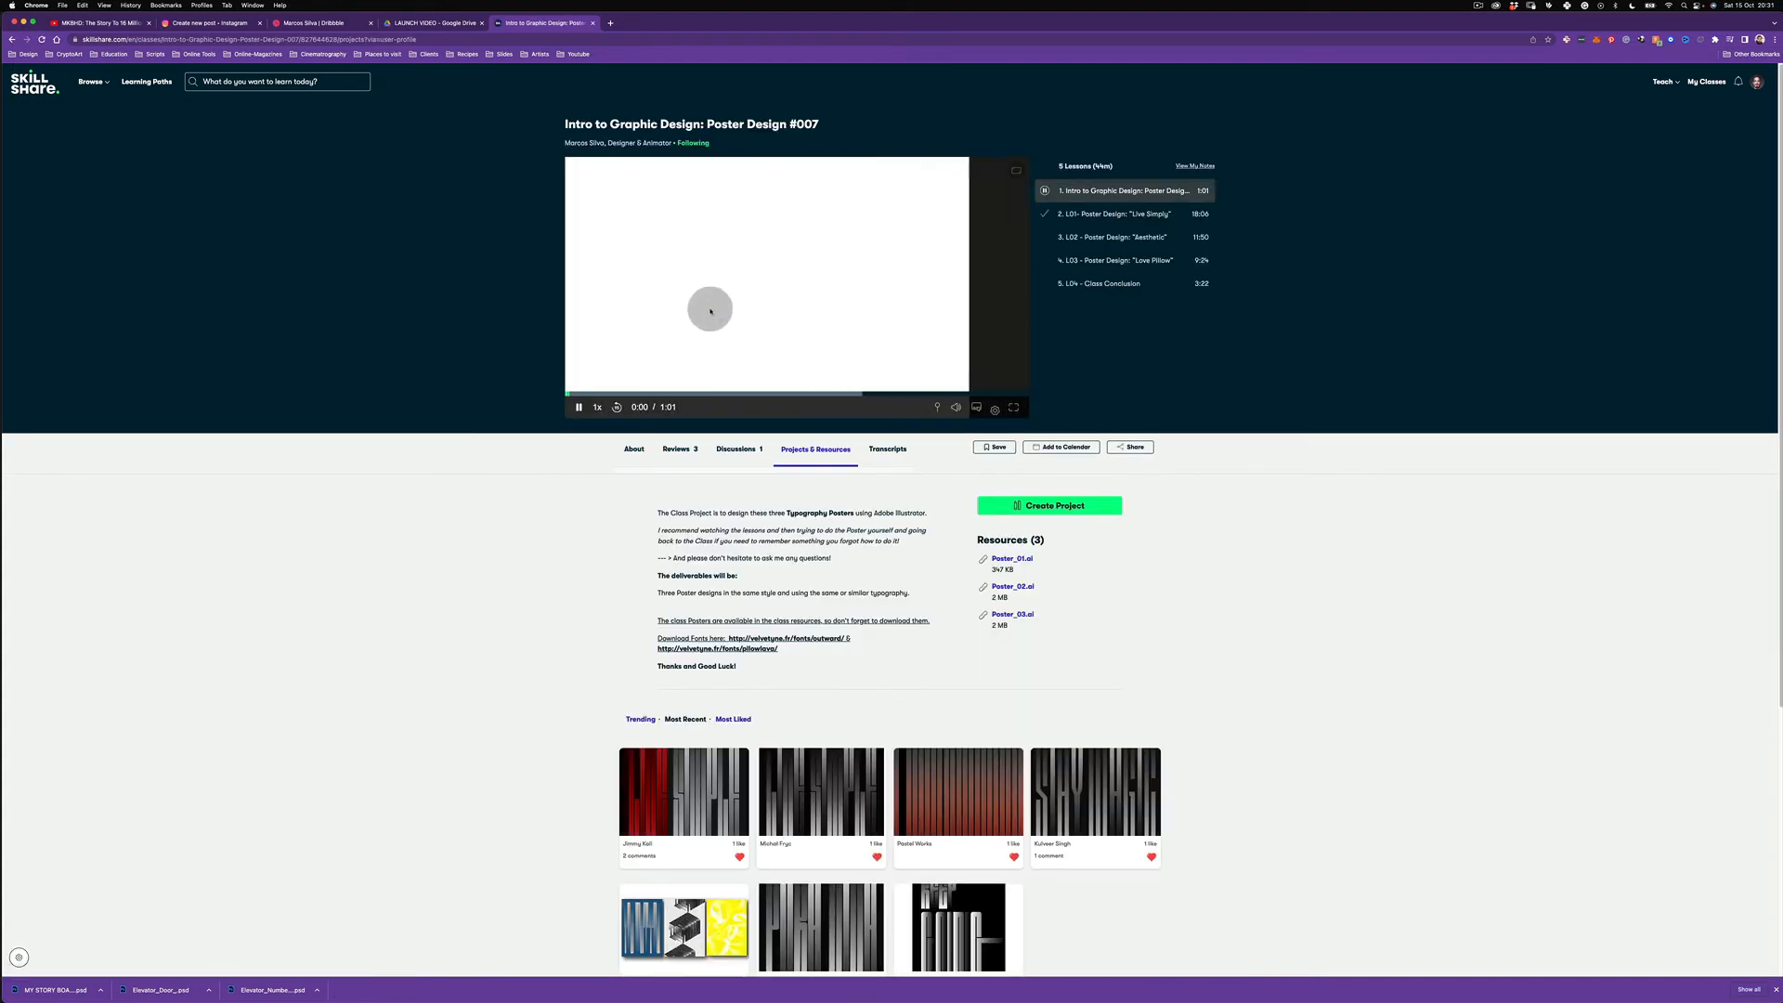
left_click(577, 411)
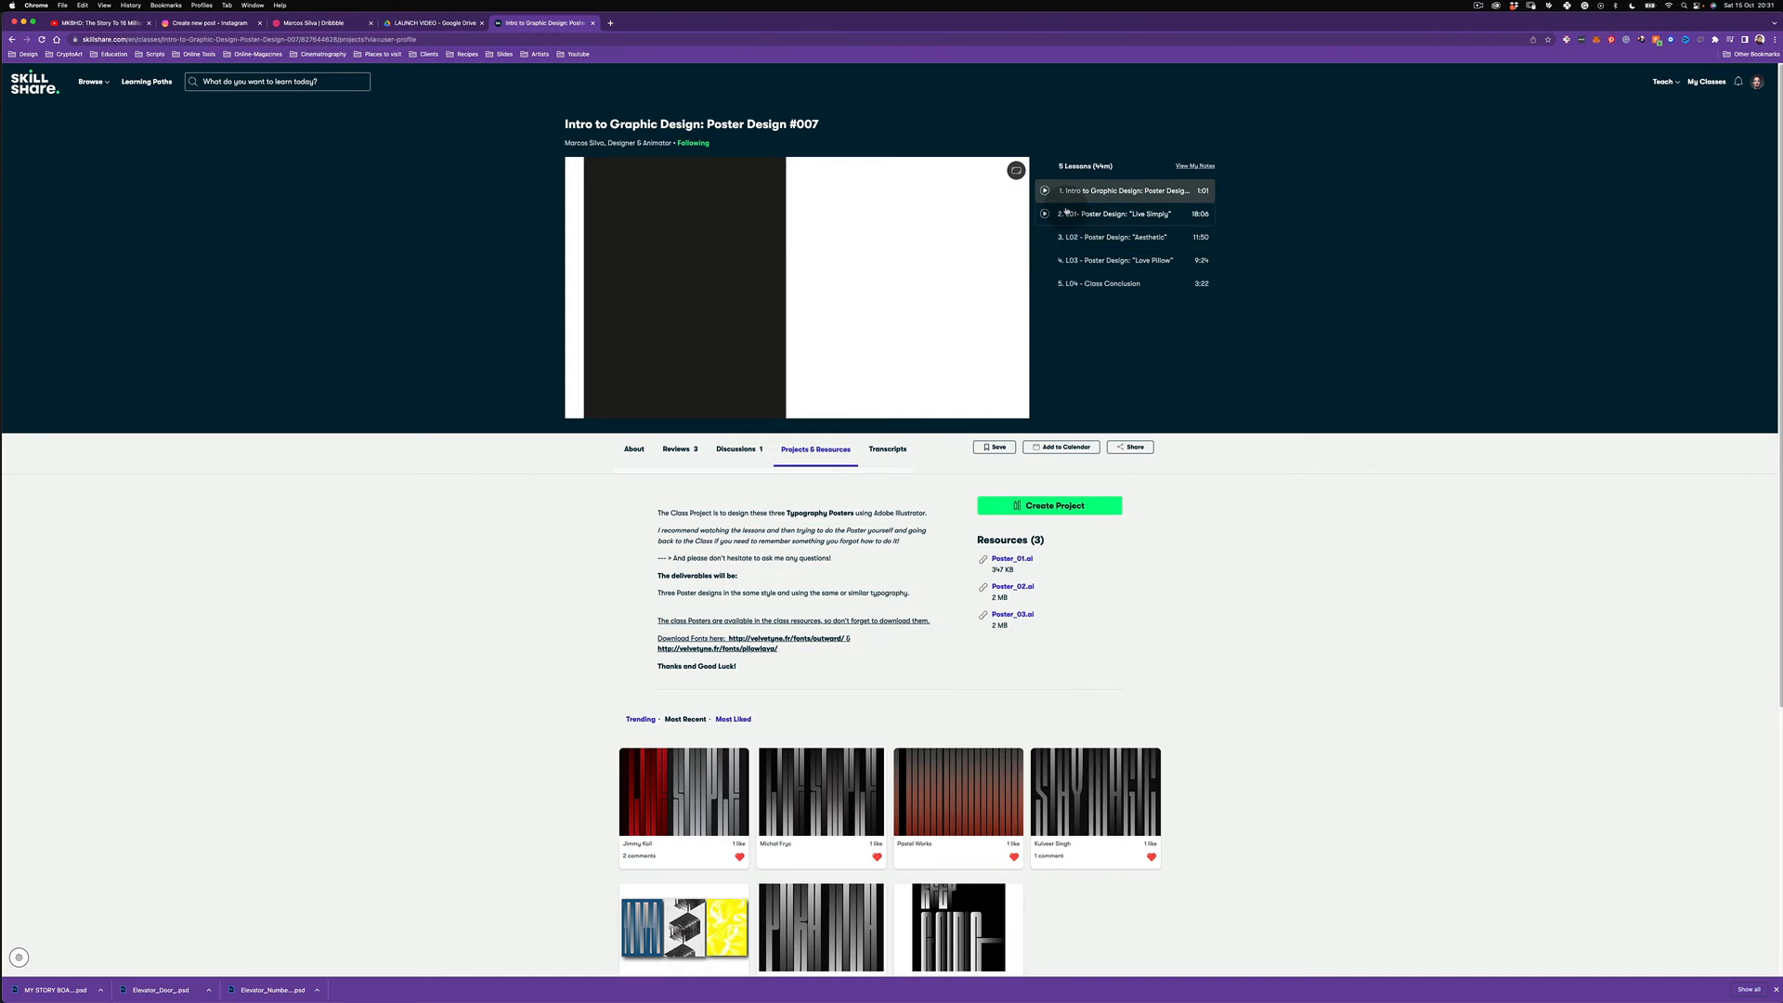
left_click(1008, 631)
scroll(683, 558, "down", 6)
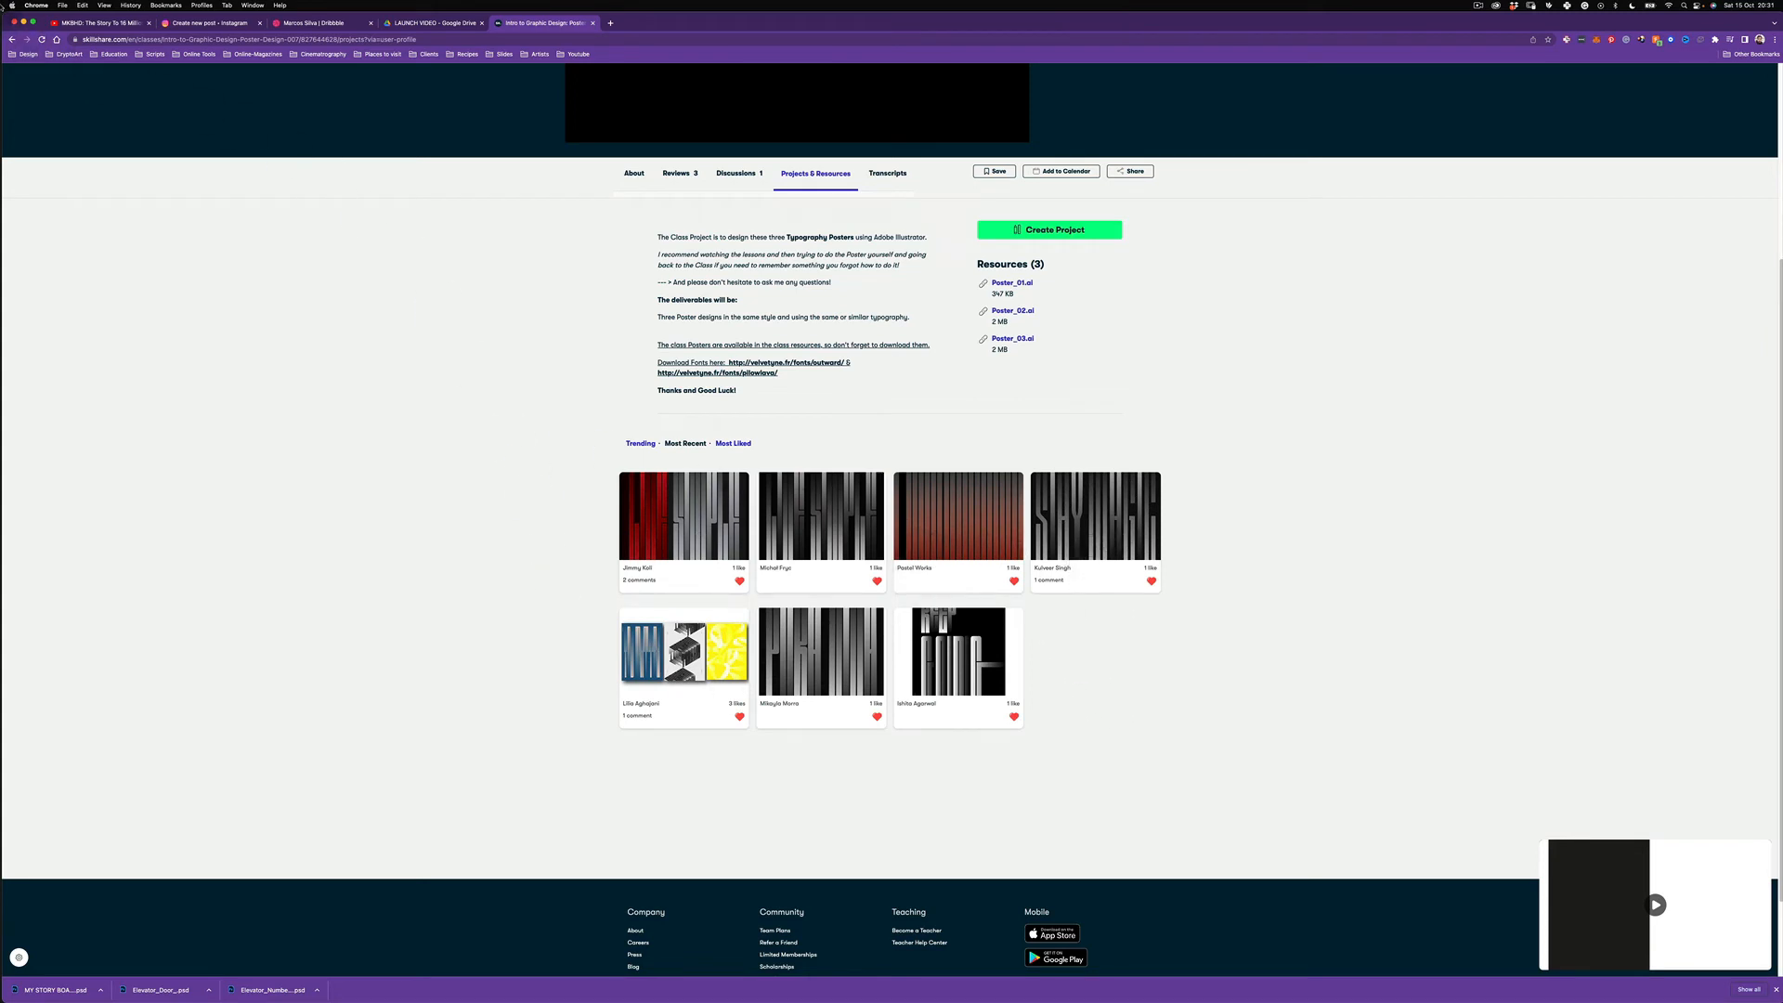
Step: Return to the teacher profile and open the class "Intro to Graphic Design: Poster Design #005"
left_click(11, 40)
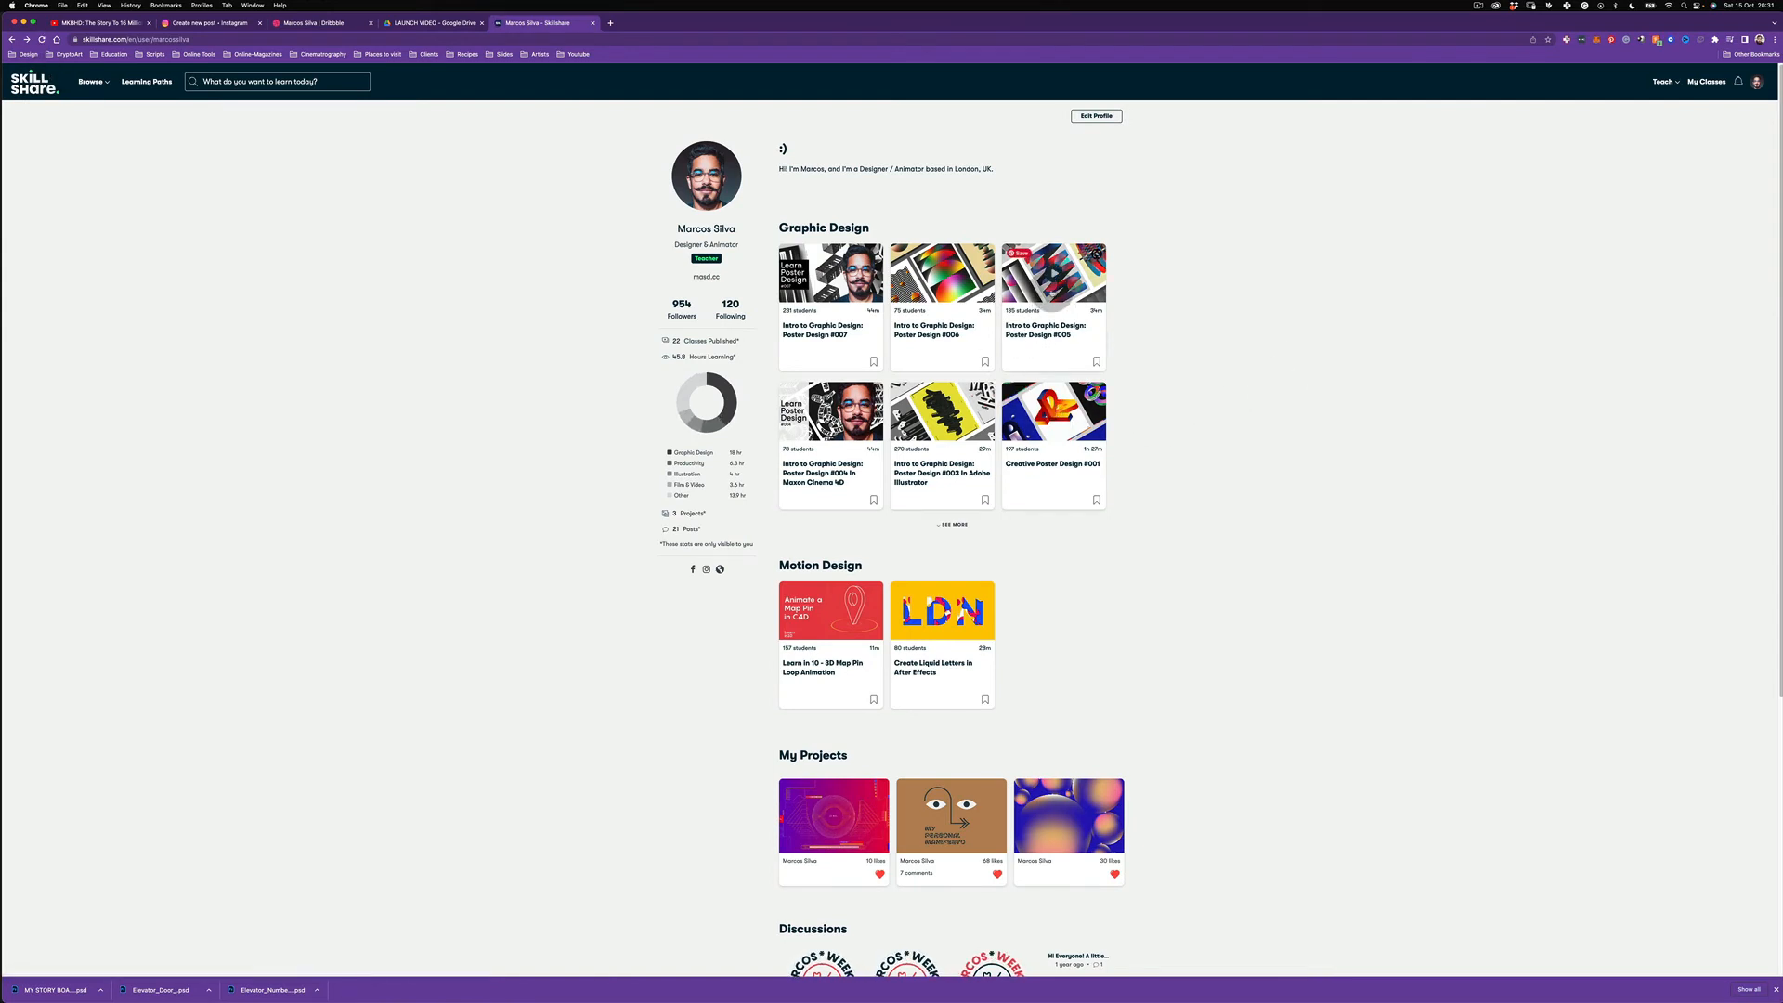
left_click(1010, 358)
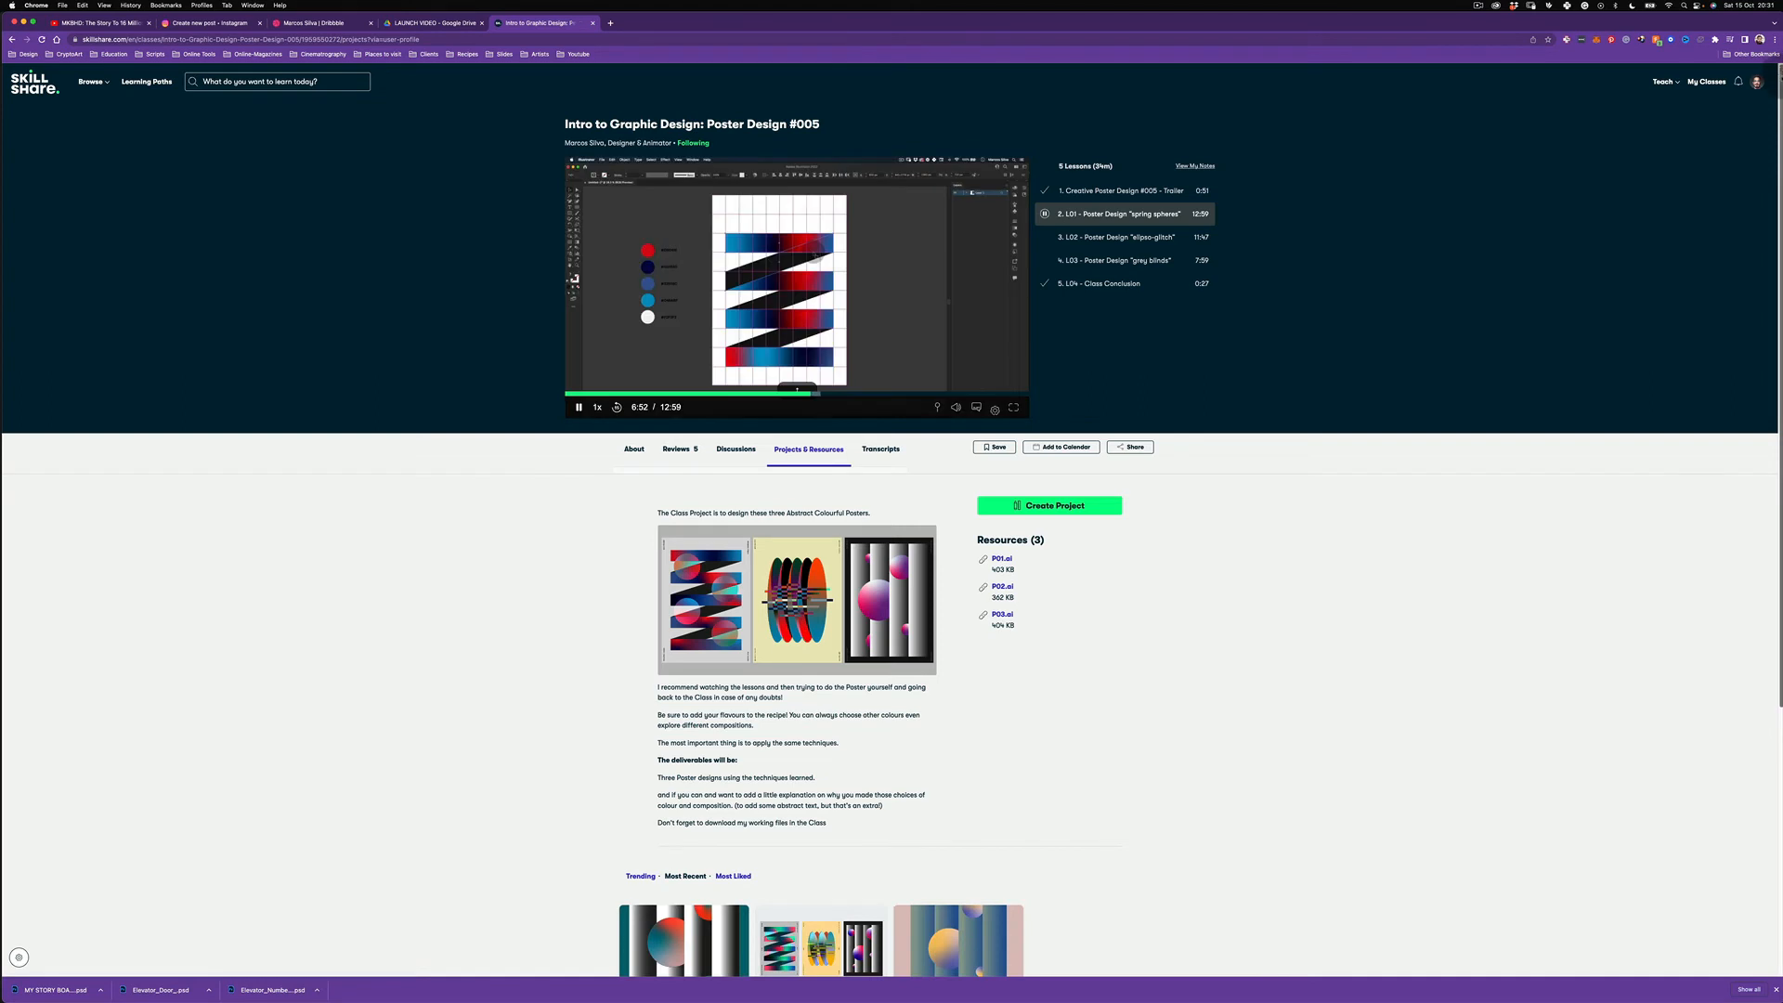
Step: Look through the class's student projects, return to the teacher profile and expand the full Graphic Design class list
scroll(1753, 319, "down", 4)
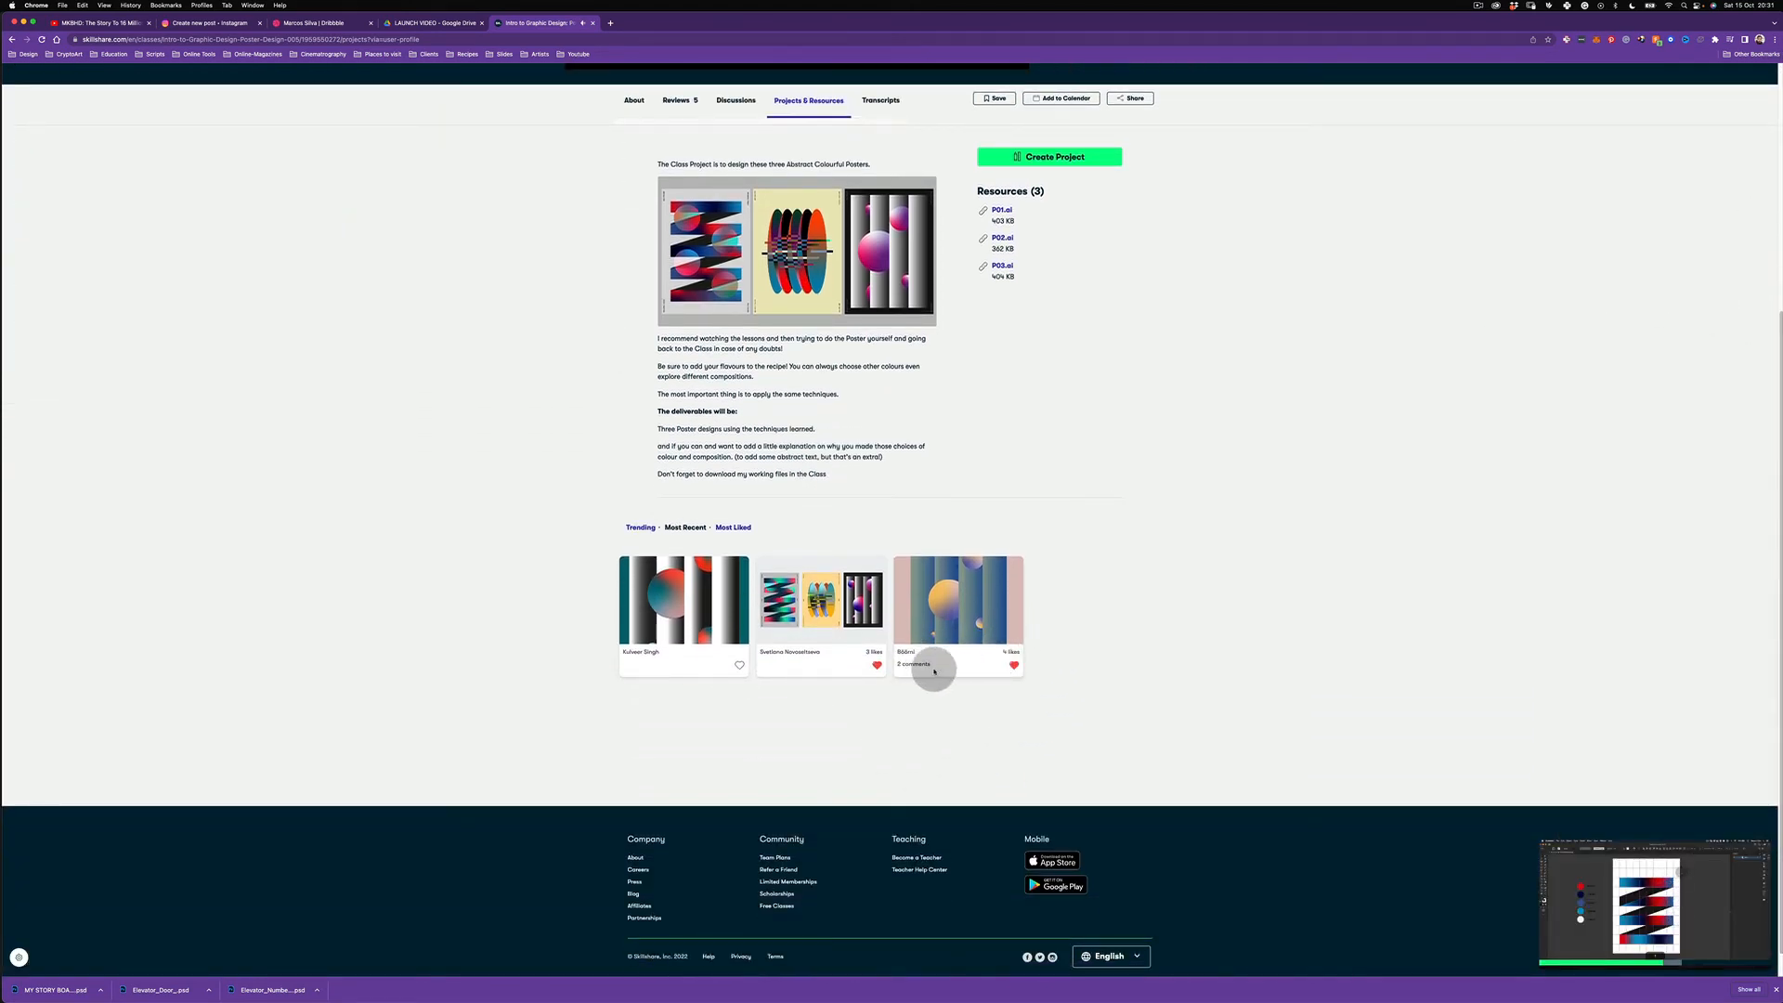
left_click(11, 39)
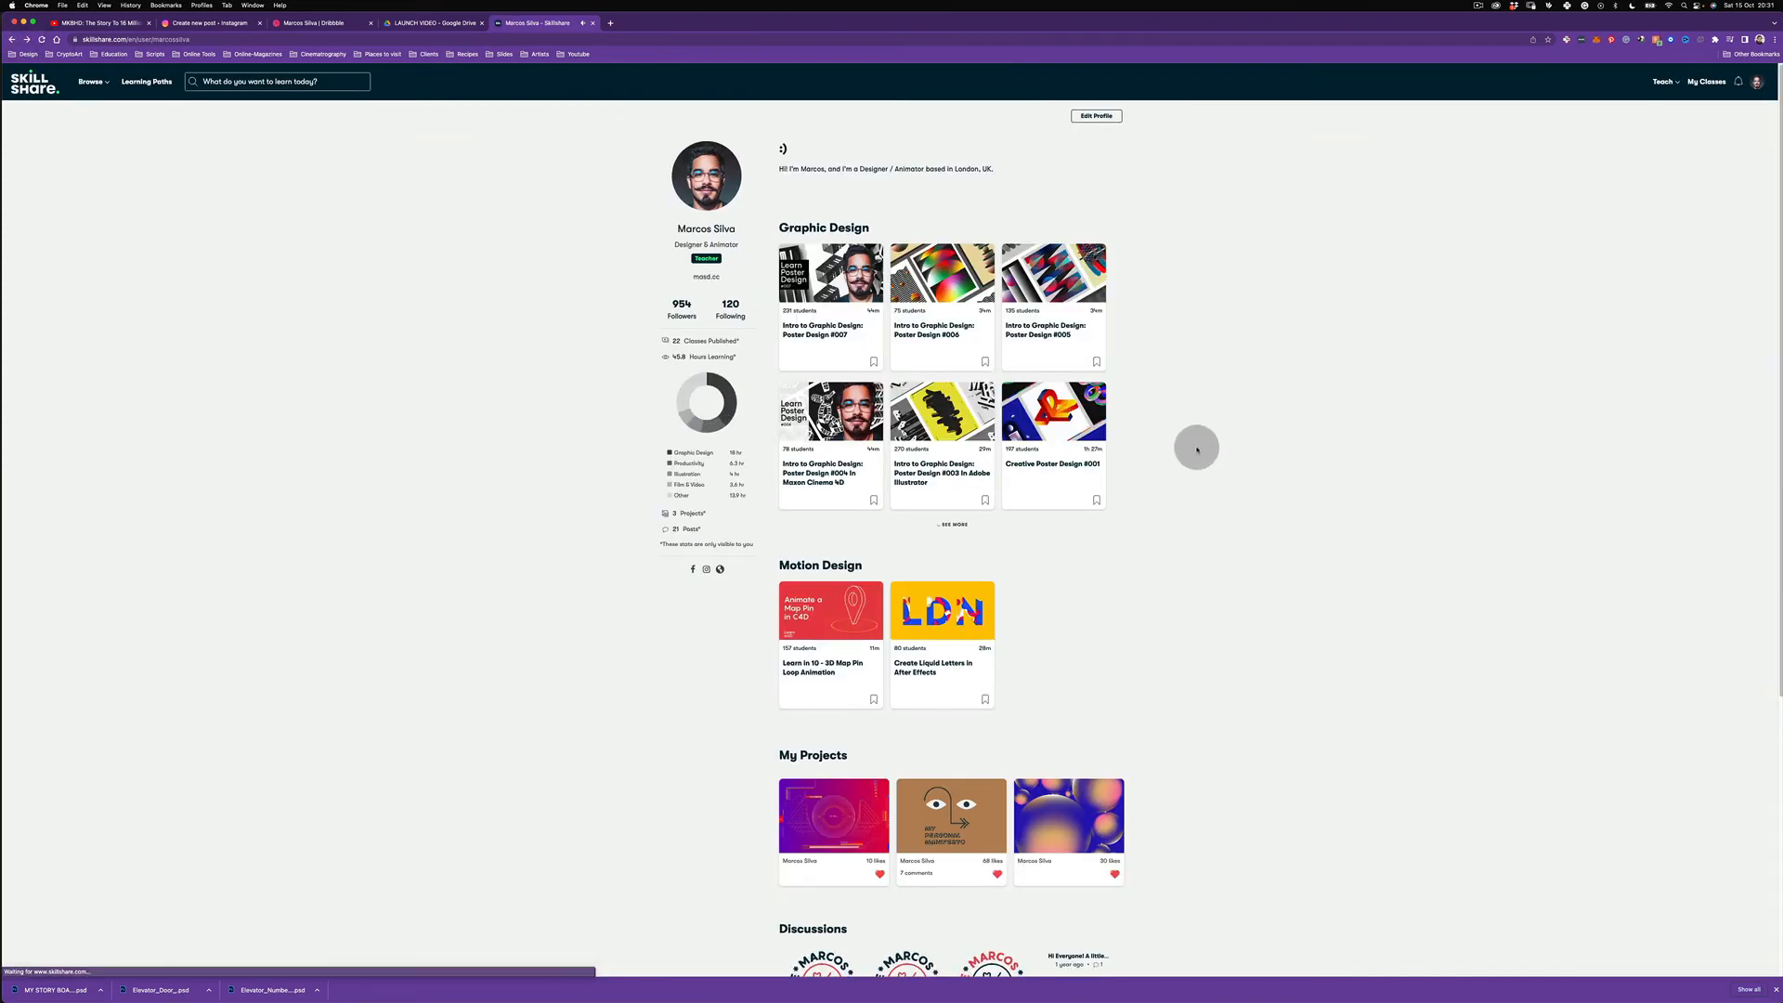
left_click(954, 525)
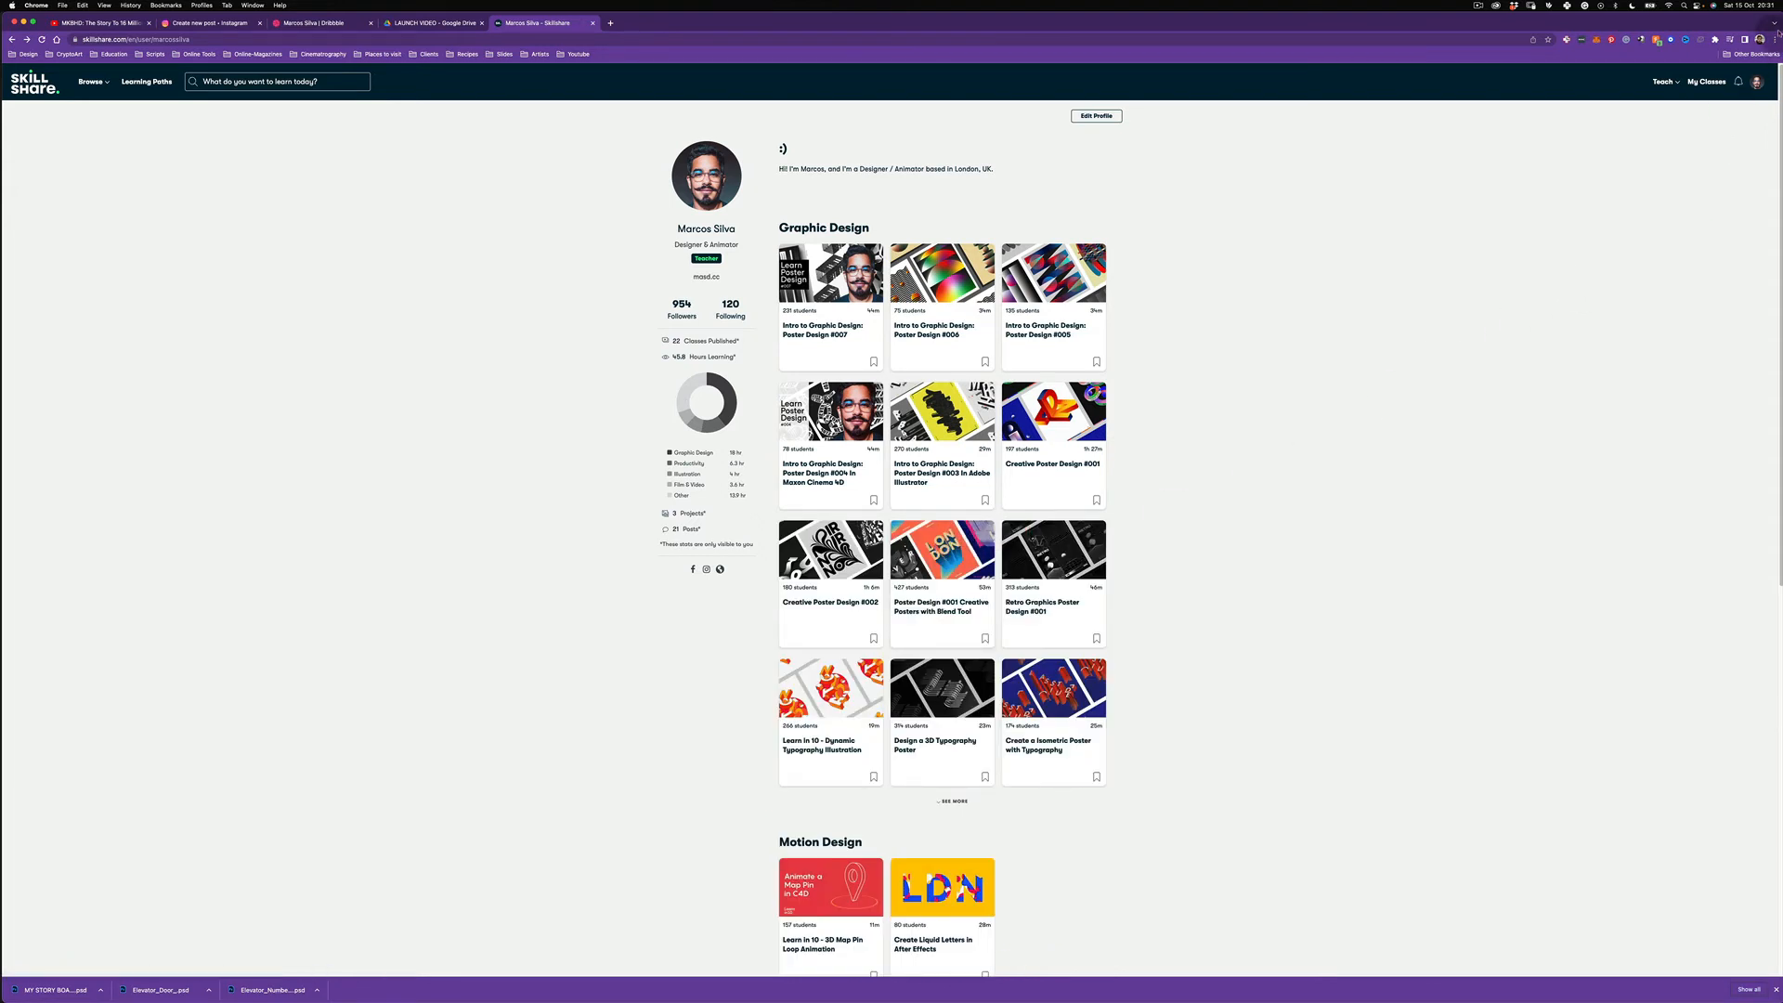
Step: Open the Skillshare home page and view the full watch history from there
mouse_move(1781, 98)
left_mouse_down()
mouse_move(1780, 127)
mouse_move(1780, 93)
left_mouse_up()
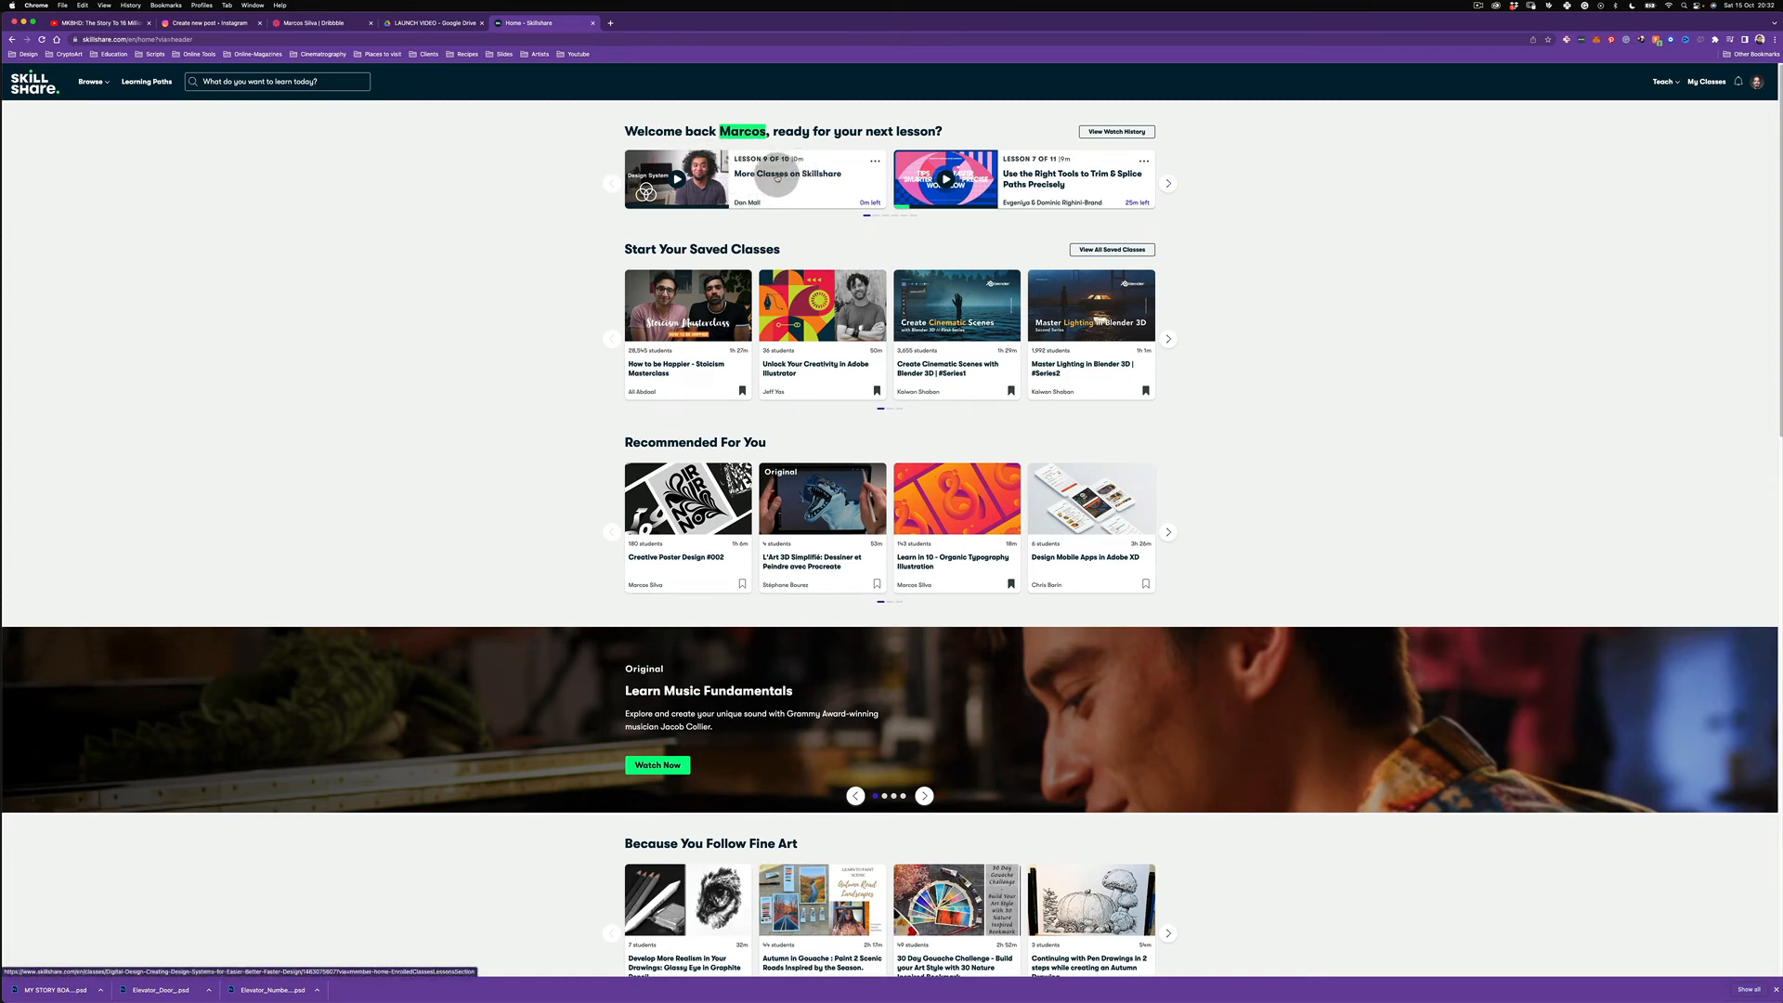
left_click(748, 558)
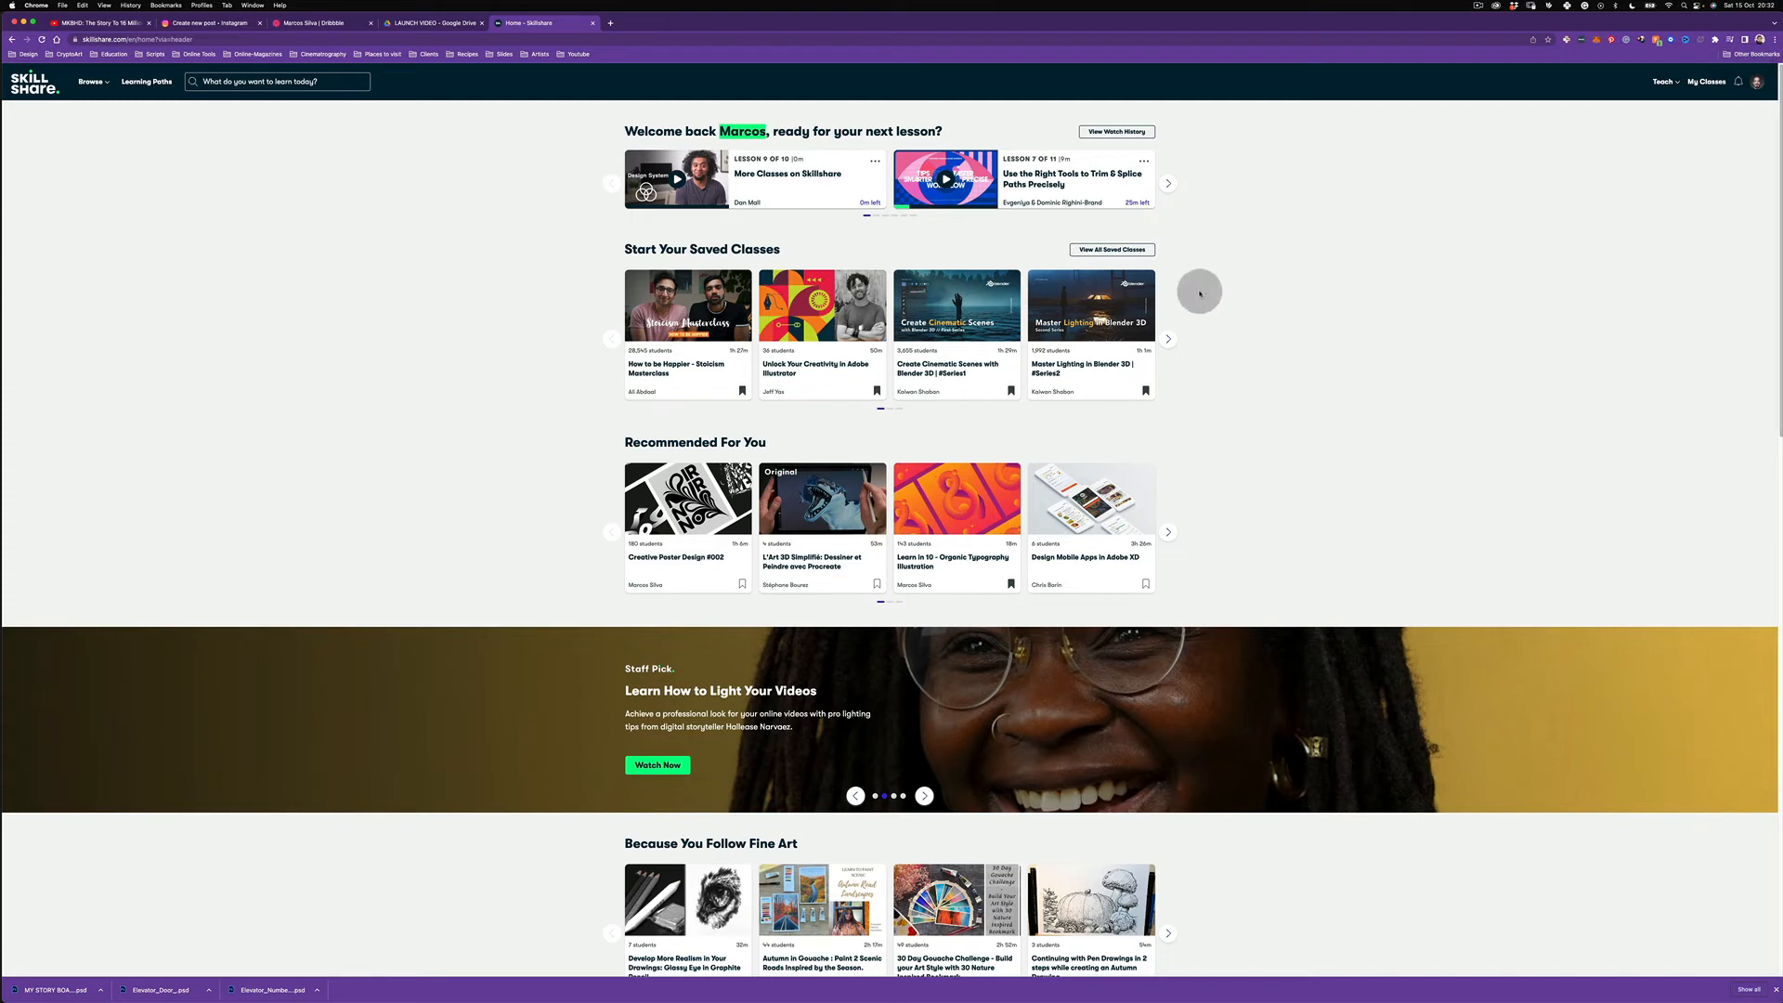
left_click(1117, 133)
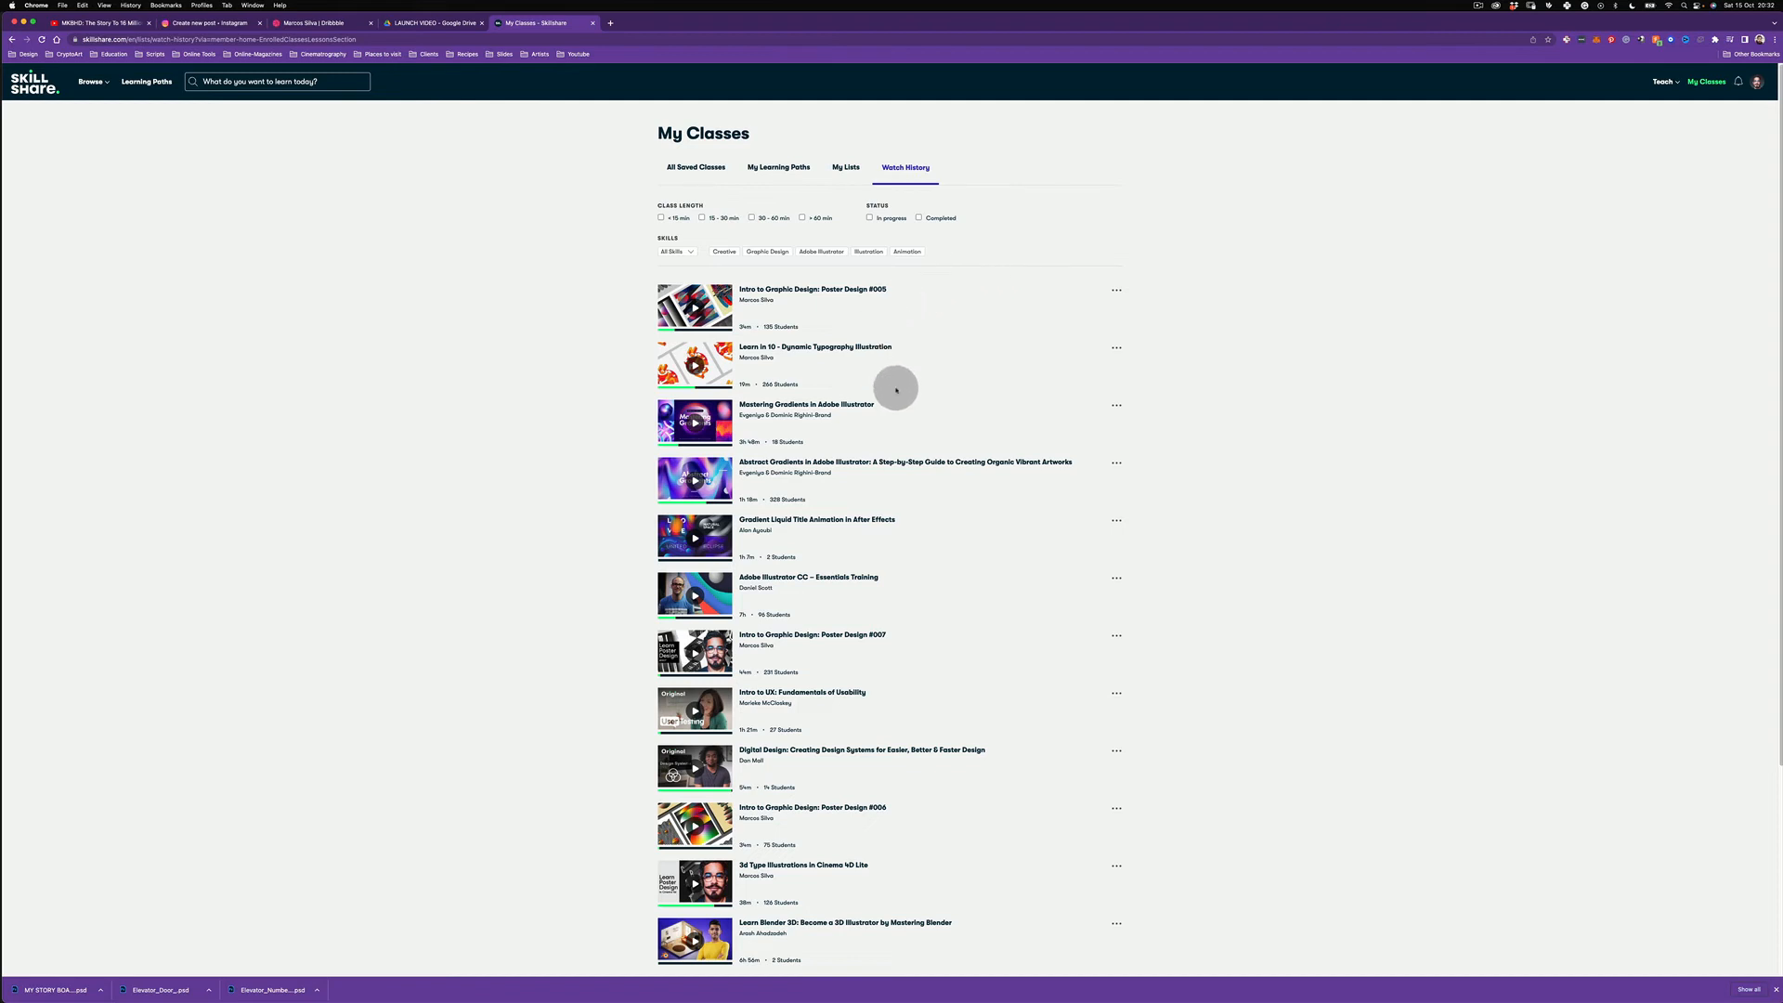
Step: Switch to Illustrator and move the loose letter m from outside the artboard into the empty area beside the s
key("super")
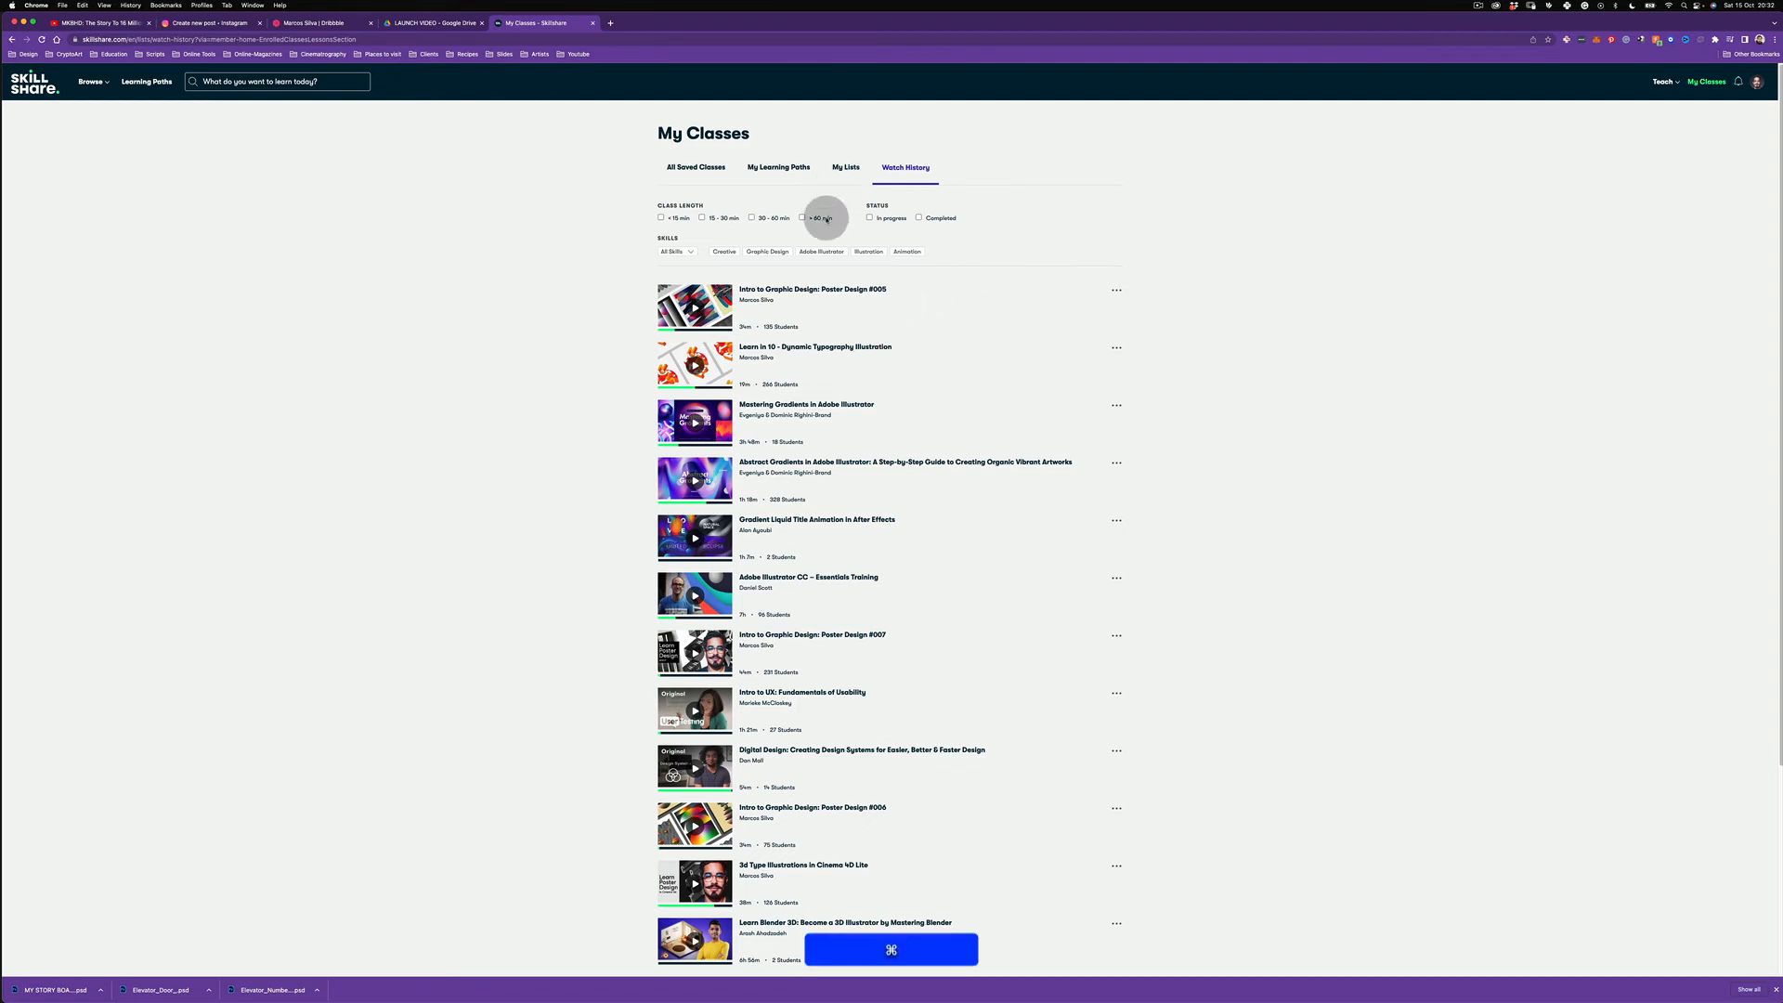
key("super+Tab")
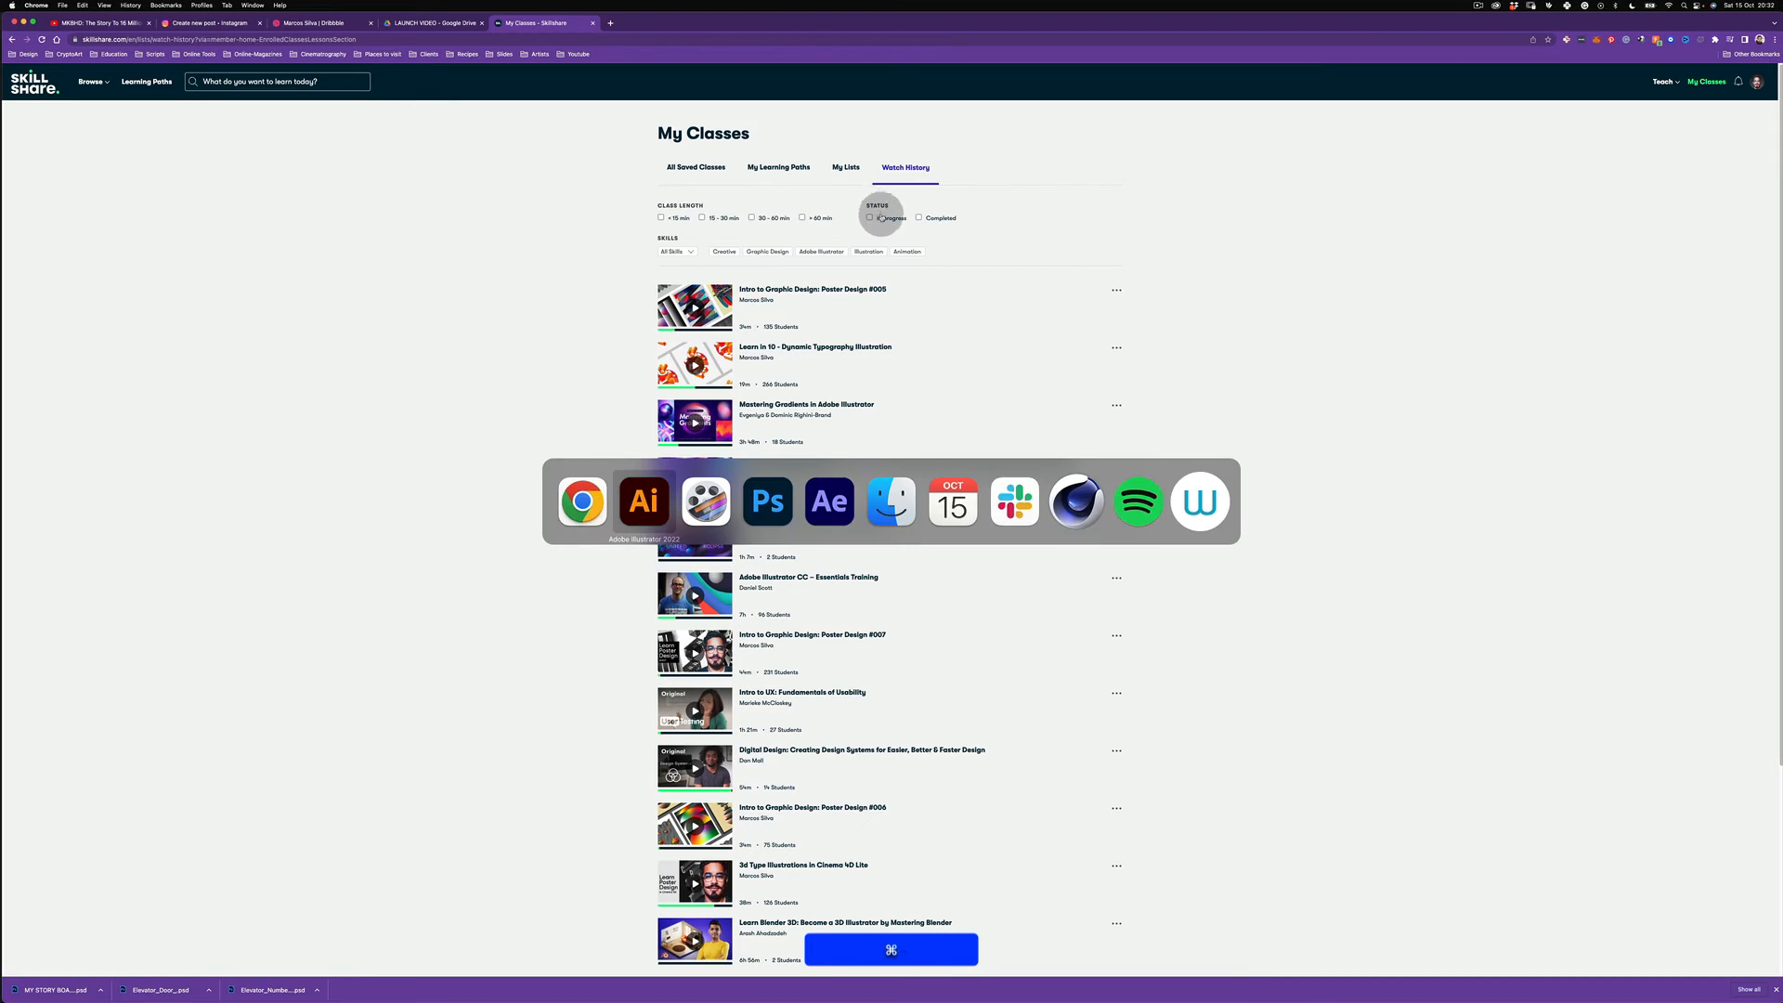
left_click(641, 506)
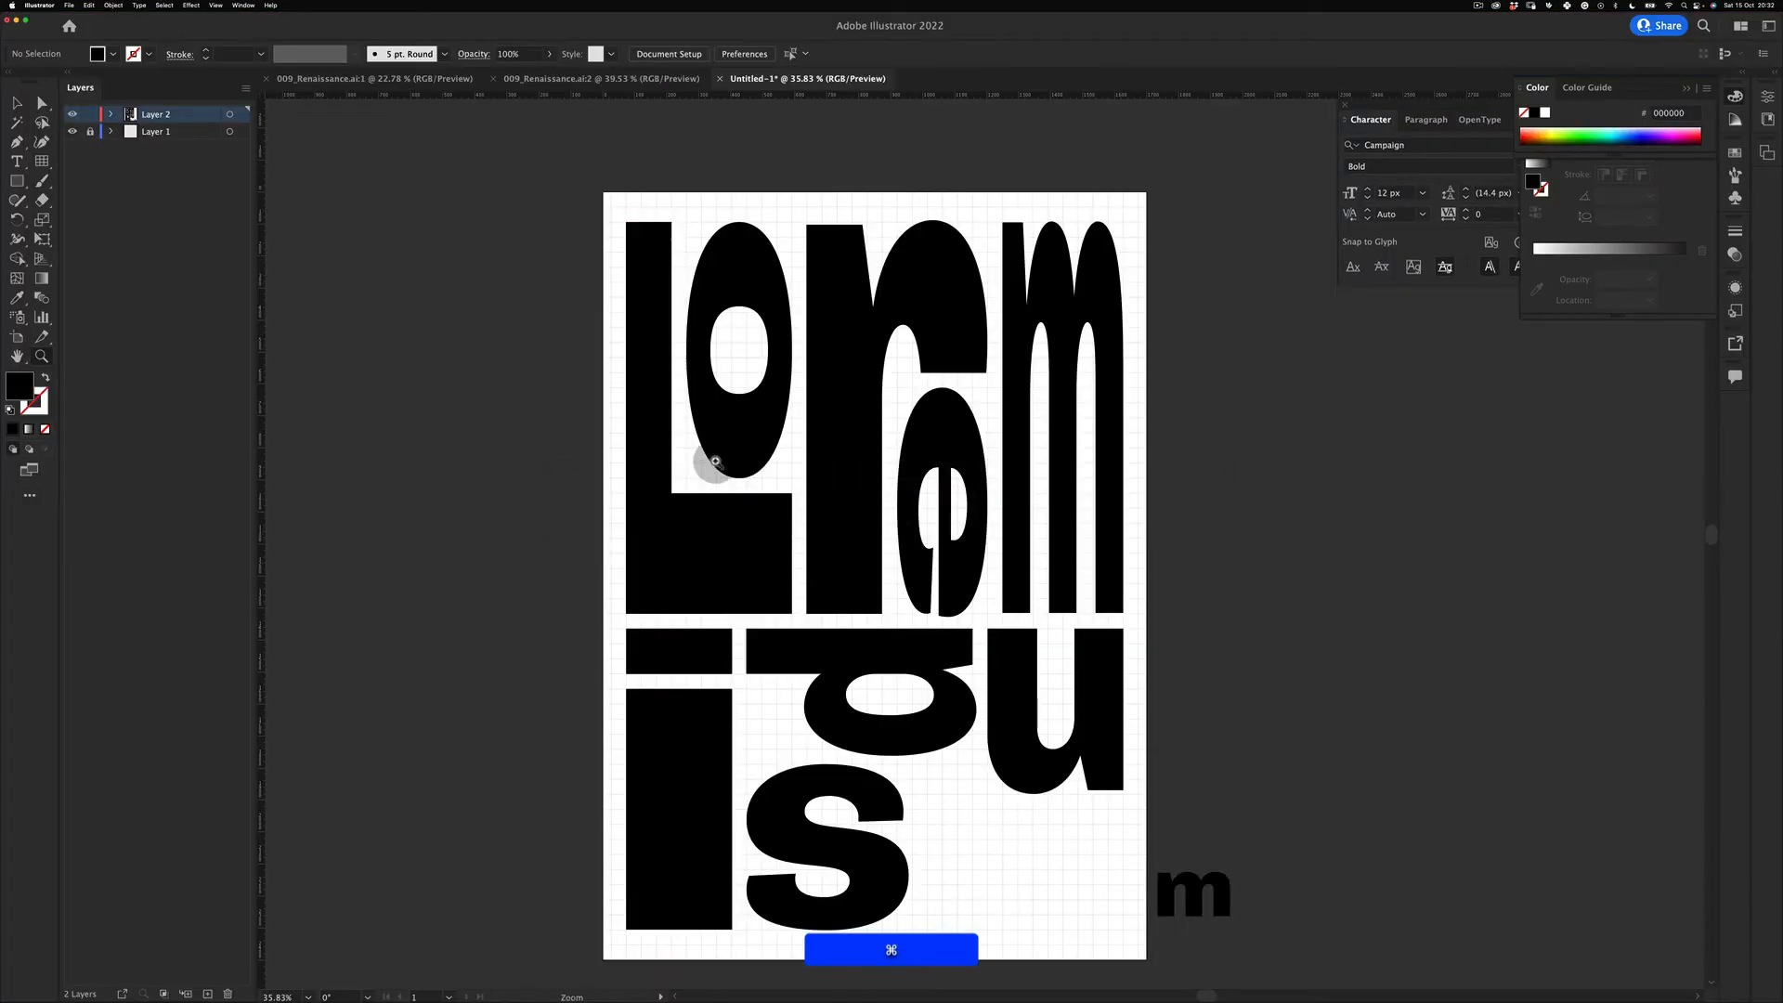
left_click_drag(933, 651, 949, 528)
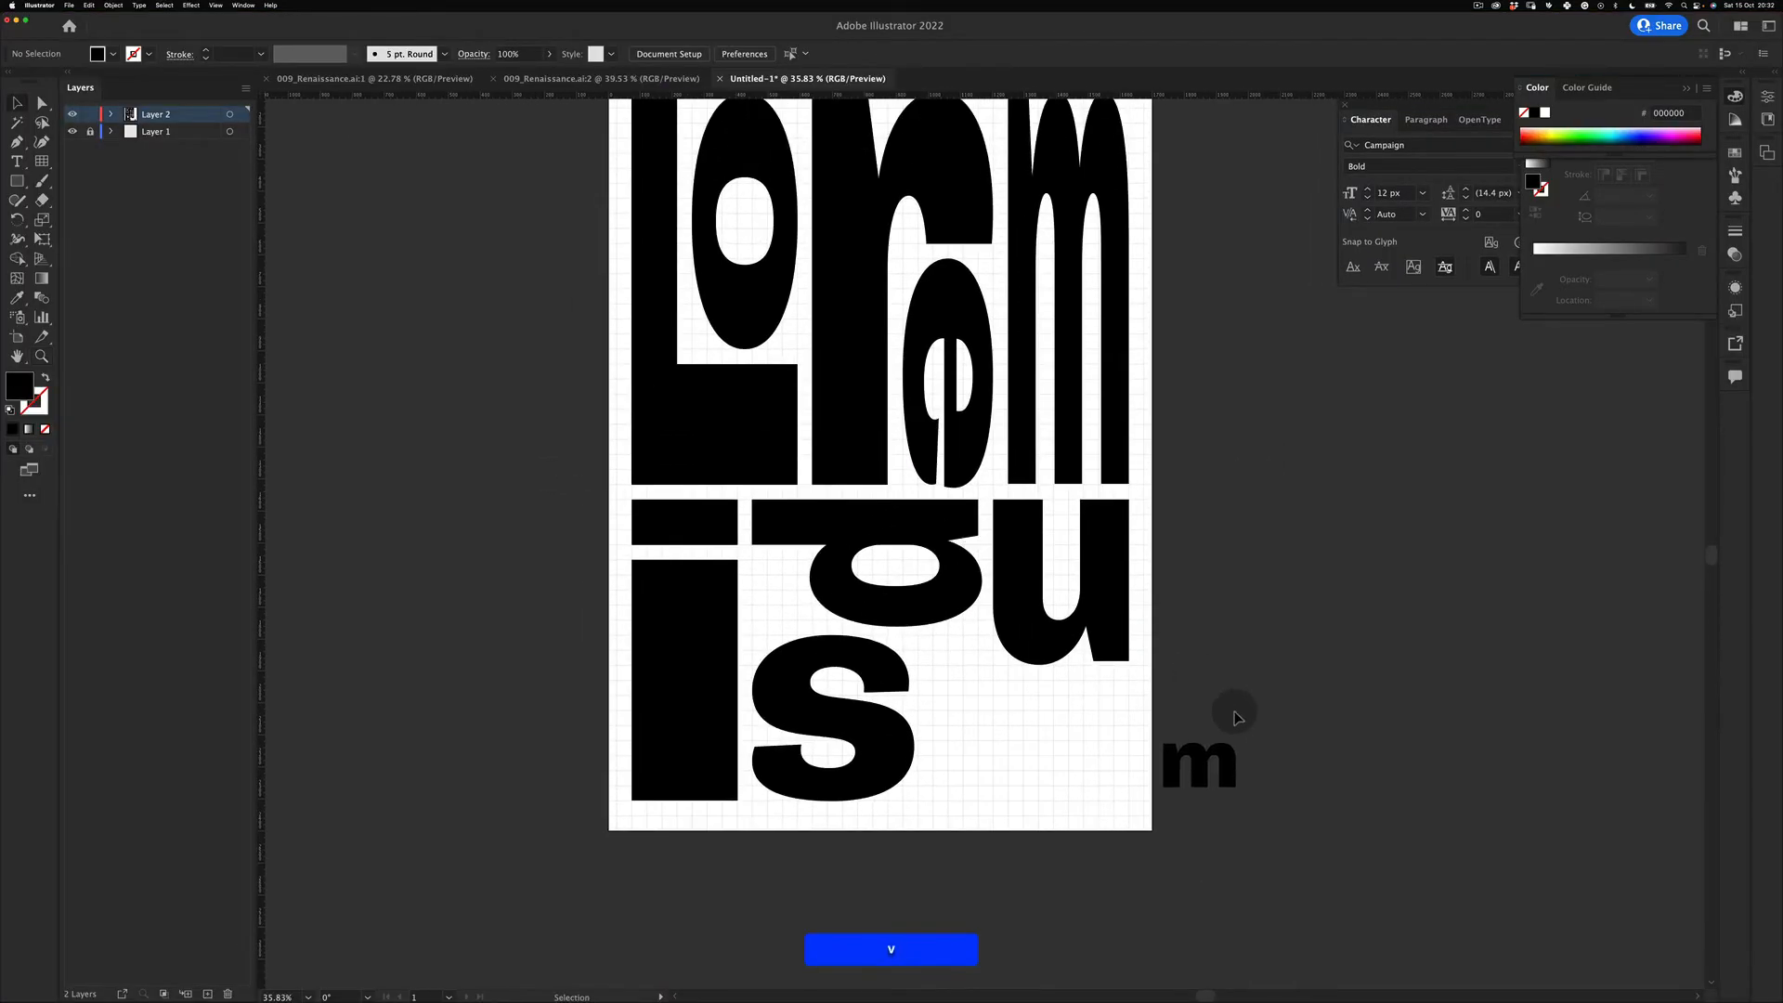
left_click_drag(1213, 779, 962, 688)
key("z")
key("v")
left_click(860, 823)
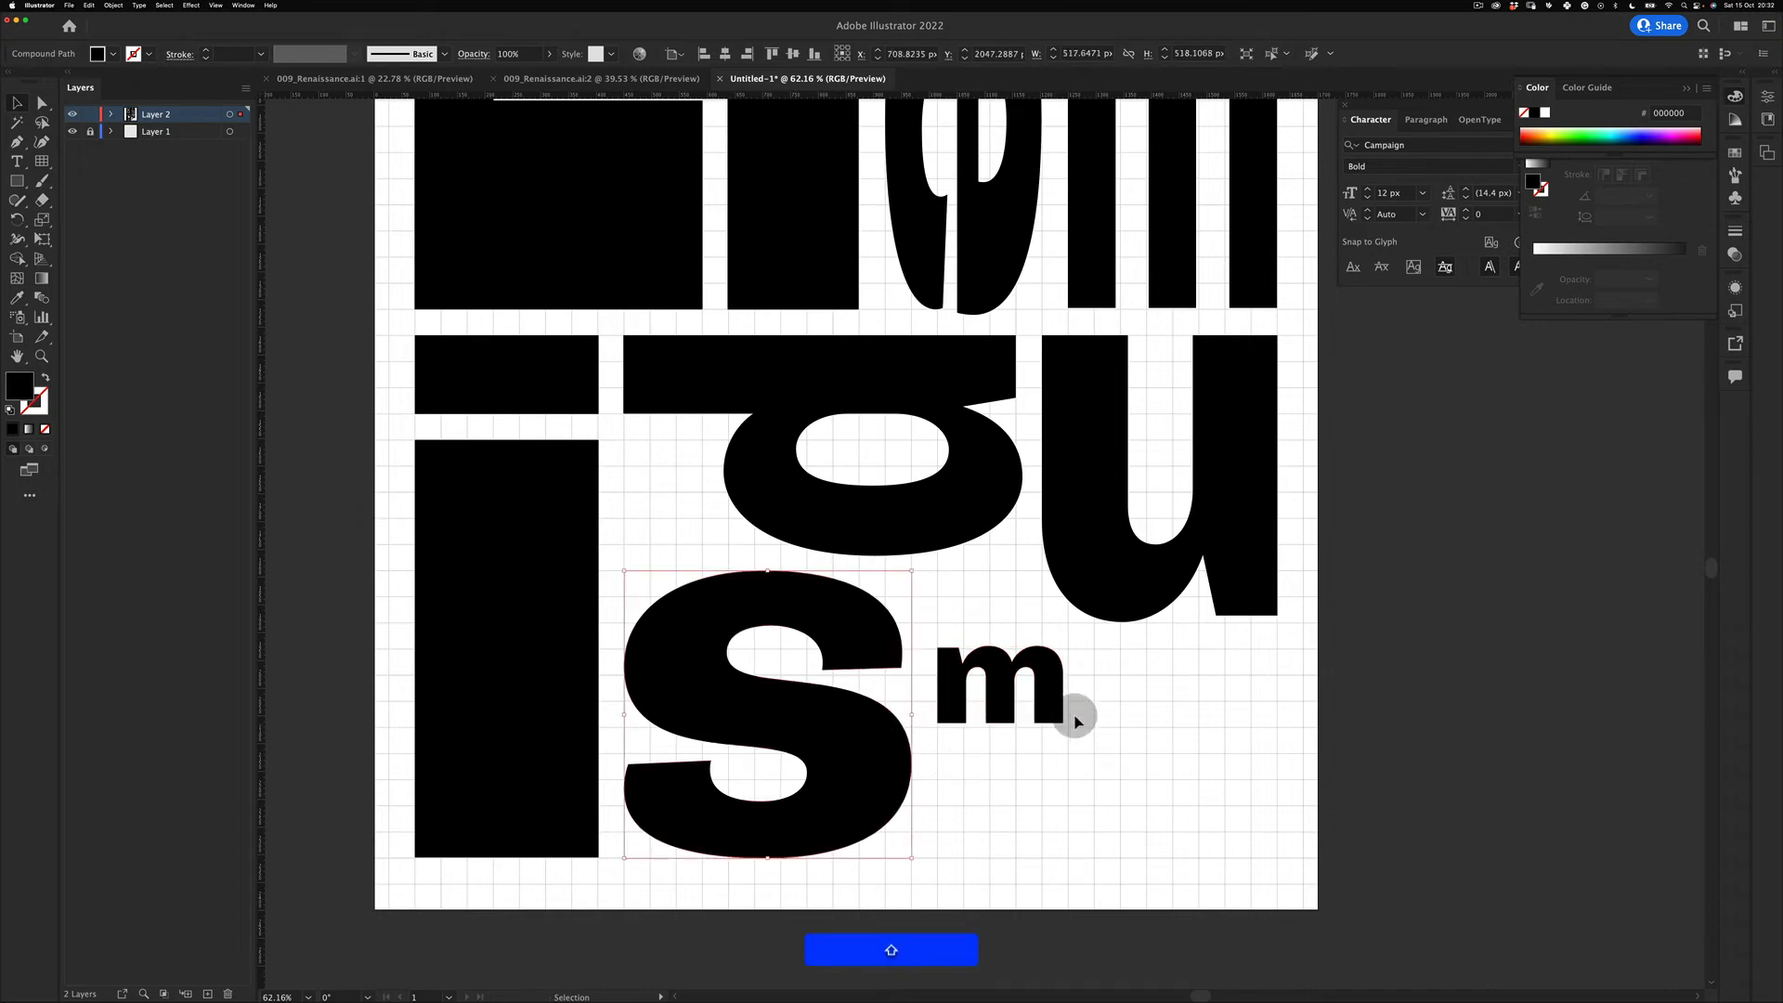
Step: Rotate the small letter m 90° clockwise so its legs point towards the s
left_click_drag(1066, 726, 915, 768)
key("z")
left_click_drag(1274, 496, 1053, 622)
key("v")
left_click(1241, 546)
key("e")
key("super+z")
key("v")
left_click(1080, 752)
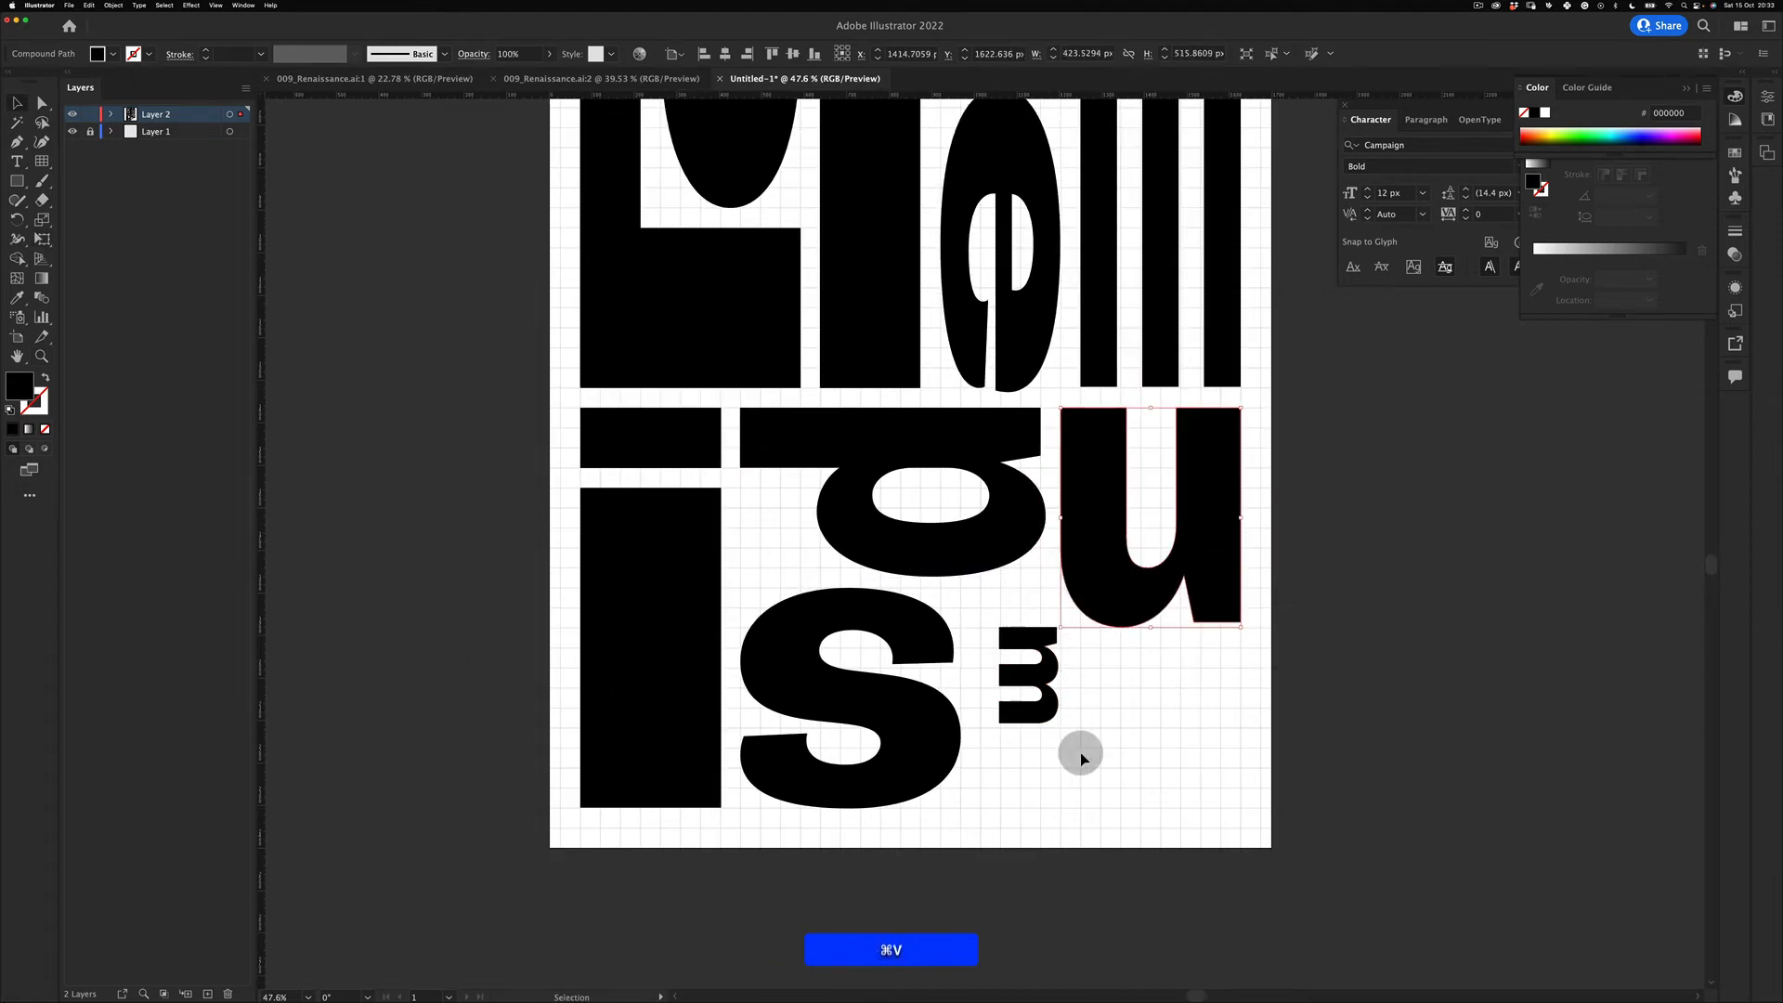
left_click(1056, 673)
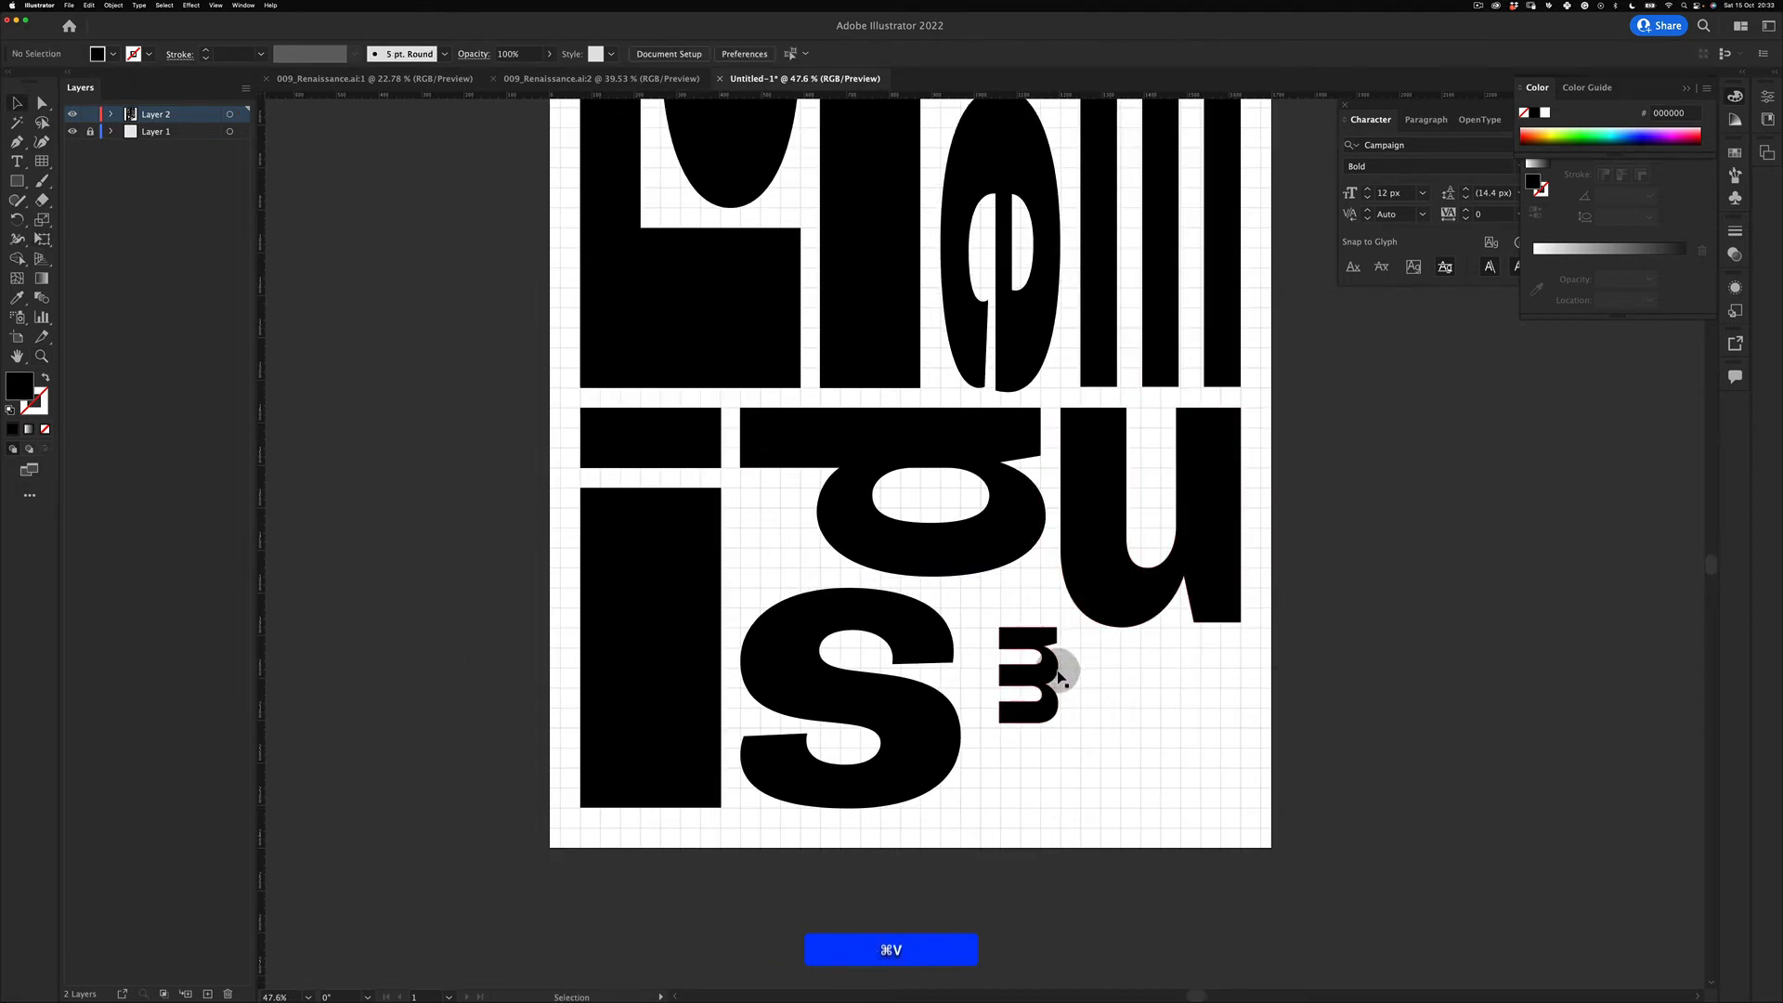
Step: Rotate the letter s by -90° in place with Free Transform, comparing it against the upright version
left_click(966, 741)
key("e")
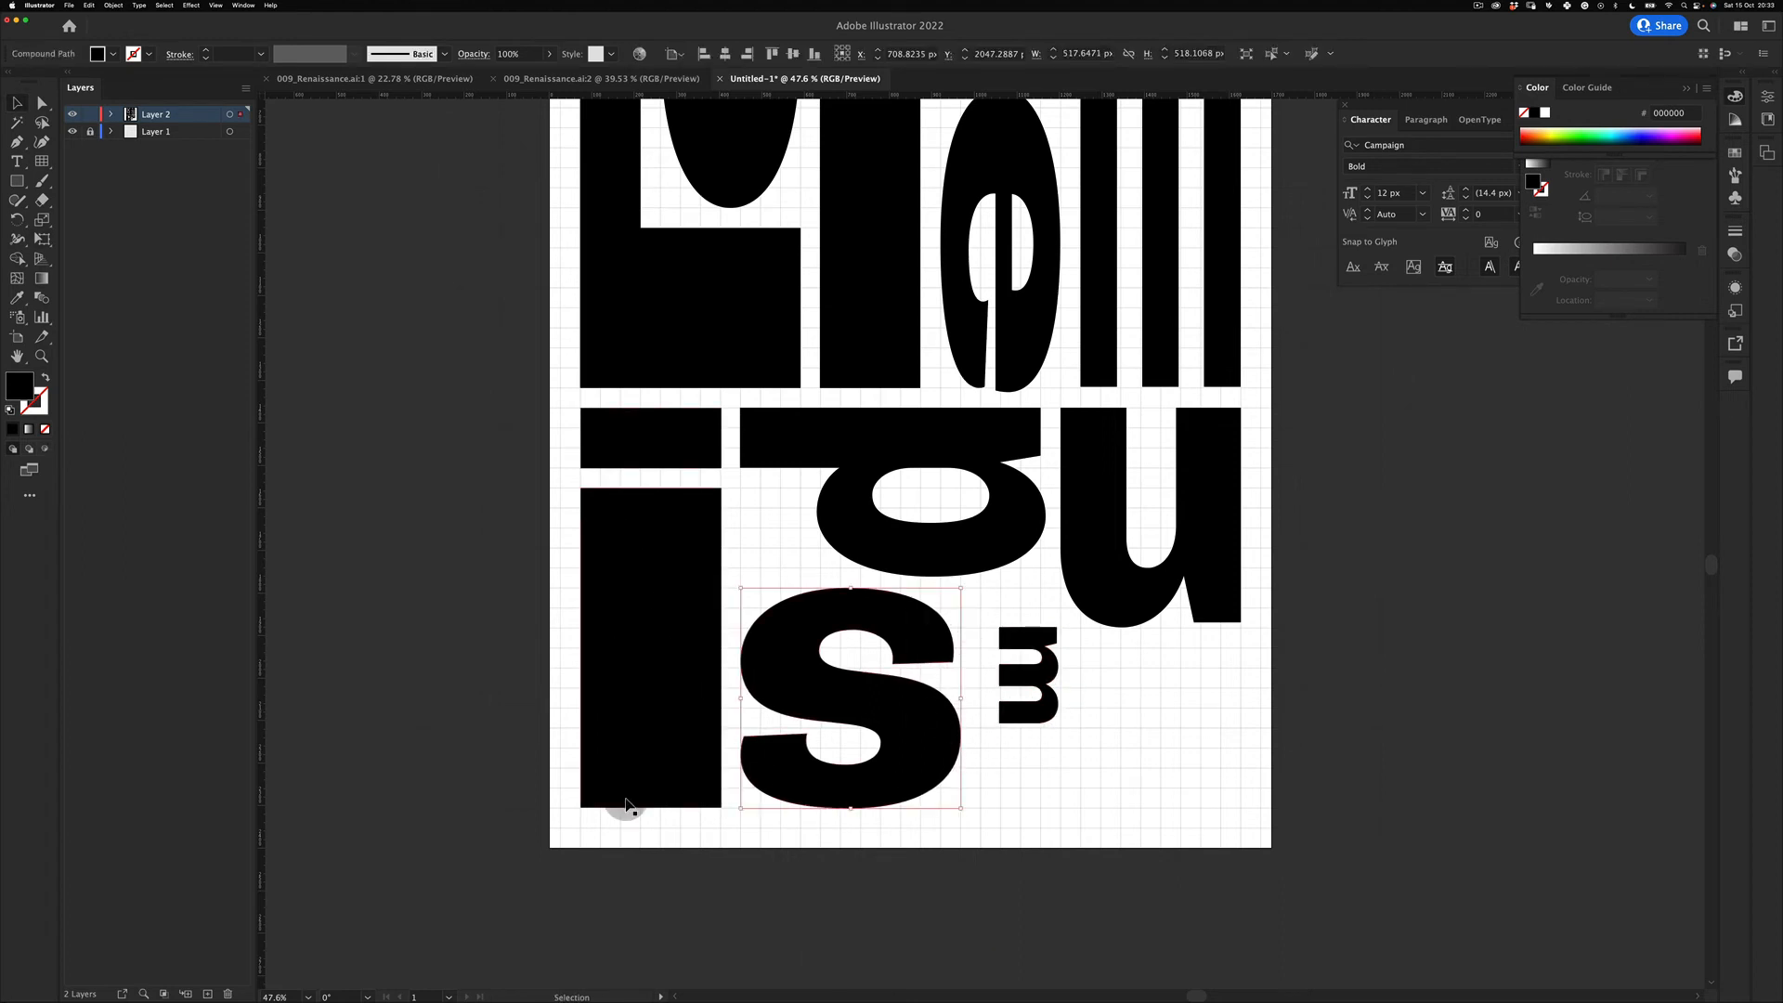
left_click(682, 450)
left_click(879, 656)
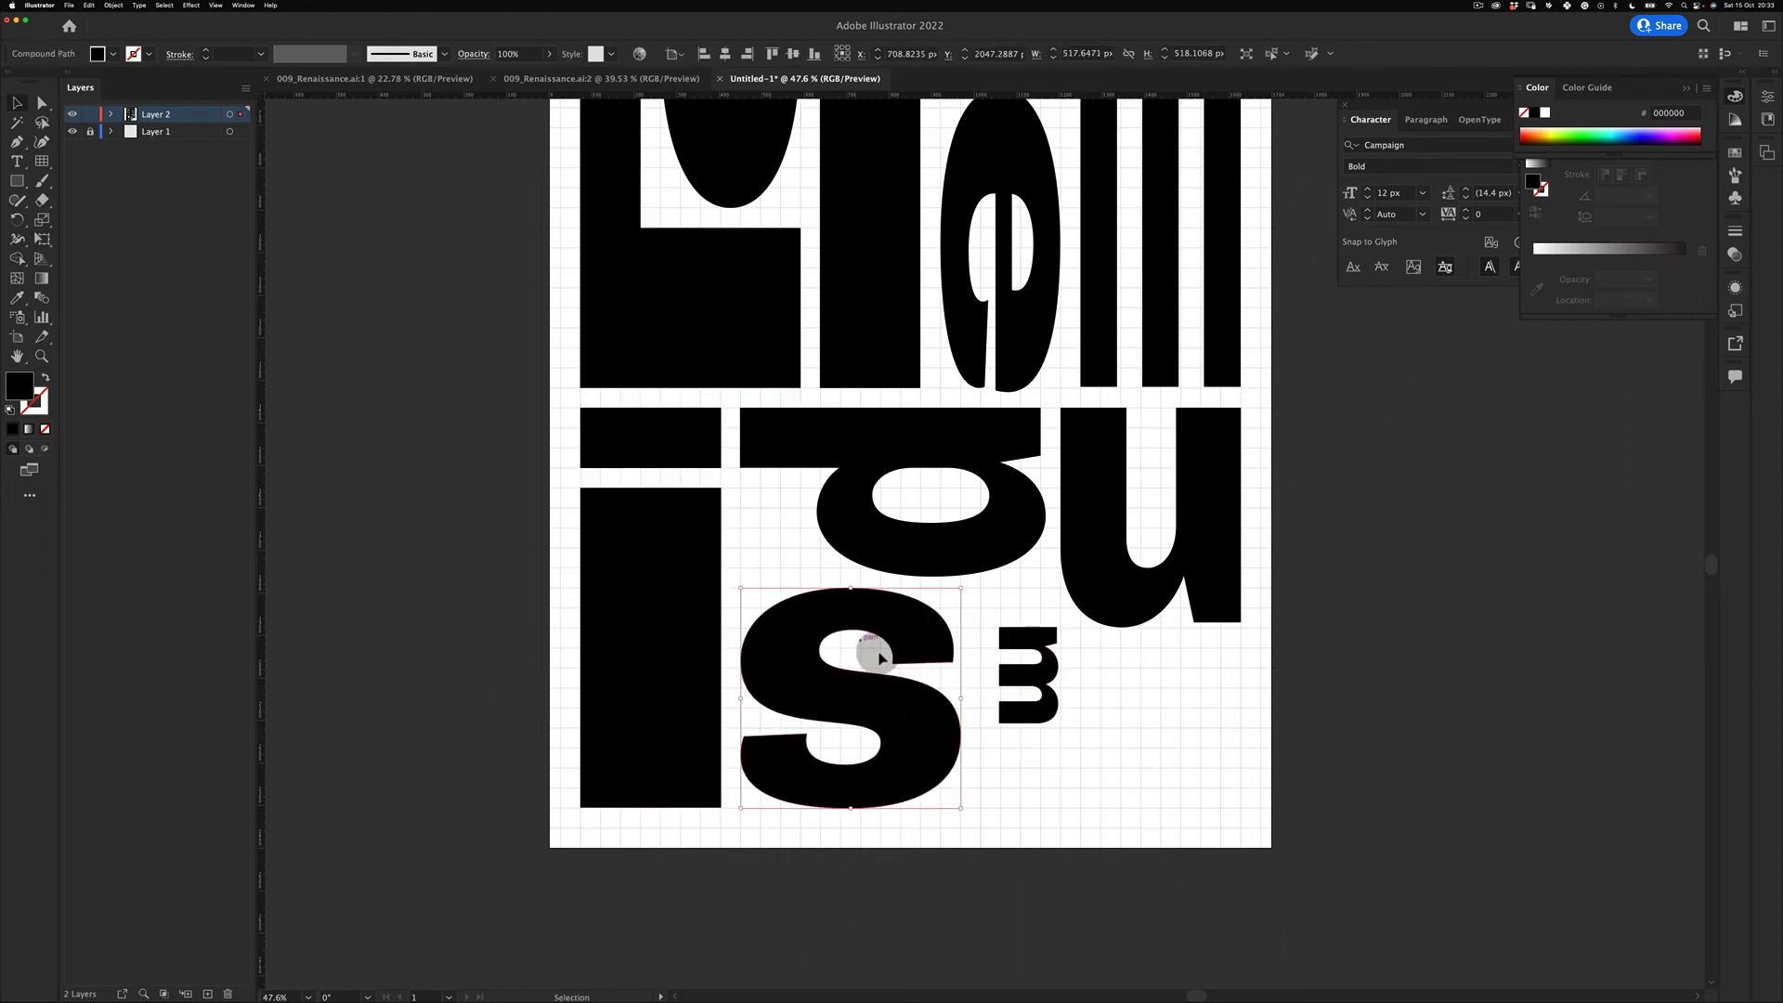
key("e")
left_click_drag(965, 710, 860, 864)
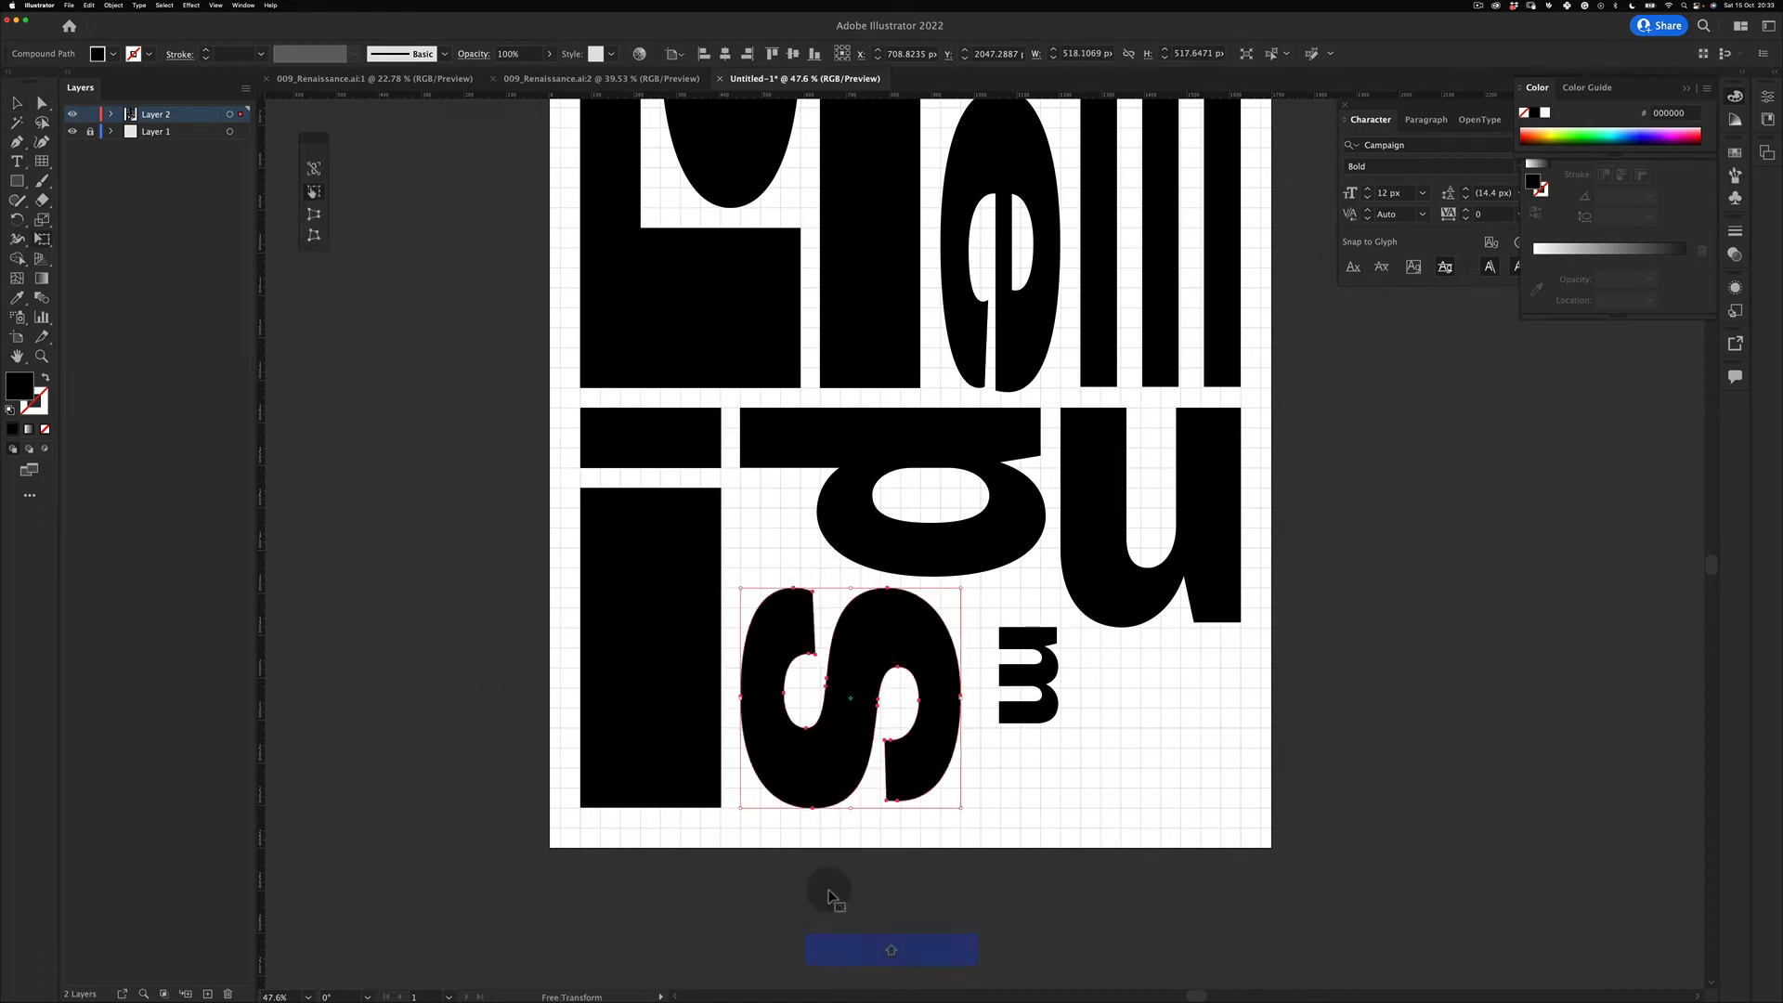
key("super+z")
key("super+z")
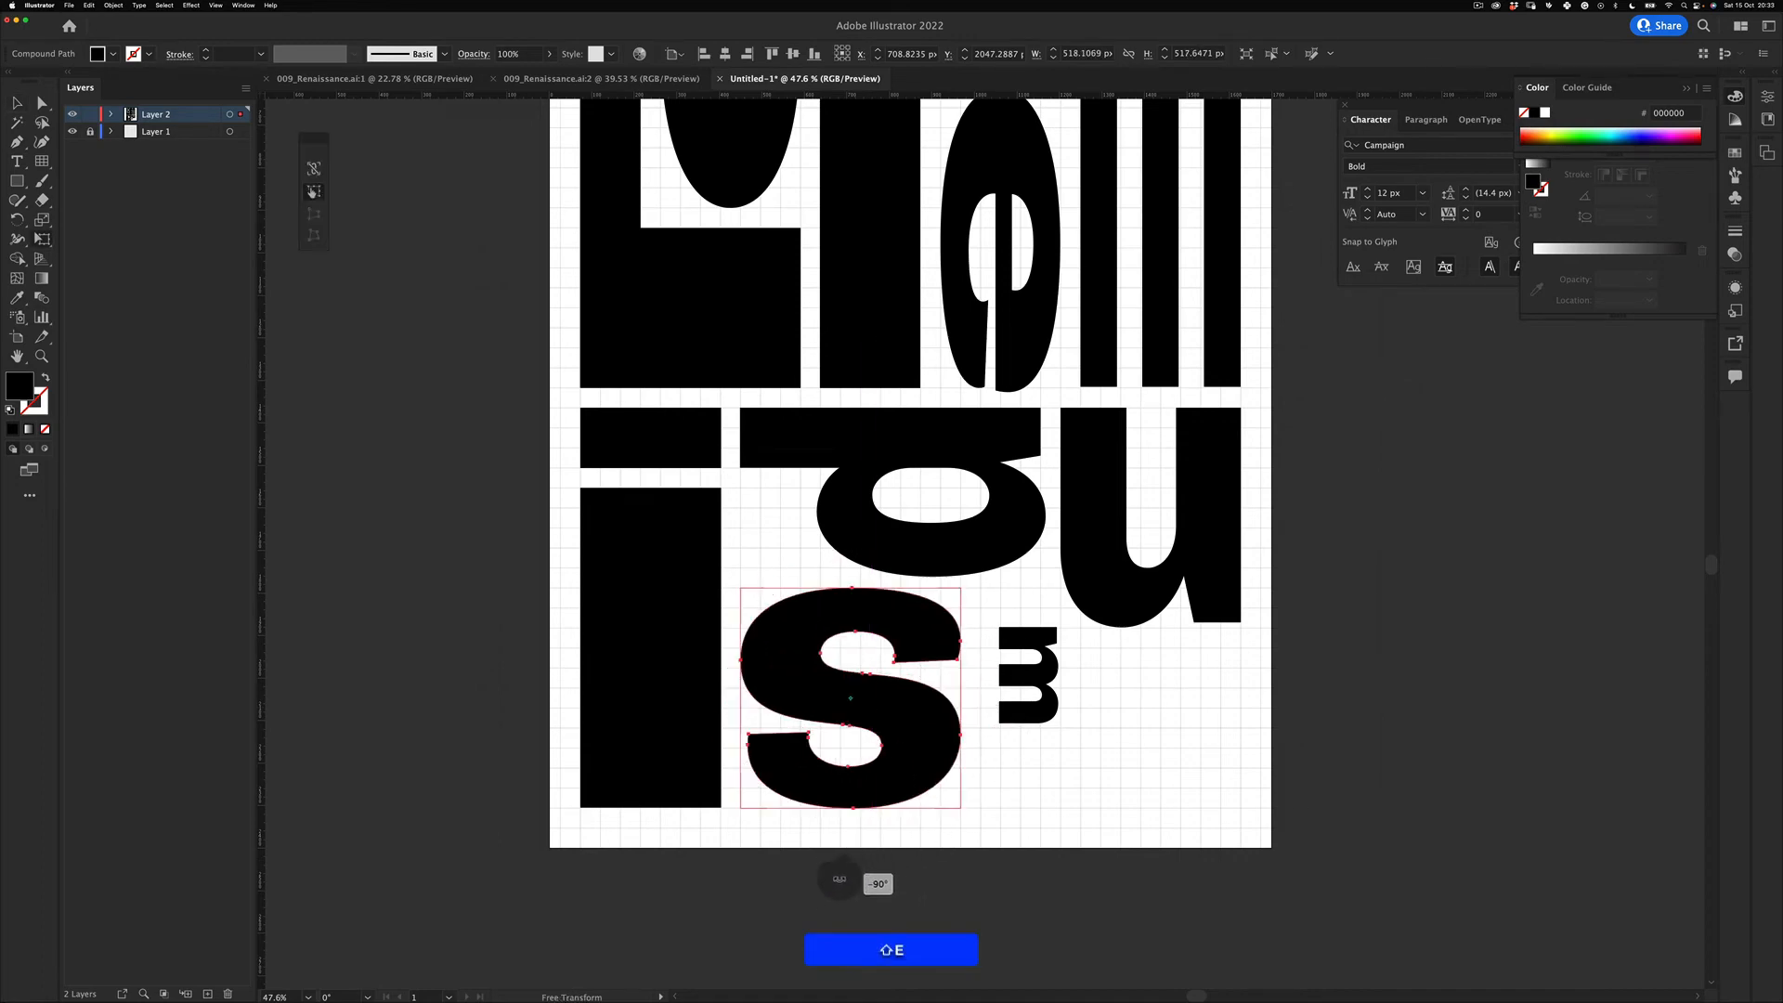
key("shift+super+z")
key("e")
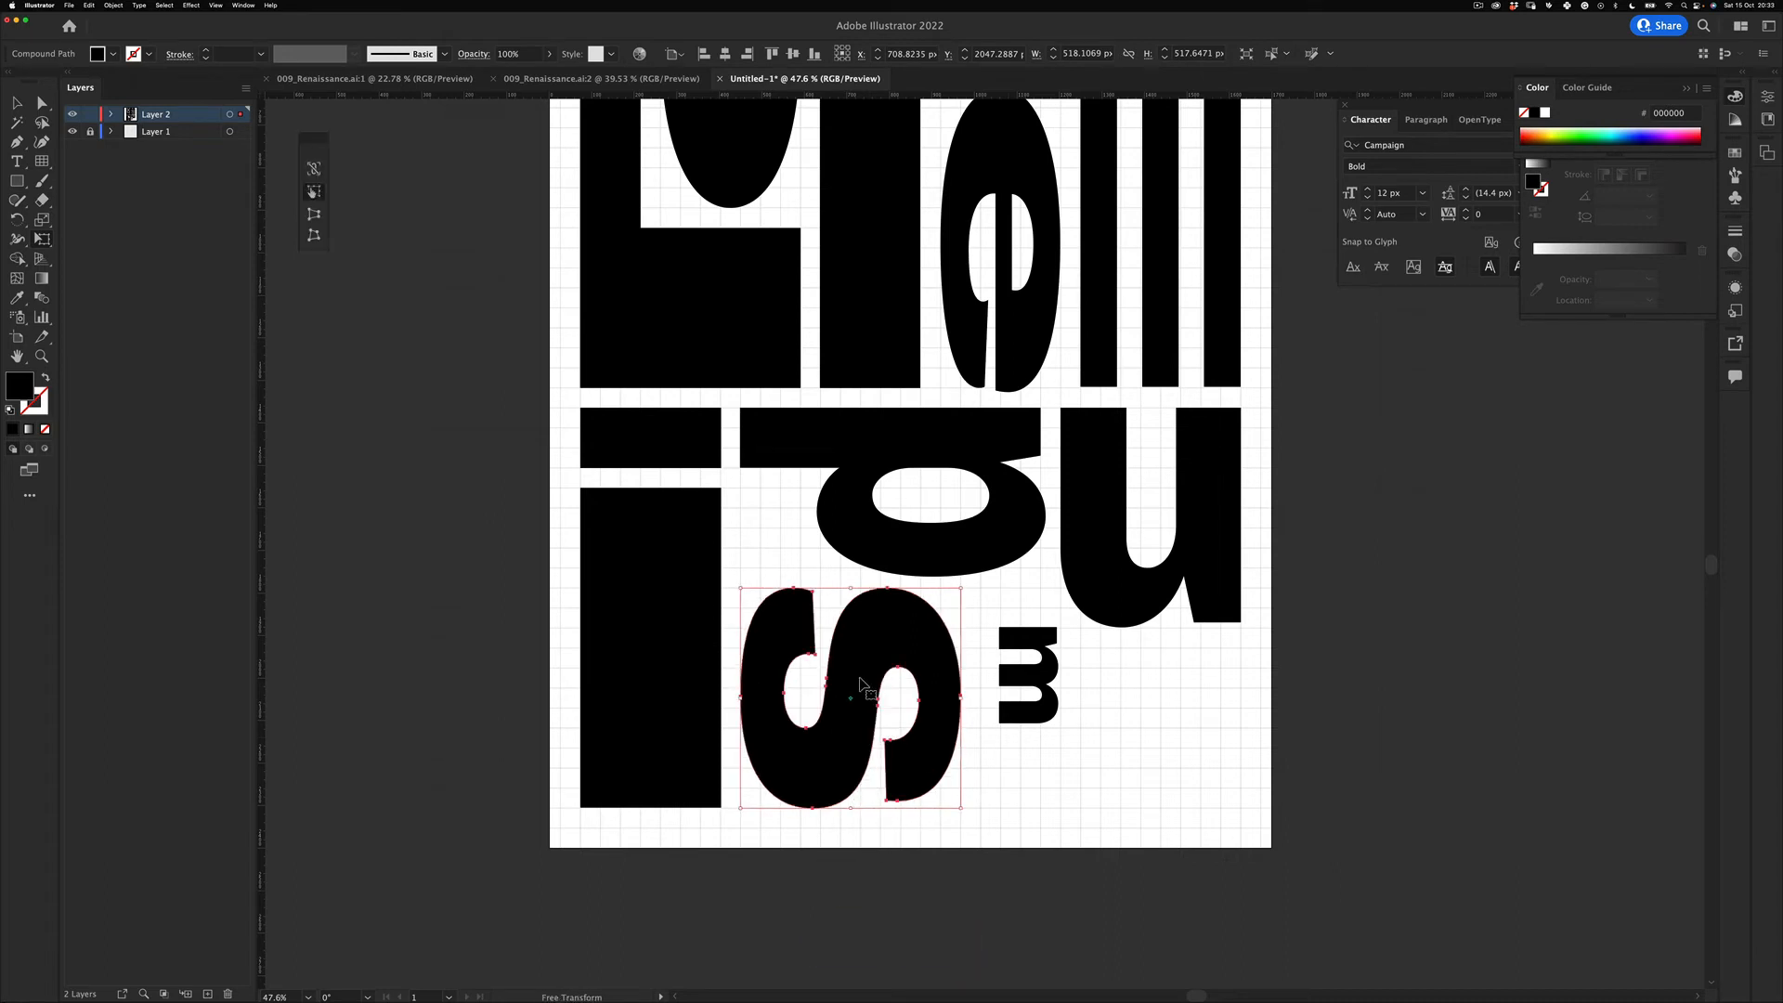
Step: Place the rotated m in the gap below the u, enlarge it and stretch it horizontally to the right margin
key("v")
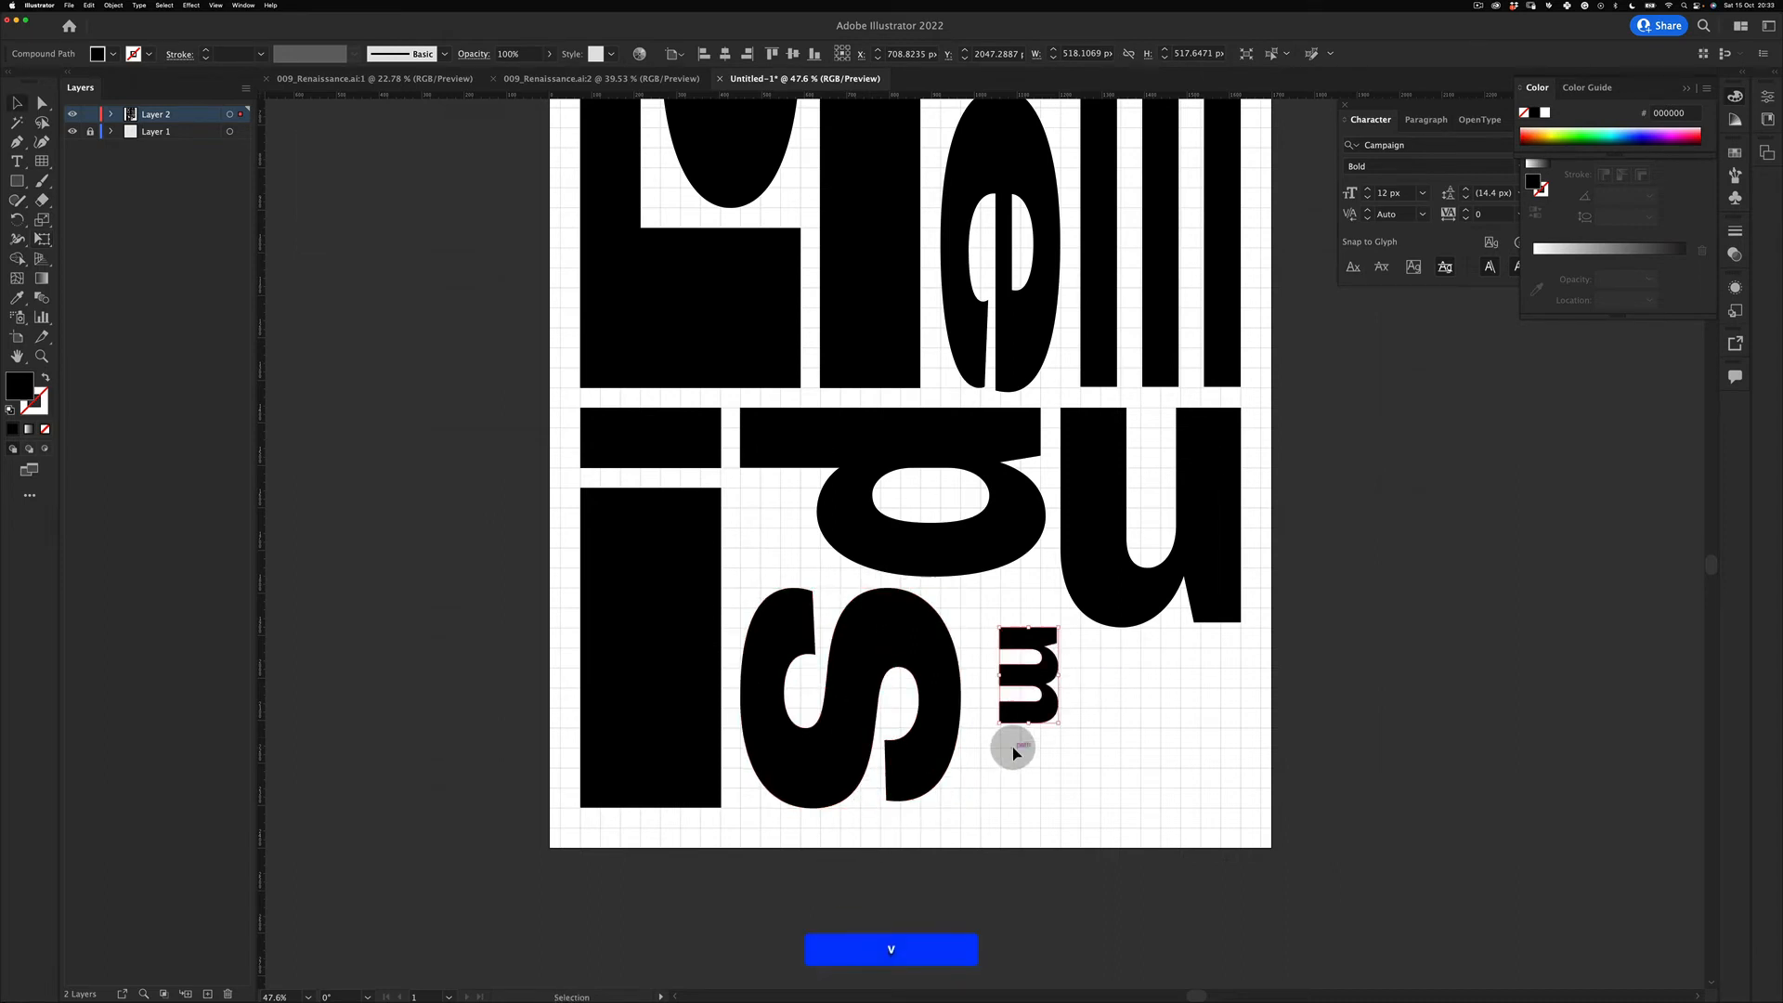
left_click_drag(1035, 688, 1060, 807)
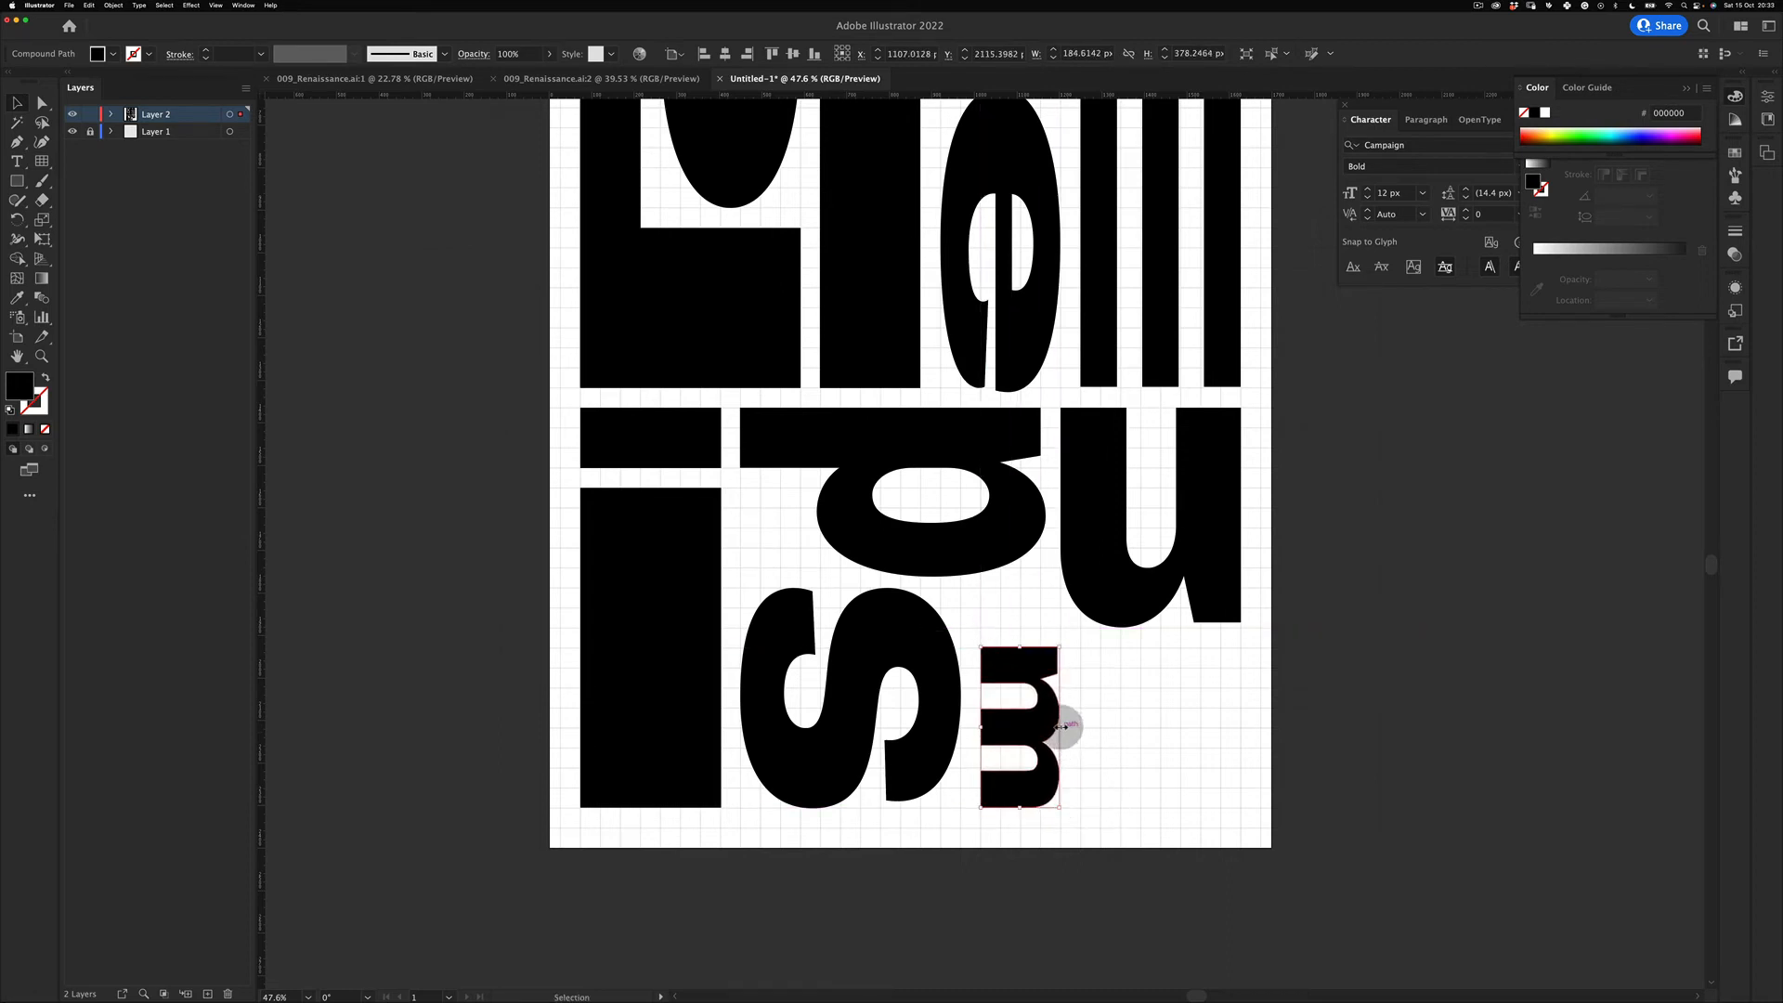
left_click_drag(1061, 727, 1226, 805)
key("v")
left_click(1172, 891)
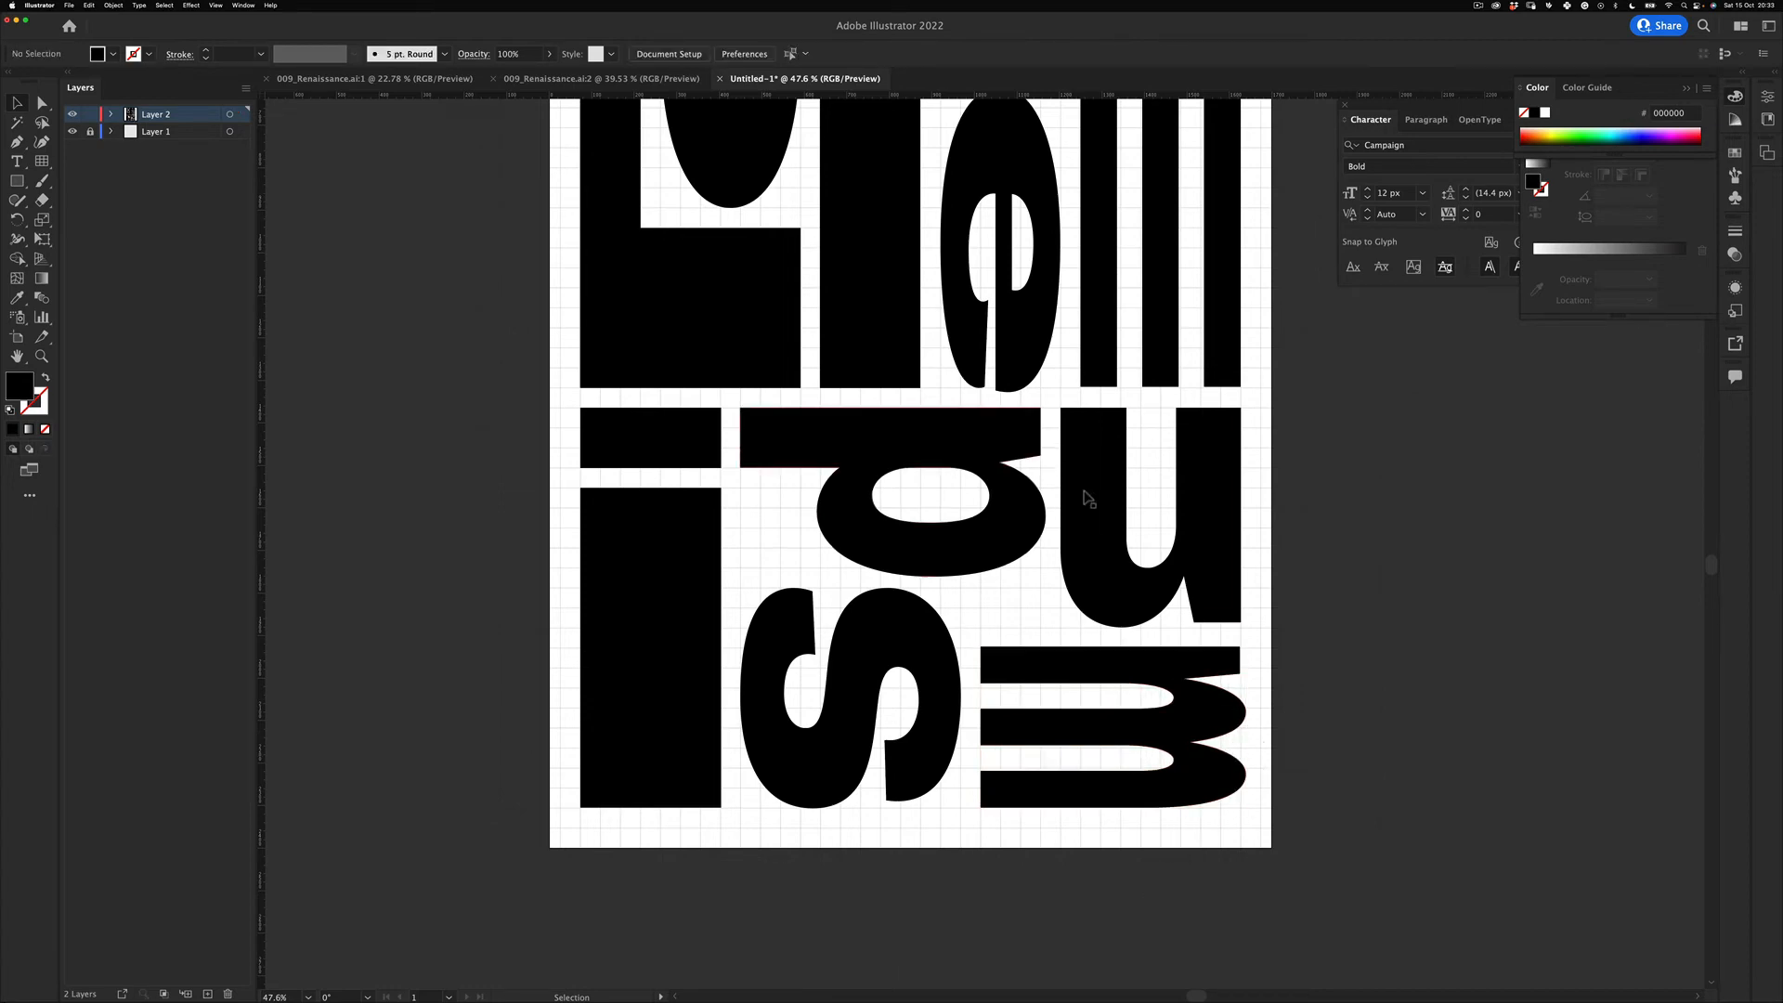
Step: Move the anchor points at the foot of the u's right stem slightly down to level with the bowl's base
left_click(1193, 618)
key("a")
left_click_drag(1338, 622, 1331, 636)
key("super+z")
left_click_drag(1200, 641, 1322, 645)
key("z")
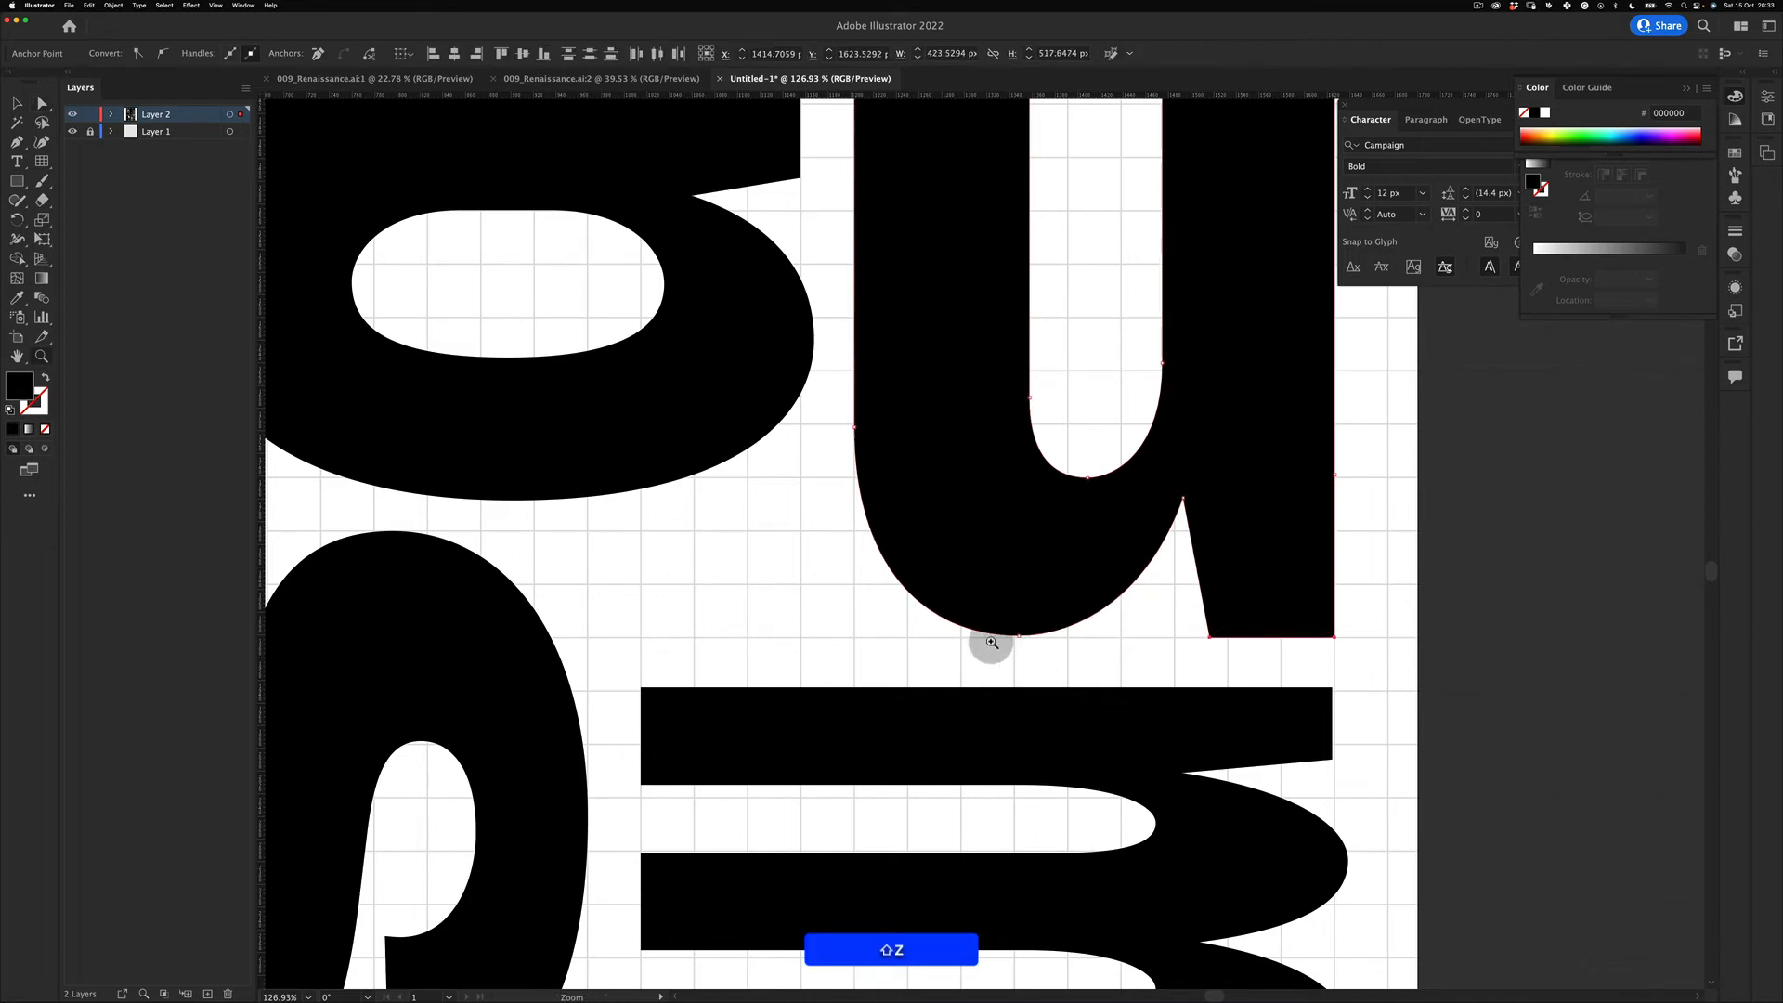
key("a")
left_click_drag(991, 645, 837, 722)
left_click(1057, 642)
key("shift+z")
key("v")
left_click(956, 801)
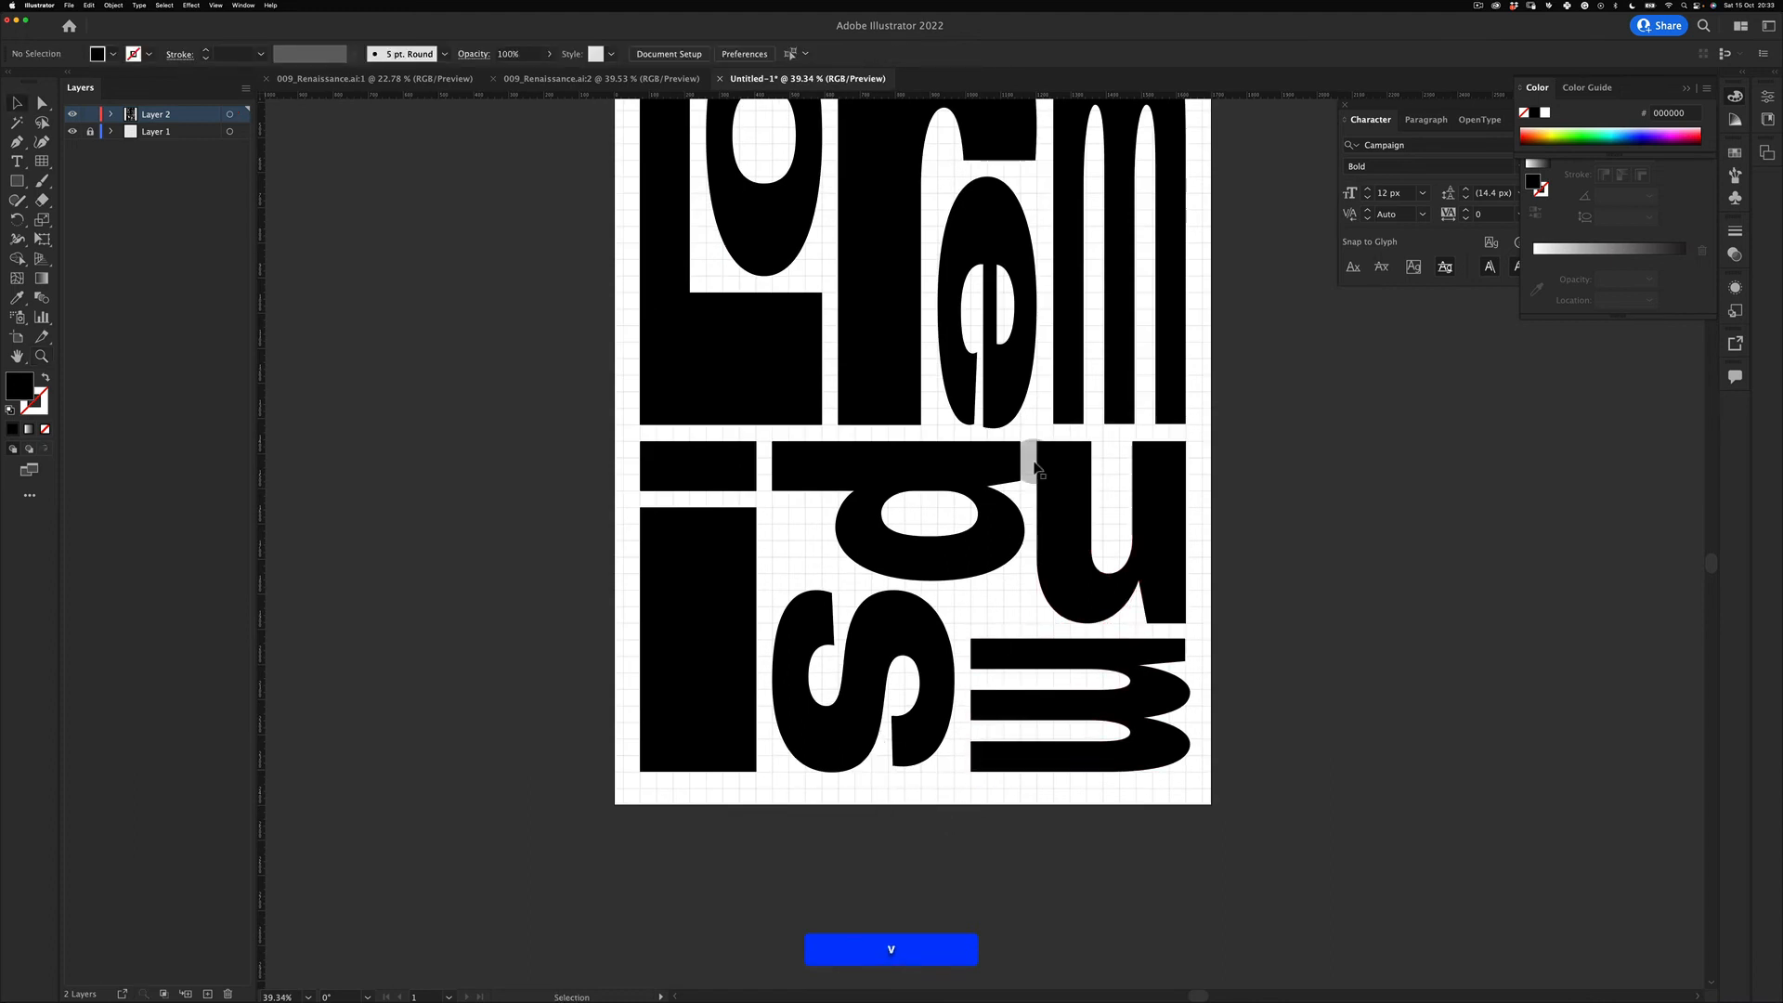
left_click_drag(1057, 393, 1036, 483)
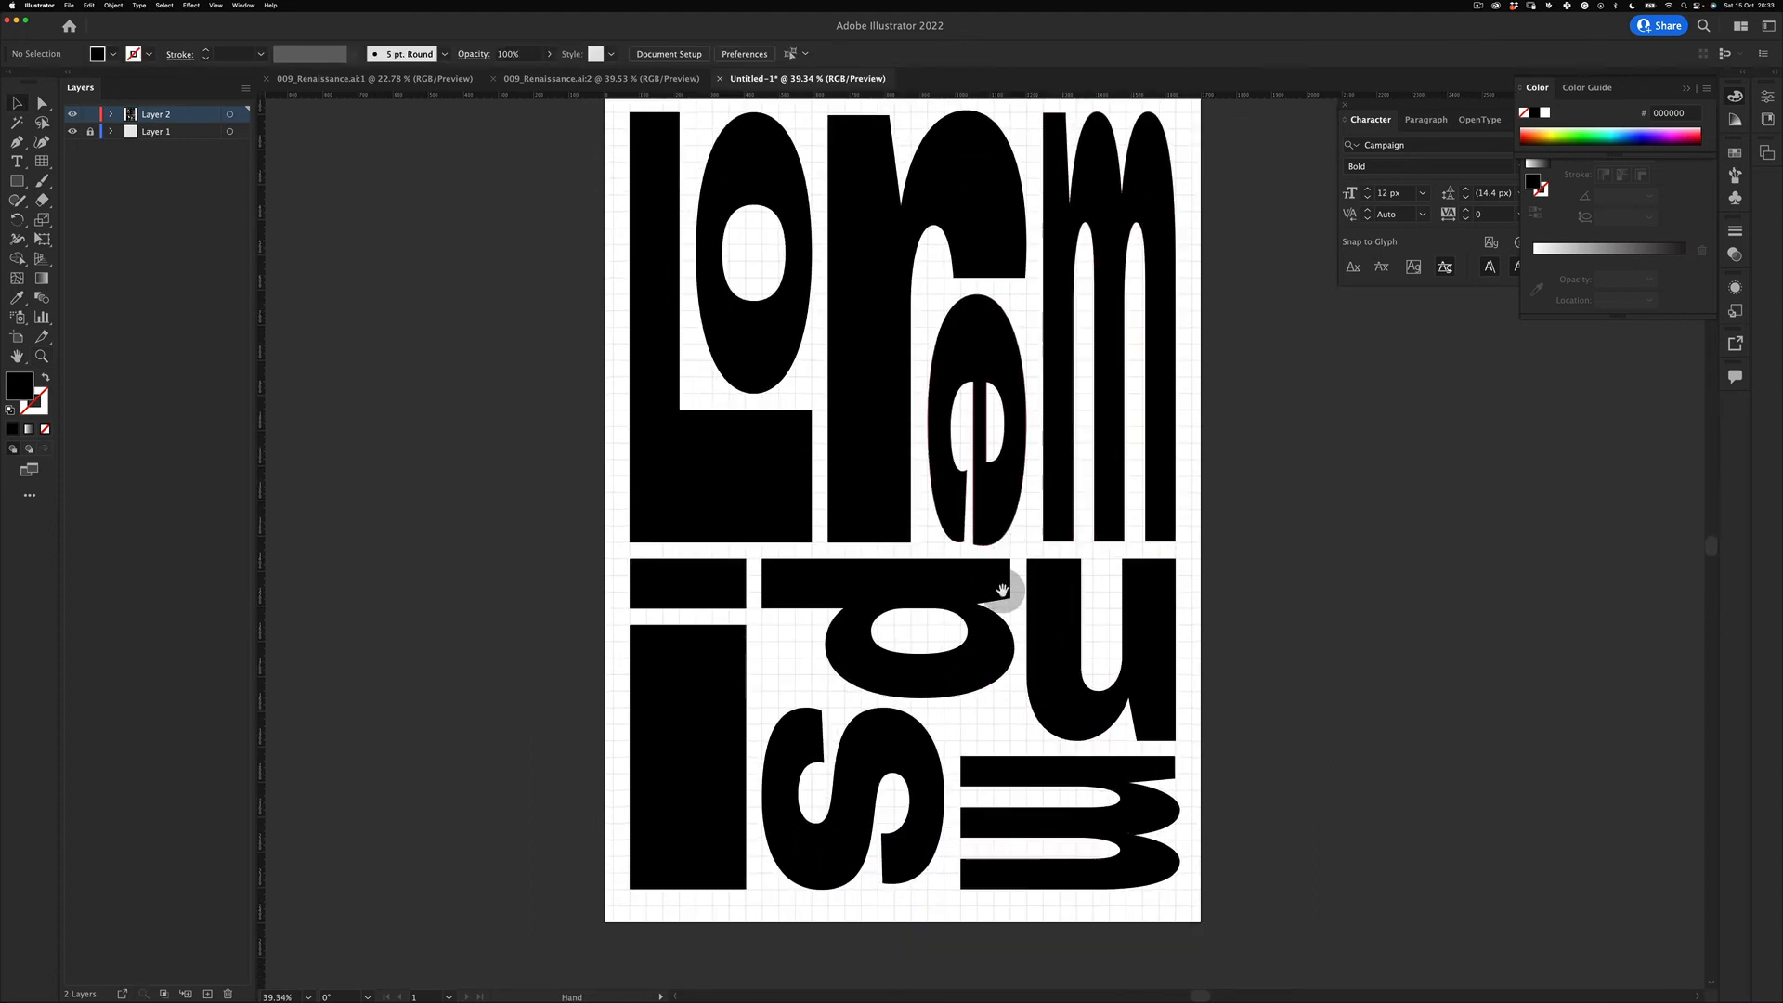
key("z")
mouse_move(956, 532)
left_mouse_down()
mouse_move(868, 598)
mouse_move(944, 537)
left_mouse_up()
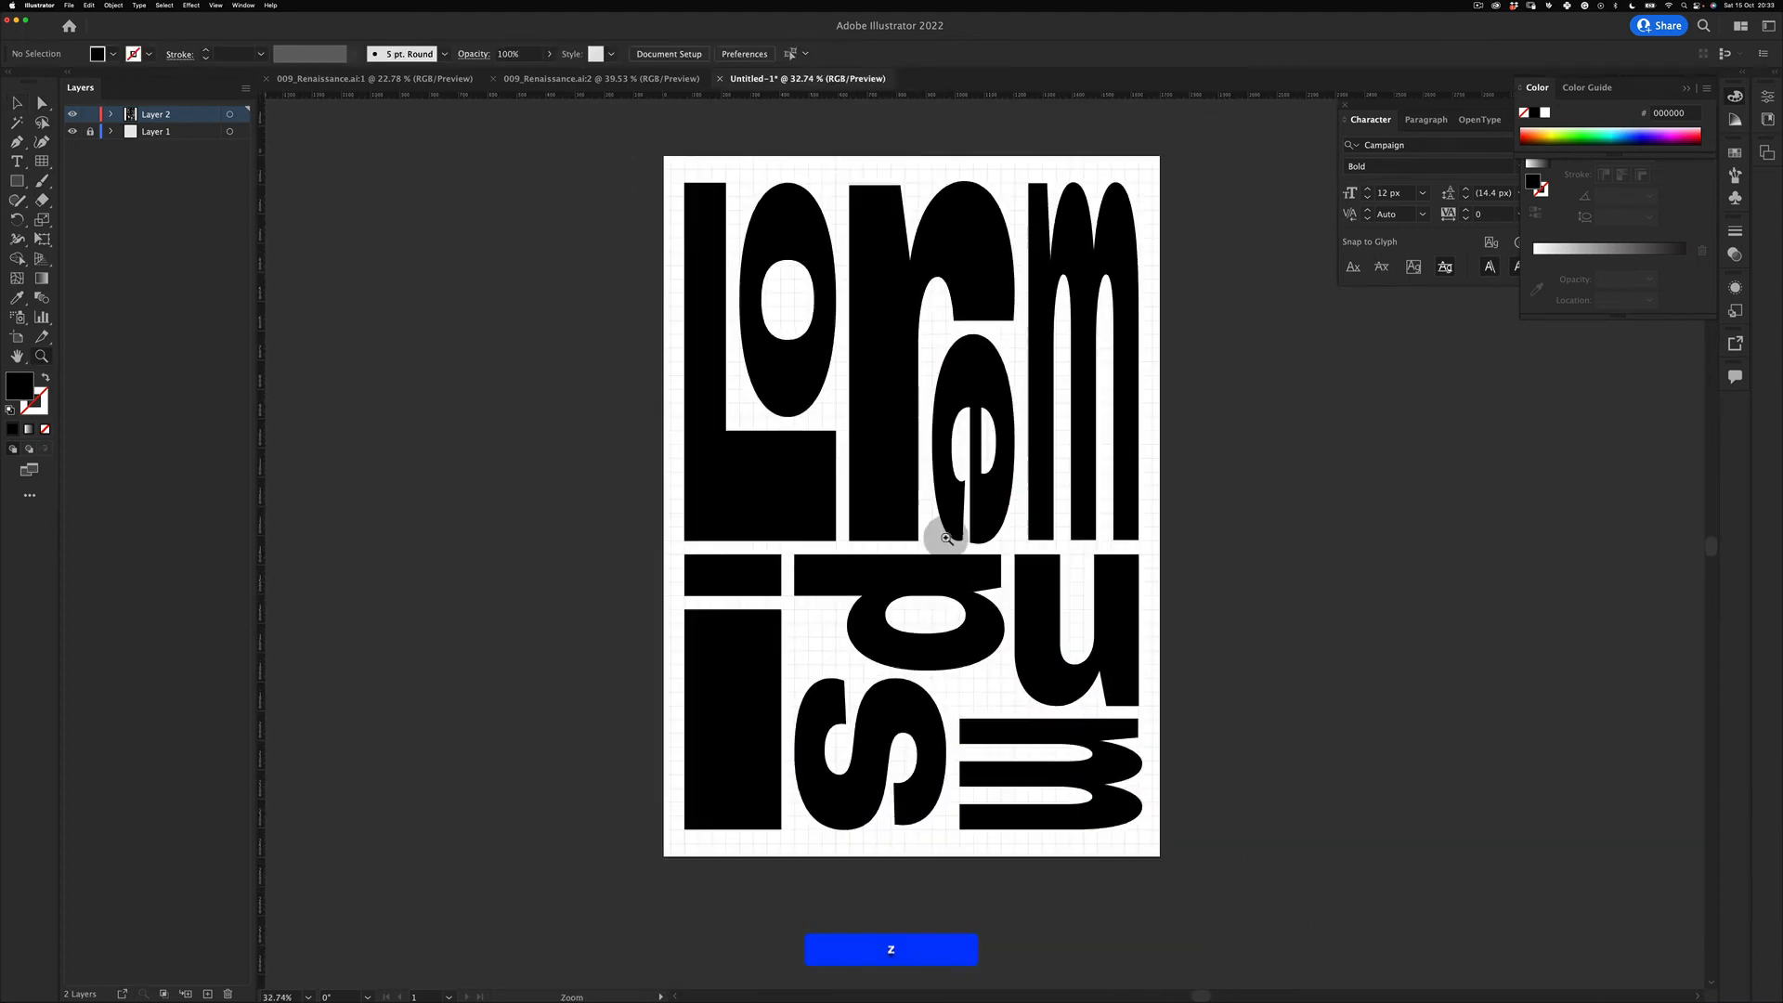
left_click_drag(851, 612, 906, 582)
Step: Switch to Chrome and open the suggested TikTok user search page in a new tab
key("super+Tab")
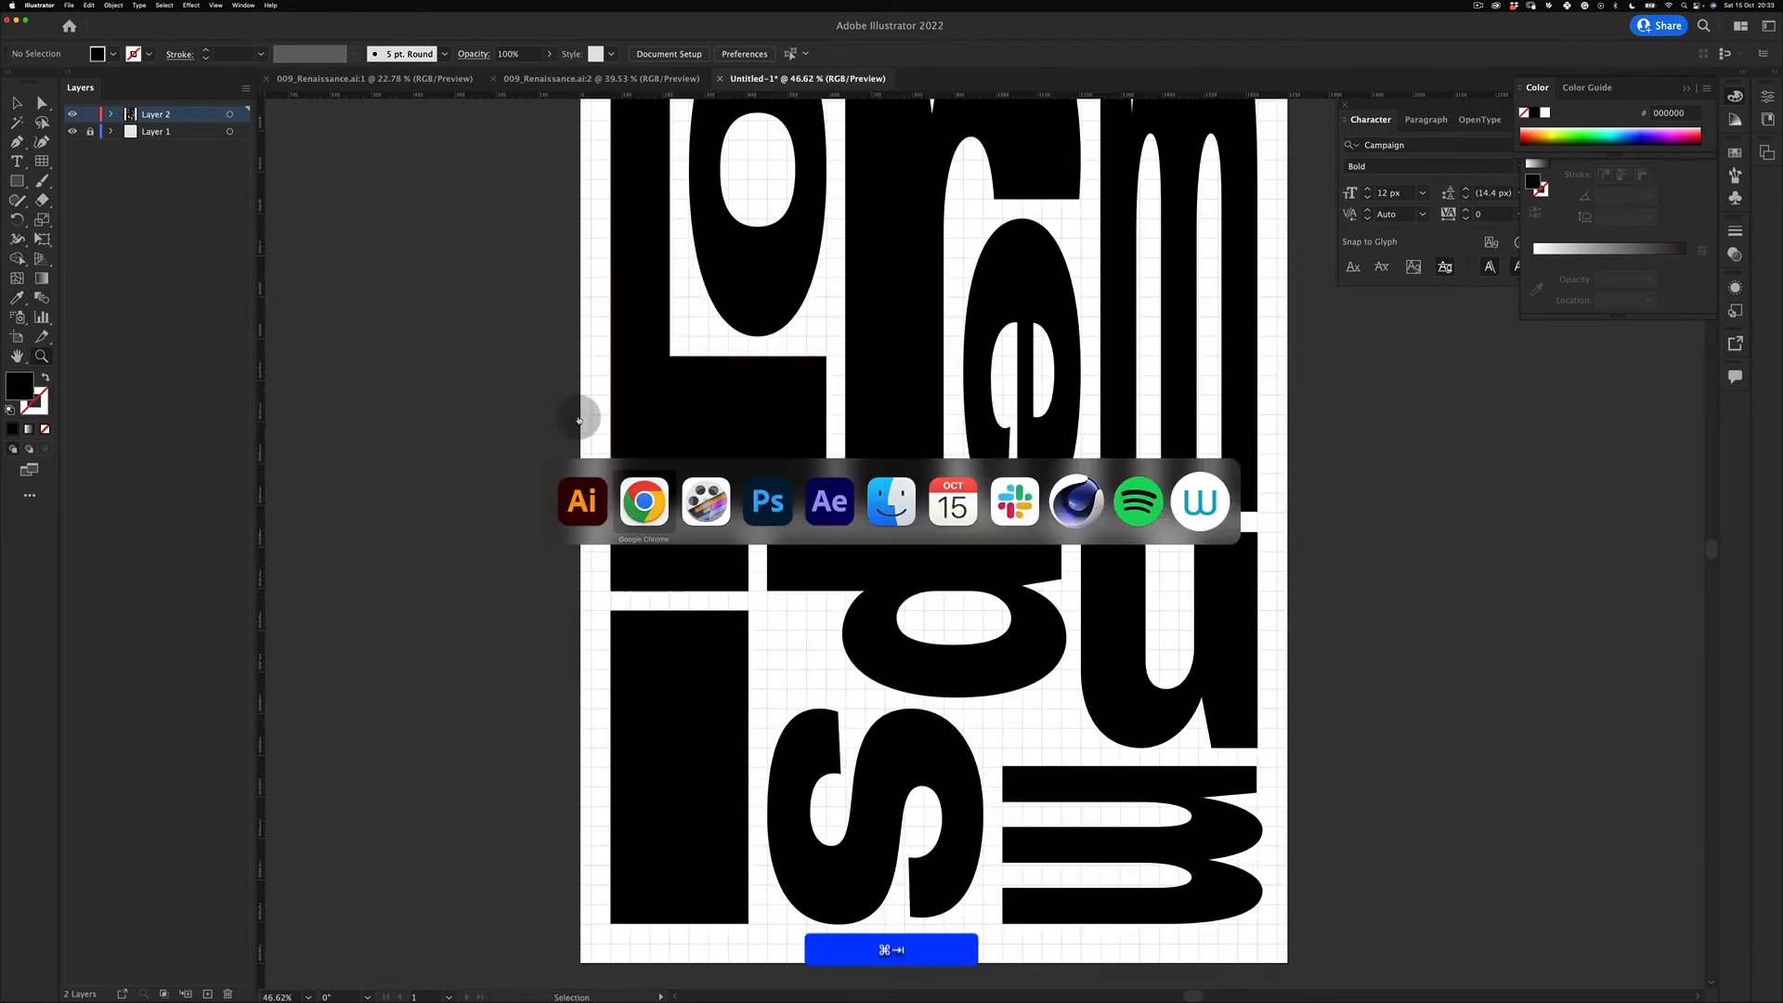
key("super+Tab")
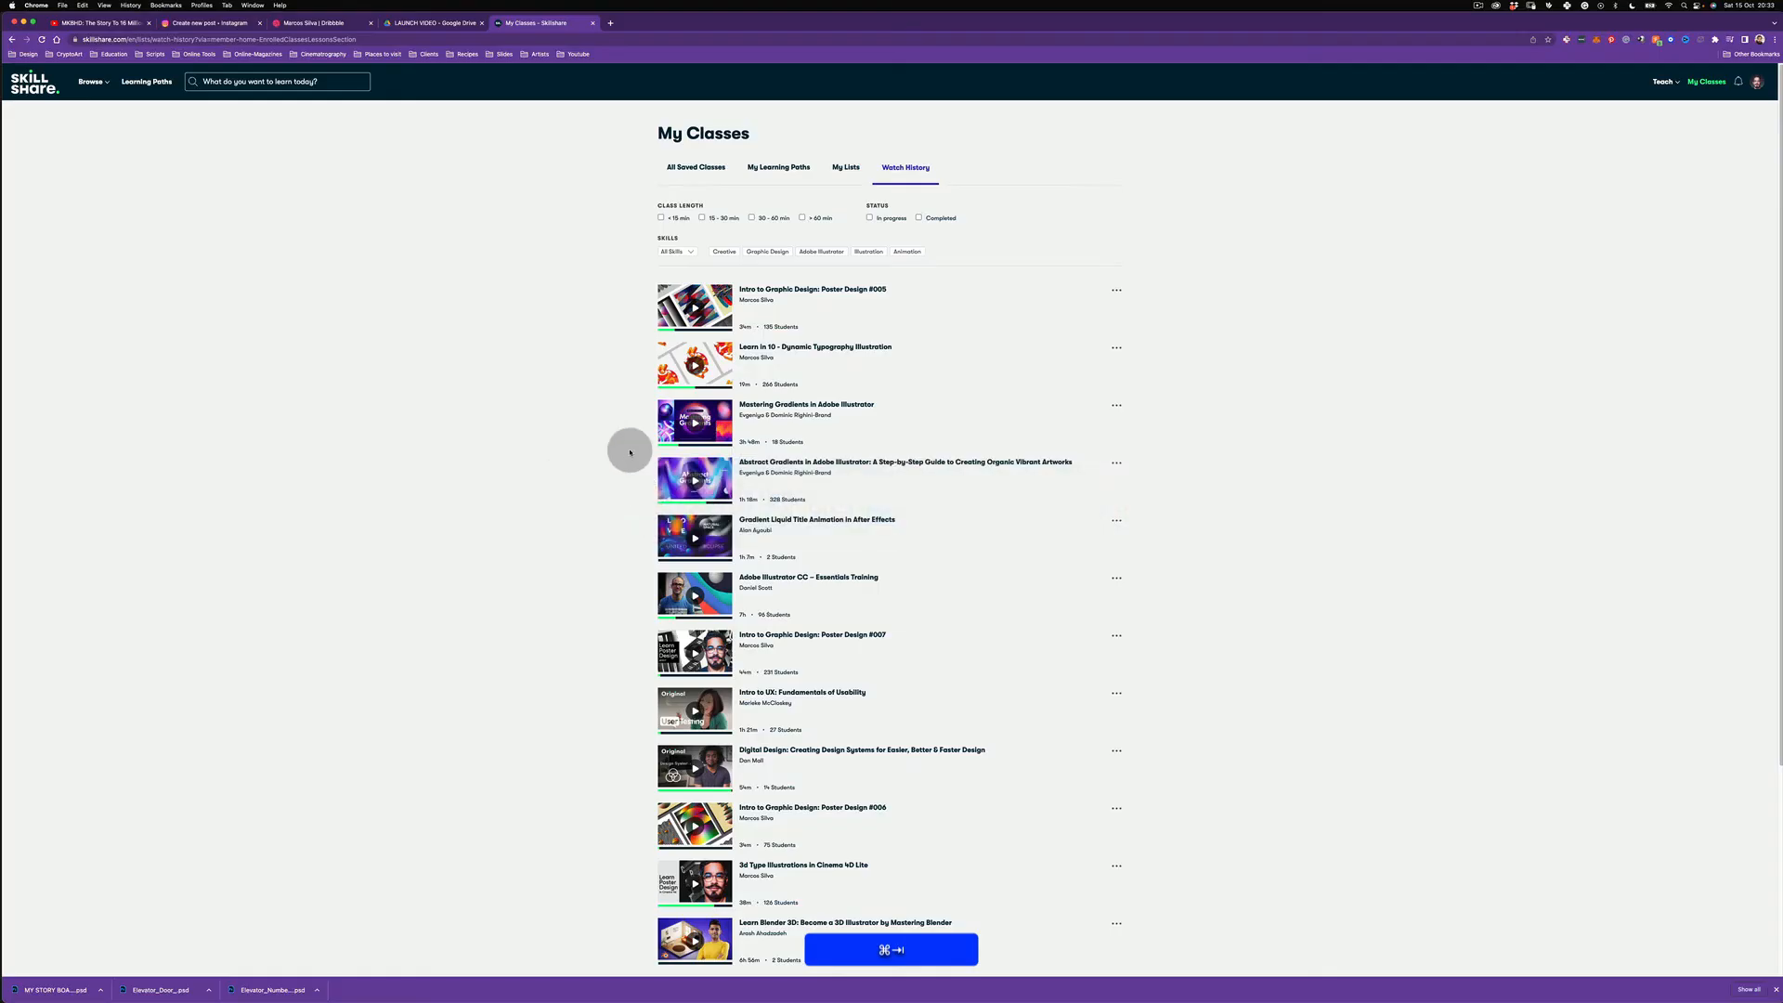
left_click(610, 23)
type("tik")
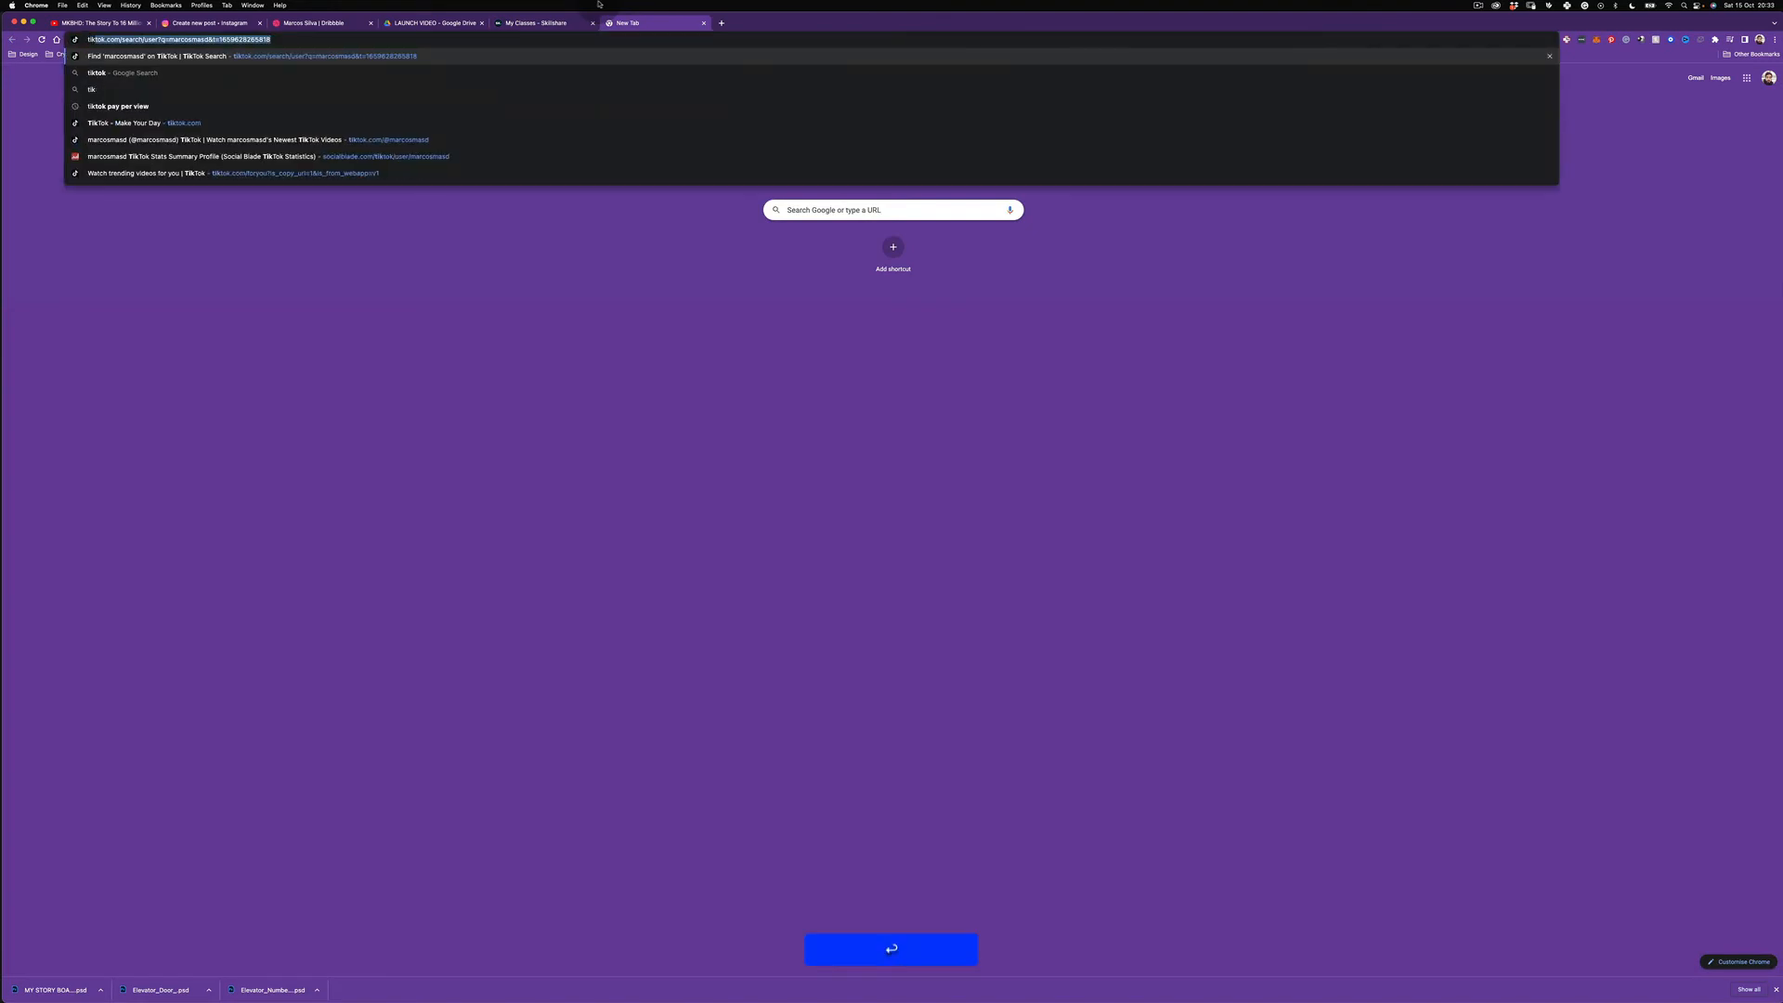
key("Return")
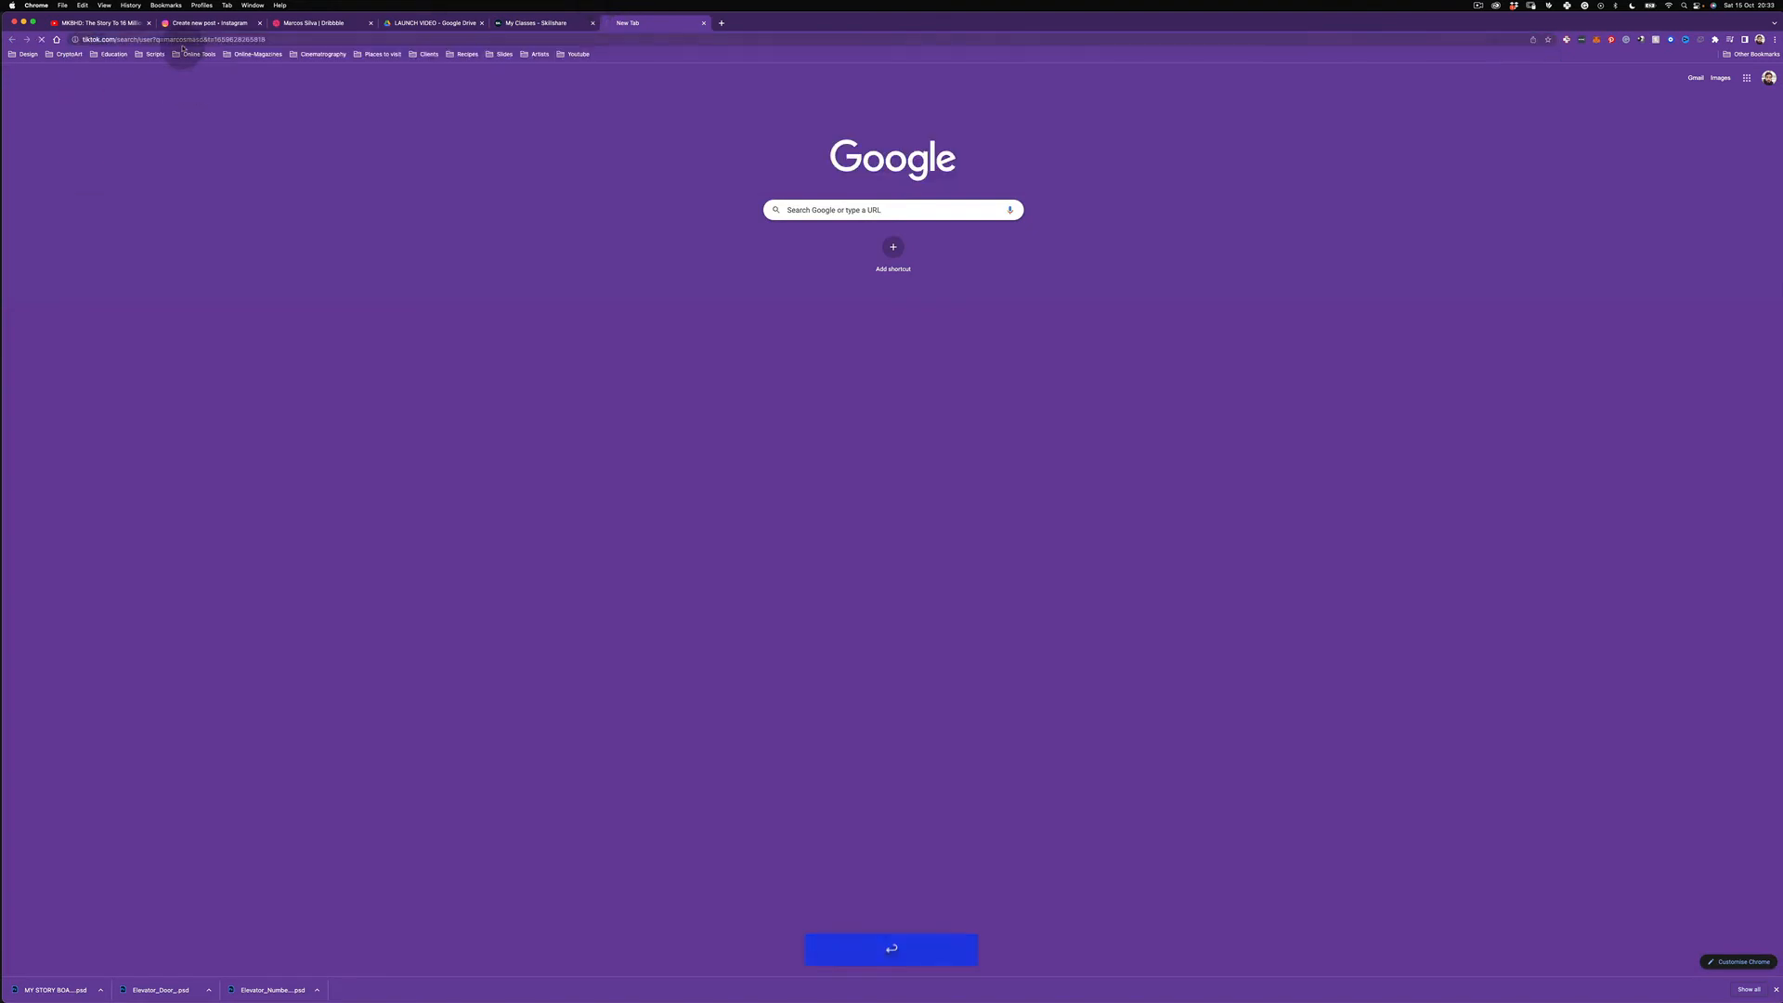
Step: Go to the open Instagram tab, reload the feed and open the account's own profile
left_click(210, 24)
left_click(561, 511)
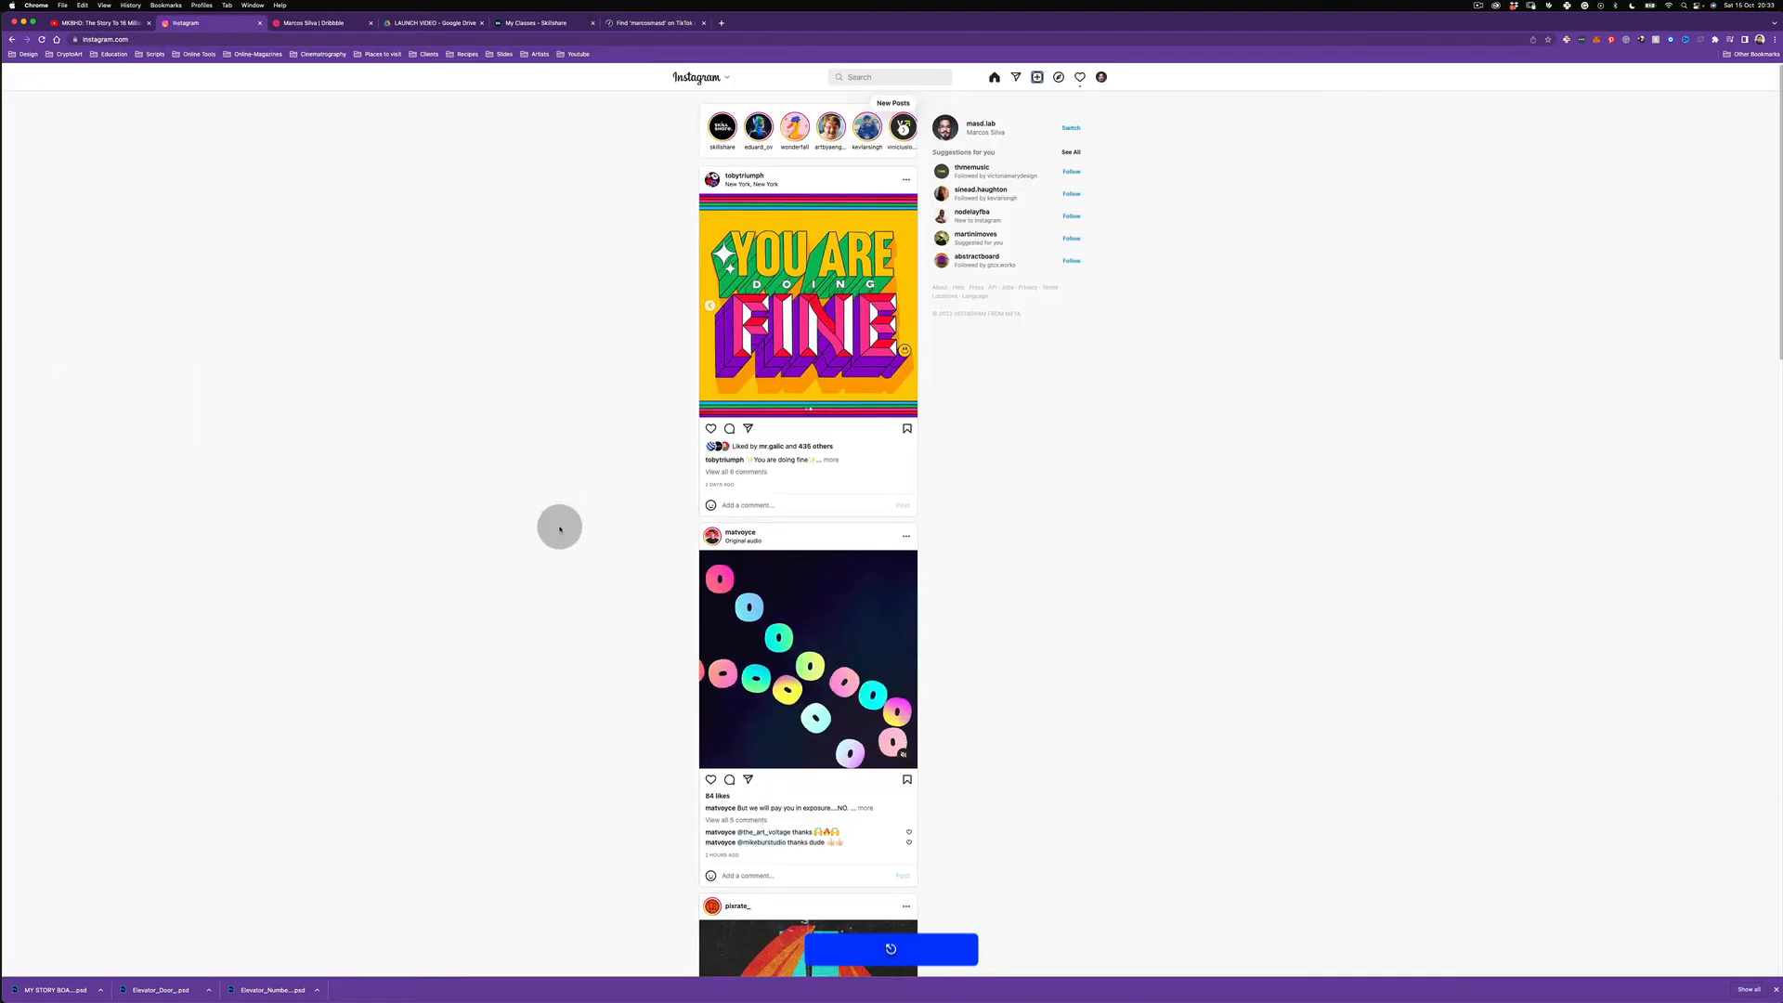
left_click(1101, 77)
left_click(1045, 100)
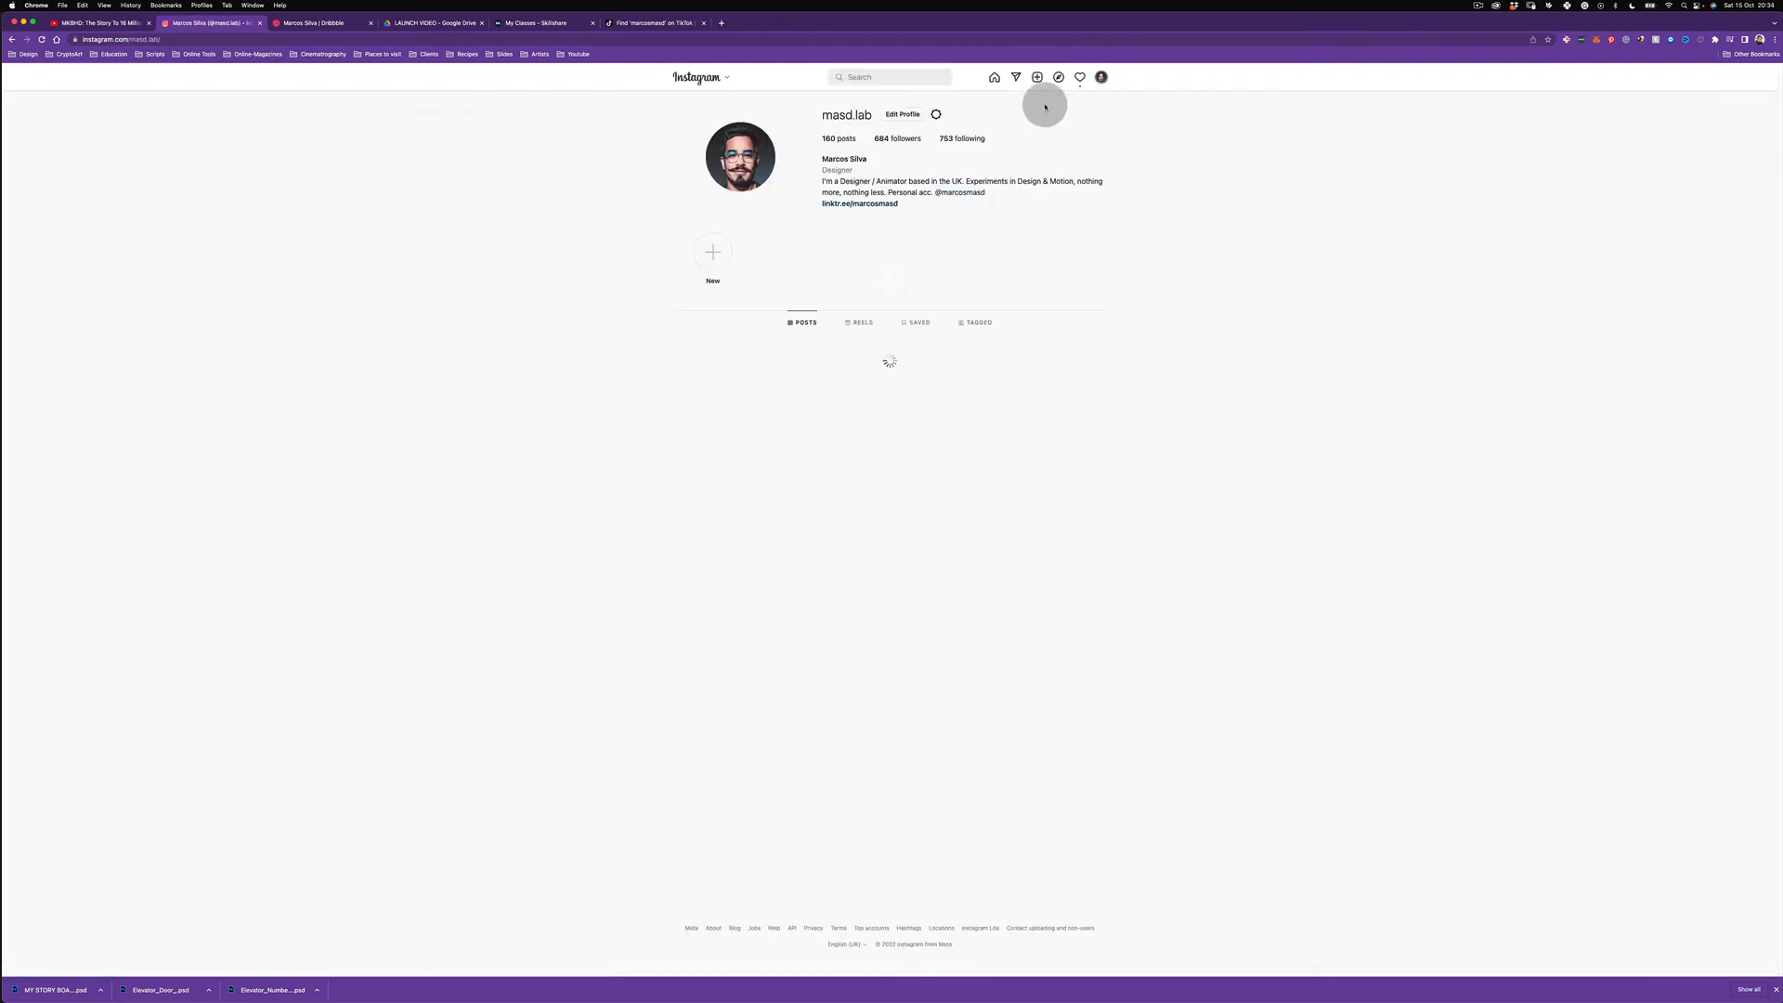
Step: Open the second post in the profile grid, browse forward two posts and close the post viewer
left_click(937, 399)
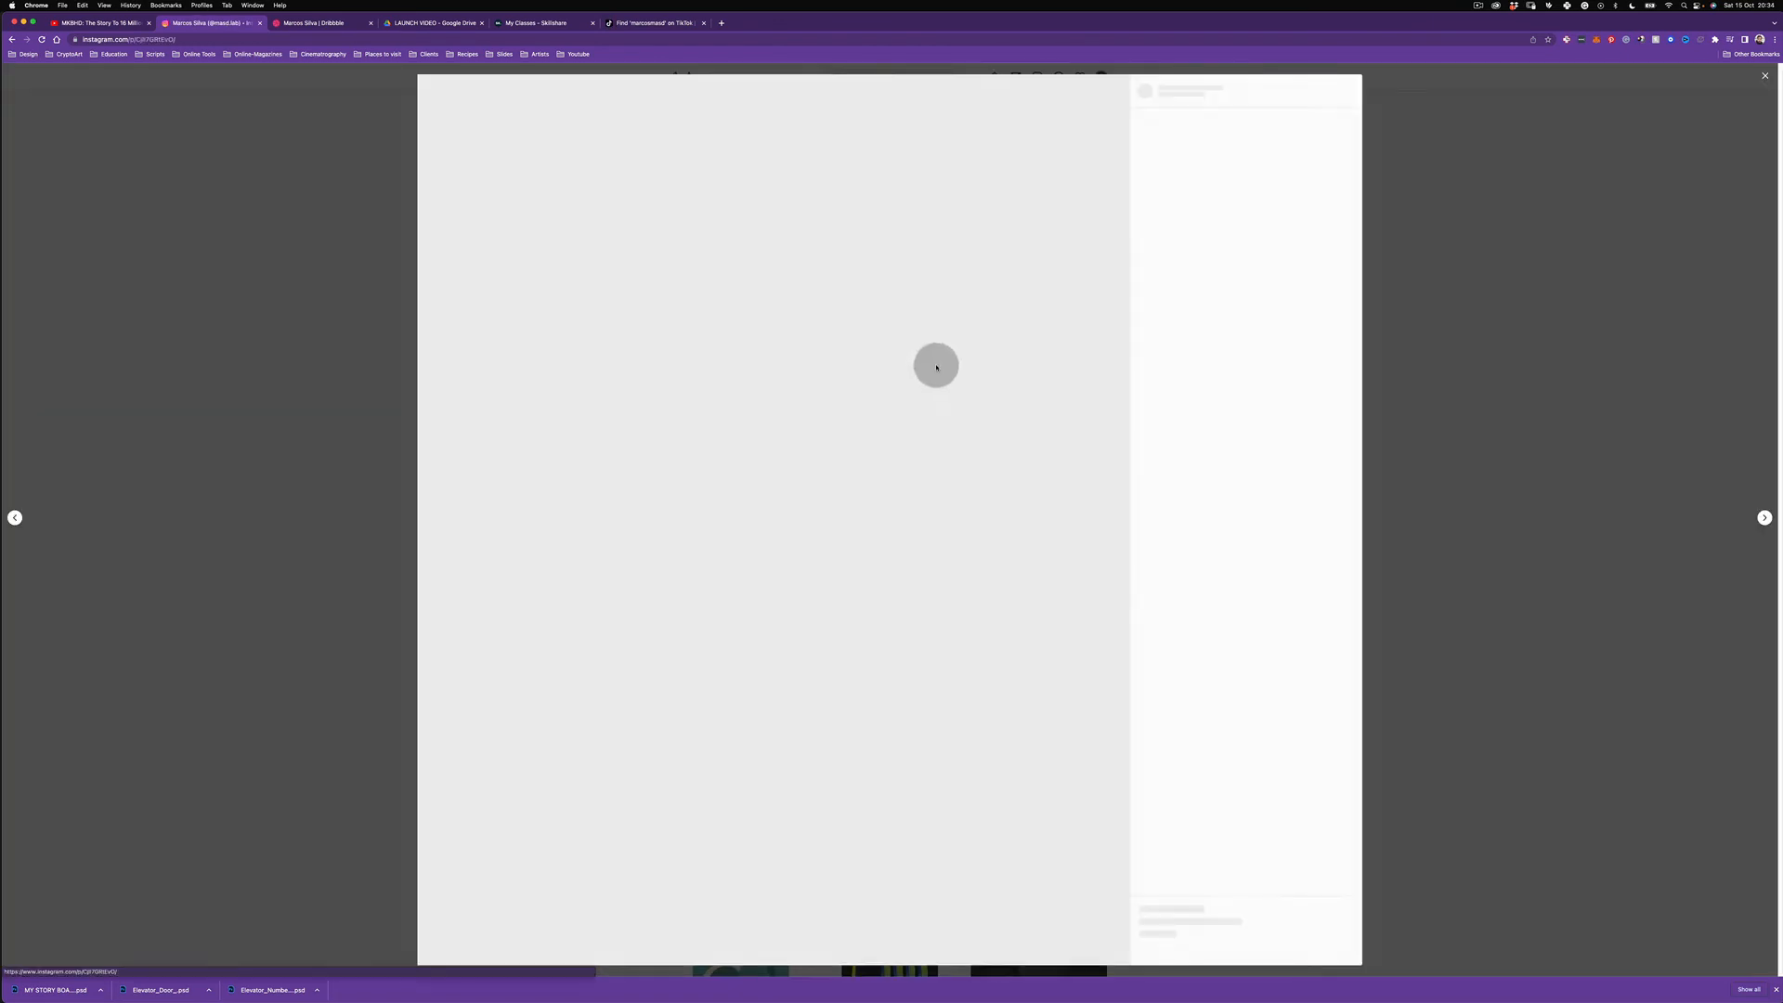
key("Right")
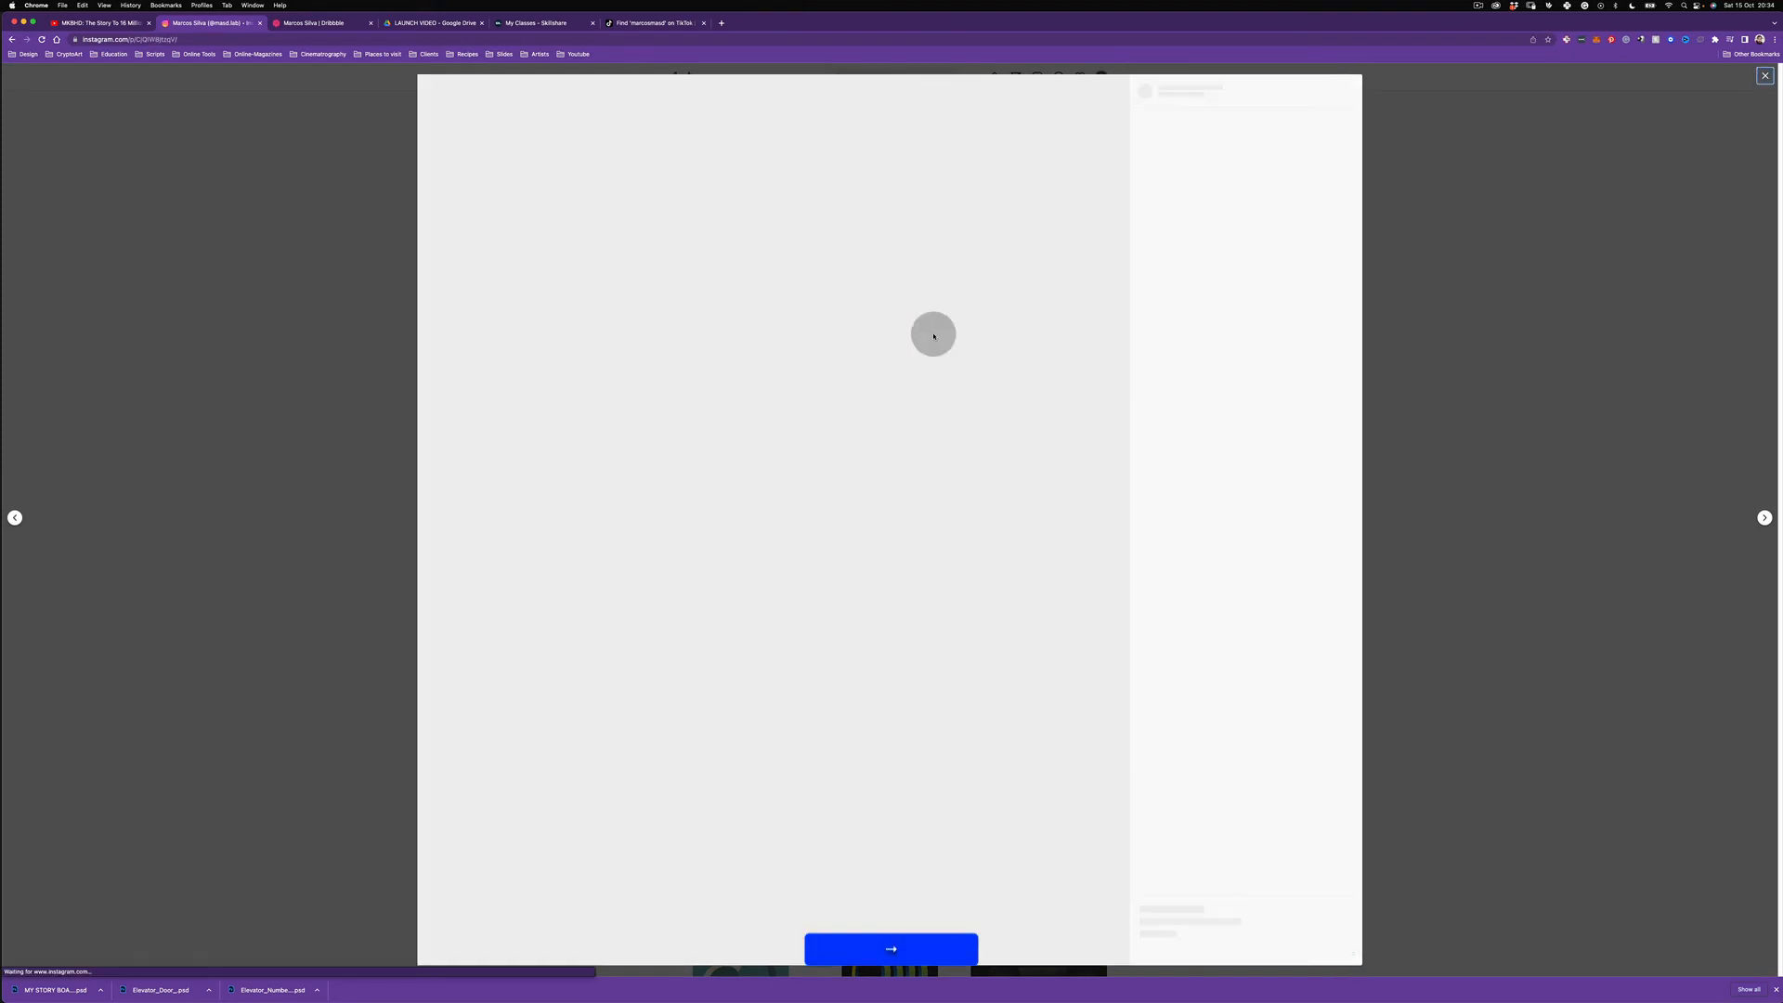
key("Right")
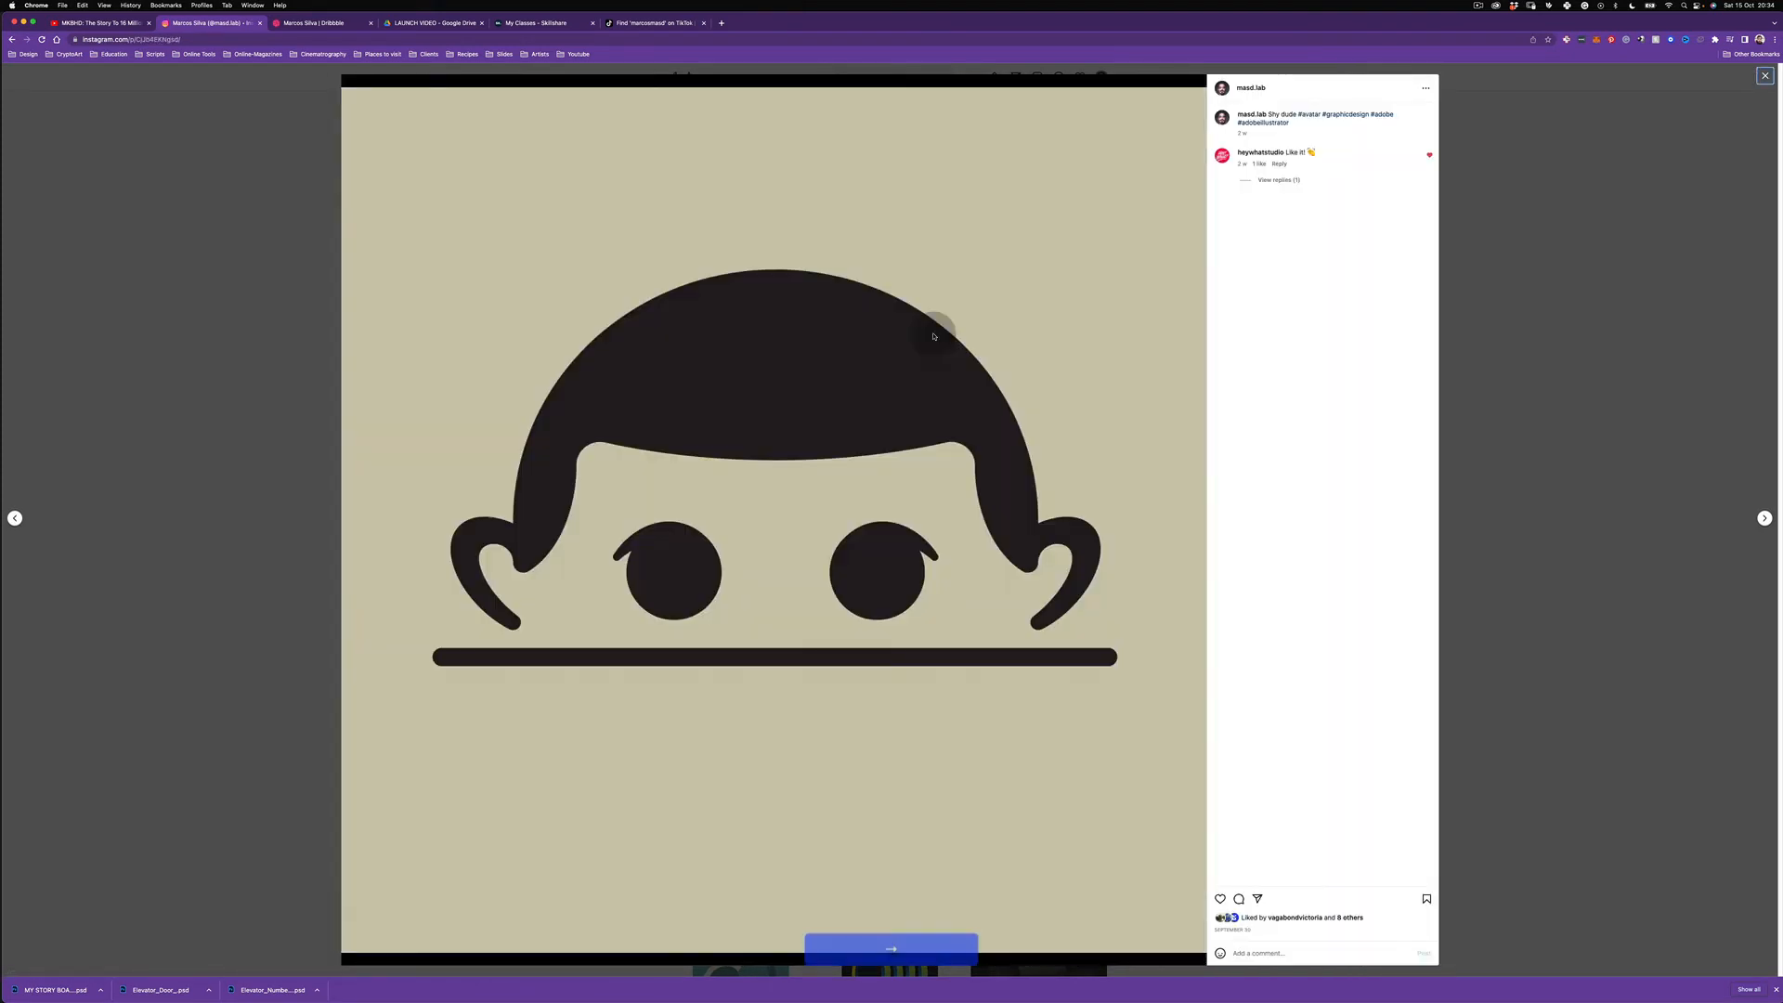
key("Escape")
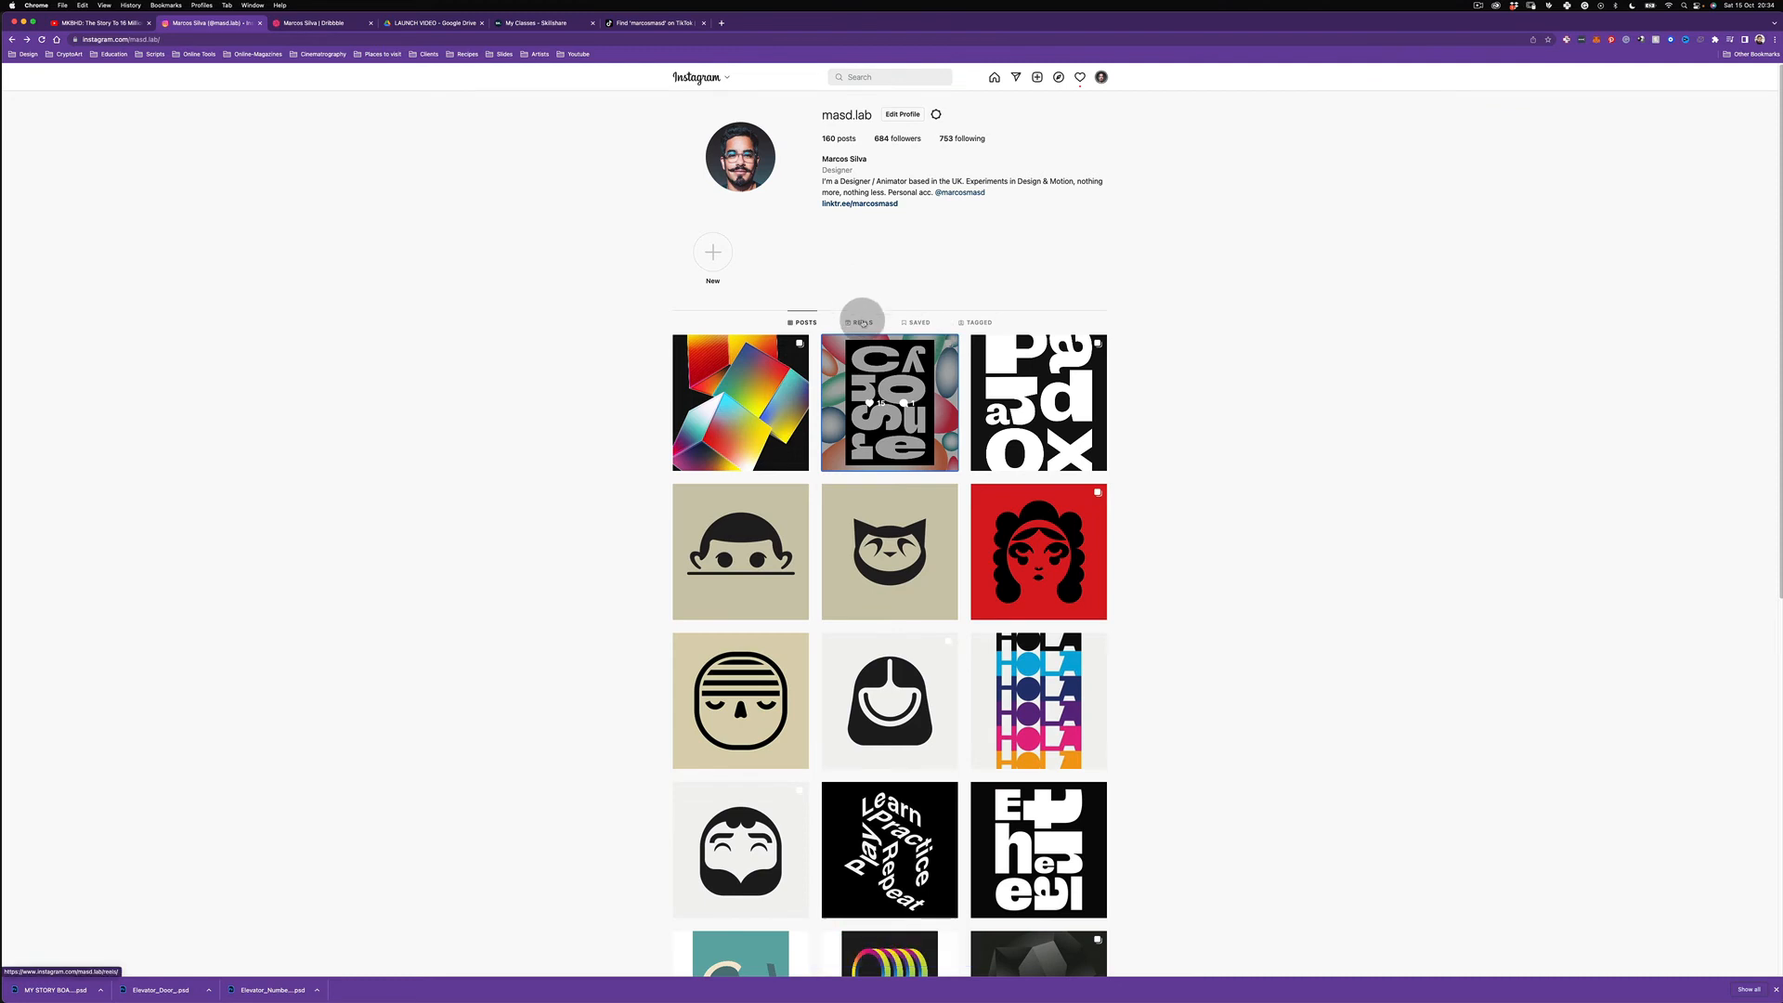
Step: Show the Instagram profile's reels, then return to the home feed
left_click(863, 322)
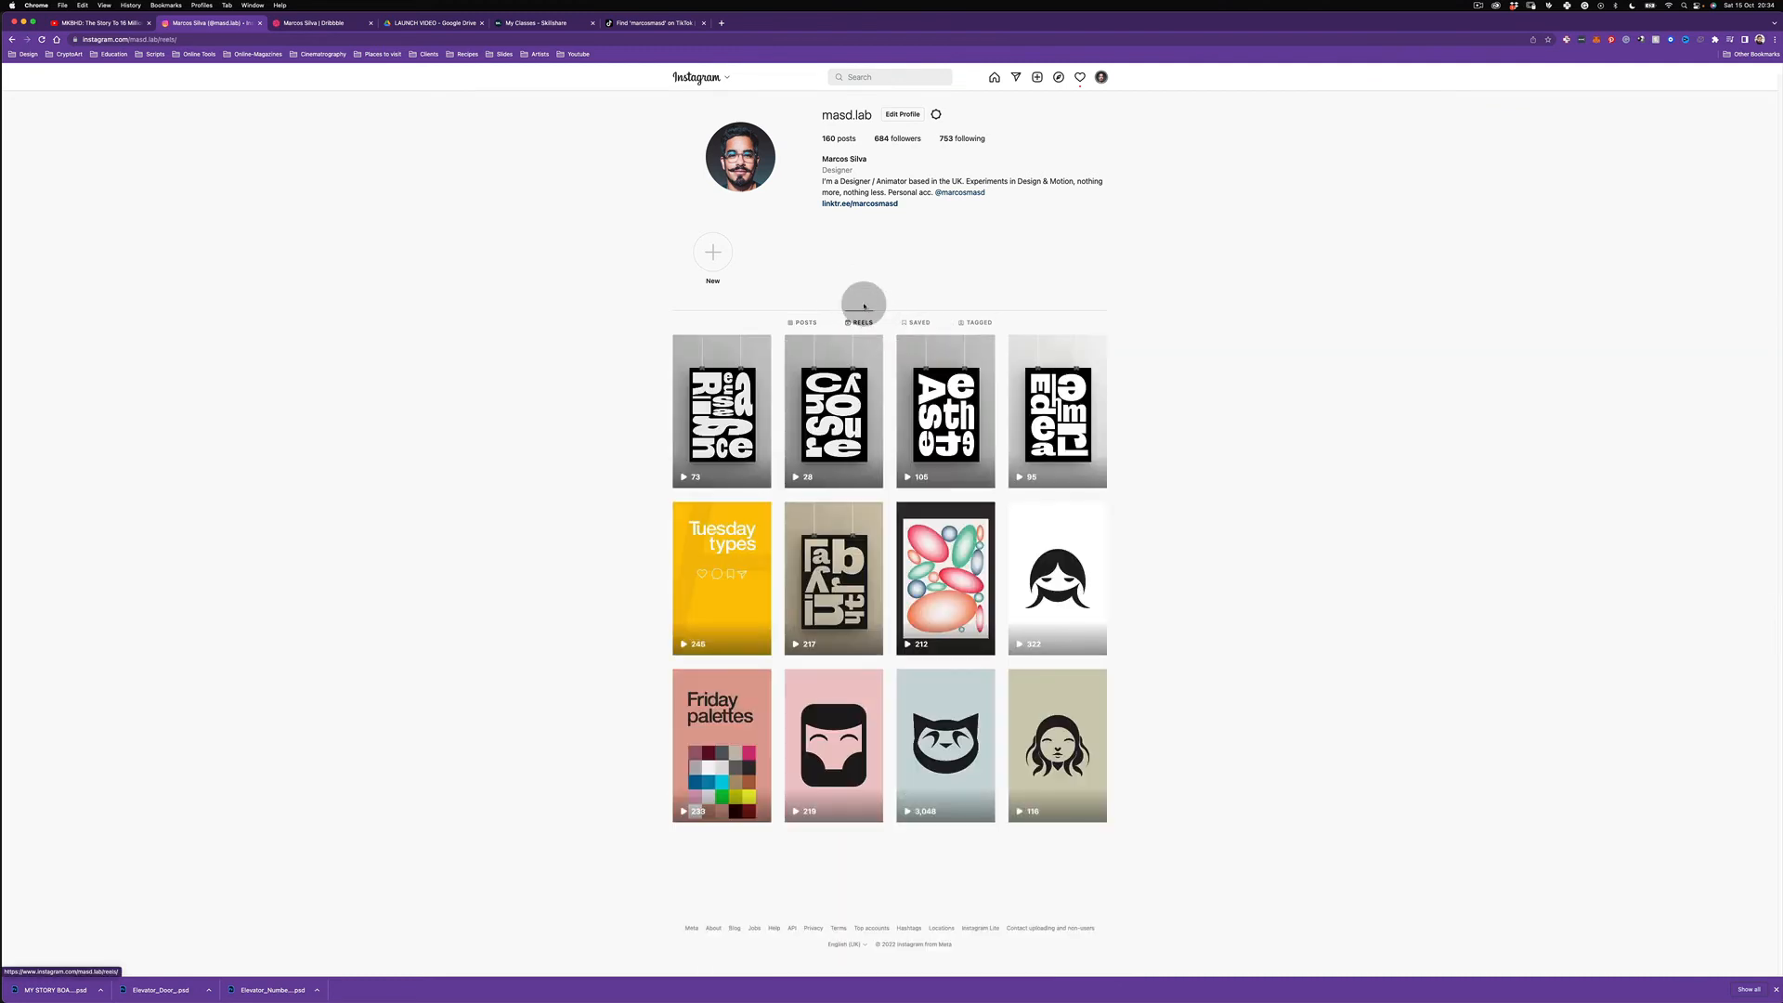
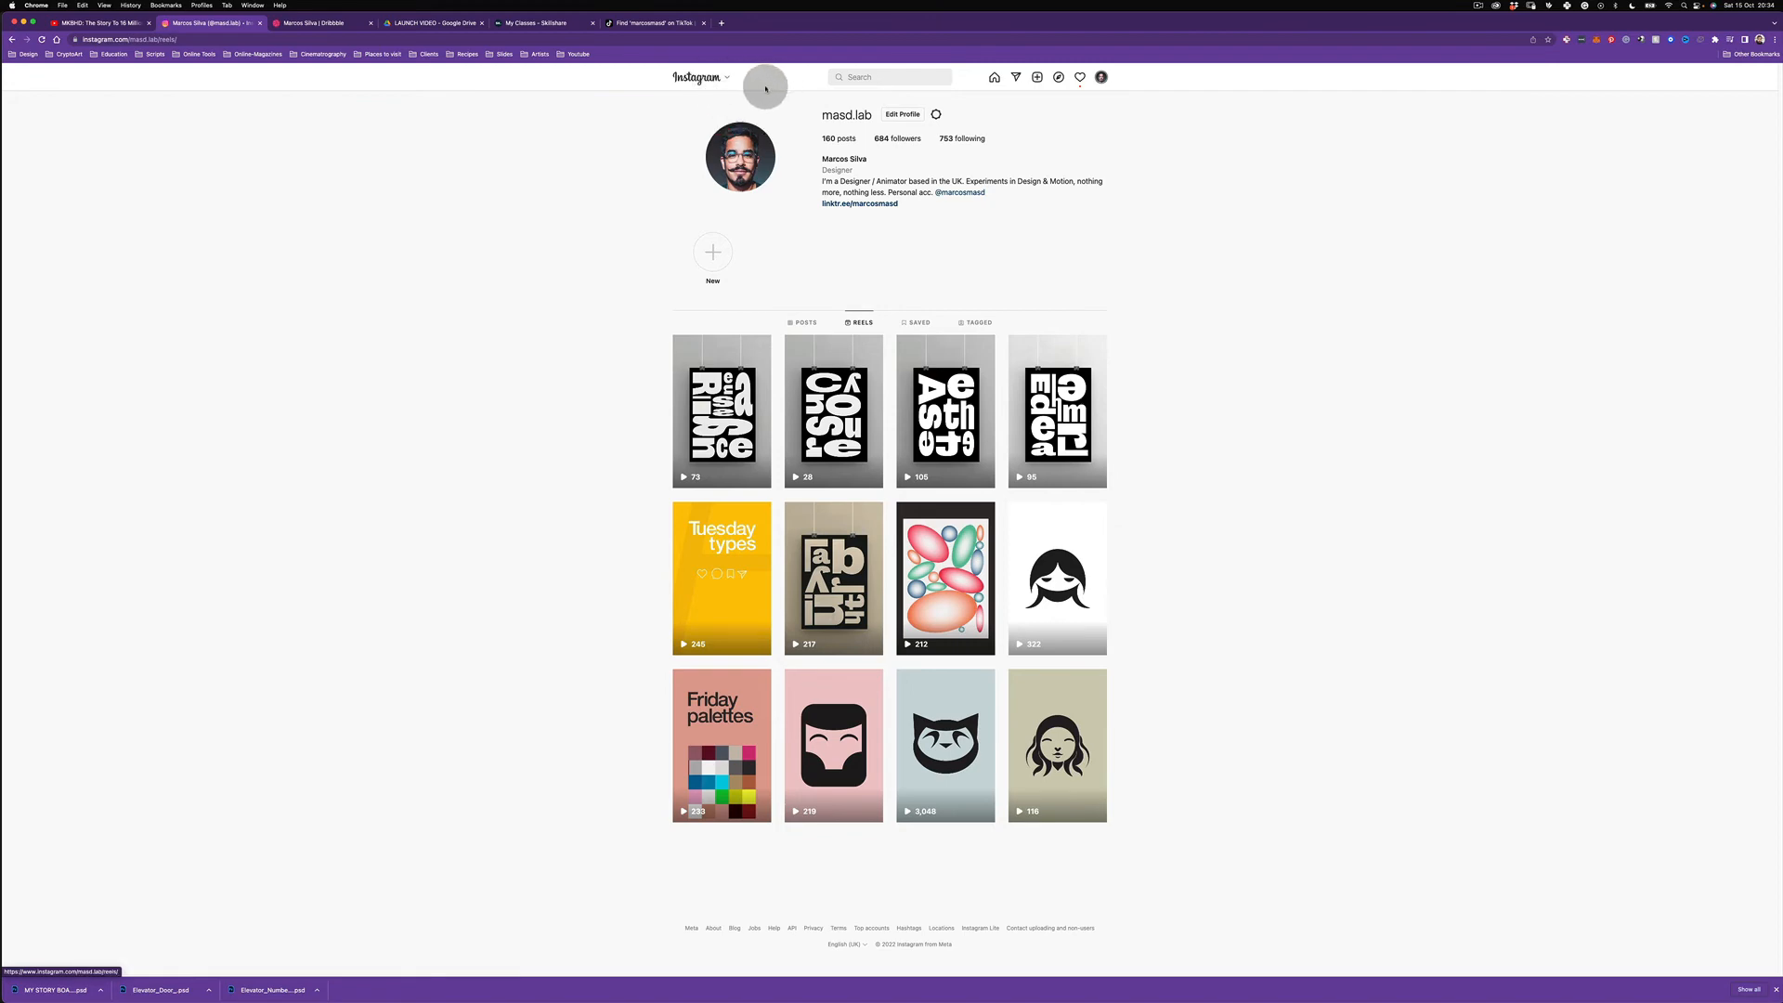
left_click(699, 77)
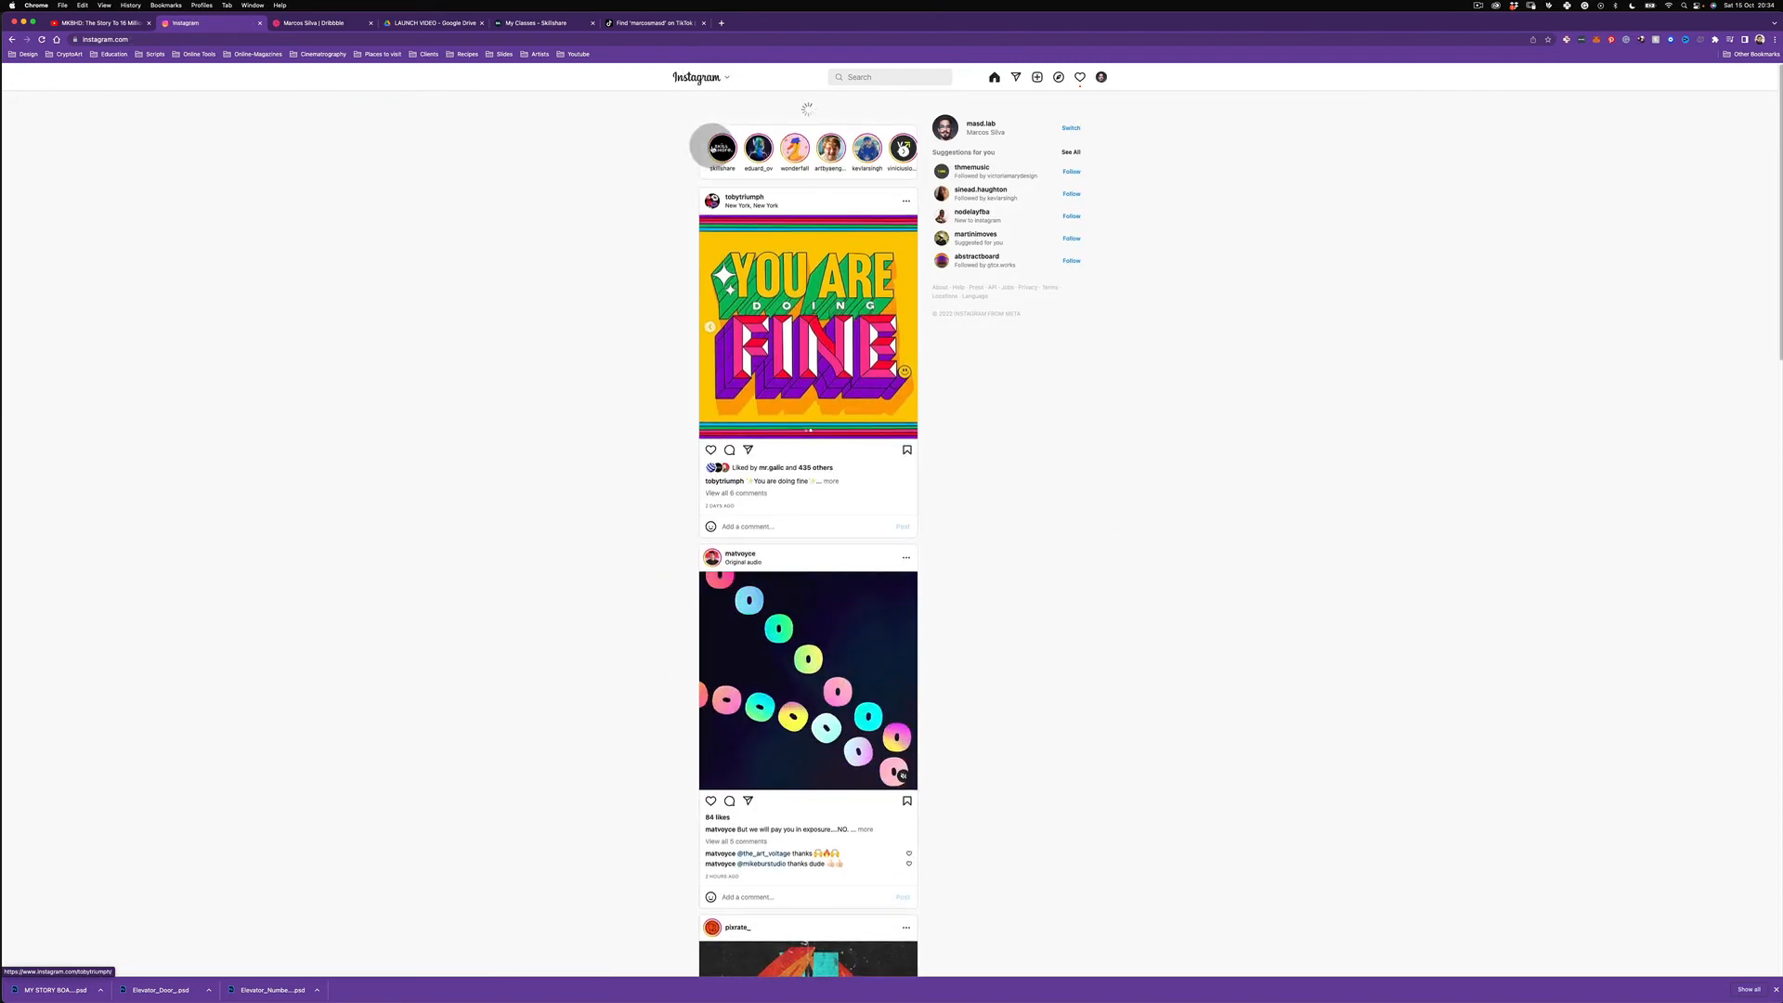
Step: Browse down the Instagram home feed to examine the lettering, logo and illustration posts from followed designers
scroll(712, 147, "down", 10)
scroll(712, 147, "down", 5)
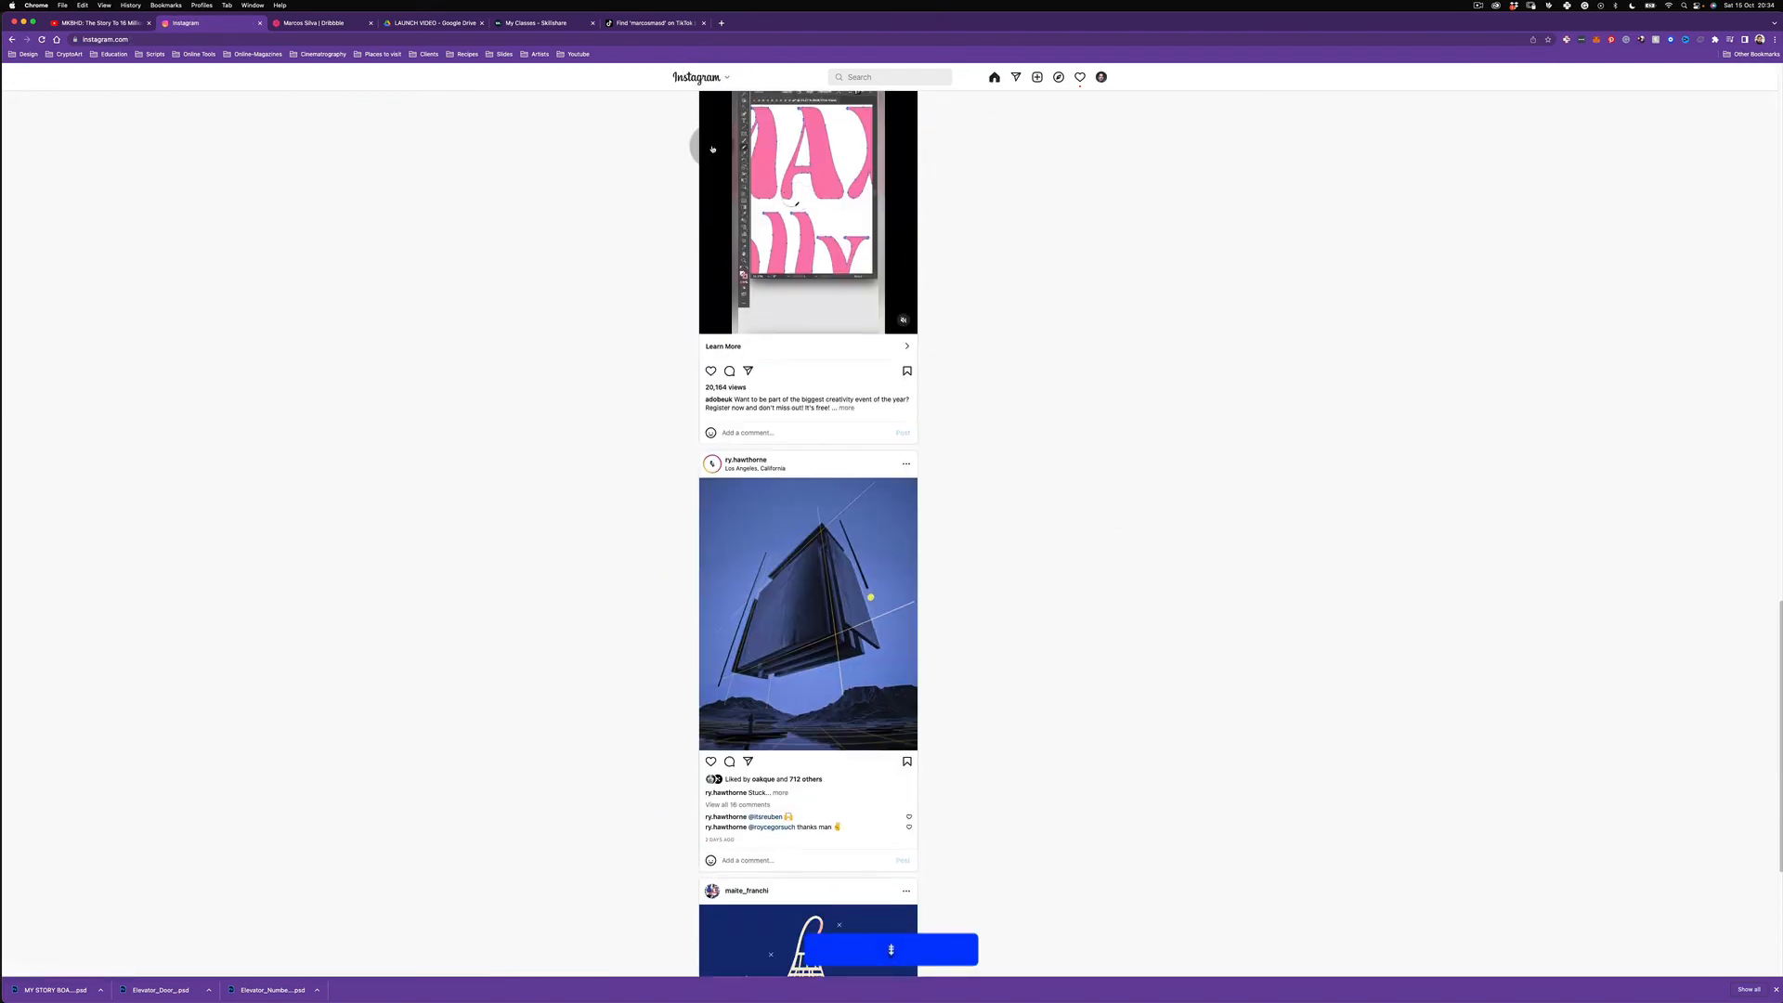
scroll(712, 147, "down", 5)
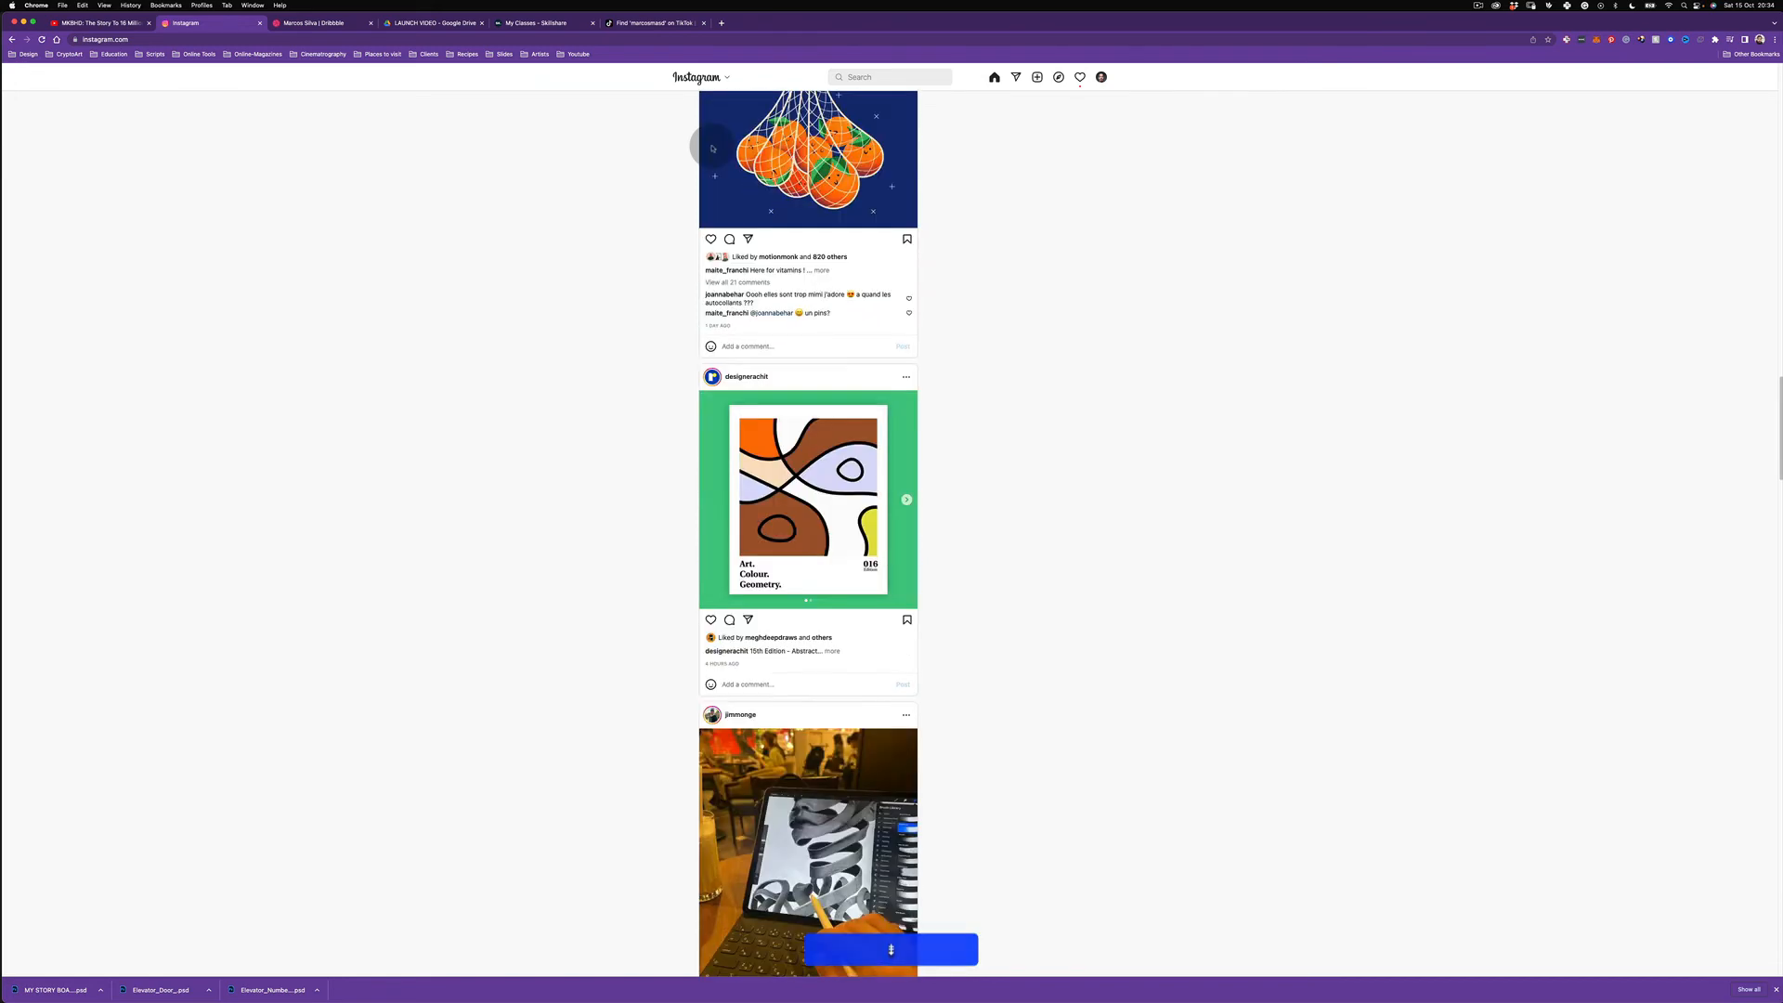
scroll(712, 148, "down", 10)
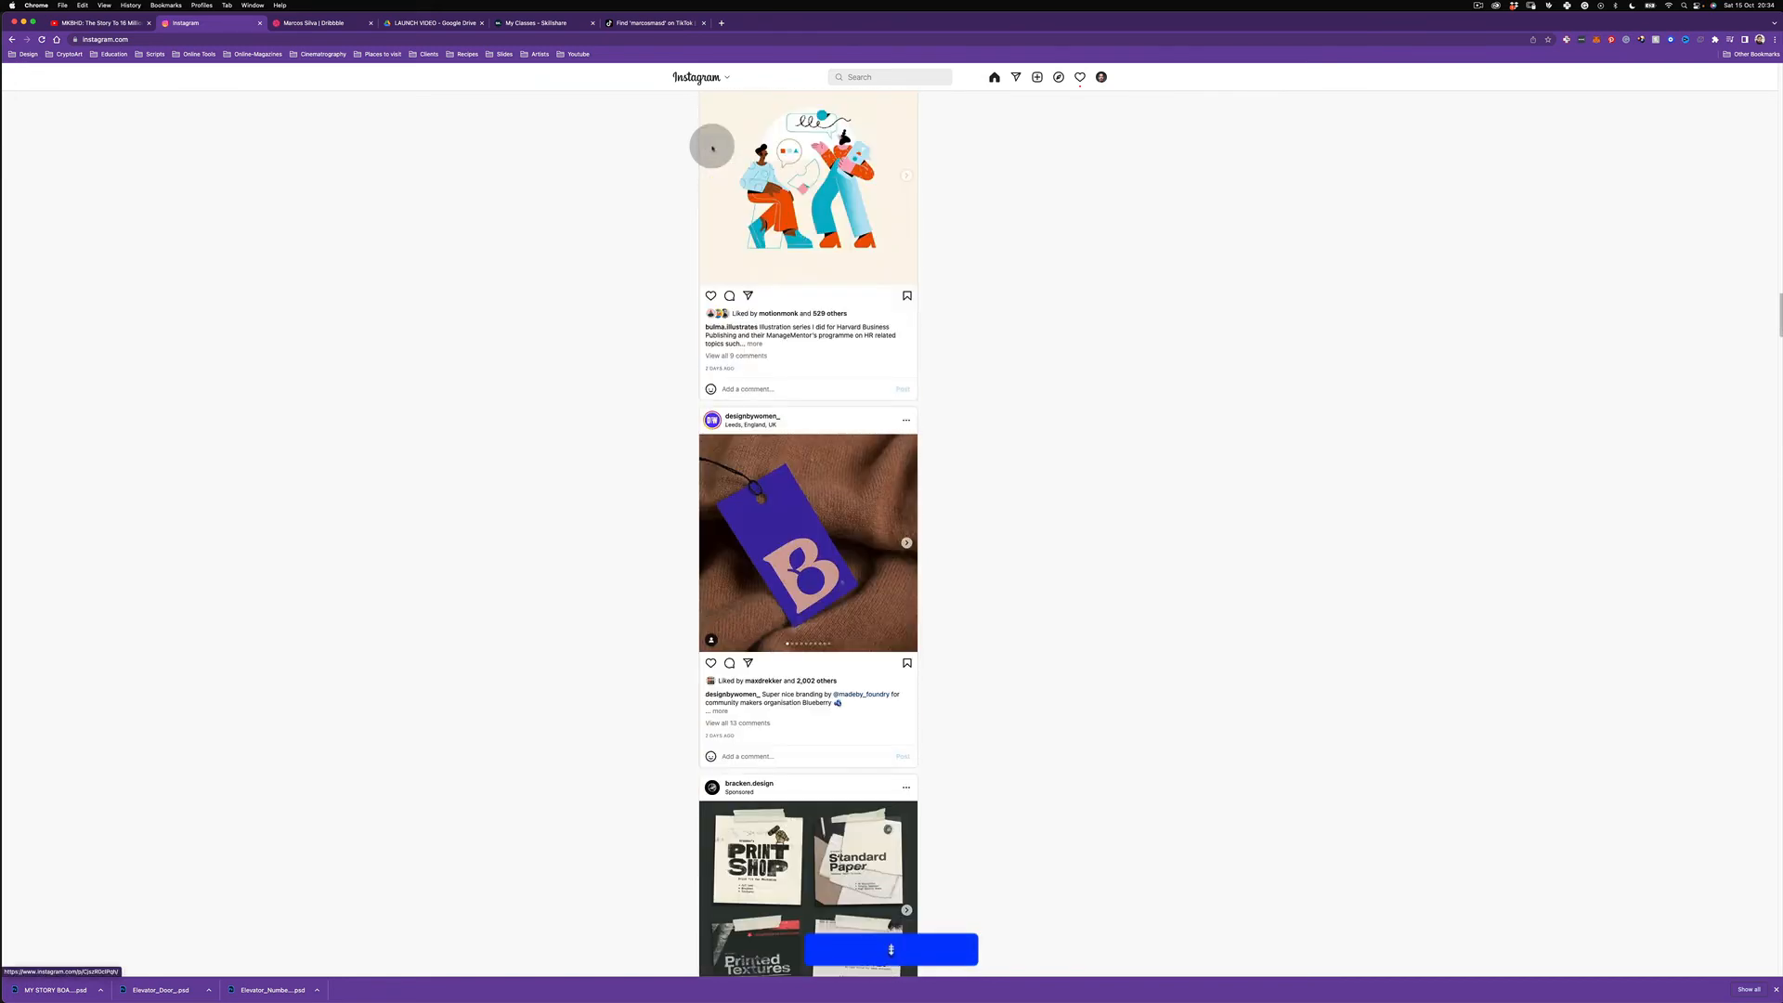
scroll(713, 146, "down", 10)
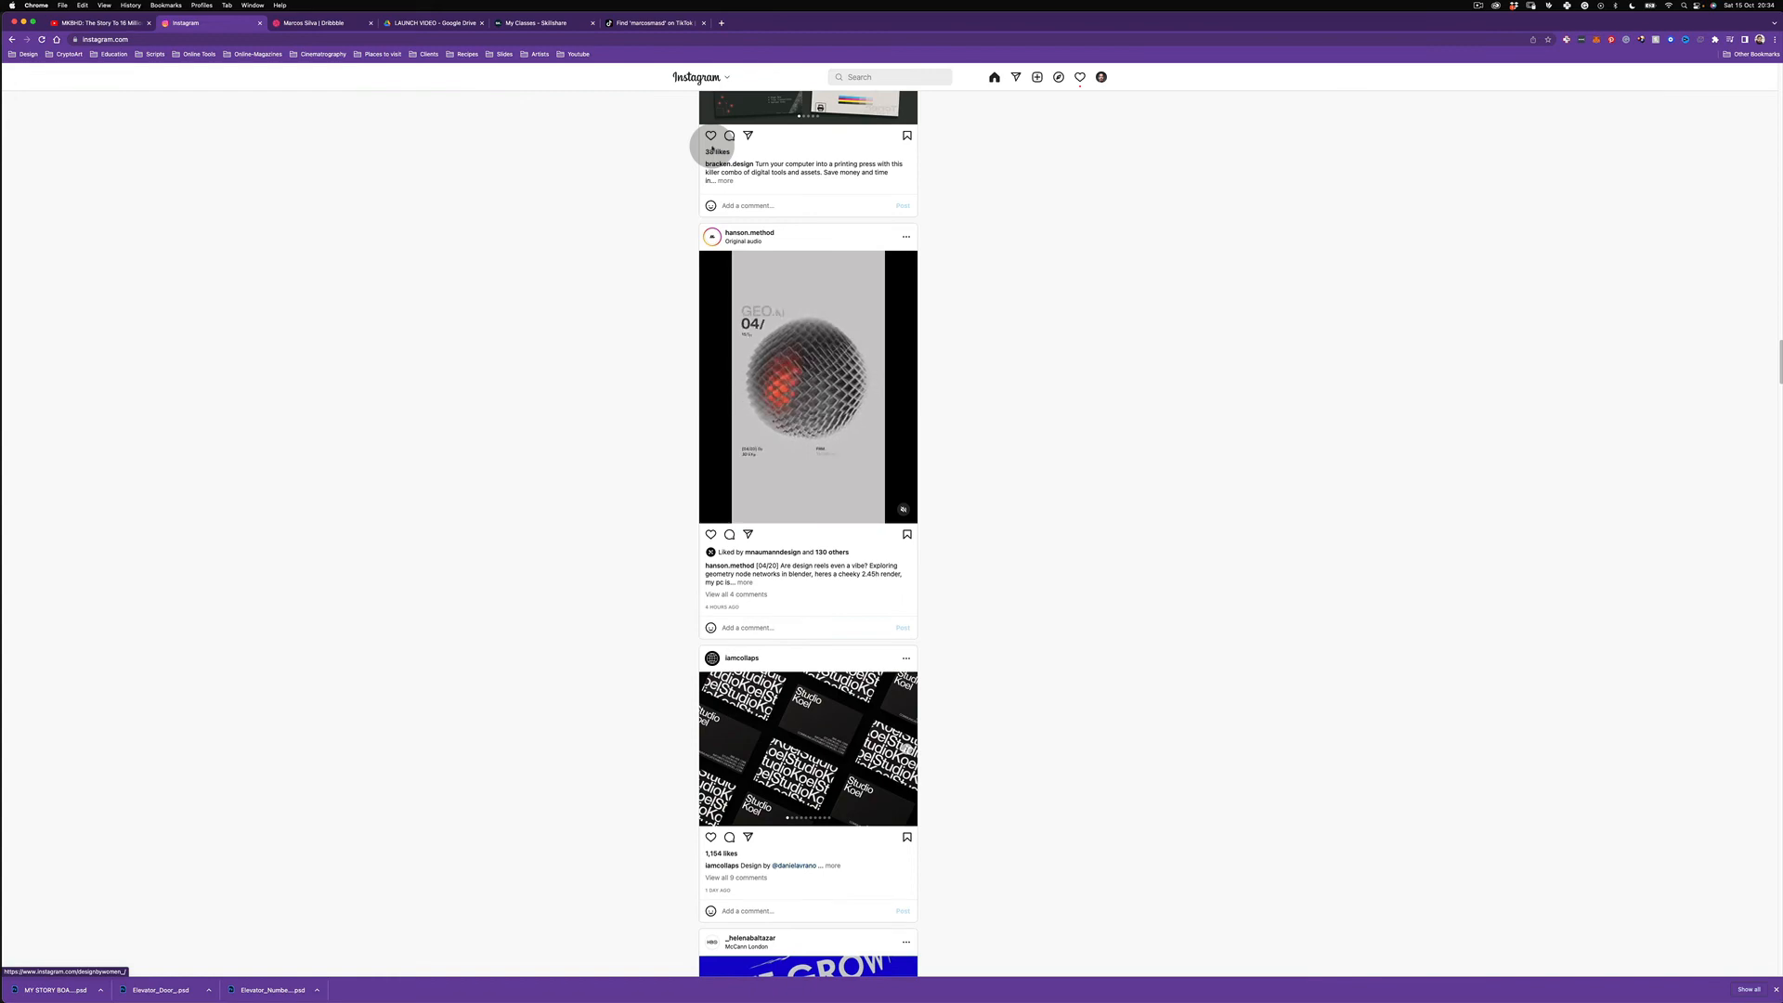
scroll(712, 147, "down", 10)
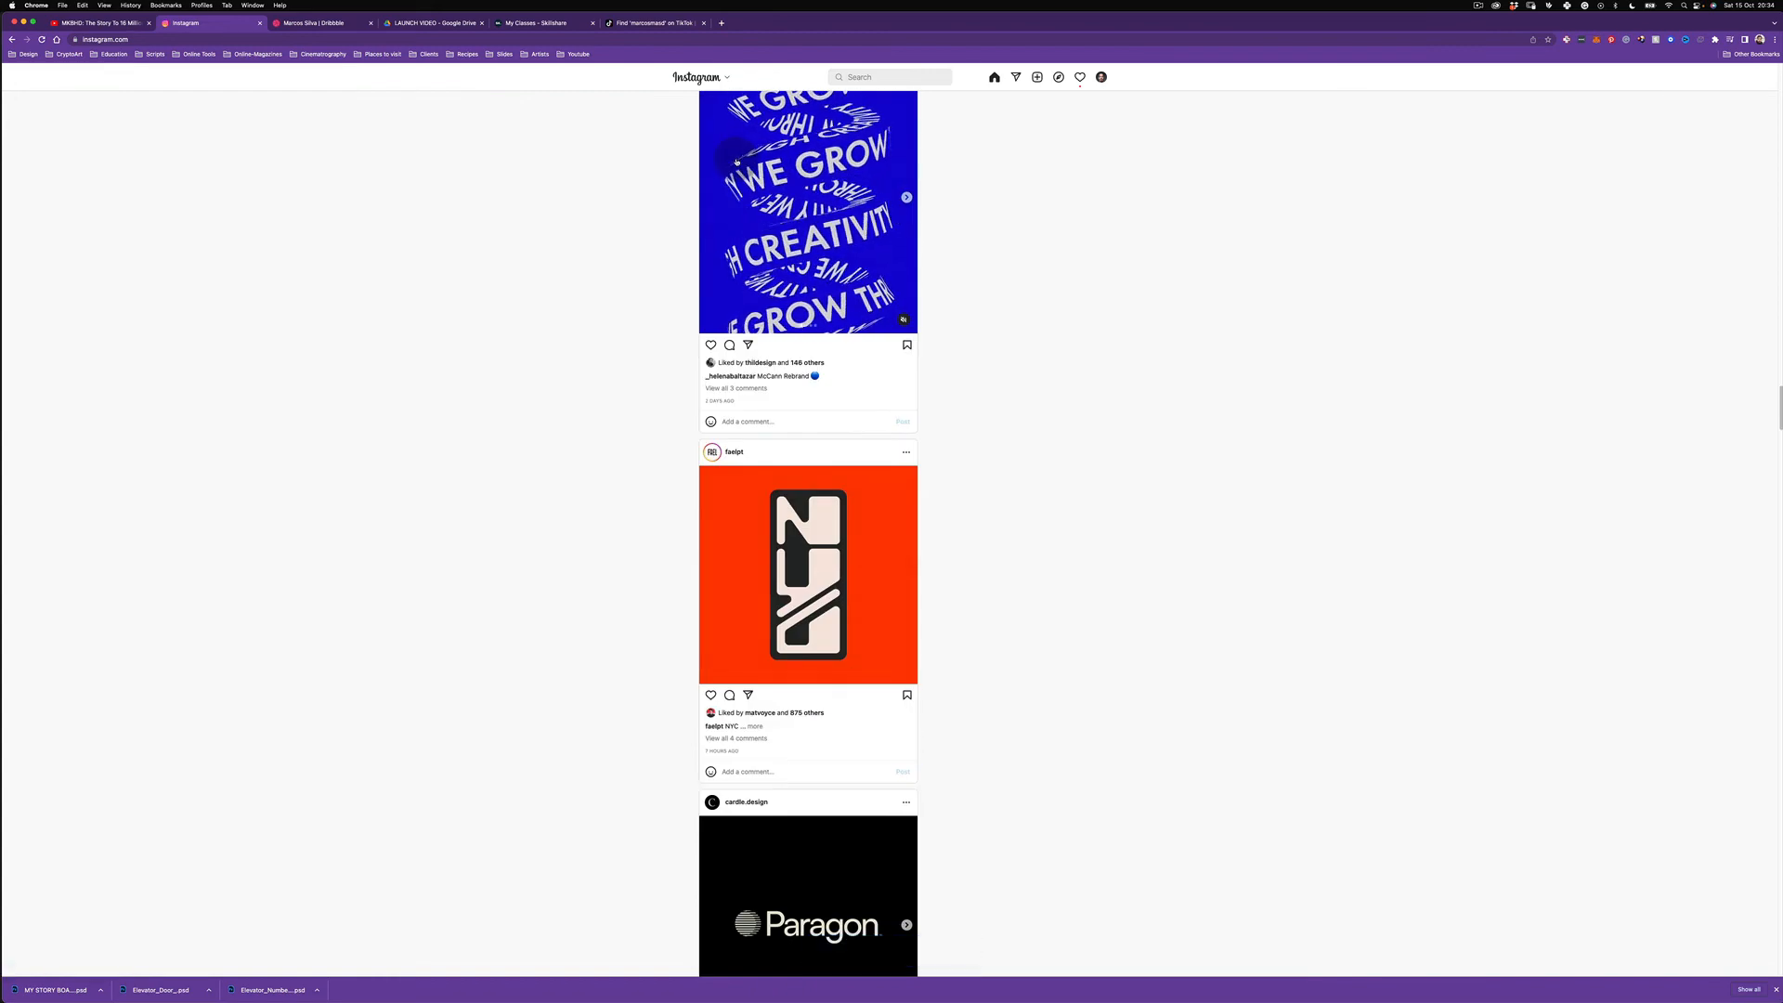
scroll(829, 633, "down", 10)
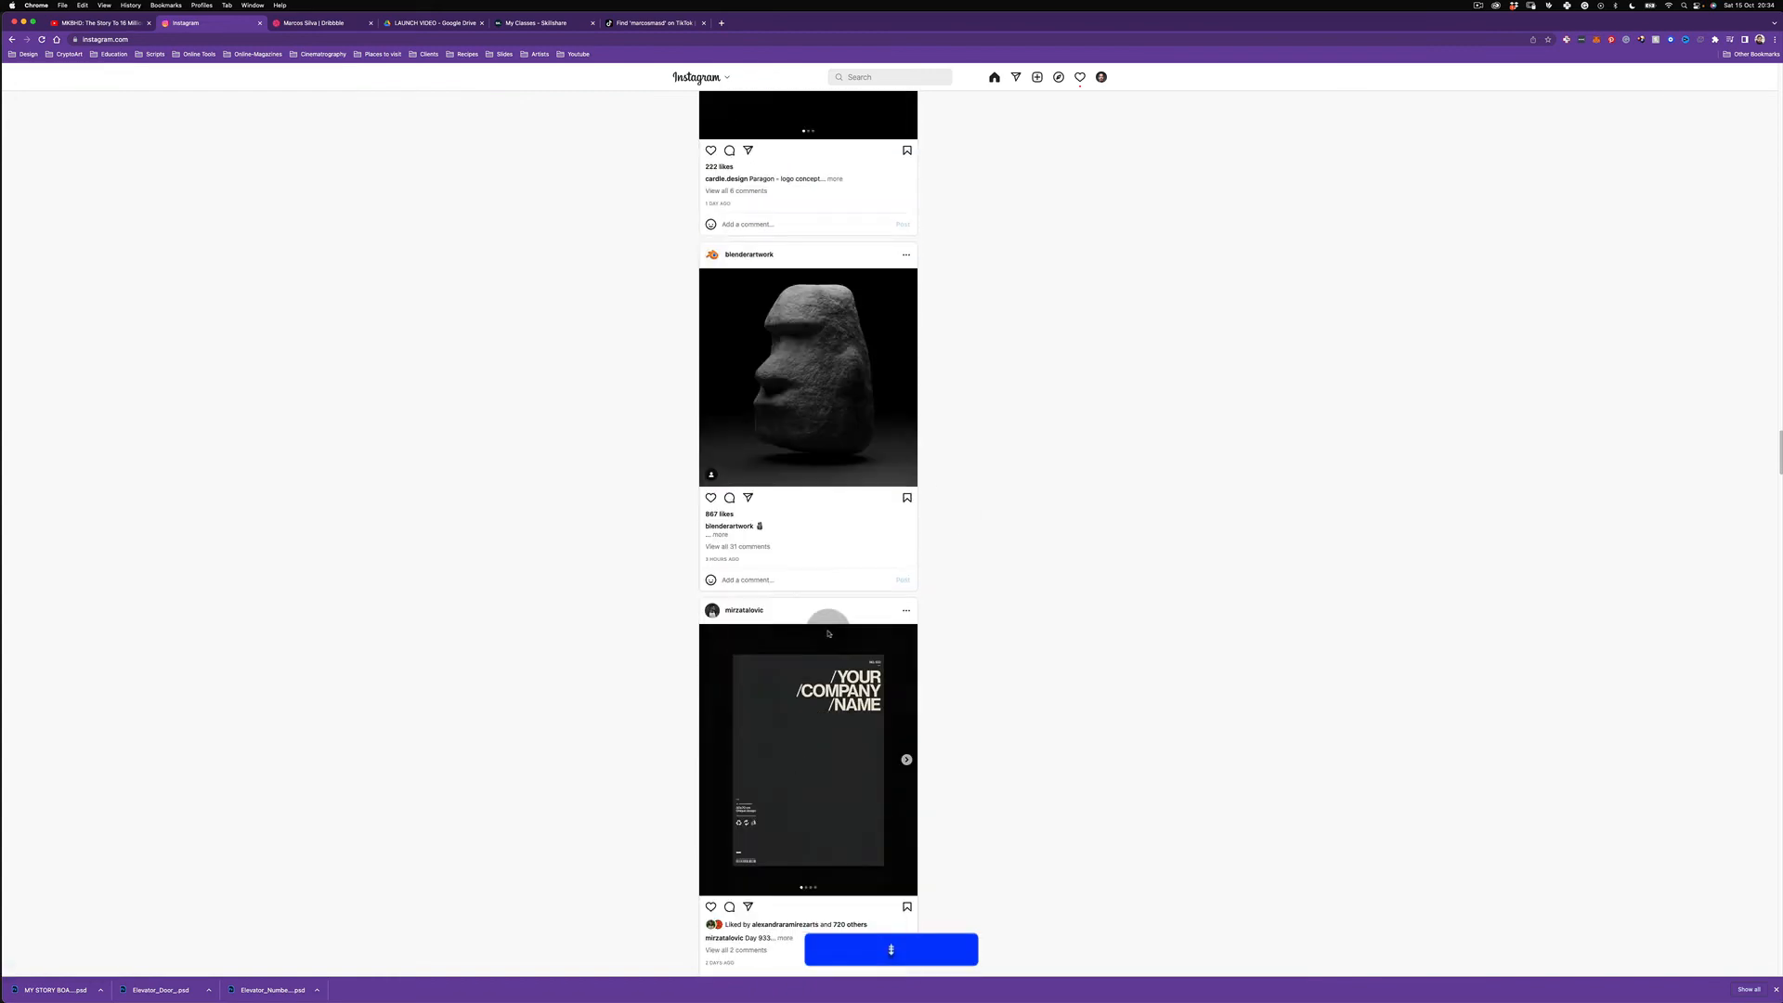
scroll(840, 582, "down", 10)
scroll(839, 584, "down", 15)
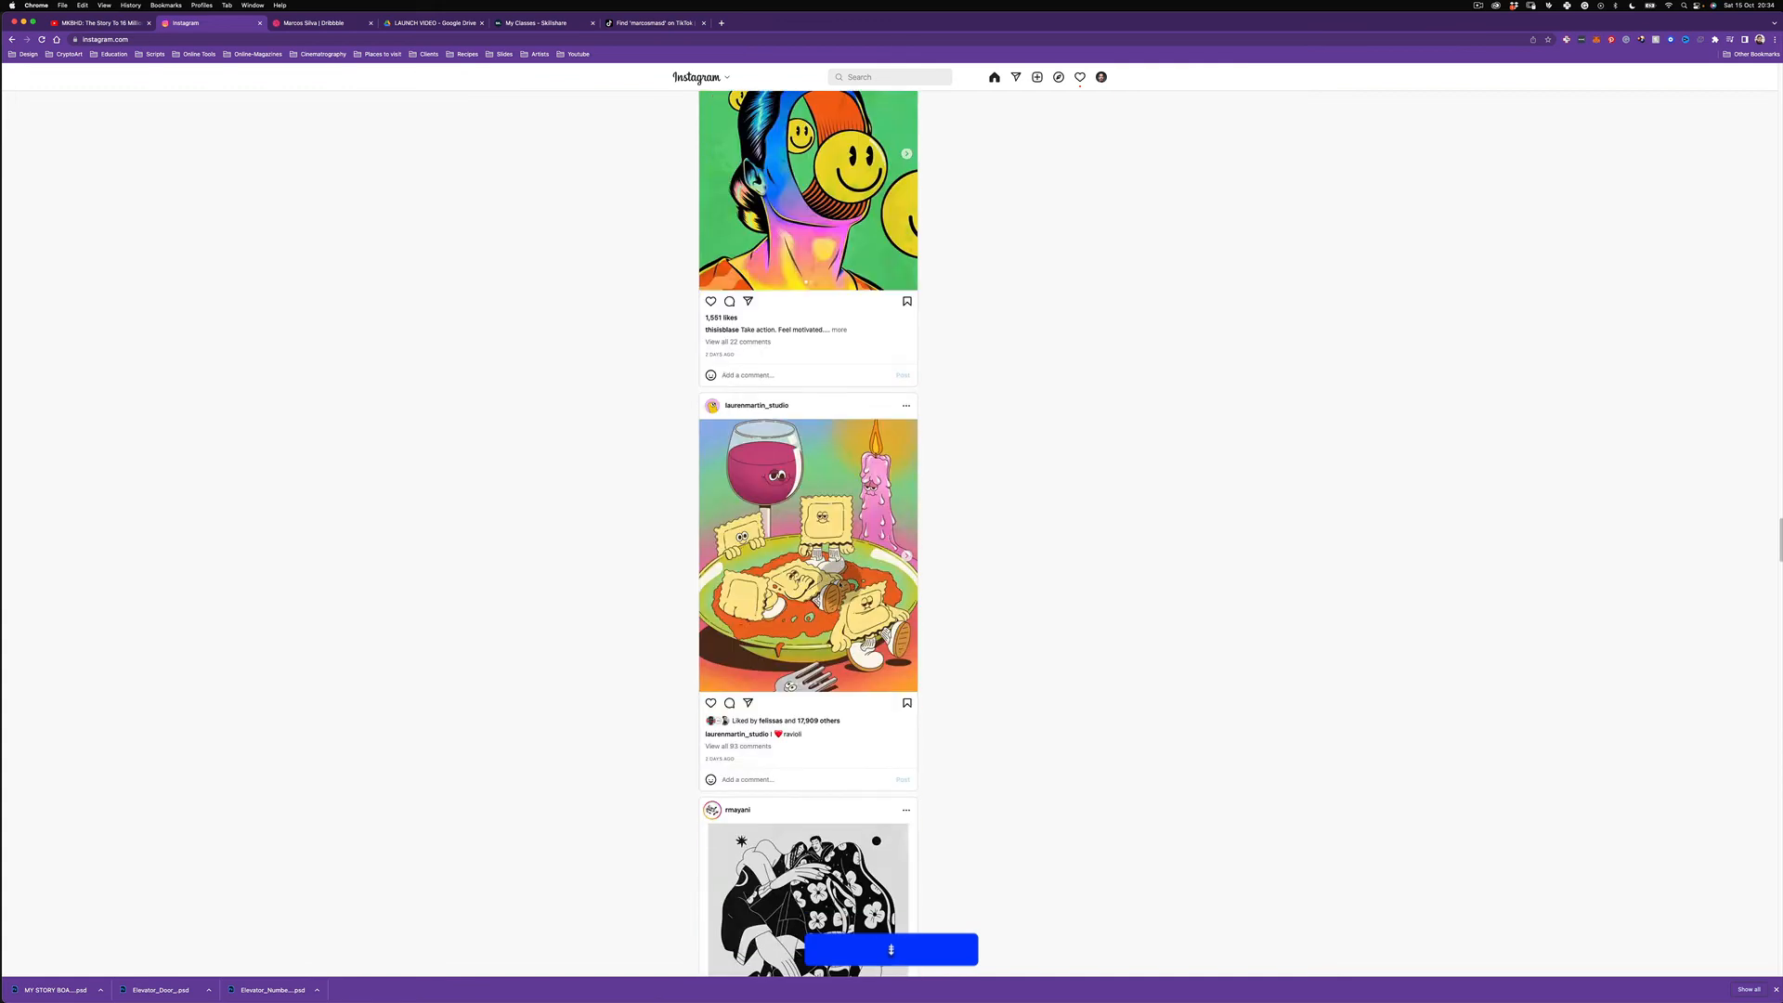
scroll(839, 584, "up", 10)
scroll(839, 585, "down", 15)
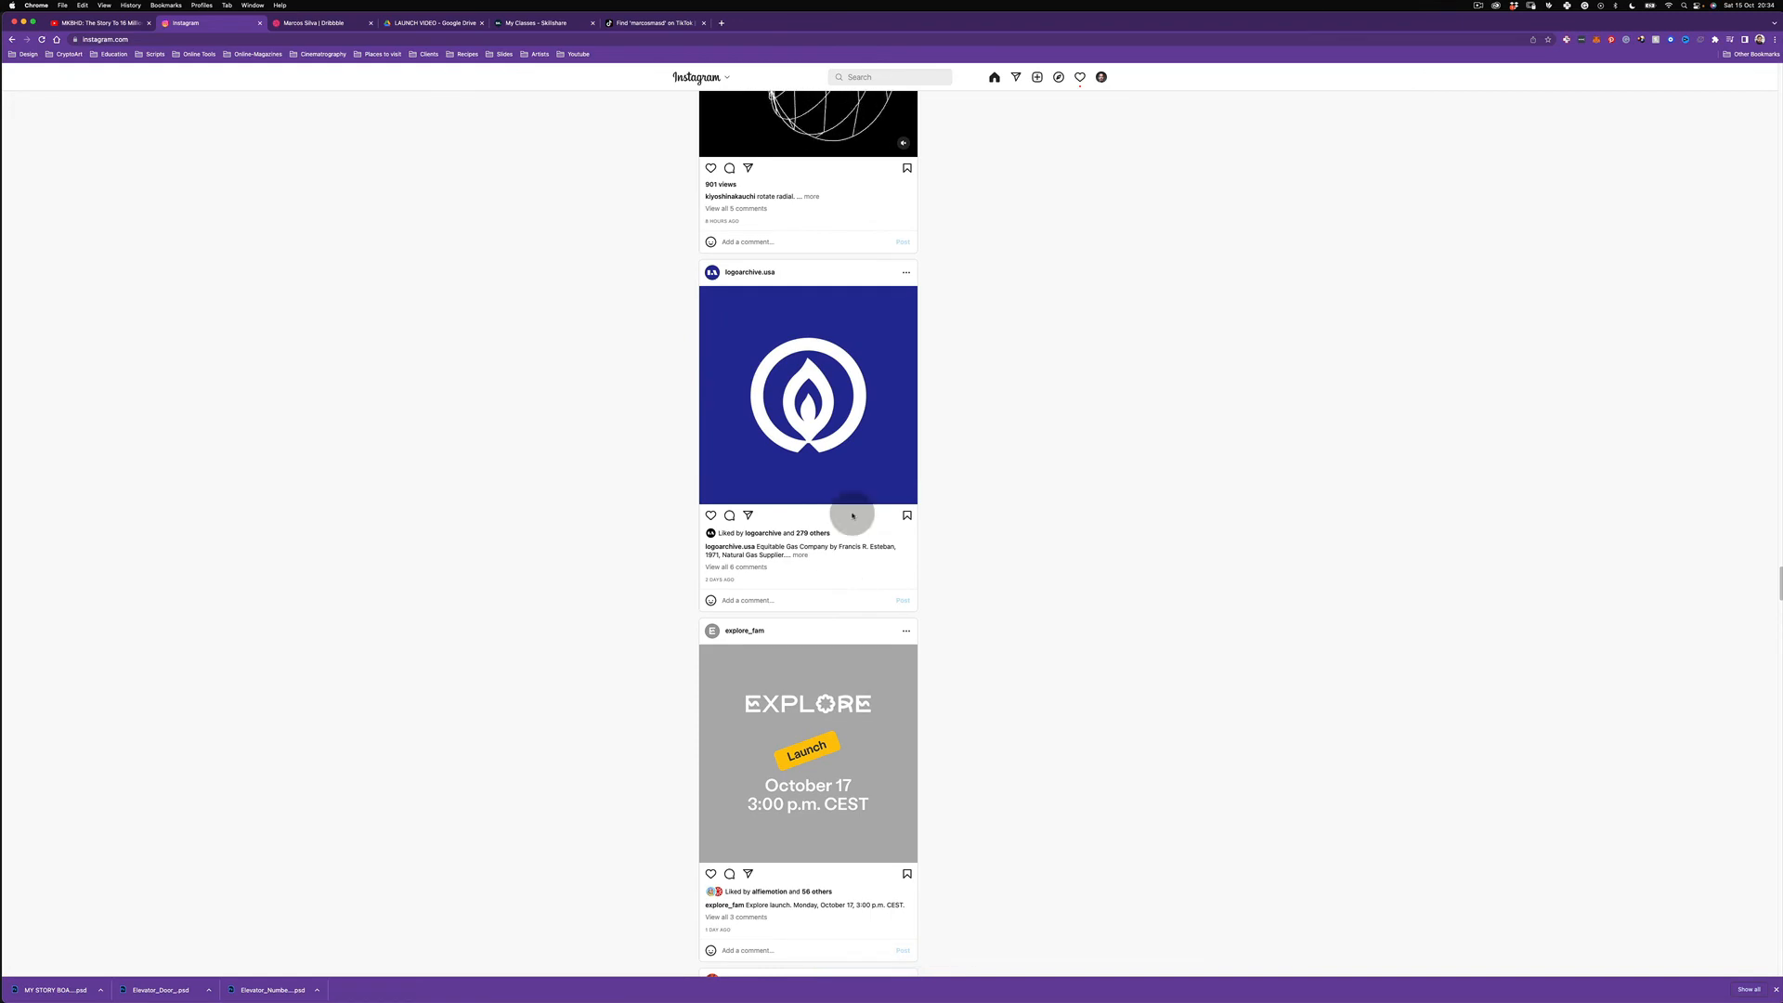
scroll(850, 515, "down", 15)
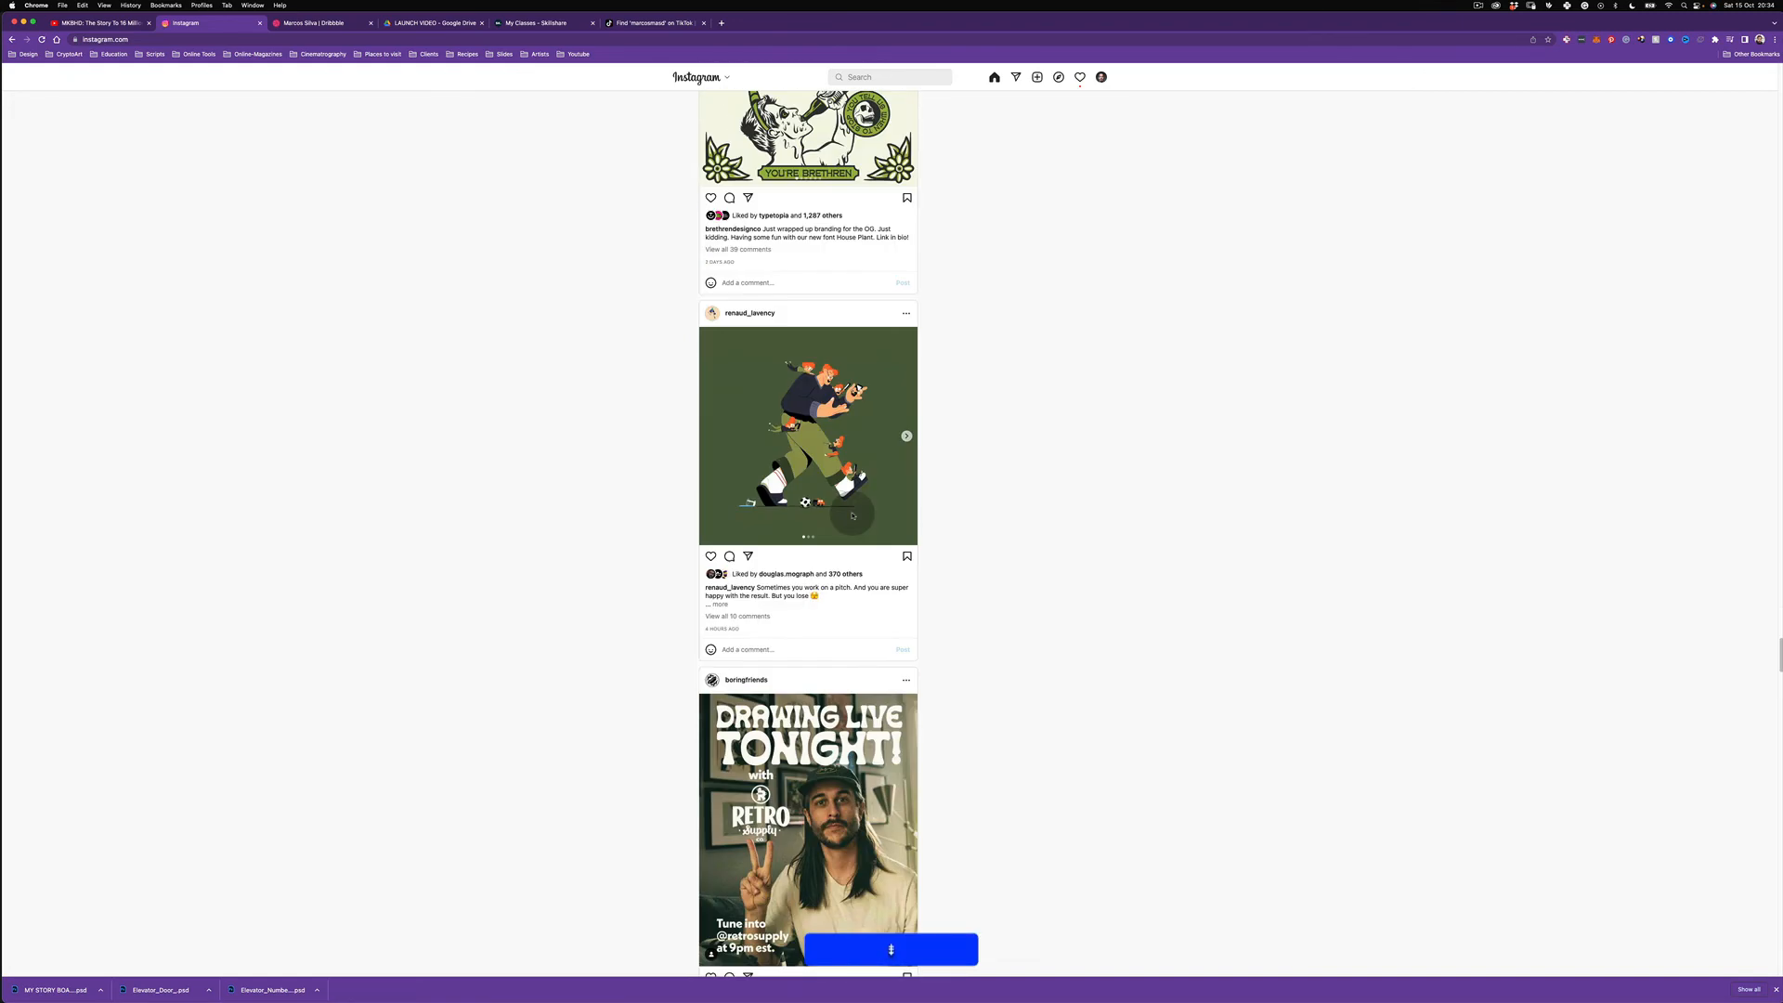
scroll(852, 516, "down", 15)
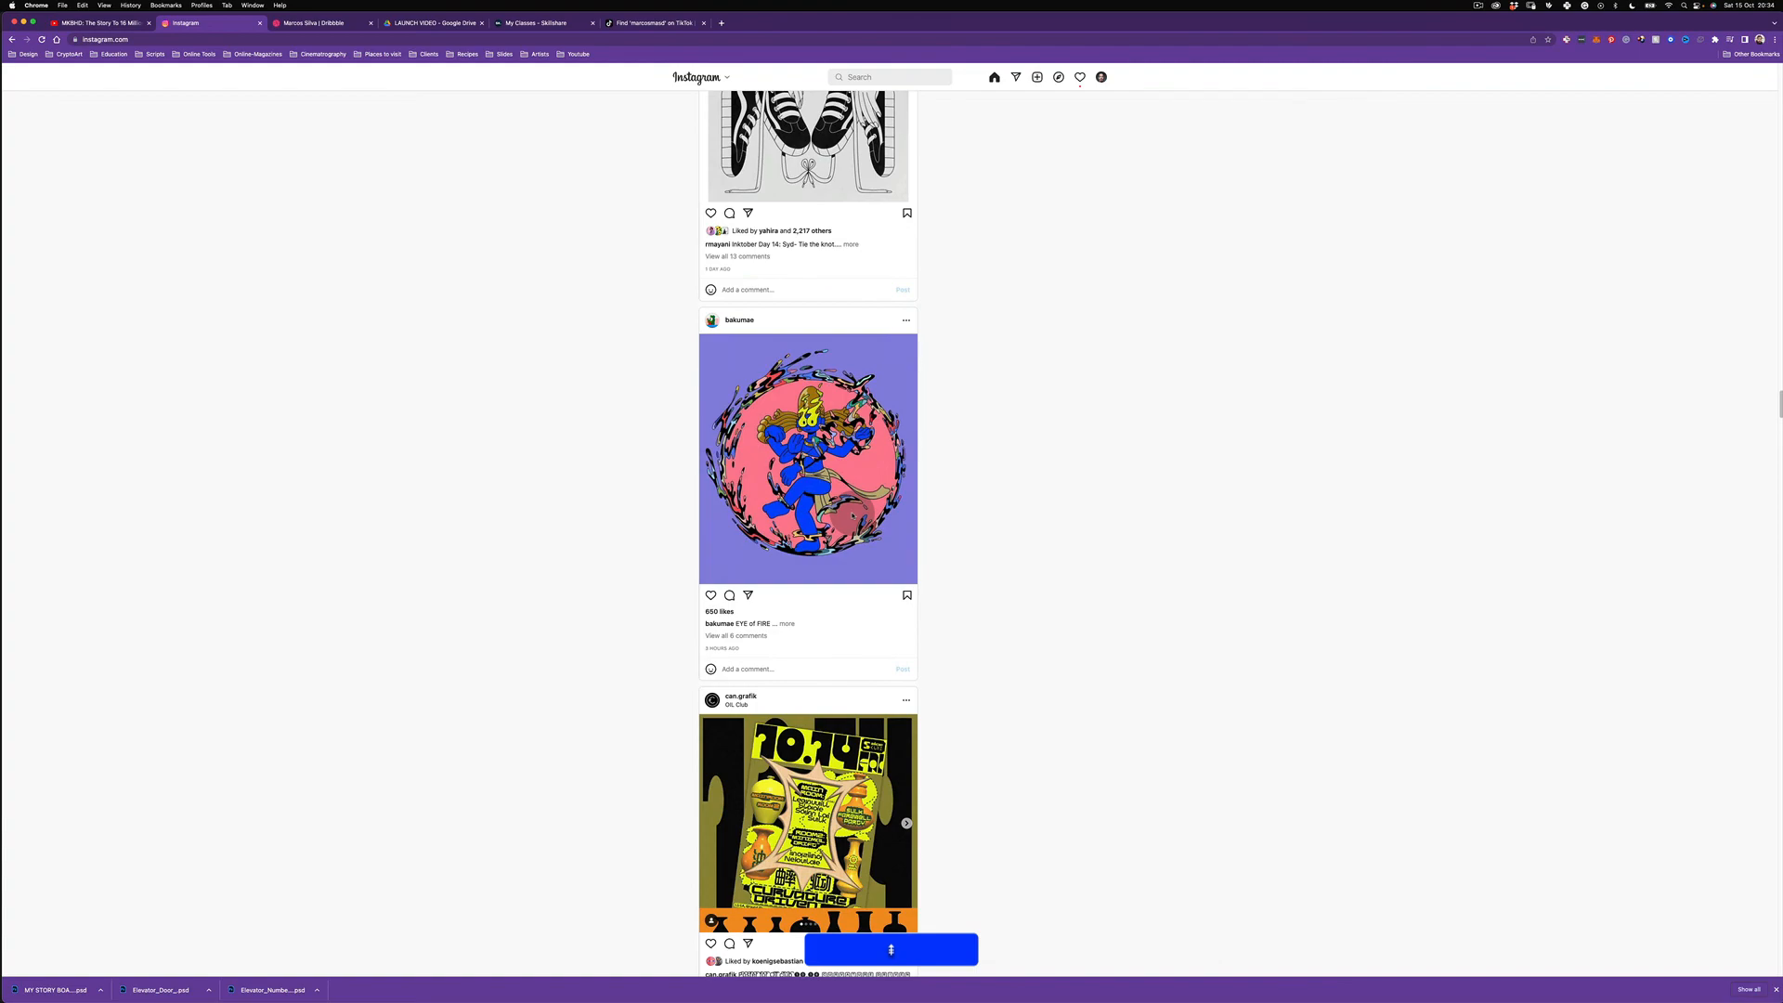
scroll(852, 516, "down", 20)
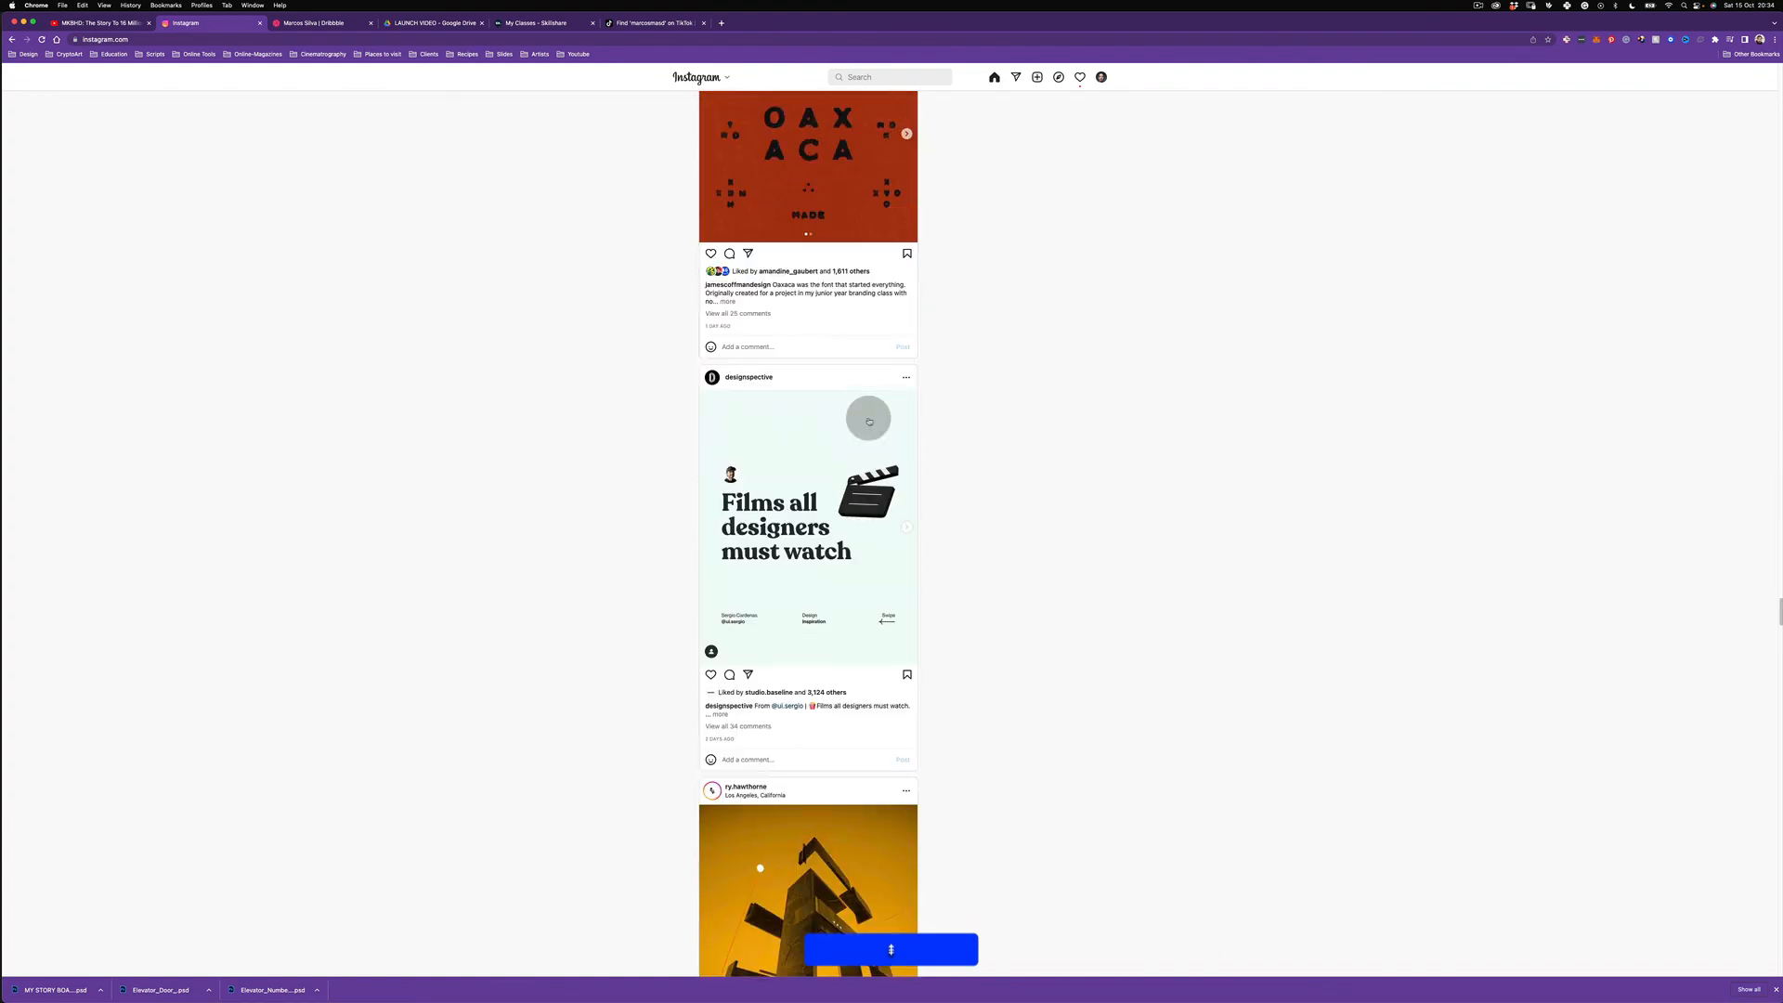
scroll(869, 421, "up", 20)
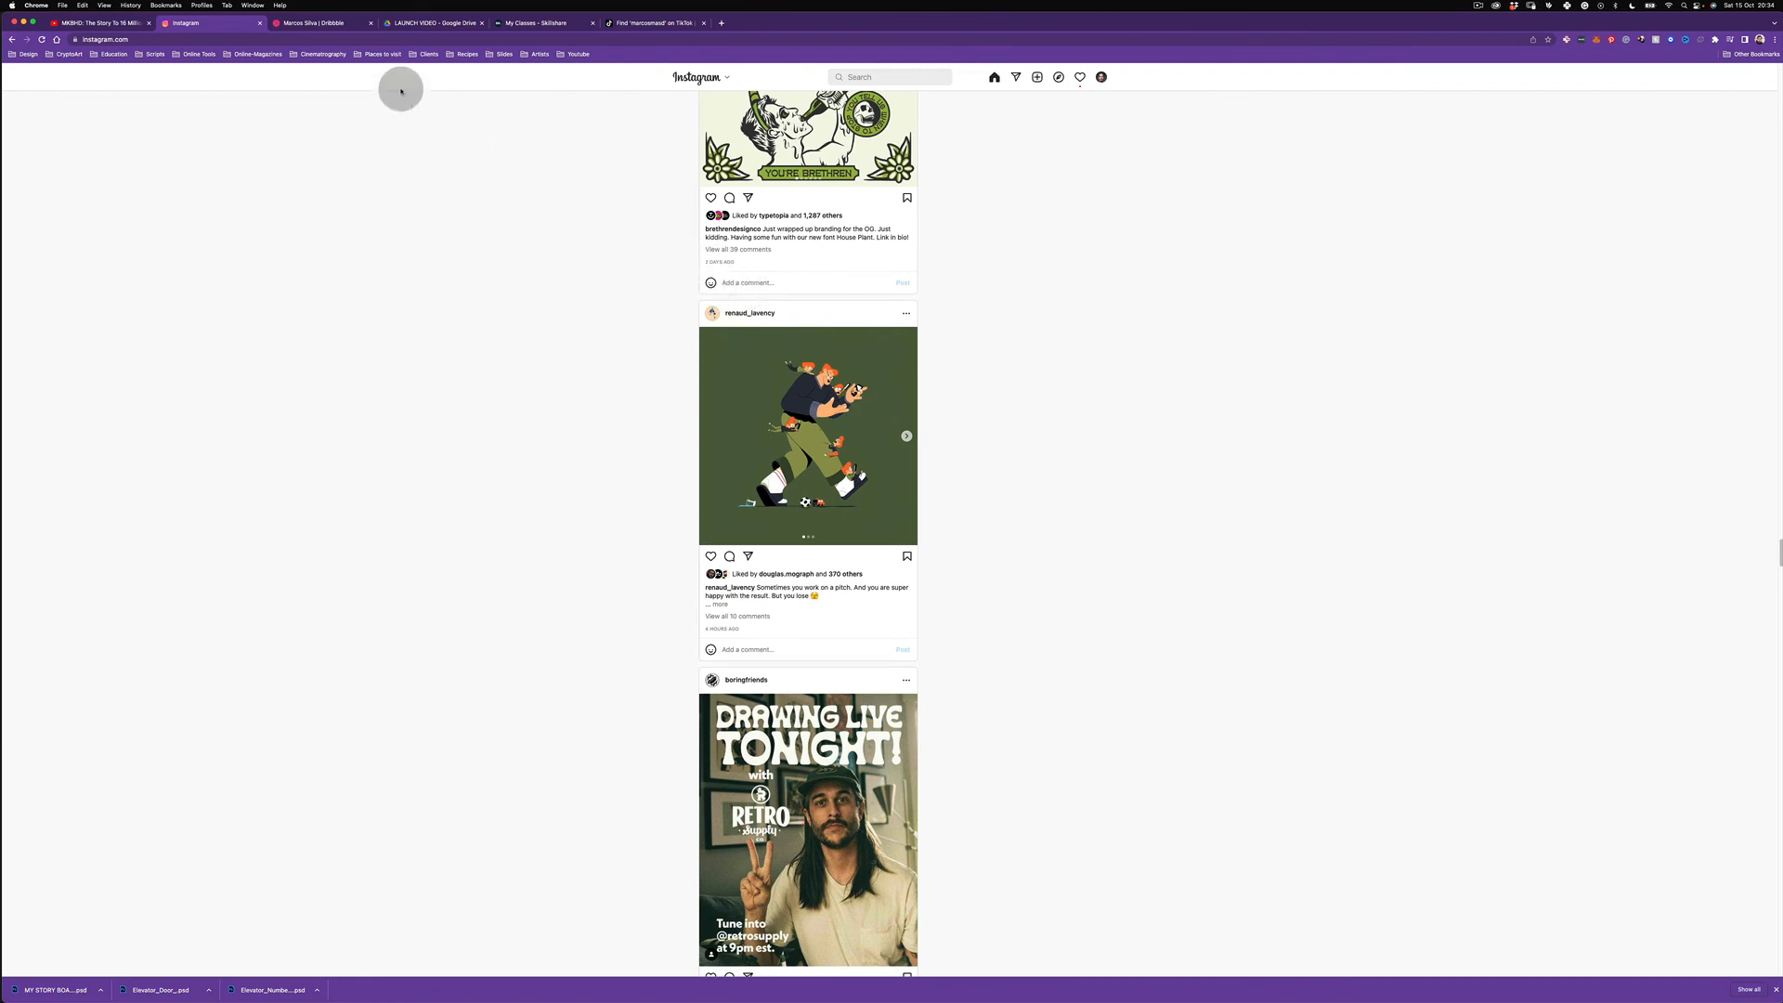
Step: Switch to Illustrator and move the anchor point in the rotated p's notch straight down, level with the stem's lower edge
key("super+Tab")
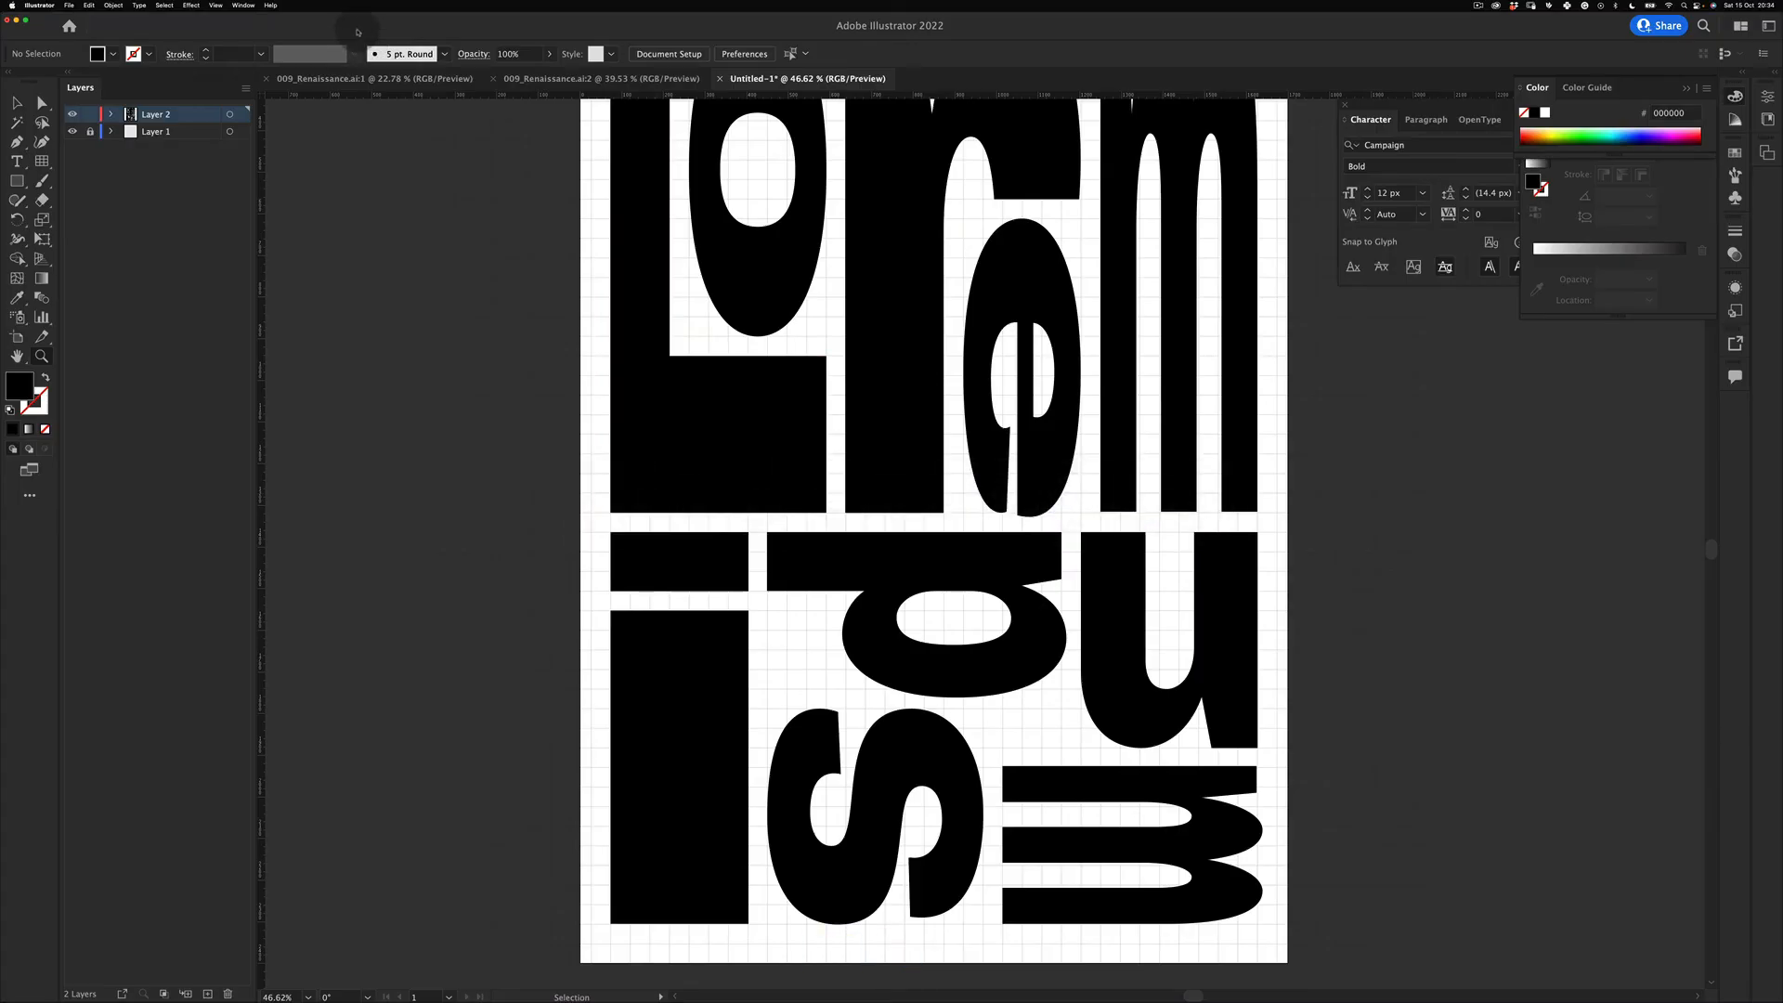
key("v")
left_click_drag(1064, 627, 981, 514)
key("z")
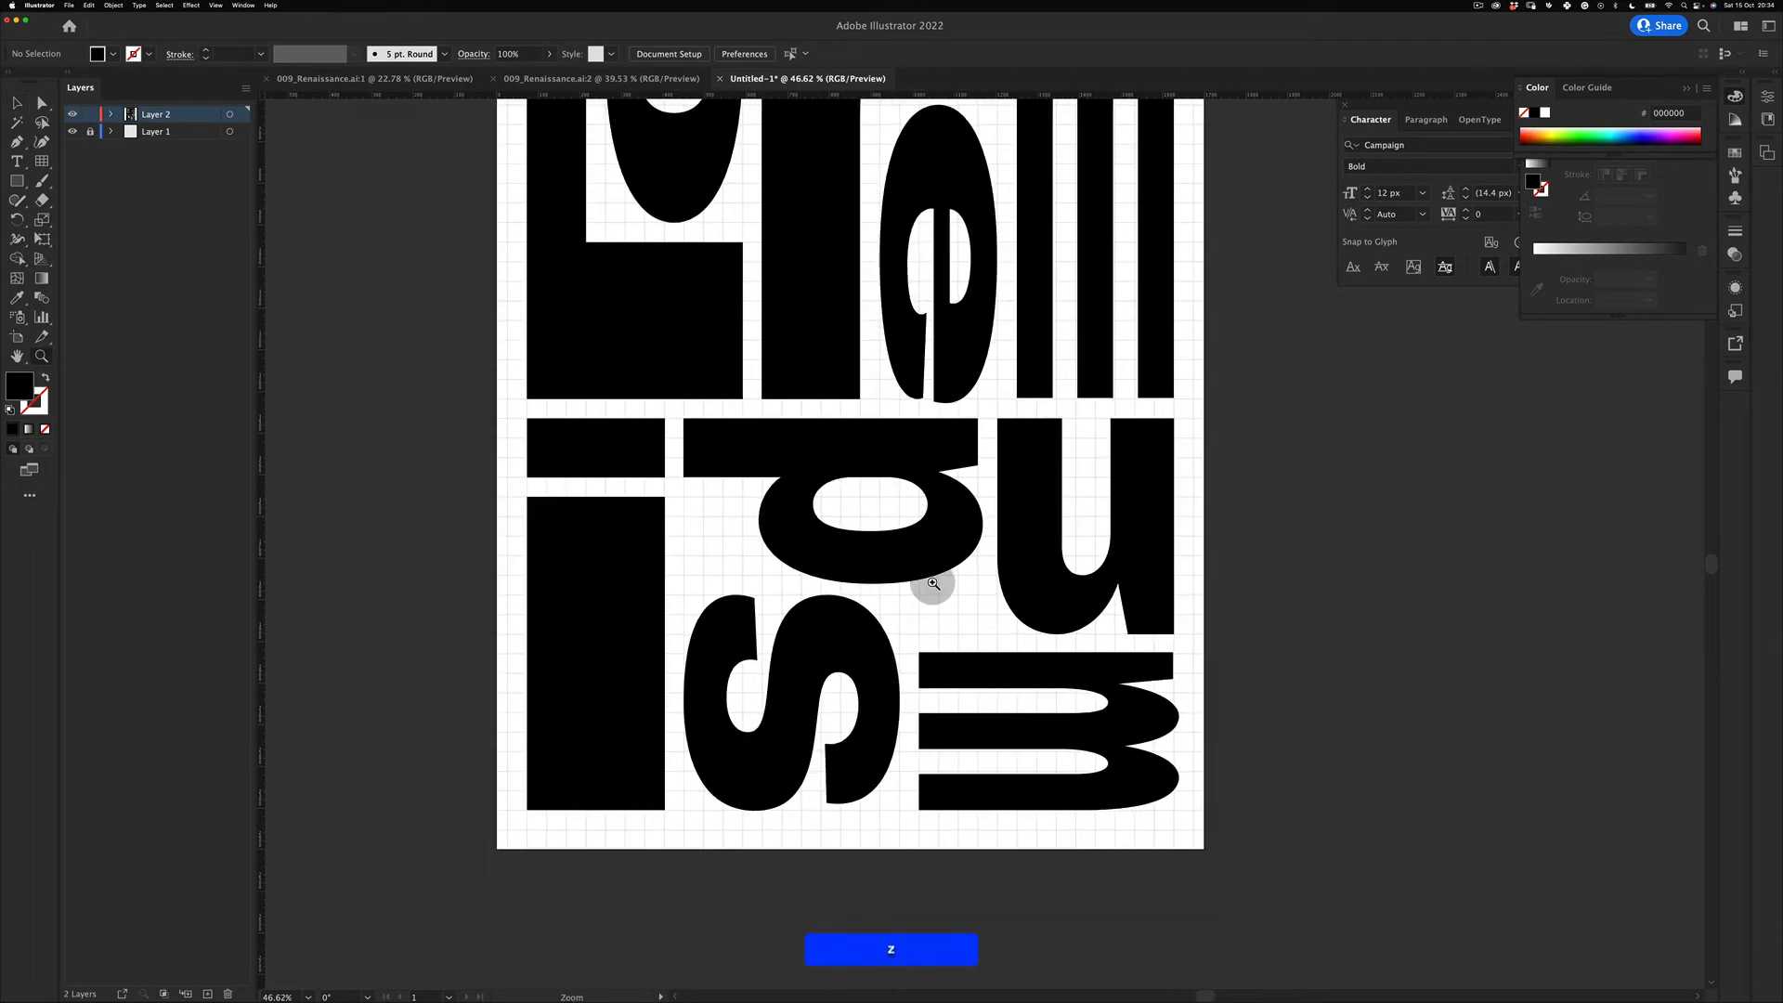
left_click_drag(839, 534, 1151, 466)
key("a")
key("z")
key("a")
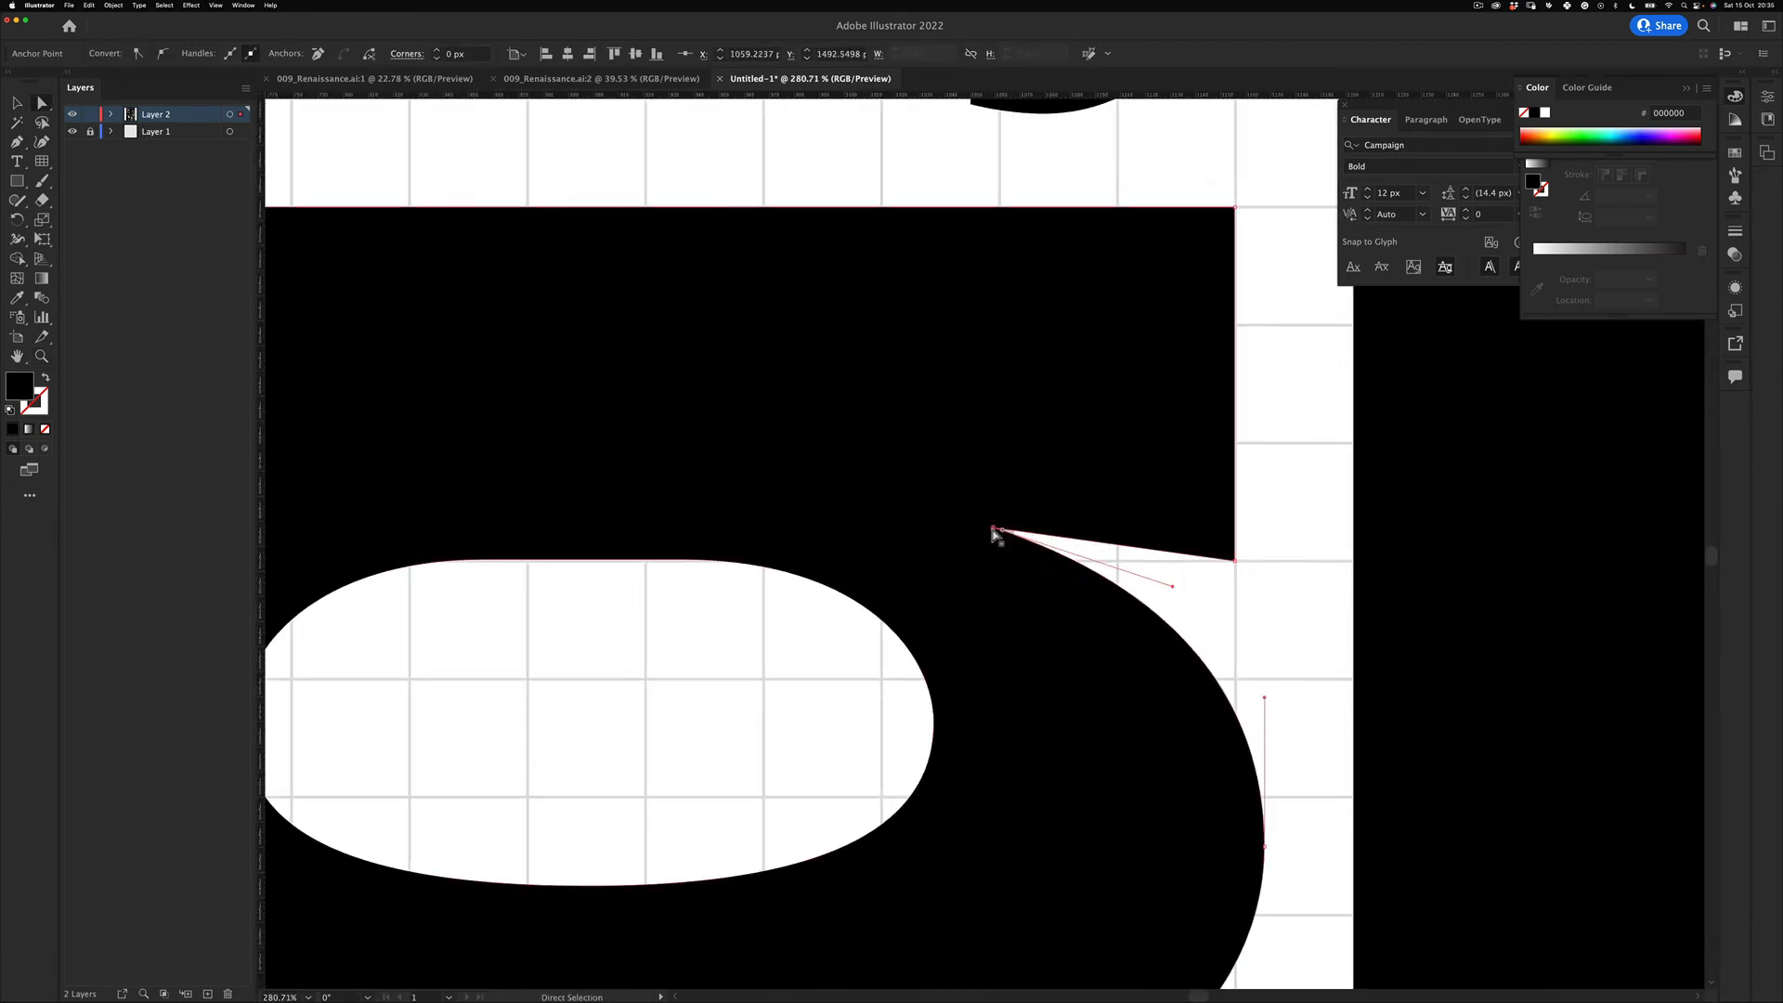
left_click_drag(994, 530, 999, 566)
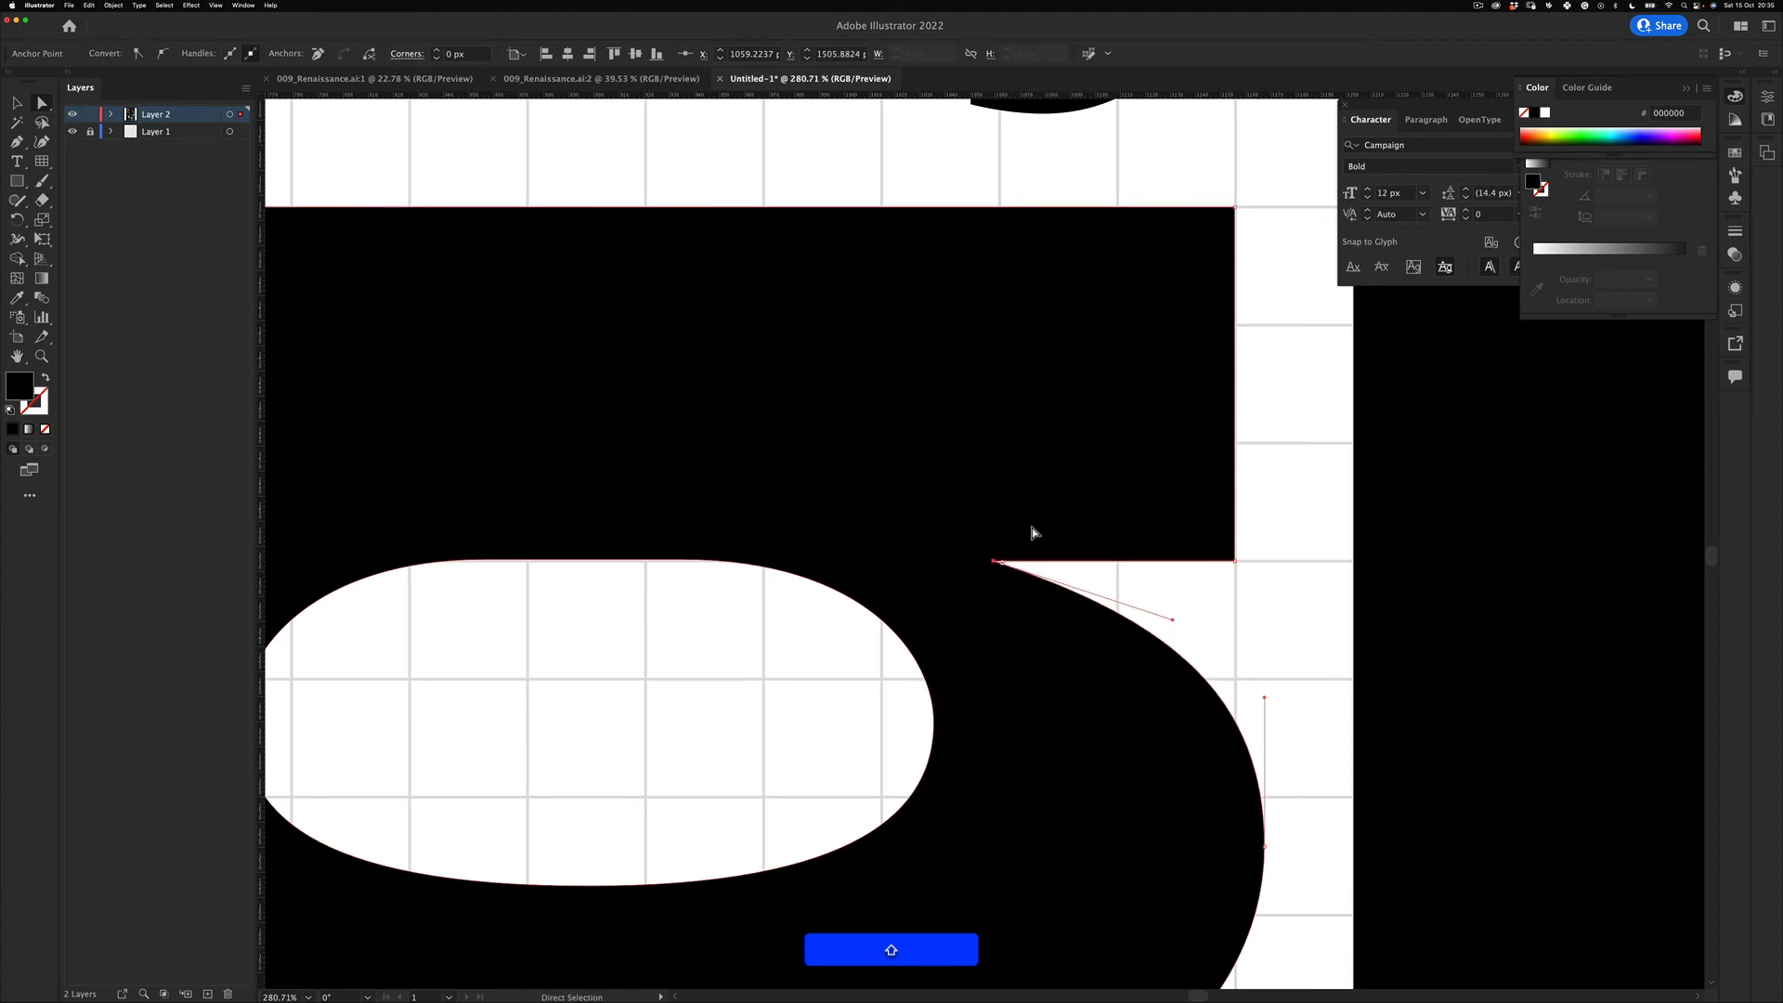
key("super+0")
left_click(705, 673)
key("v")
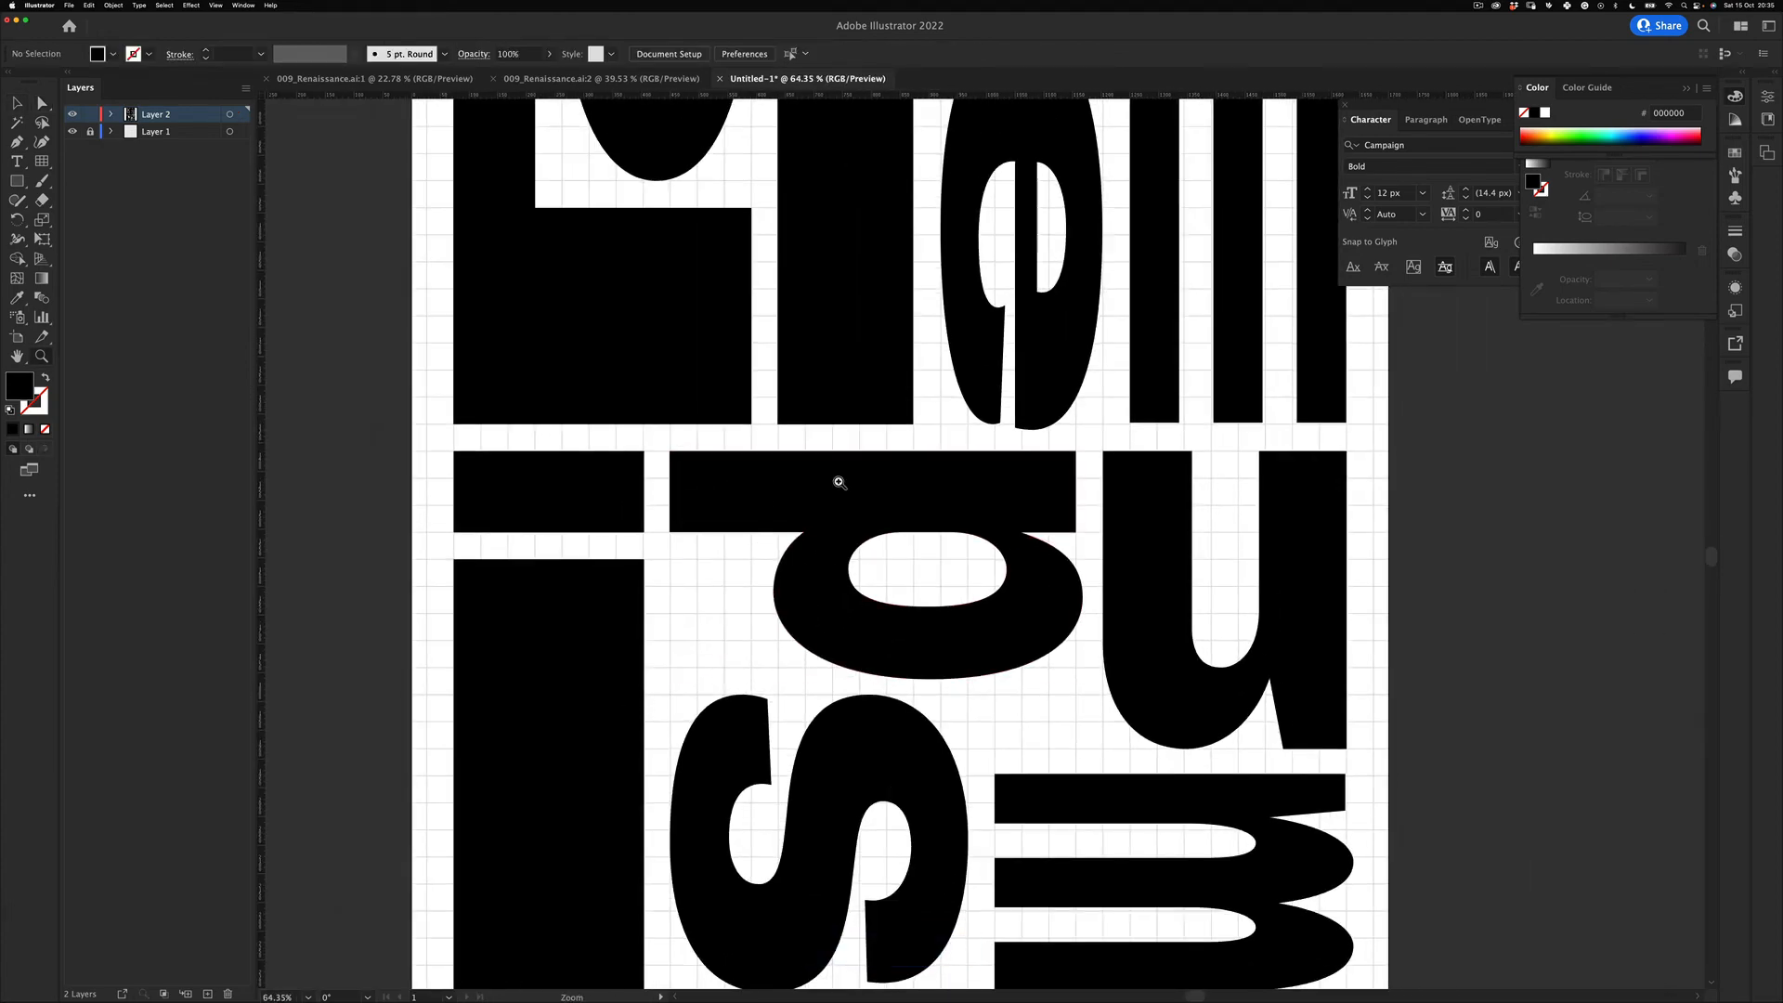
key("v")
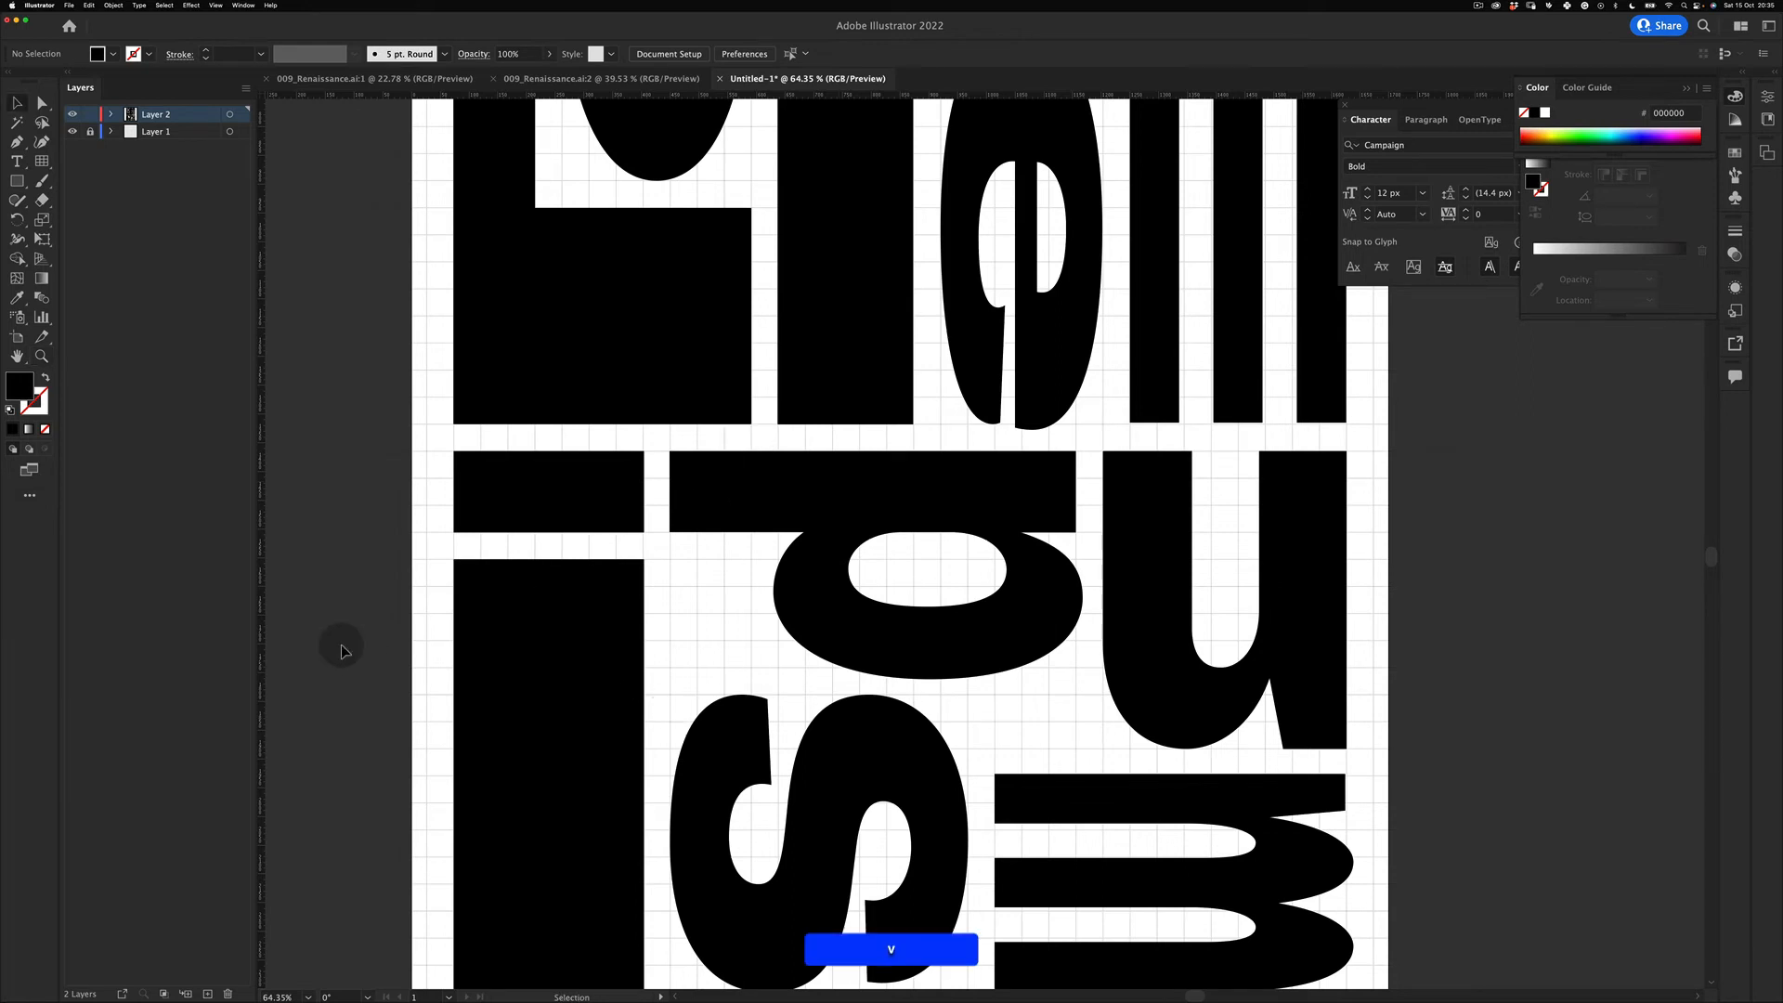
Step: Narrow the r and e together by about three grid columns and widen the adjacent m leftward to leave a one-column gap
key("z")
mouse_move(740, 517)
left_mouse_down()
mouse_move(672, 526)
mouse_move(641, 505)
mouse_move(744, 516)
left_mouse_up()
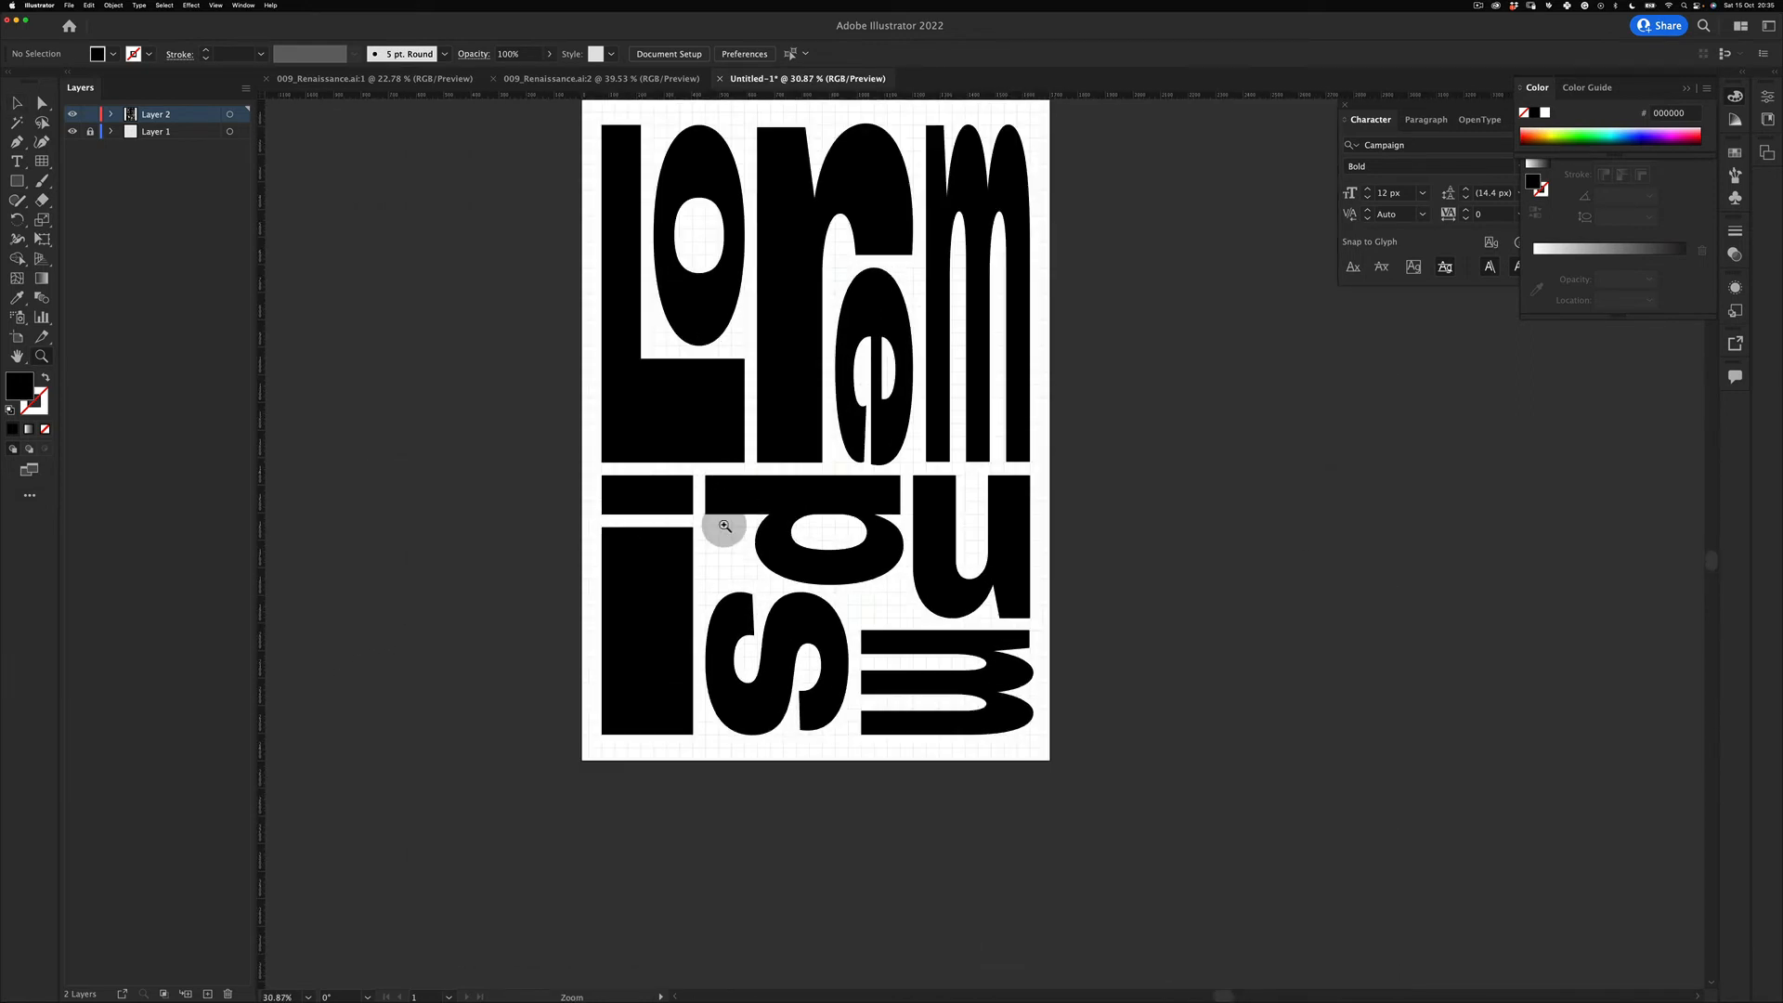
scroll(757, 470, "up", 5)
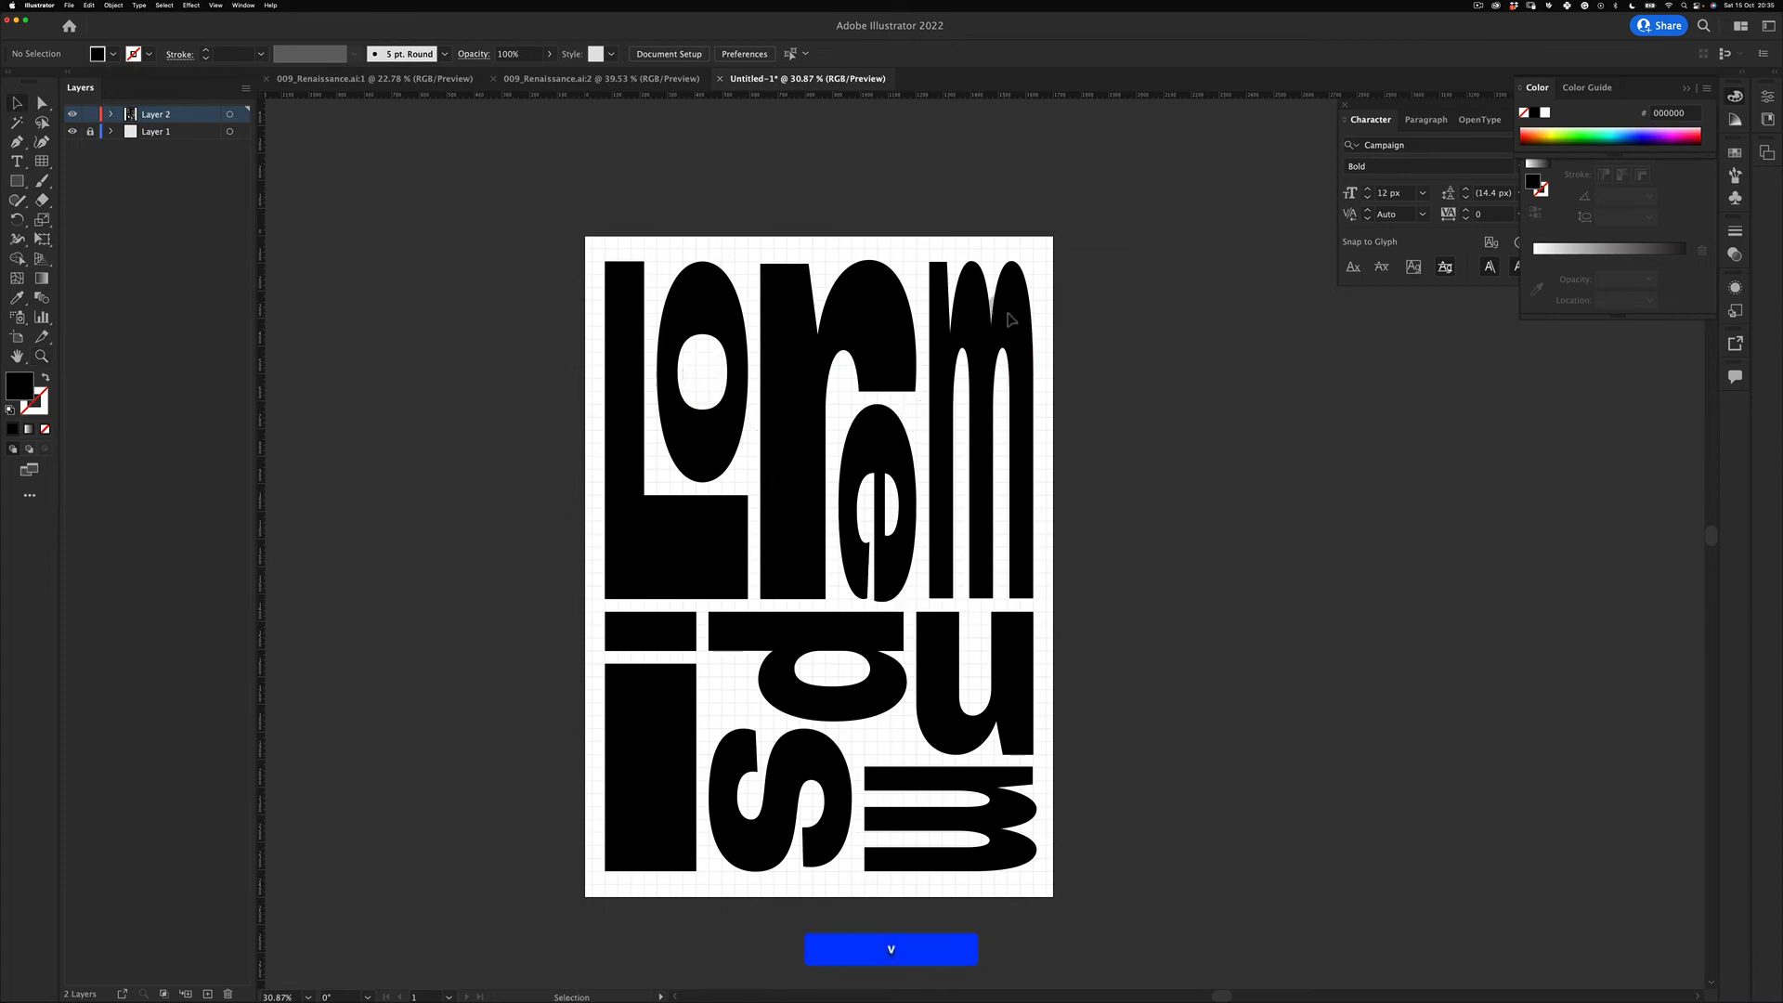
left_click(914, 436)
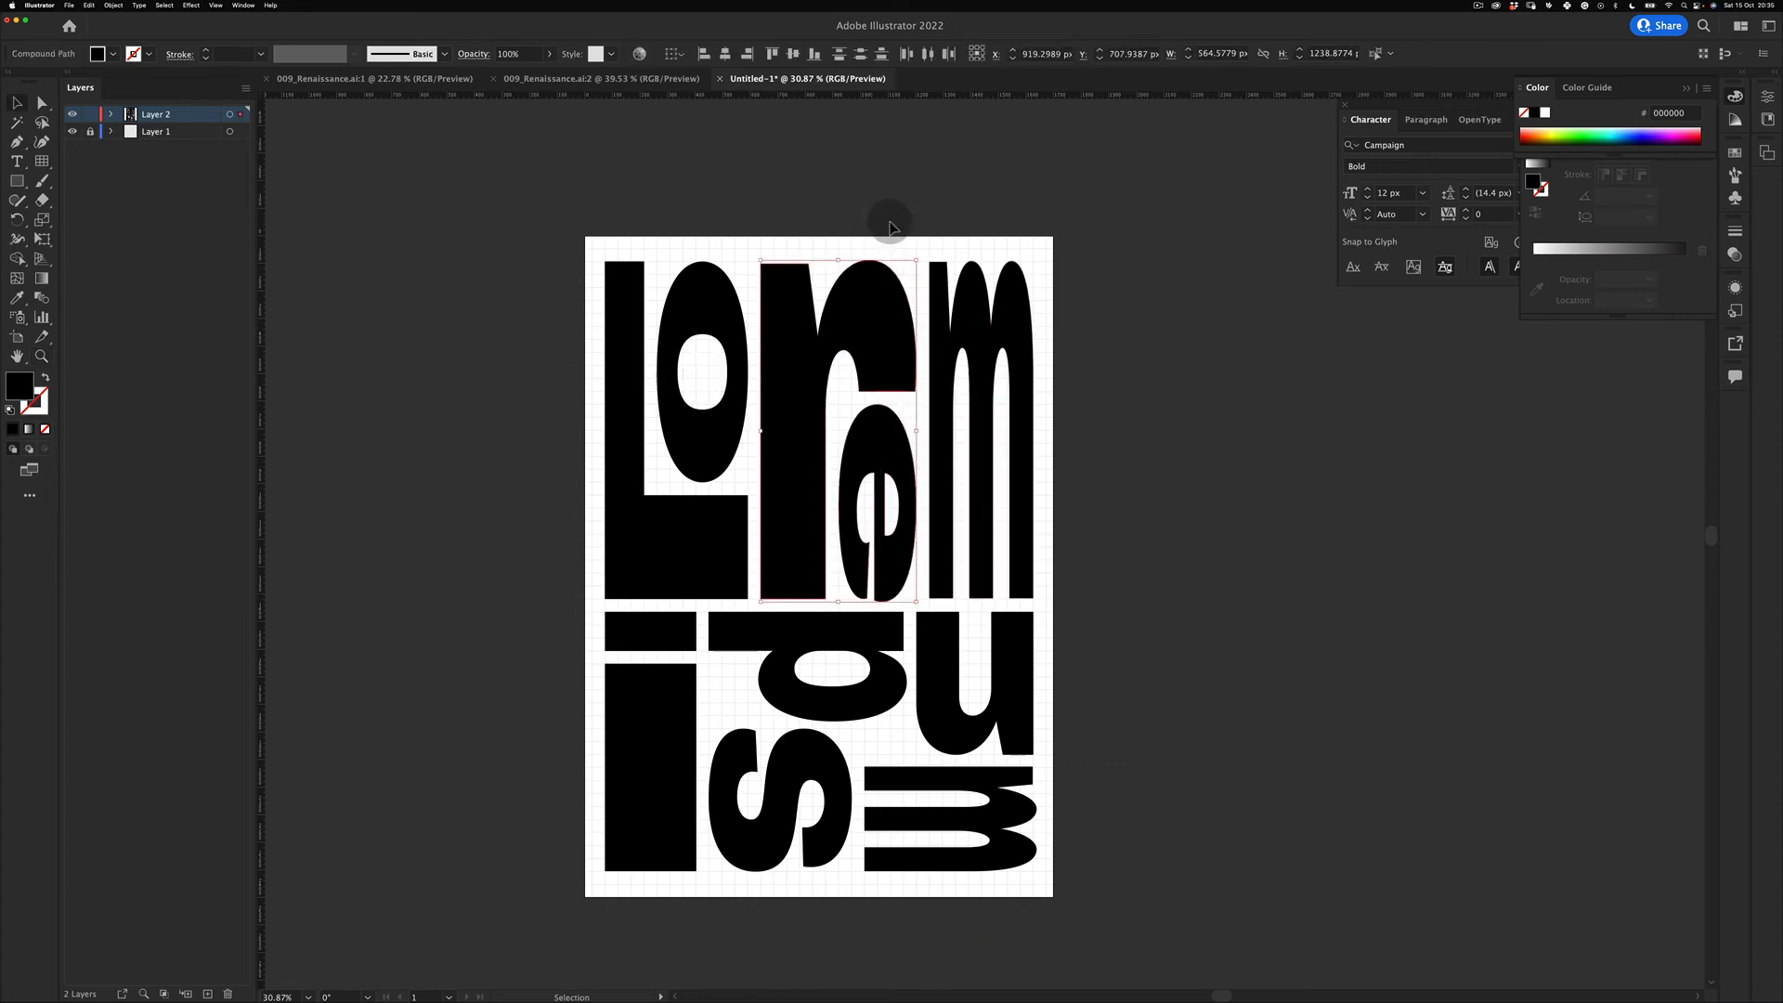
left_click(940, 569, "shift")
left_click(1112, 299)
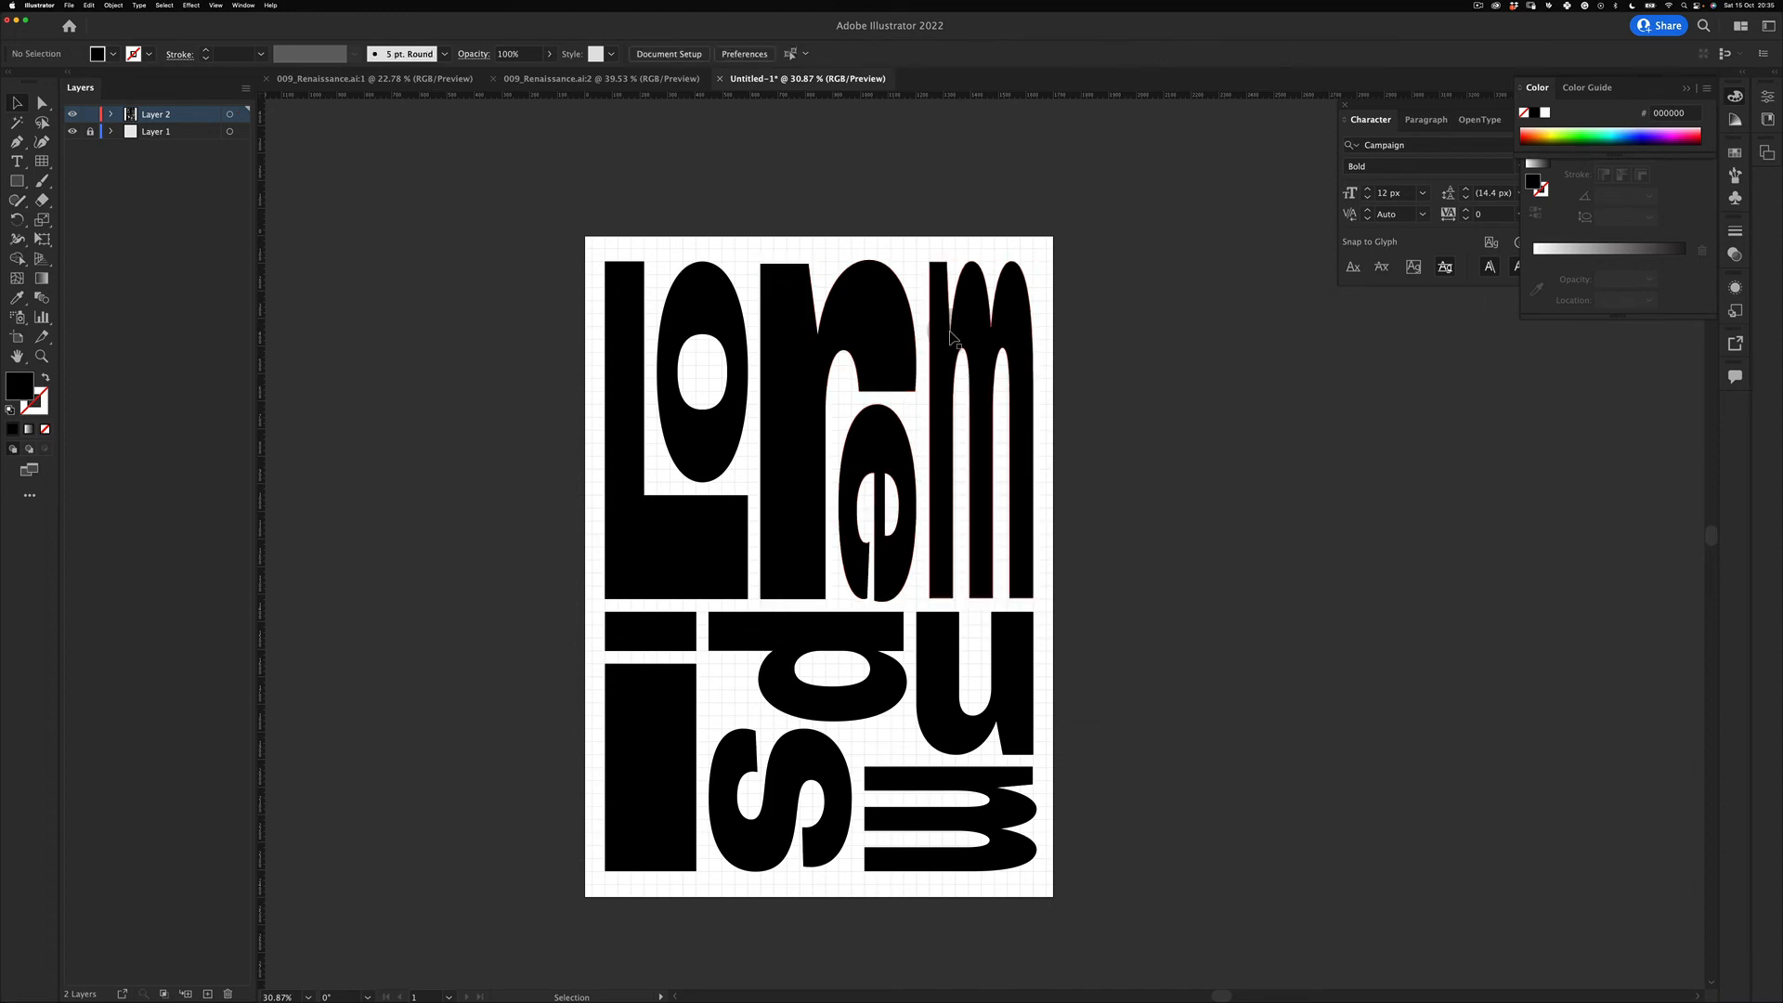
key("v")
left_click(902, 487)
mouse_move(915, 429)
left_mouse_down()
mouse_move(878, 418)
mouse_move(891, 430)
left_mouse_up()
left_click(938, 416)
key("v")
left_click(1145, 513)
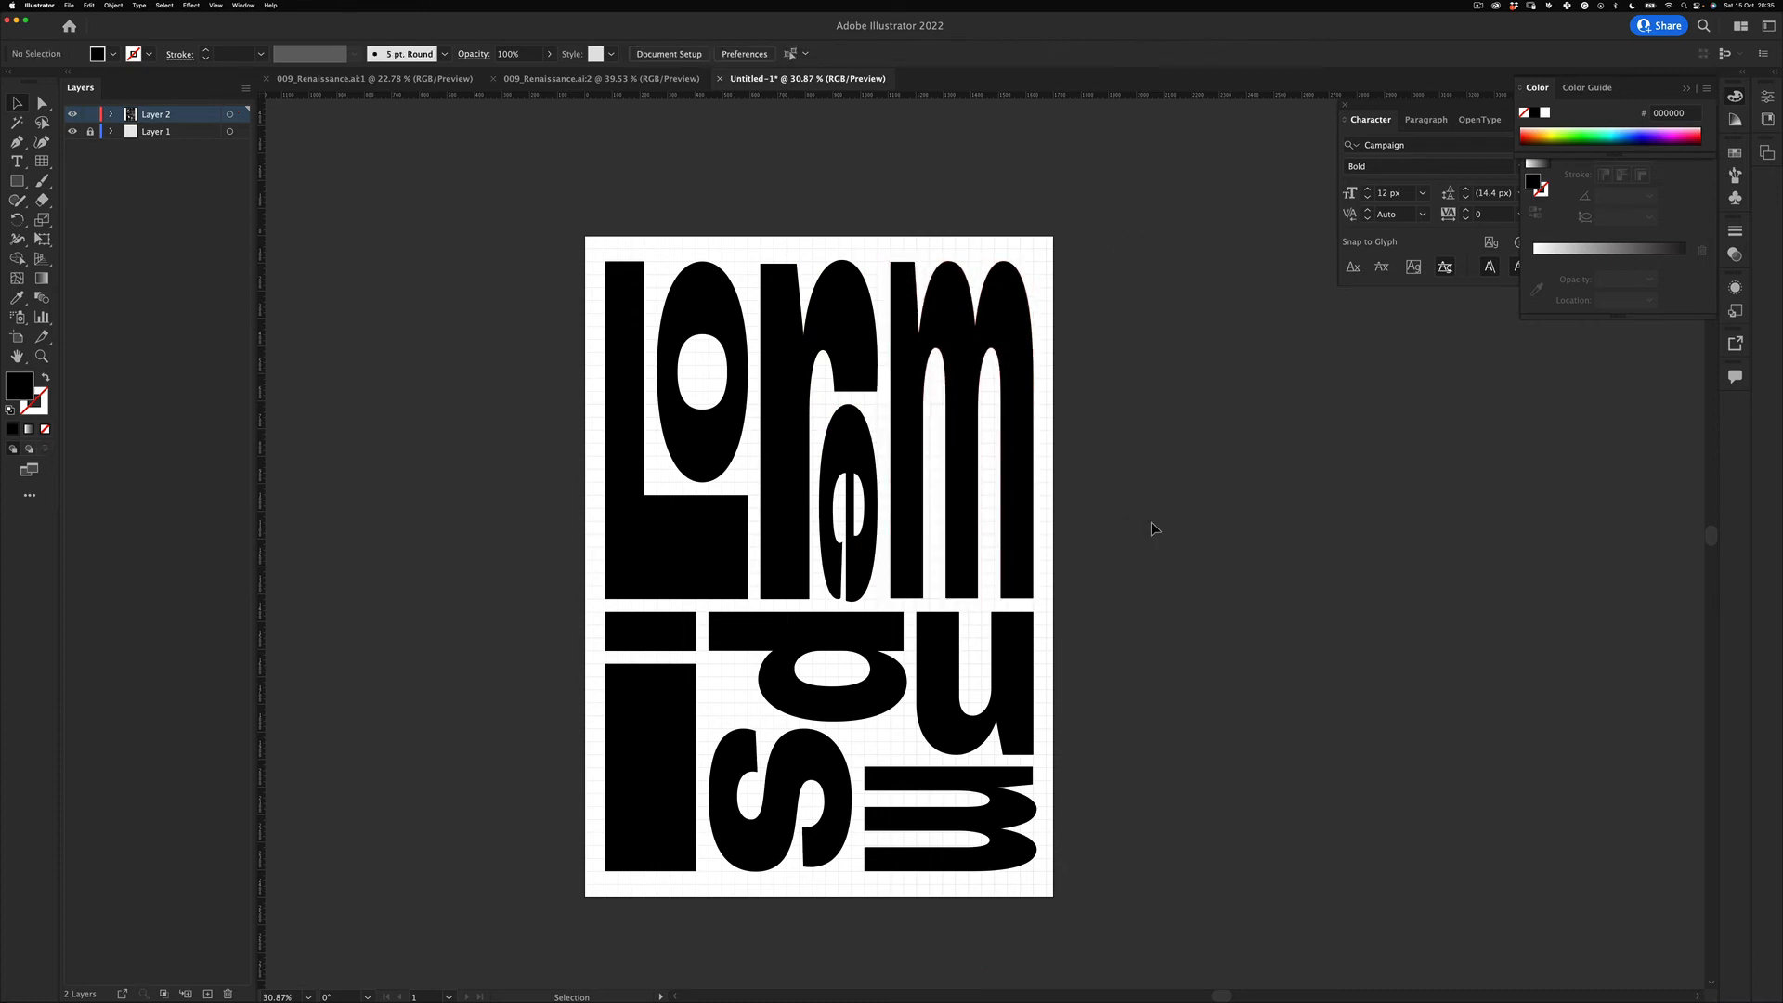
Step: Shorten all the letters of the "Lorem" row together from their bottom edge by about three grid rows
key("z")
key("v")
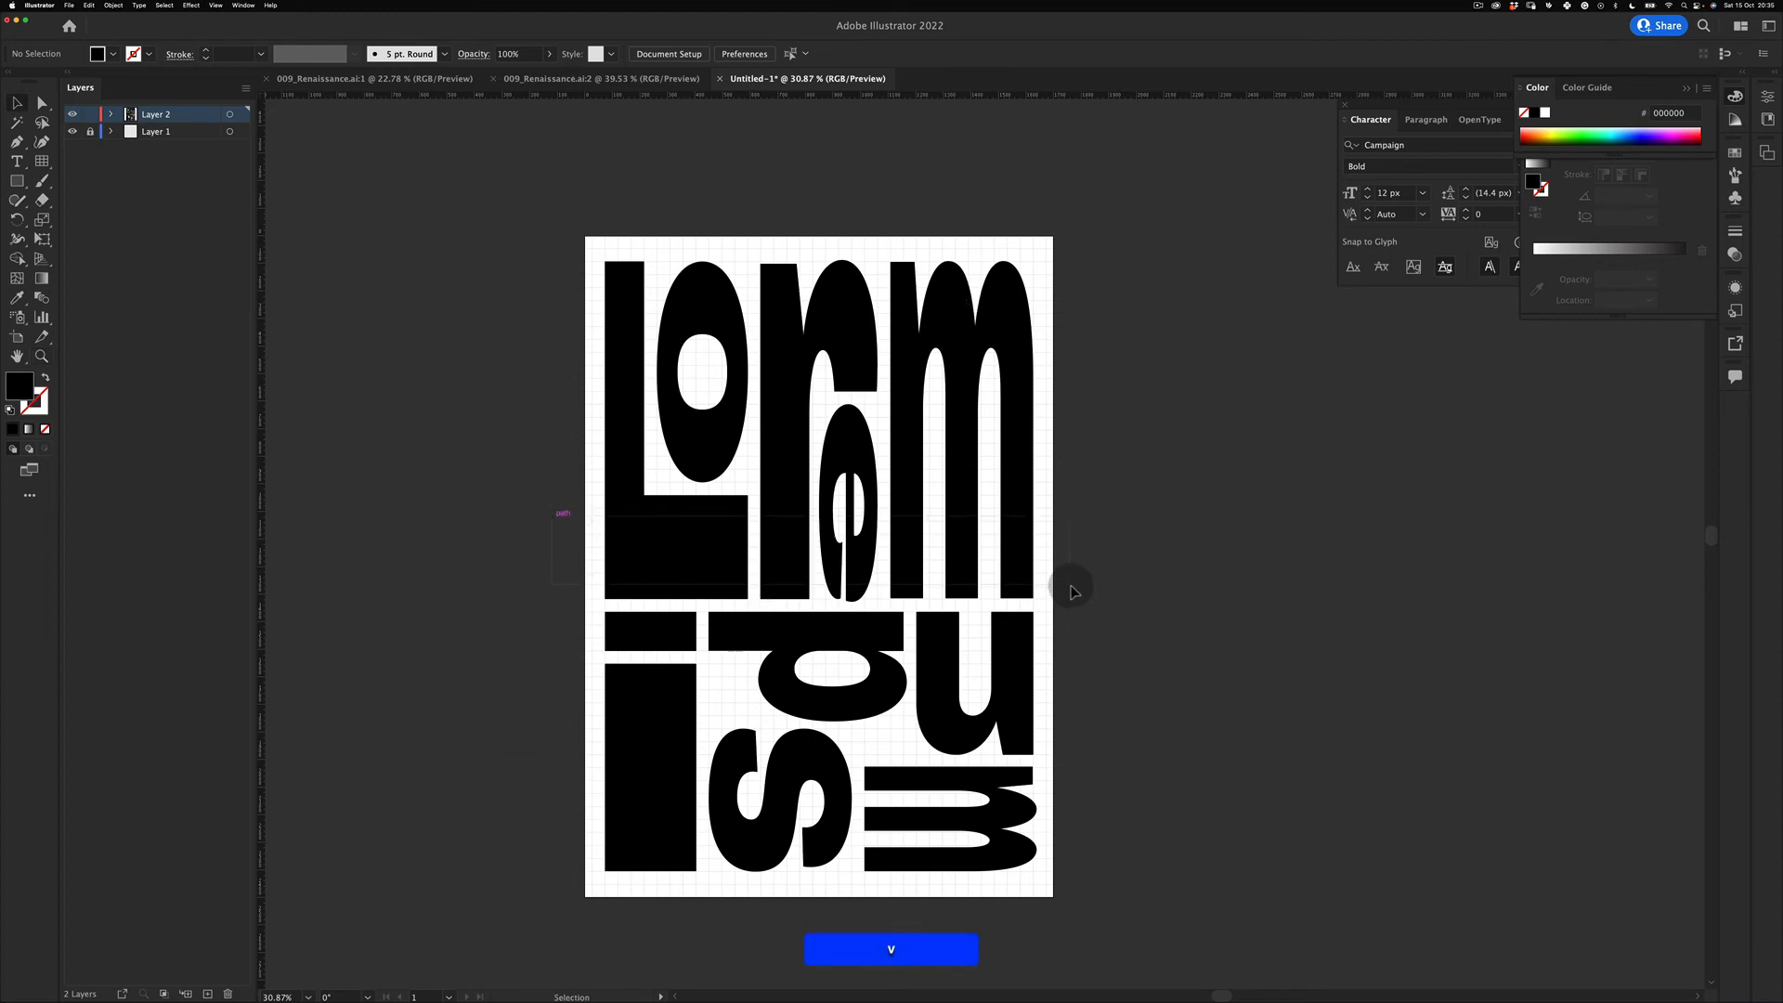
left_click_drag(1098, 600, 1098, 600)
left_click_drag(513, 159, 1140, 595)
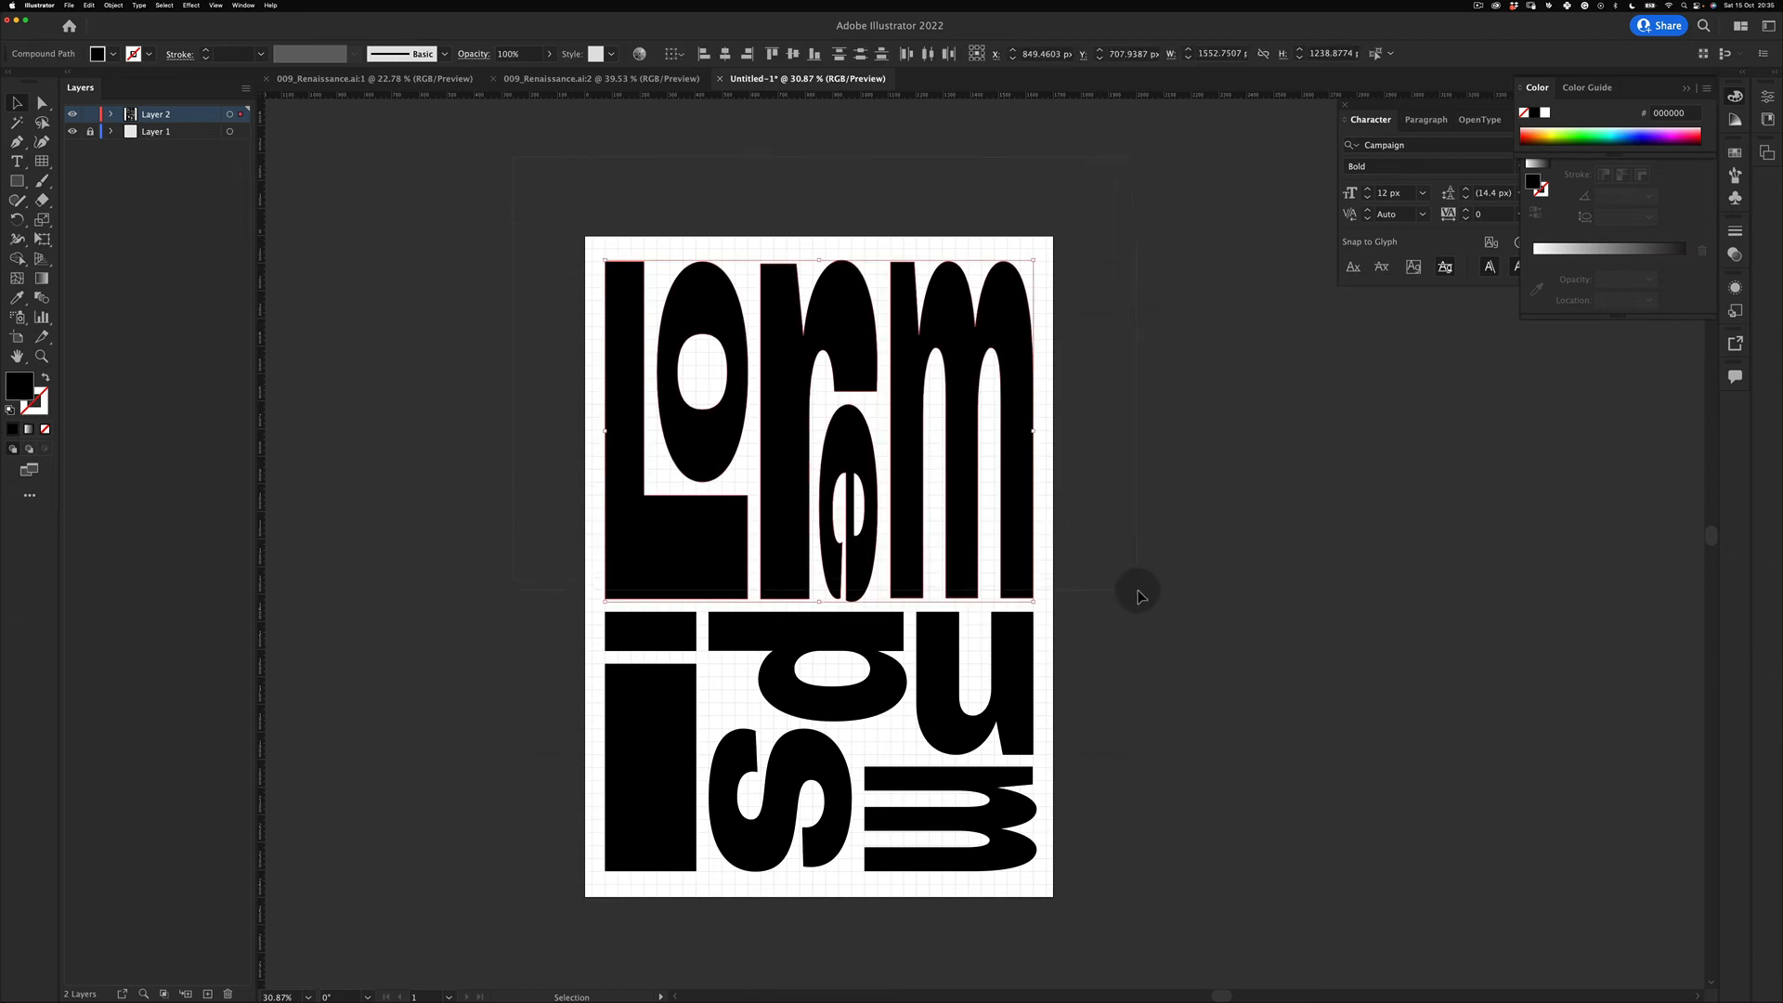
left_click_drag(820, 601, 826, 565)
left_click(489, 639)
key("z")
left_click_drag(722, 582, 810, 555)
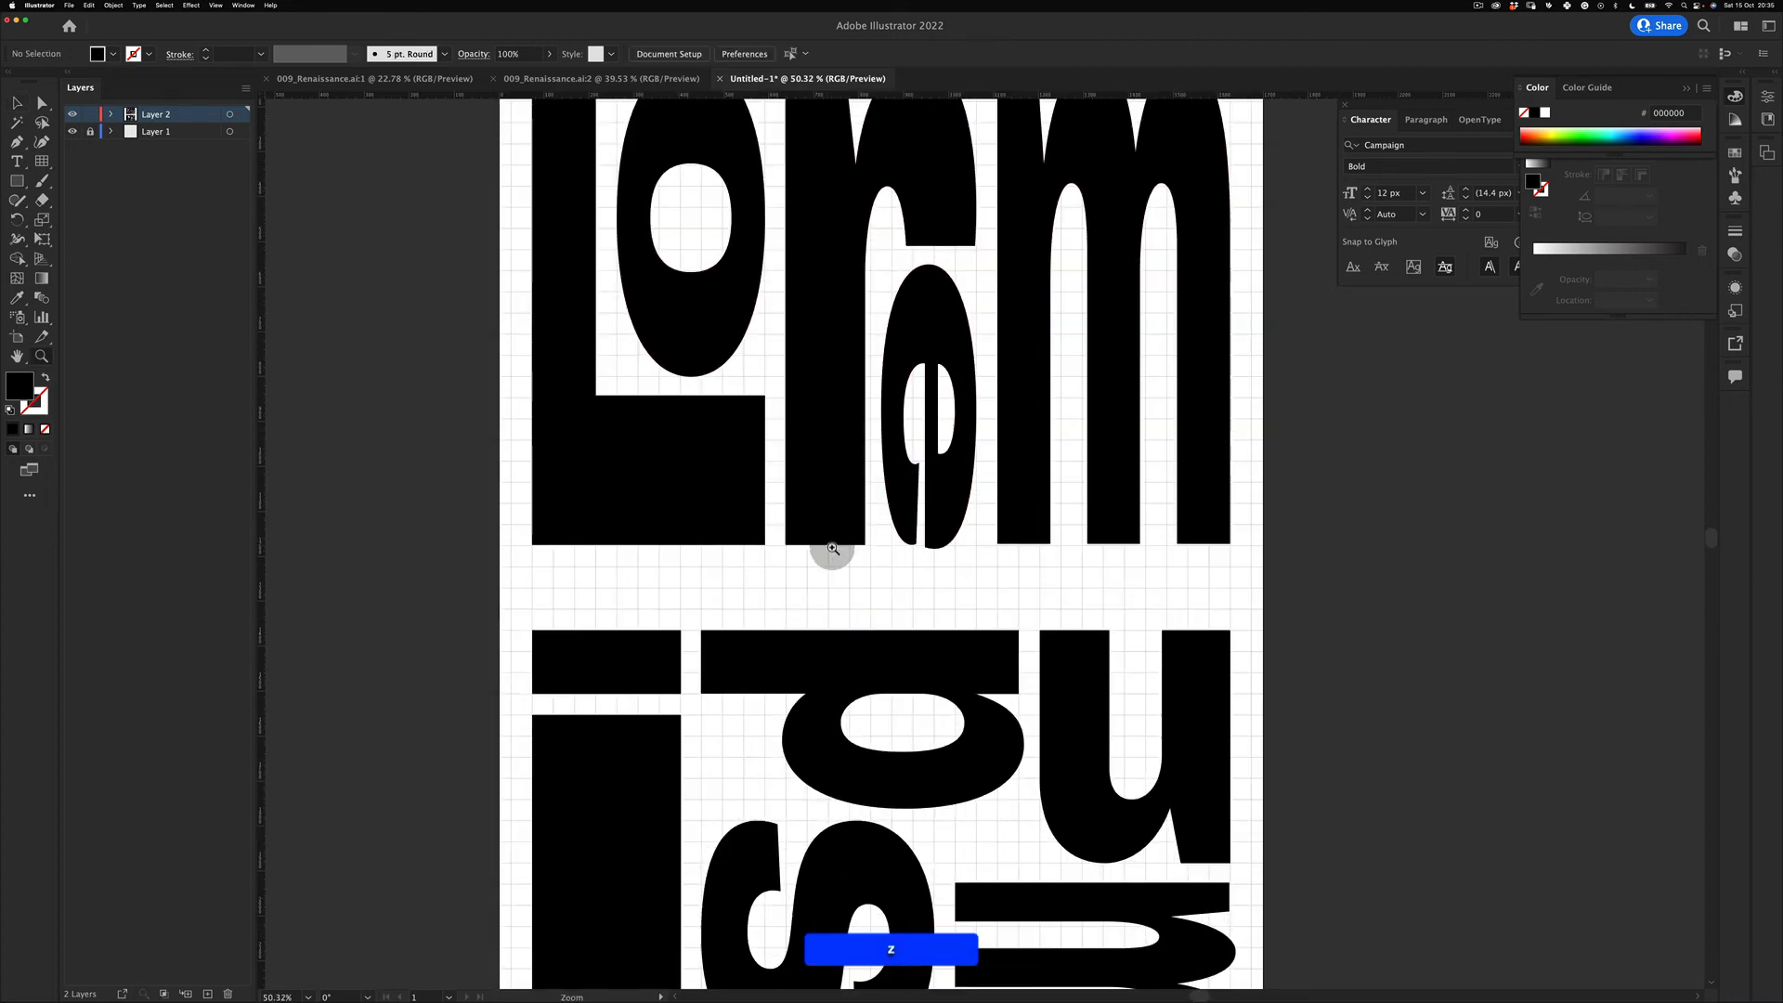
Step: Stretch all the "ipsum" letters upward together until one grid row separates them from the "Lorem" letters
key("v")
key("z")
left_click_drag(715, 613, 614, 639)
key("v")
left_click_drag(542, 609, 1139, 860)
key("z")
key("v")
left_click_drag(804, 672, 763, 669)
key("z")
key("v")
left_click(757, 748)
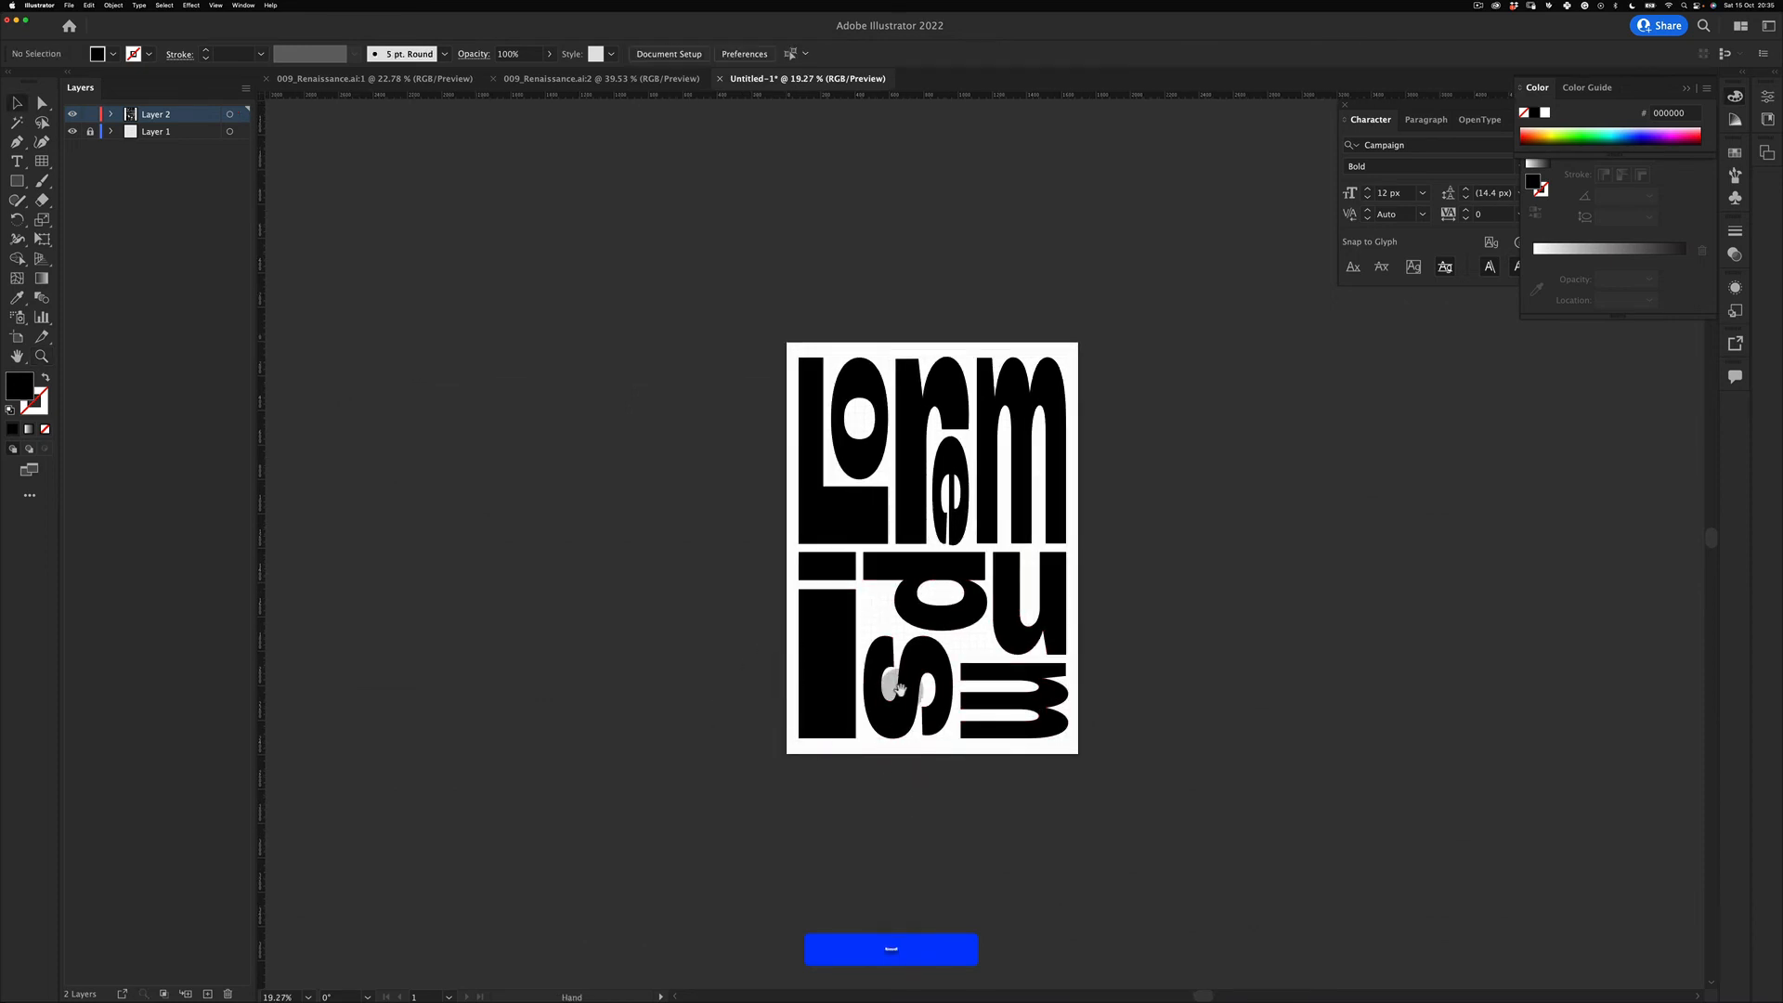
Step: Examine the whole poster's letter proportions and spacing from several zoom levels
left_click_drag(899, 688, 771, 698)
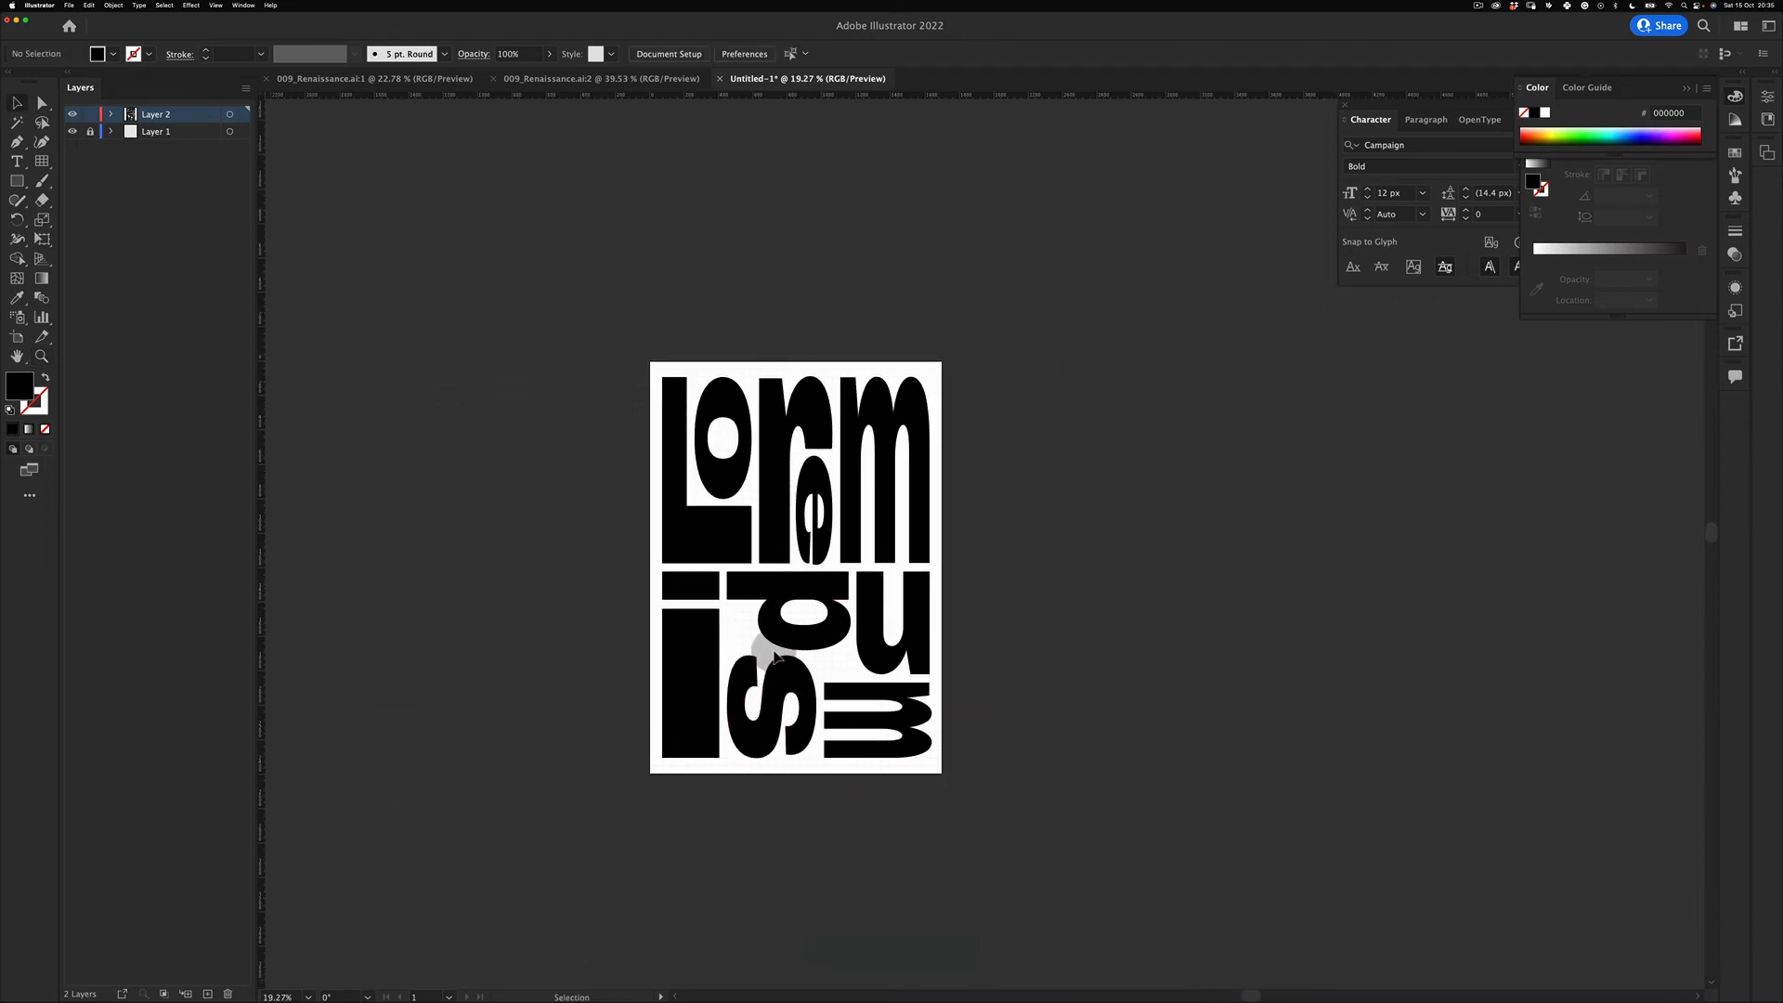
key("z")
left_click_drag(810, 467, 894, 405)
left_click_drag(966, 421, 1039, 339)
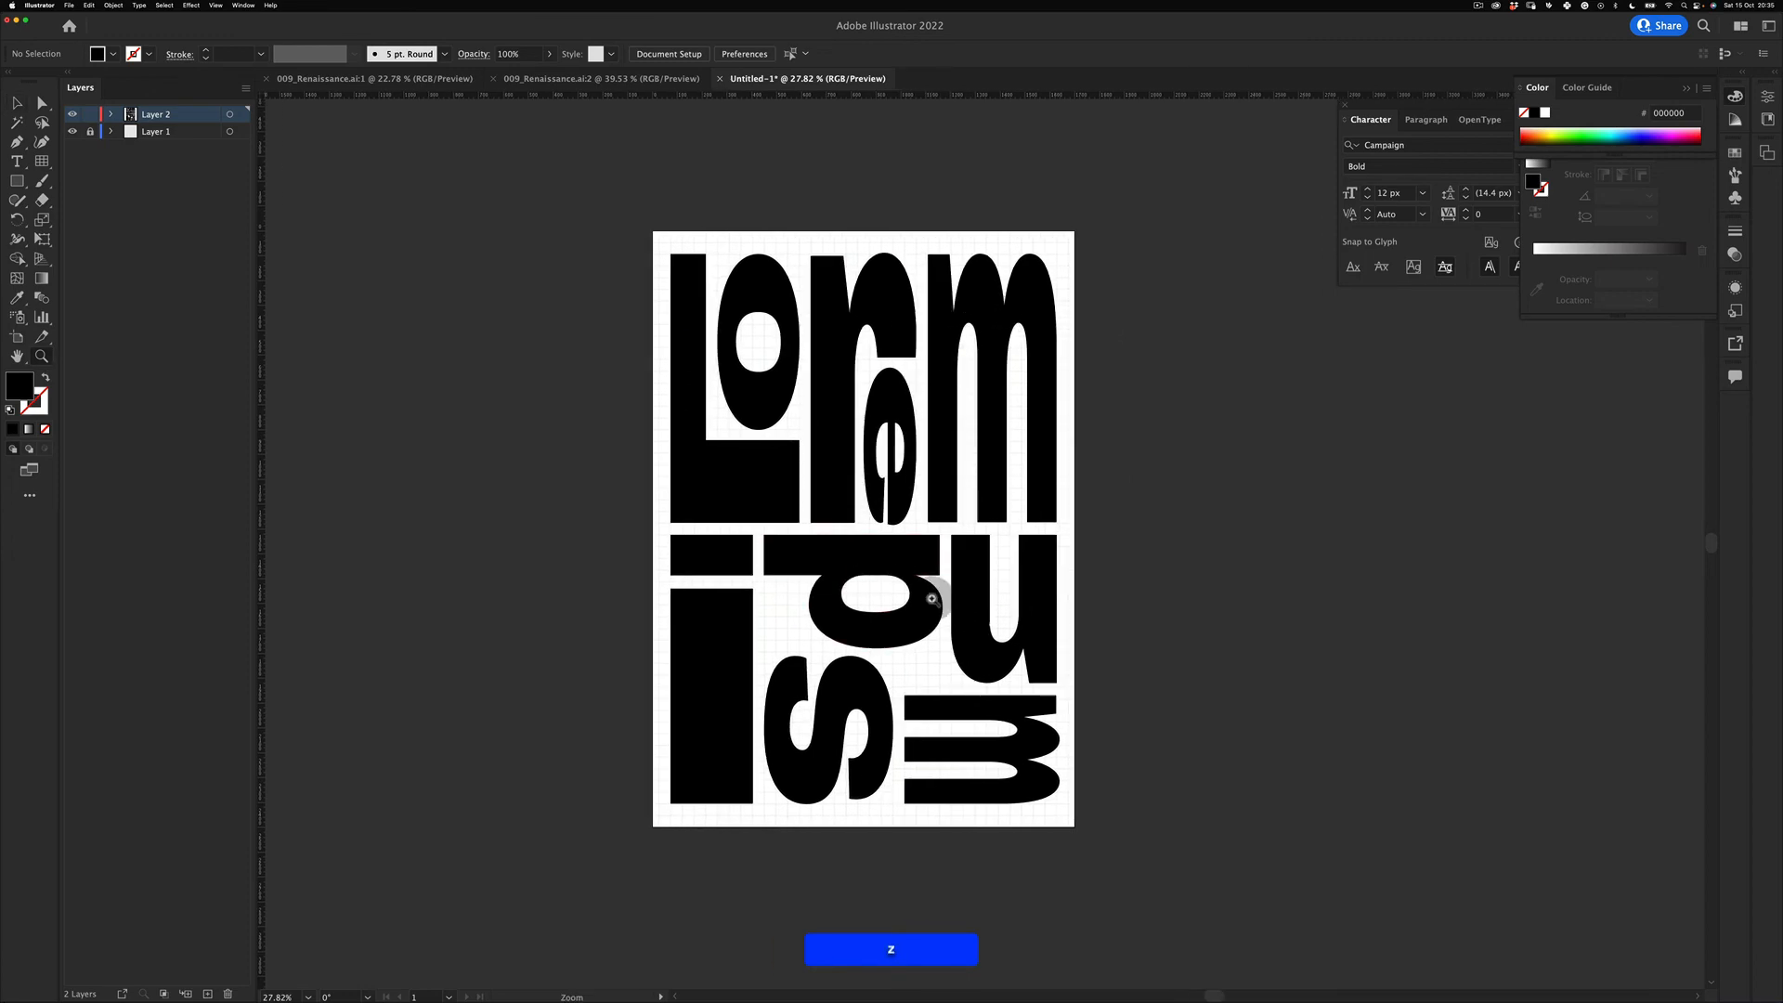
left_click_drag(771, 594, 832, 415)
left_click_drag(919, 395, 876, 489)
key("v")
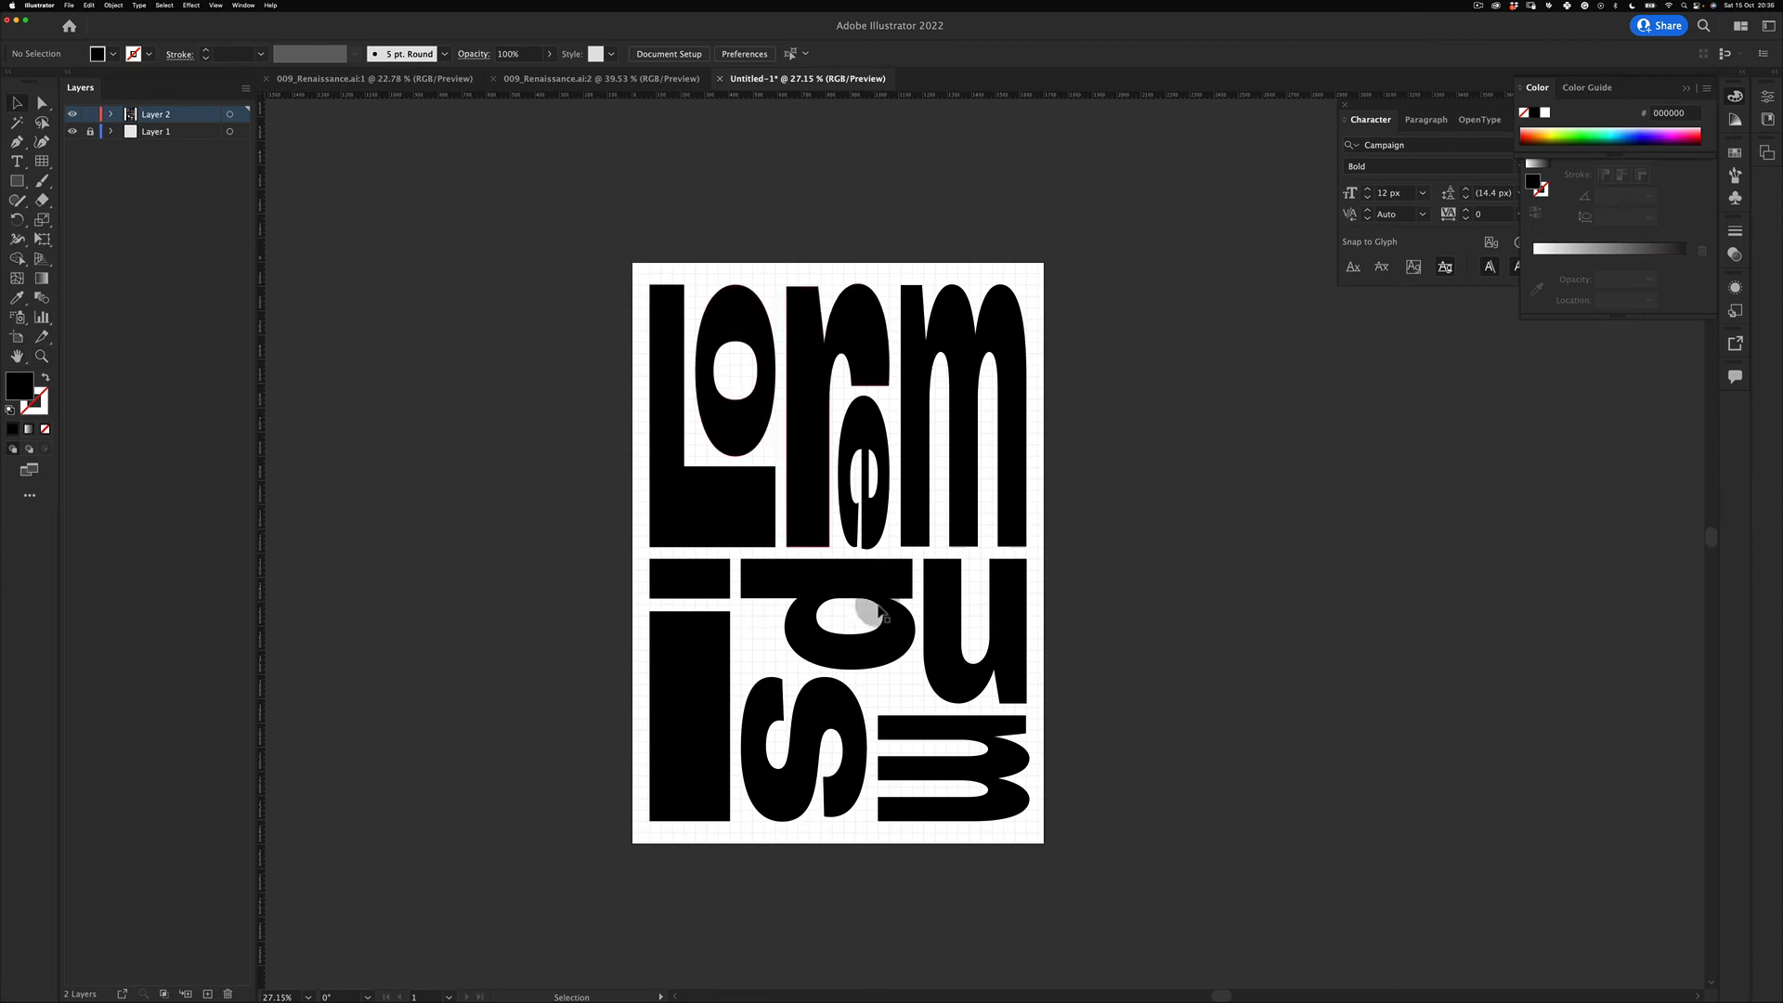
Step: Draw a white rectangle about 1704 by 2400 px over the whole artboard and send it behind the letters
key("v")
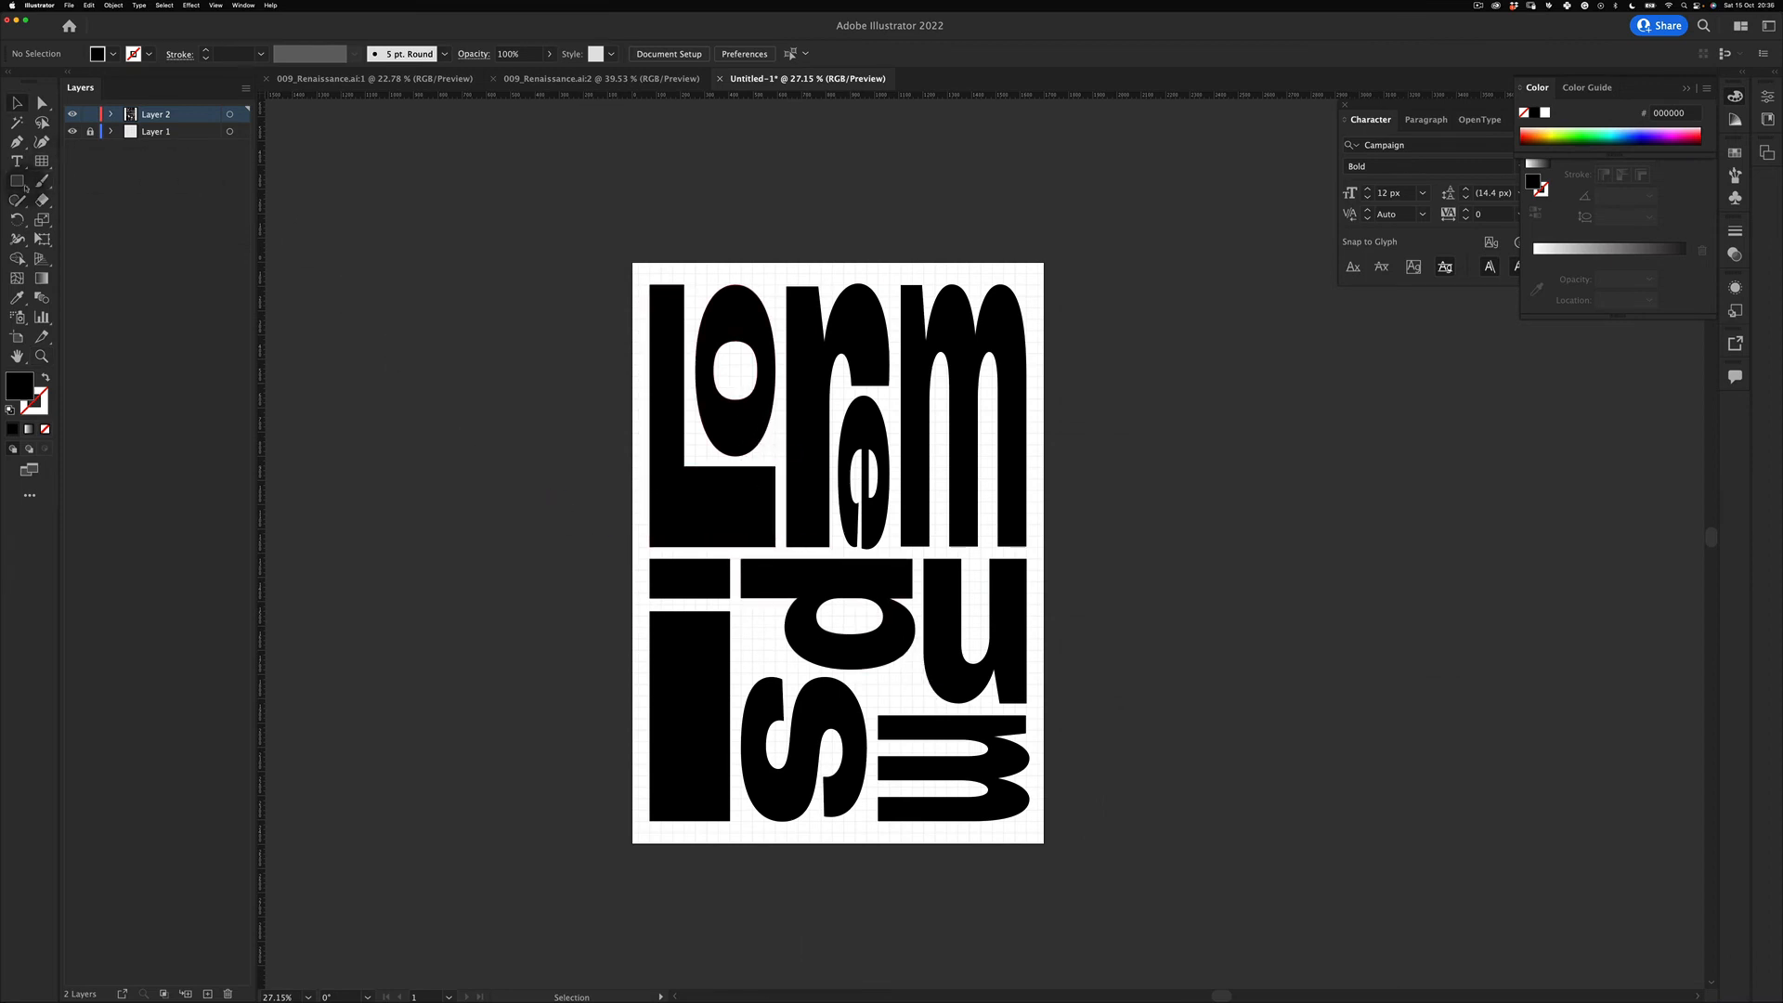
left_click_drag(18, 183, 140, 182)
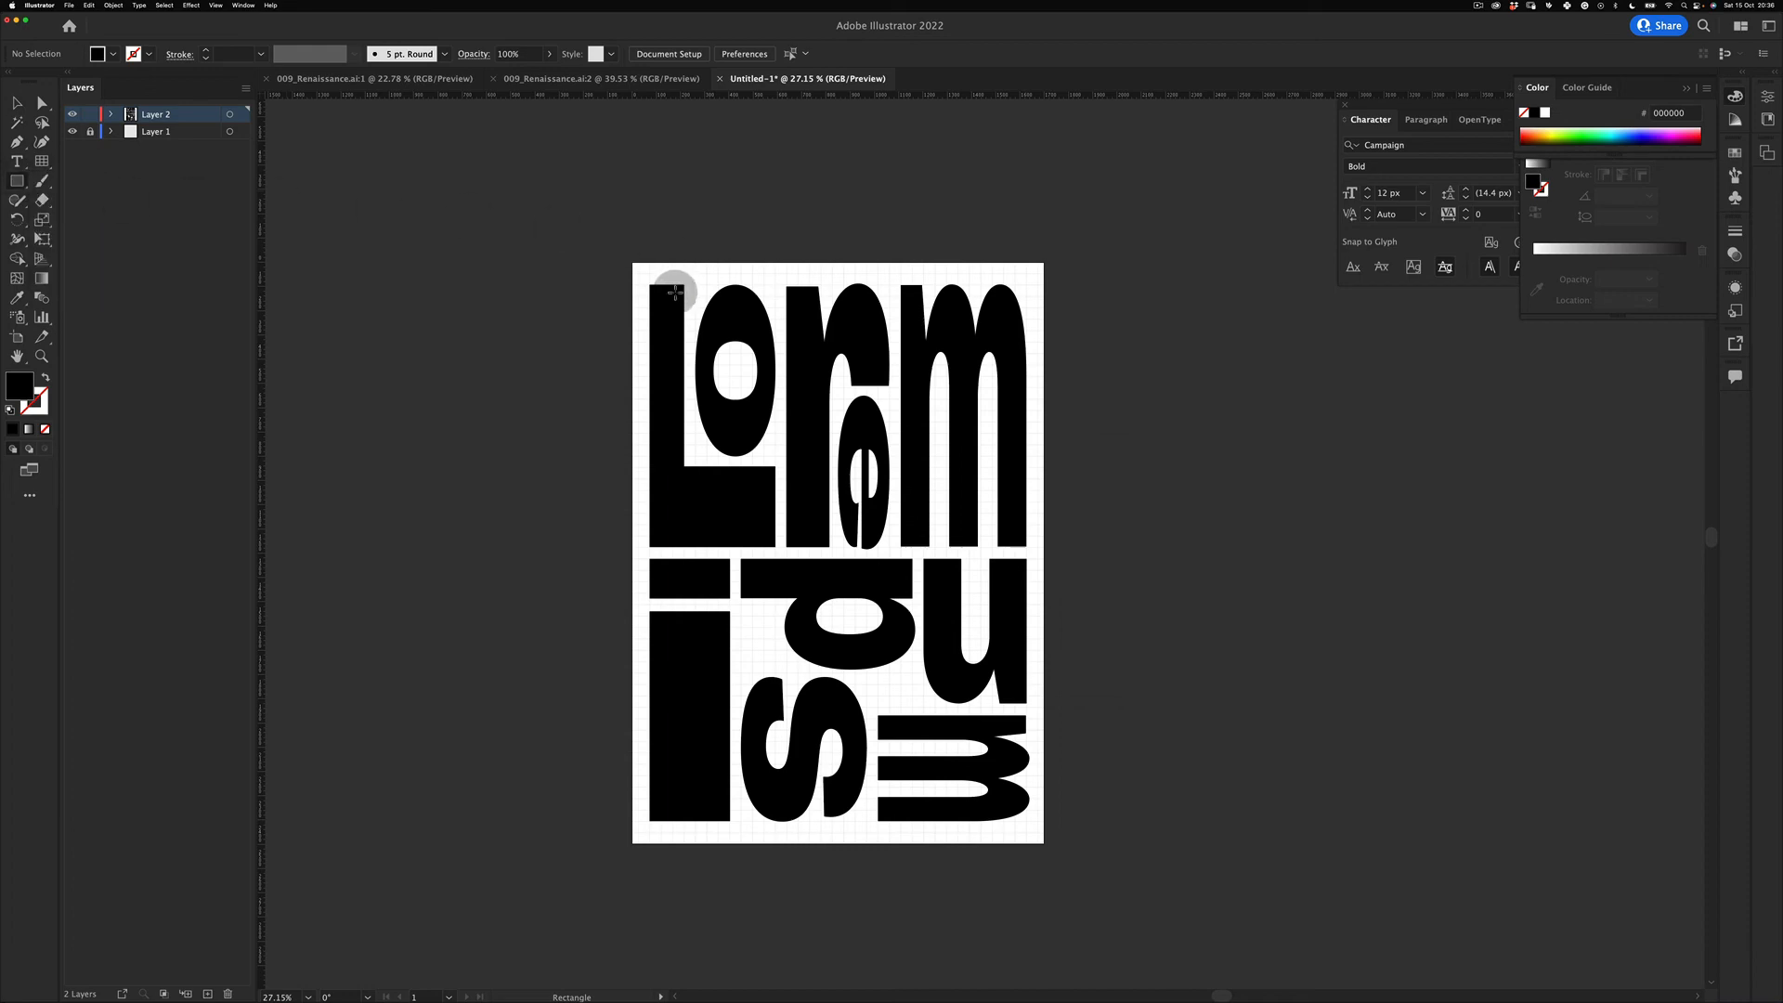
left_click_drag(631, 261, 1041, 844)
left_click(1544, 113)
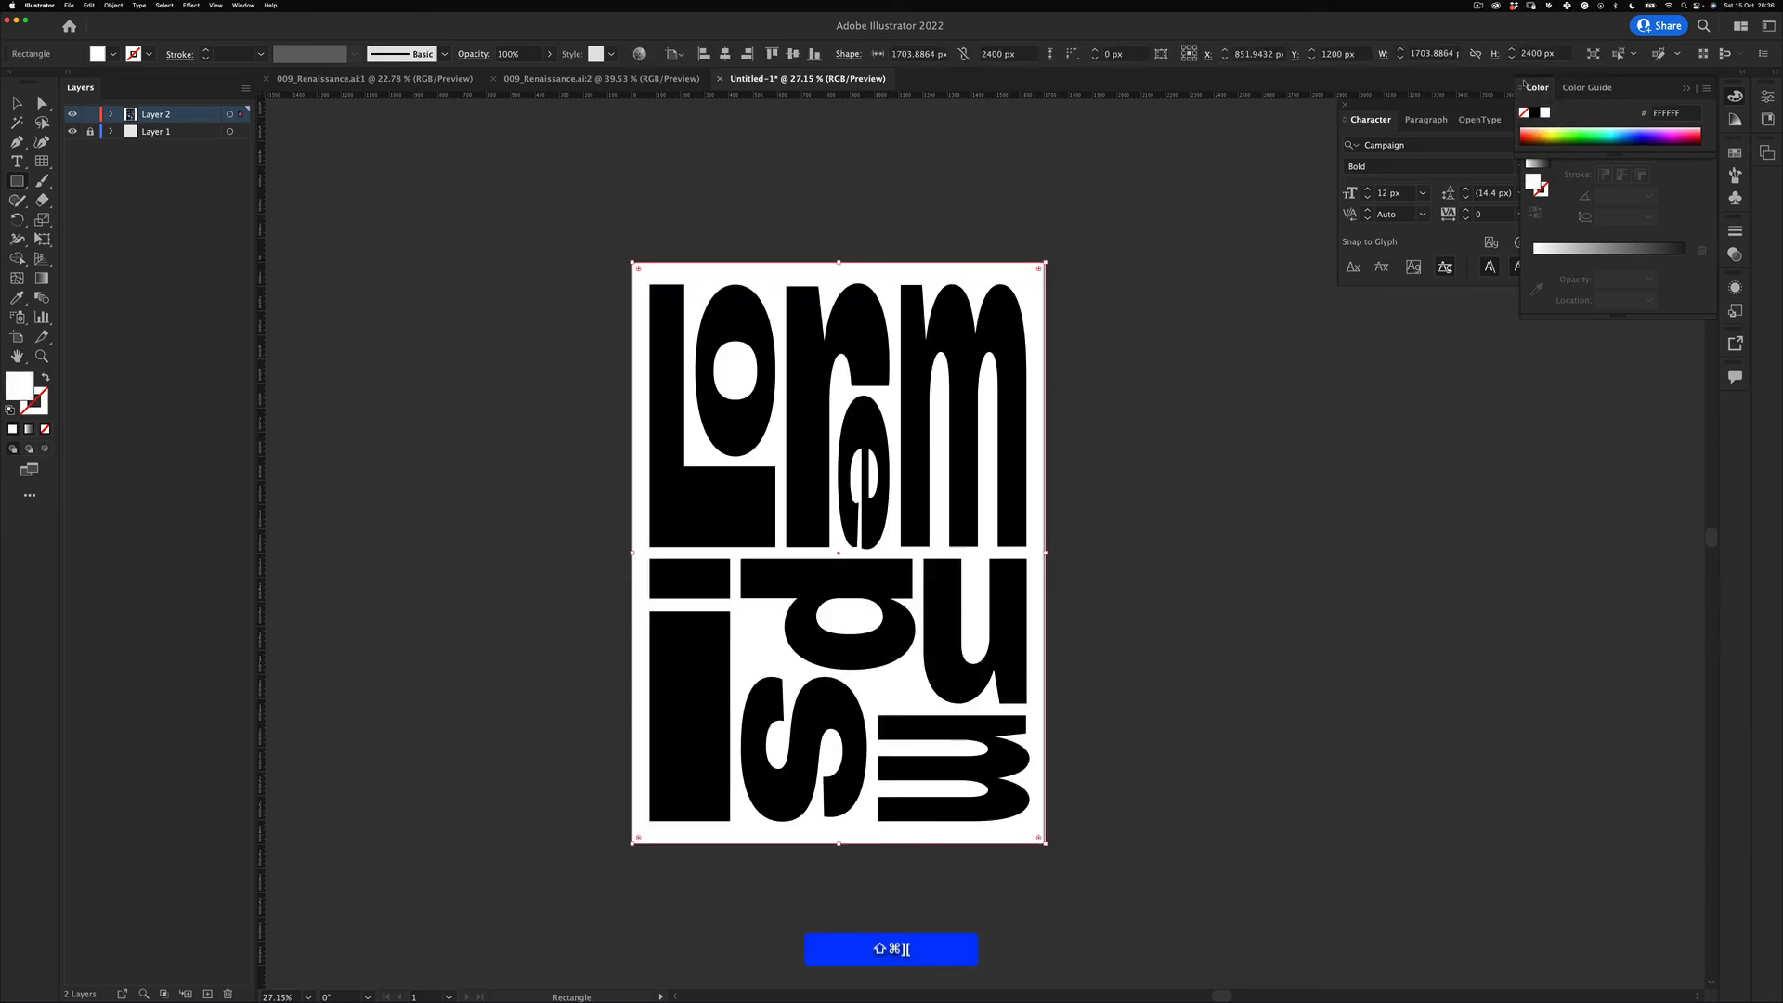
key("v")
left_click(868, 147)
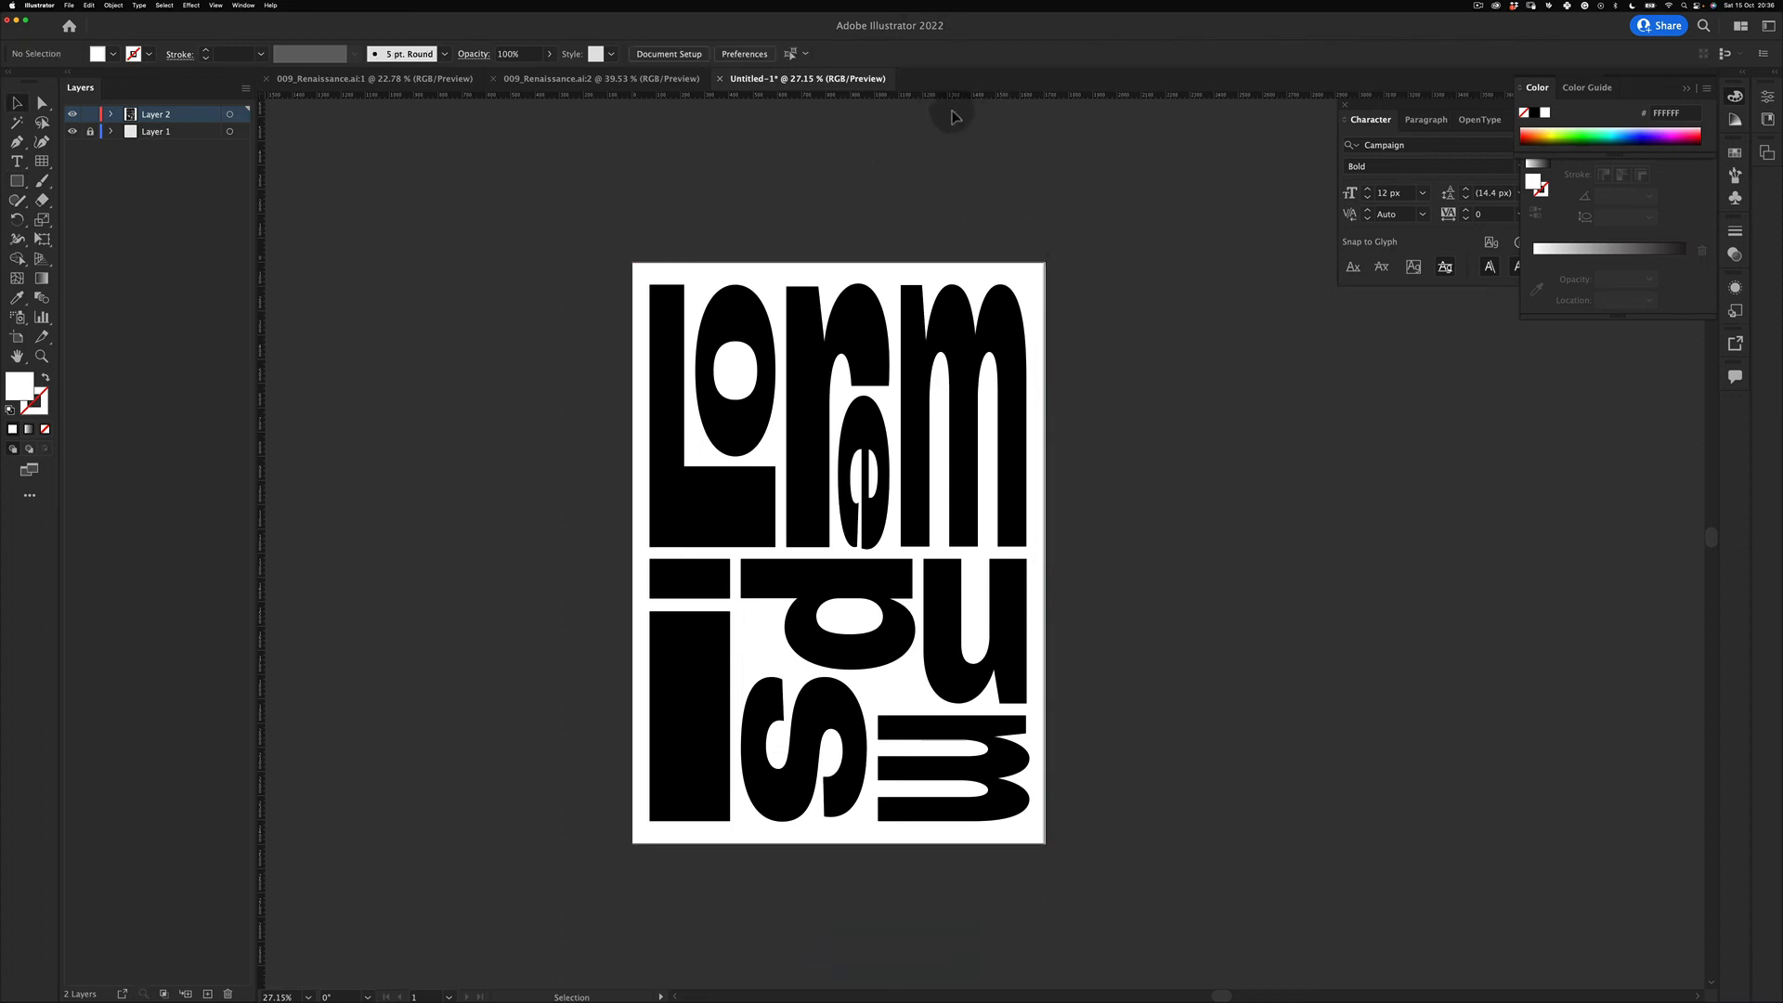
Step: Try rounding the outer upper corner of the p's horizontal stem, beside the i's dot
key("z")
left_click(724, 576)
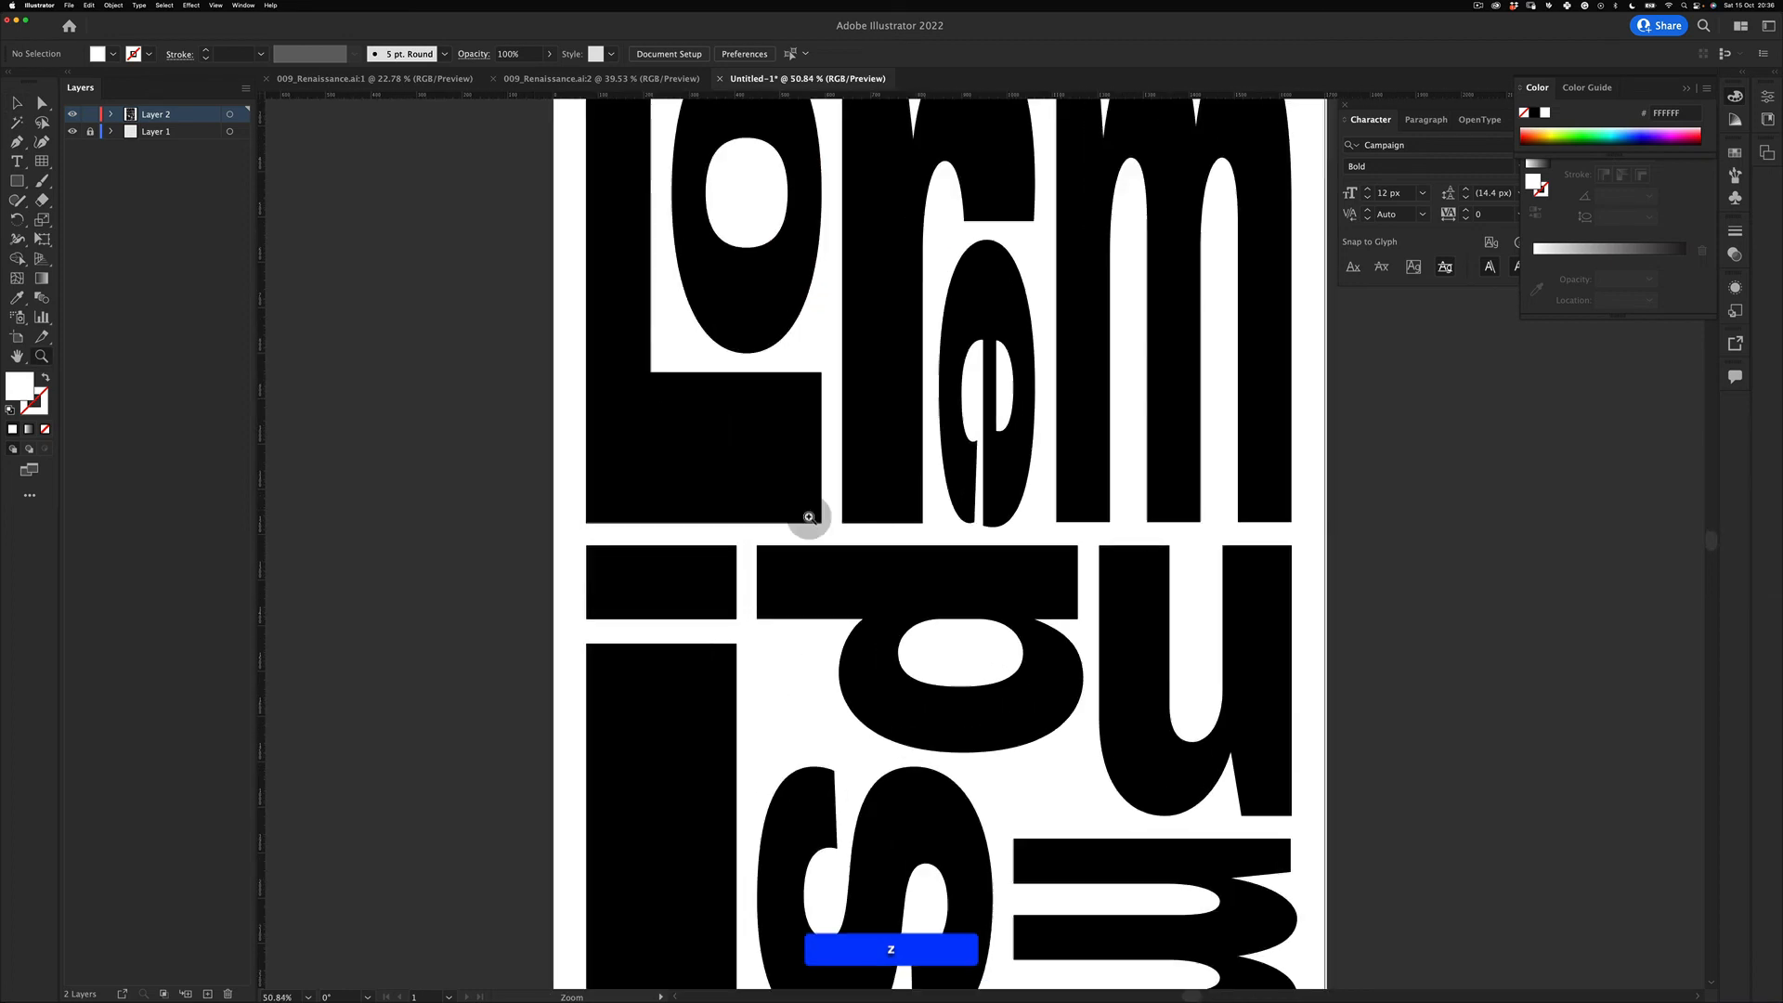
left_click(757, 613)
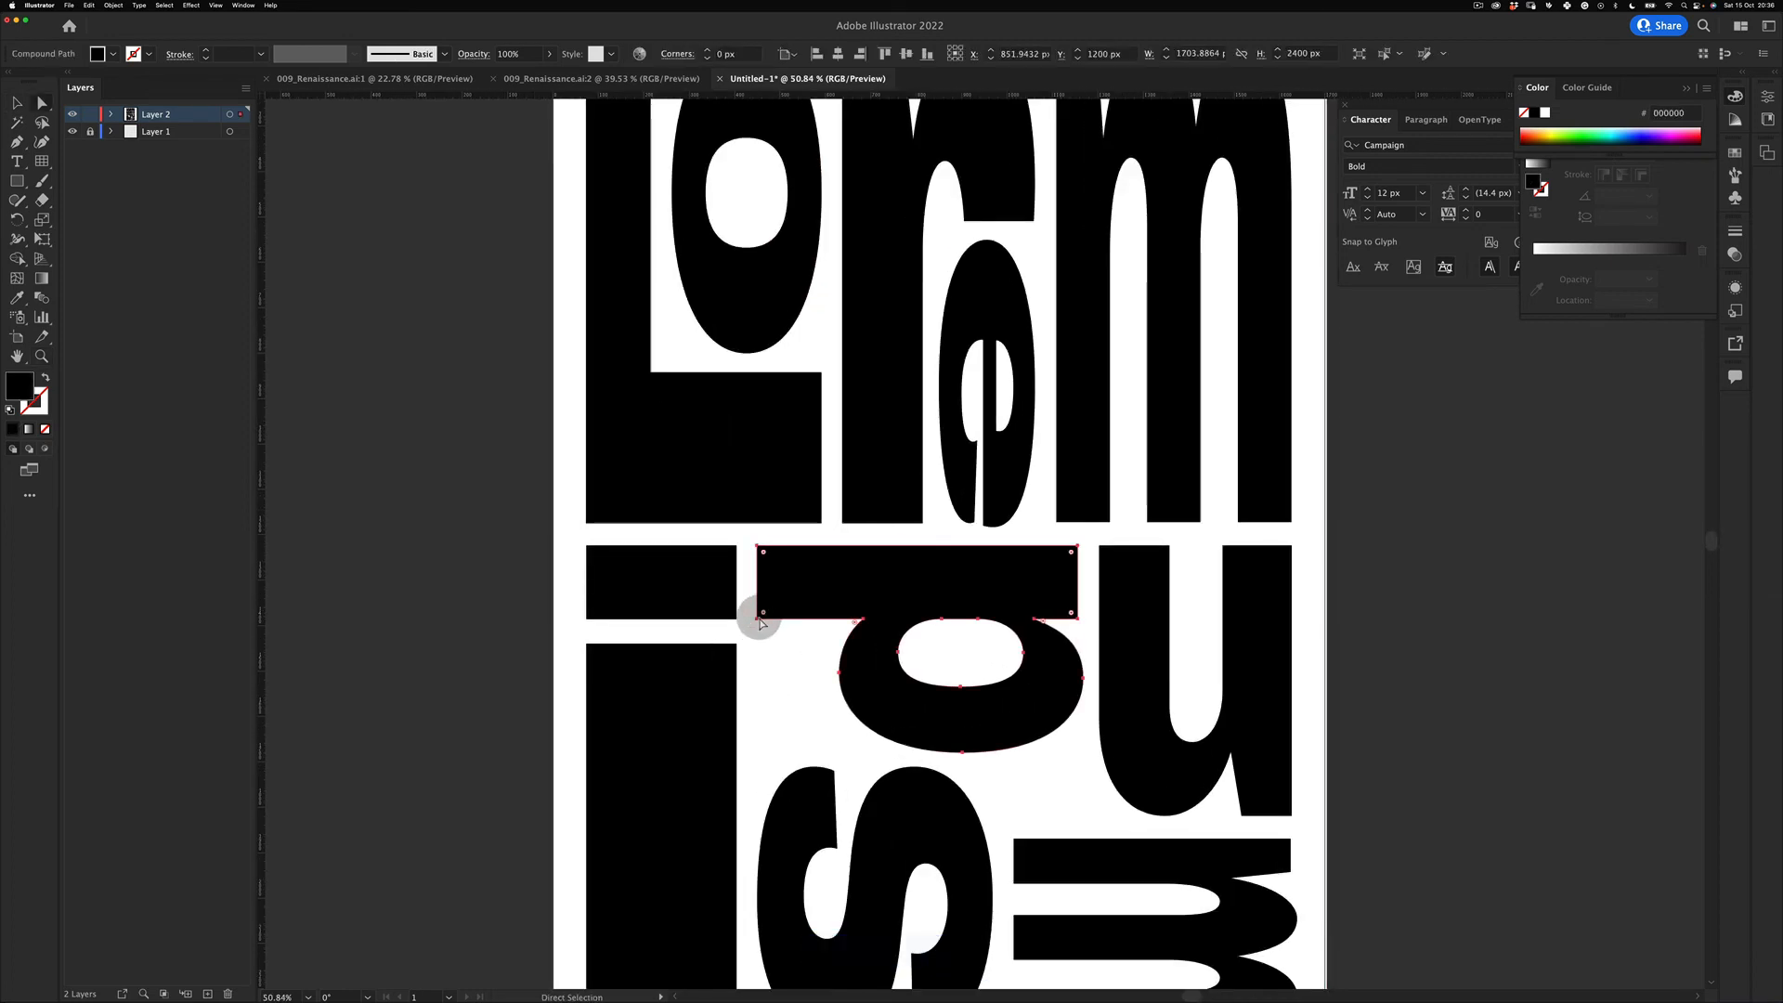
key("super+a")
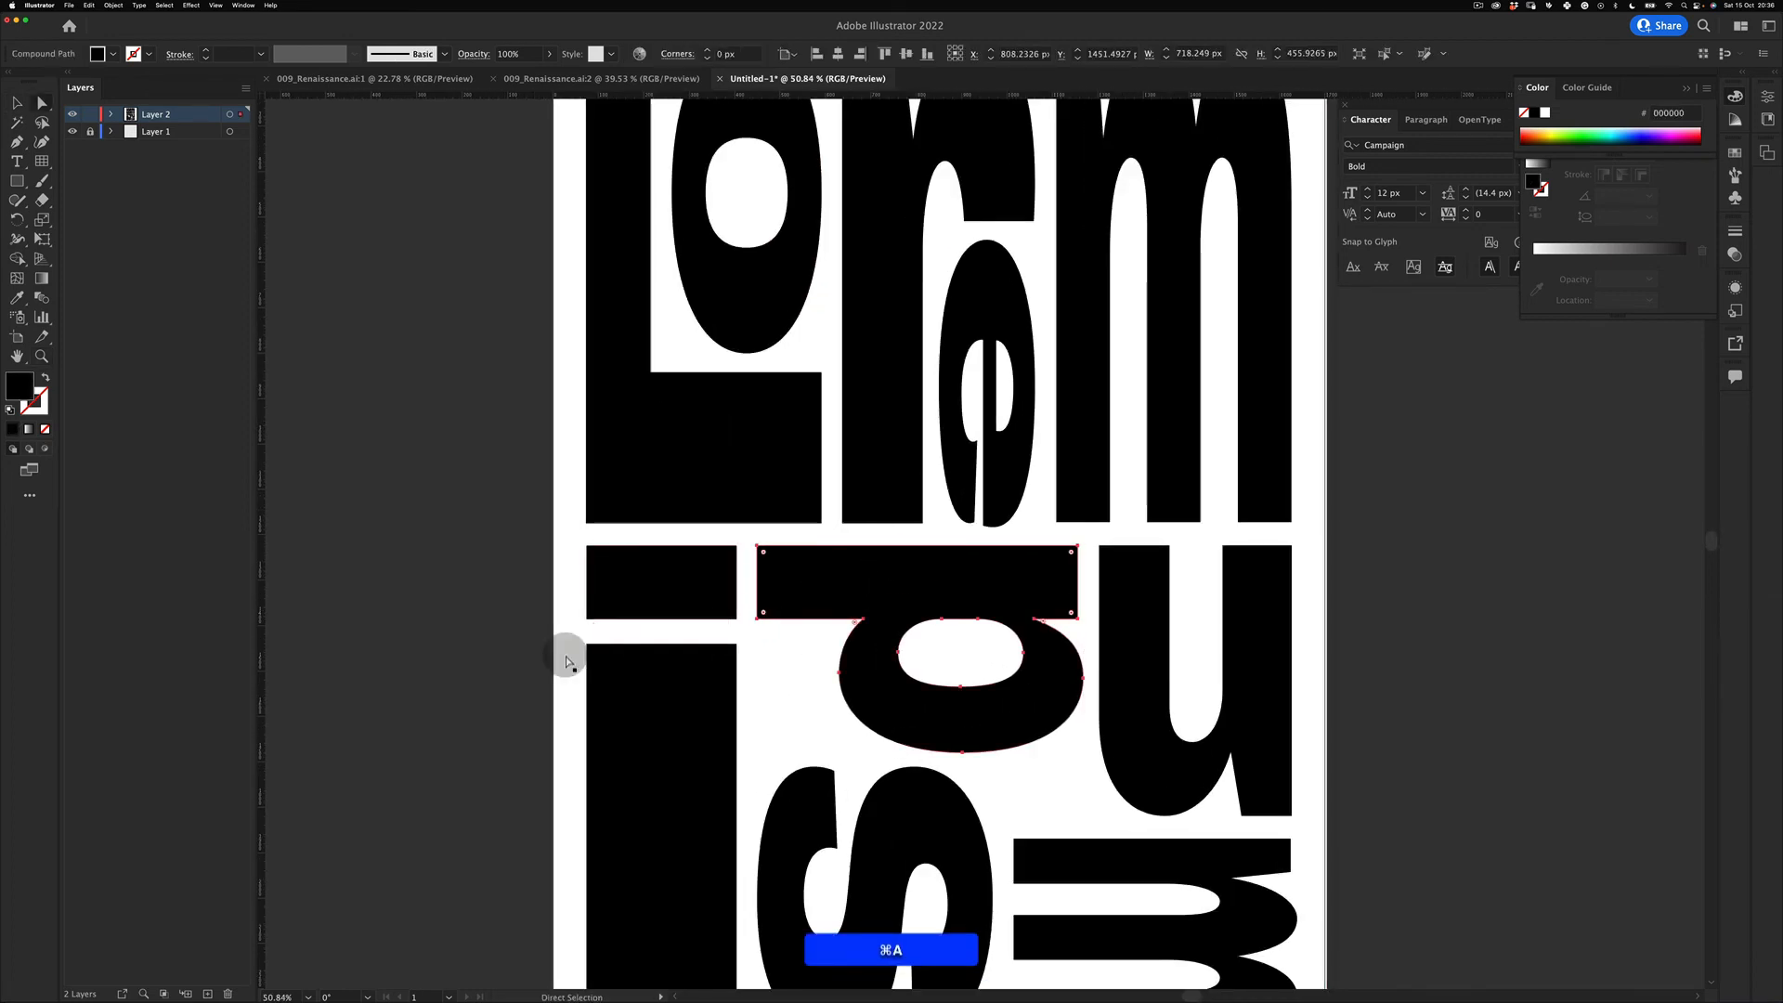
left_click(565, 661, "super")
key("a")
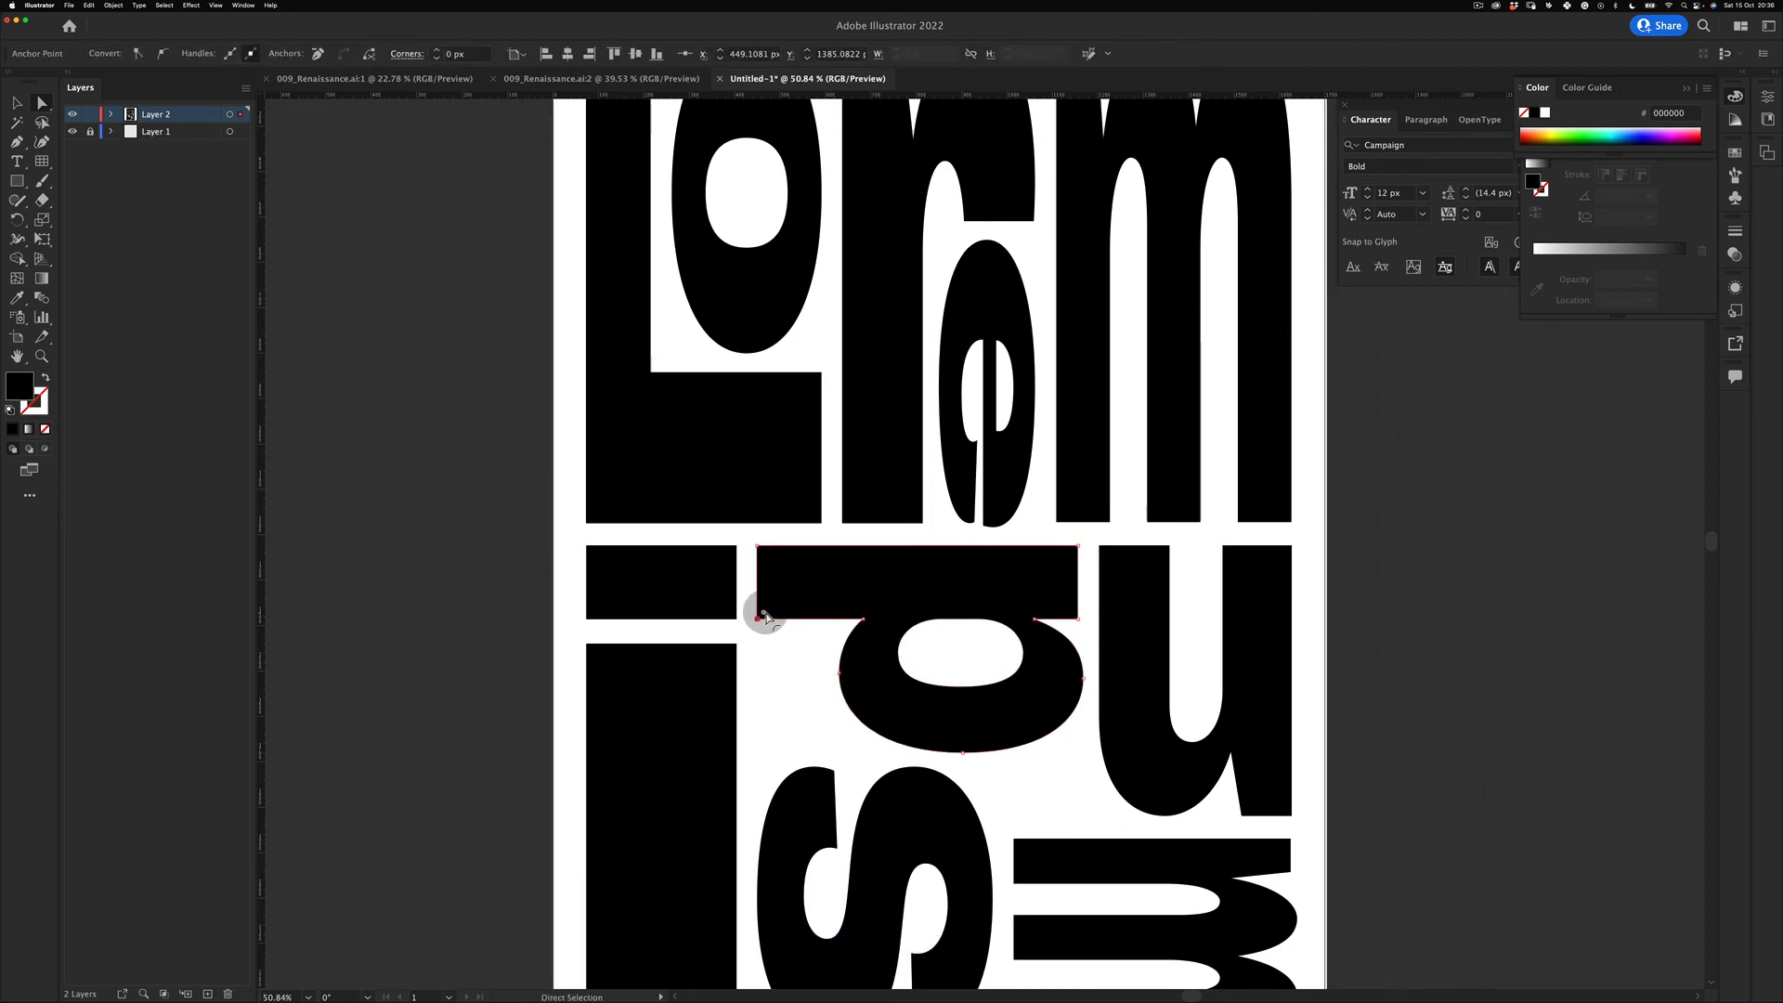
key("z")
left_click(635, 578, "alt")
left_click_drag(634, 578, 765, 543)
key("super+z")
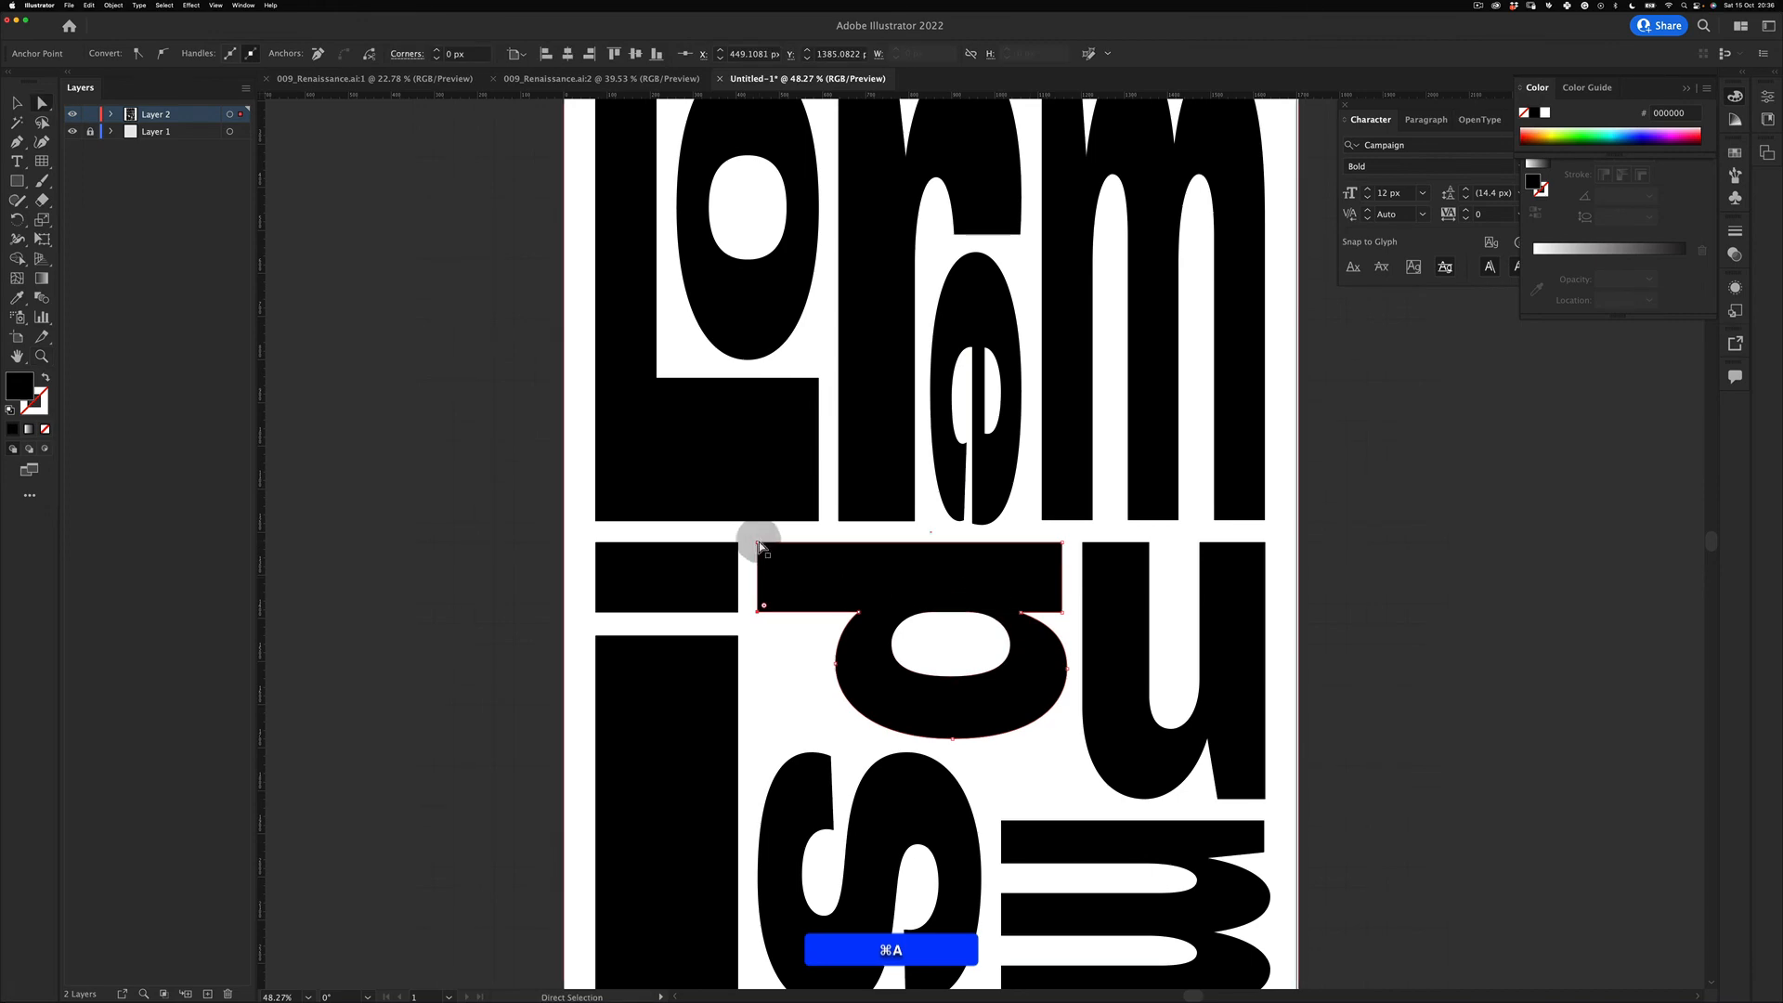
key("a")
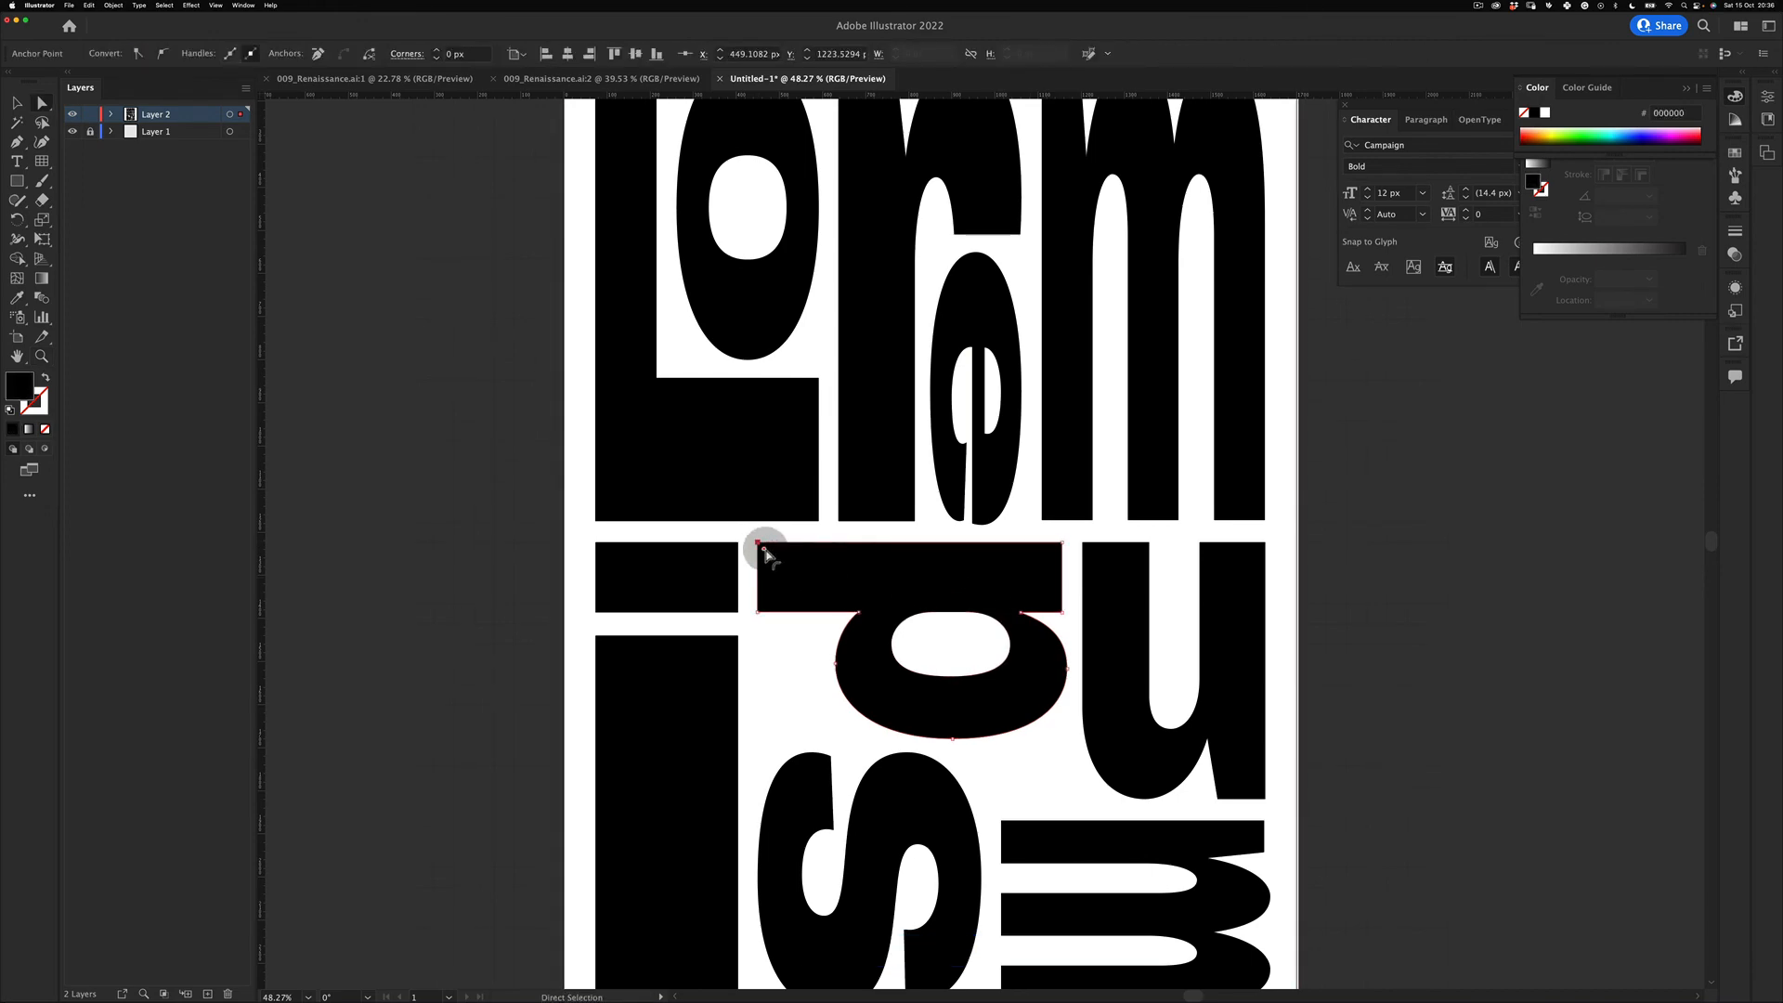
left_click(792, 749)
Step: Try rounding the upper corner of the i's dot that faces the p
key("z")
left_click_drag(692, 580, 614, 610)
left_click(704, 572)
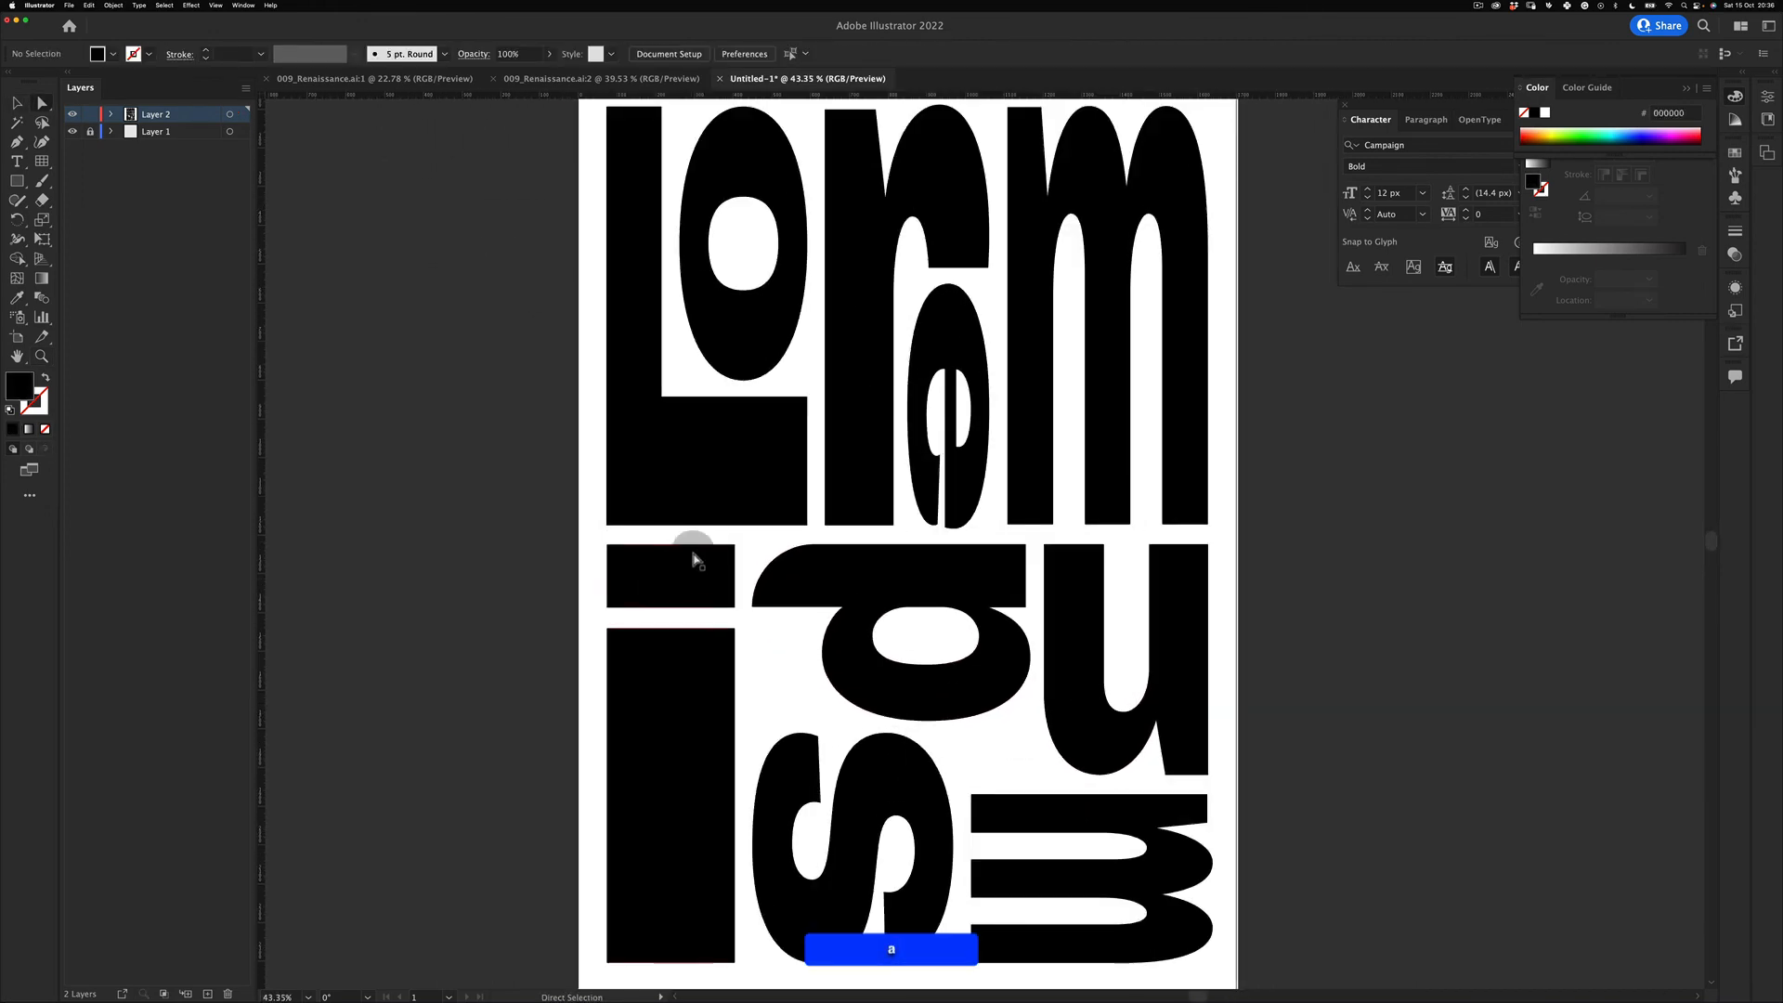
key("a")
left_click(732, 554)
left_click(734, 552)
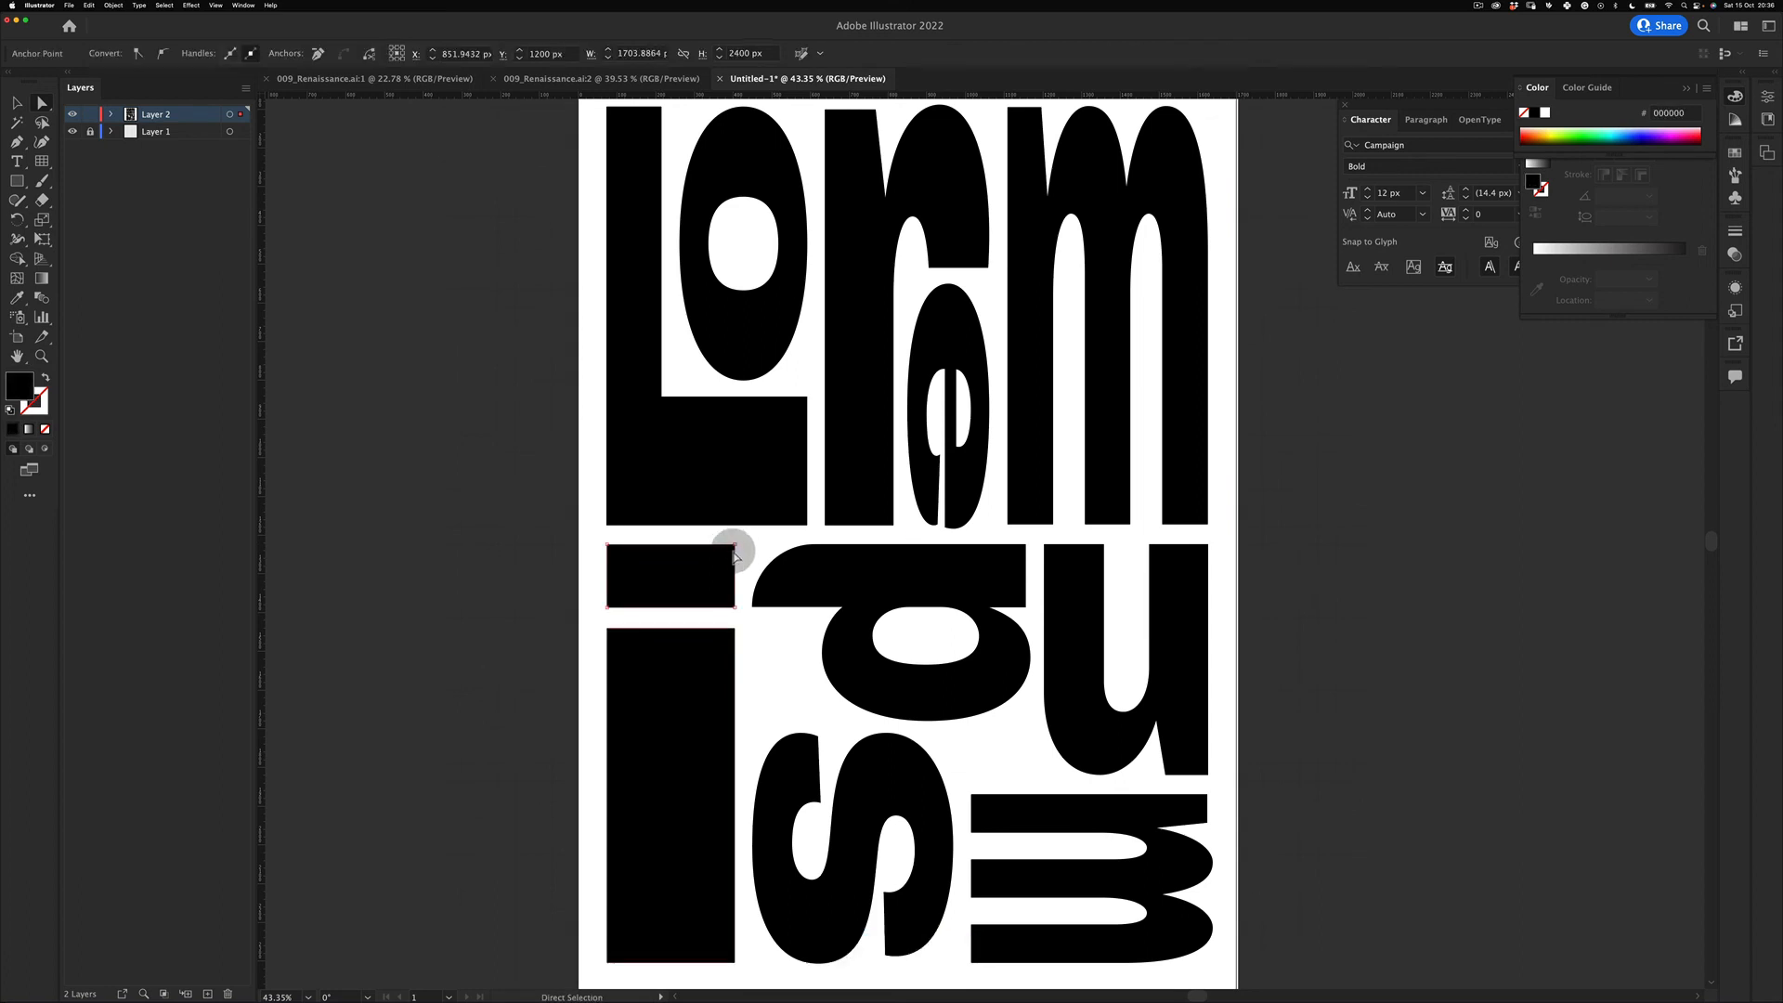
left_click(526, 705)
Step: Try rounding the outer lower corner of the L's foot, next to the r
key("z")
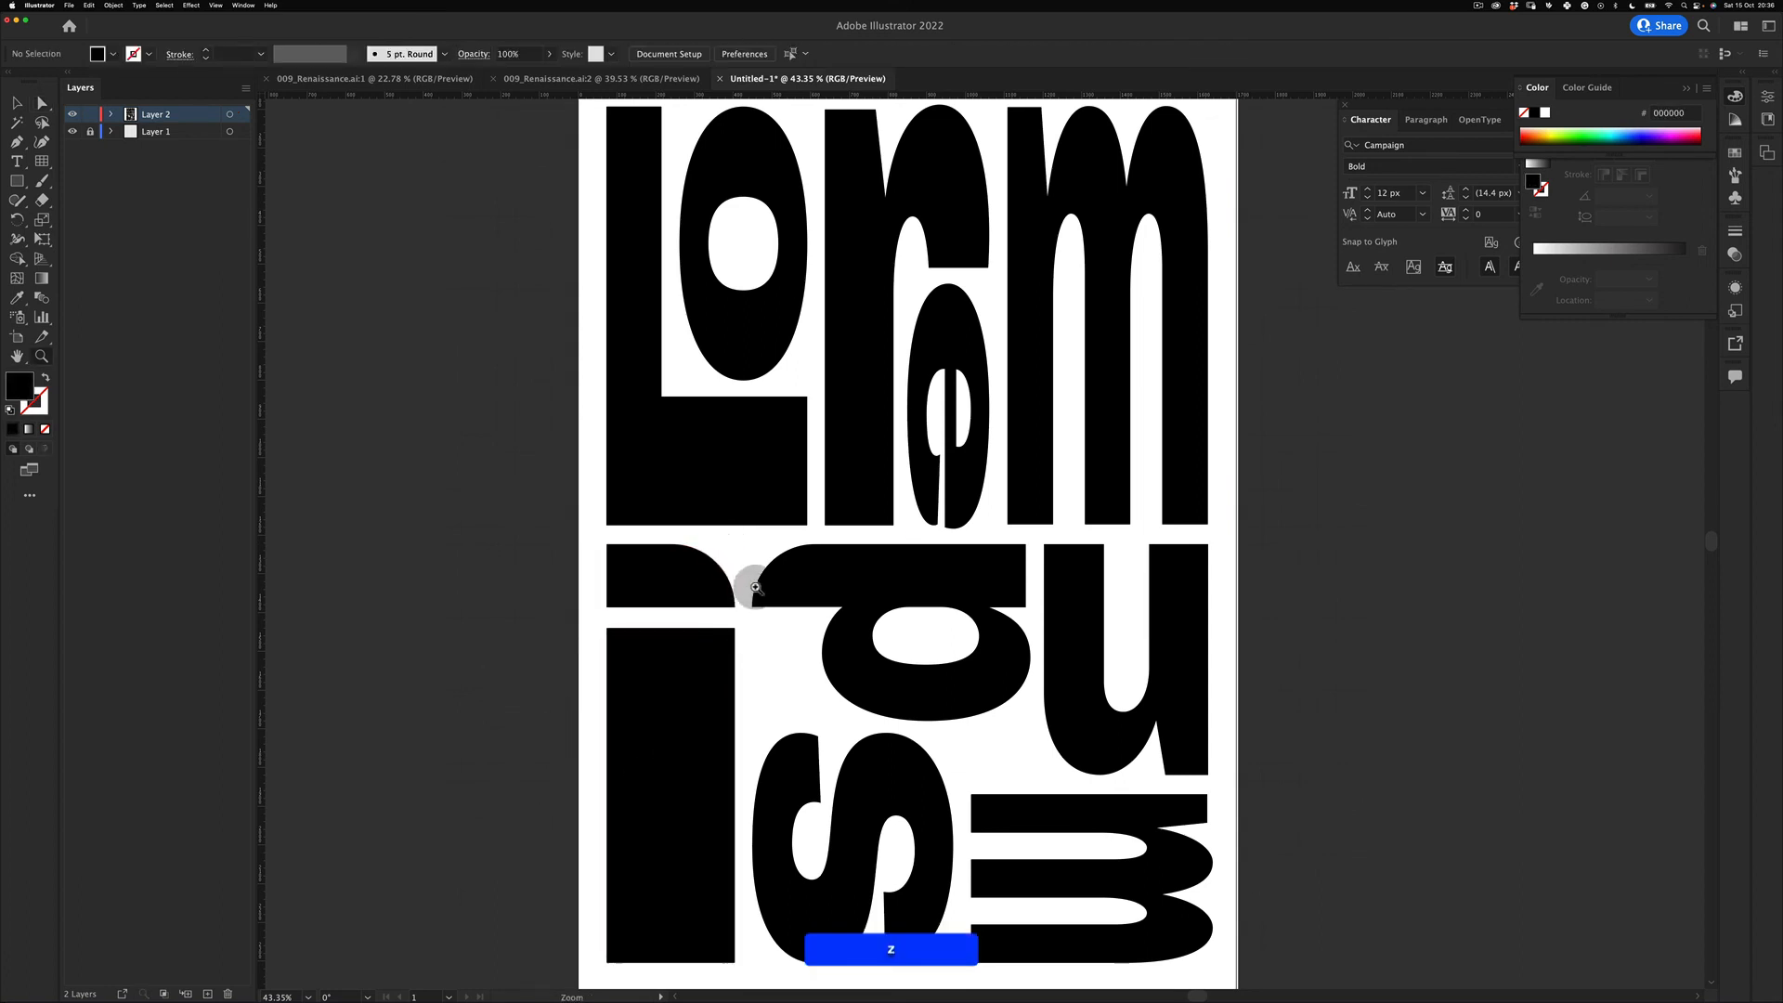
left_click_drag(744, 582, 709, 386)
key("space")
key("z")
key("a")
left_click(853, 518)
Step: Examine the whole poster with the rounded corners on the L, the i's dot and the p
key("z")
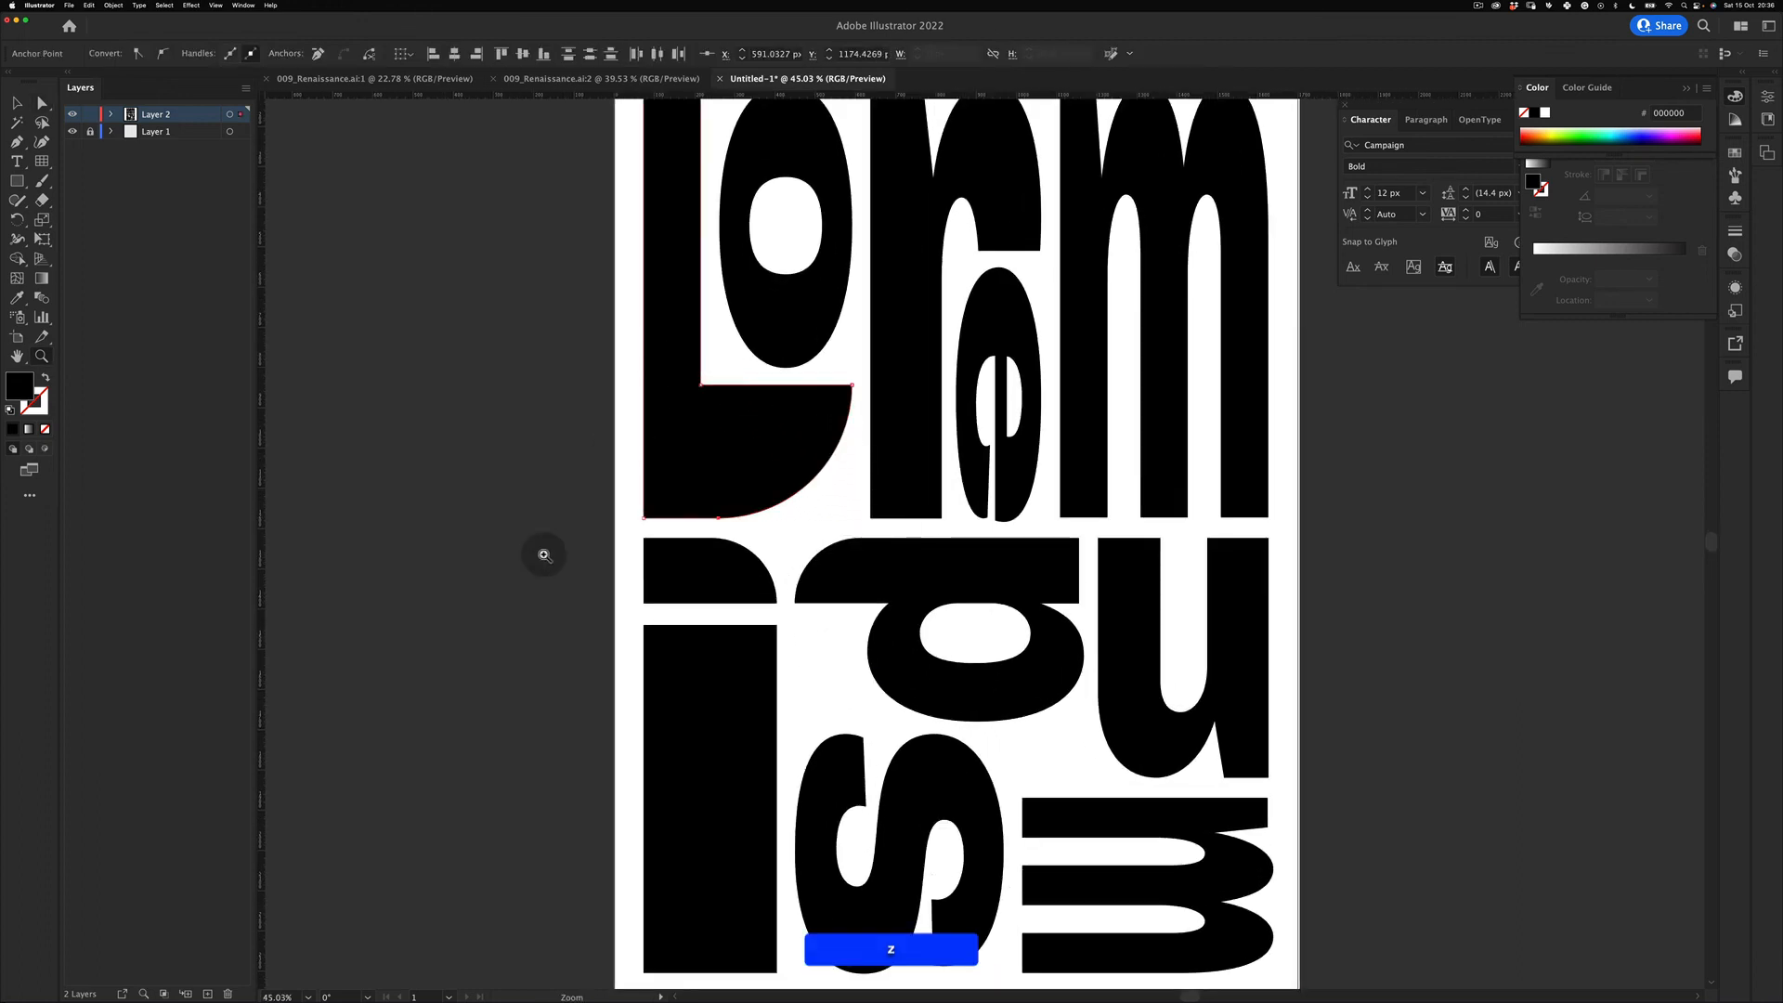
key("space")
left_click_drag(545, 555, 940, 496)
left_click_drag(940, 496, 756, 486)
key("space")
left_click_drag(887, 471, 665, 515)
key("v")
left_click(687, 595)
key("super+v")
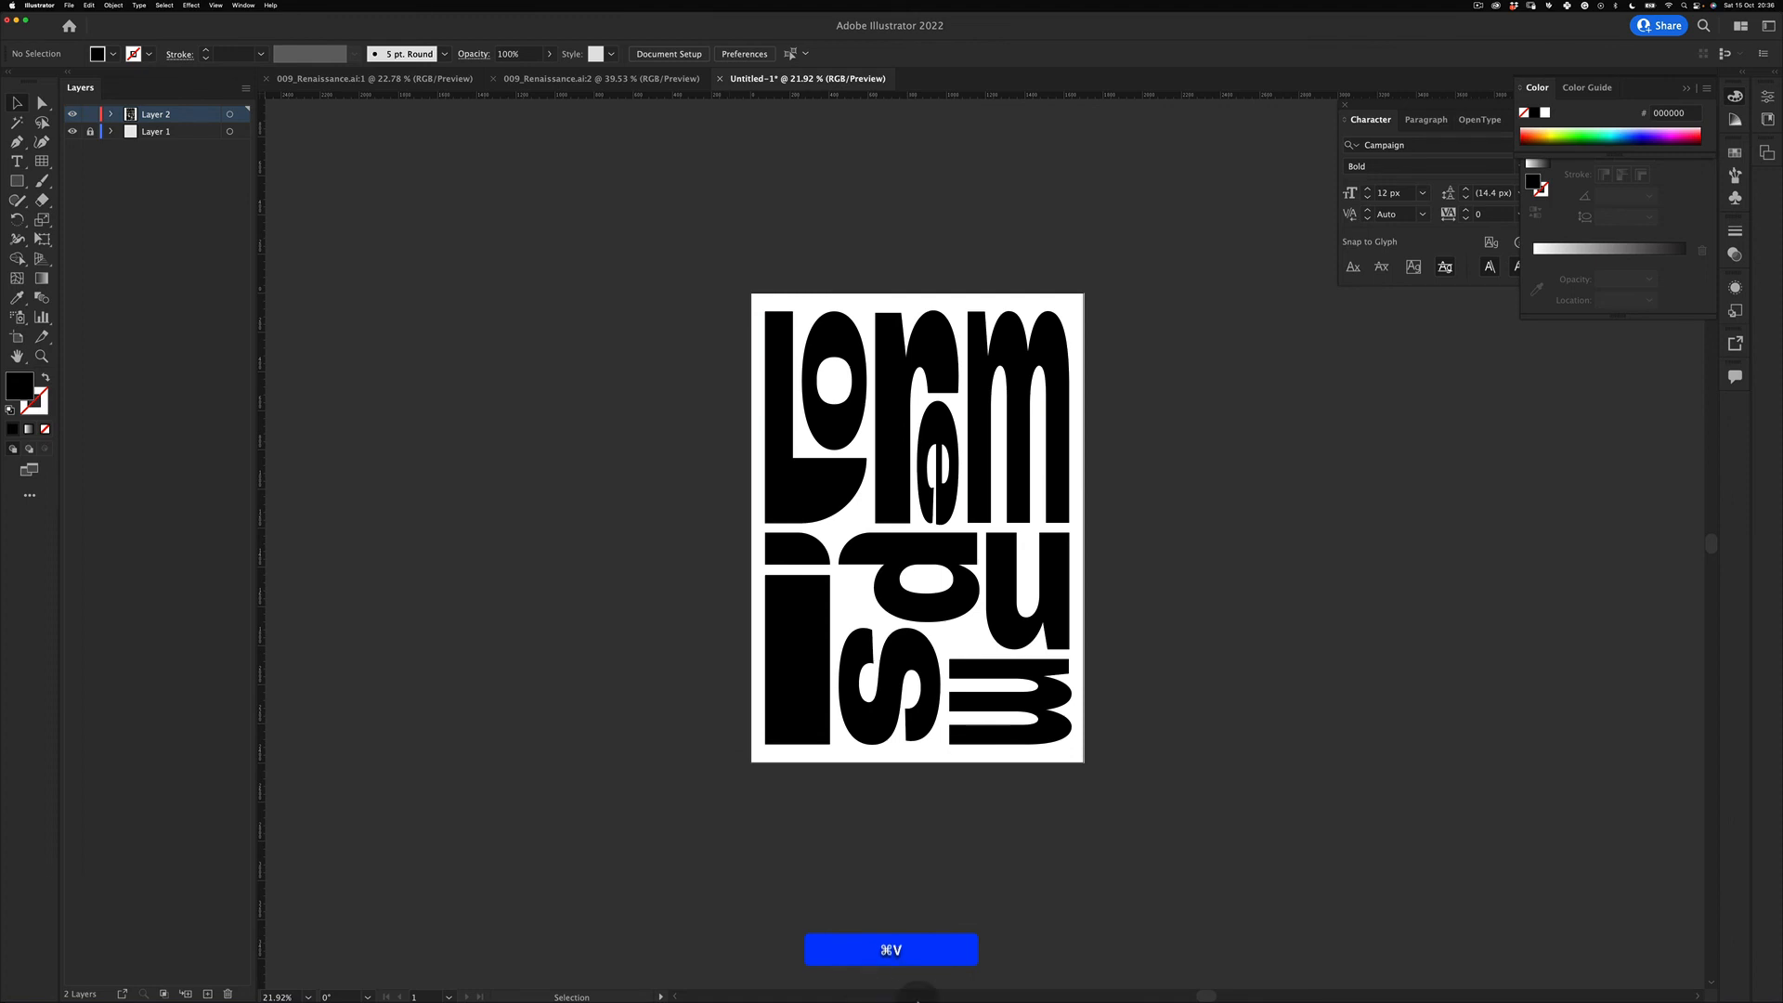
Step: Undo the corner roundings on the L, the i's dot and the p
key("super+z")
key("super+z")
key("super+z")
key("super+z")
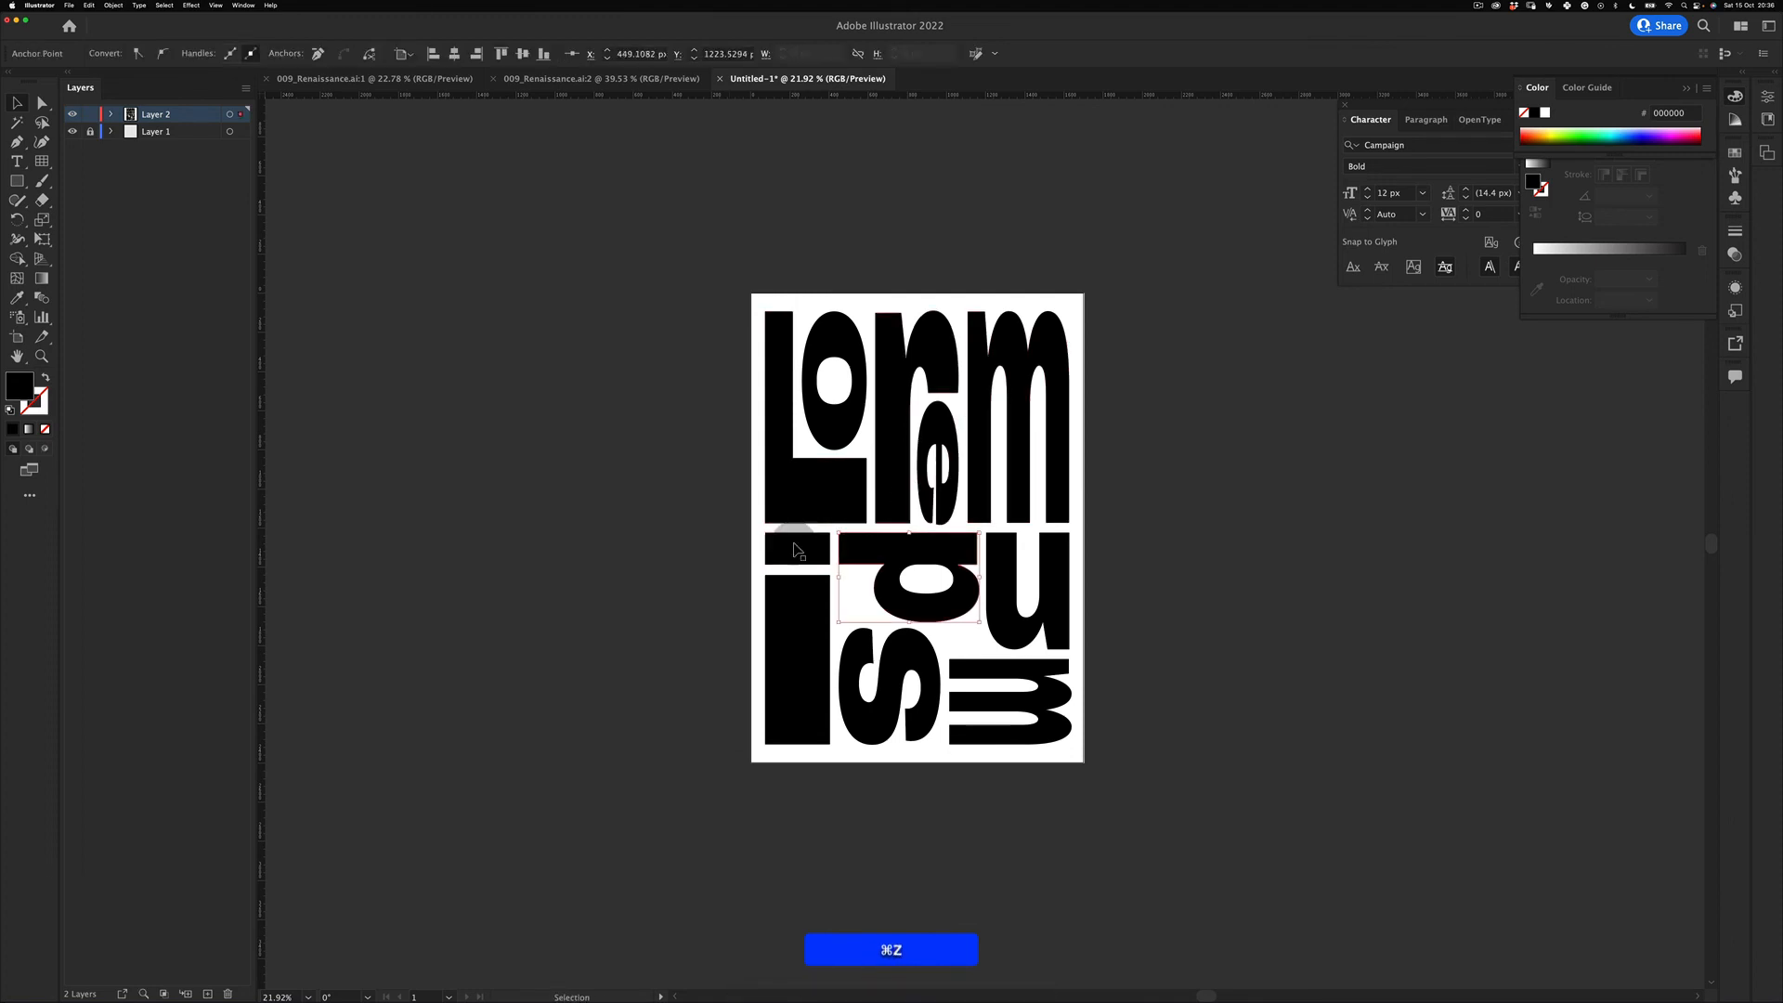
key("super+v")
left_click(629, 680)
Step: Review the square-cornered letter layout and its outlines at a closer zoom
key("z")
left_click_drag(973, 405, 1083, 363)
key("space")
left_click_drag(1019, 542, 994, 427)
key("z")
key("space")
left_click_drag(1007, 364, 998, 444)
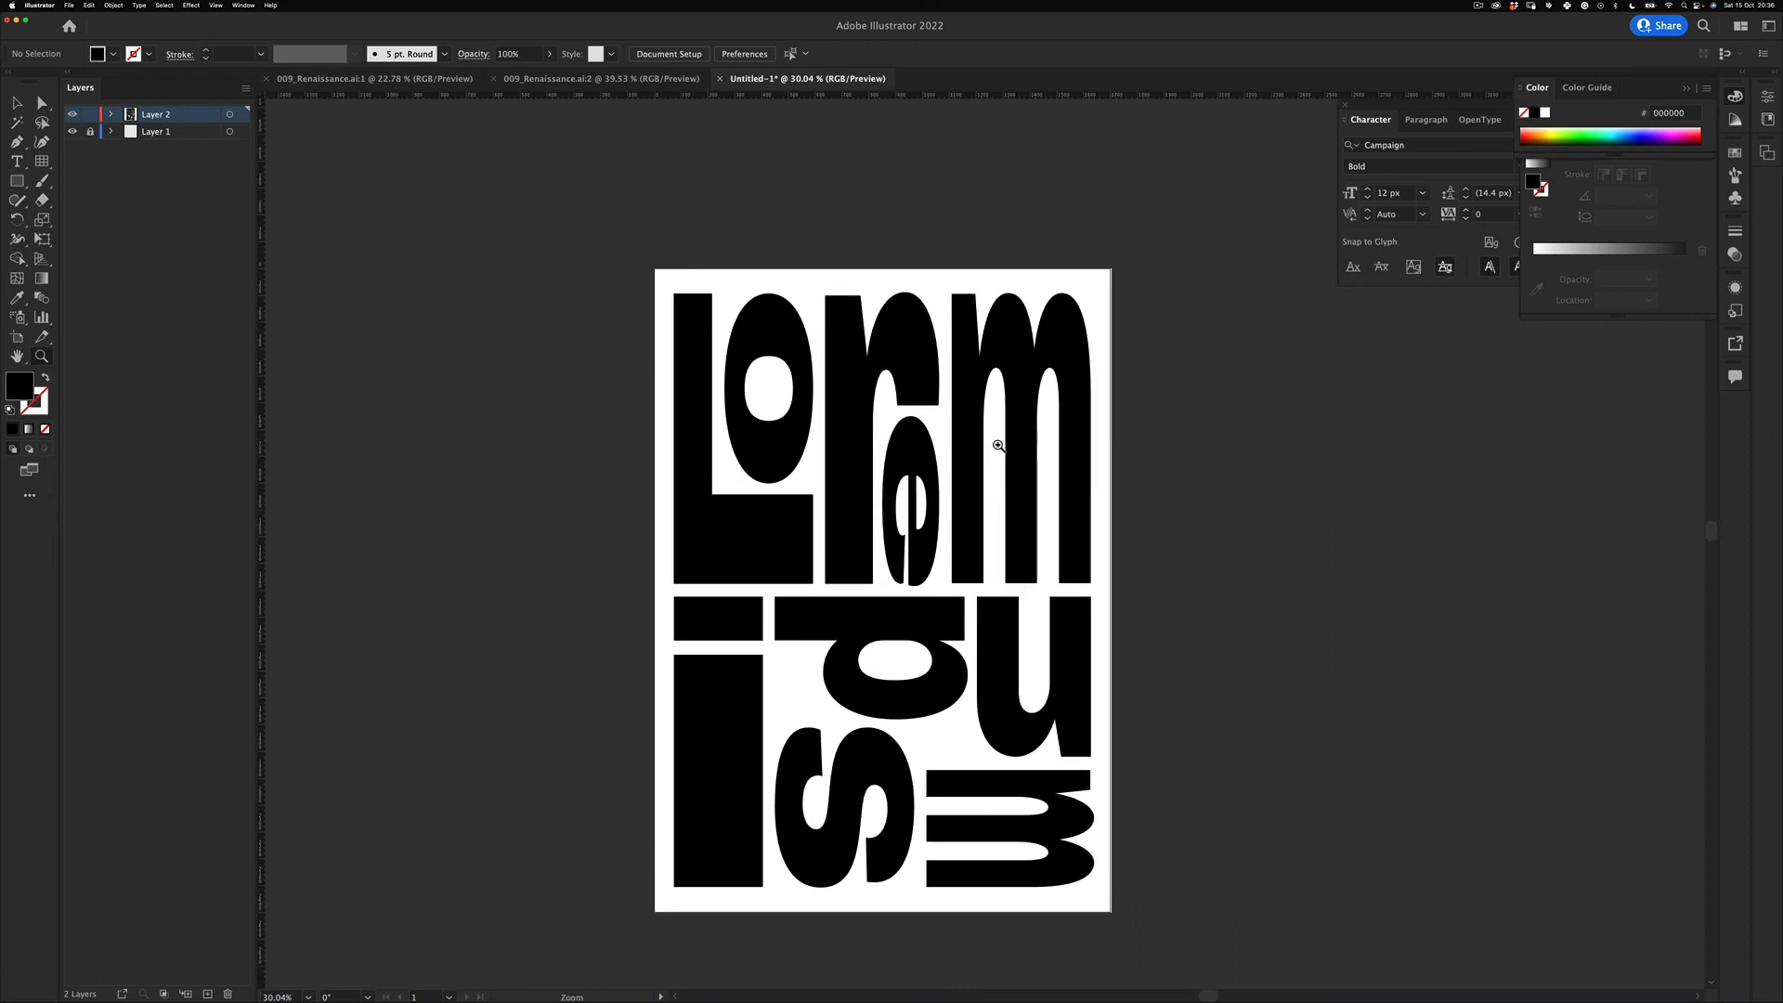
key("v")
key("super+a")
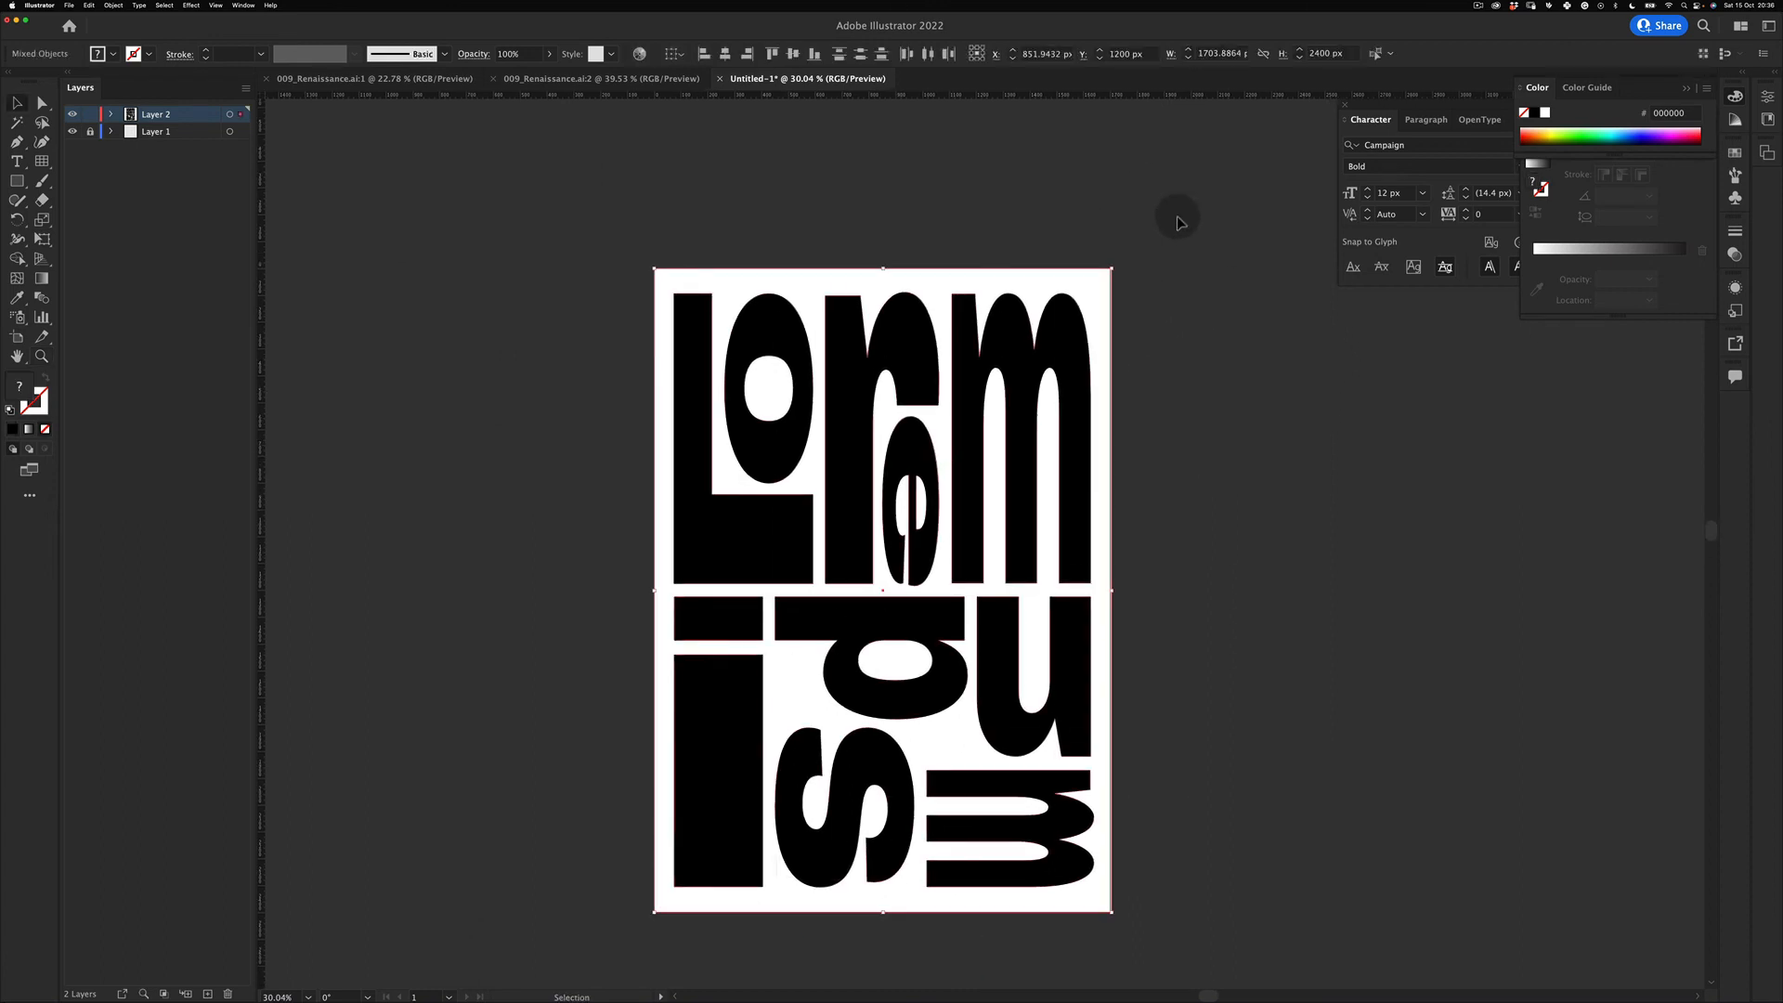
left_click(1177, 222)
Step: Try a dark brown 7F3600 fill on the L and m of "Lorem", then undo it
left_click(1038, 340)
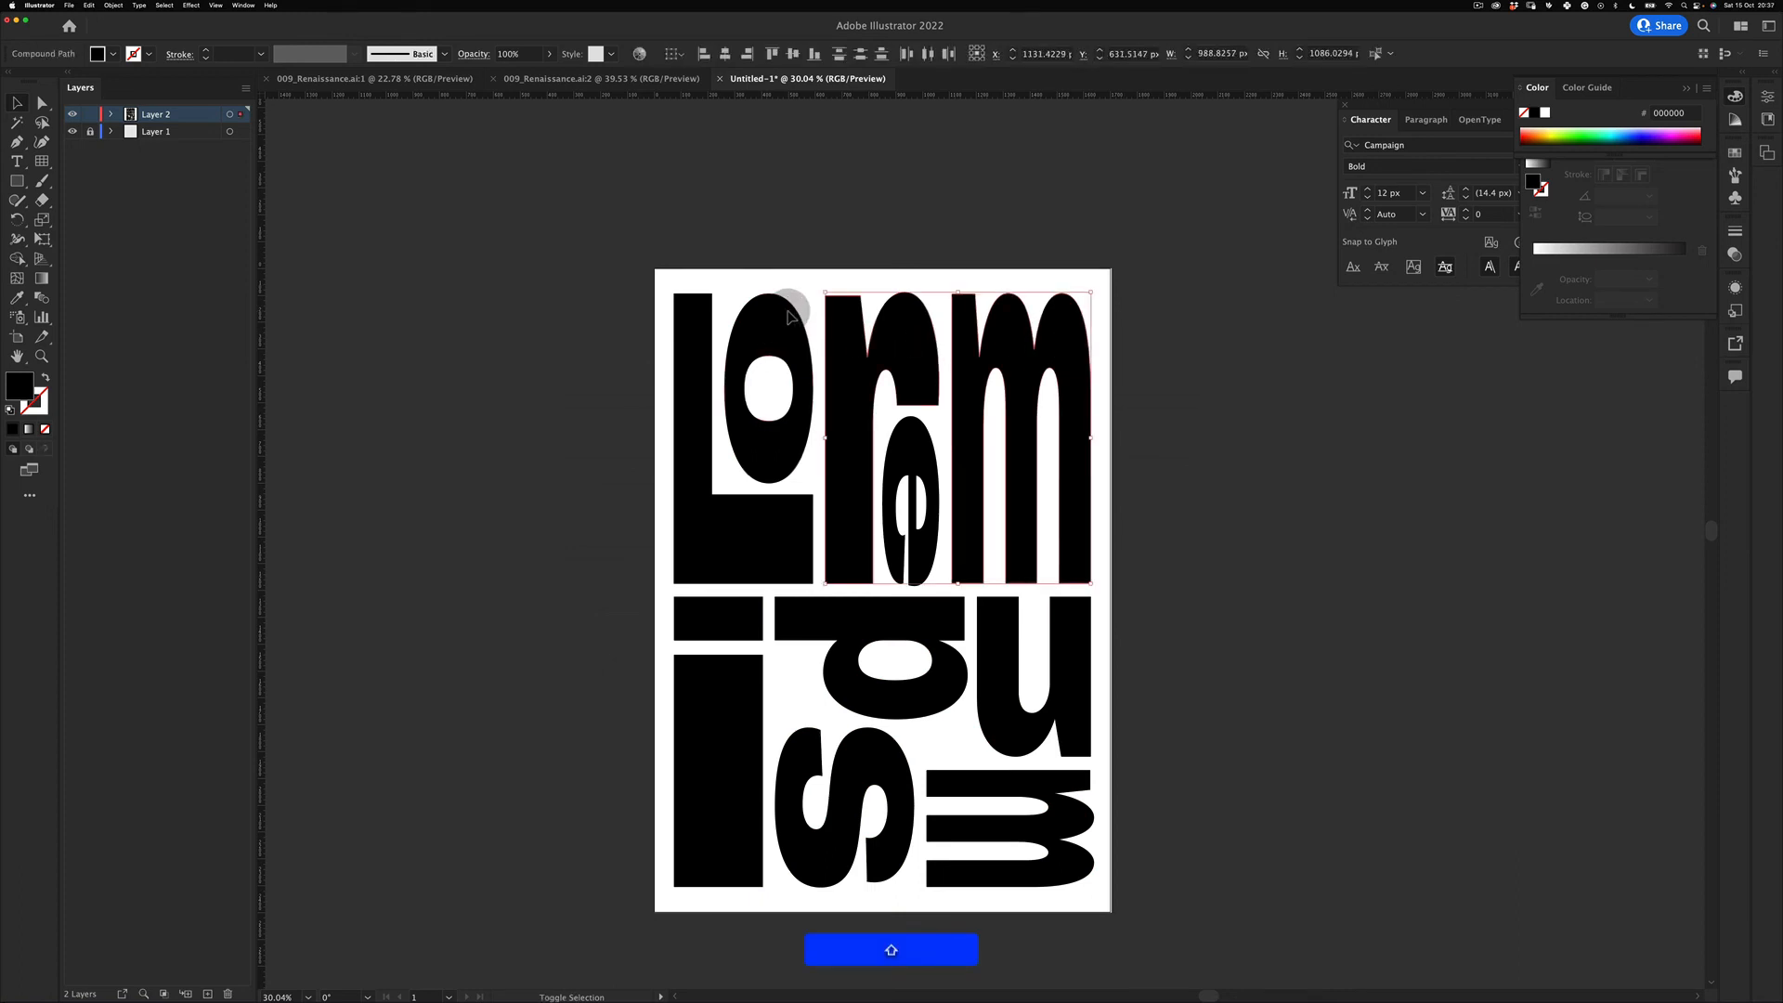
left_click(1195, 219)
left_click(1041, 312)
left_click(749, 484, "shift")
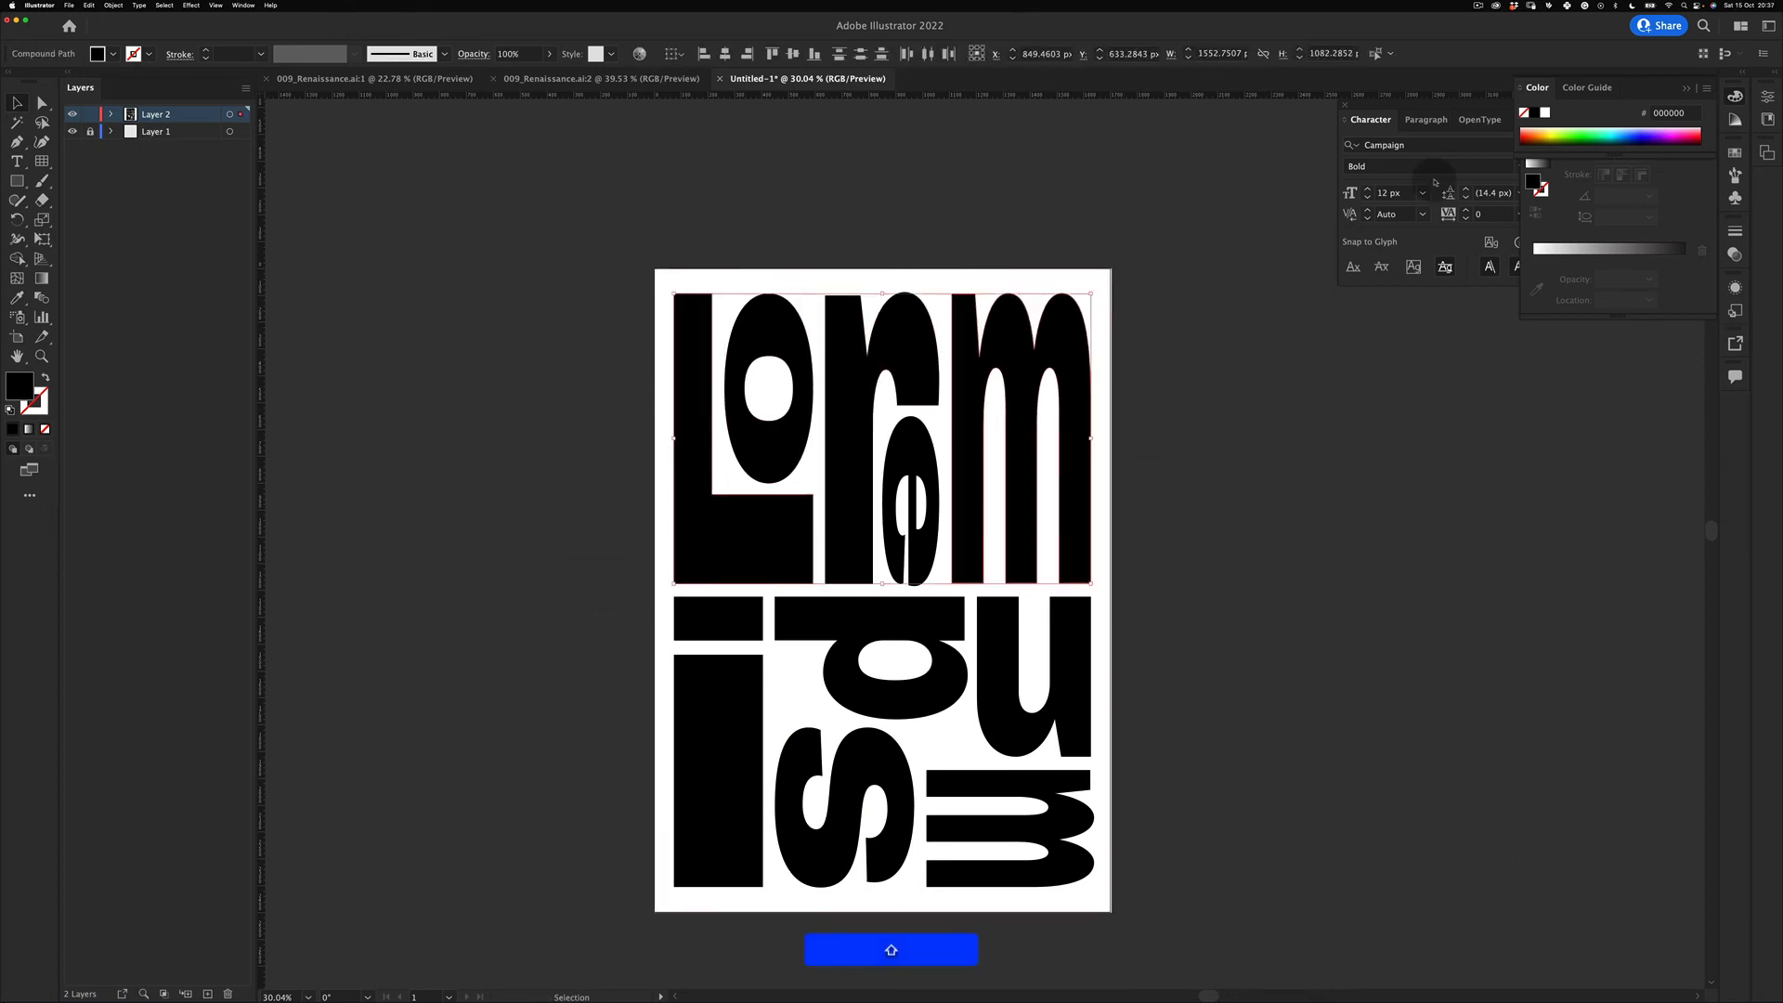
left_click(1531, 140)
left_click(1338, 608)
key("v")
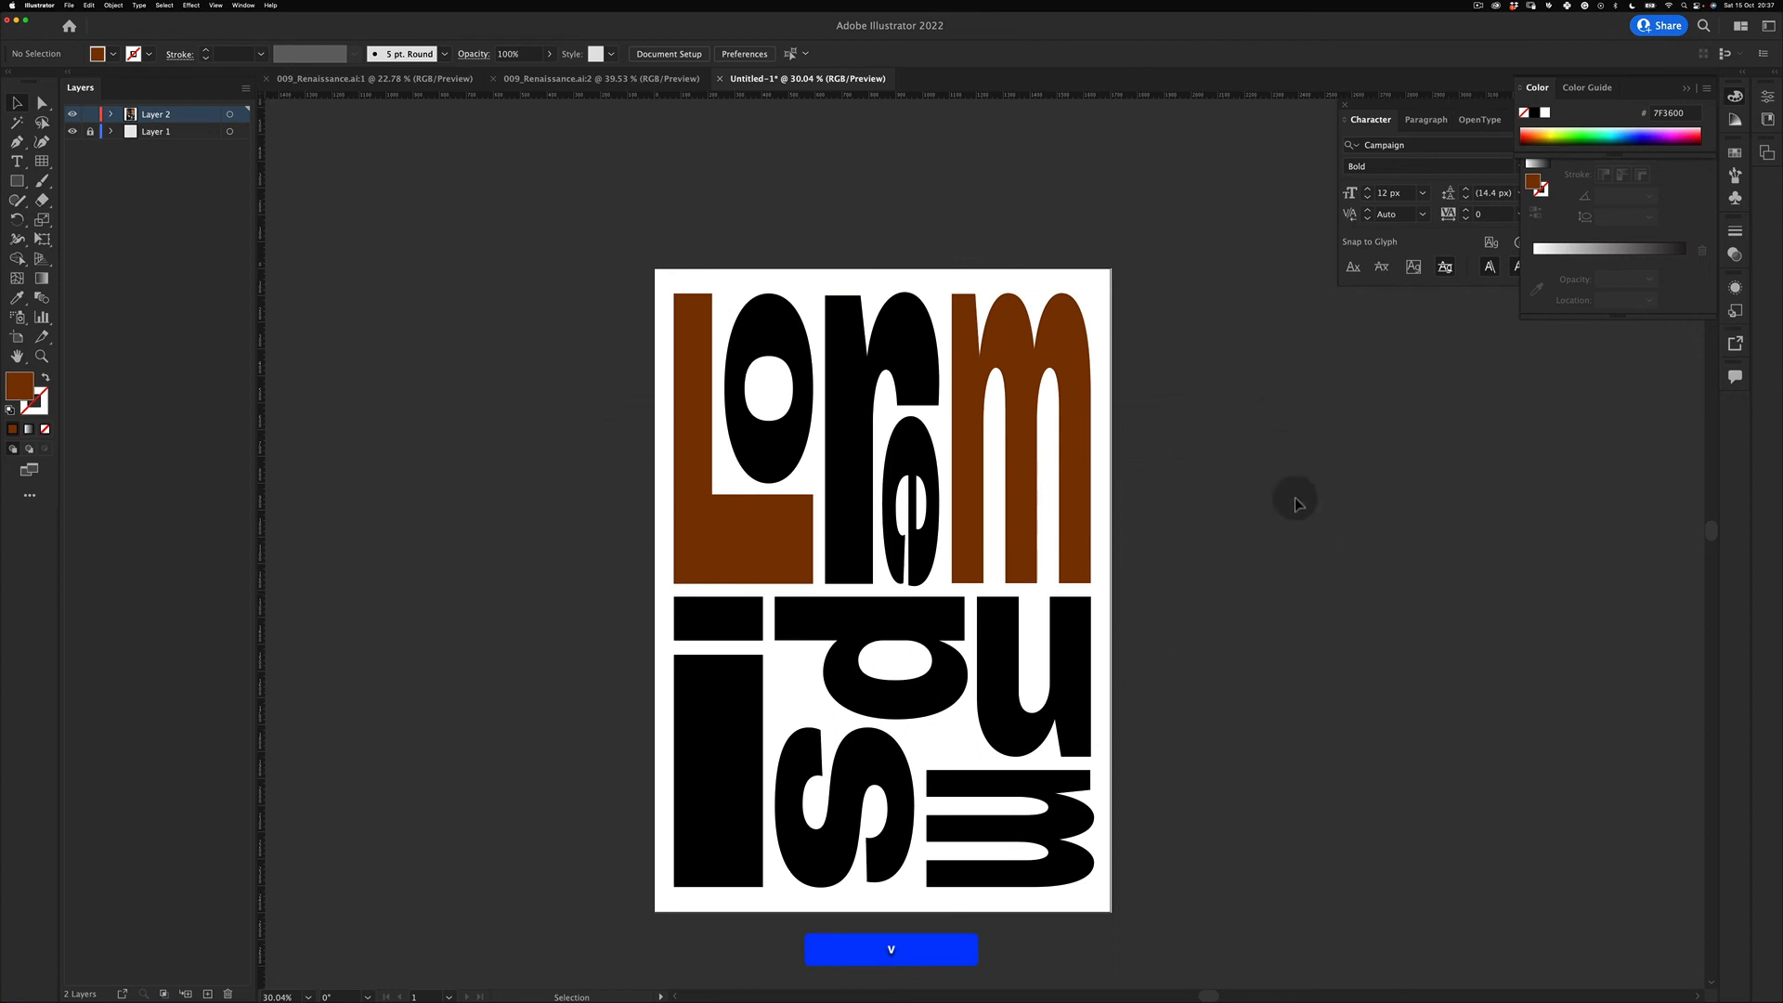
key("super+z")
Step: Try an orange-red E94500 fill on the L and m of "Lorem"
left_click(1535, 130)
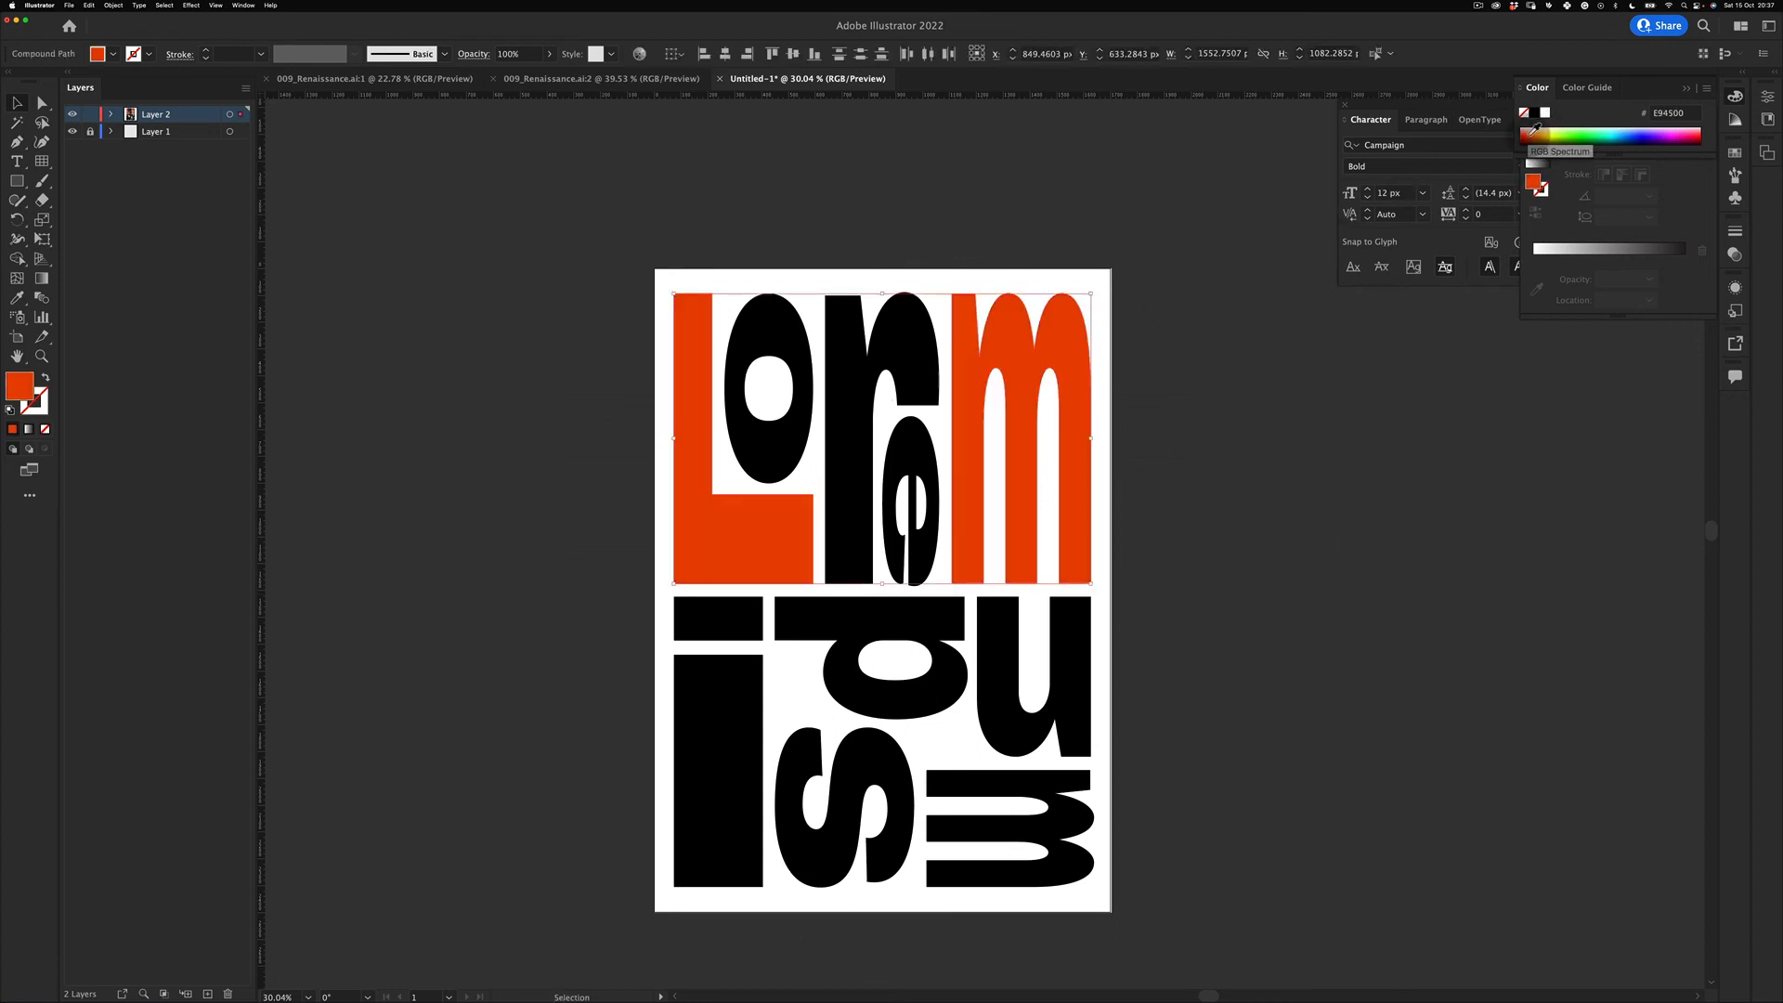
left_click(1330, 438)
key("z")
left_click_drag(1174, 497, 1163, 457)
key("space")
left_click_drag(1176, 446, 1189, 406)
key("v")
Step: Try the same orange-red on the s and u of "ipsum" by sampling the upper m's fill
left_click(916, 693)
key("super+z")
key("shift+super+z")
left_click(1012, 600)
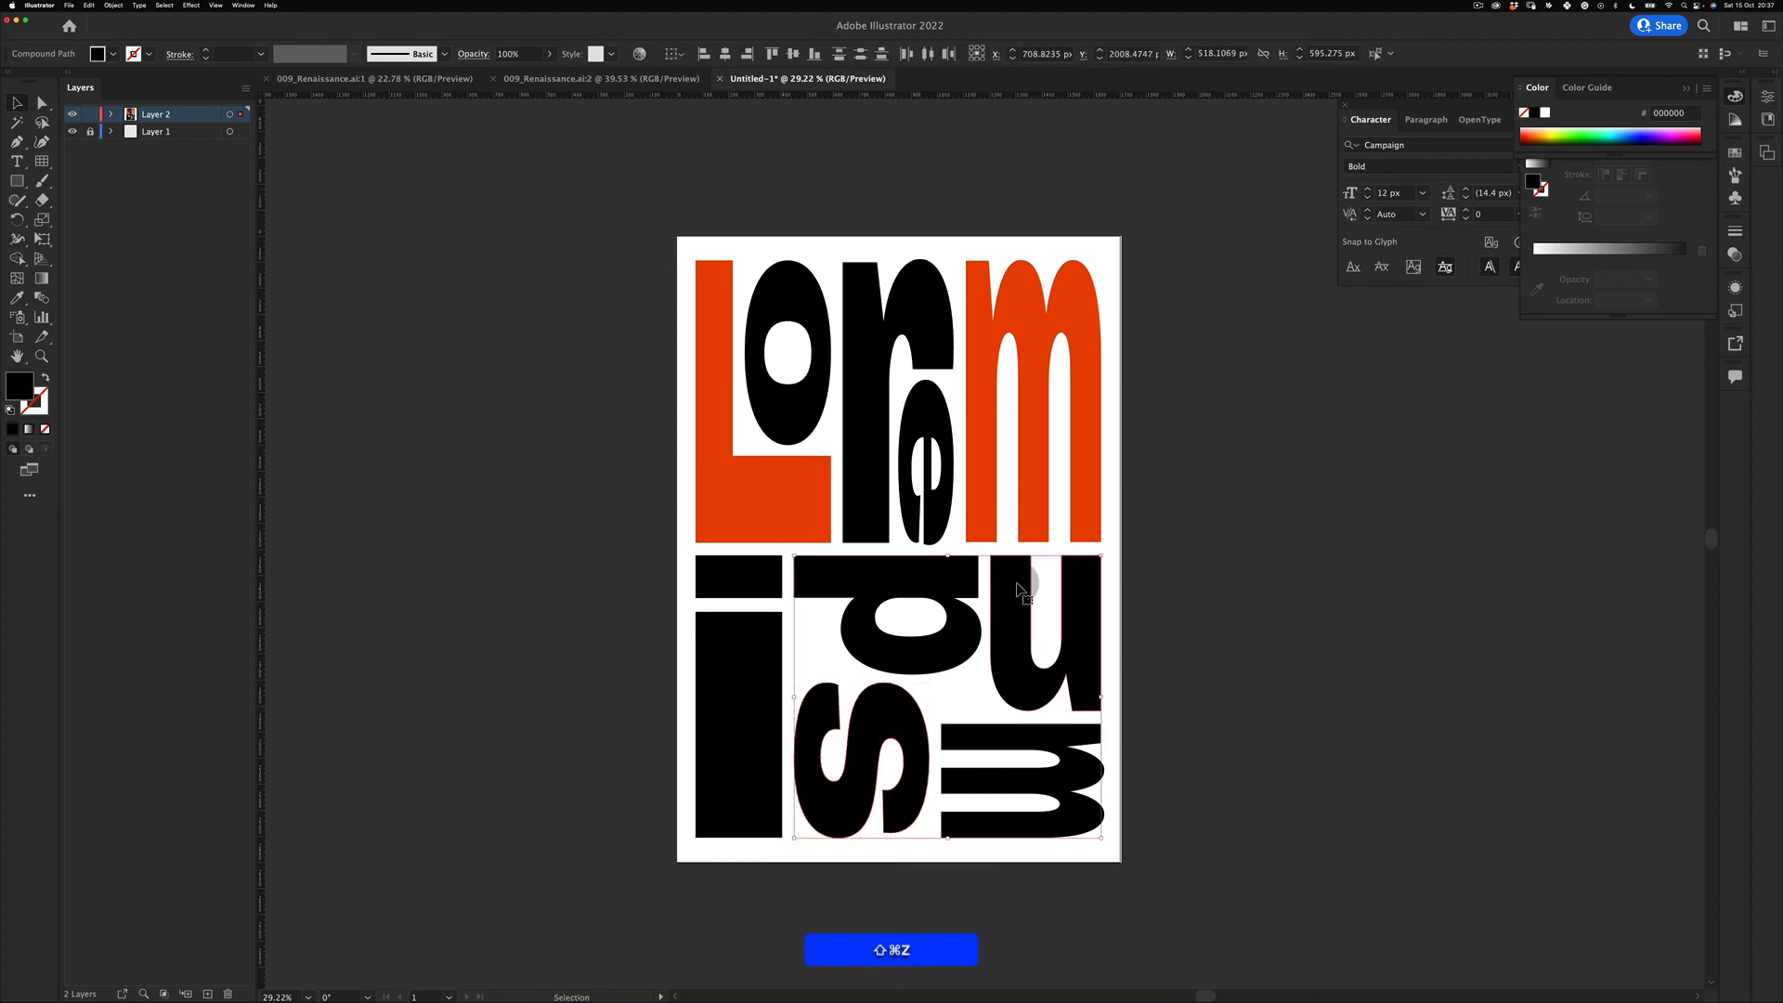
key("i")
left_click(1074, 311)
key("v")
left_click(1217, 293)
key("z")
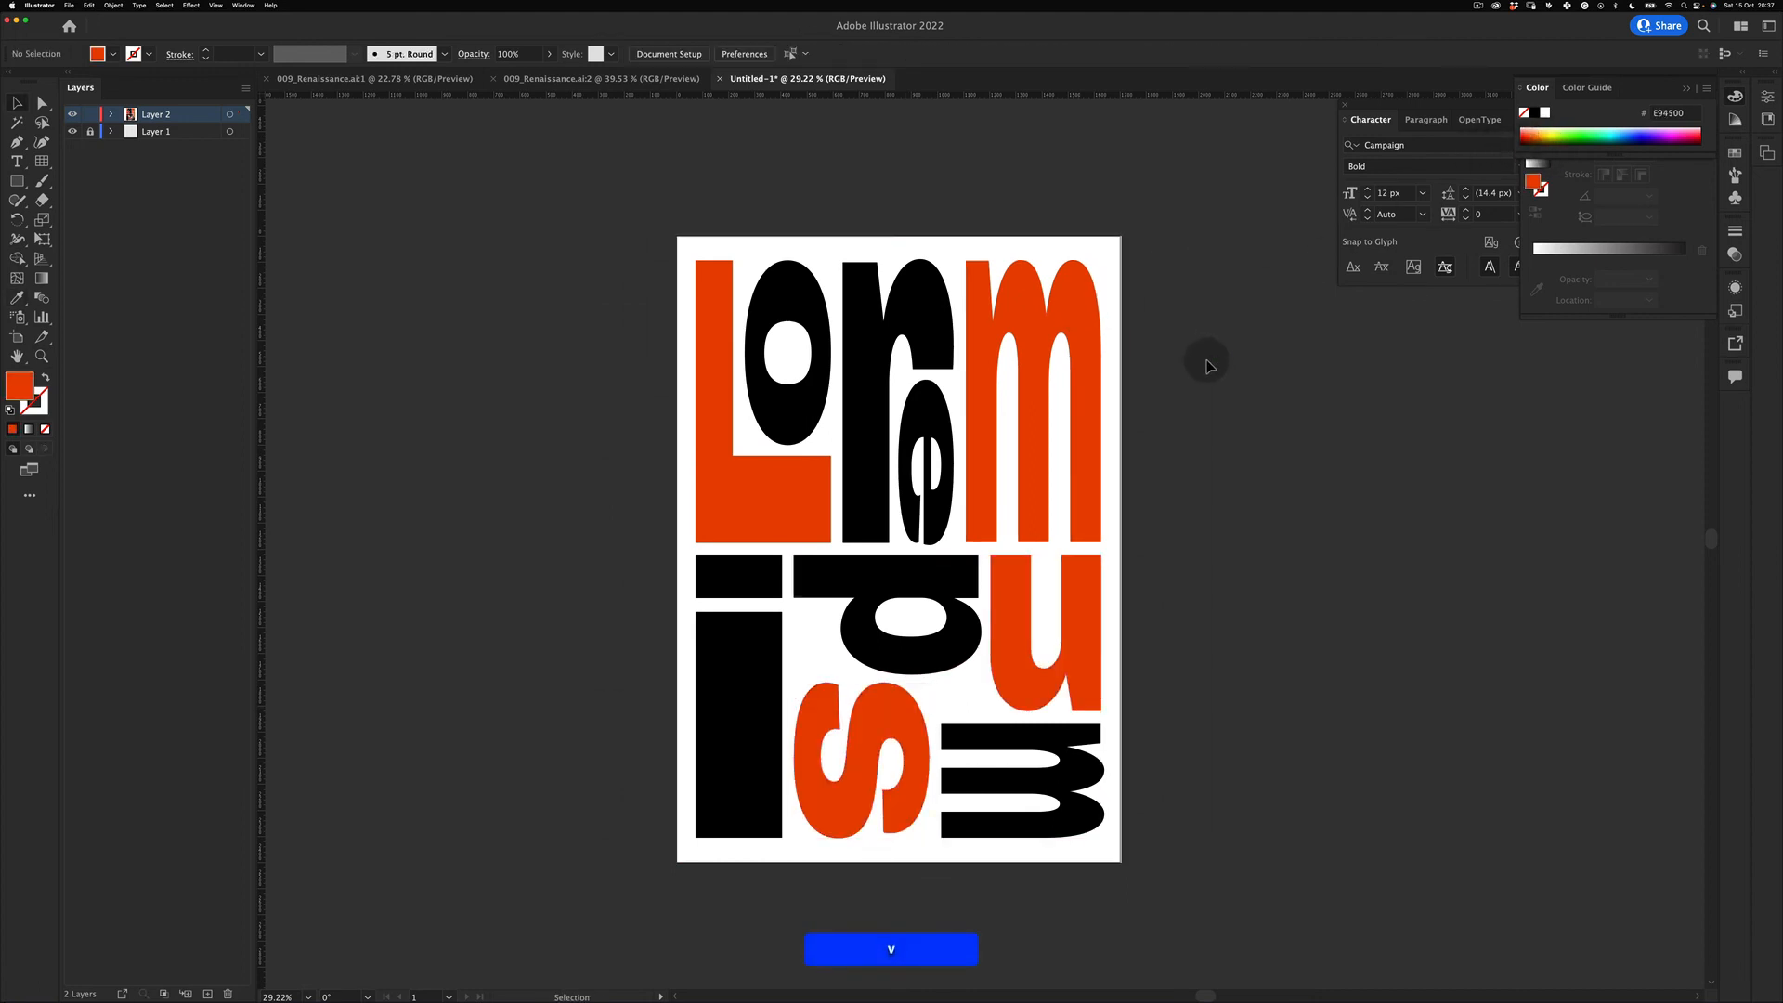
mouse_move(1202, 362)
left_mouse_down()
mouse_move(1184, 351)
mouse_move(1199, 343)
left_mouse_up()
Step: Undo the orange-red fills and recolor the L and m of "Lorem" in orange FF742A
key("super+z")
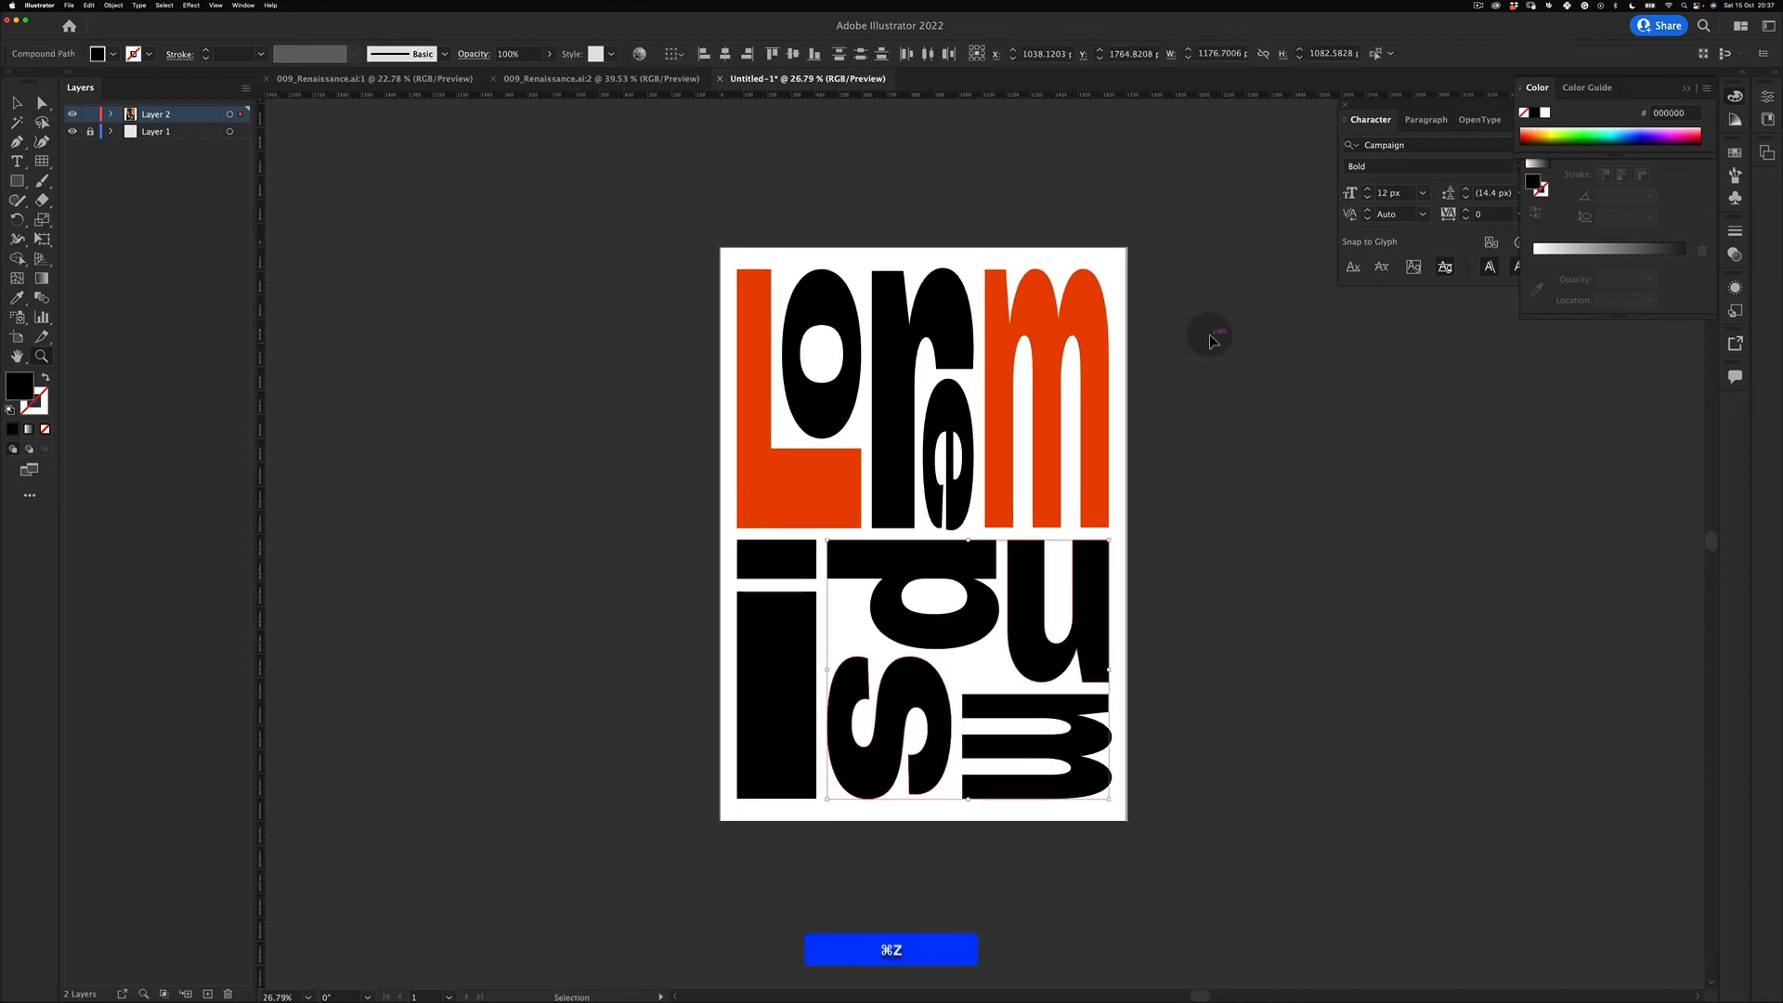
key("super+z")
key("v")
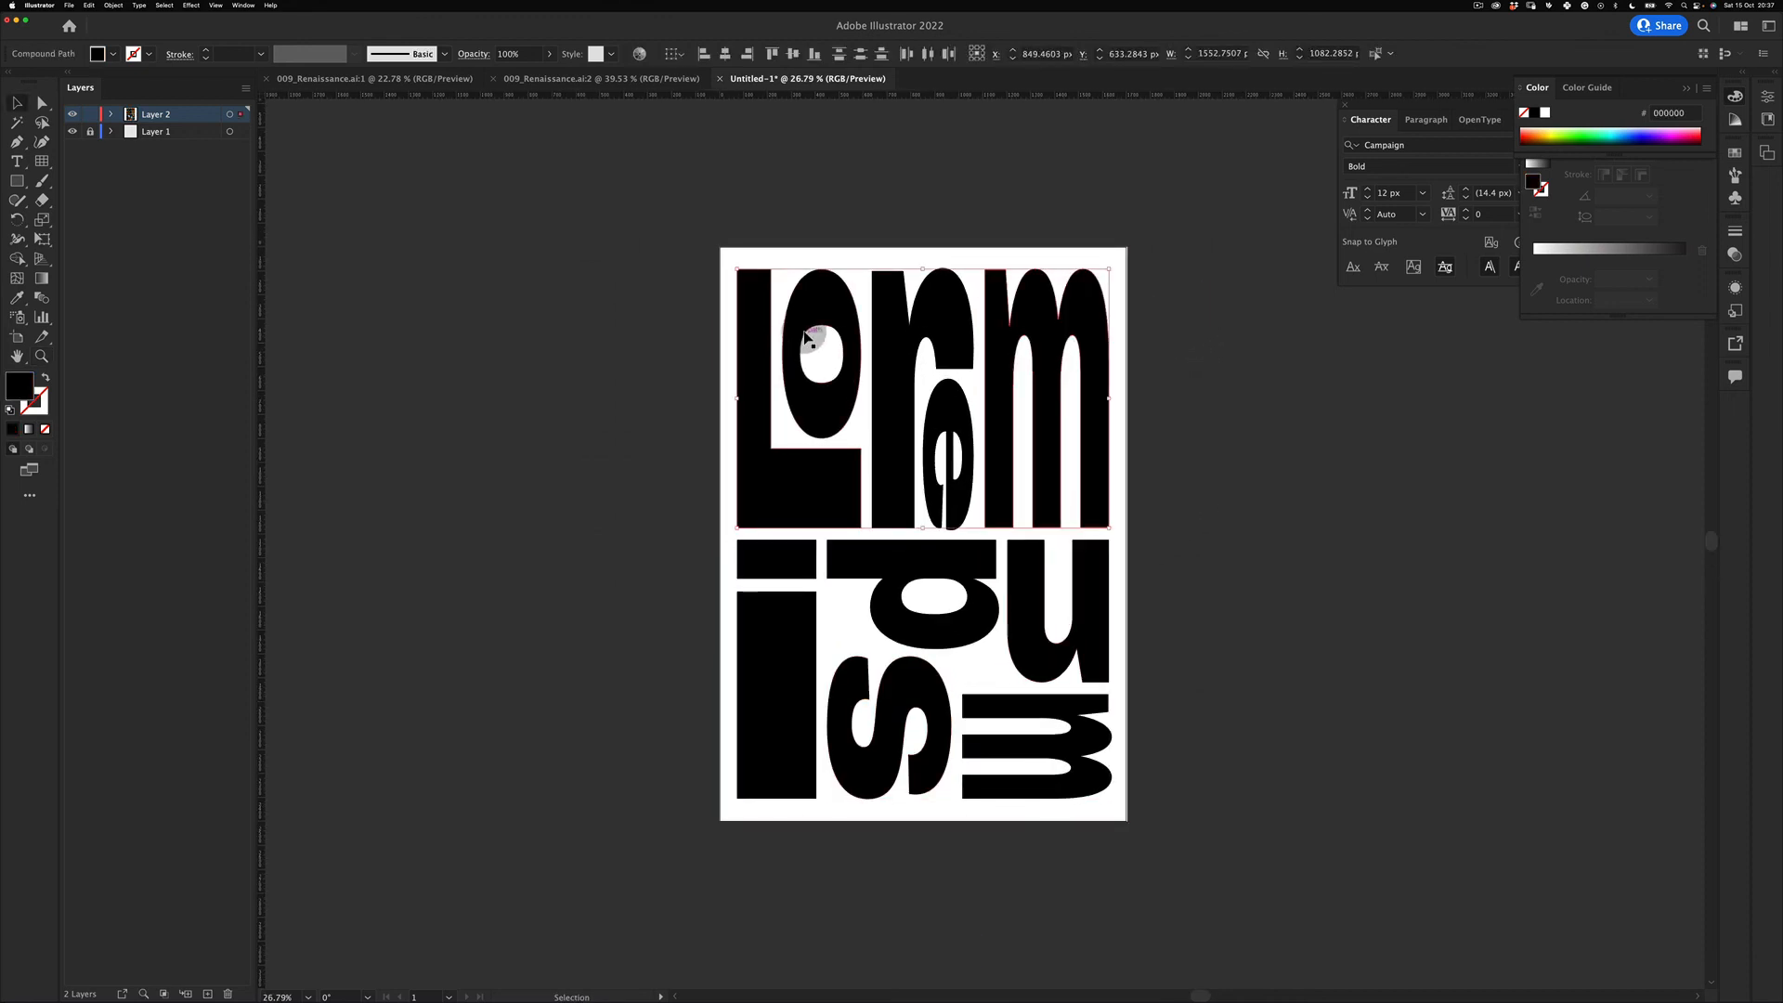
left_click(1538, 127)
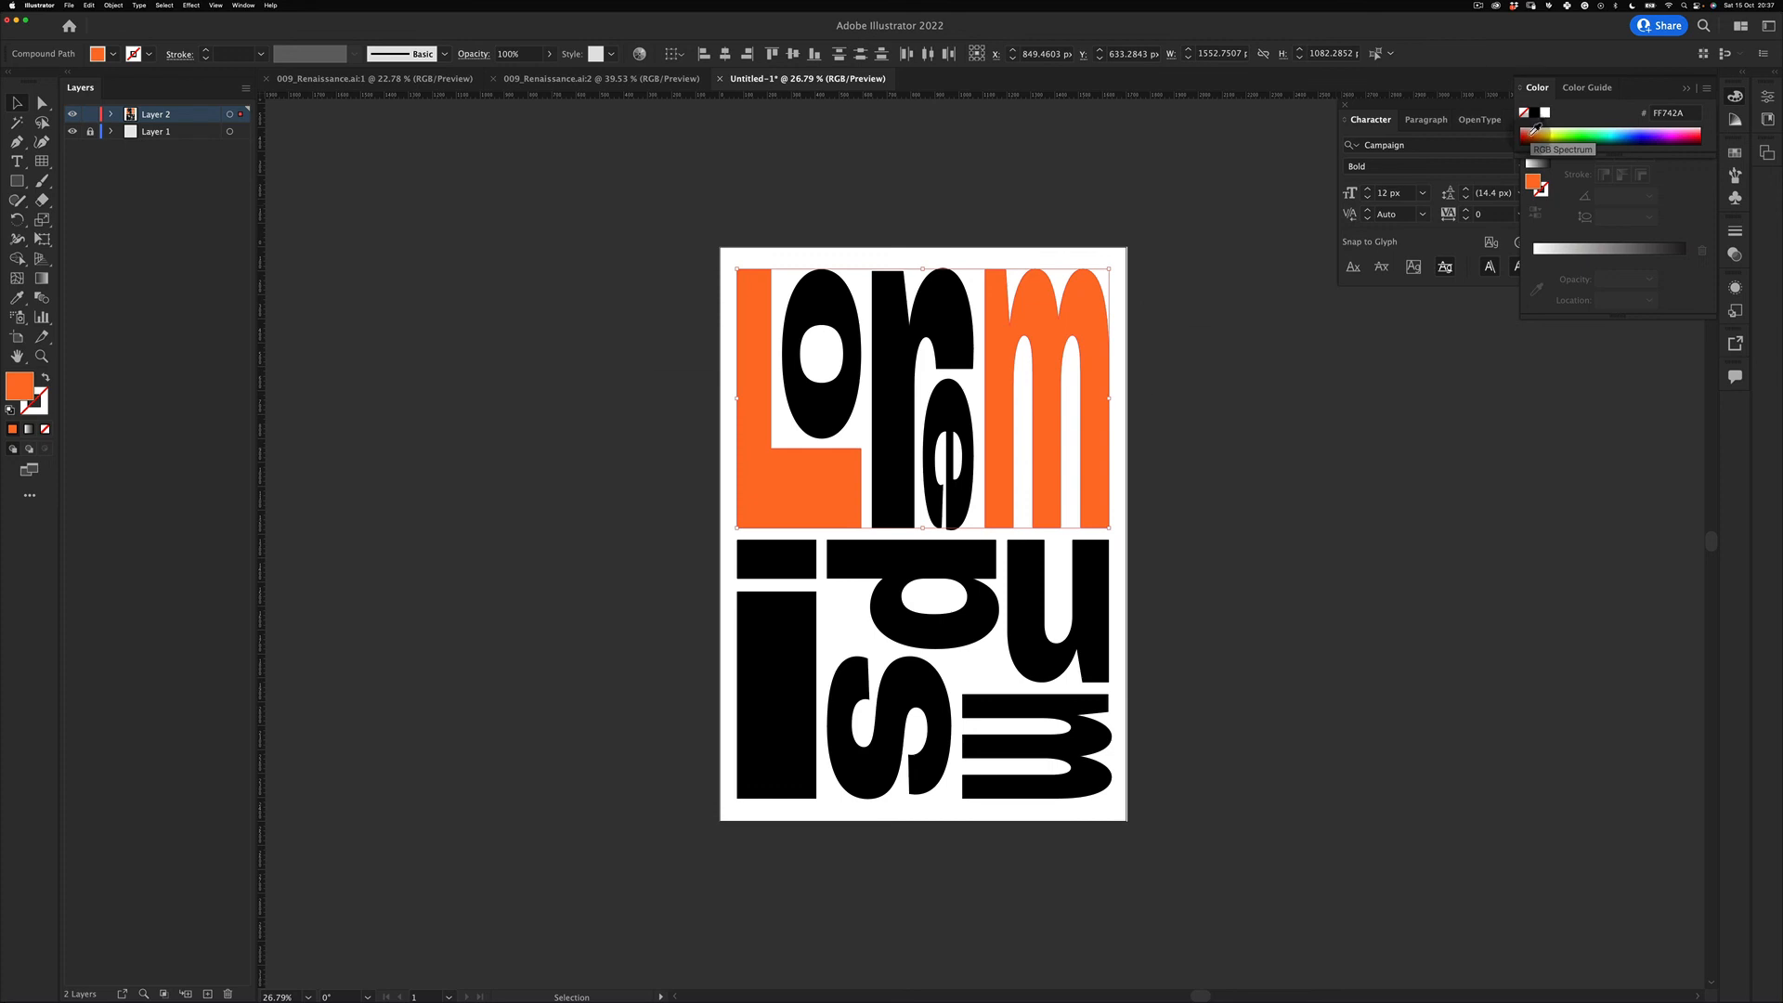
left_click(868, 613)
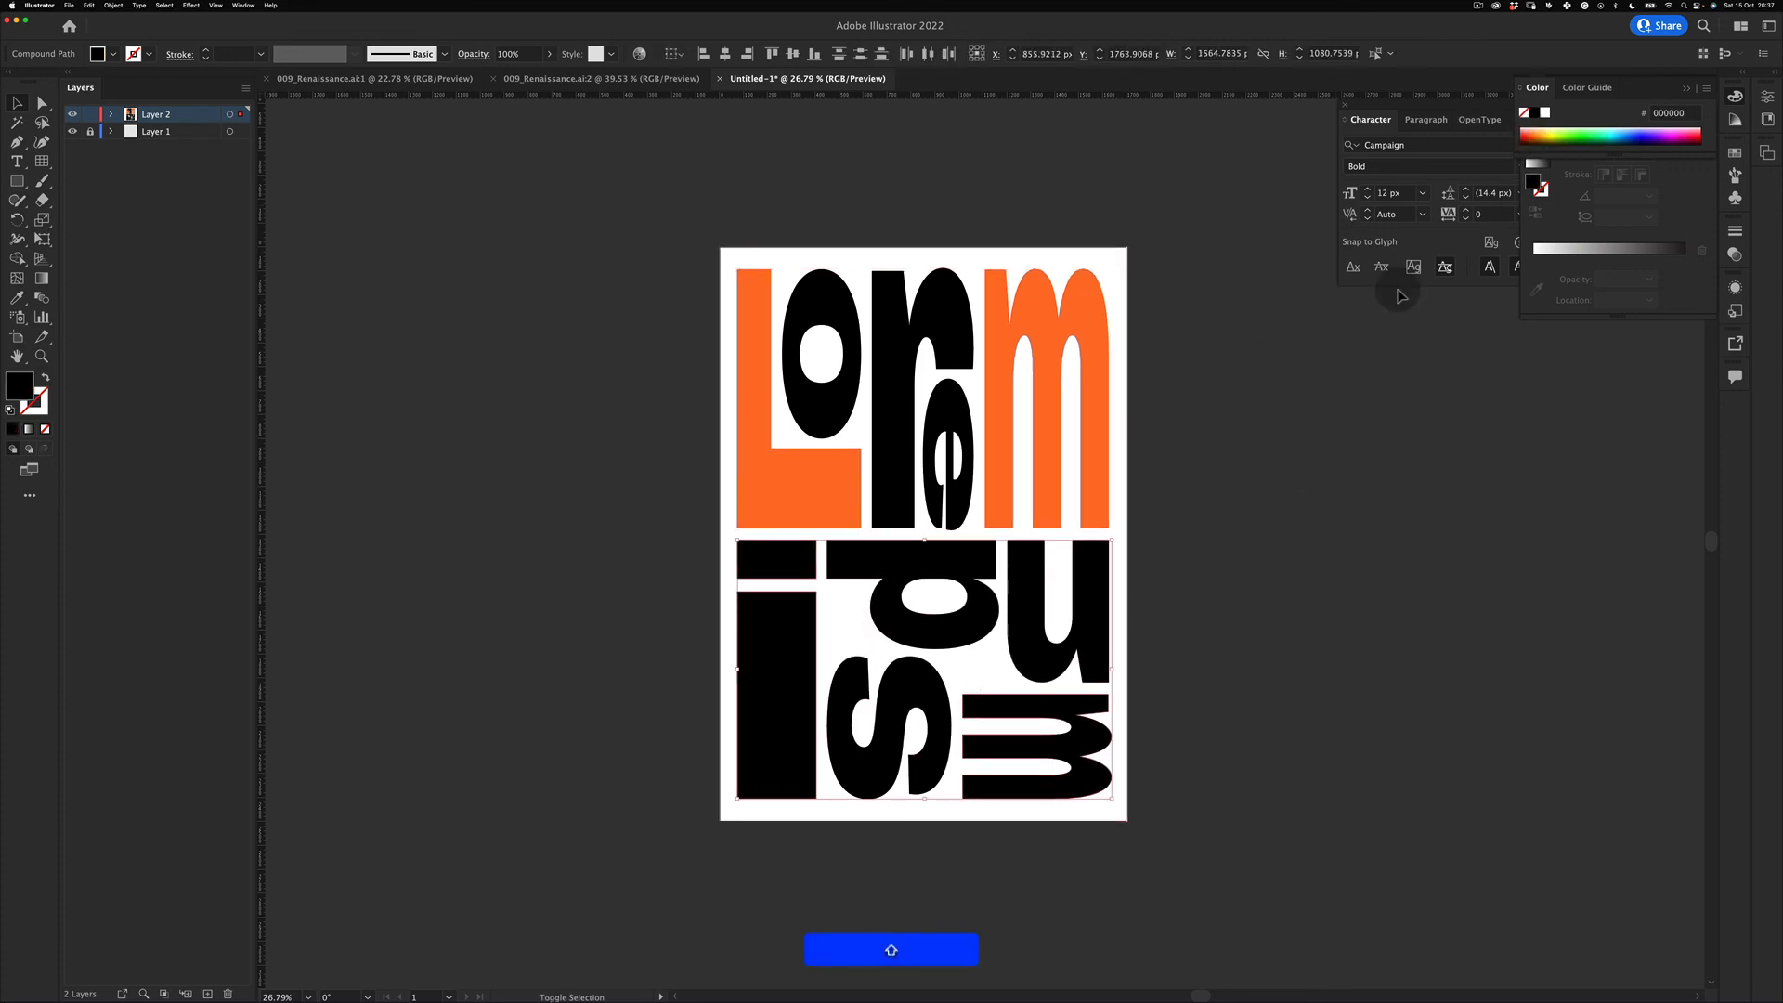
key("o")
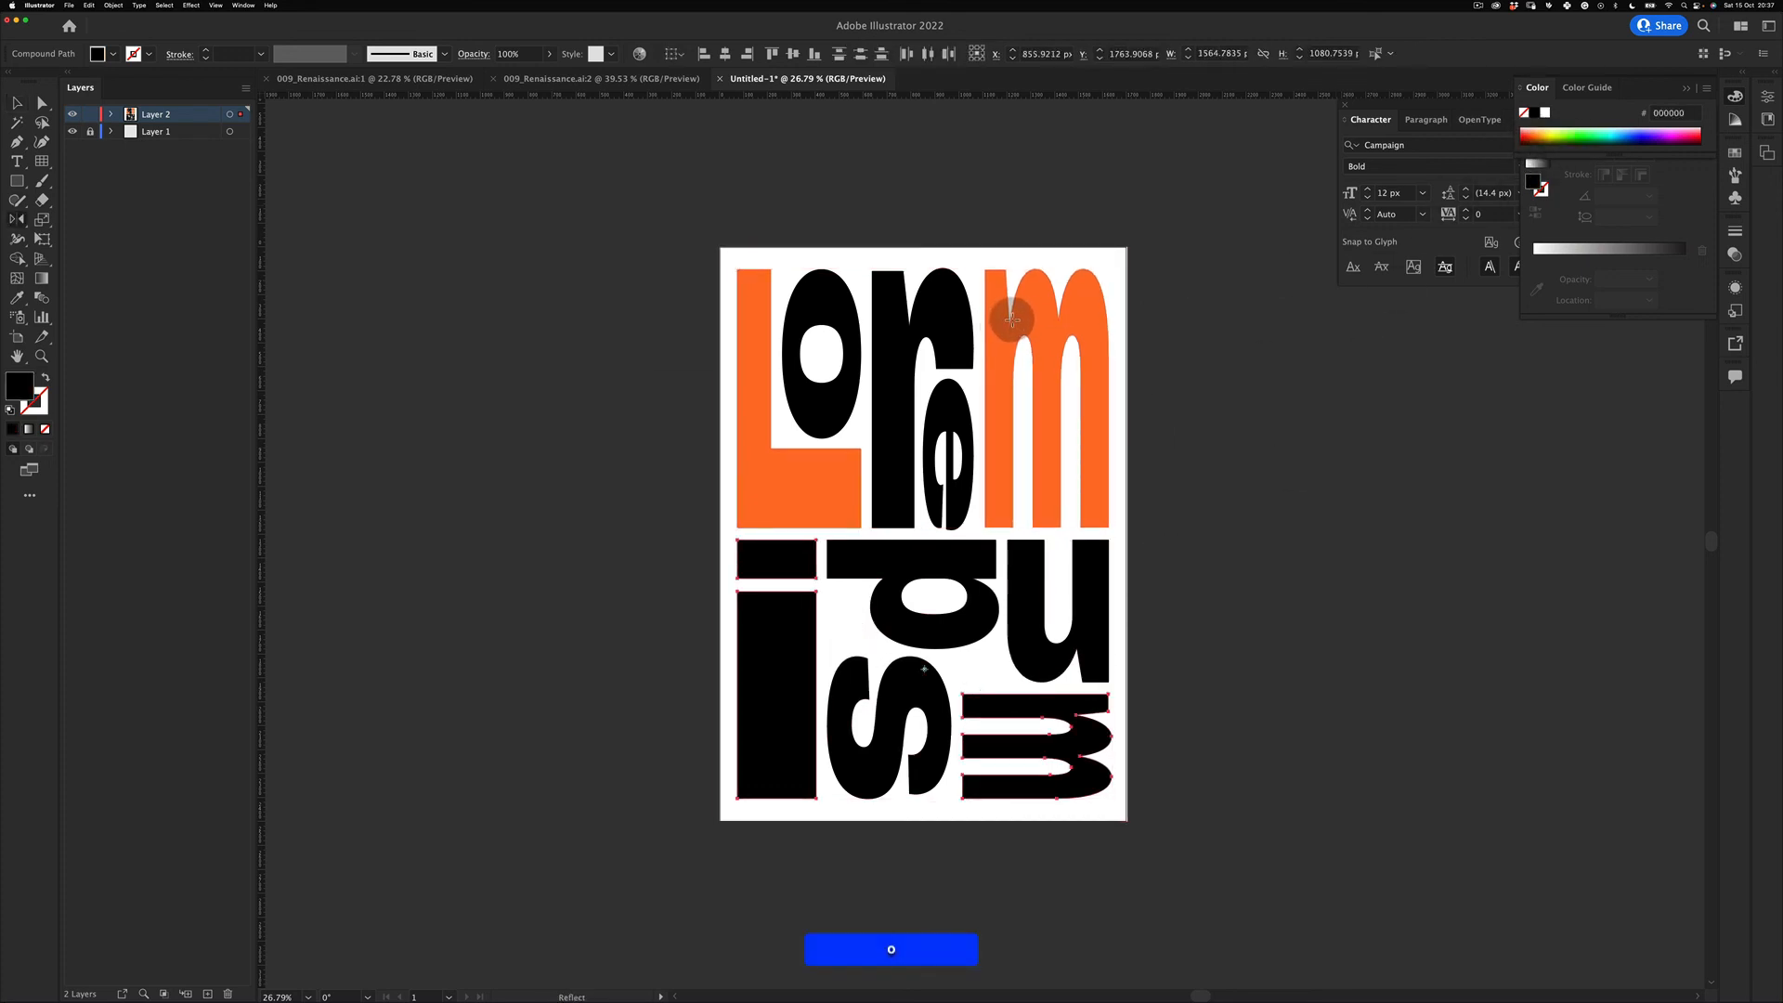
key("v")
left_click(906, 675)
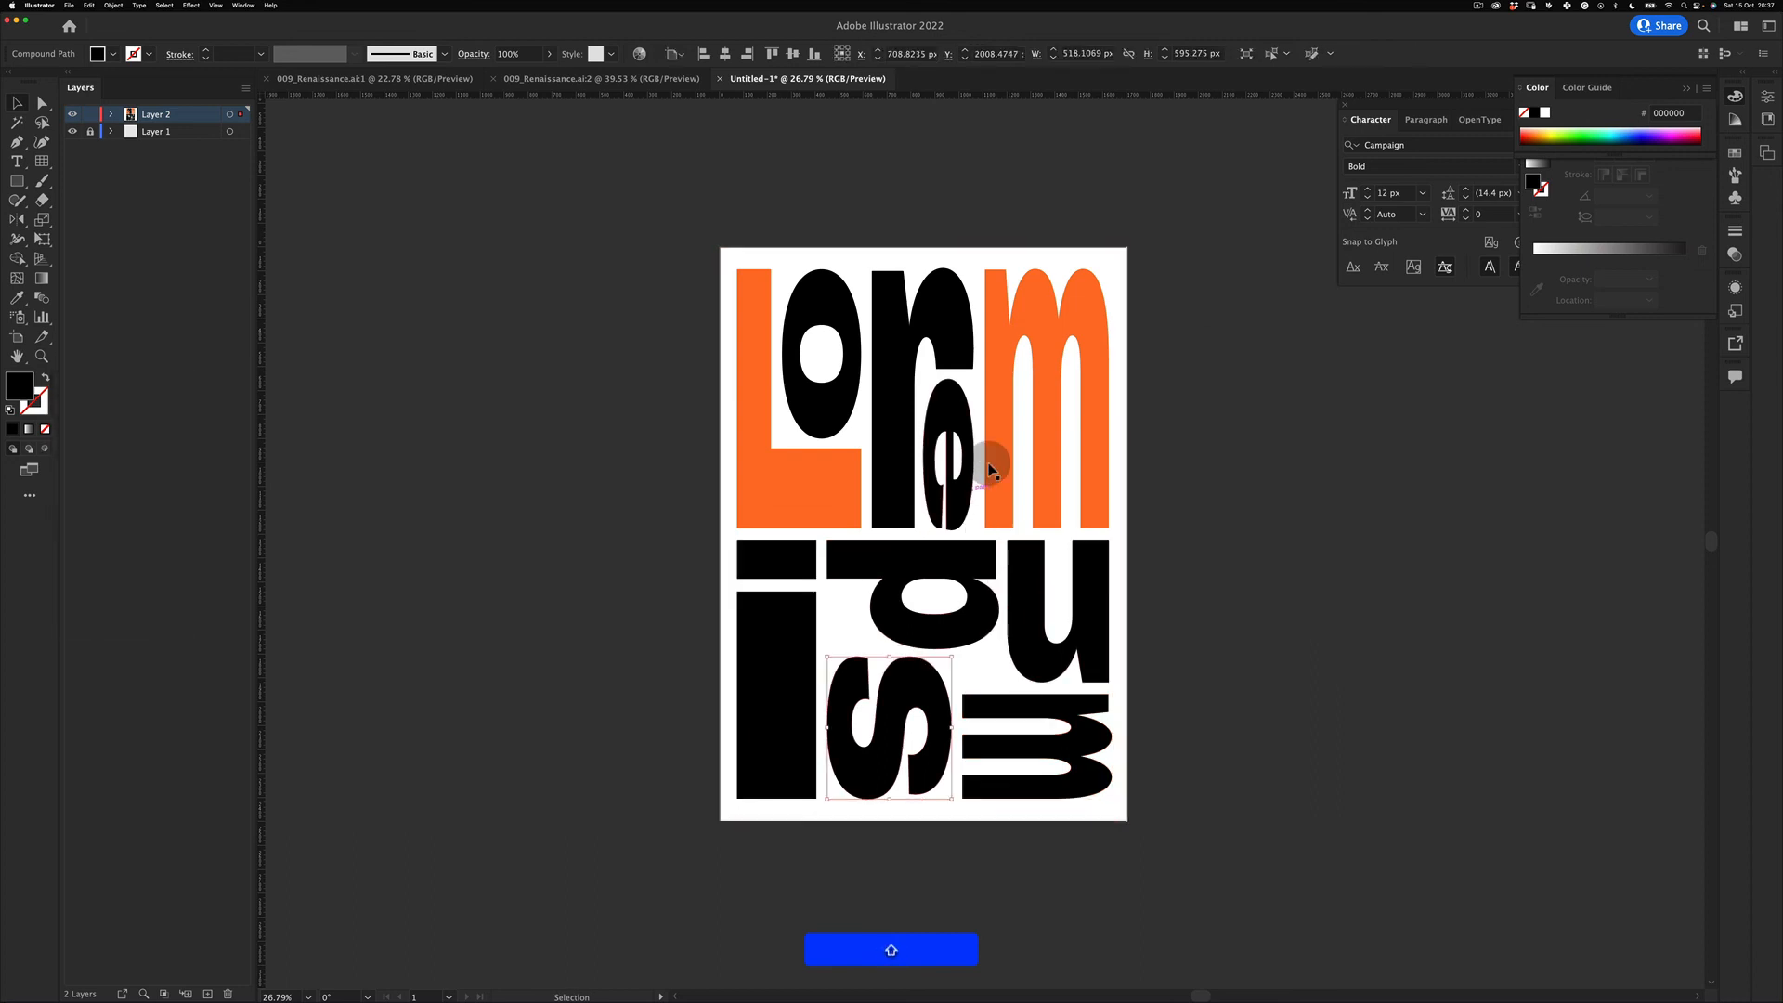
left_click(1224, 346)
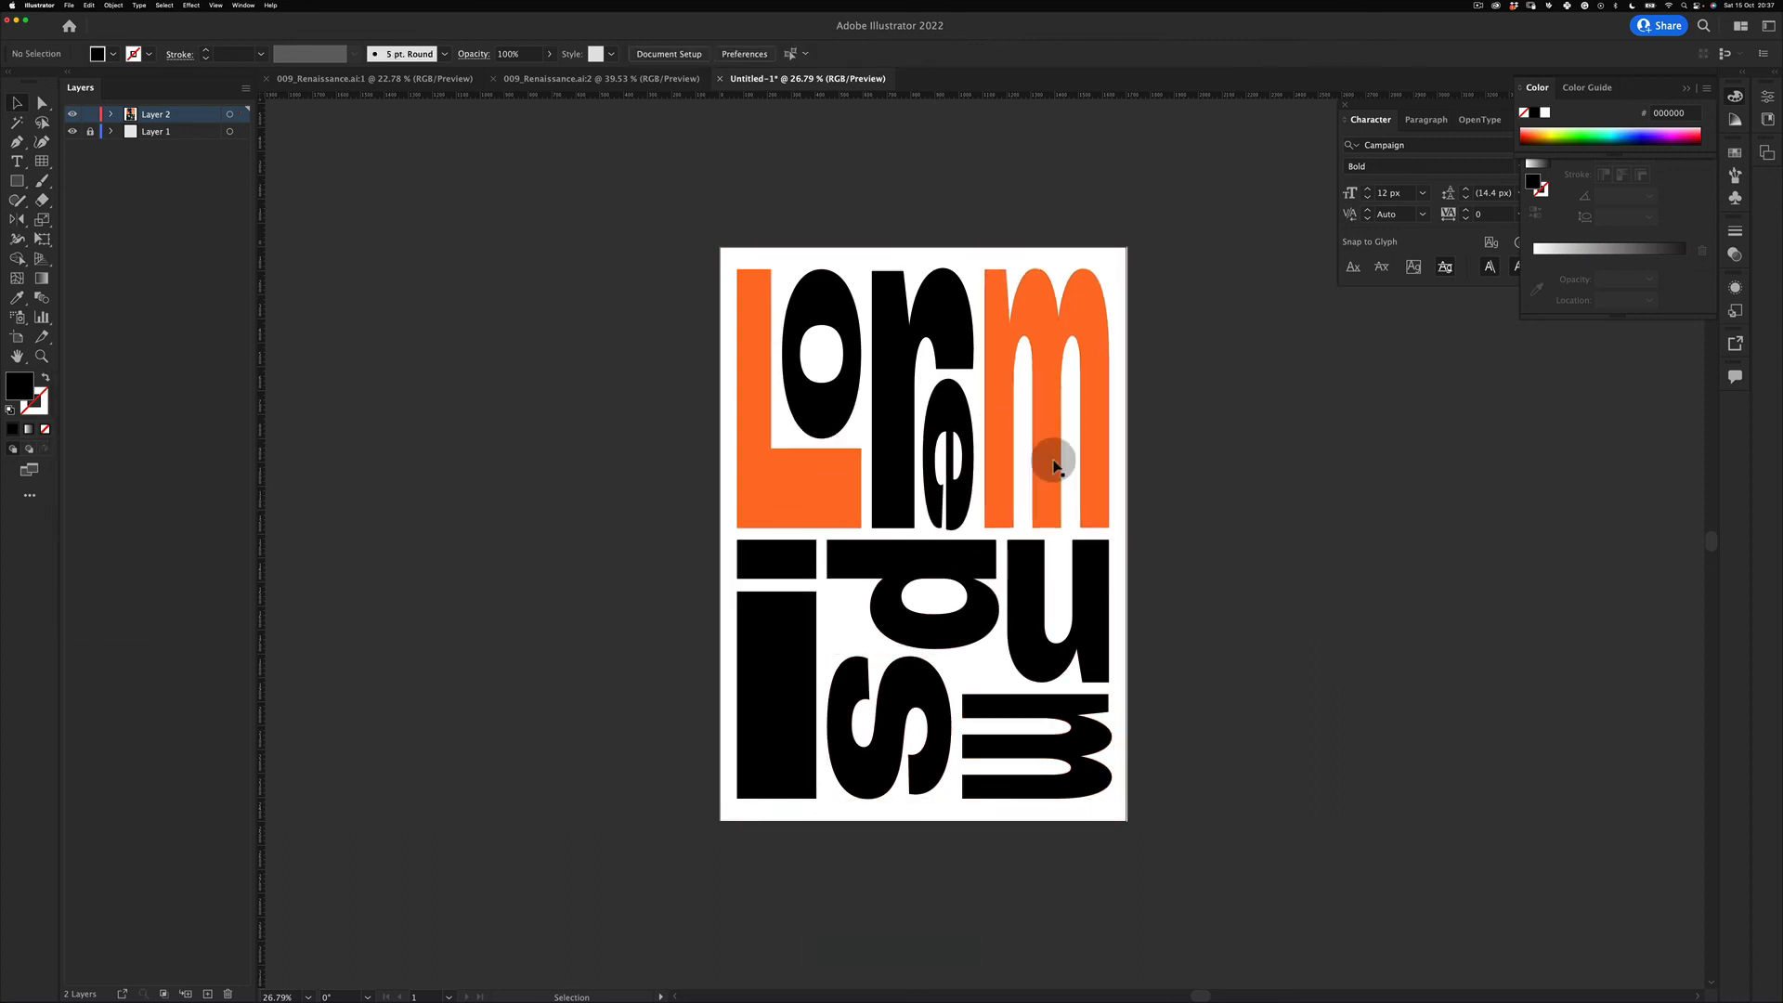
Step: Fill the i and p of "ipsum" with a dark blue
left_click(768, 716)
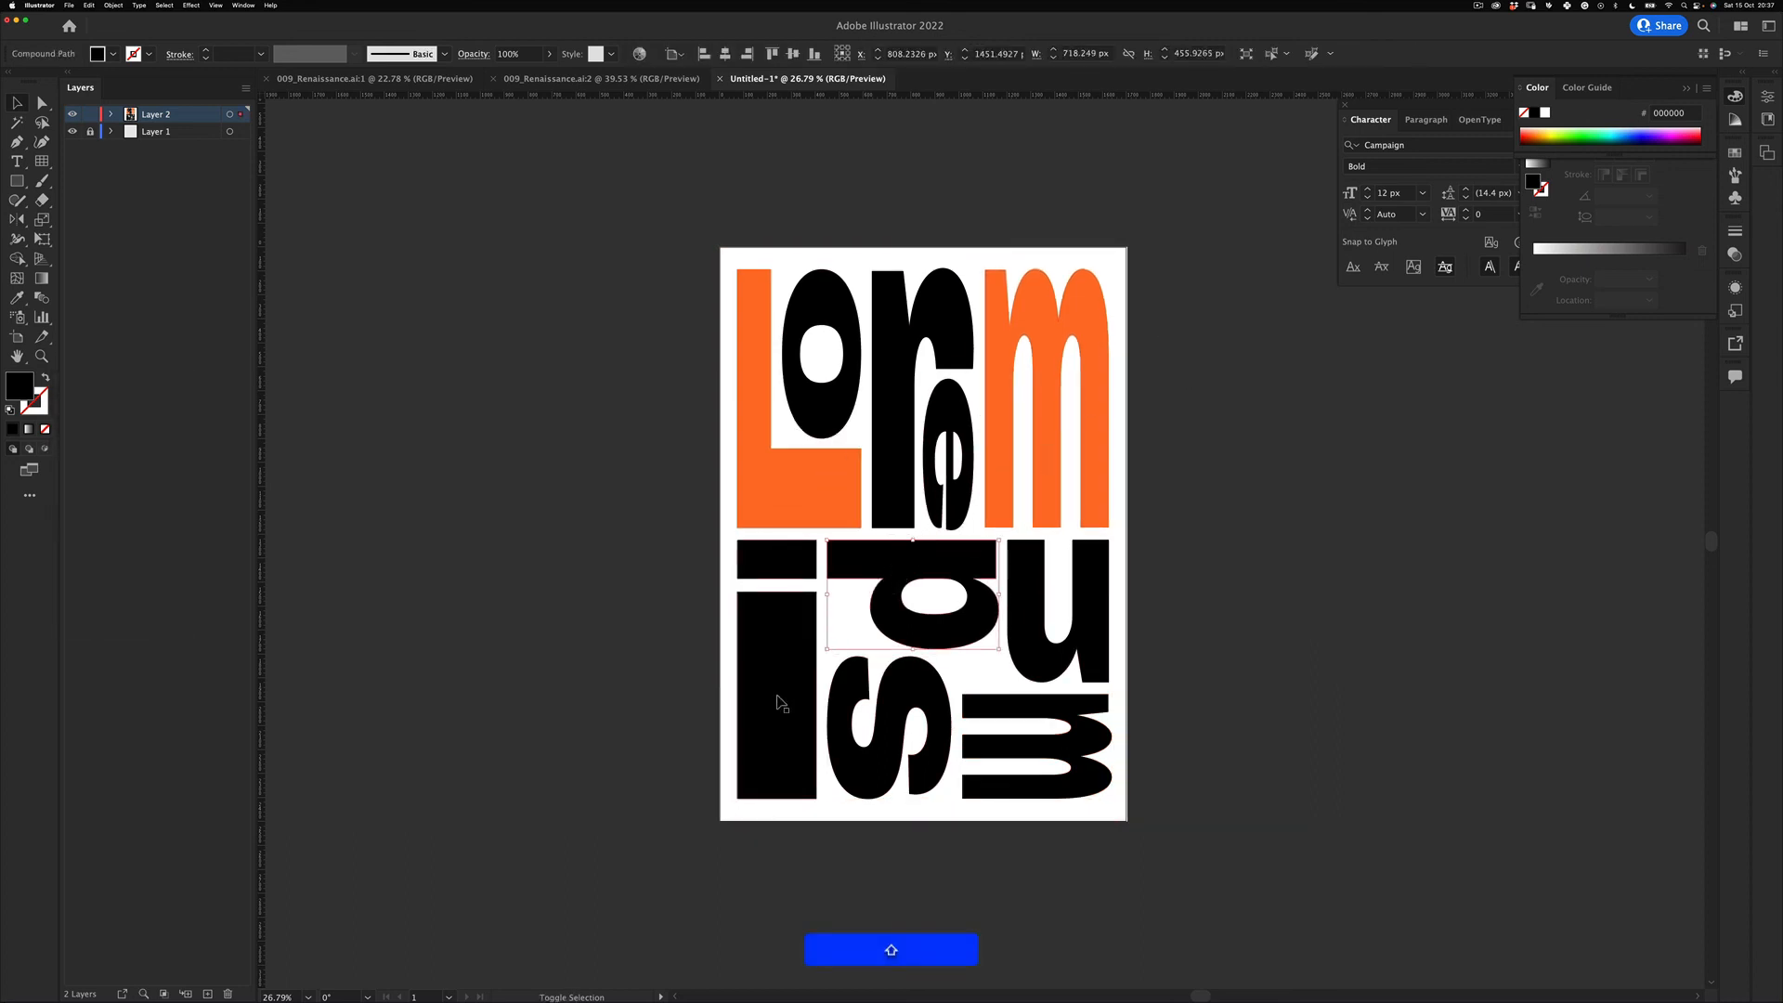
left_click(1650, 135)
left_click(1245, 448)
Step: Give the rotated m of "ipsum" the dark blue fill sampled from the p
key("z")
left_click_drag(850, 493, 910, 491)
key("v")
left_click(936, 754)
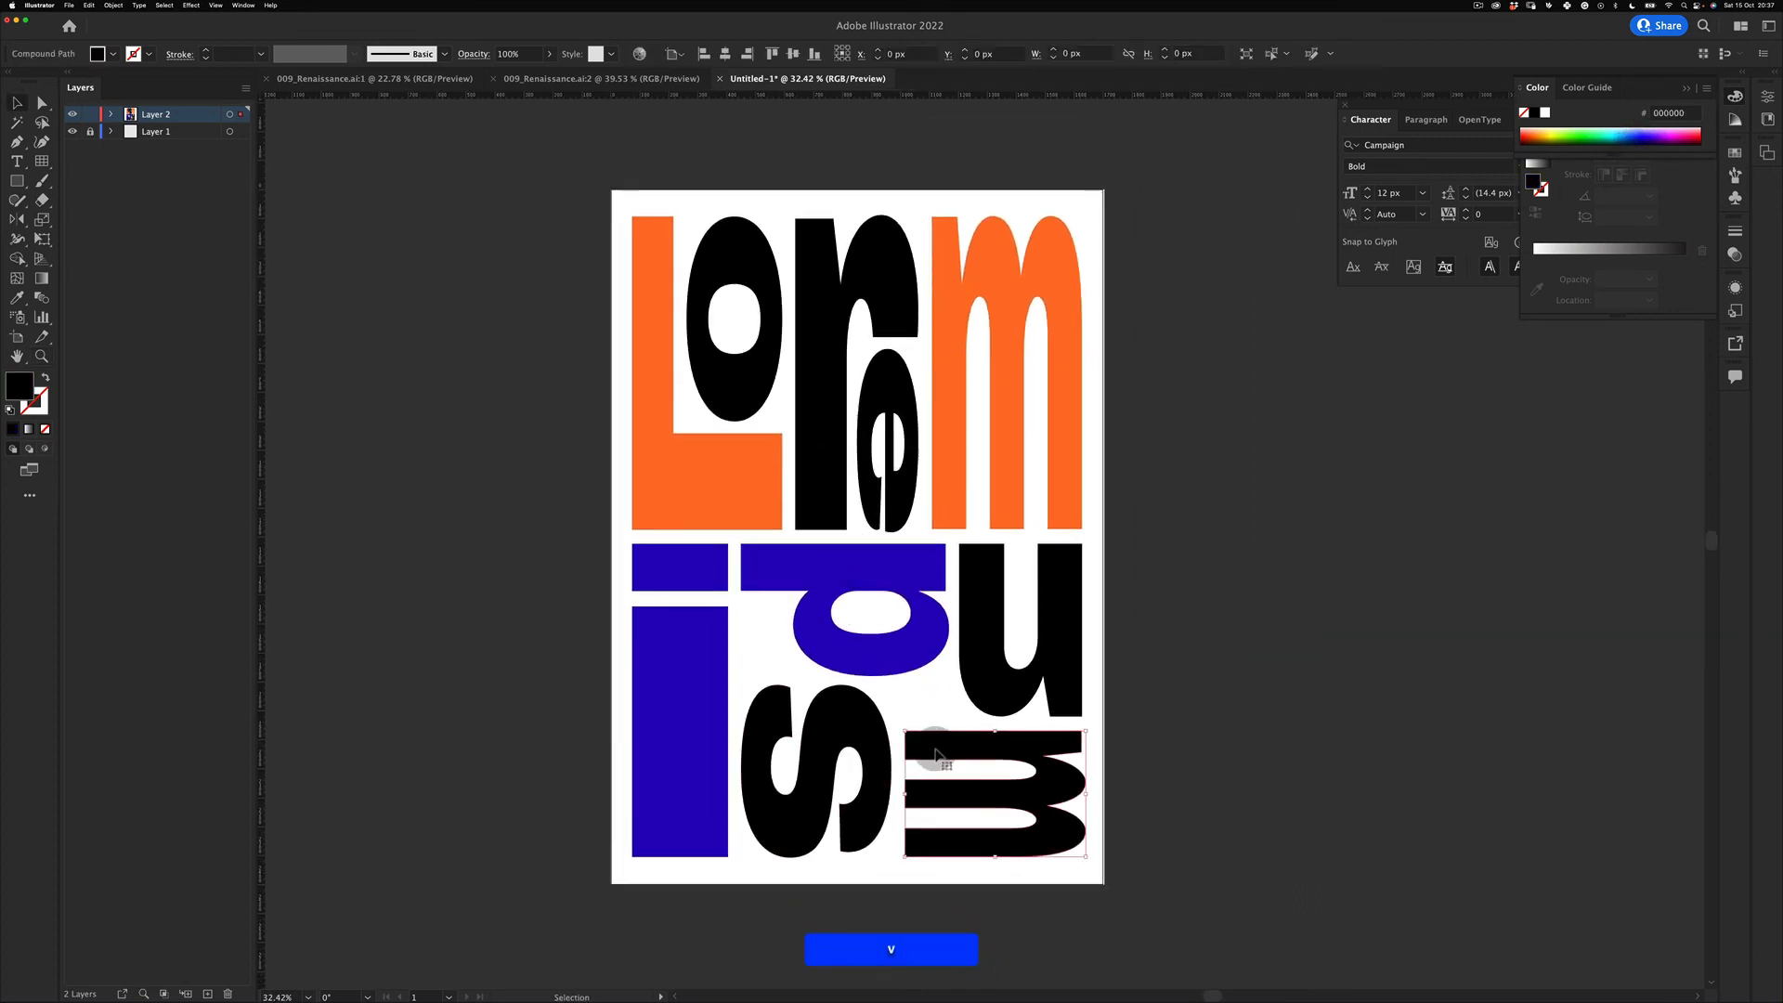
key("i")
left_click(875, 575)
Step: Give the s of "ipsum" the orange FF742A fill sampled from the m of "Lorem"
key("v")
left_click(835, 705)
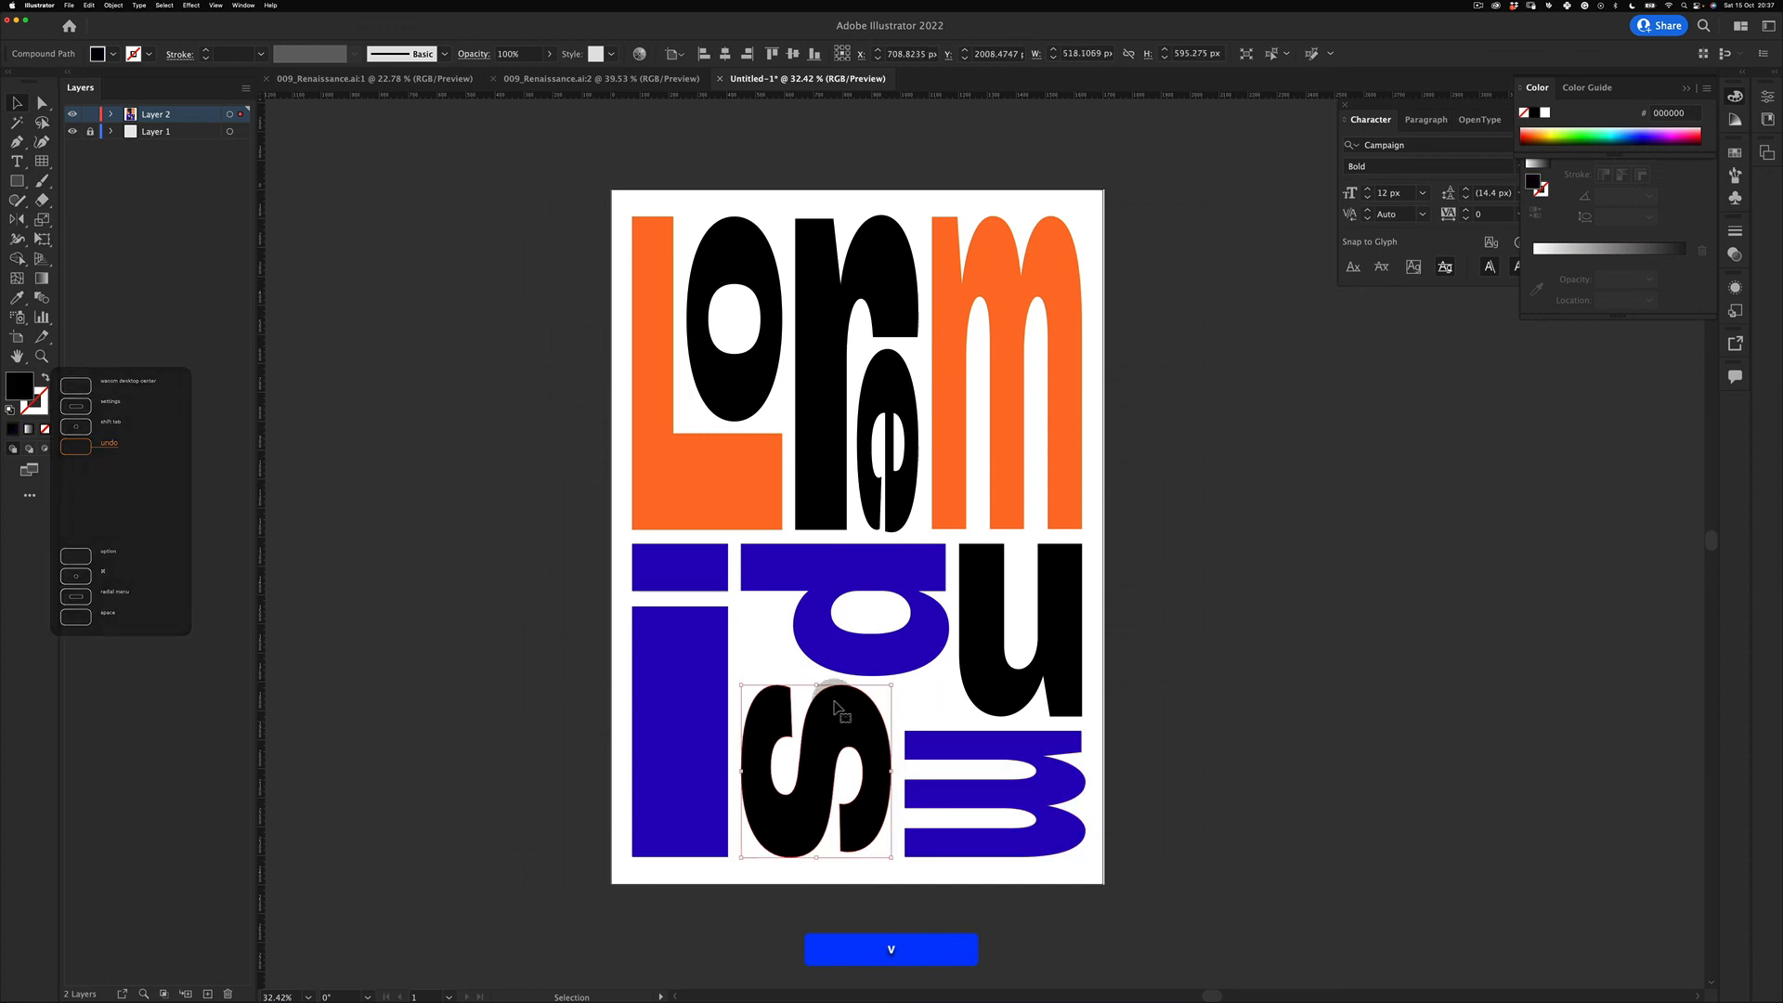
key("o")
key("i")
left_click(957, 429)
key("v")
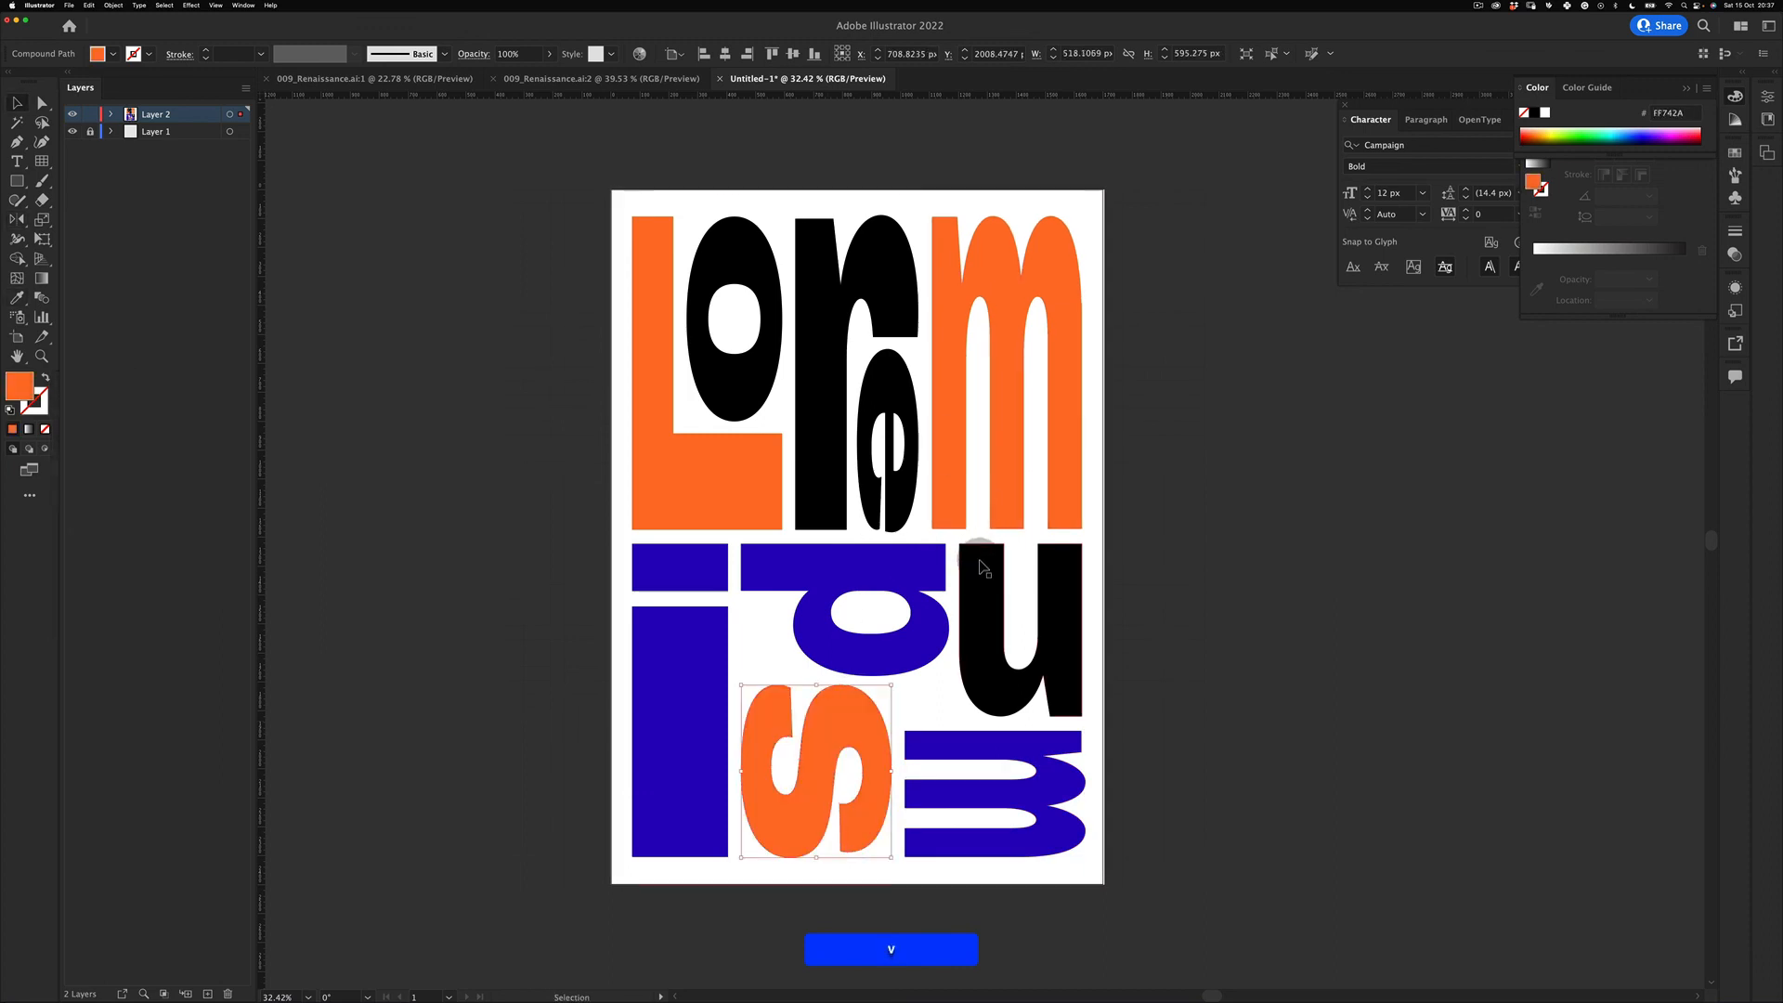
Step: Fill the o and e of "Lorem" with the dark blue 2A00BF sampled from the p of "ipsum"
left_click(983, 562)
key("i")
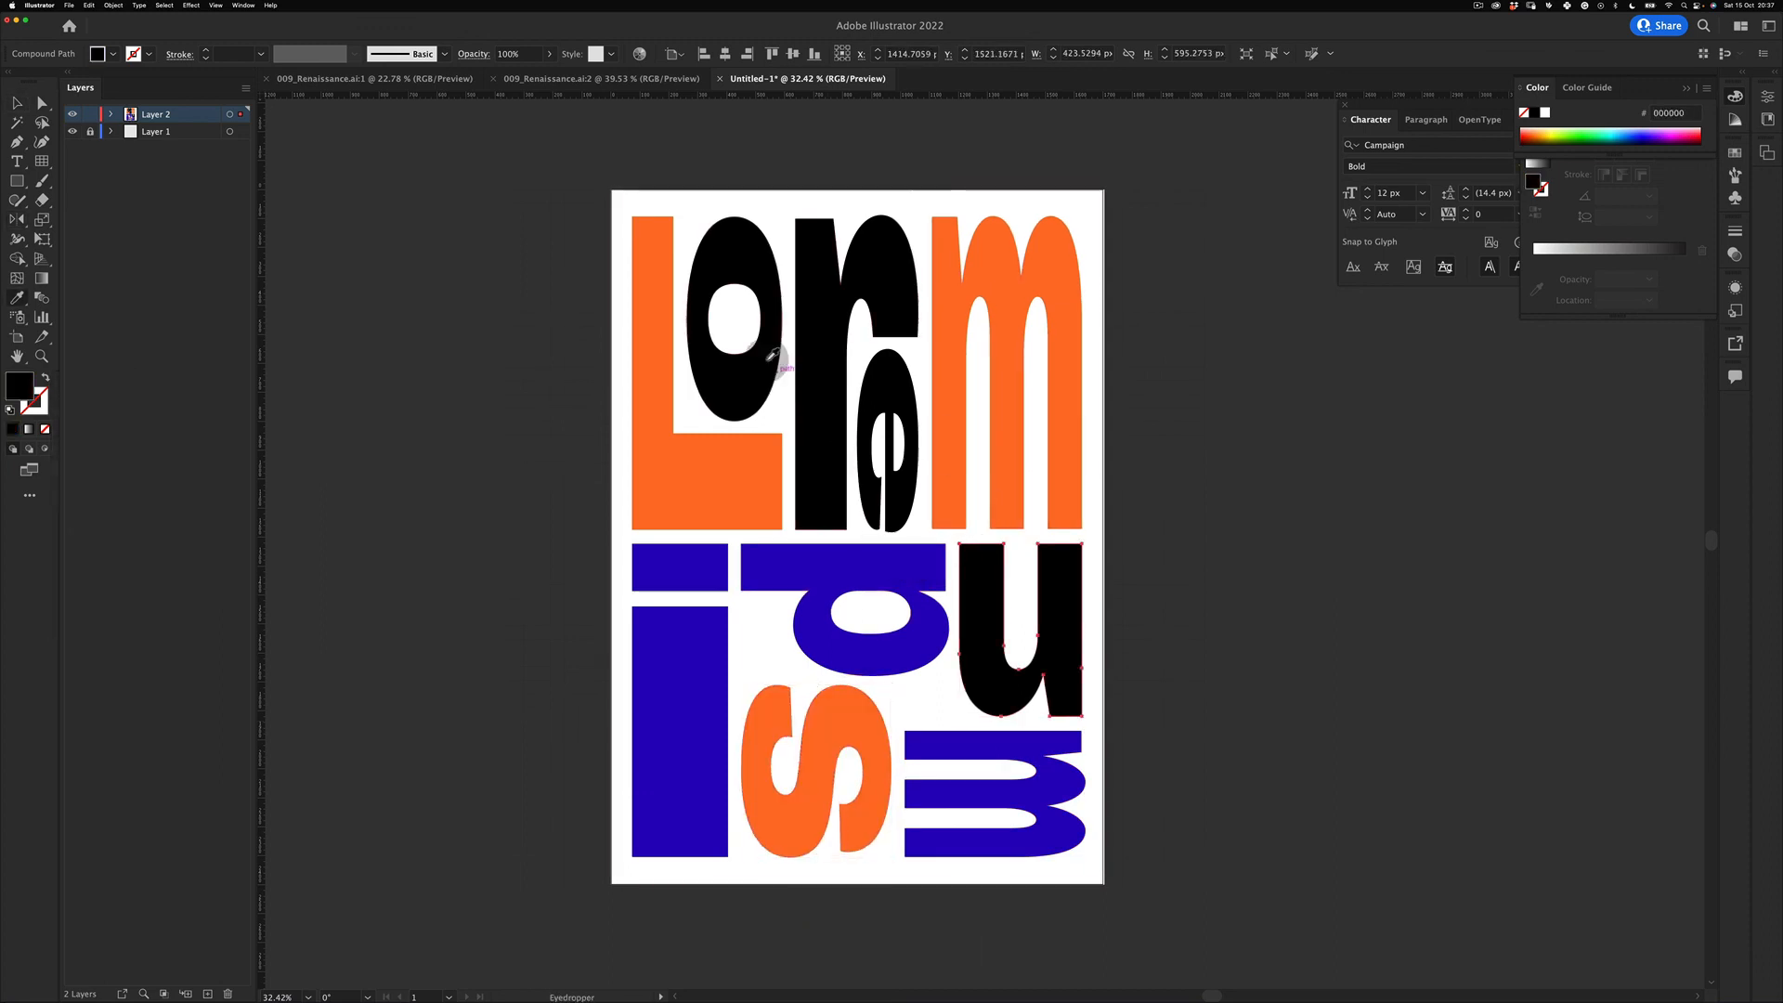
key("v")
left_click(804, 394)
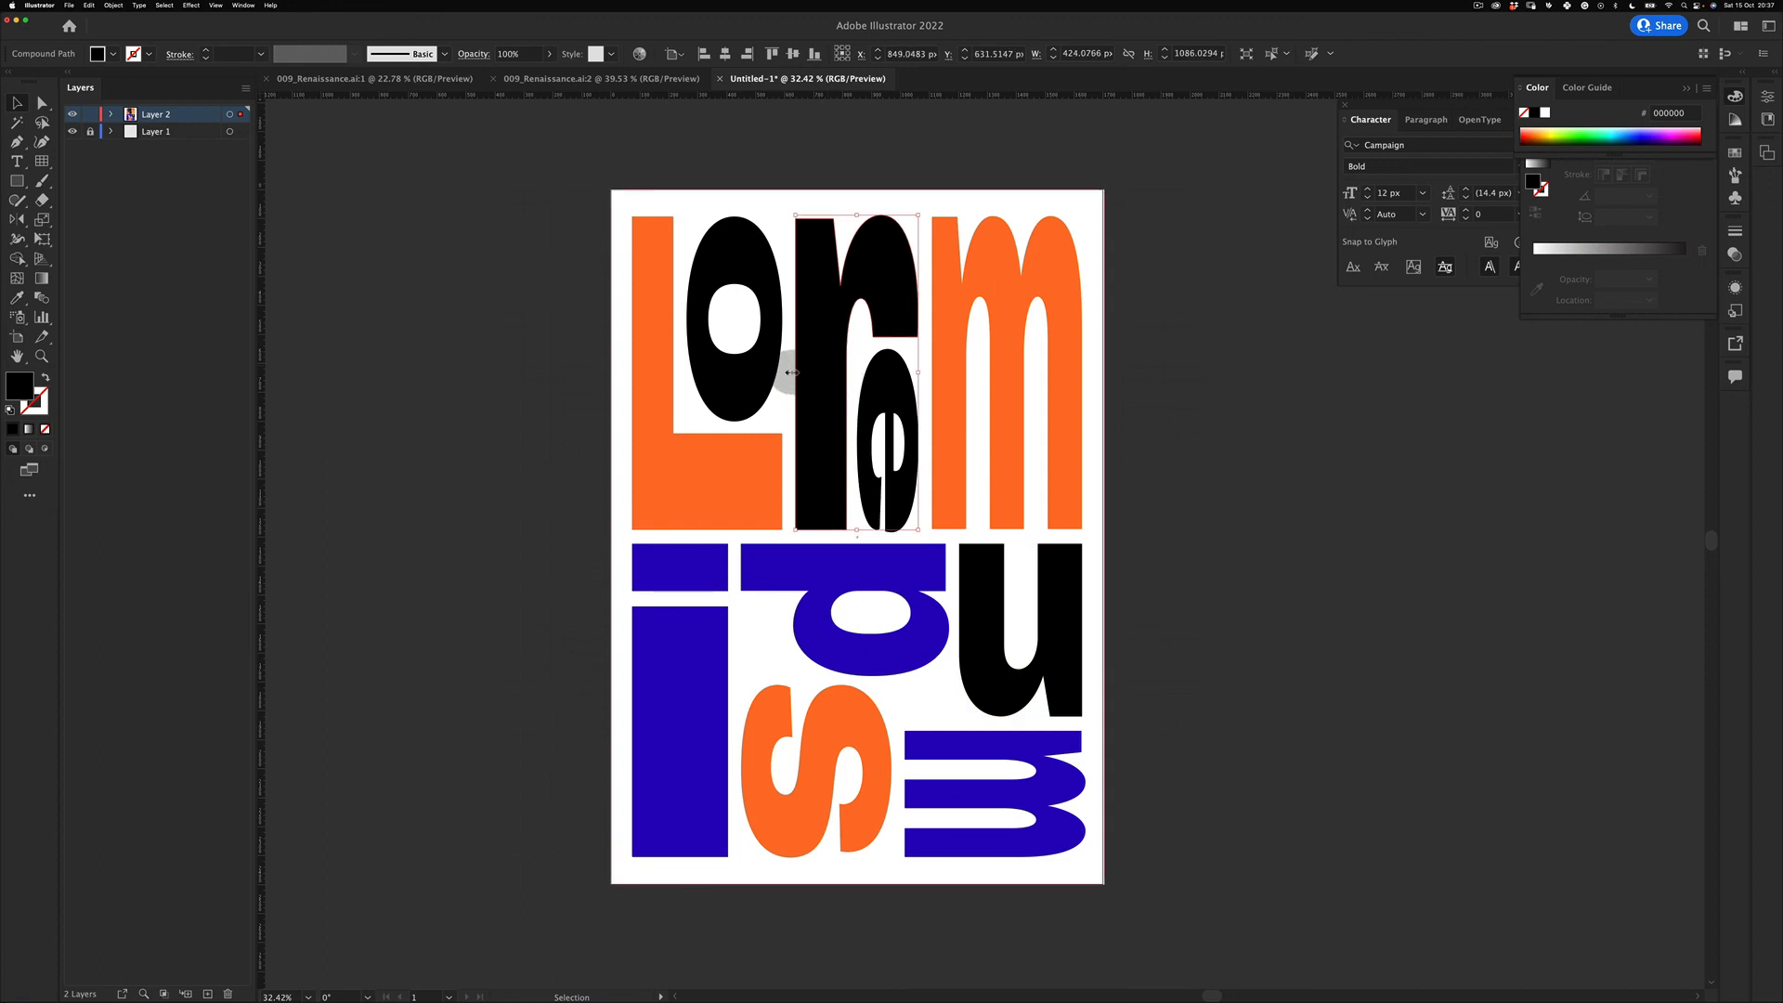
key("v")
left_click(783, 376, "shift")
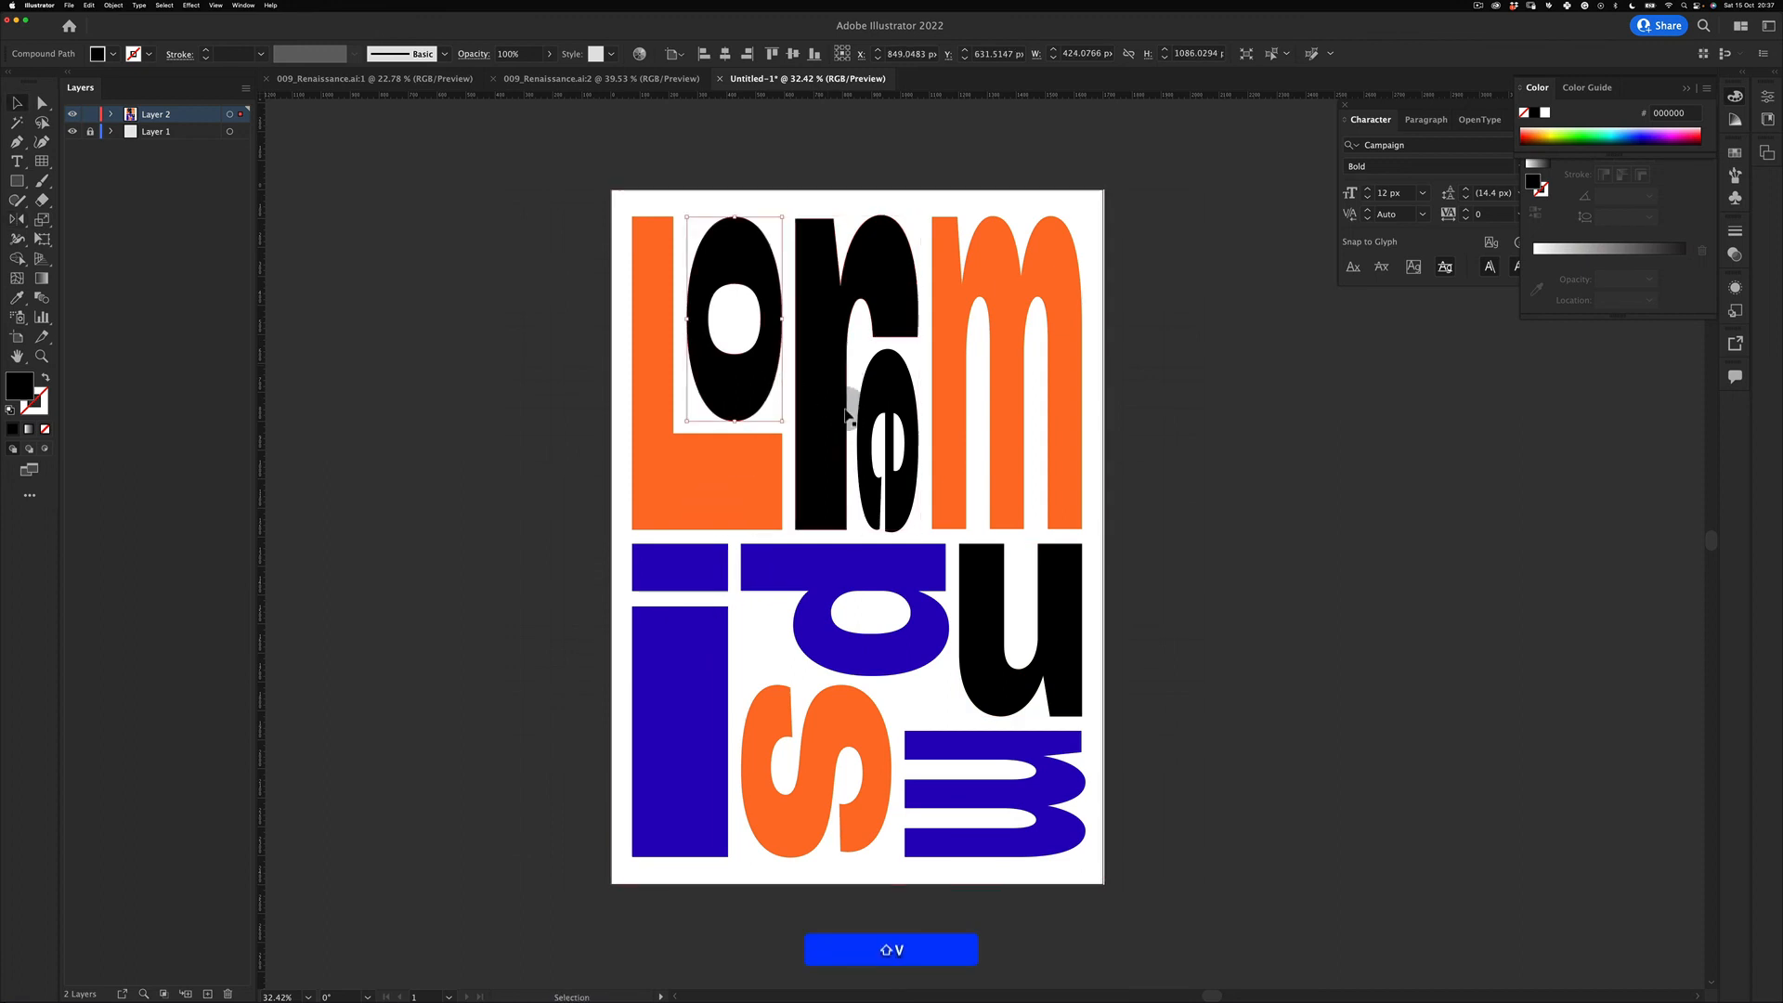
left_click(784, 582)
left_click(569, 697, "super")
Step: Review the whole recolored poster and check the bounds of all artwork against the artboard
key("z")
left_click_drag(852, 430, 801, 327)
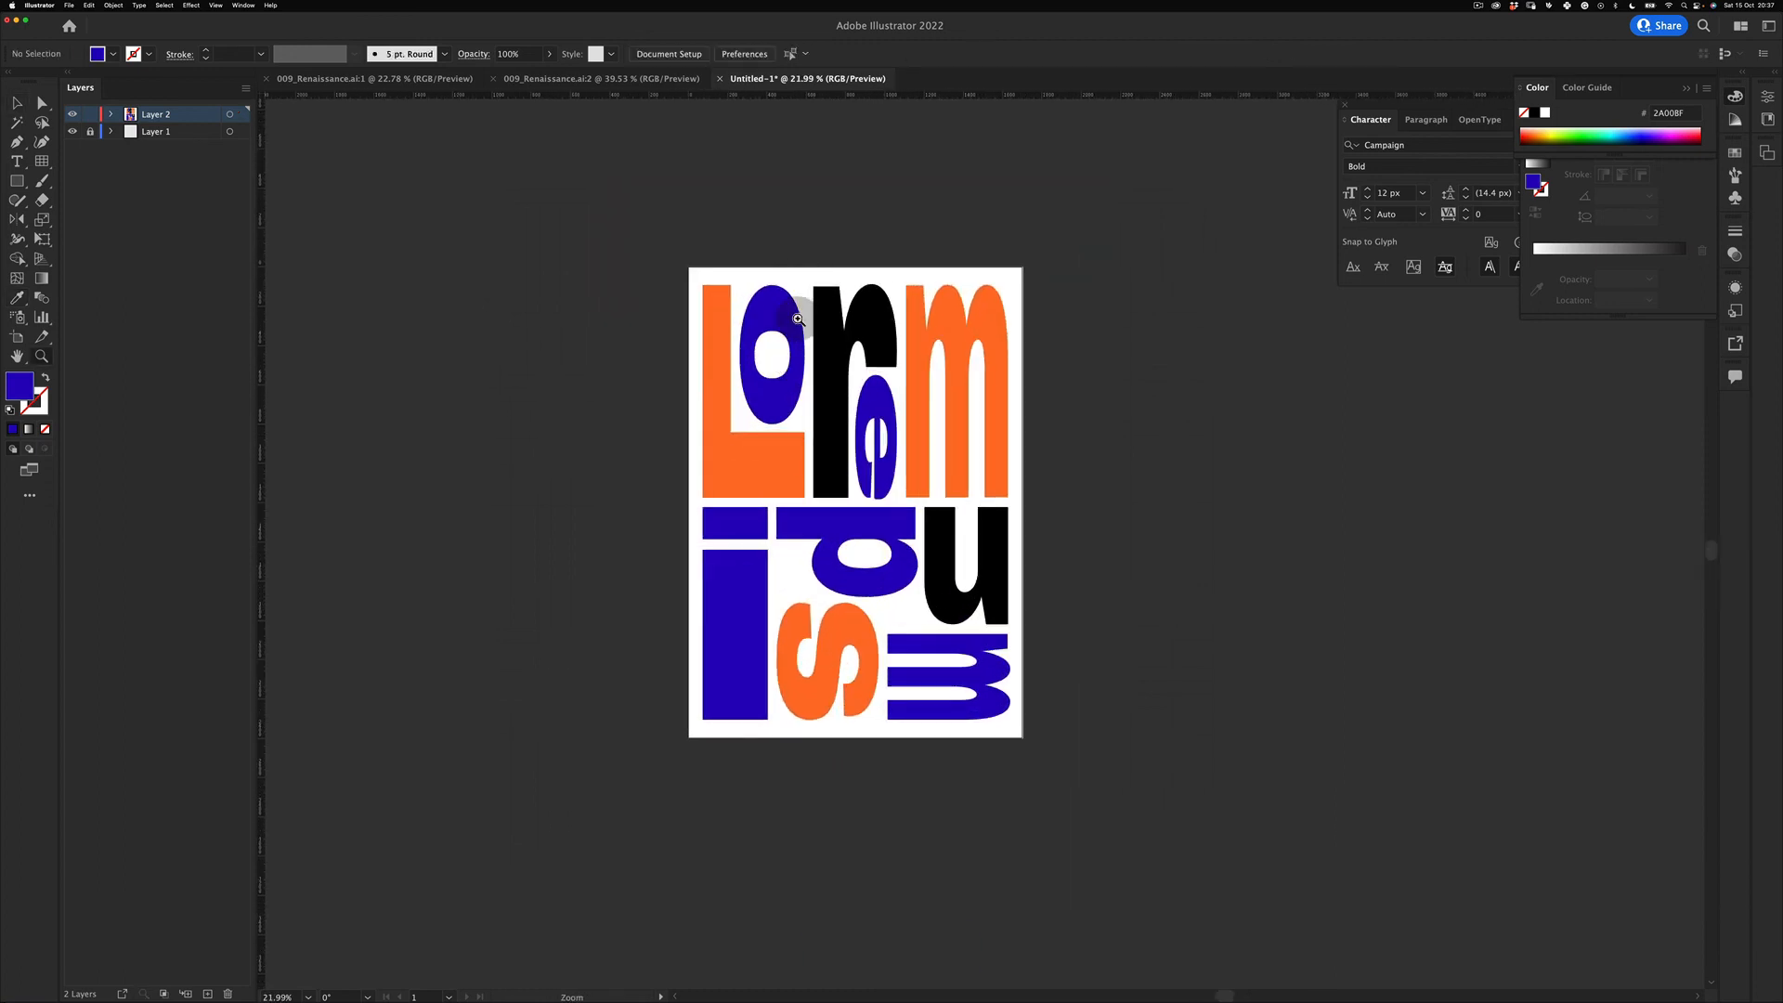
key("v")
key("z")
left_click_drag(874, 402, 888, 398)
key("v")
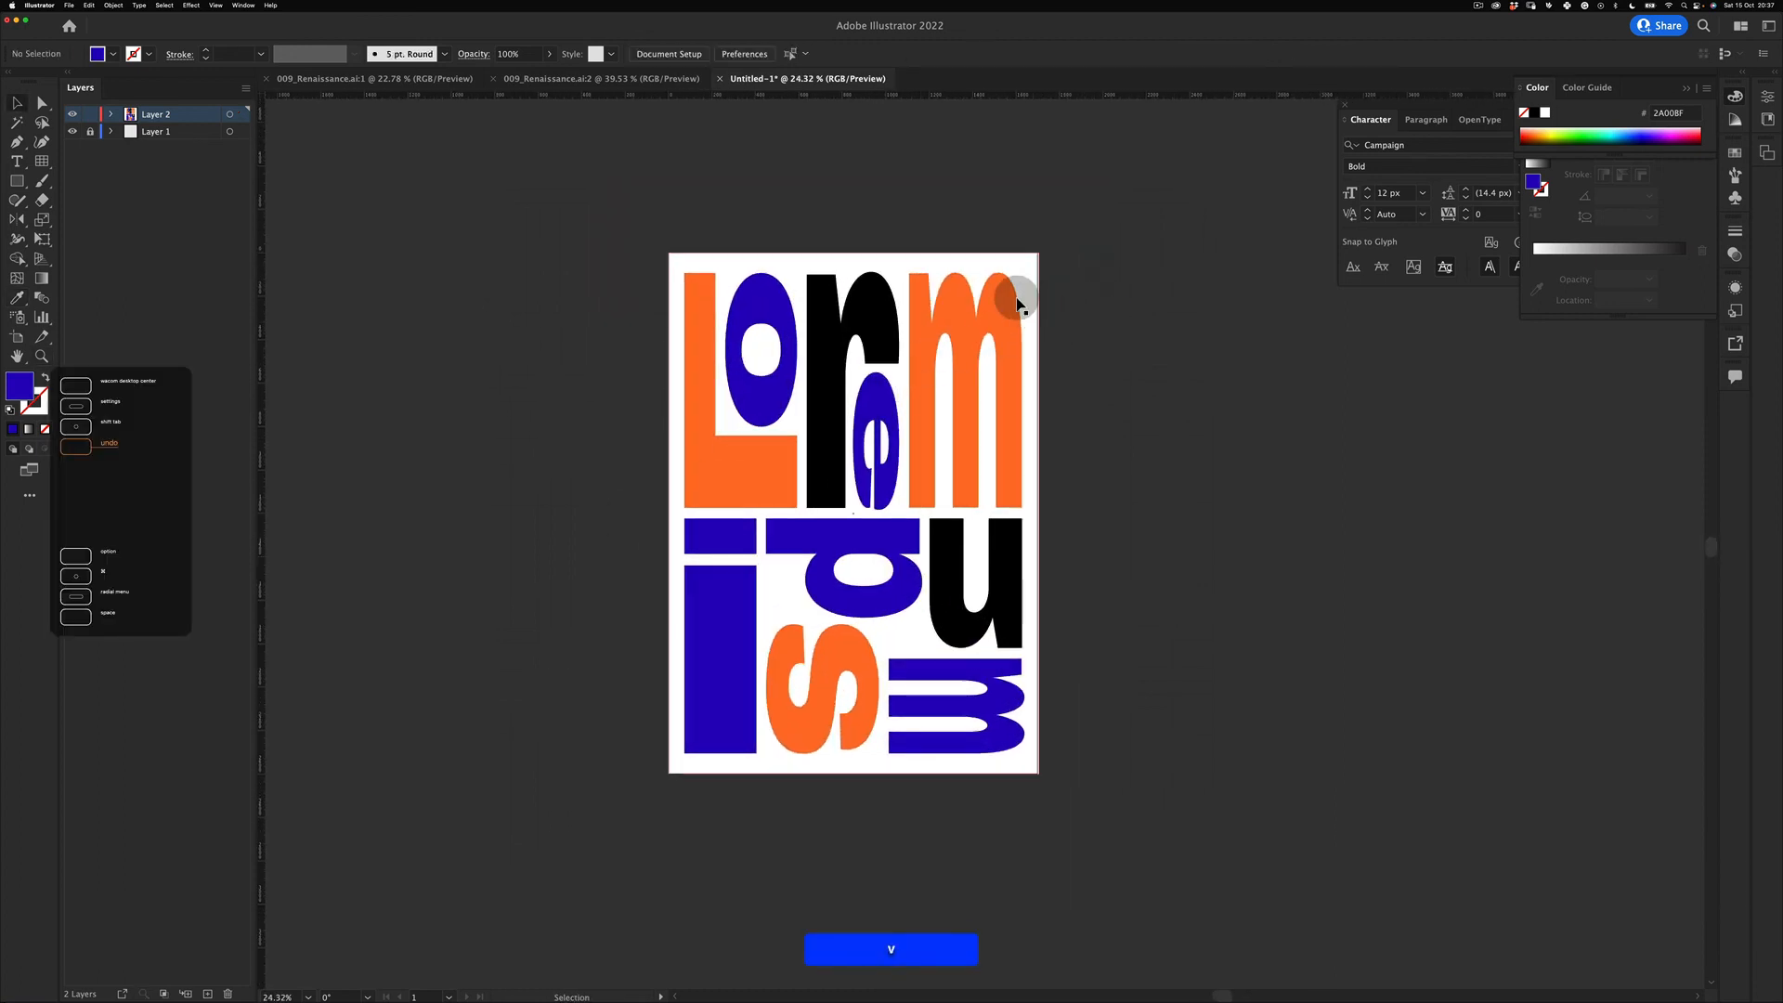
key("super+a")
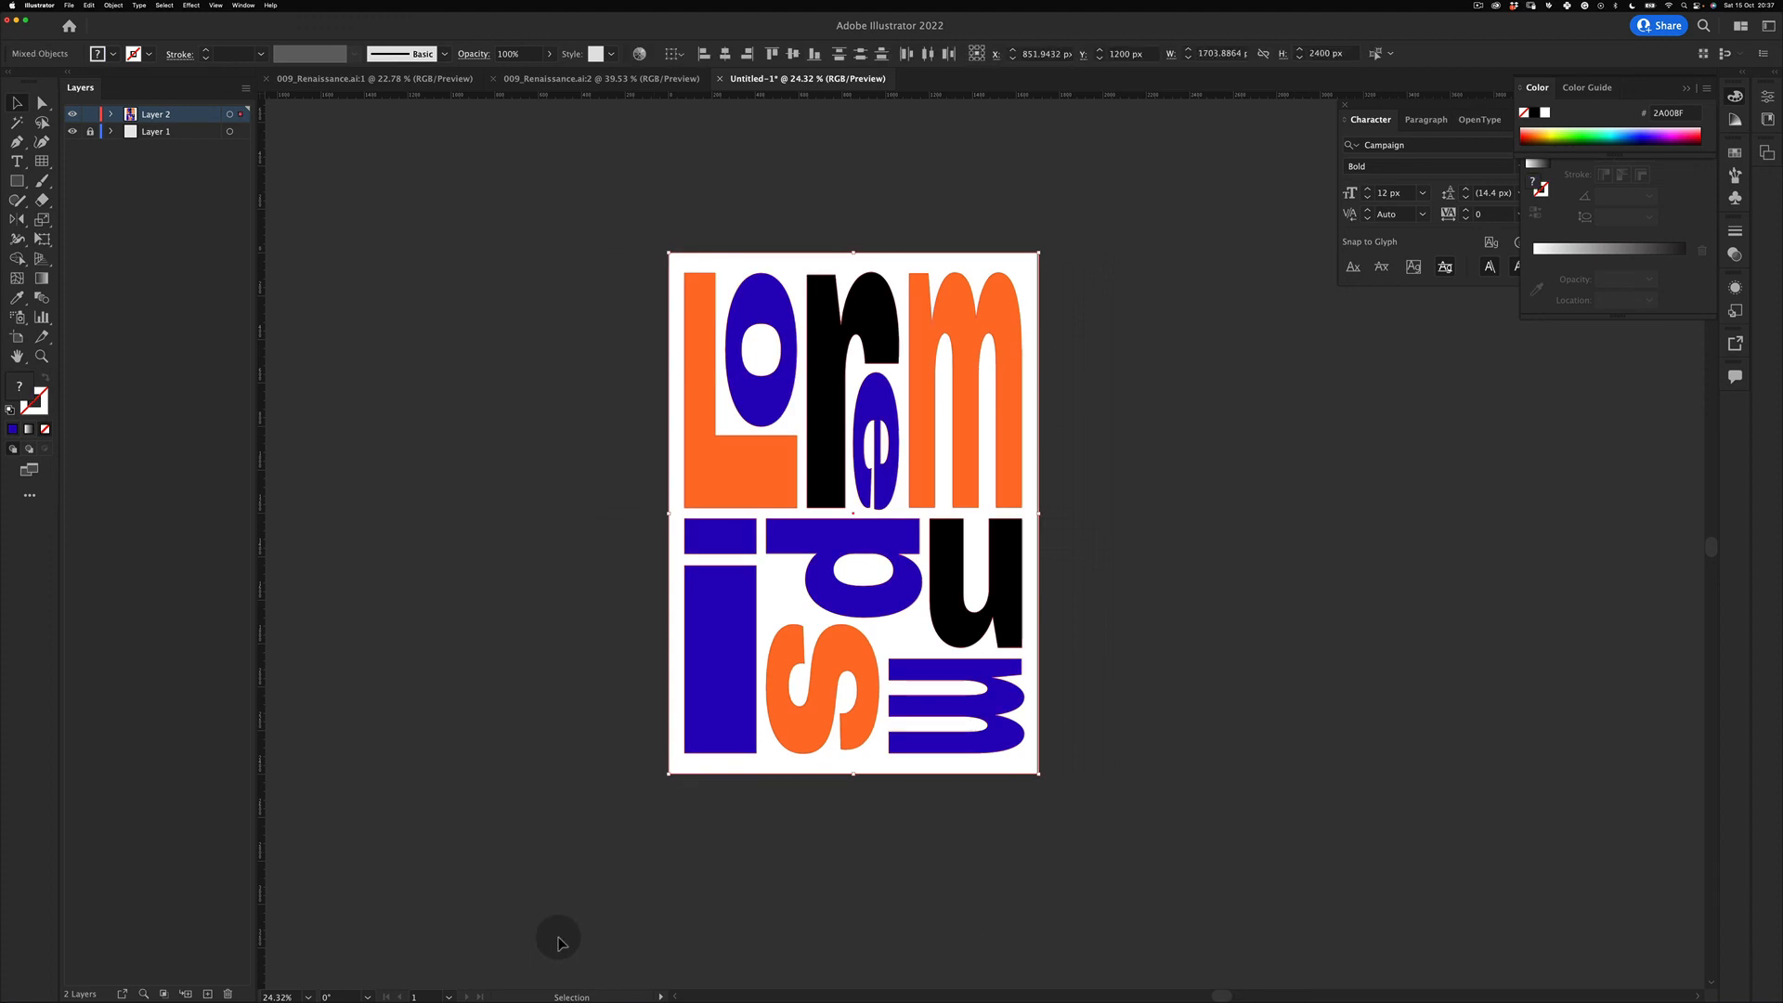
left_click(1096, 323)
Step: Resize the white background rectangle so its right edge aligns with the artboard edge
key("z")
left_click_drag(1008, 416, 1065, 407)
key("space")
left_click_drag(1046, 504, 1078, 444)
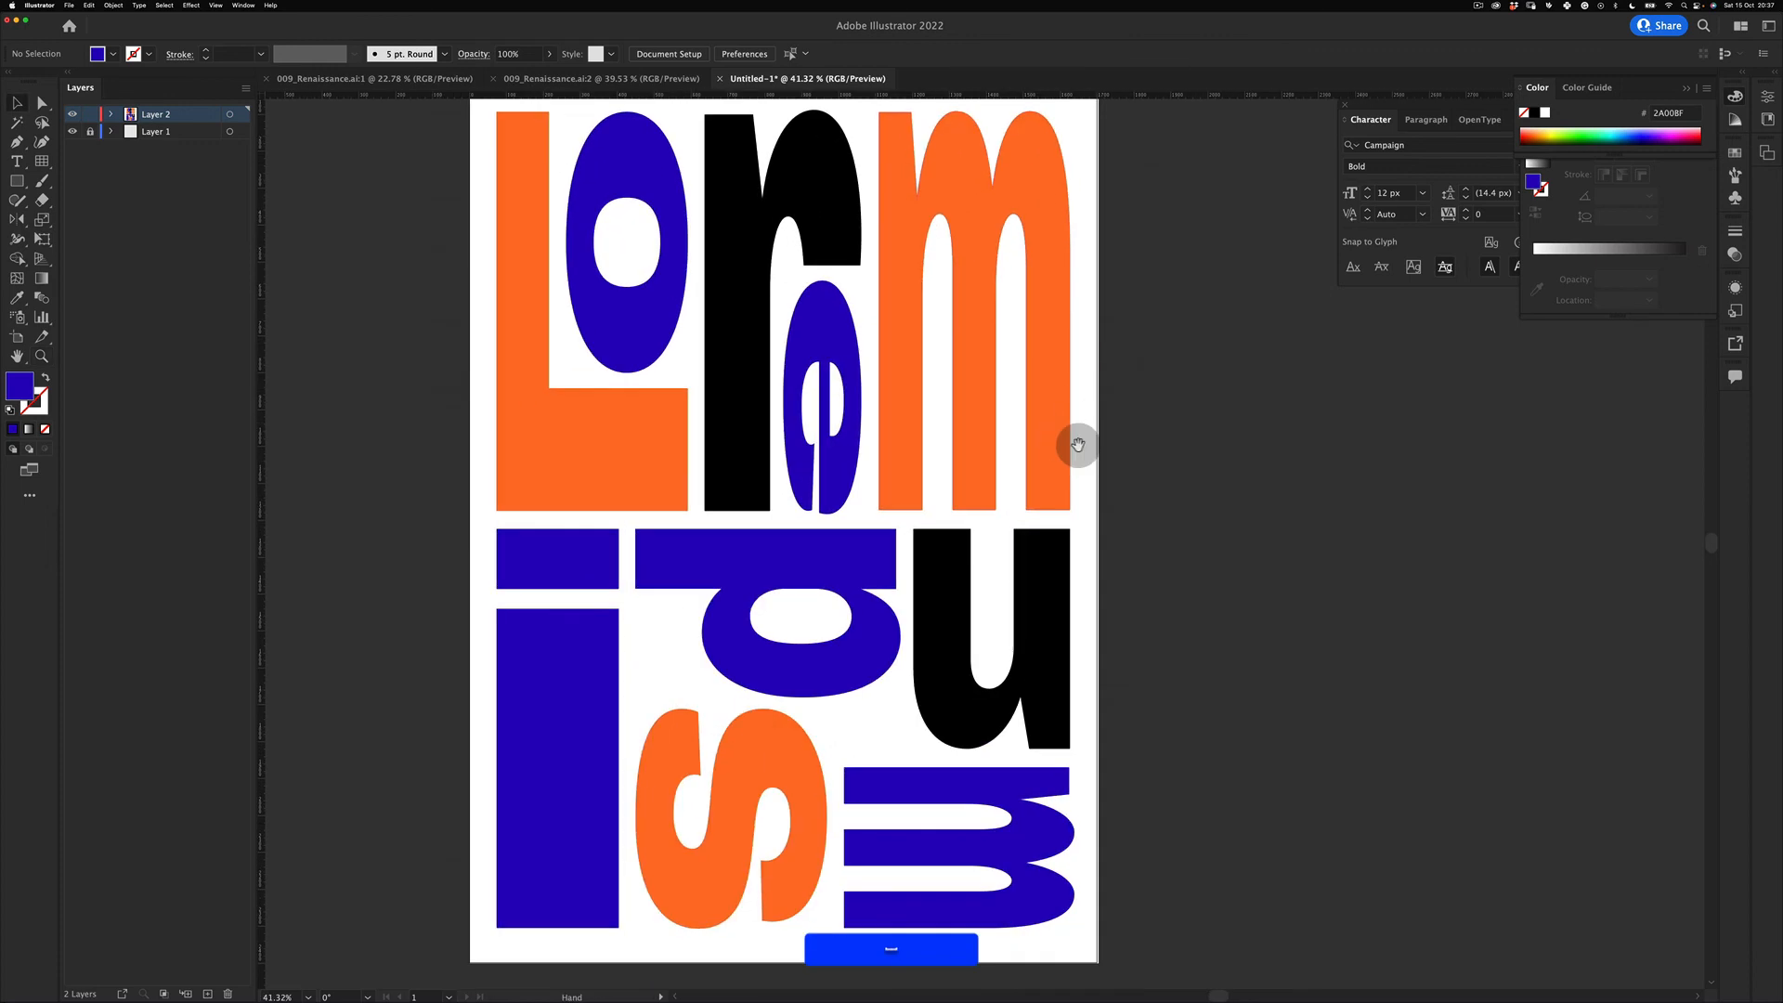
key("v")
left_click(1093, 468)
key("z")
left_click_drag(1091, 520, 1186, 454)
key("v")
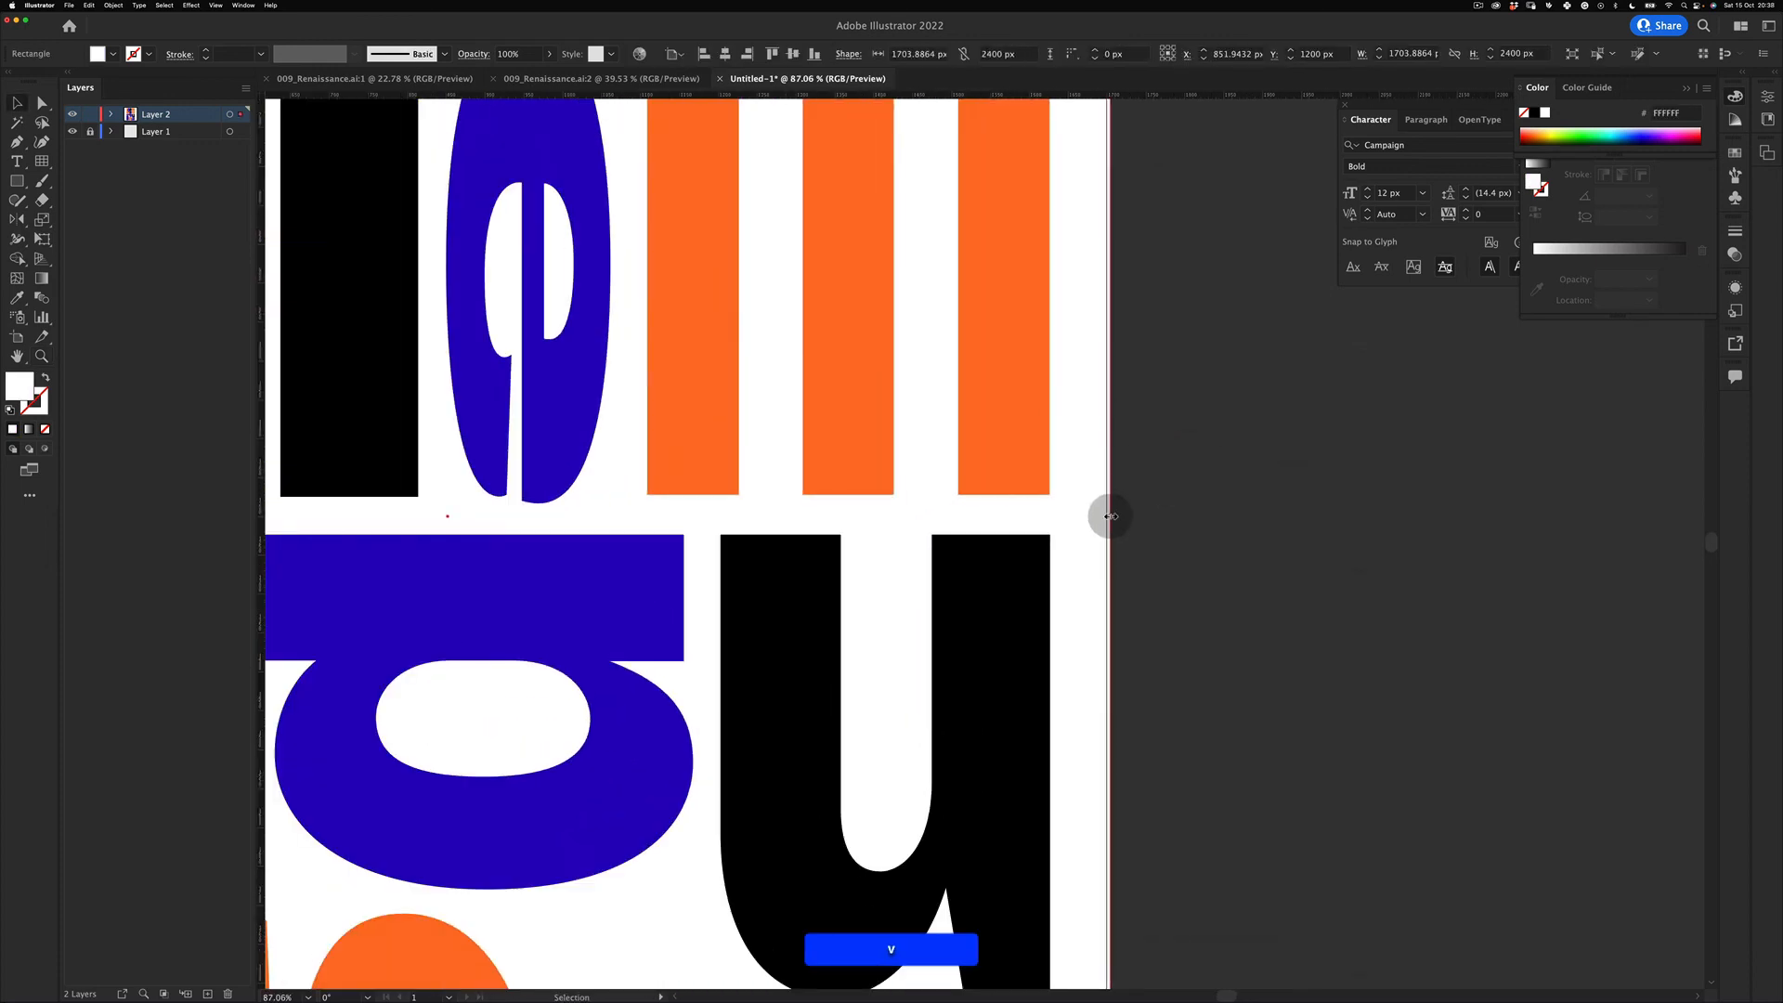
left_click_drag(1110, 517, 956, 638)
key("z")
key("v")
left_click(613, 688)
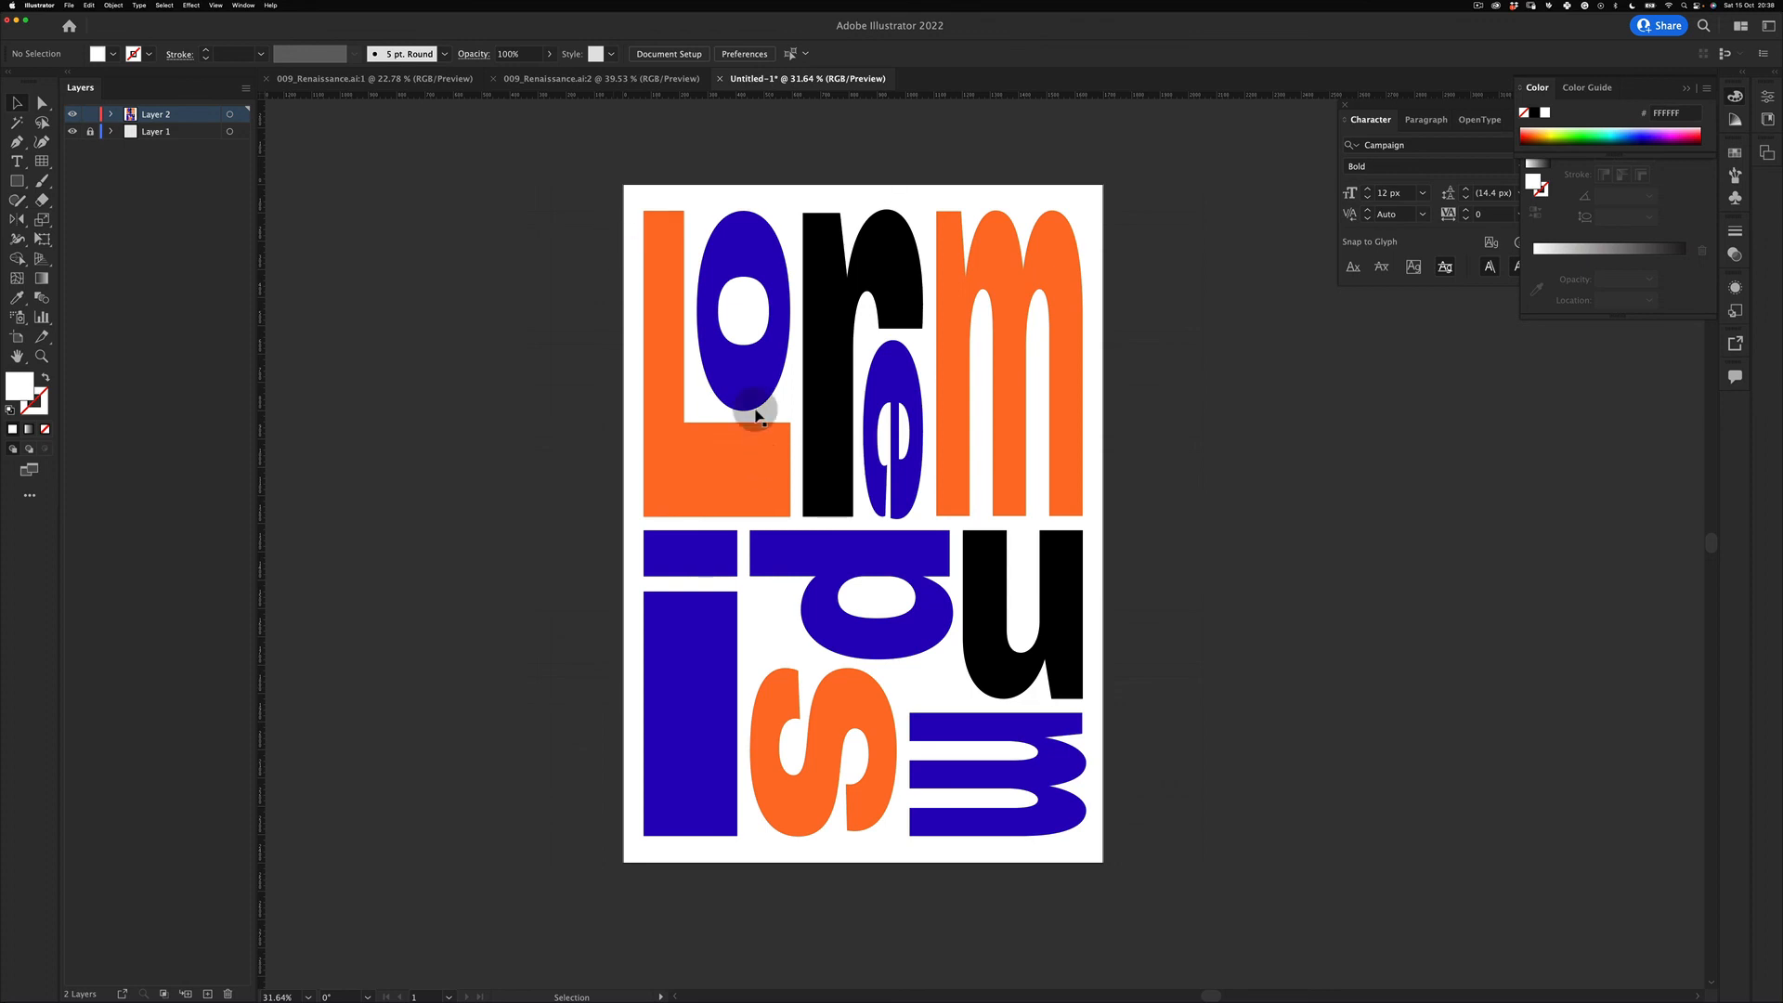
Step: Recolor the L and m of "Lorem" and the s of "ipsum" together in orange FF6D00
left_click(764, 446)
key("shift+v")
left_click(933, 348, "shift")
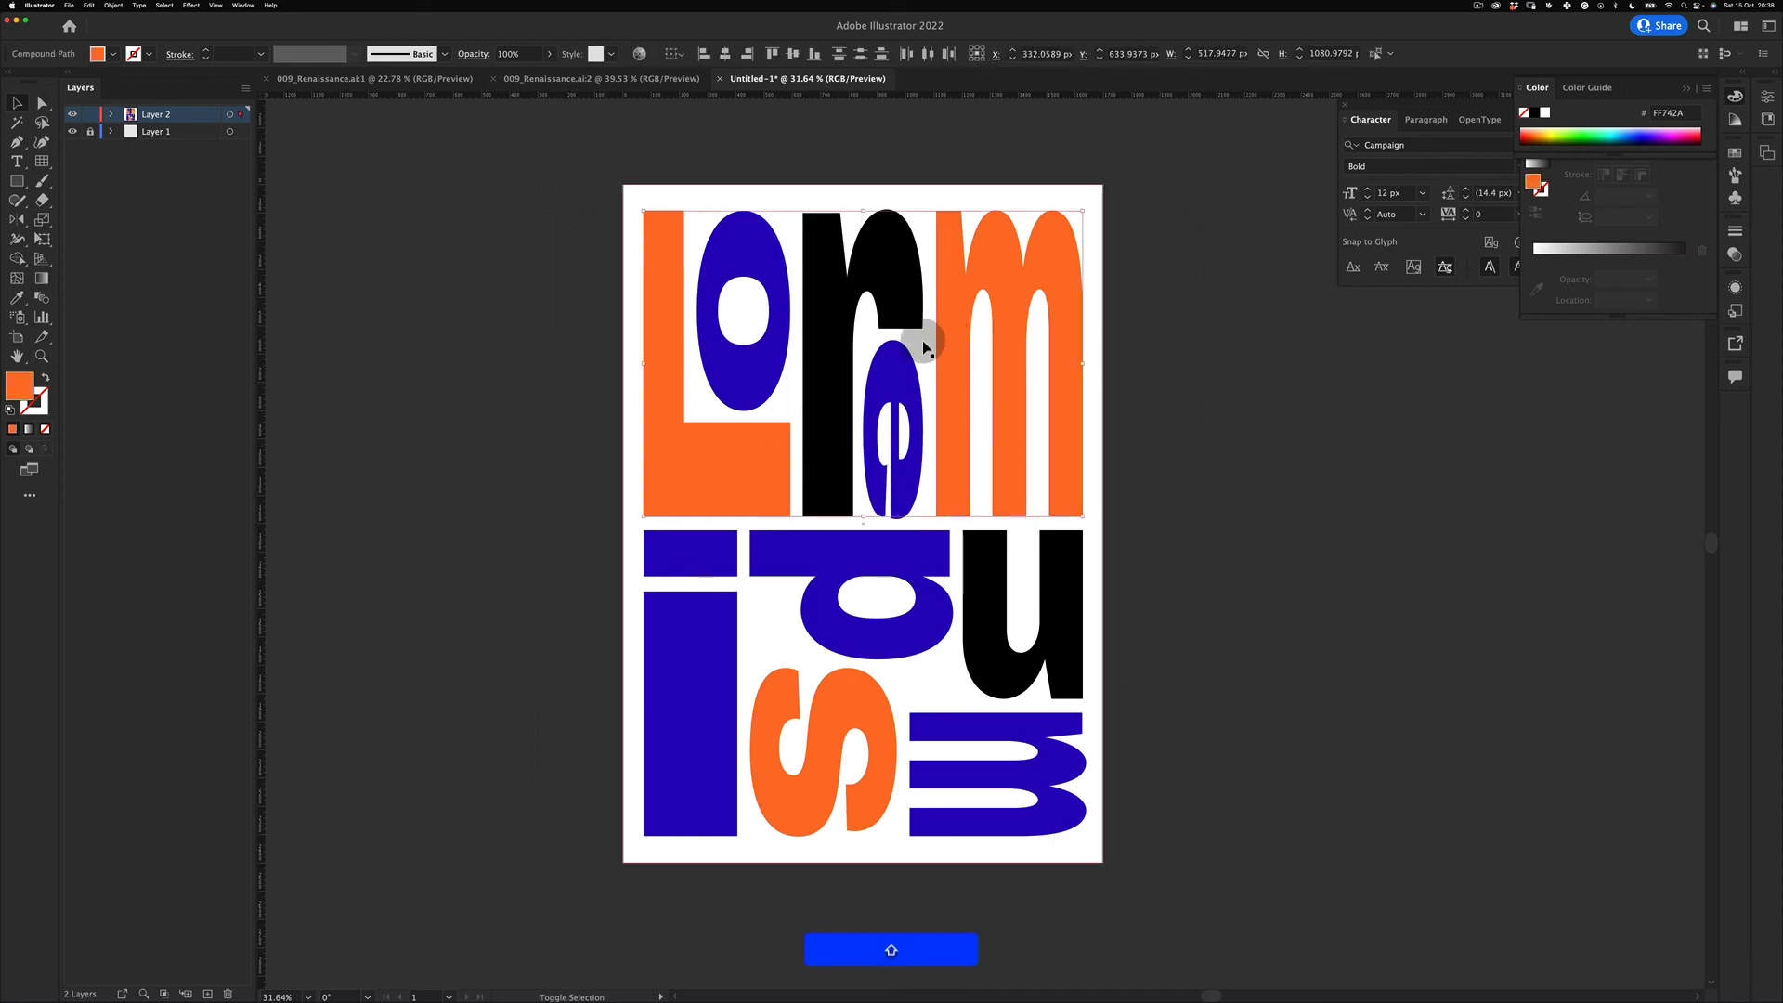
left_click(839, 705, "shift")
left_click(1526, 135)
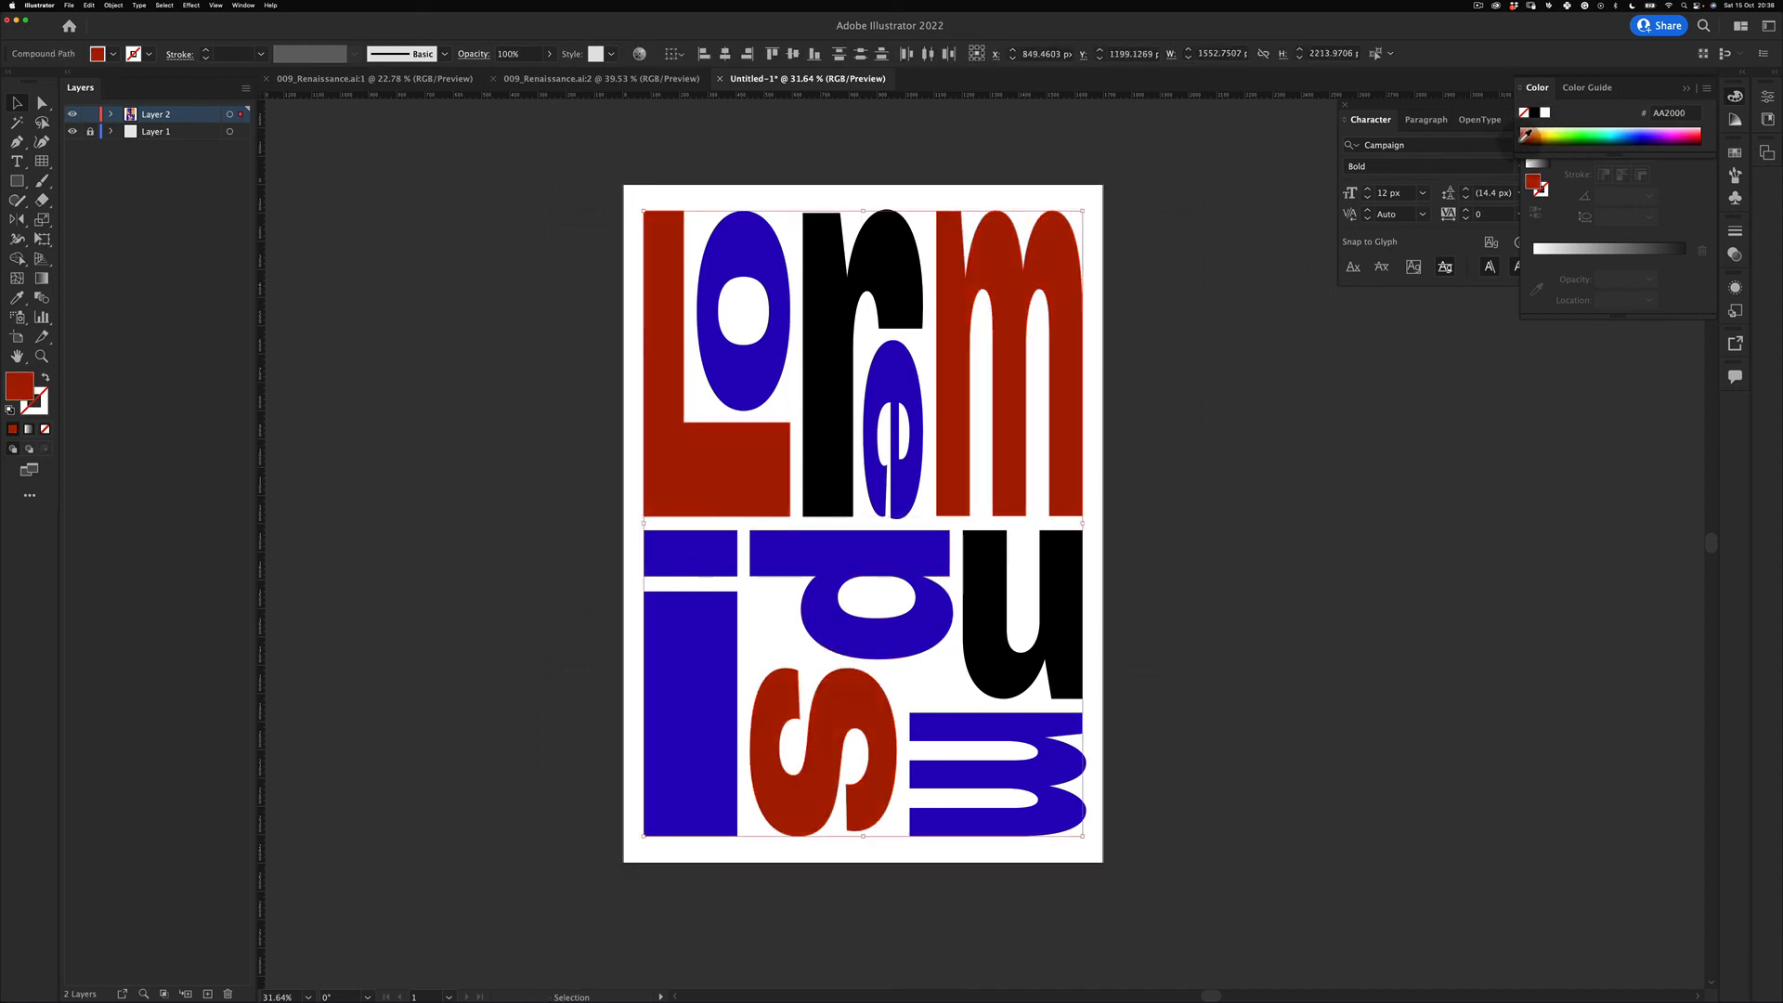
left_click_drag(1528, 136, 1528, 130)
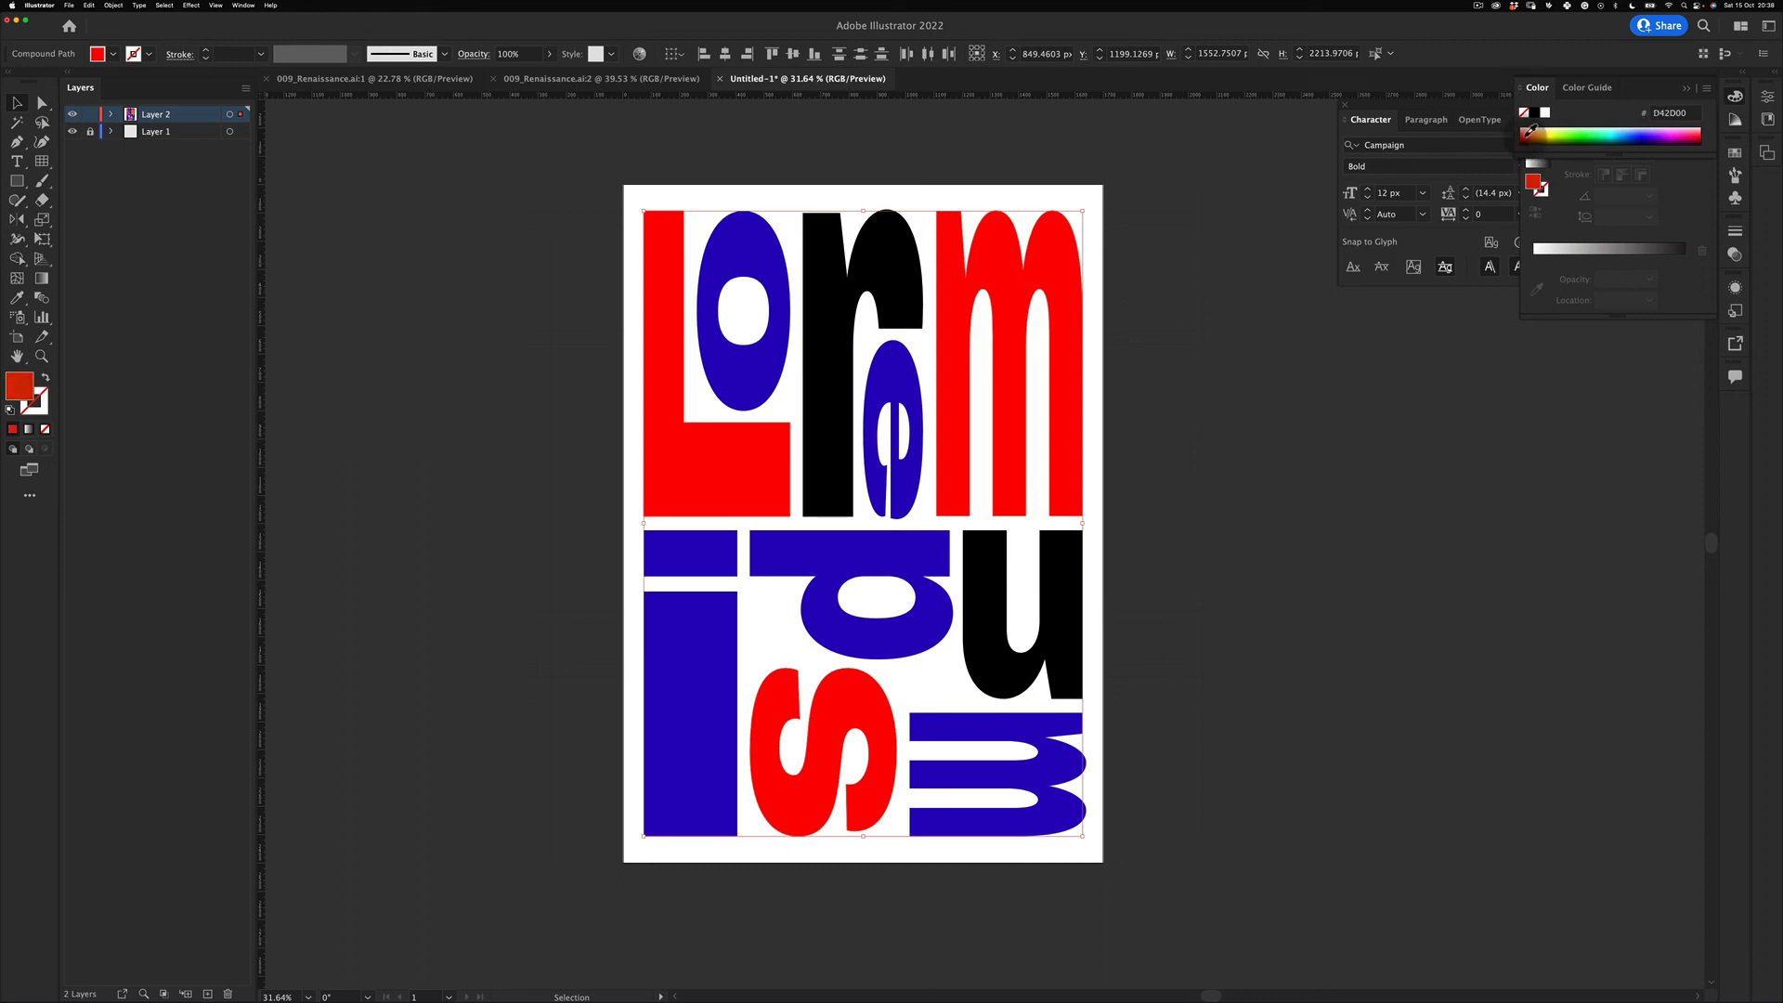
left_click_drag(1530, 131, 1540, 127)
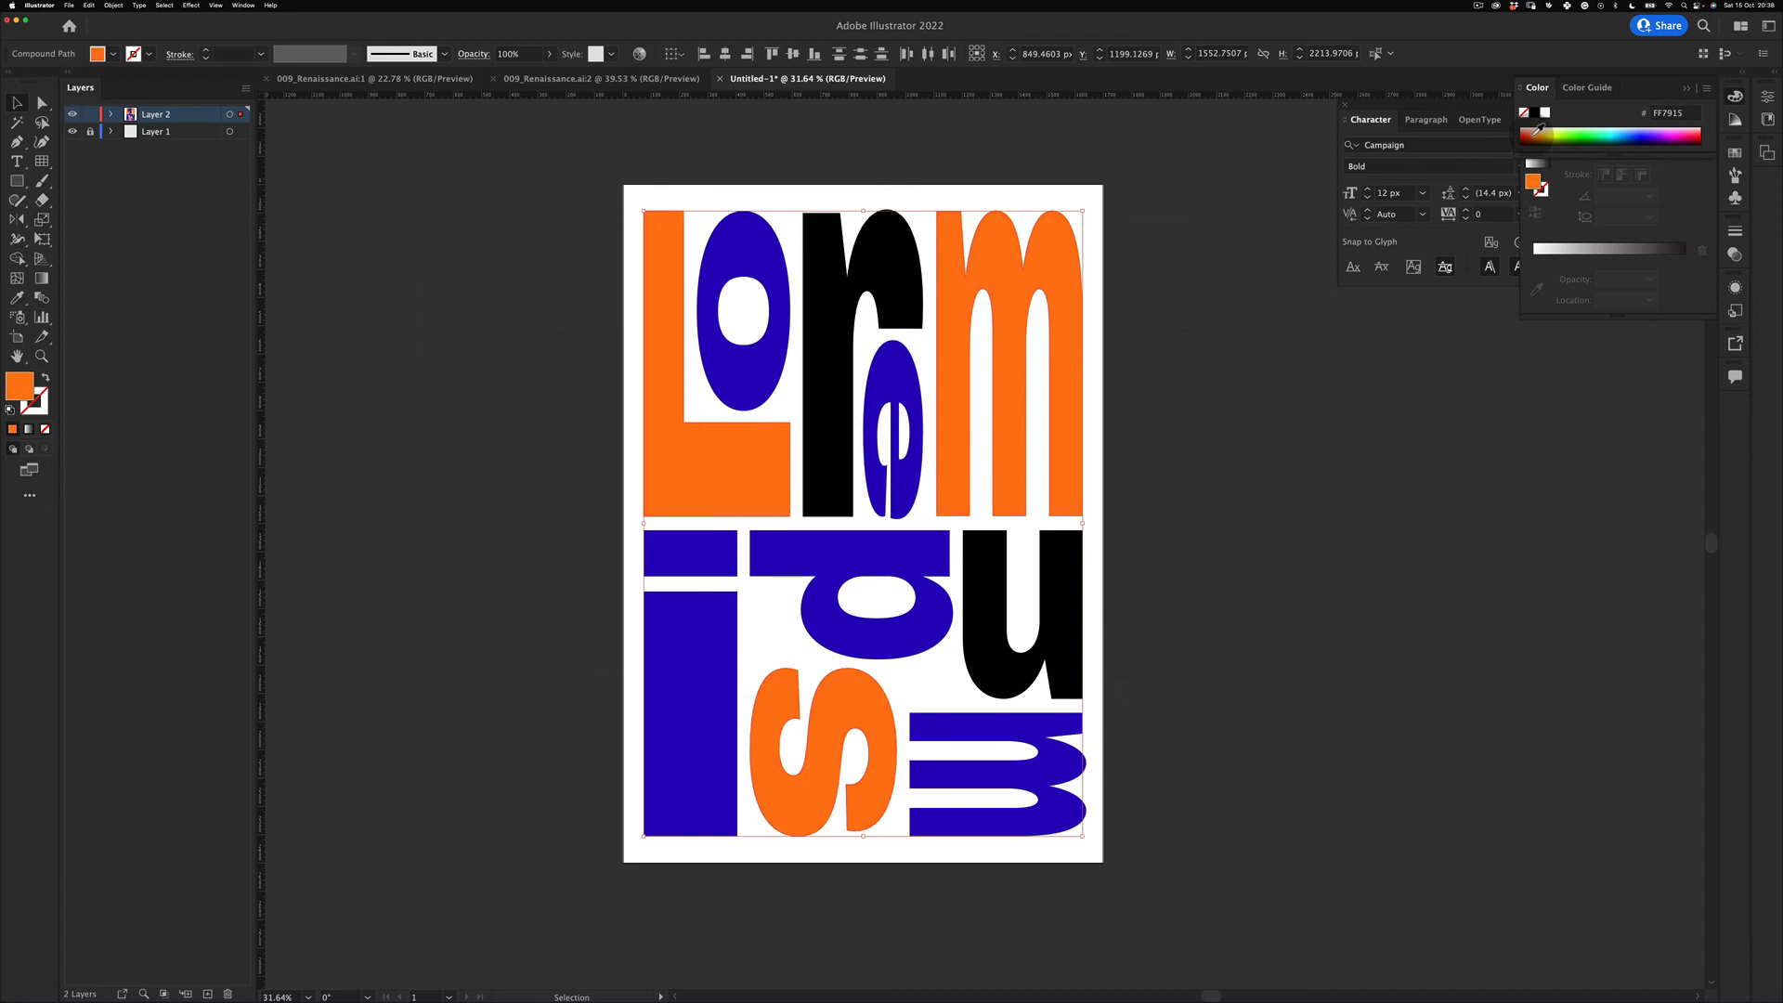
left_click_drag(1538, 135, 1539, 130)
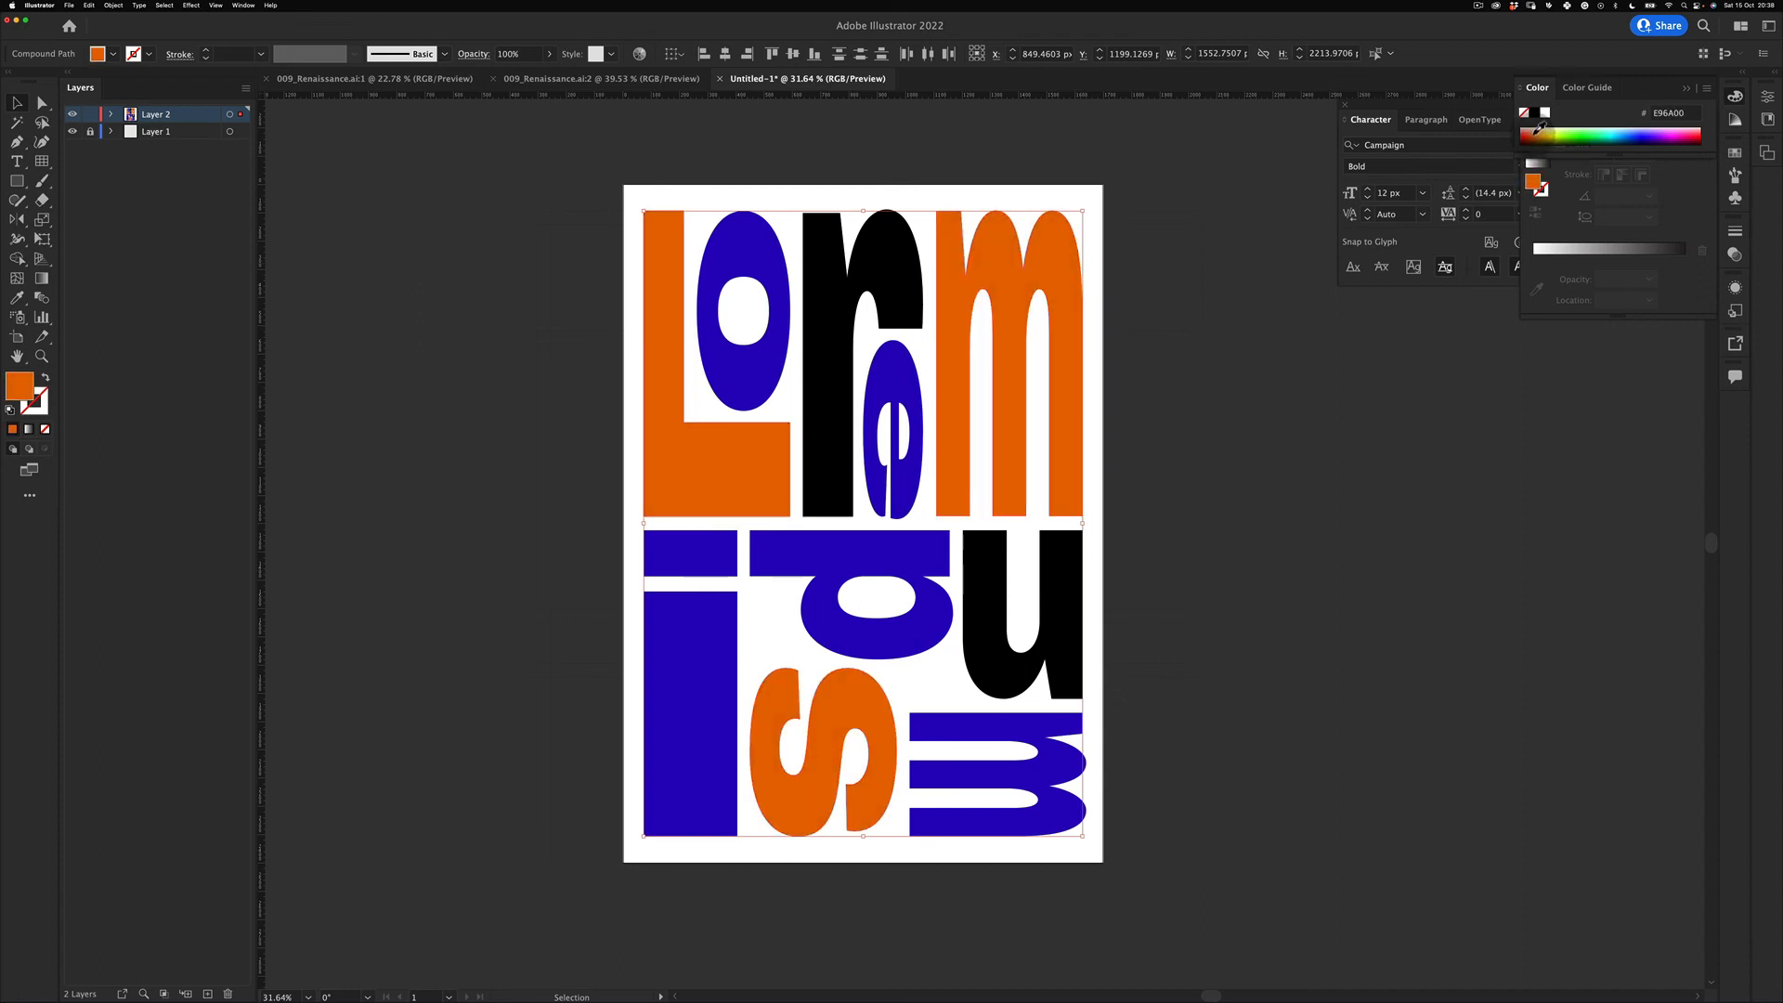
left_click(1539, 128)
left_click(1297, 390)
key("z")
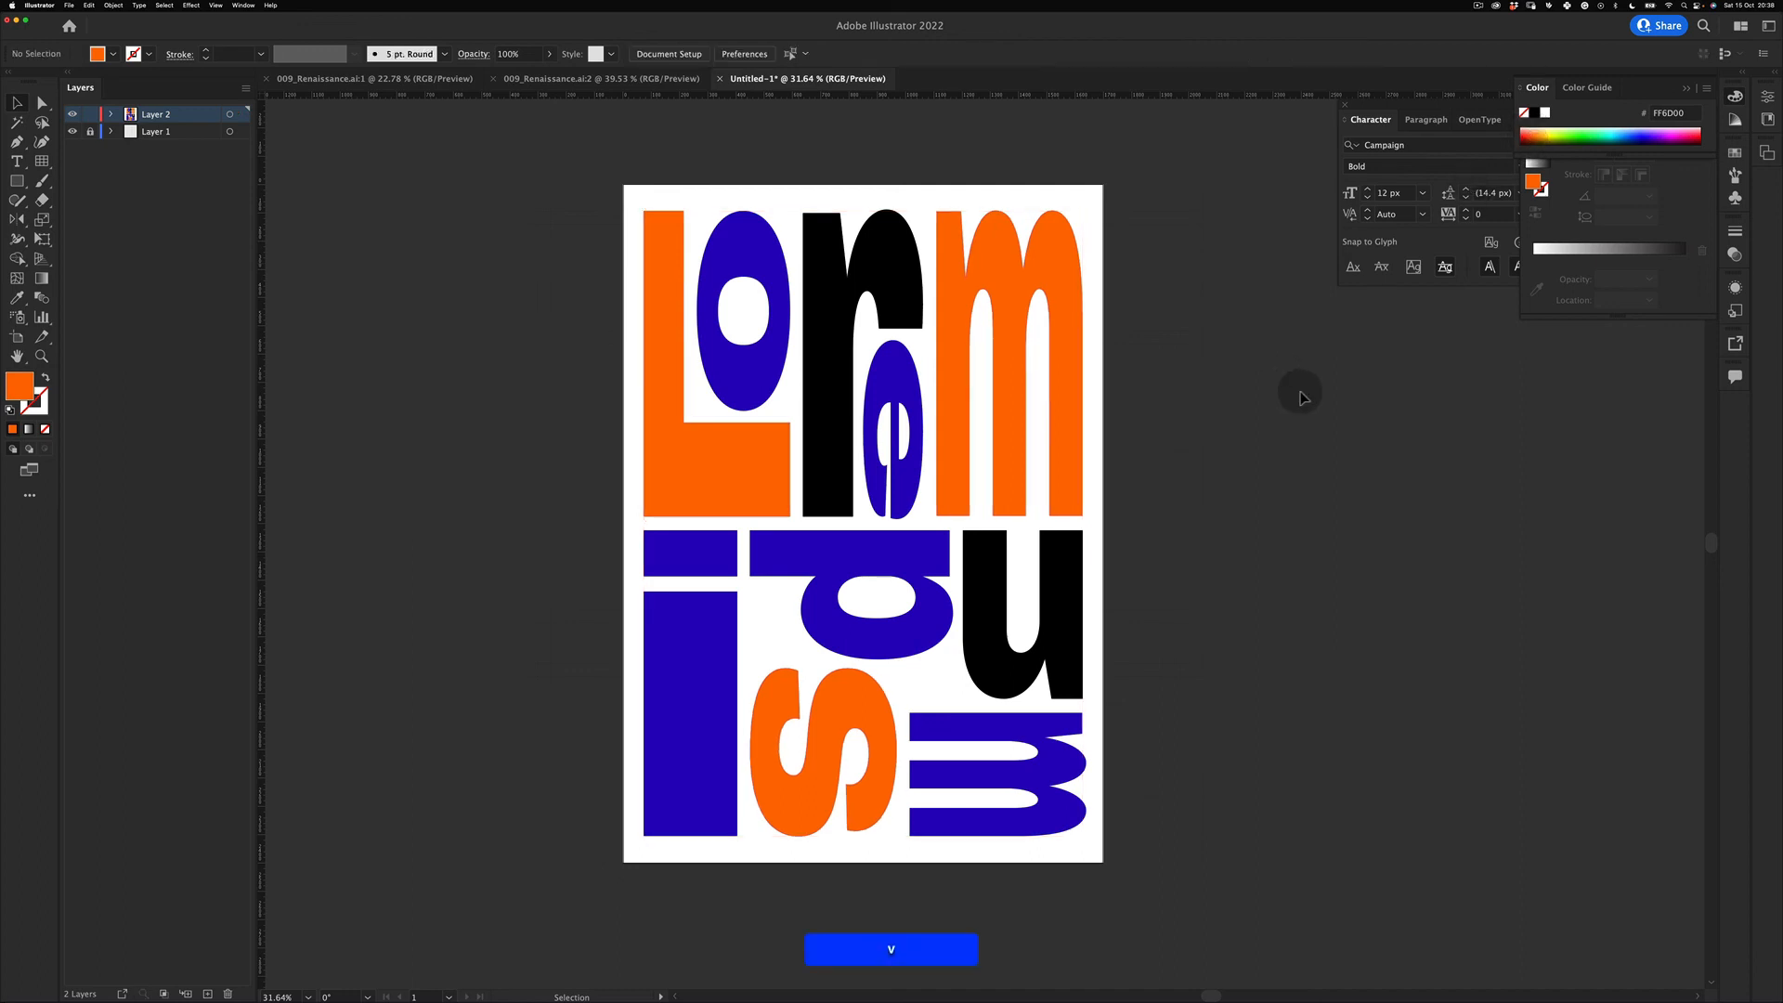
left_click_drag(1024, 406, 1002, 367)
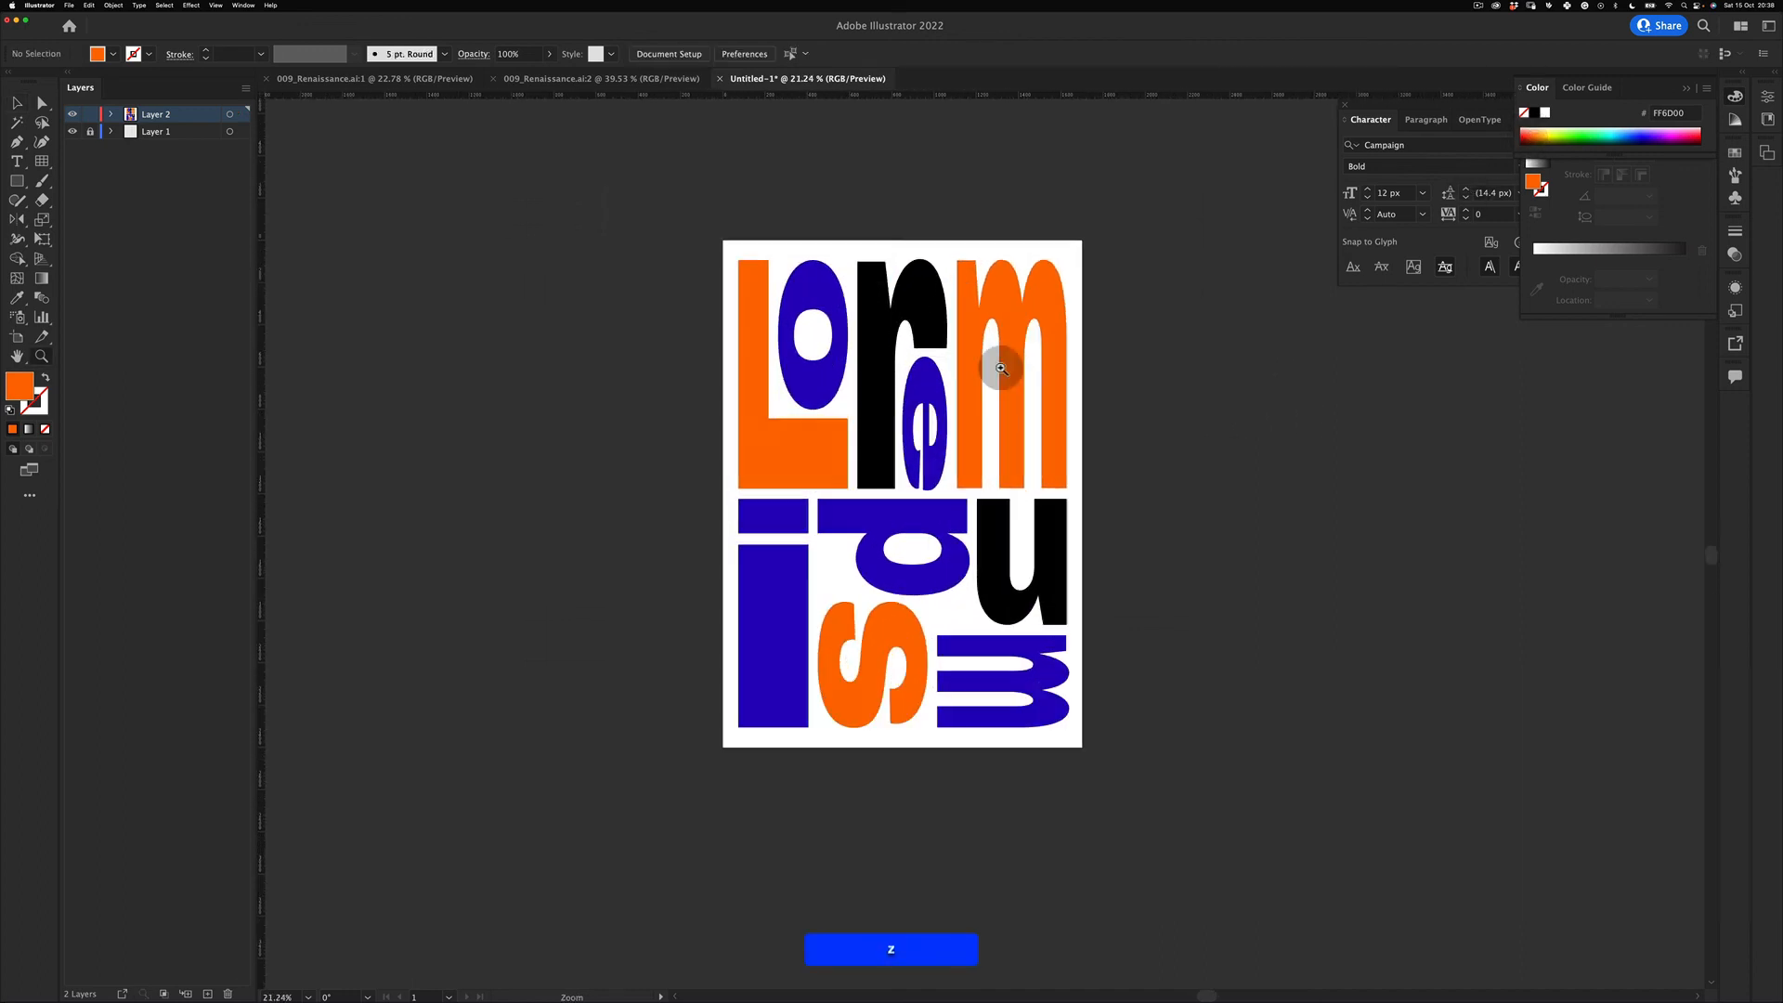
key("v")
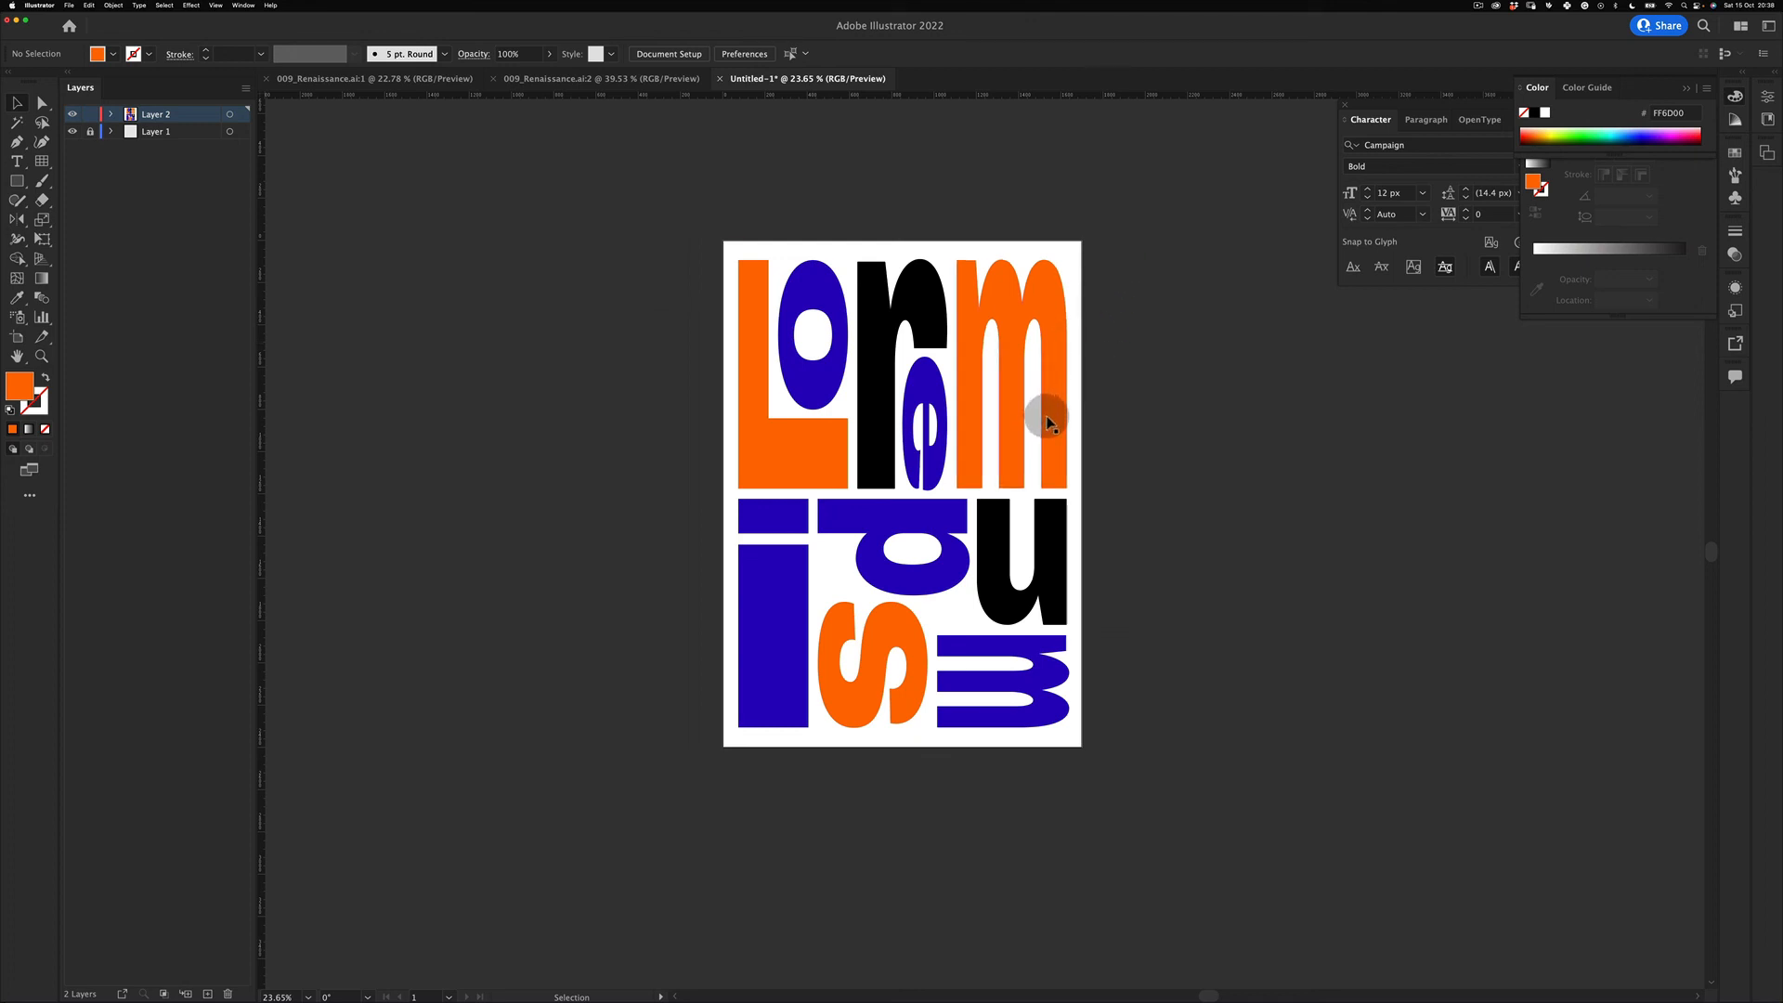
key("z")
mouse_move(1003, 440)
left_mouse_down()
mouse_move(1059, 405)
mouse_move(1033, 432)
left_mouse_up()
key("space")
left_click(1770, 4)
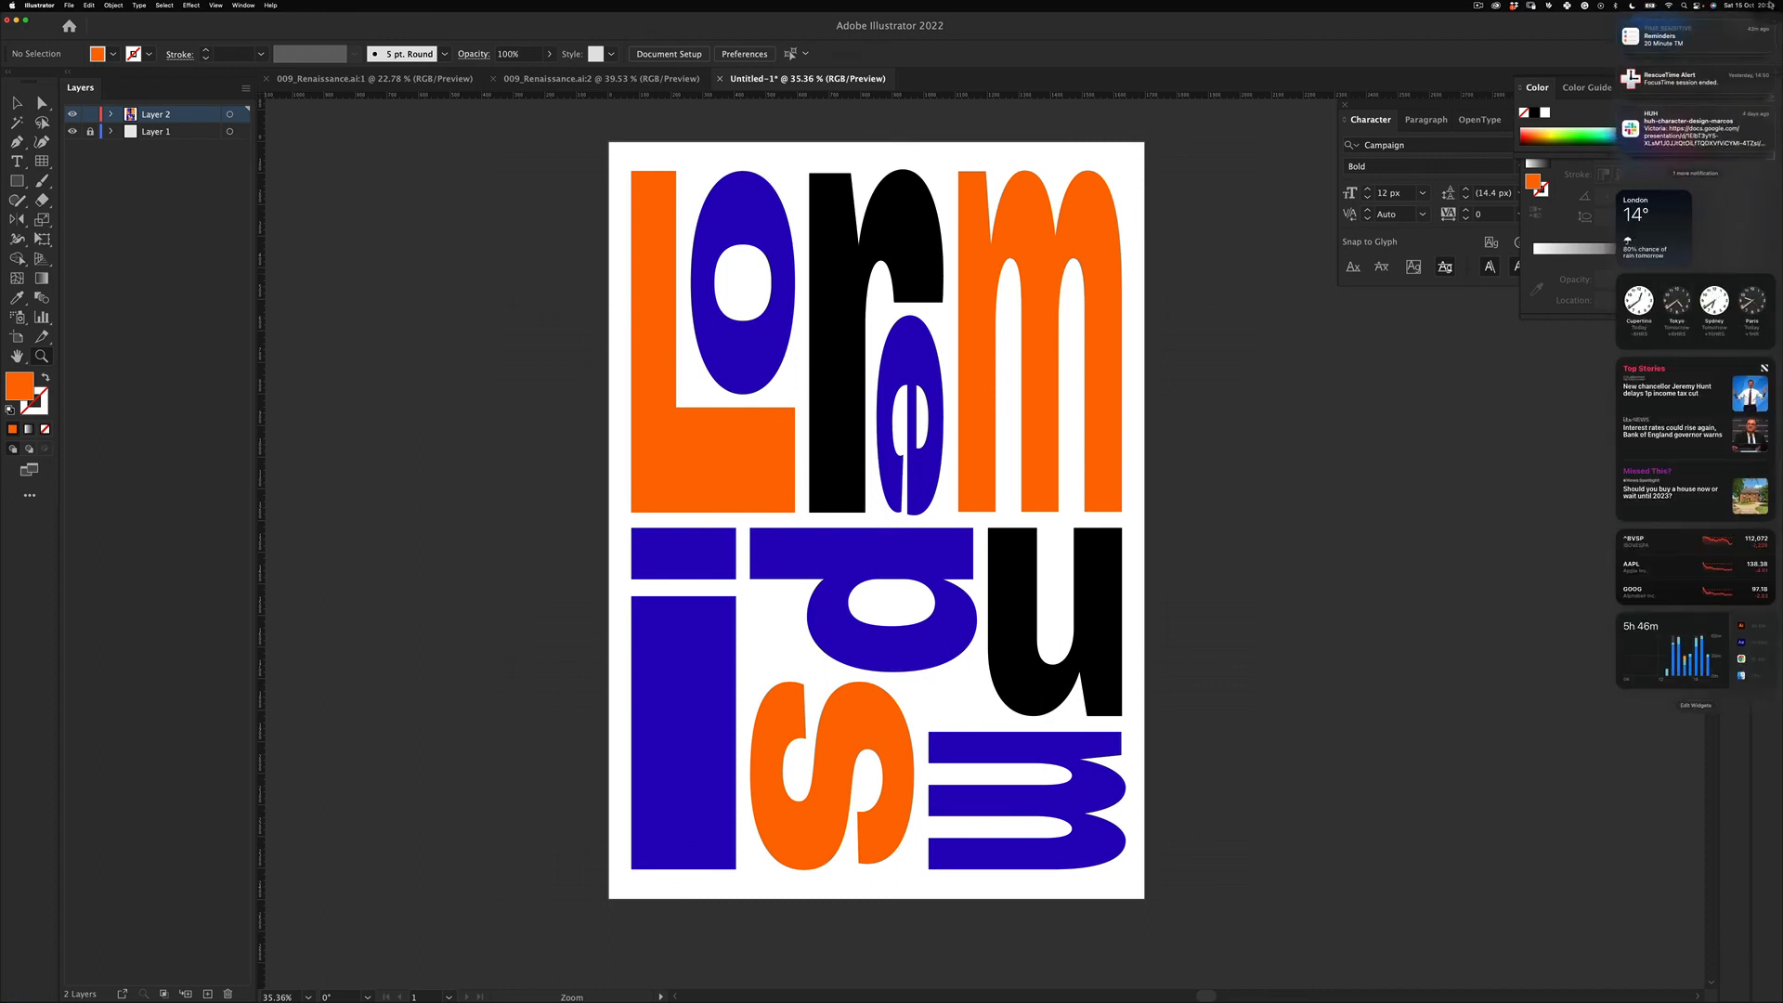
left_click(1770, 5)
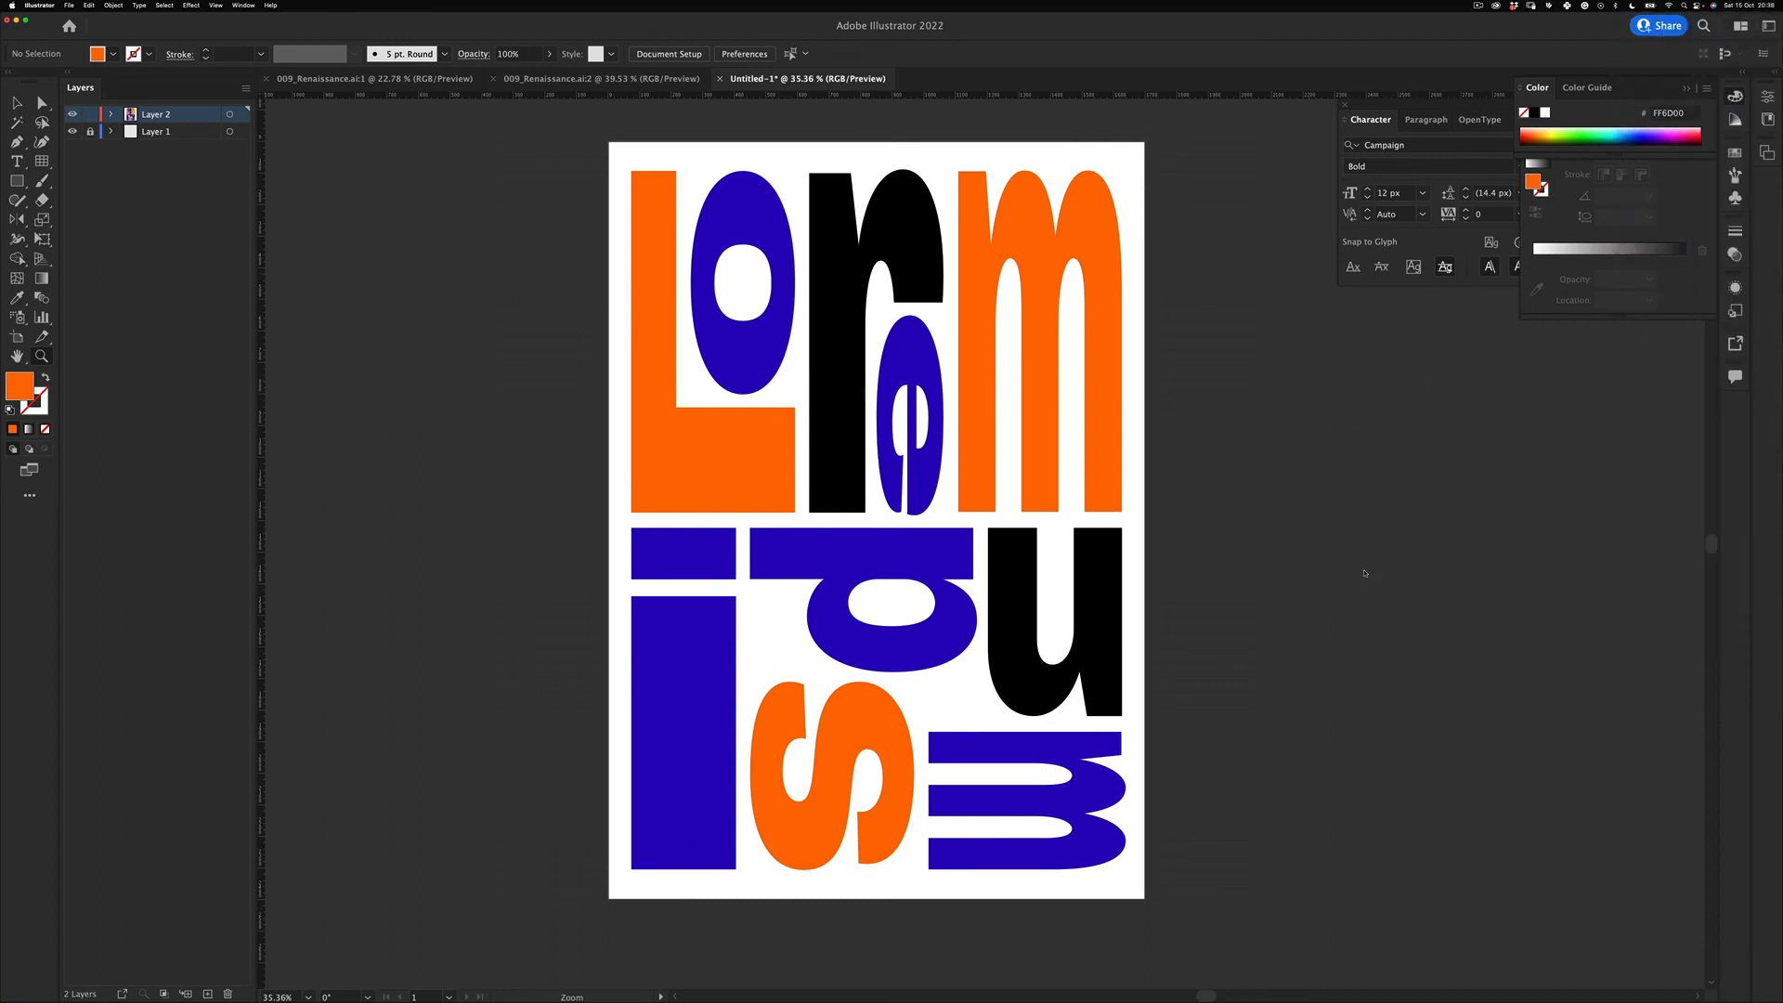